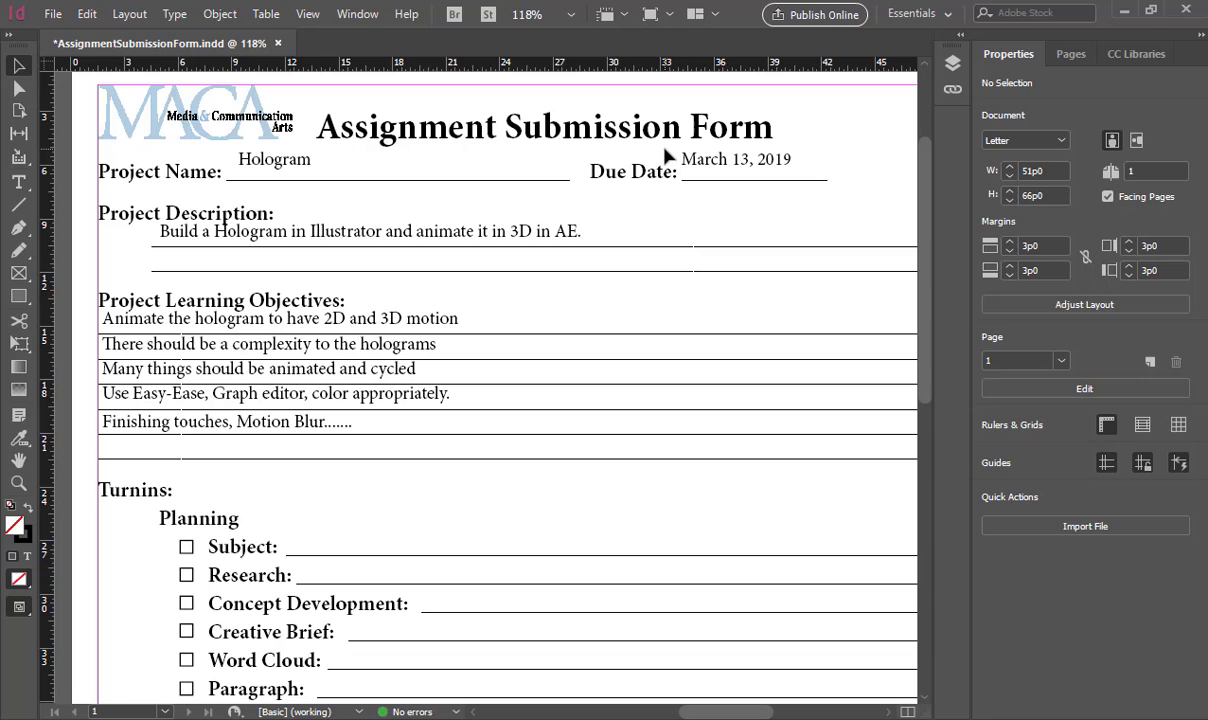
drag(359, 237, 345, 172)
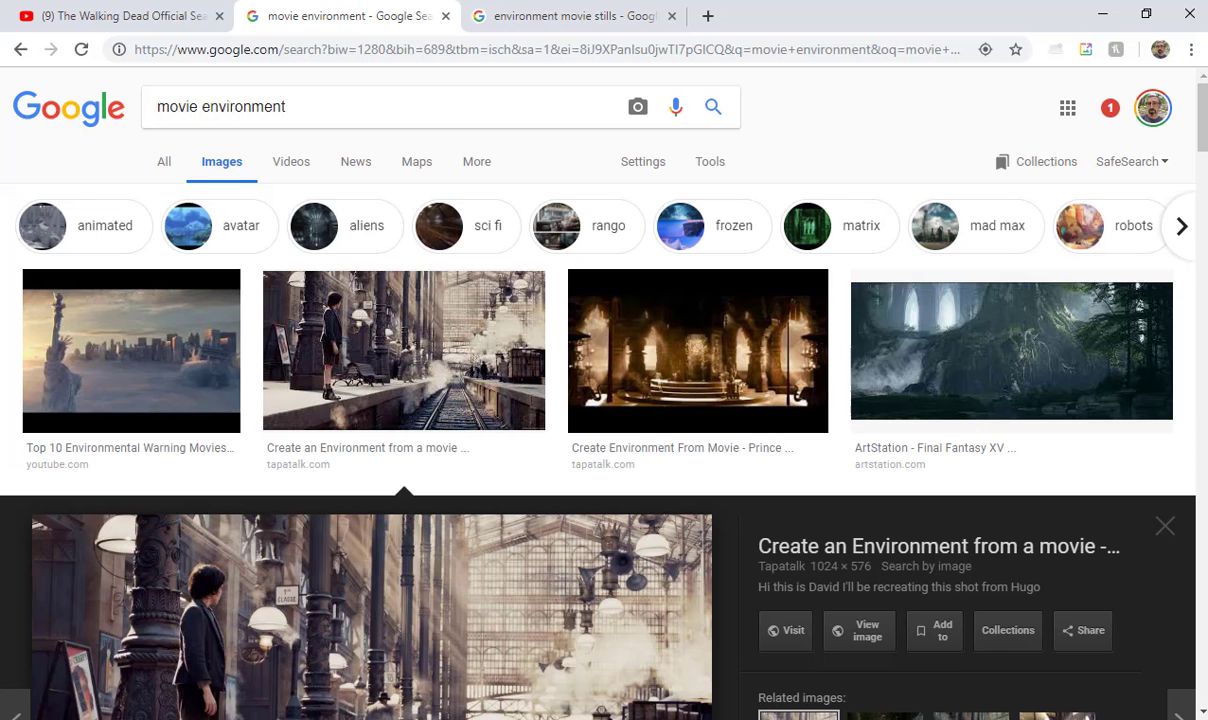
Step: Switch to the Chrome browser and search Google for "hologram" in a new tab
key(alt+Tab)
click(707, 16)
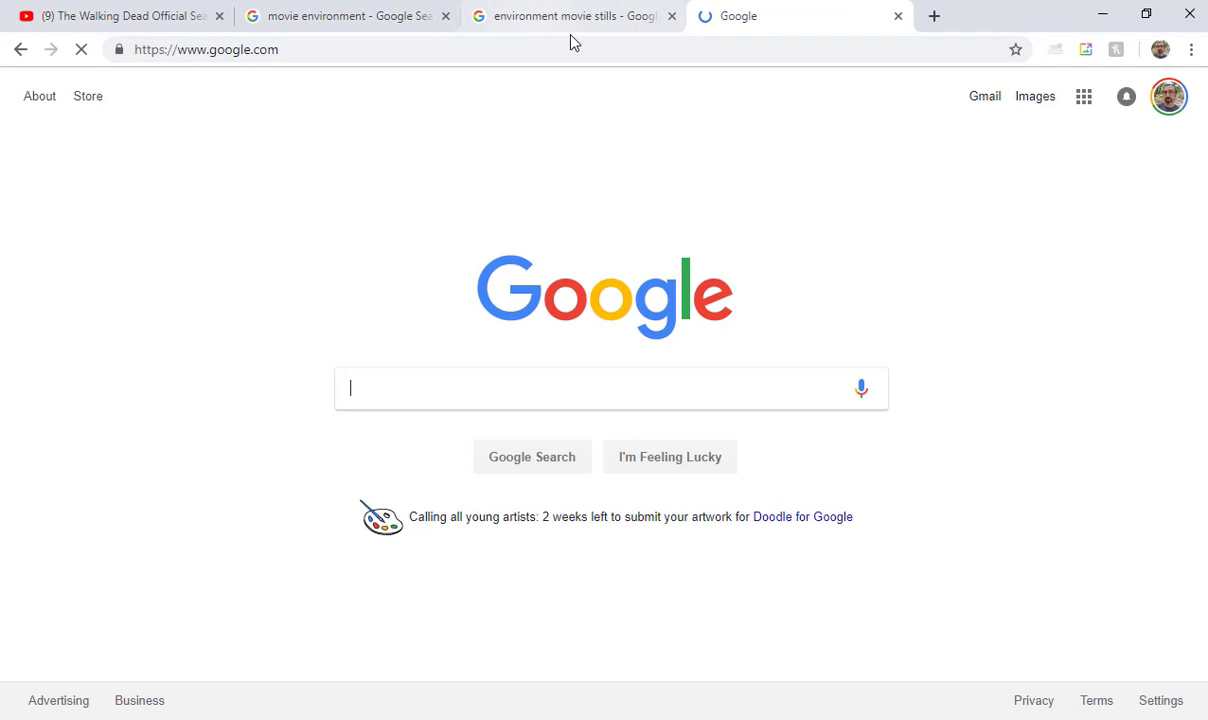
click(414, 387)
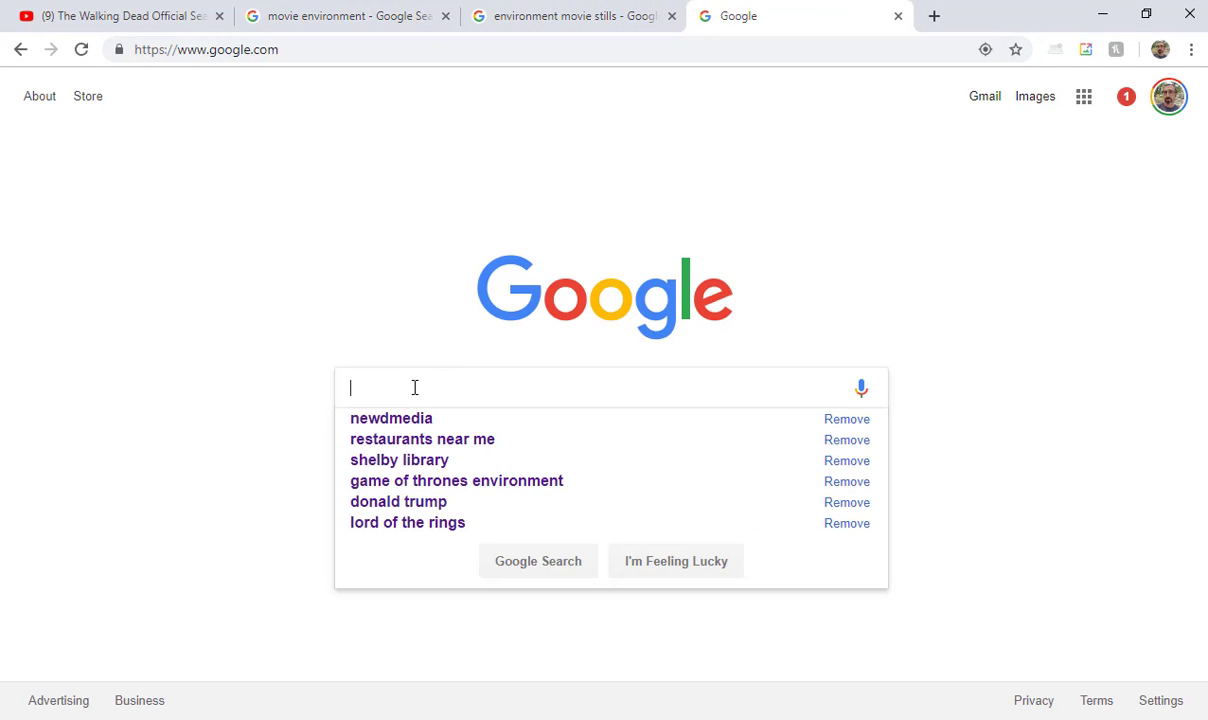
text(hologram)
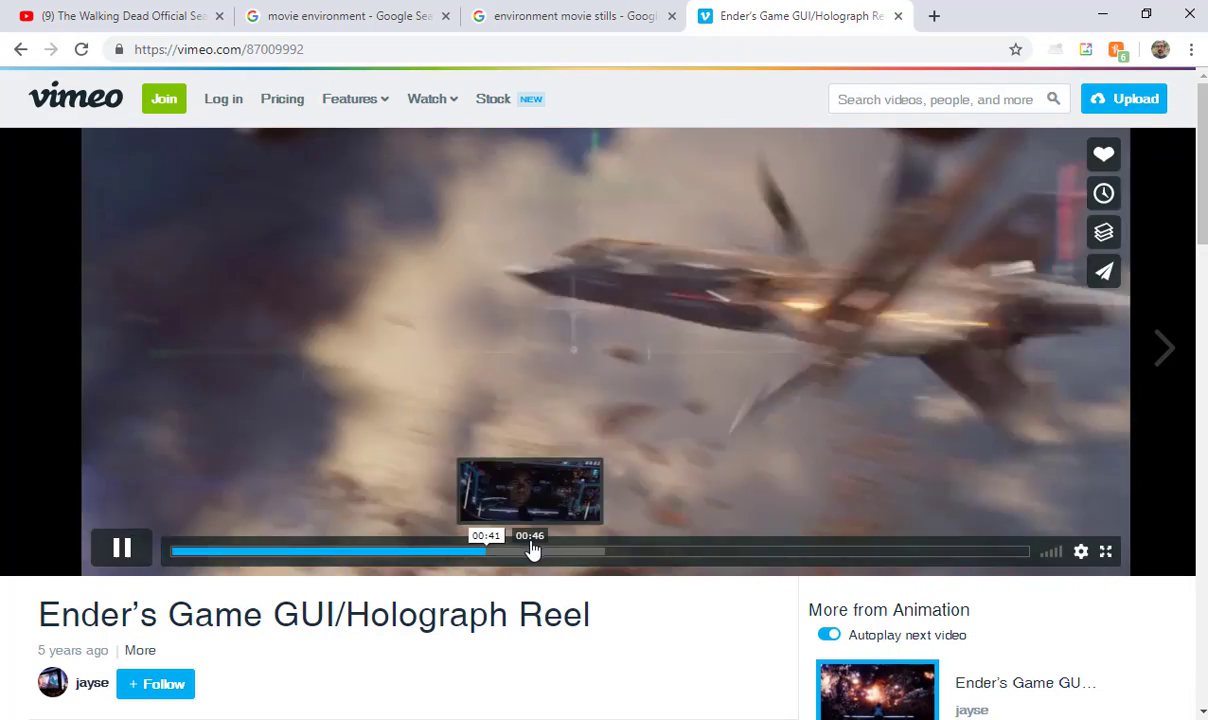
Step: Examine the holographic interface shots in the Ender's Game GUI/Holograph Reel, pausing at 00:46 and again at 01:07
click(531, 551)
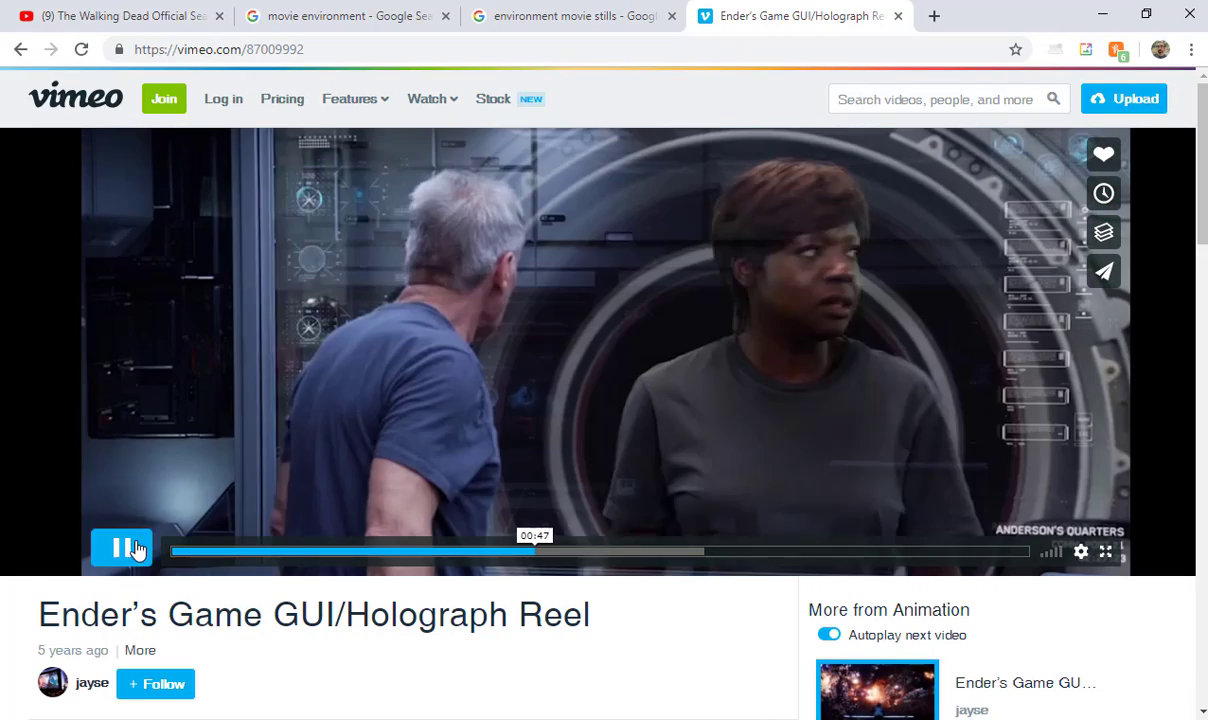
click(121, 547)
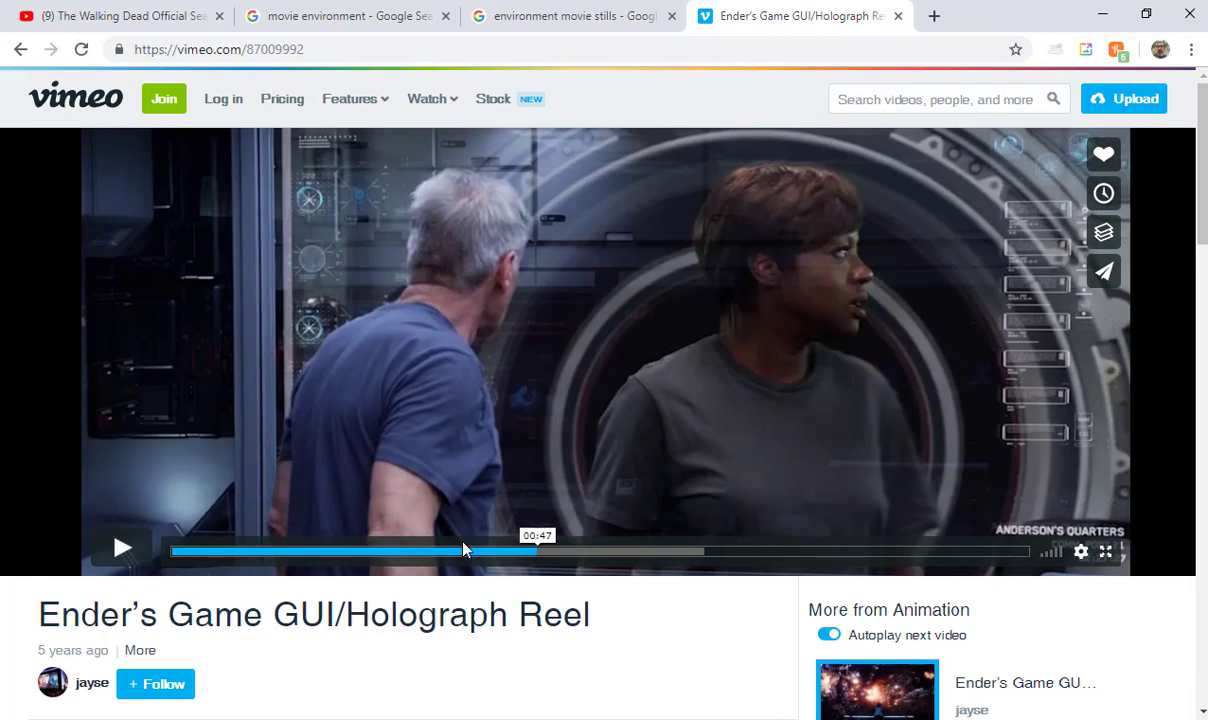
click(532, 563)
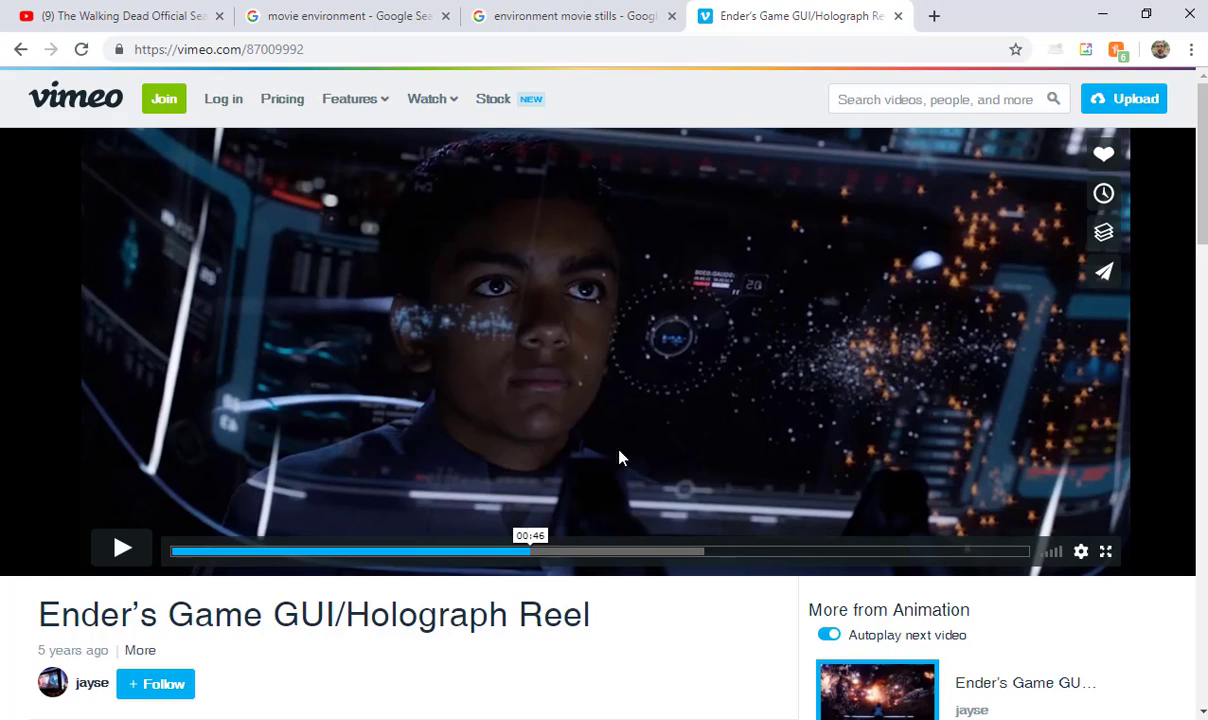
click(103, 552)
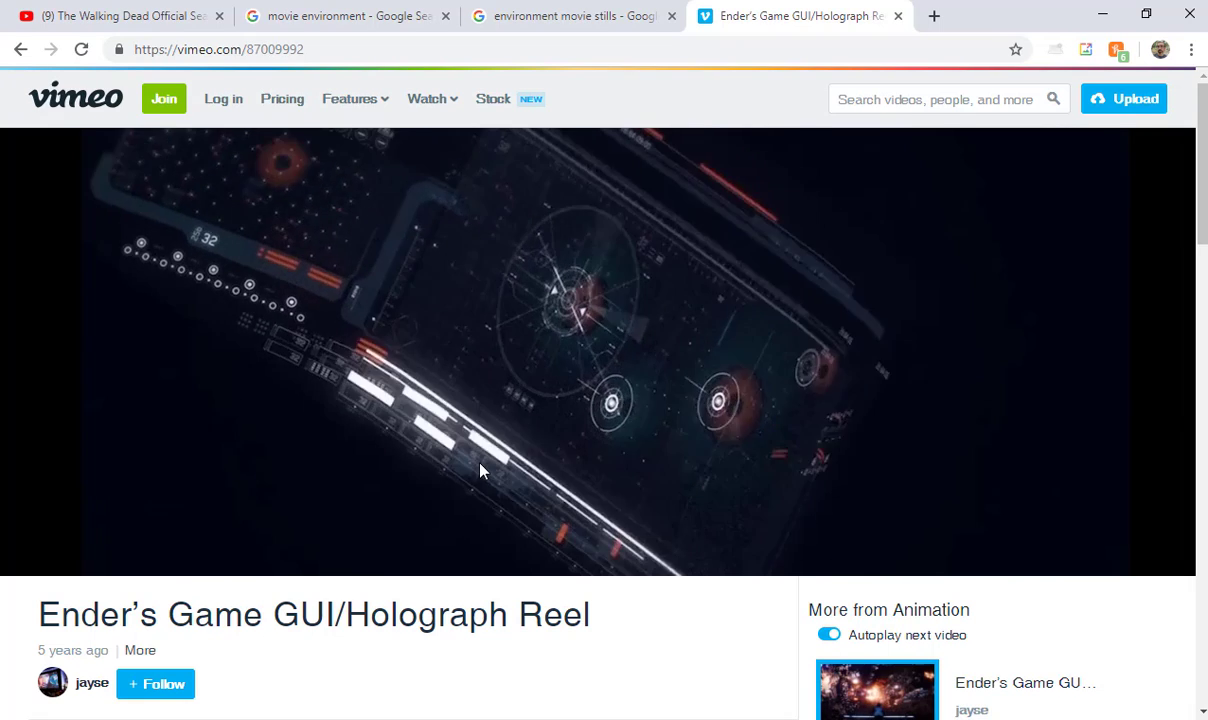
click(480, 470)
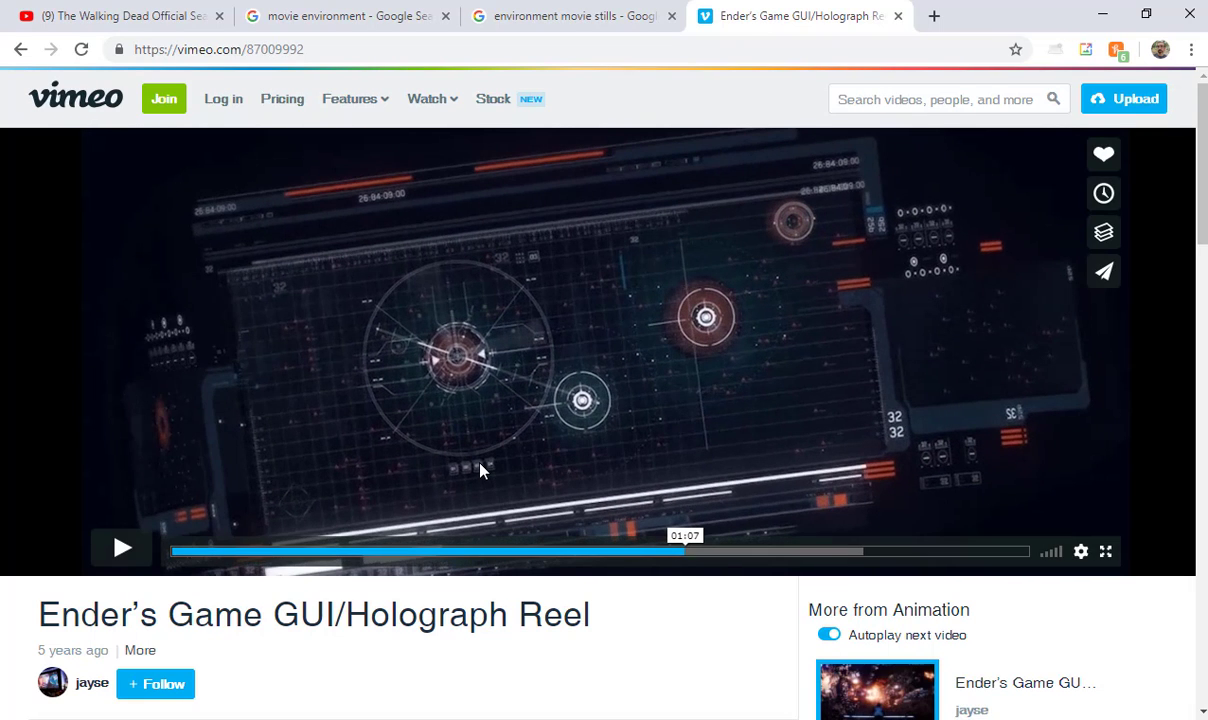
Step: Watch the rest of the Ender's Game reel in full screen up to the credits, and exit full screen
click(1106, 556)
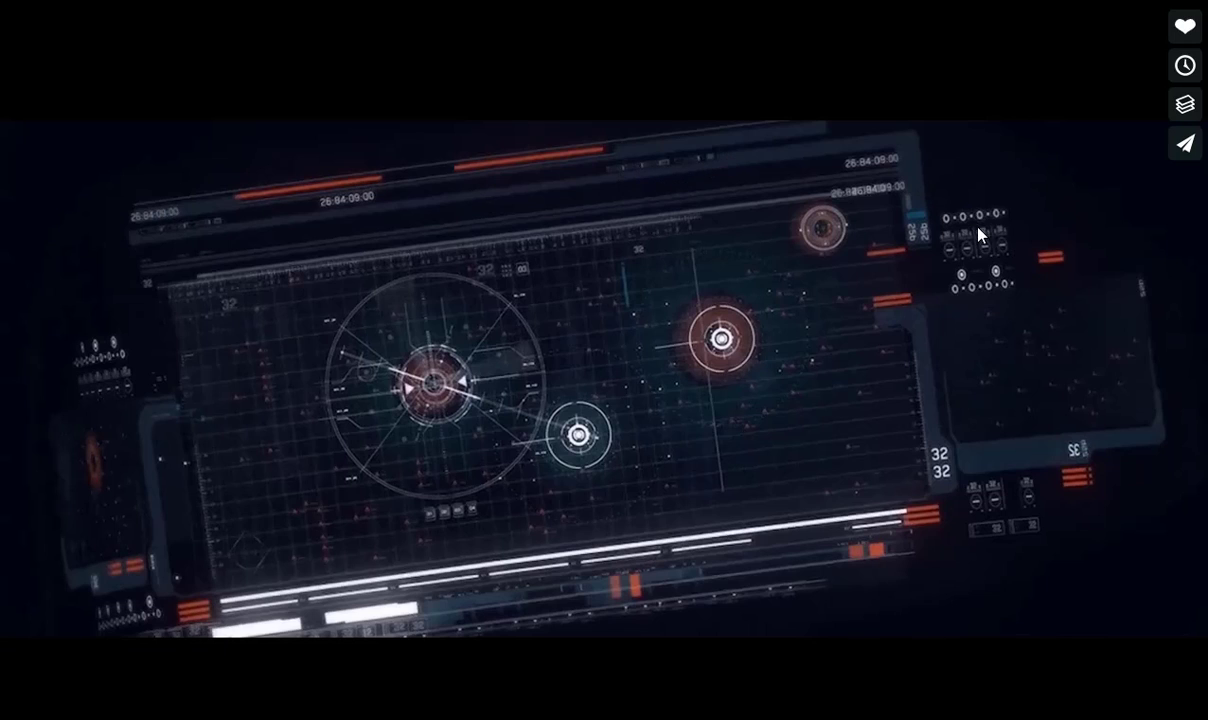
click(917, 483)
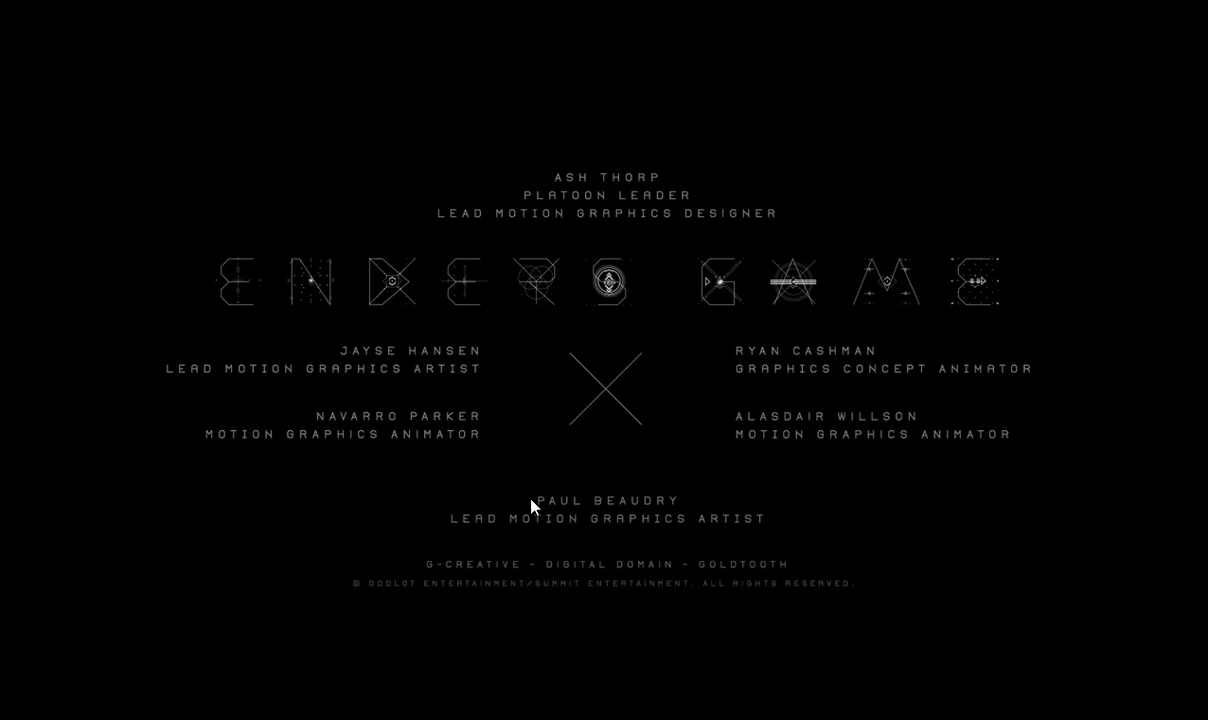
key(Escape)
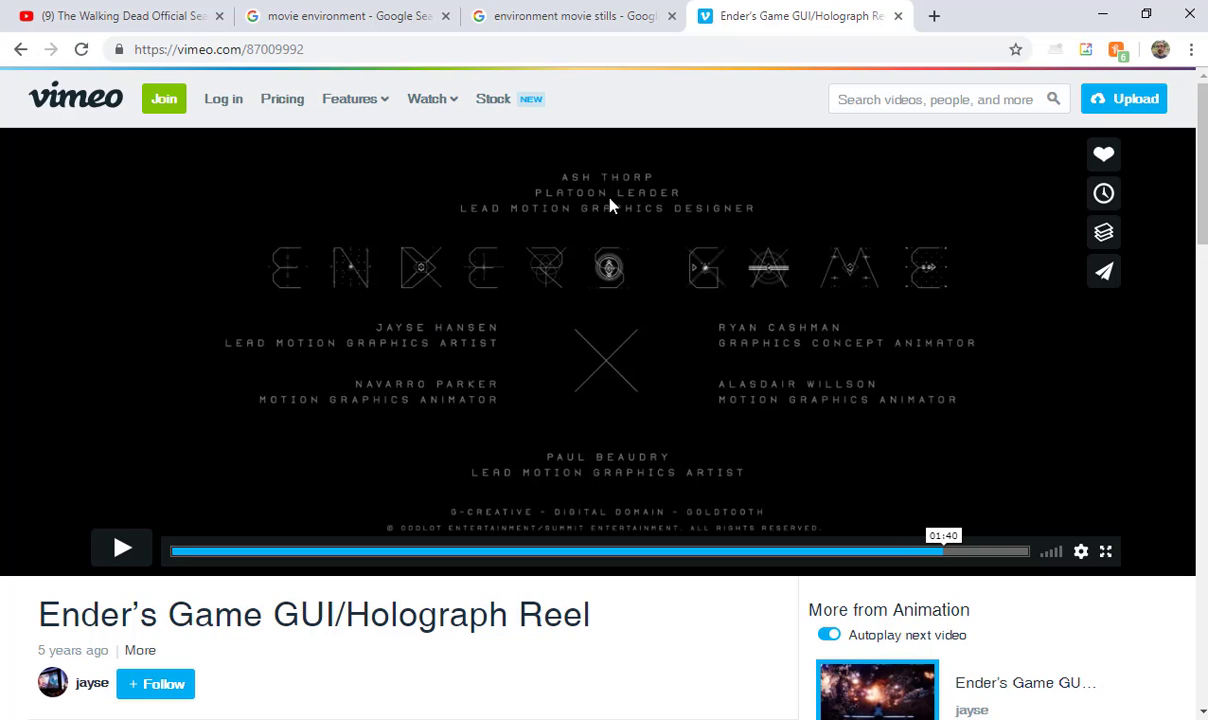
Step: Search Google for "ash thorp" in a new tab and open the designer's Behance profile
click(935, 16)
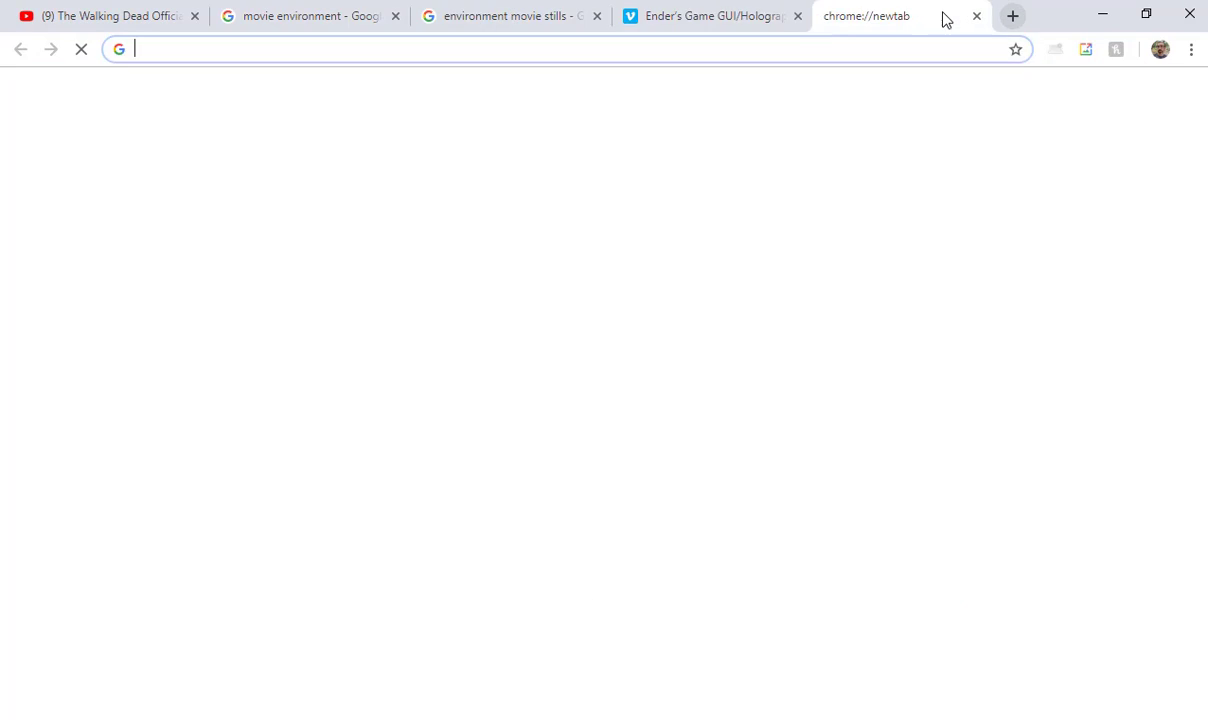
text(ash thorp)
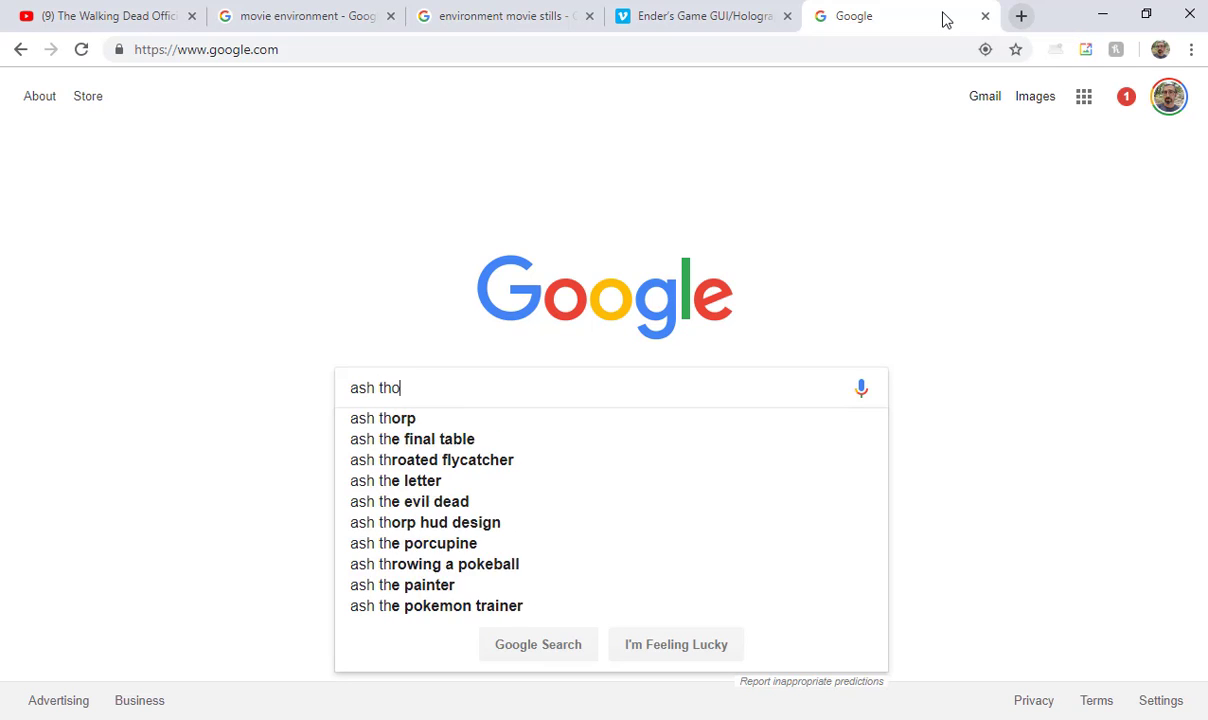
key(Return)
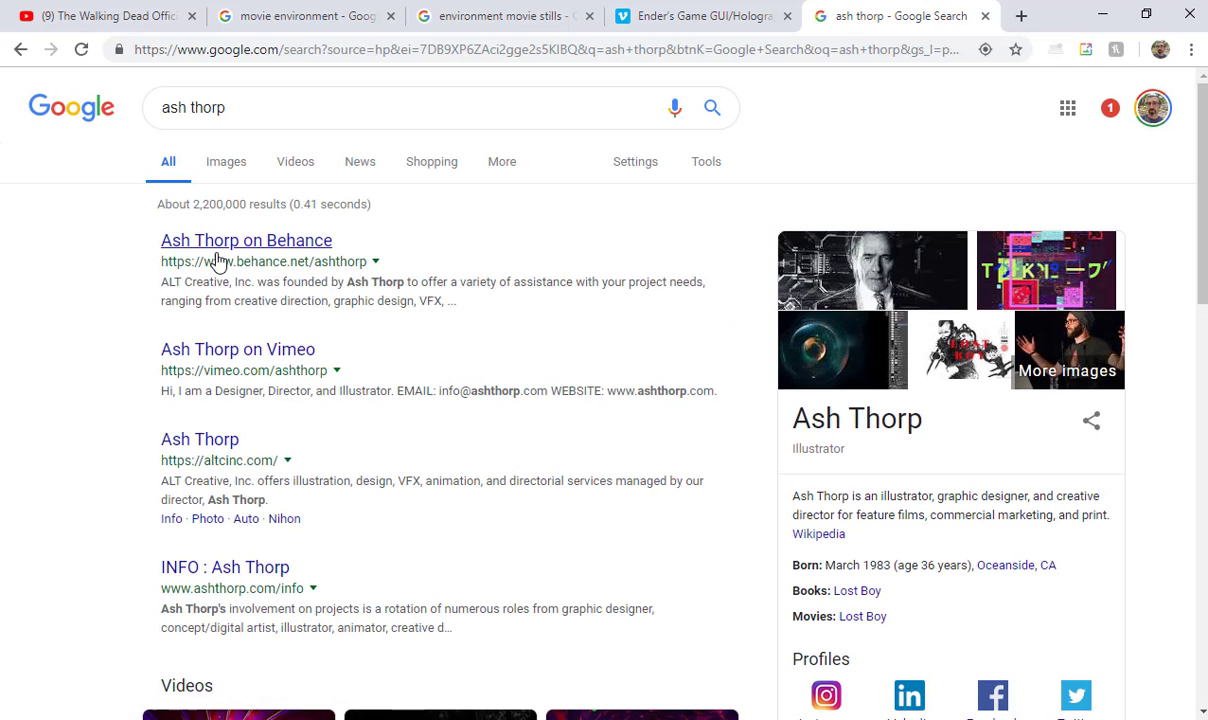
click(219, 250)
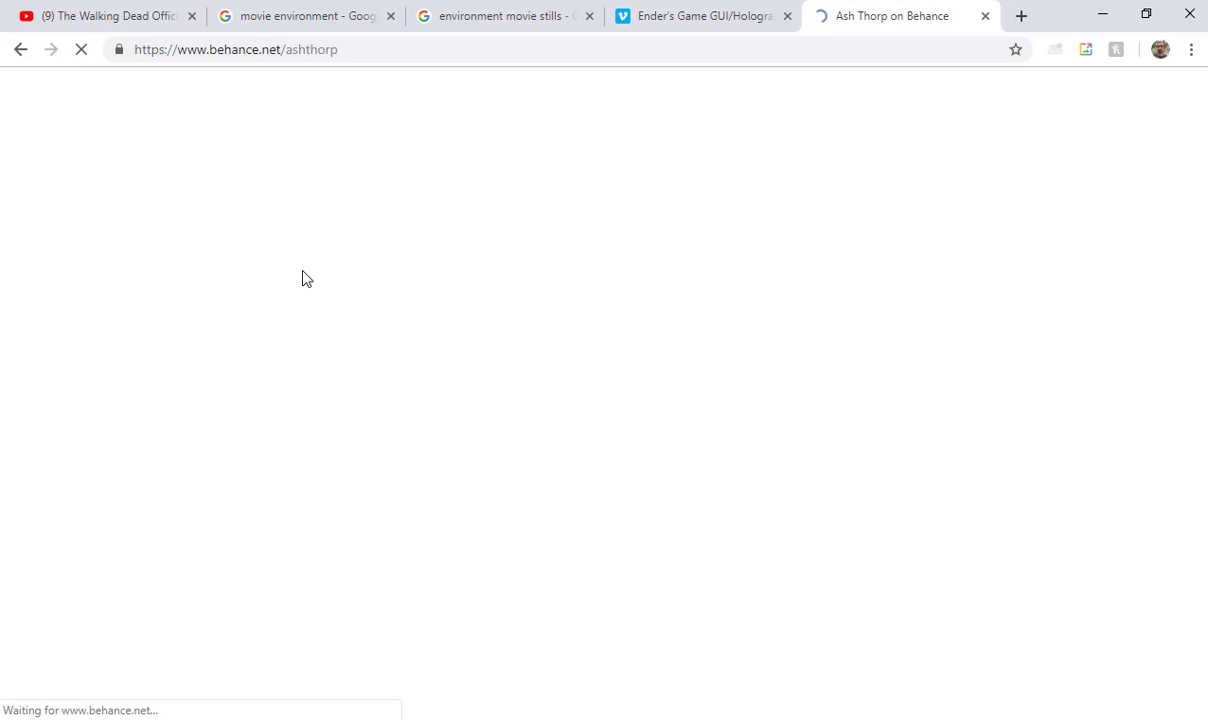
Step: Open the CALL OF DUTY - Infinite Warfare project from the Behance profile, watch its video from about 00:06, and close the project
scroll(565, 295, down, 4)
scroll(601, 328, down, 10)
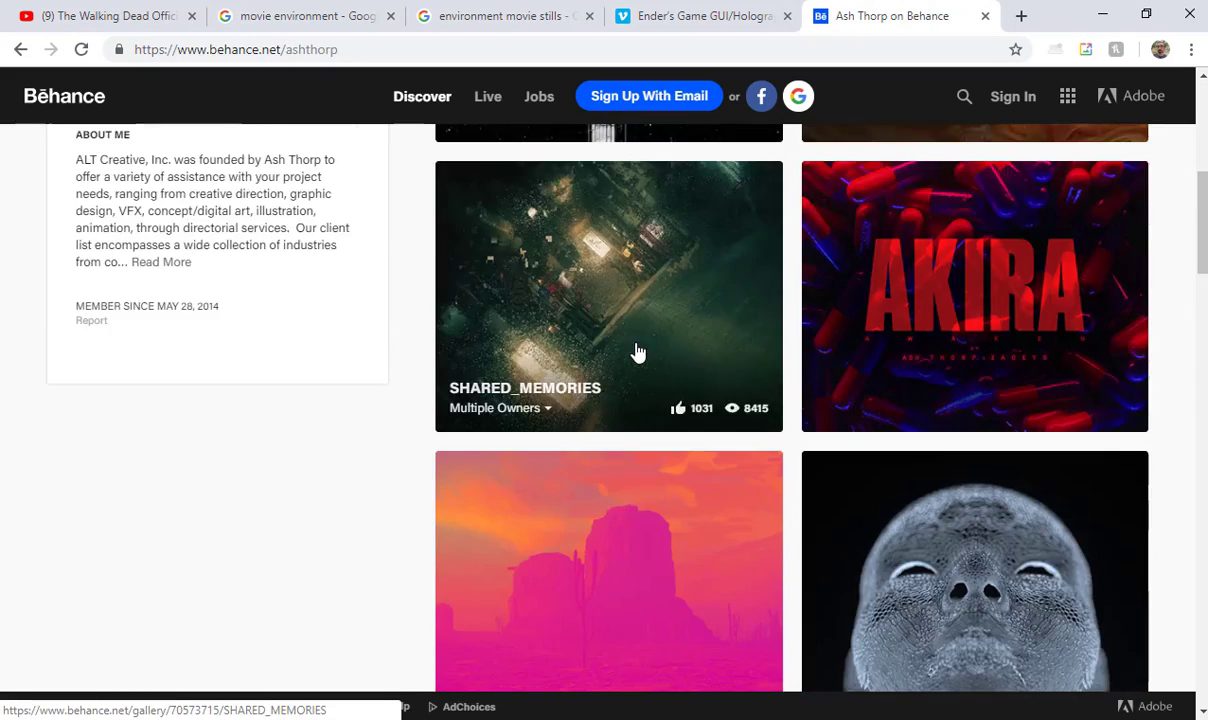
scroll(688, 345, down, 10)
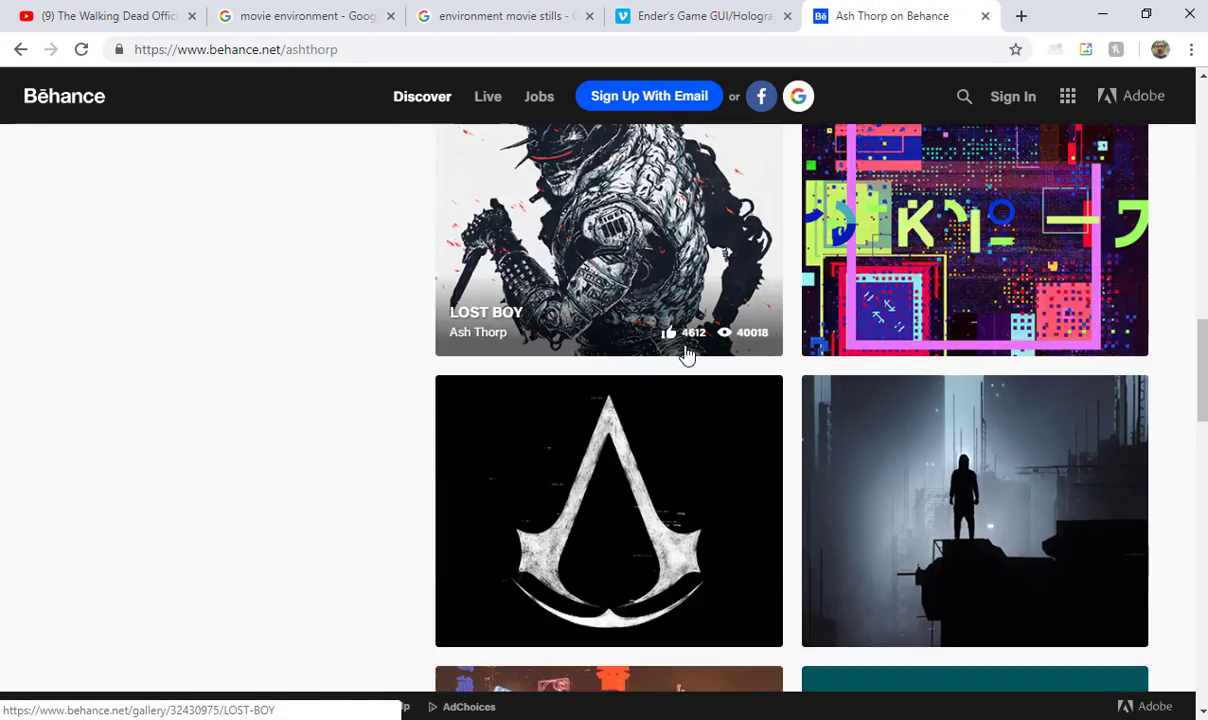
scroll(696, 345, down, 6)
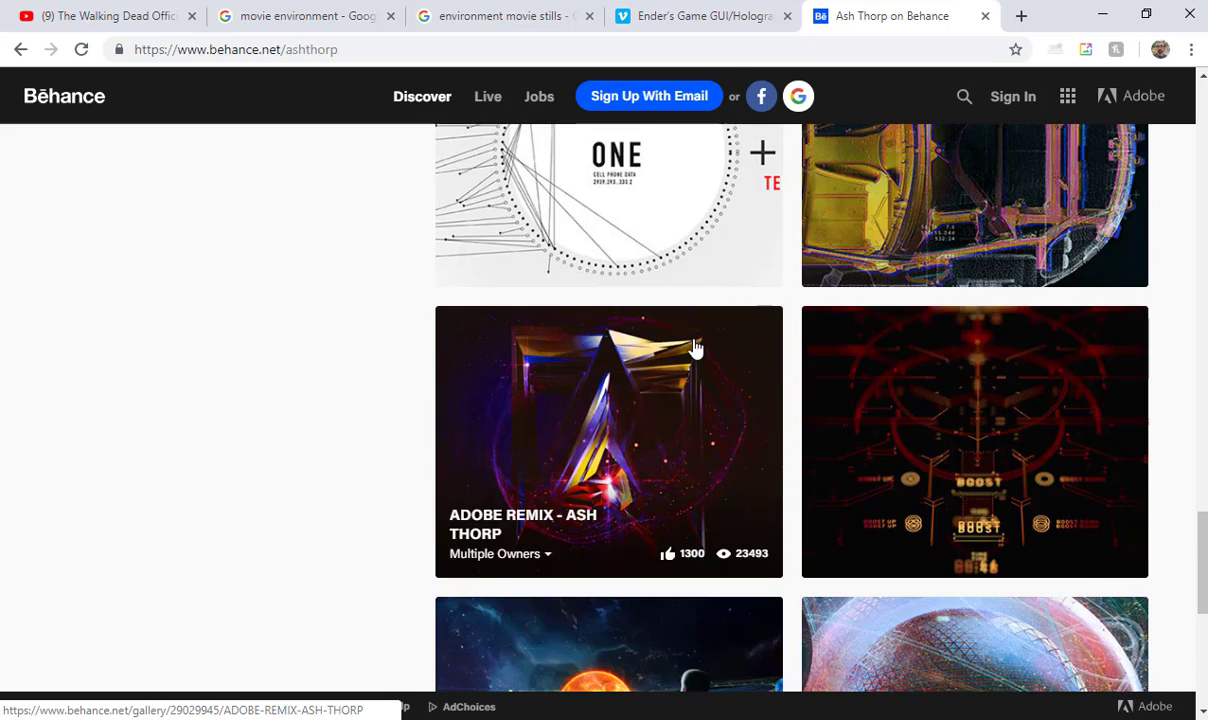
scroll(714, 334, up, 1)
click(1038, 355)
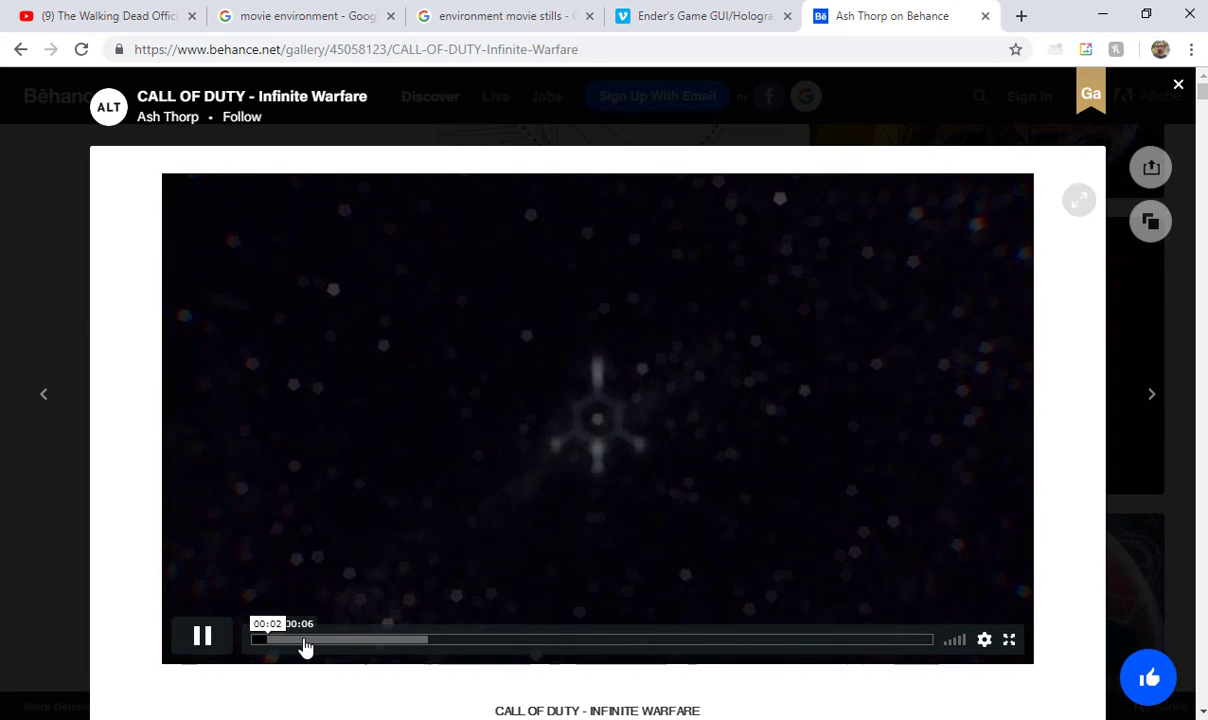
click(305, 646)
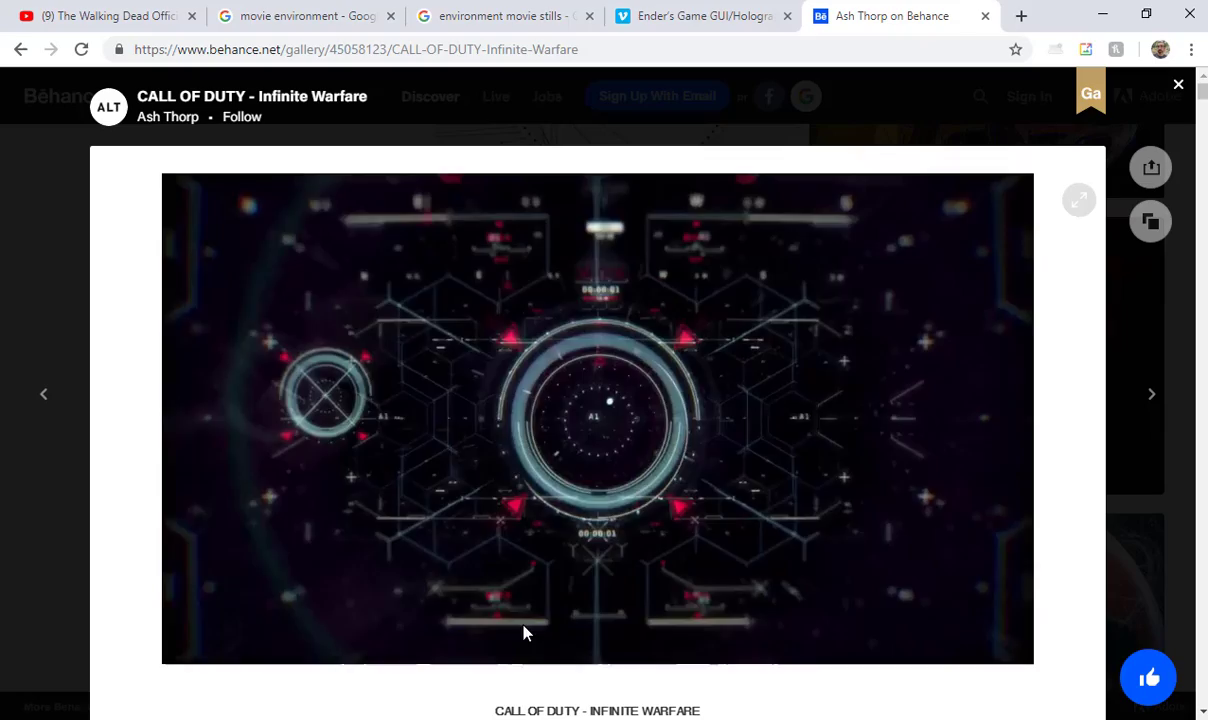
mouse_move(525, 629)
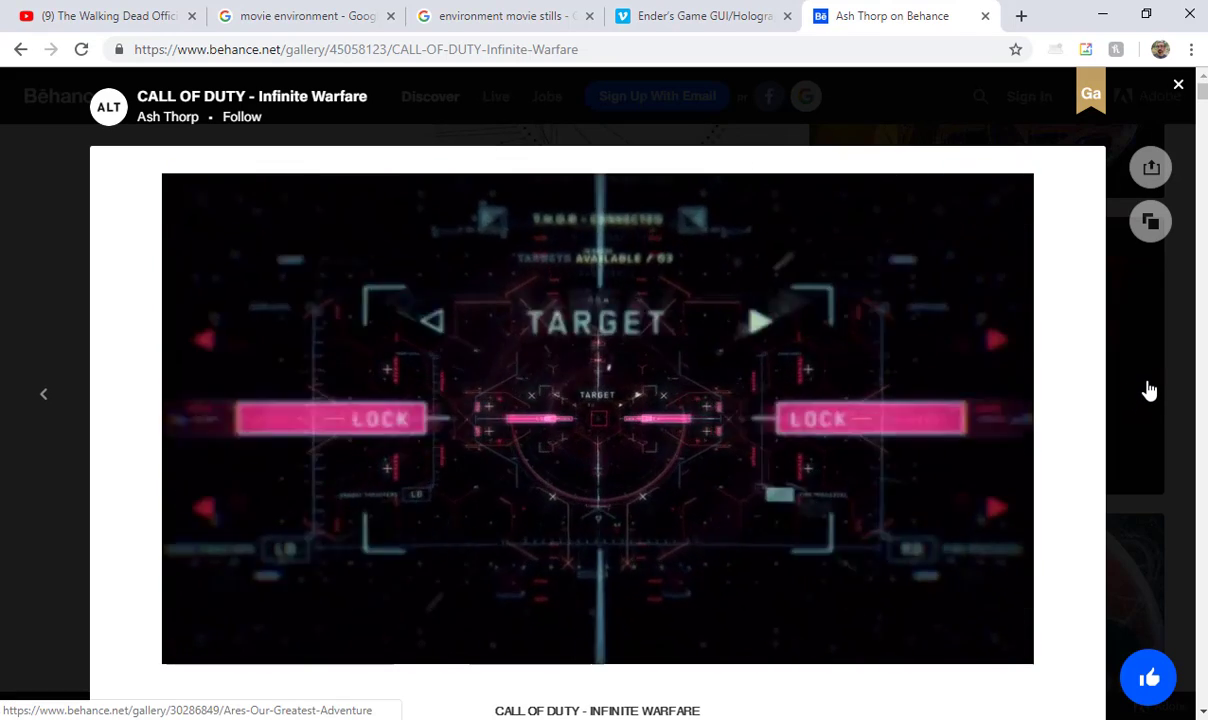
mouse_move(297, 539)
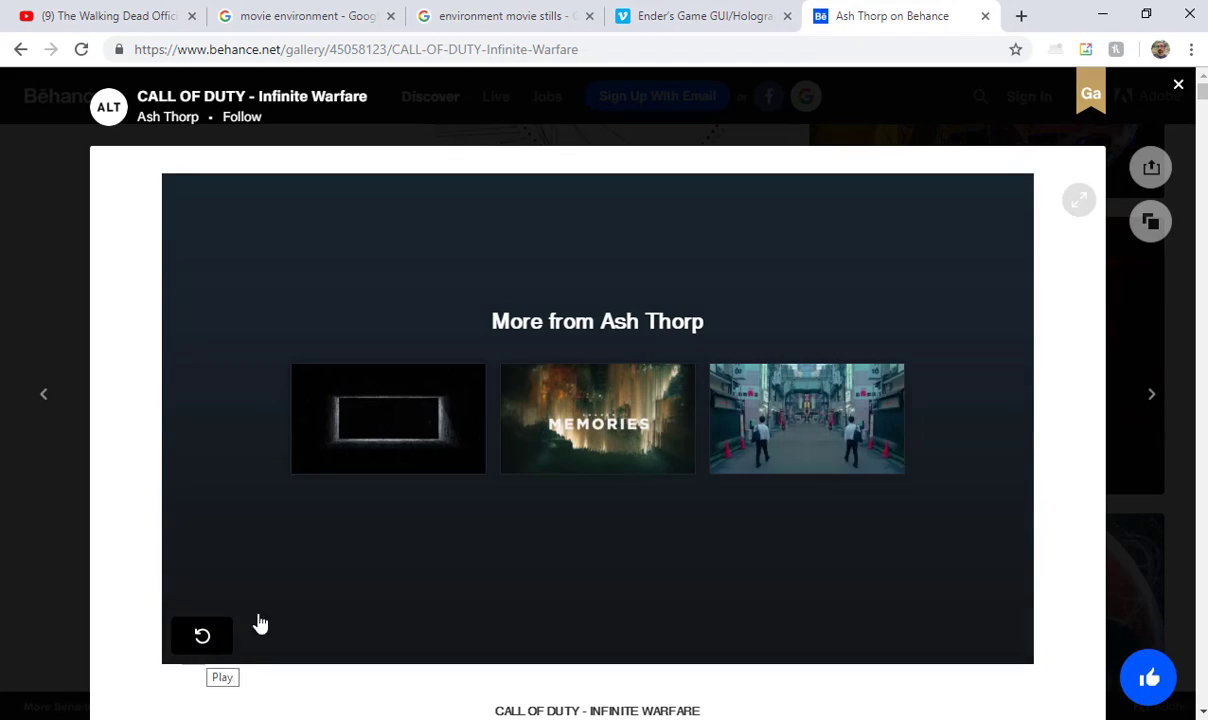
click(1178, 86)
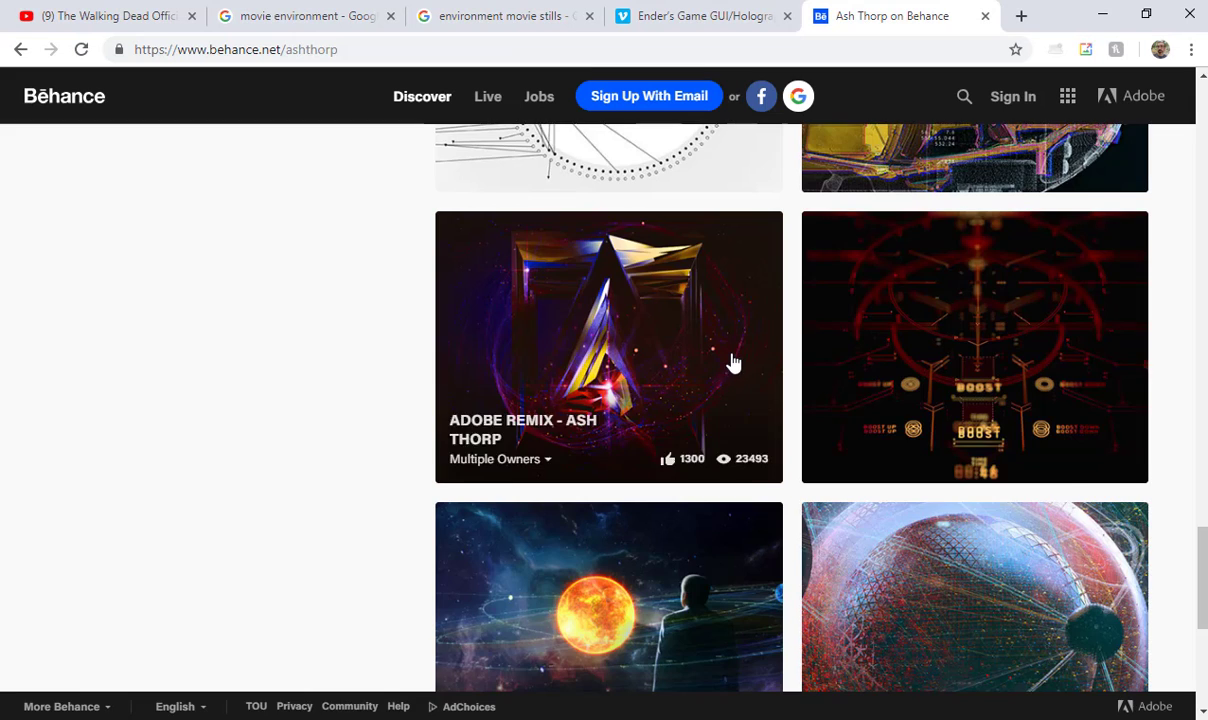
Step: View the stills of THE AMAZING SPIDER-MAN 2 project, move on to the TOTAL RECALL project, and close it
scroll(732, 352, down, 3)
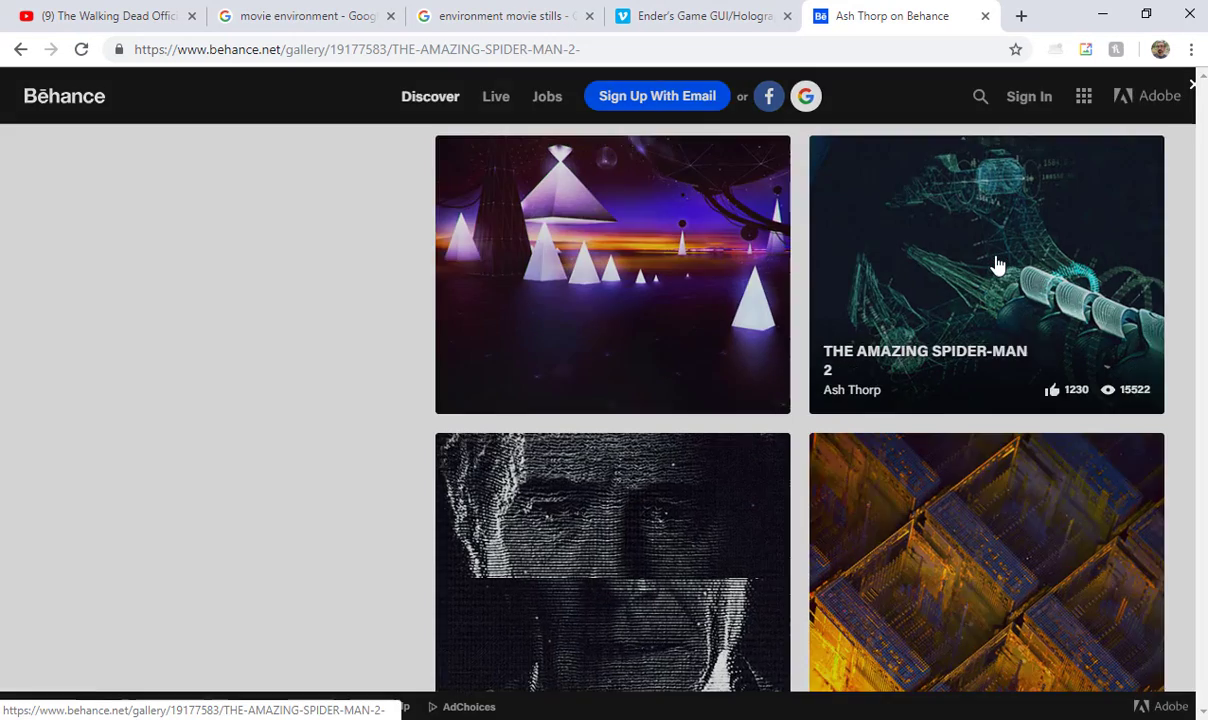
click(996, 265)
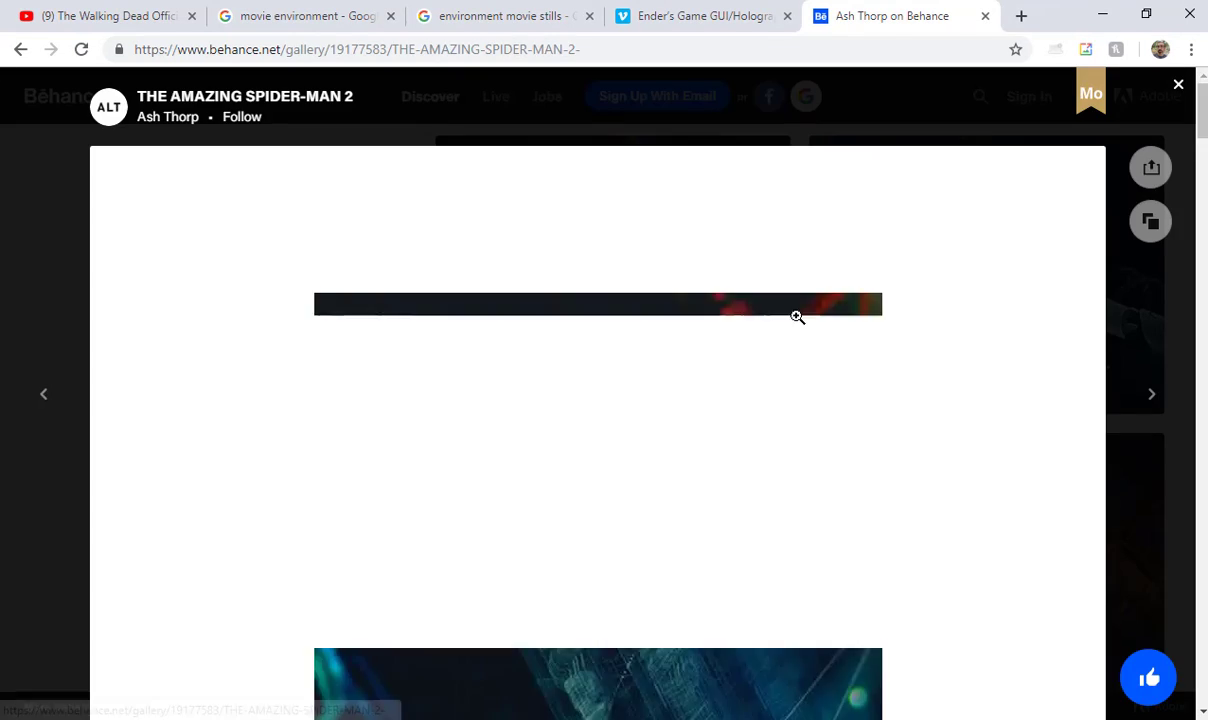
scroll(709, 380, down, 2)
scroll(706, 386, down, 10)
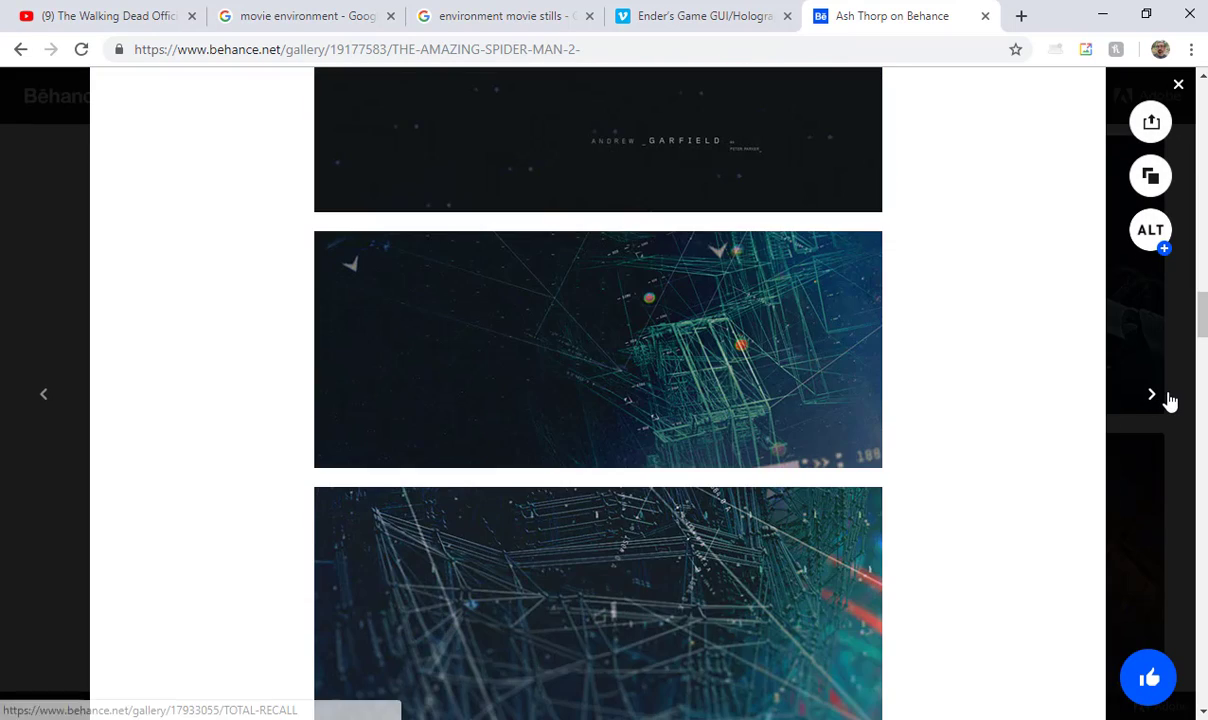
click(1170, 400)
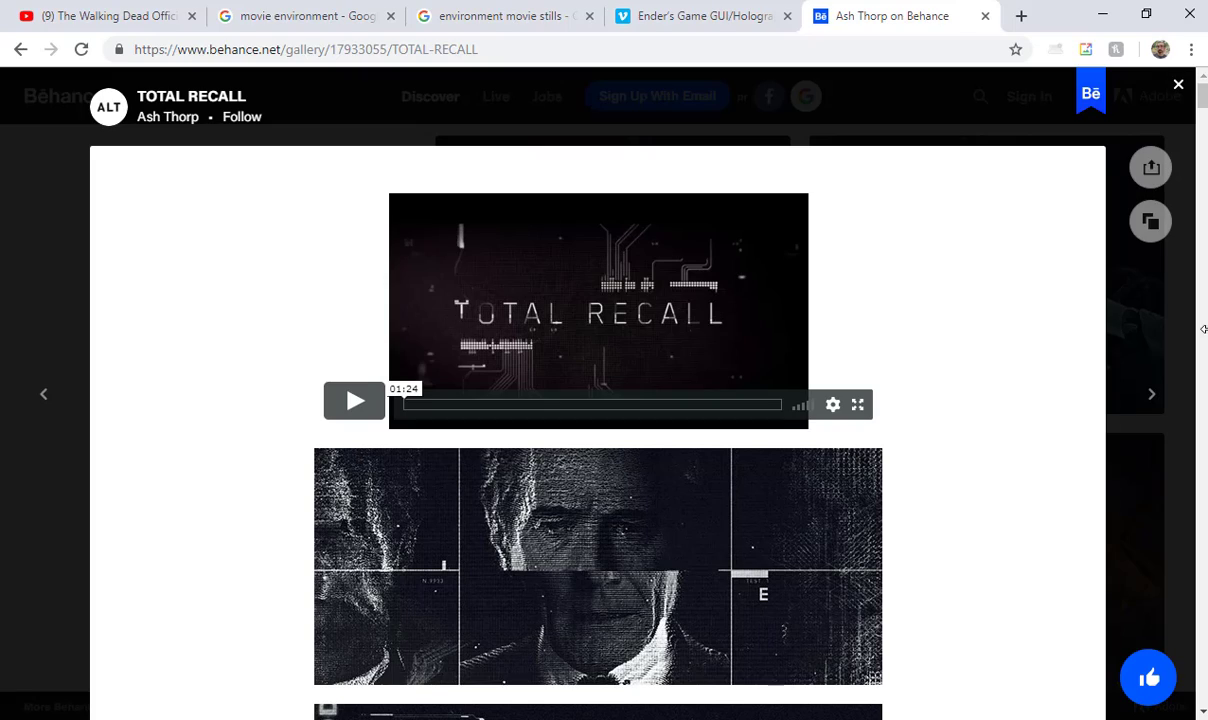
click(1178, 85)
Step: Look through the remaining project thumbnails on the Behance profile for screen graphics and interface concepts, and close its tab
scroll(970, 424, down, 12)
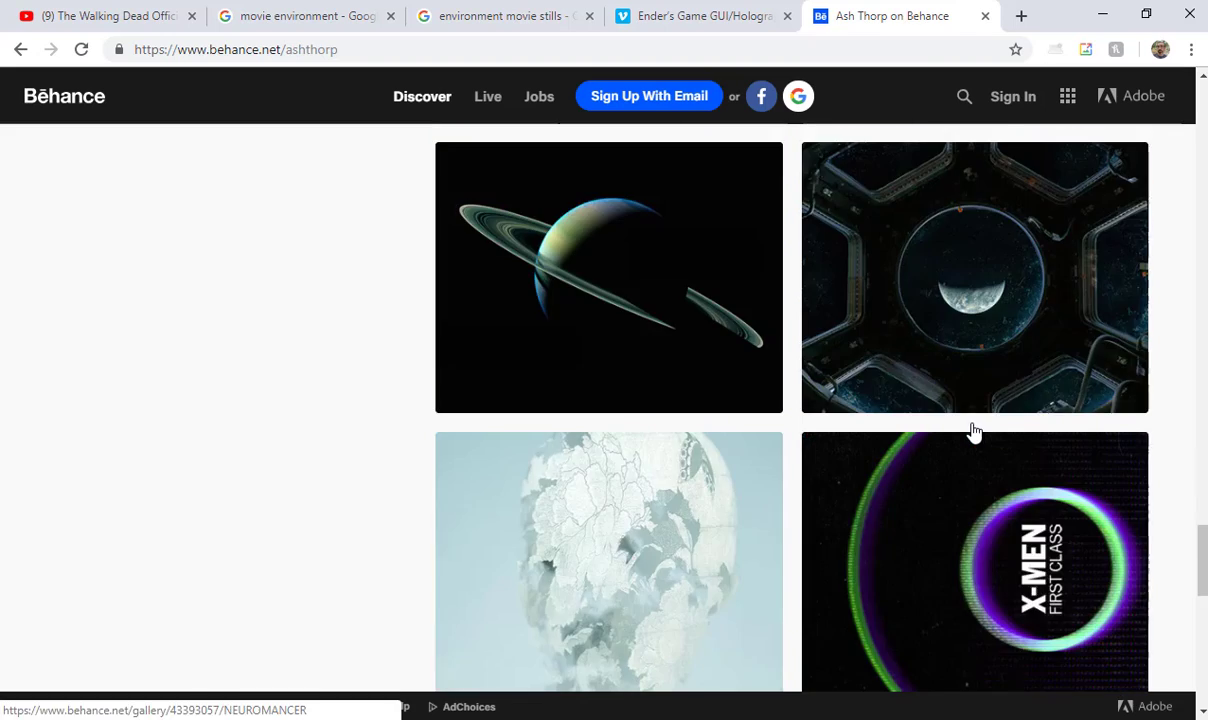
scroll(955, 419, down, 7)
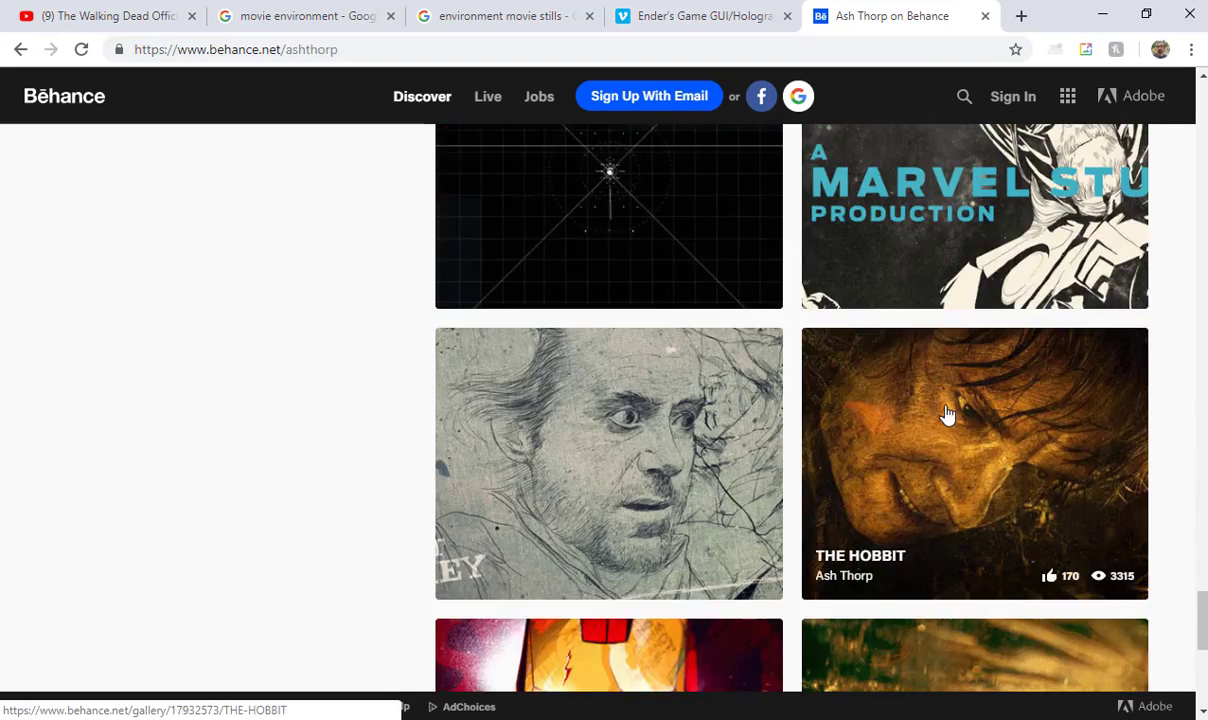
scroll(1000, 350, up, 5)
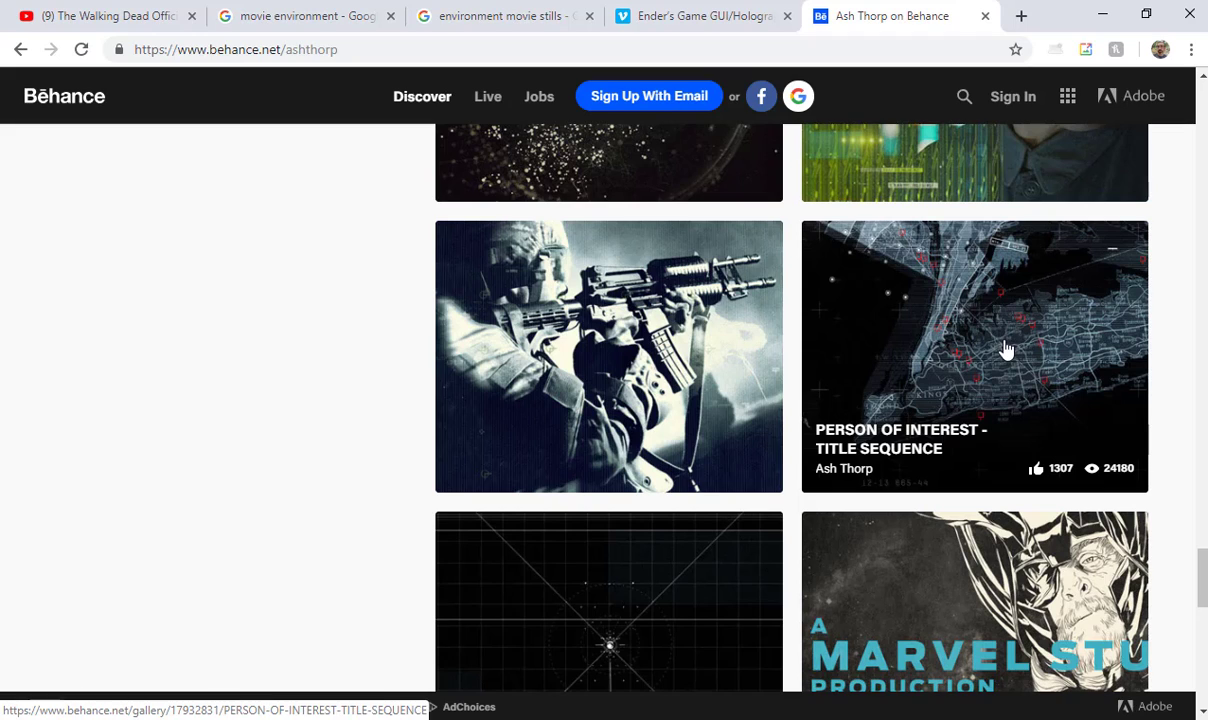
scroll(1000, 350, down, 5)
scroll(900, 370, down, 6)
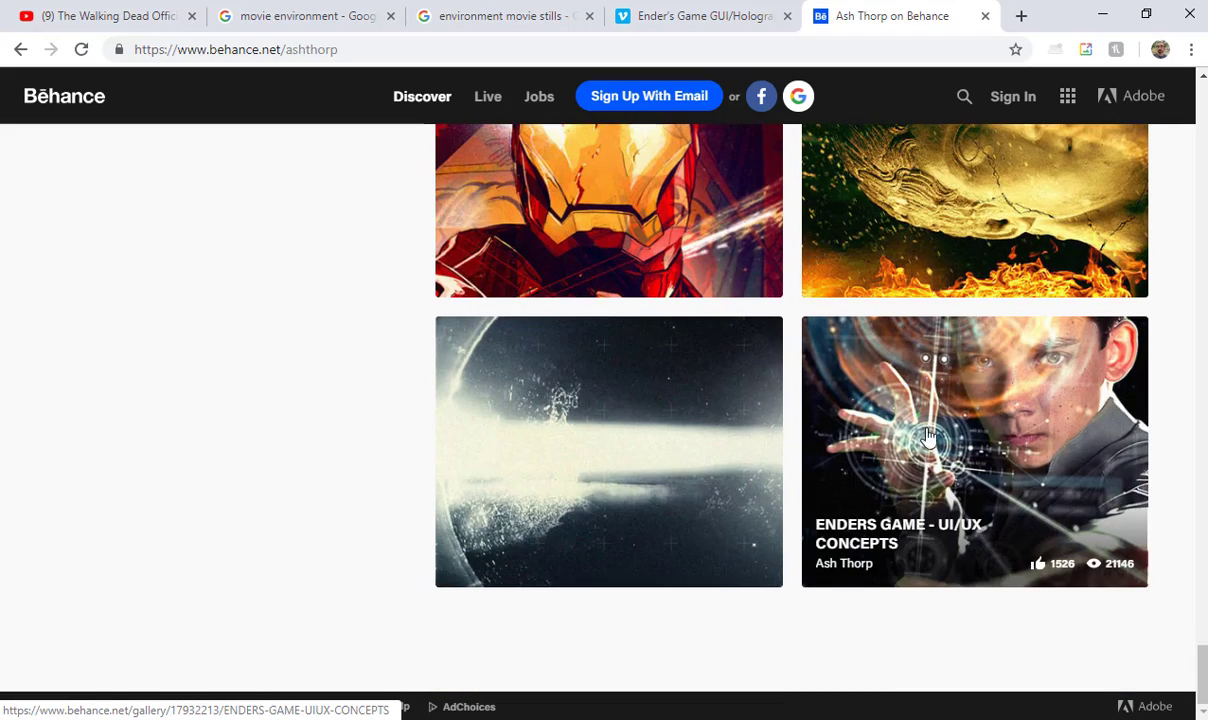
scroll(588, 418, up, 3)
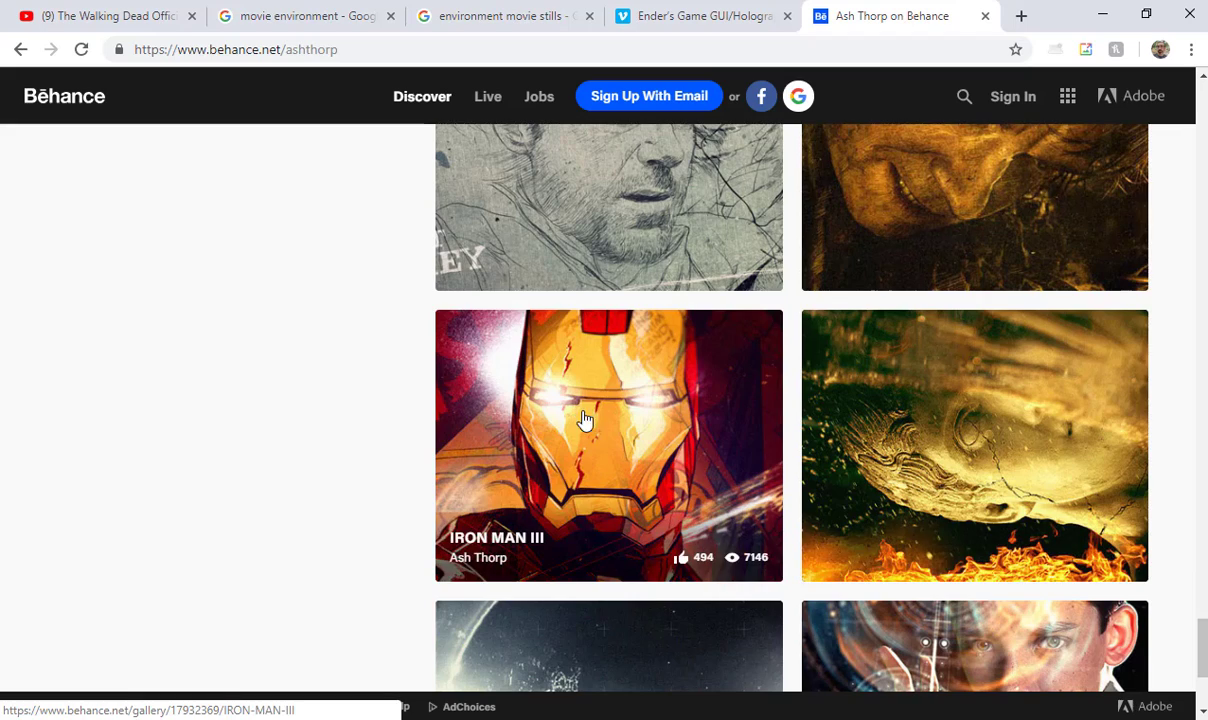
scroll(605, 419, up, 5)
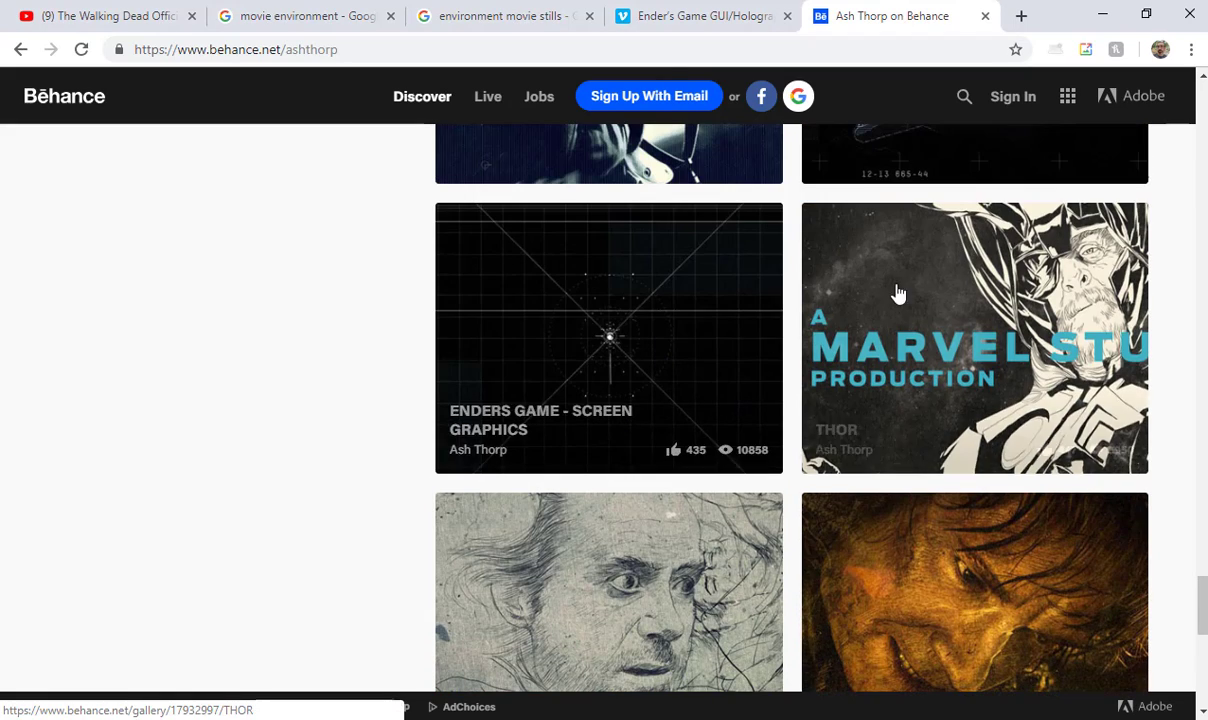
scroll(776, 350, up, 4)
click(985, 16)
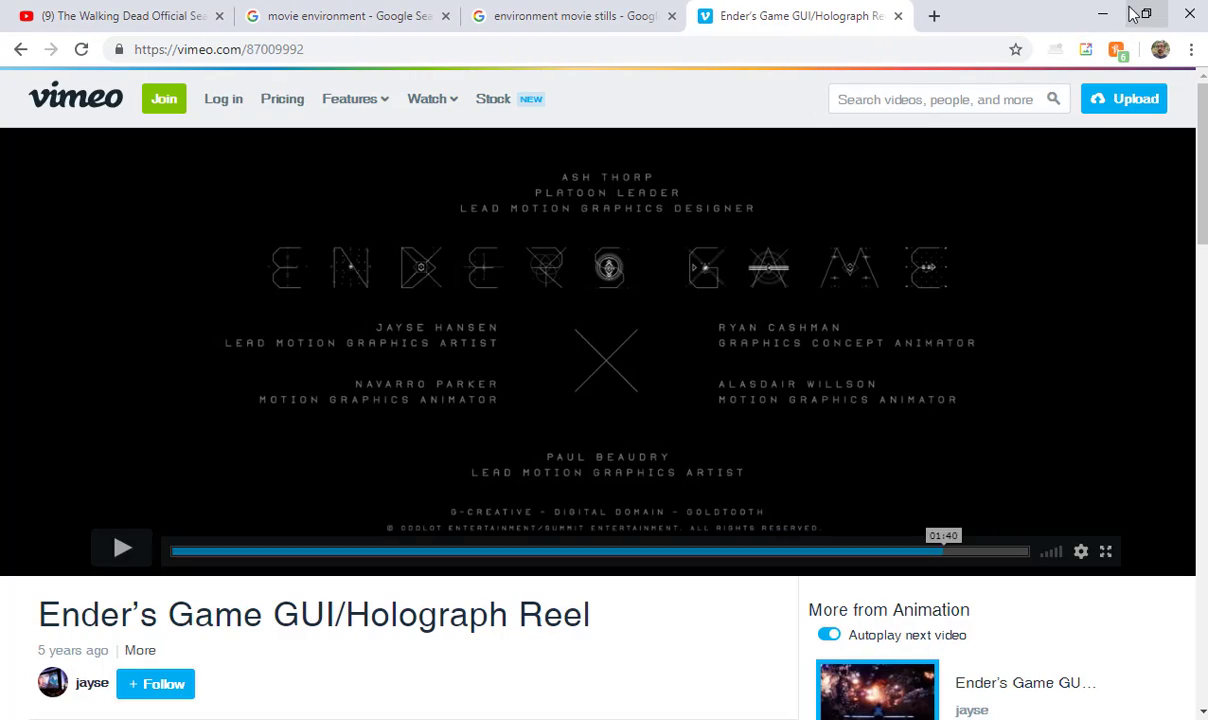
Step: Switch to the assignment form in InDesign, review its turn-ins, movie resolution and points fields, and save the document
click(1102, 14)
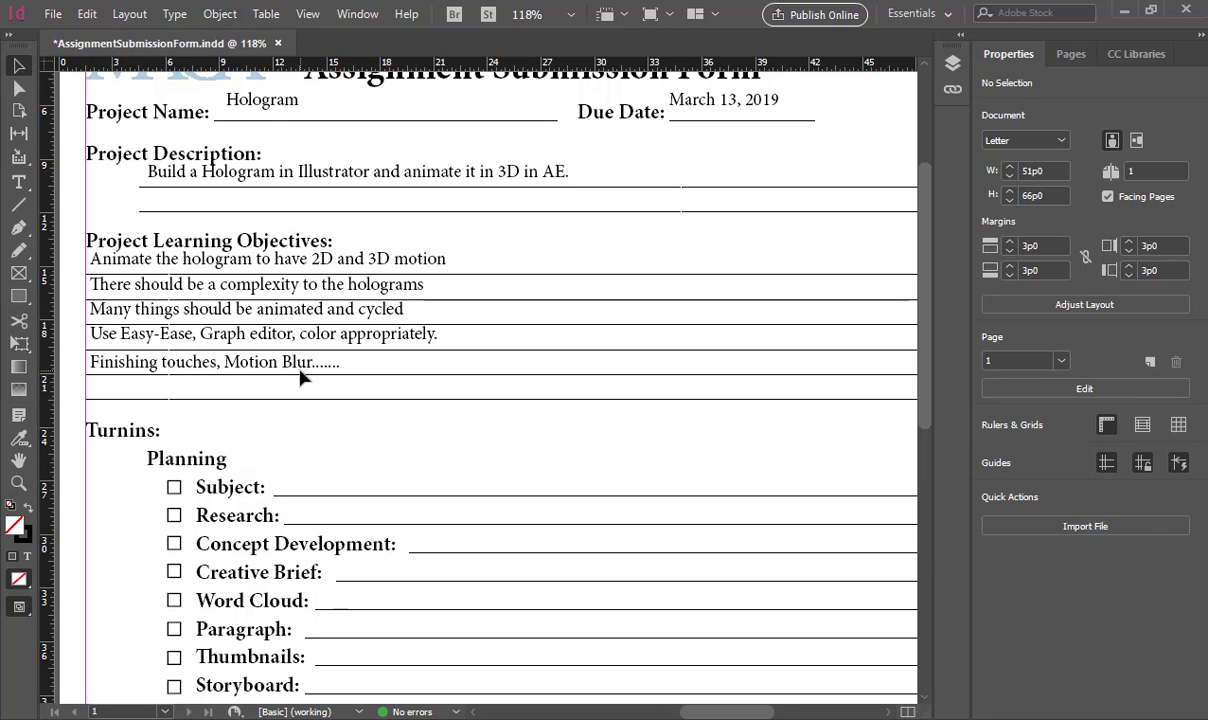
scroll(300, 375, down, 3)
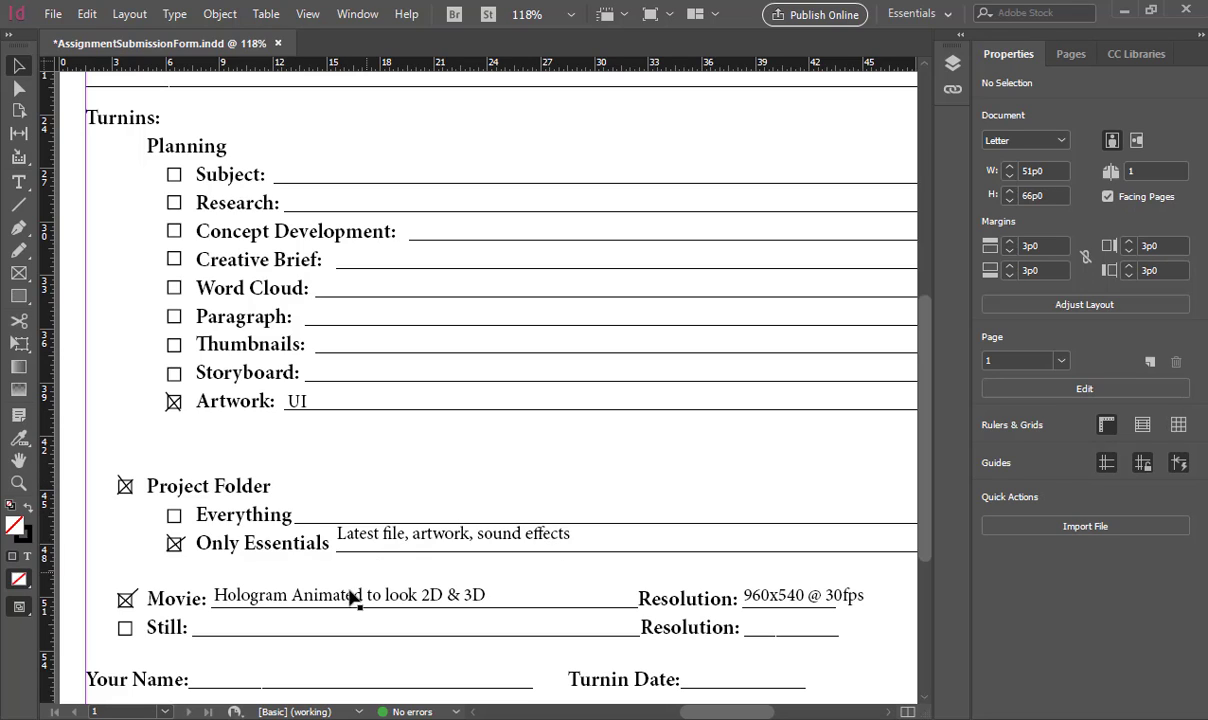
scroll(636, 541, down, 1)
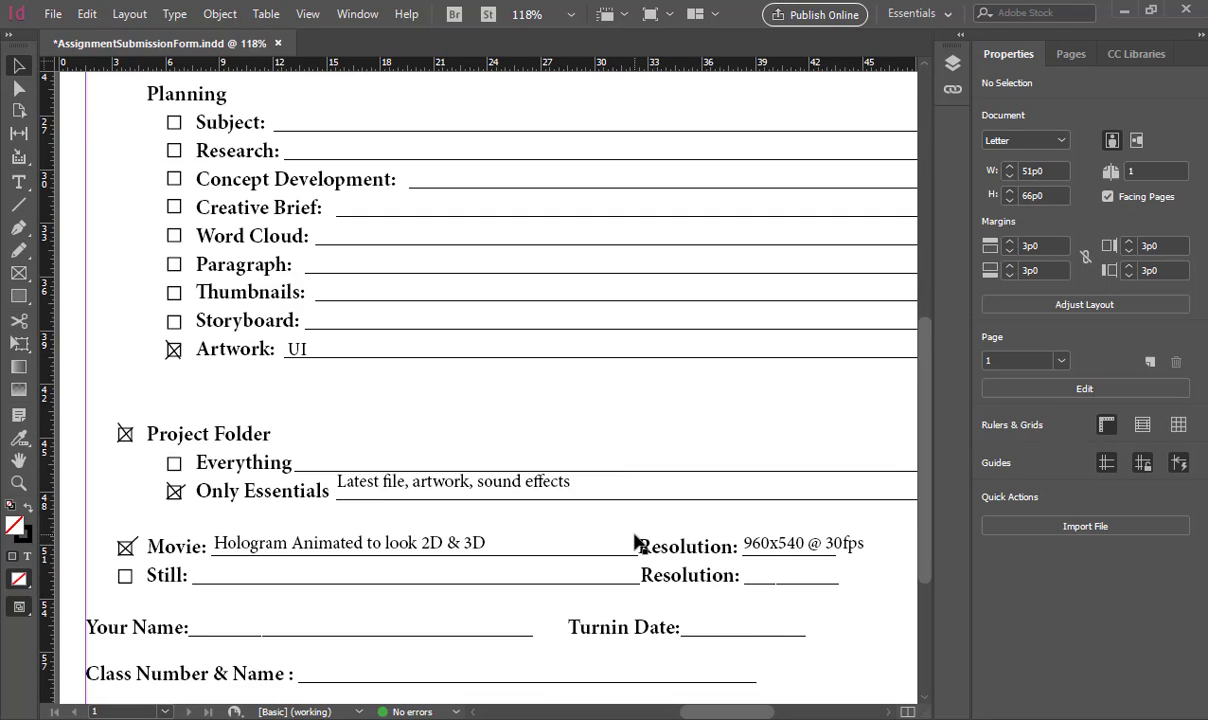
scroll(871, 542, down, 1)
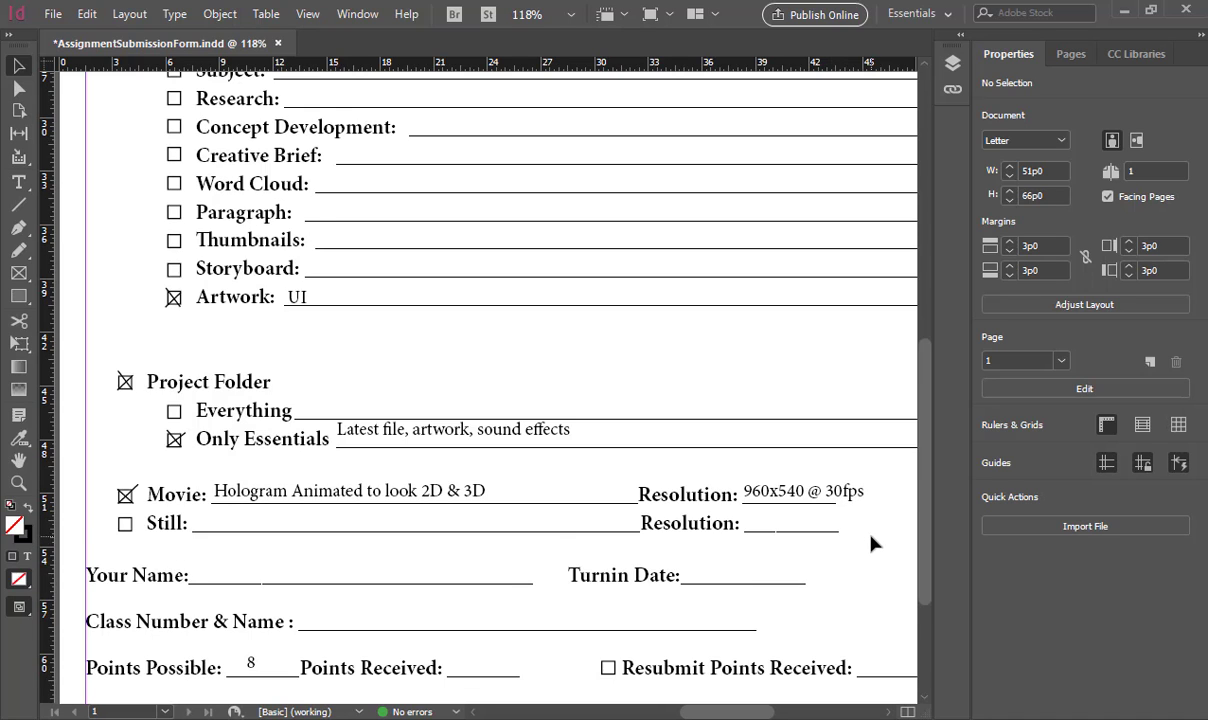
scroll(871, 542, down, 2)
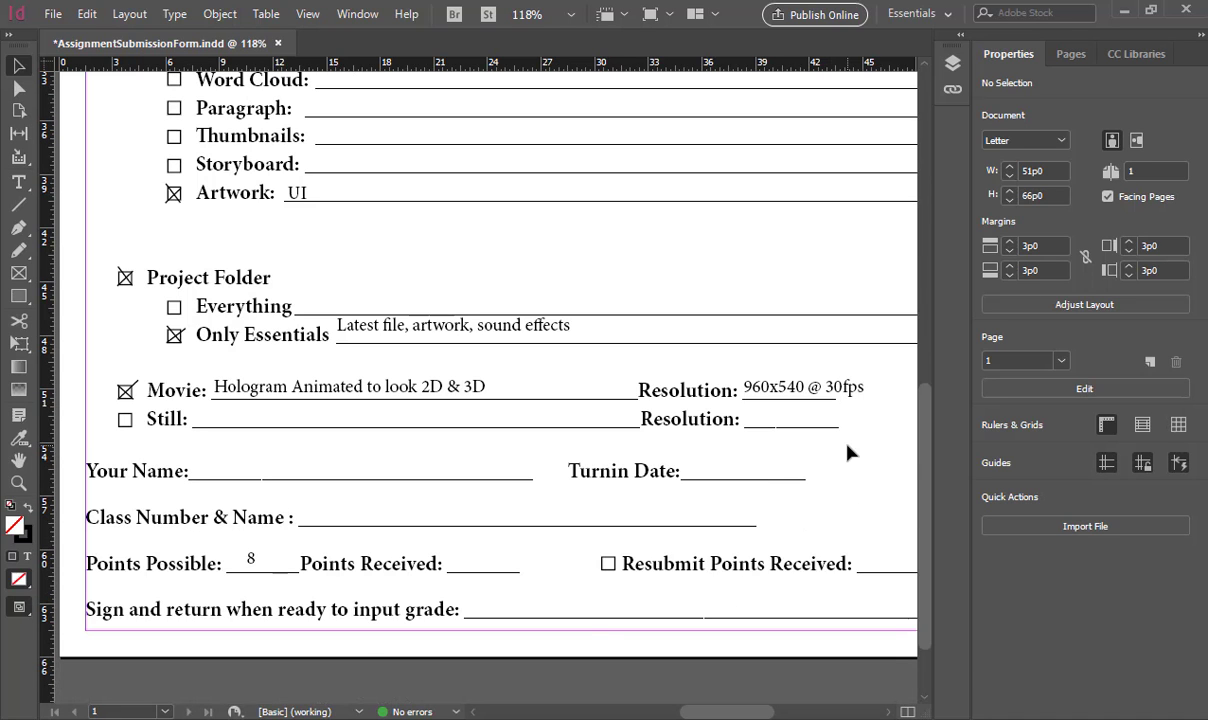
key(ctrl+s)
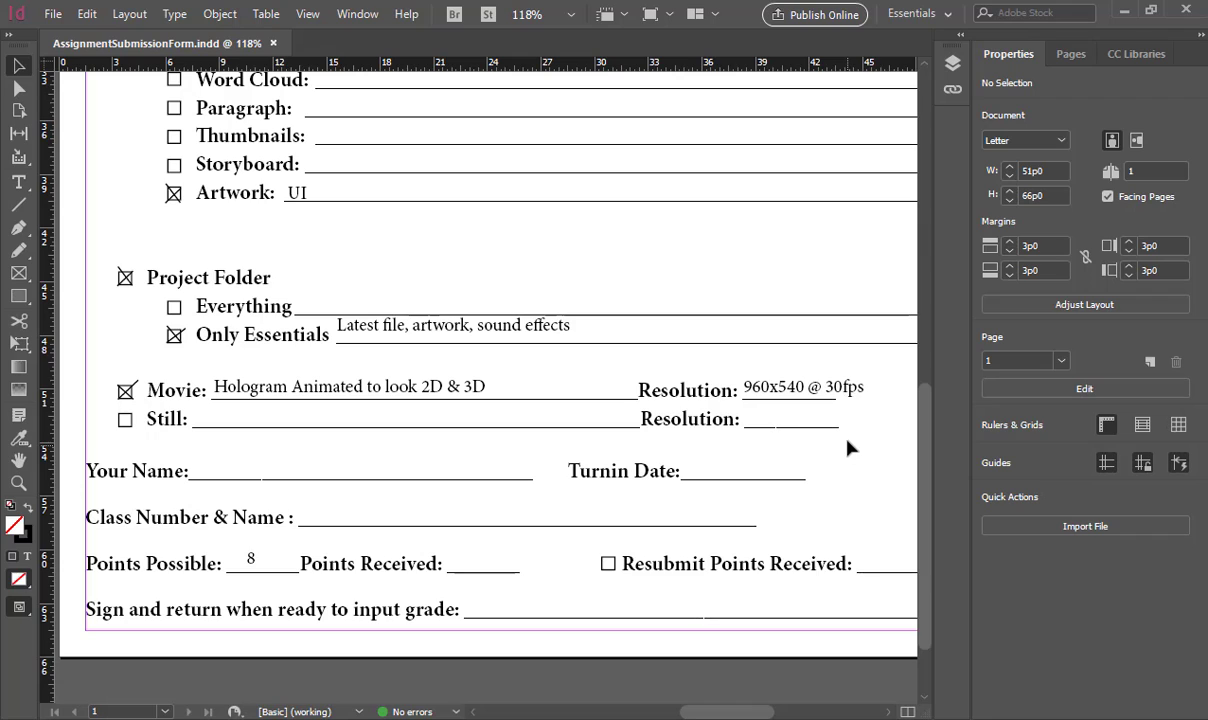
Step: Switch to Illustrator, open the recent file UI_0003.ai, and move the floating layer list so its names are readable
click(1124, 11)
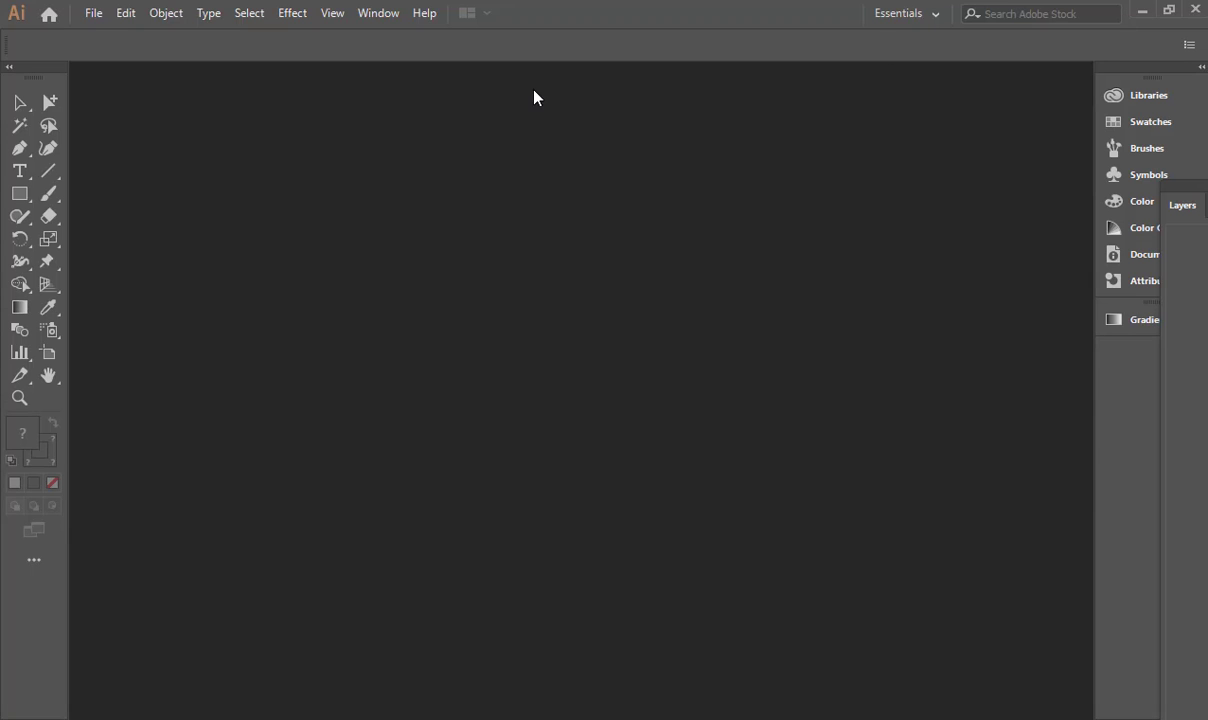
click(82, 5)
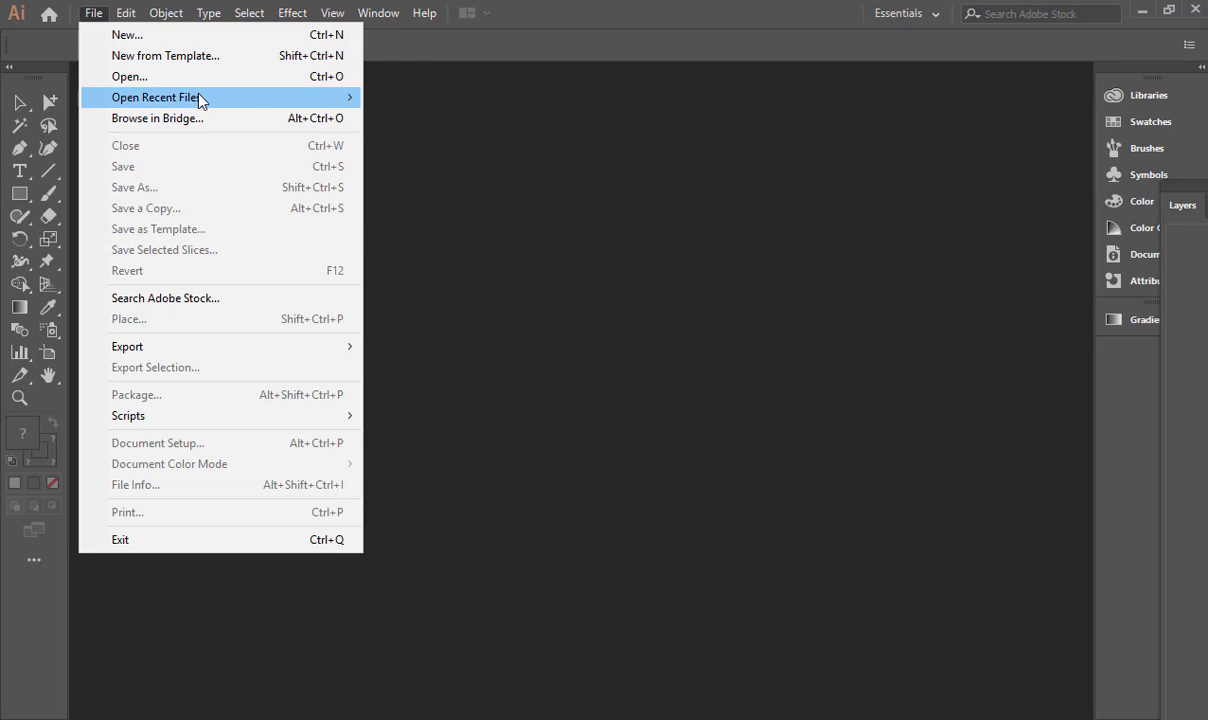
mouse_move(232, 107)
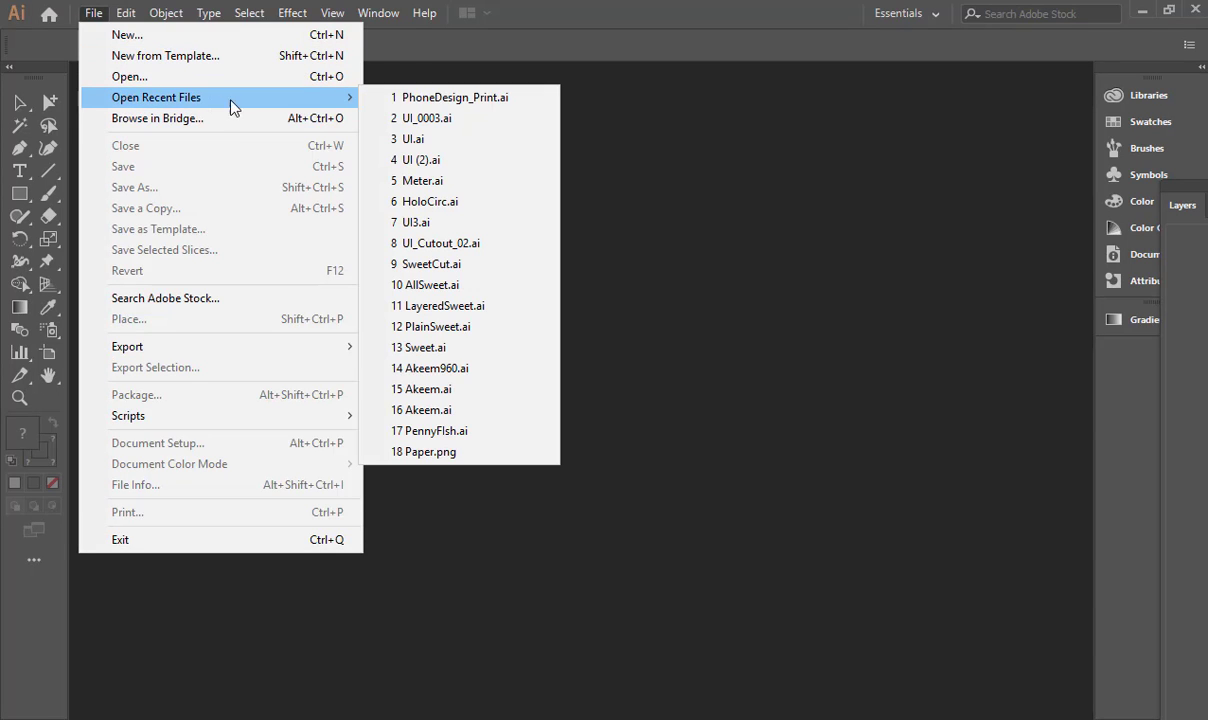
click(488, 122)
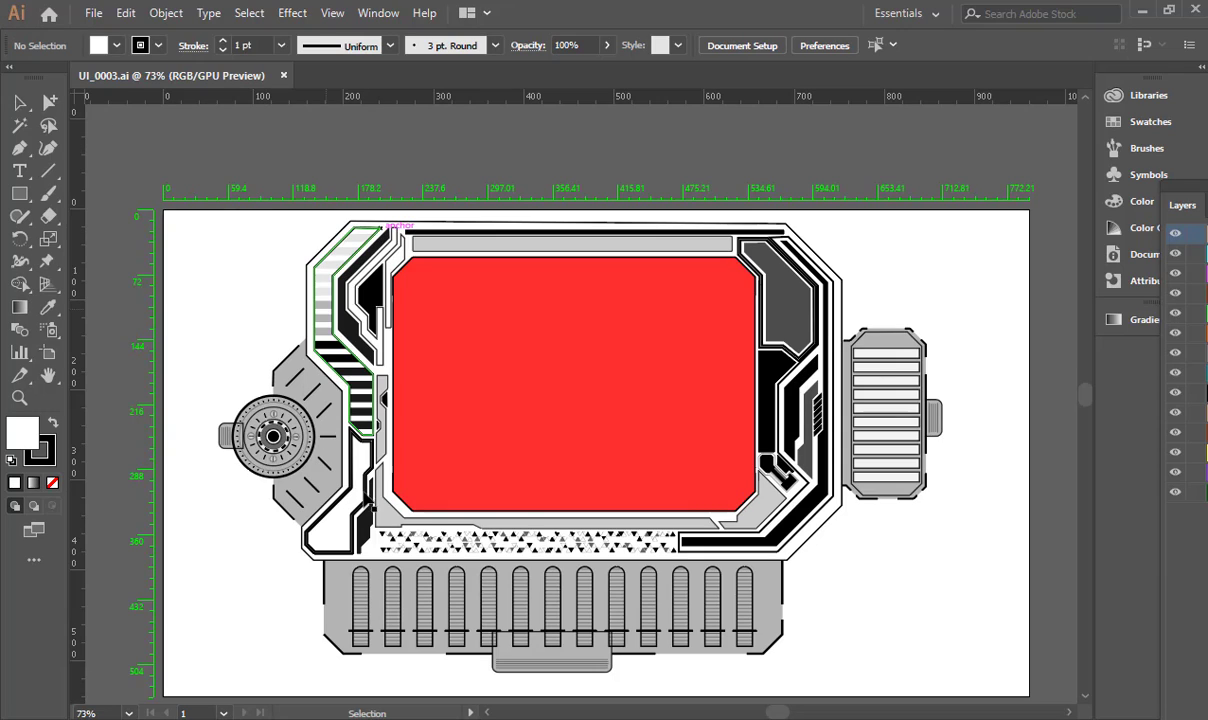
drag(1182, 205, 850, 112)
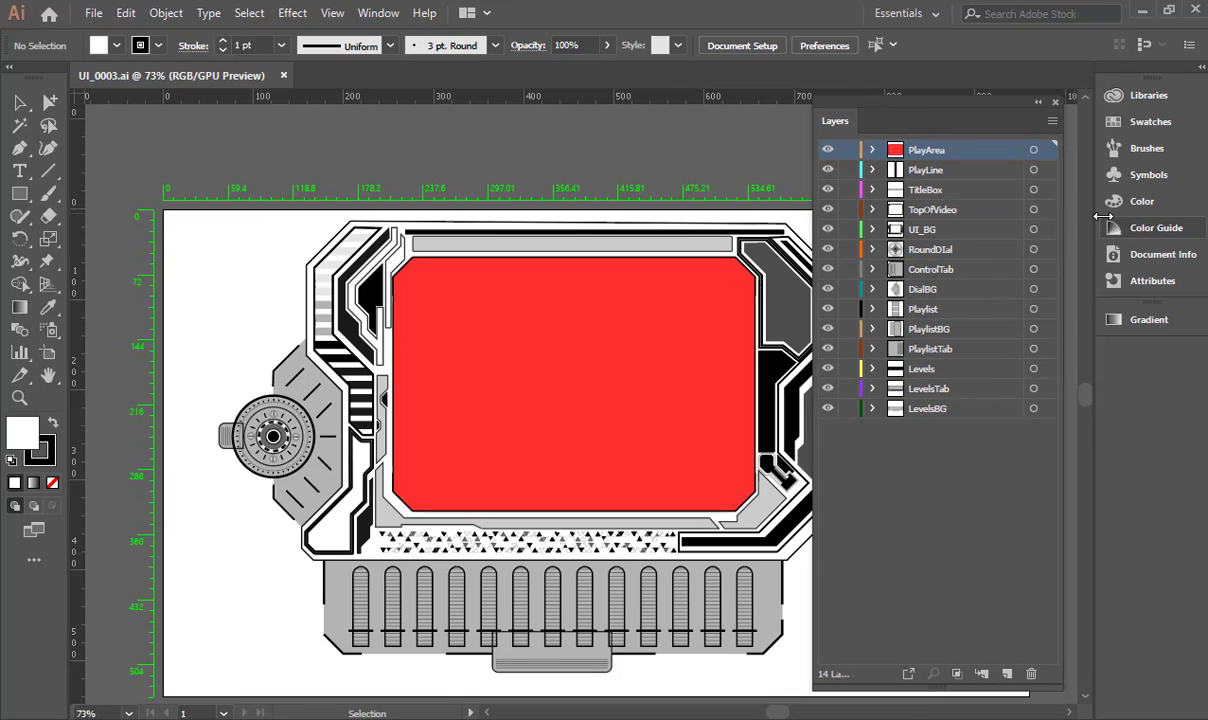
Step: Toggle the PlayArea and PlayLine layers to inspect their artwork, leaving both hidden
click(828, 151)
click(828, 151)
click(828, 151)
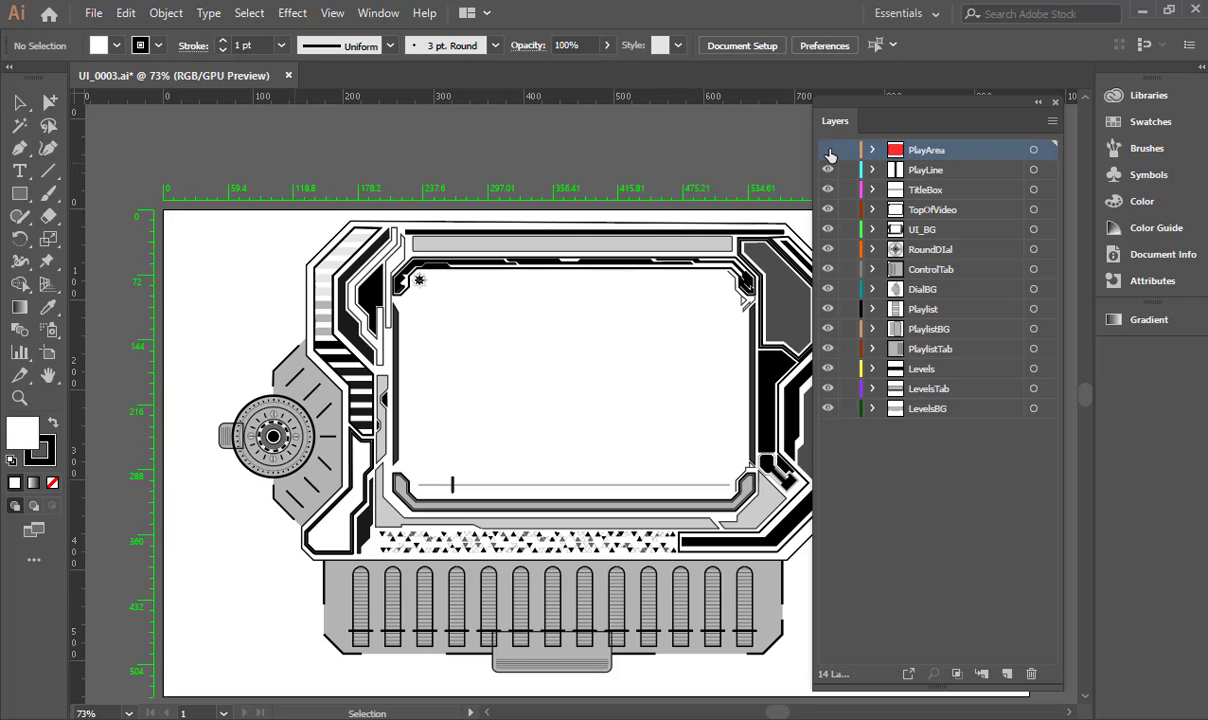
drag(872, 104, 903, 102)
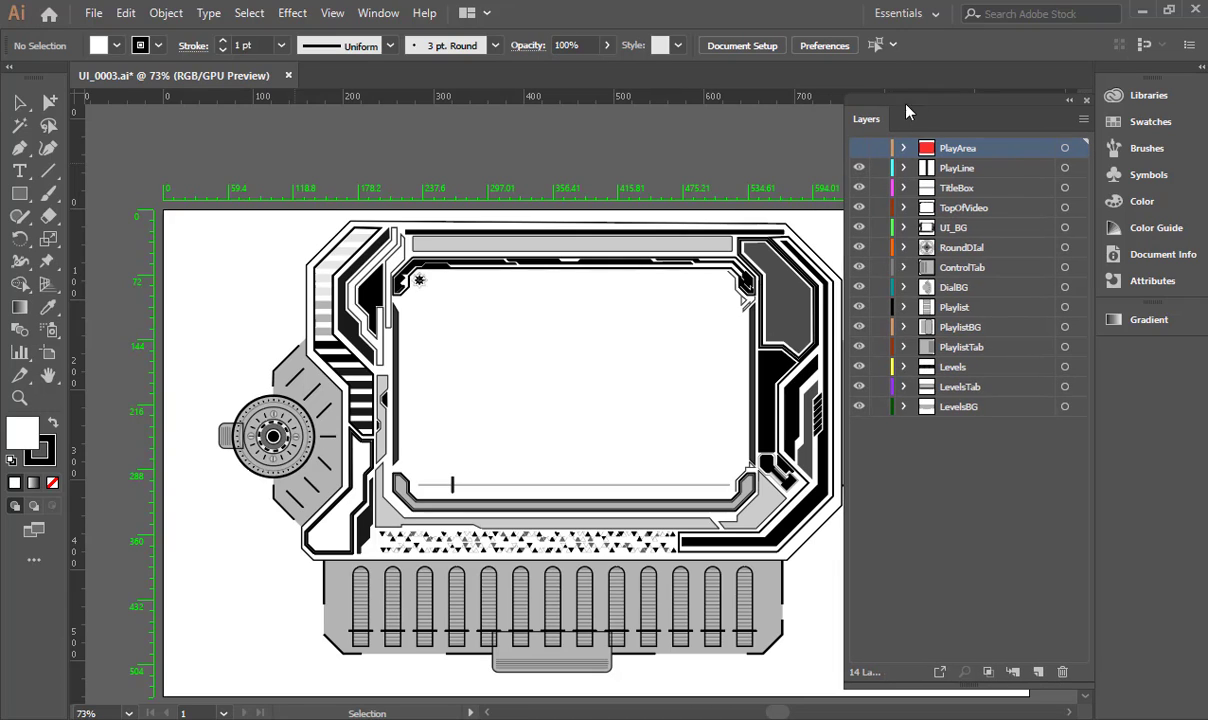
click(858, 172)
click(858, 172)
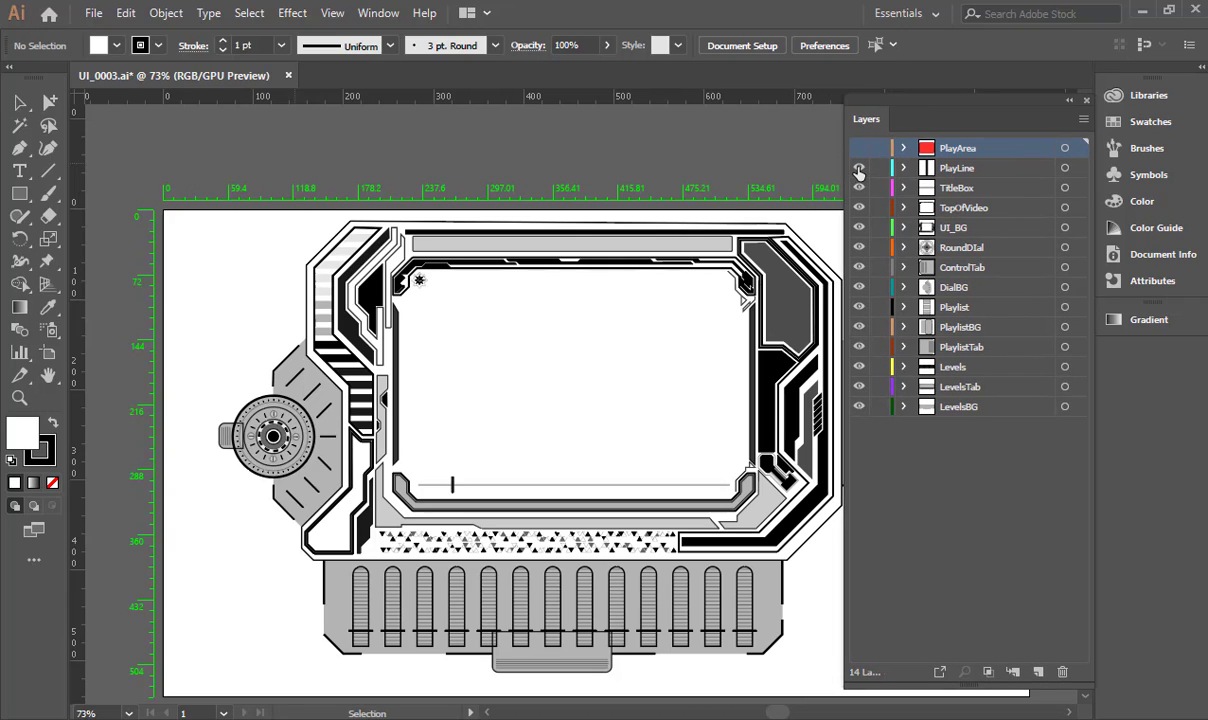
click(858, 172)
click(858, 172)
click(858, 172)
click(858, 172)
click(858, 174)
Step: Toggle the TitleBox and TopOfVideo layers to inspect their artwork, leaving both hidden
click(859, 189)
click(859, 190)
click(859, 190)
click(859, 190)
click(859, 191)
click(859, 208)
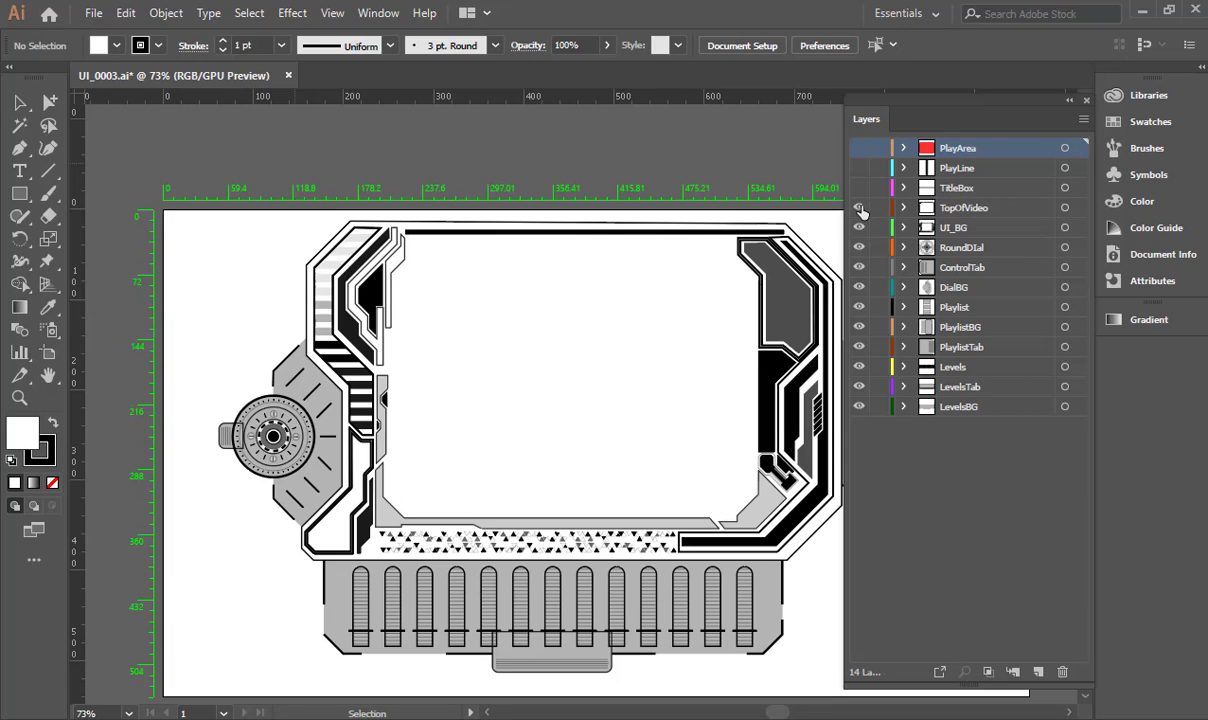
click(859, 208)
click(859, 208)
click(859, 208)
Step: Toggle the UI_BG layer to inspect the main frame artwork, leaving it hidden
click(859, 227)
click(861, 236)
click(861, 236)
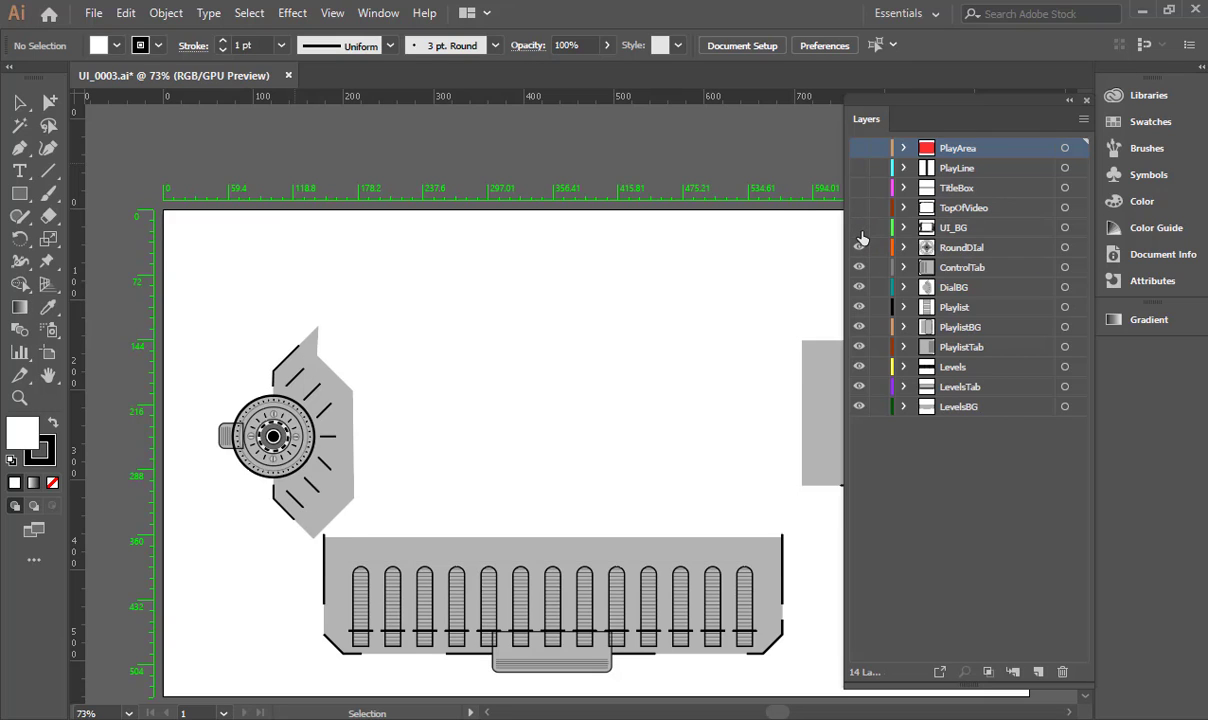
click(861, 236)
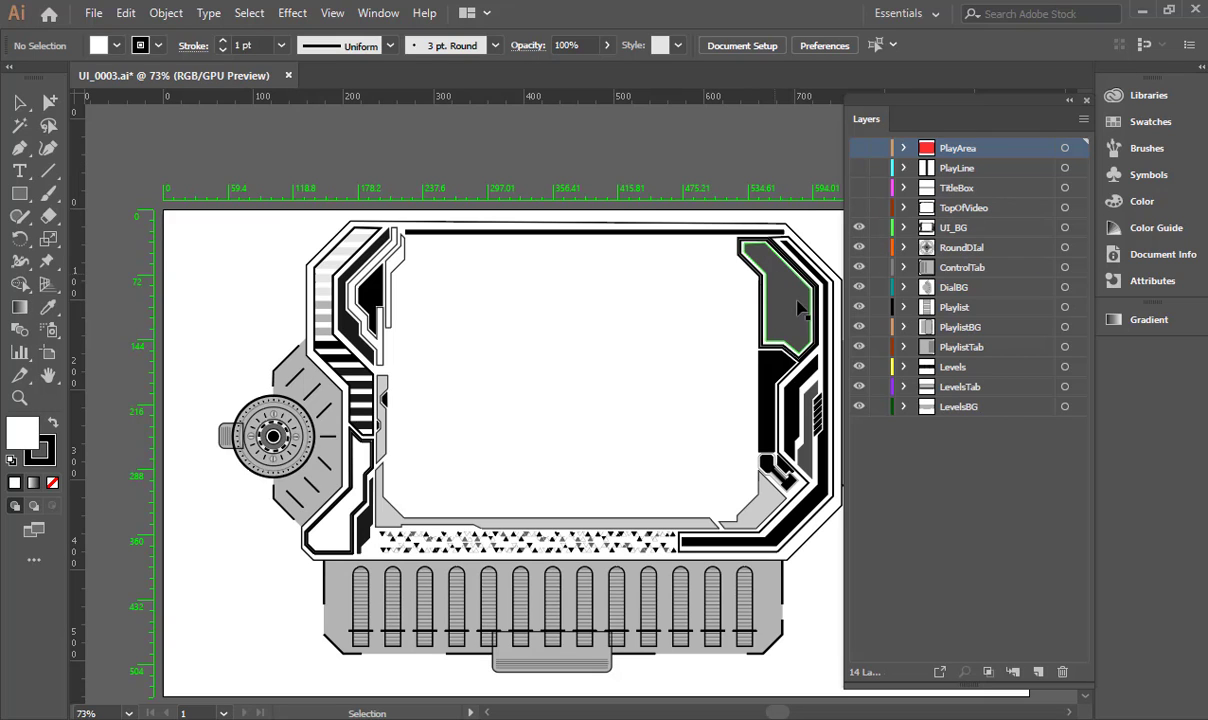
click(859, 227)
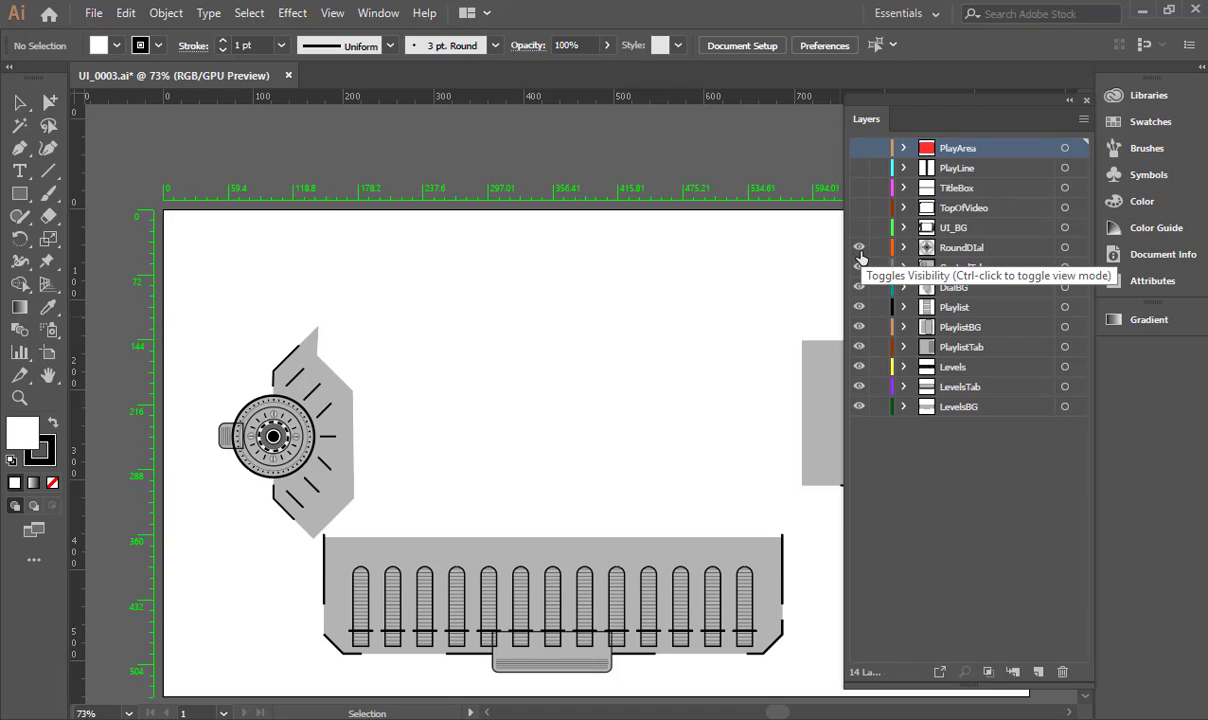
Step: Inspect the dial components by hiding the RoundDIal, ControlTab and DialBG layers in turn
click(859, 249)
click(859, 249)
click(859, 249)
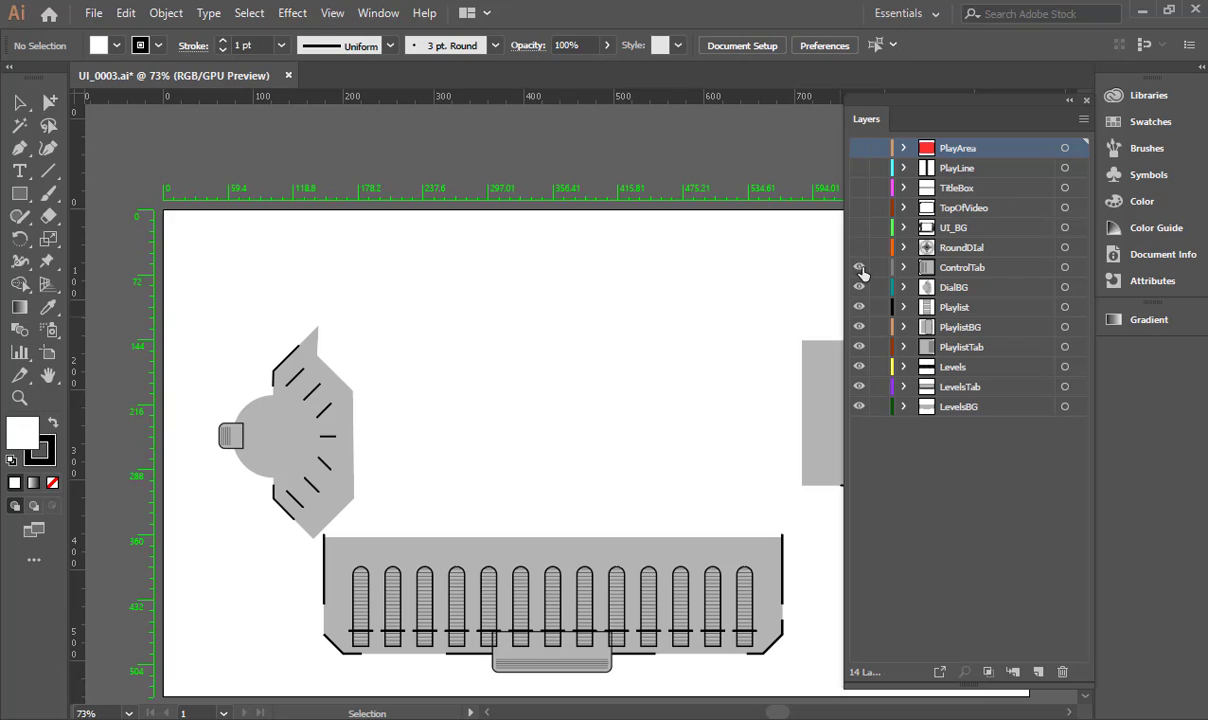
click(859, 267)
click(859, 287)
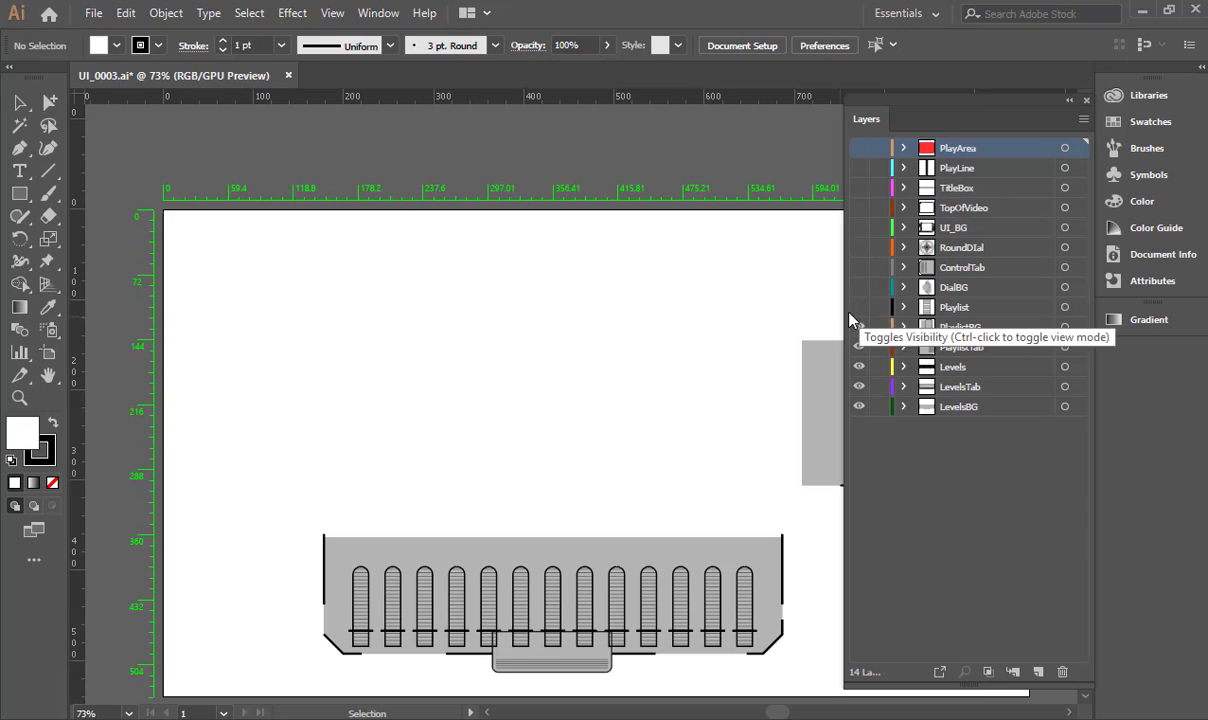
Step: Inspect the playlist components by hiding the Playlist, PlaylistBG and PlaylistTab layers in turn
drag(739, 345, 558, 352)
click(859, 307)
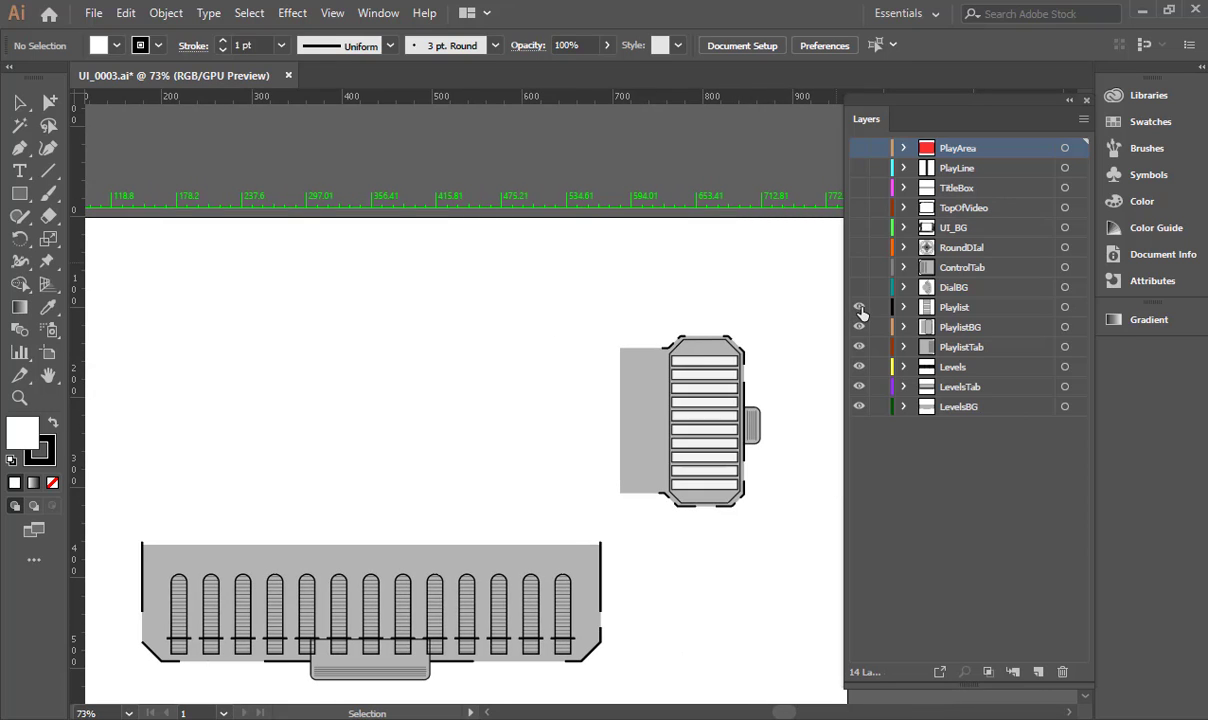
click(859, 307)
click(859, 327)
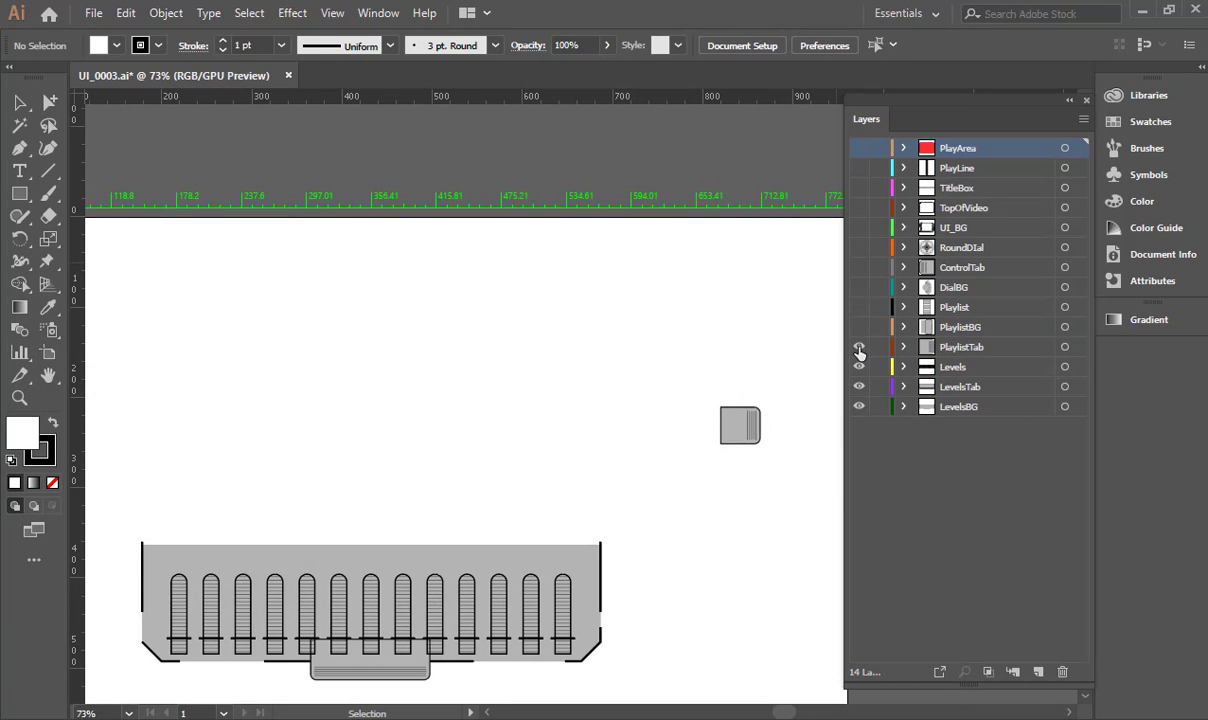
click(859, 348)
Step: Hide the Levels, LevelsTab and LevelsBG layers in turn to inspect the level meter parts
click(859, 368)
click(859, 388)
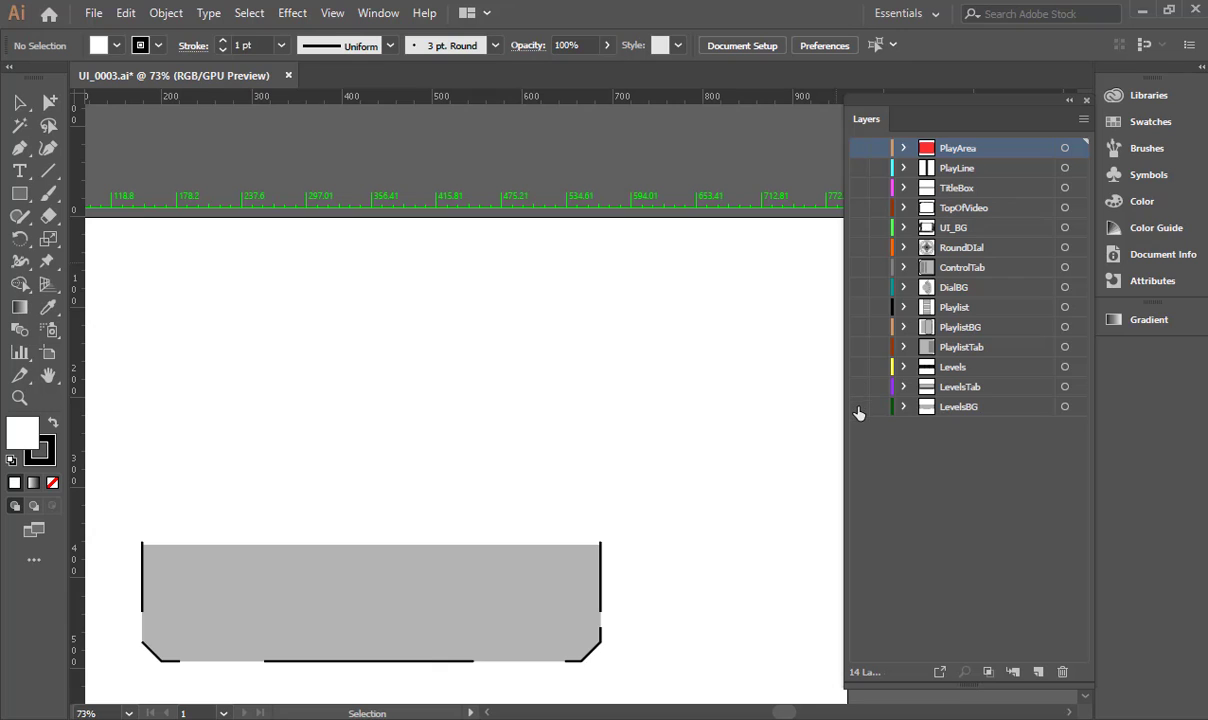
click(859, 408)
Step: Make every layer from LevelsBG up to PlayArea visible again in normal preview mode
drag(859, 408, 859, 148)
key(ctrl+y)
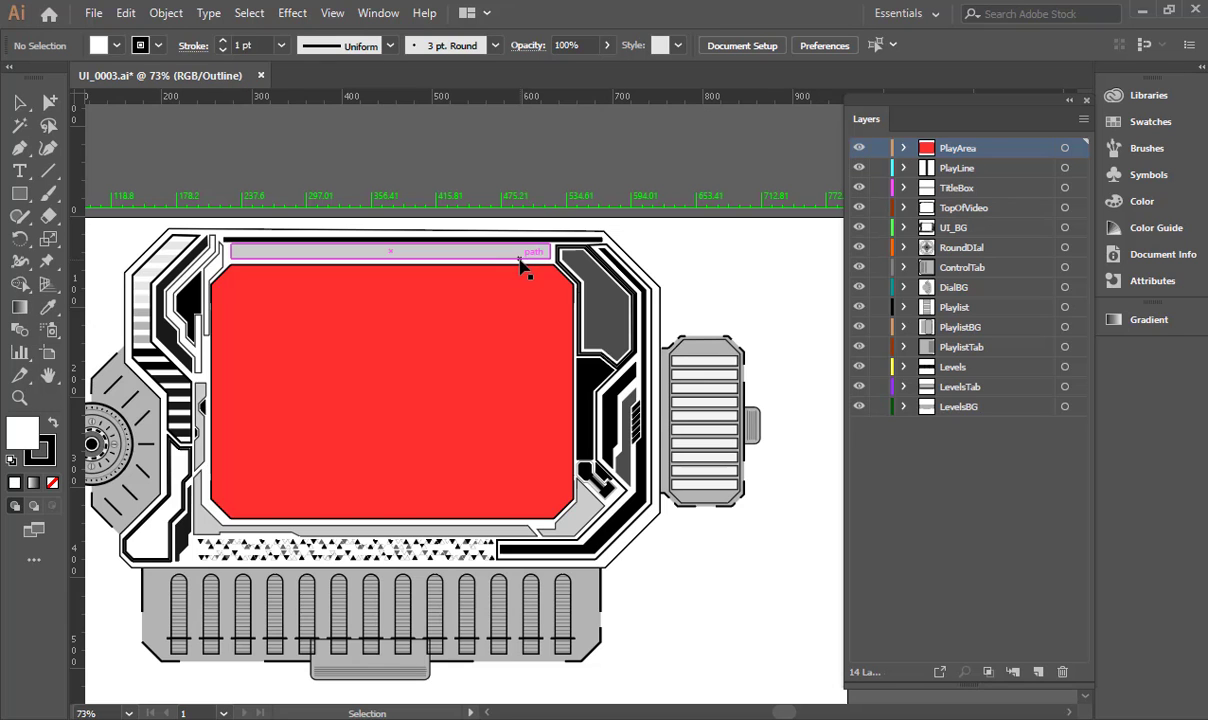
drag(510, 253, 598, 237)
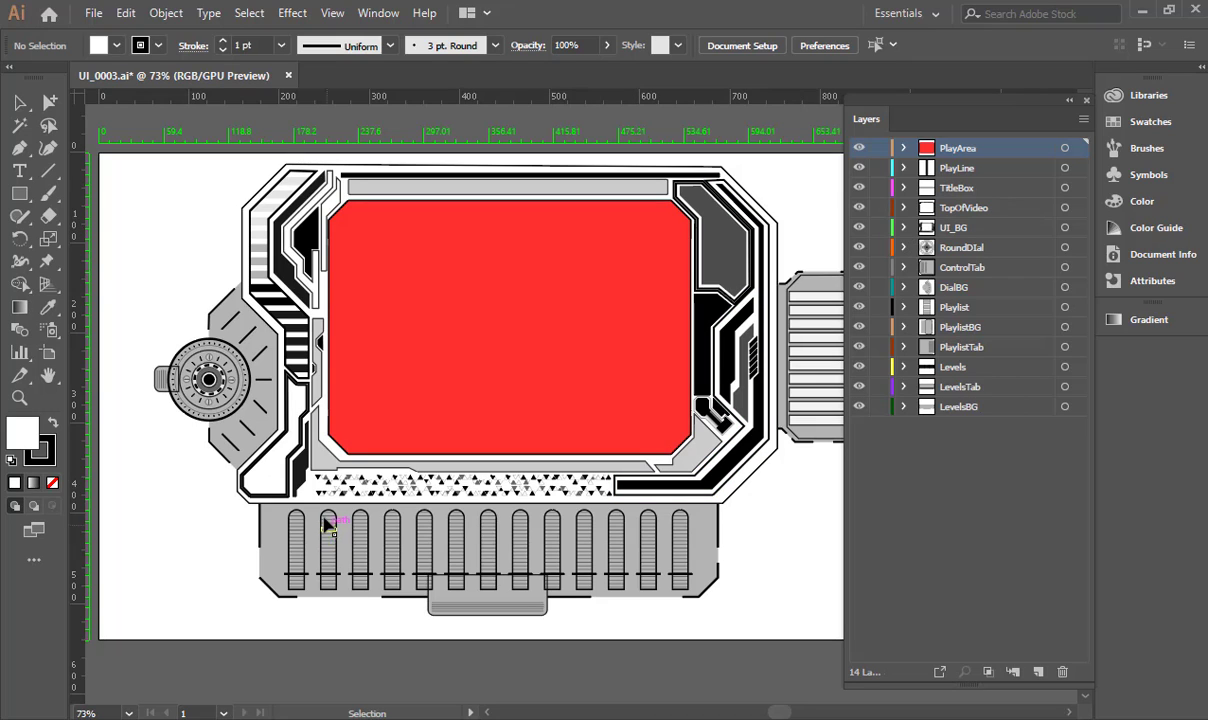
Step: Try moving the Playlist bars outside the artboard, undo the move, and deselect everything
click(93, 13)
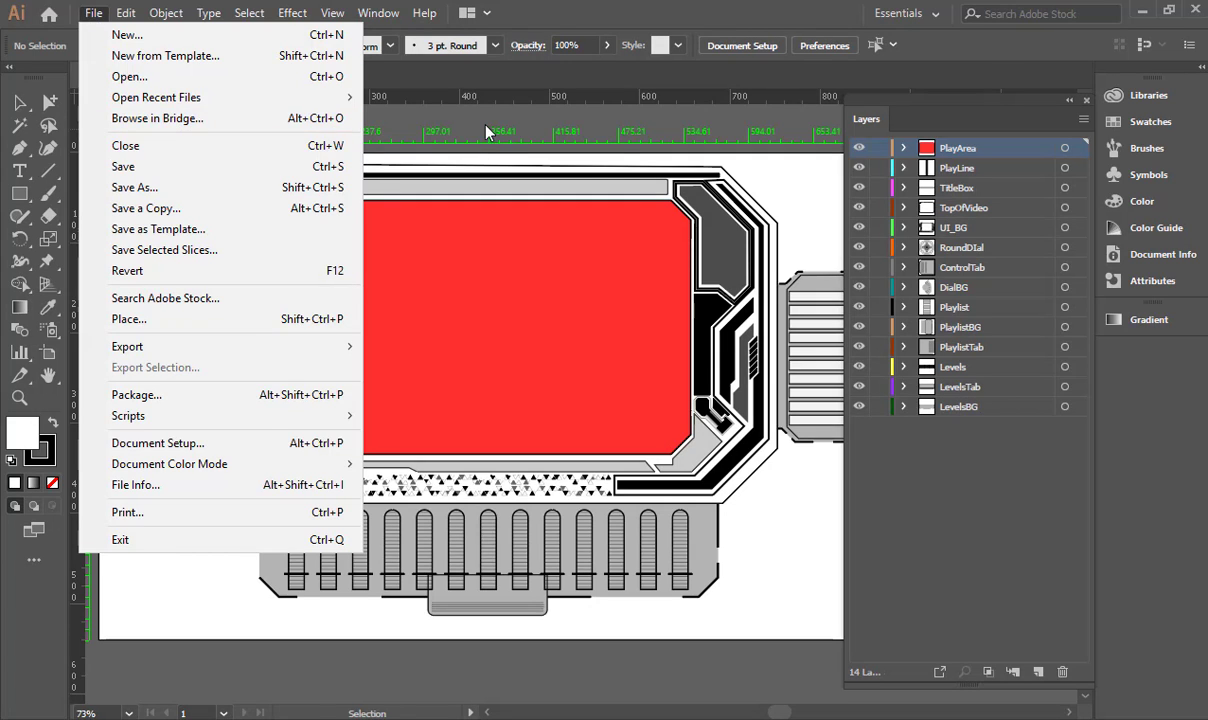
key(Escape)
key(z)
drag(637, 166, 426, 345)
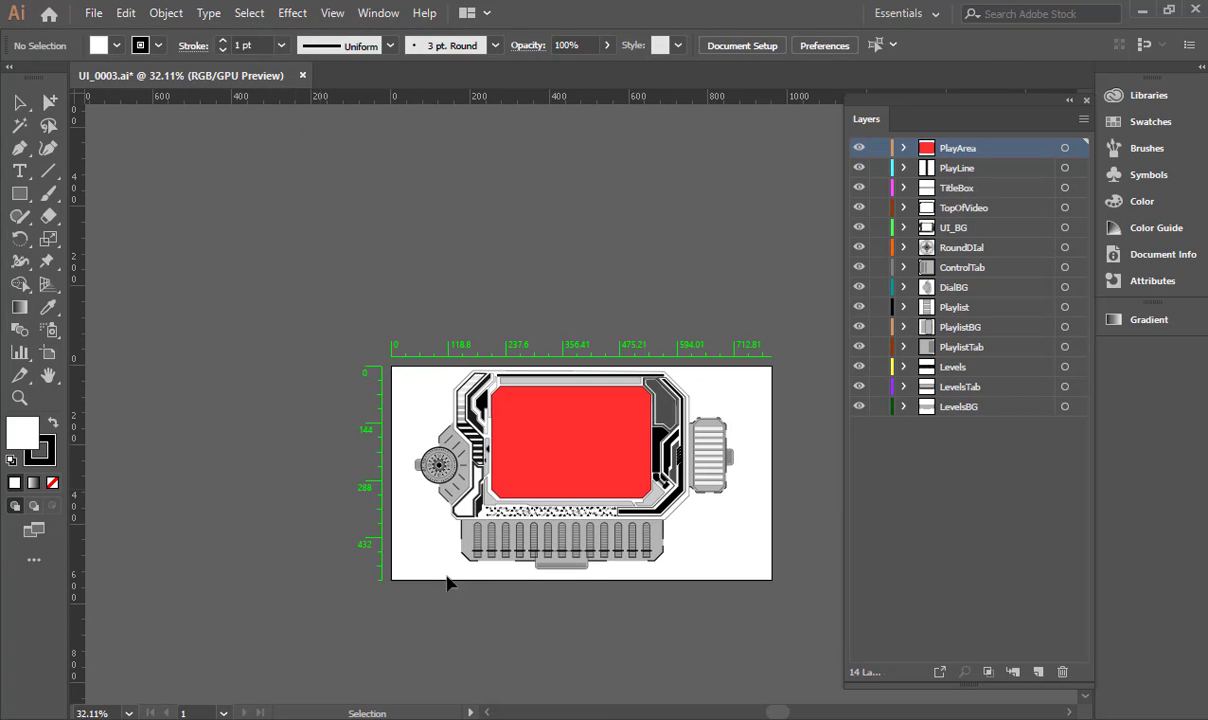
drag(708, 445, 800, 246)
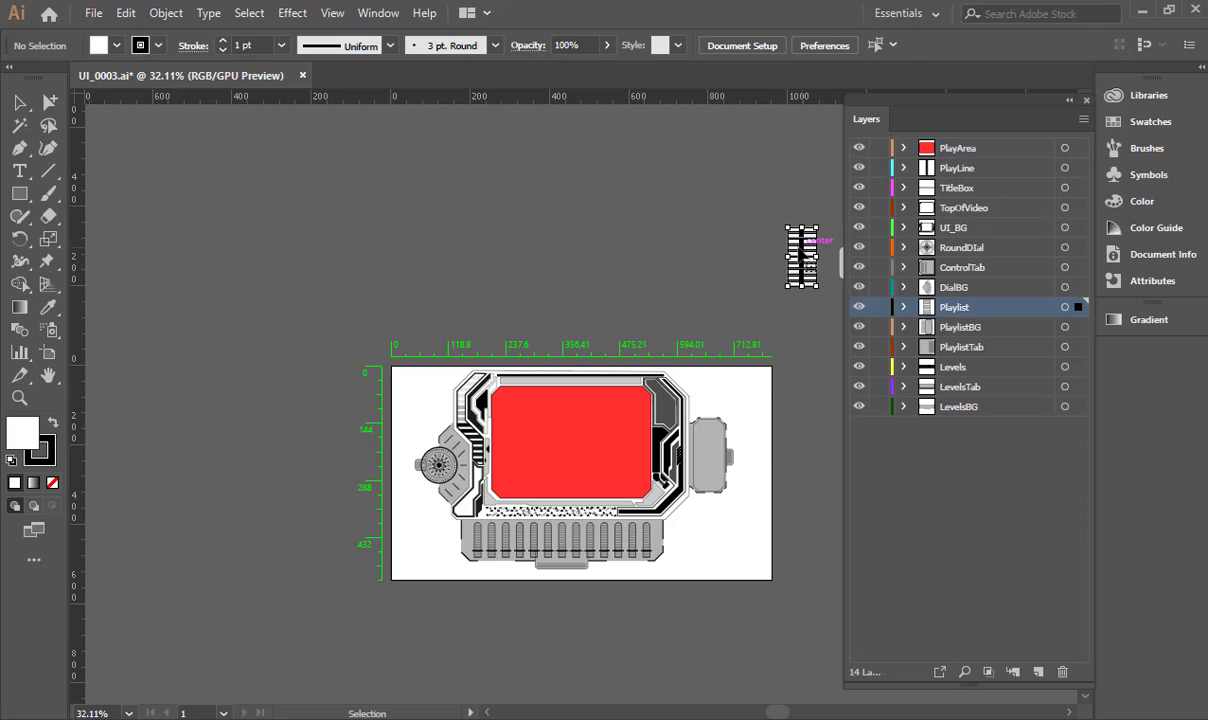
key(ctrl+z)
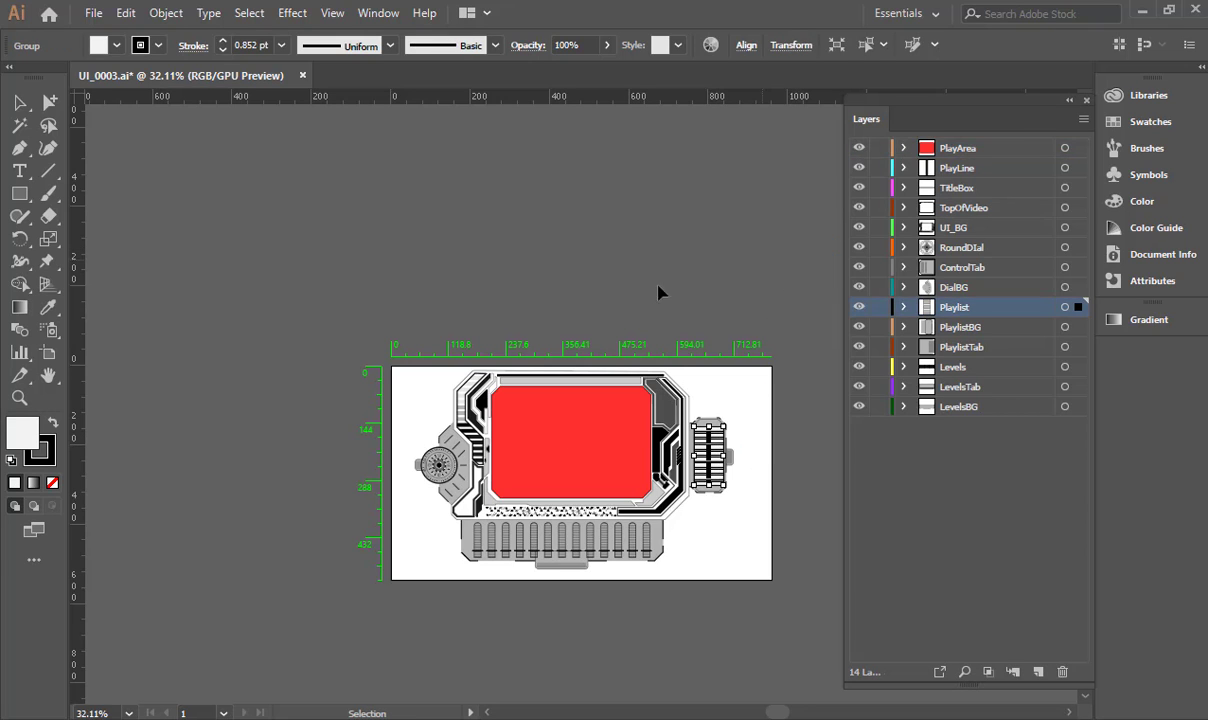
key(ctrl+shift+a)
drag(584, 385, 537, 213)
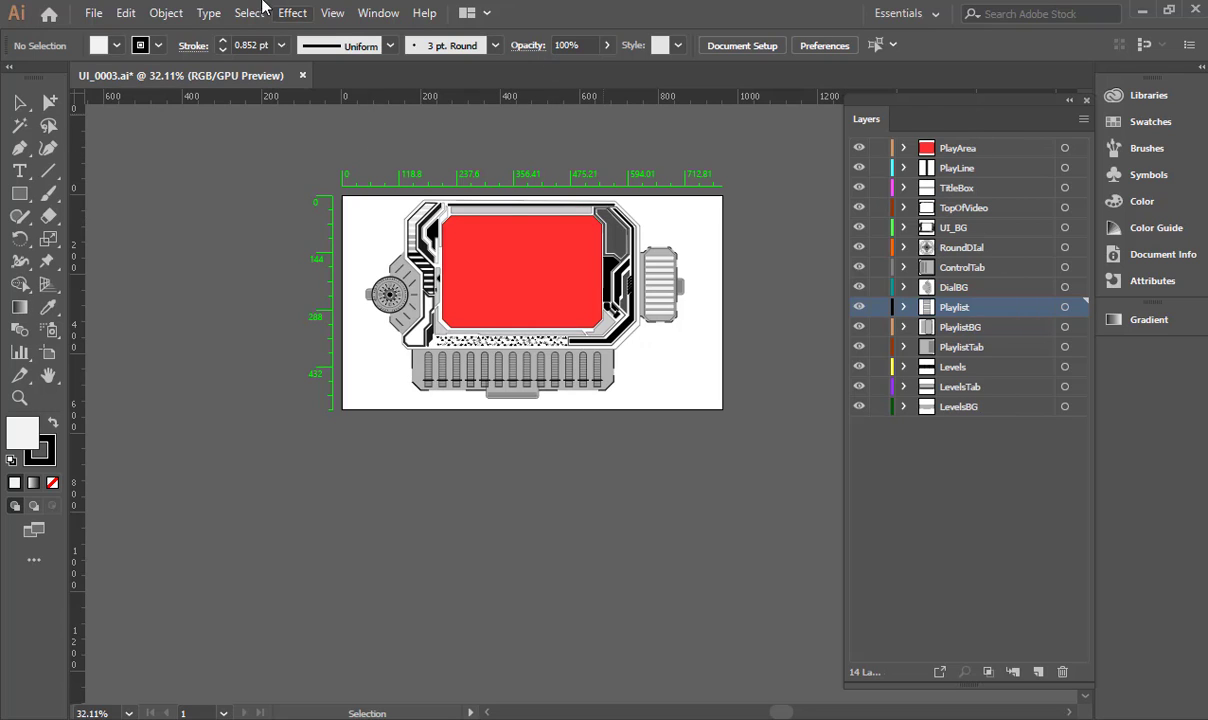
click(94, 13)
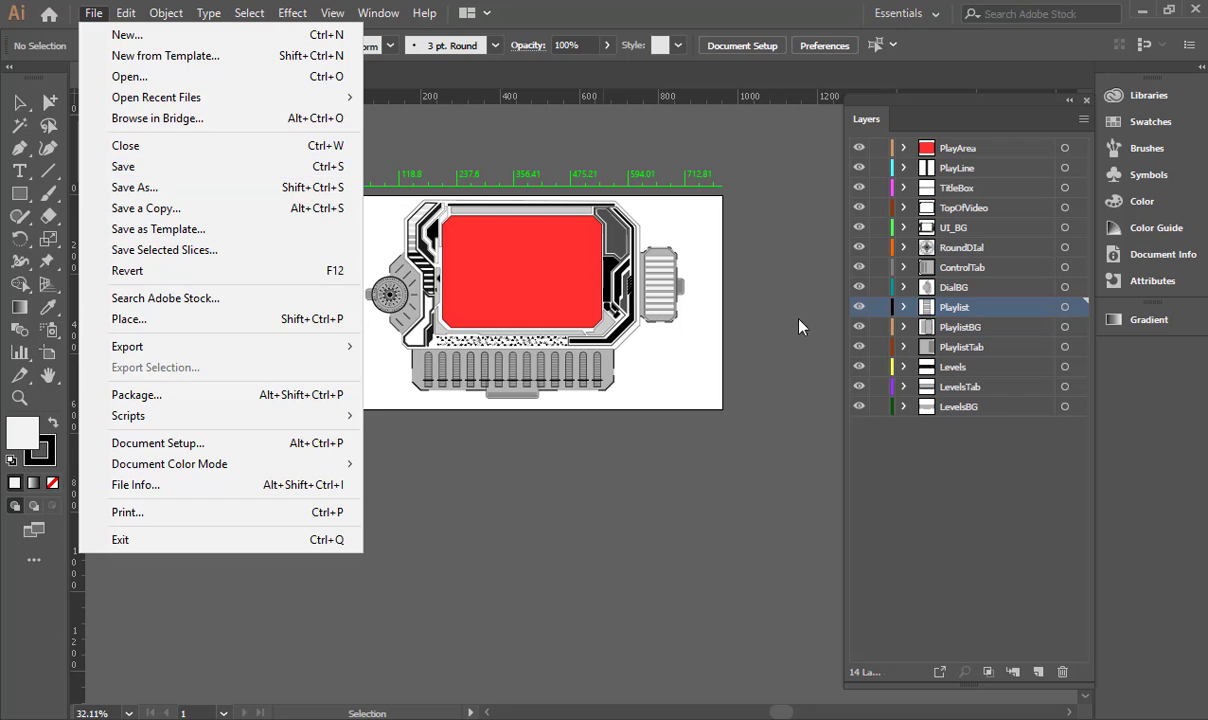
click(732, 266)
Step: Move the ControlTab layer below the DialBG layer so the tab sits behind the dial's background
scroll(732, 266, up, 6)
drag(163, 456, 873, 313)
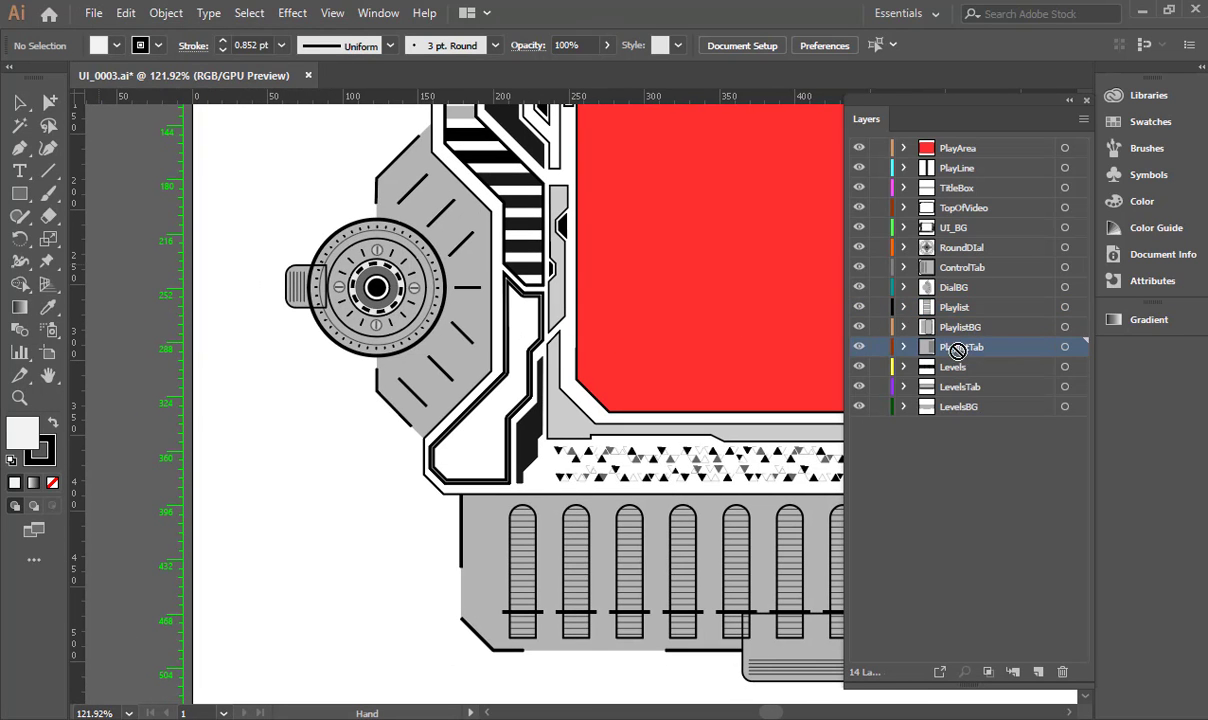
click(955, 367)
drag(957, 368, 975, 330)
click(913, 250)
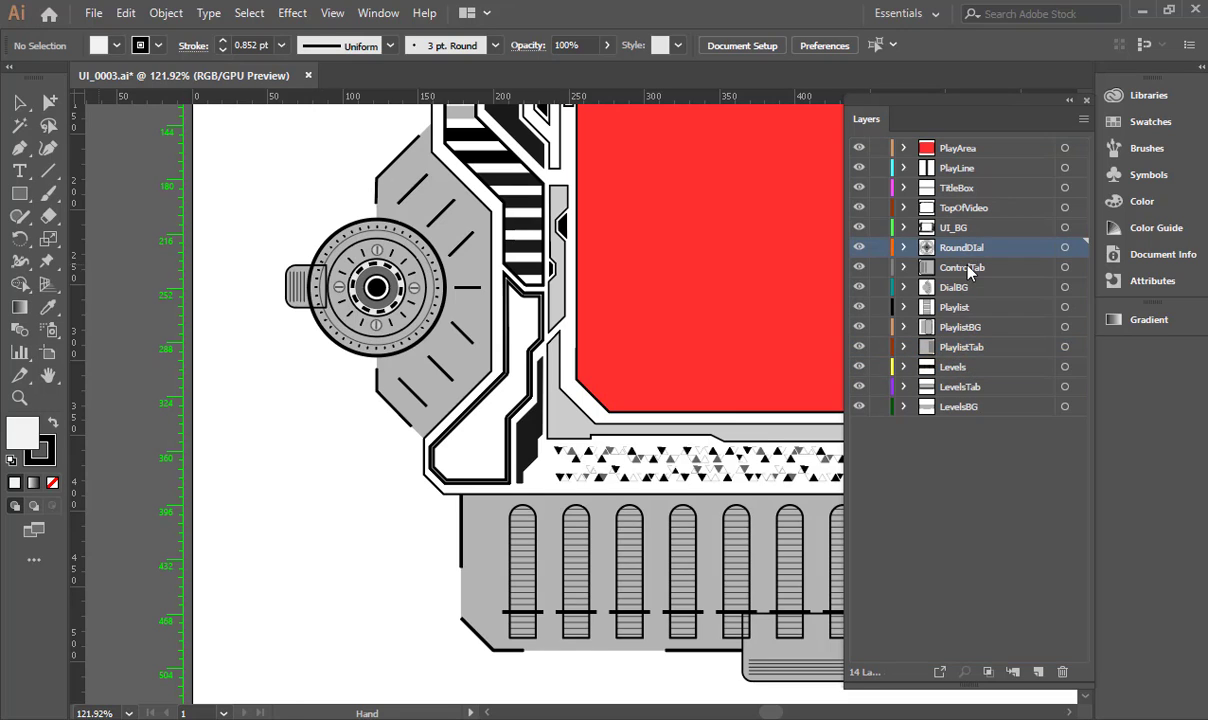
click(958, 267)
drag(965, 287, 967, 297)
Step: Move the LevelsTab layer below the LevelsBG layer so the tab sits behind the levels background
drag(790, 470, 657, 374)
click(957, 407)
drag(957, 410, 957, 400)
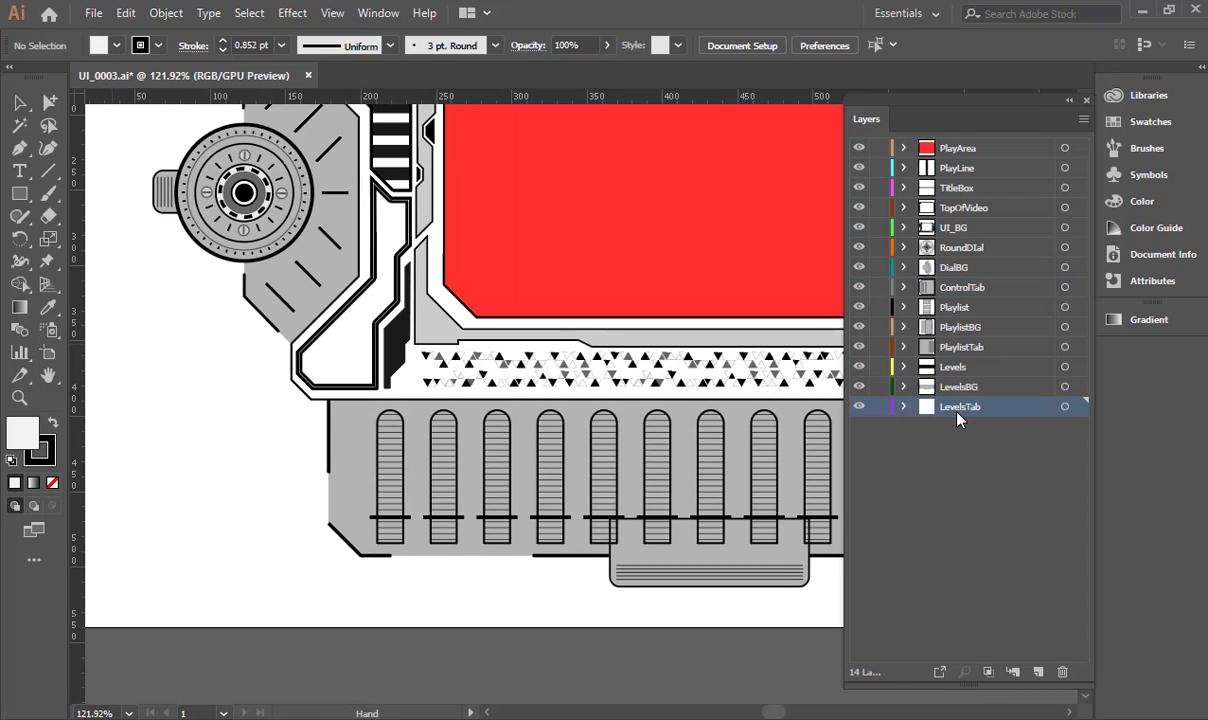
ctrl+alt+click(535, 392)
ctrl+alt+click(535, 392)
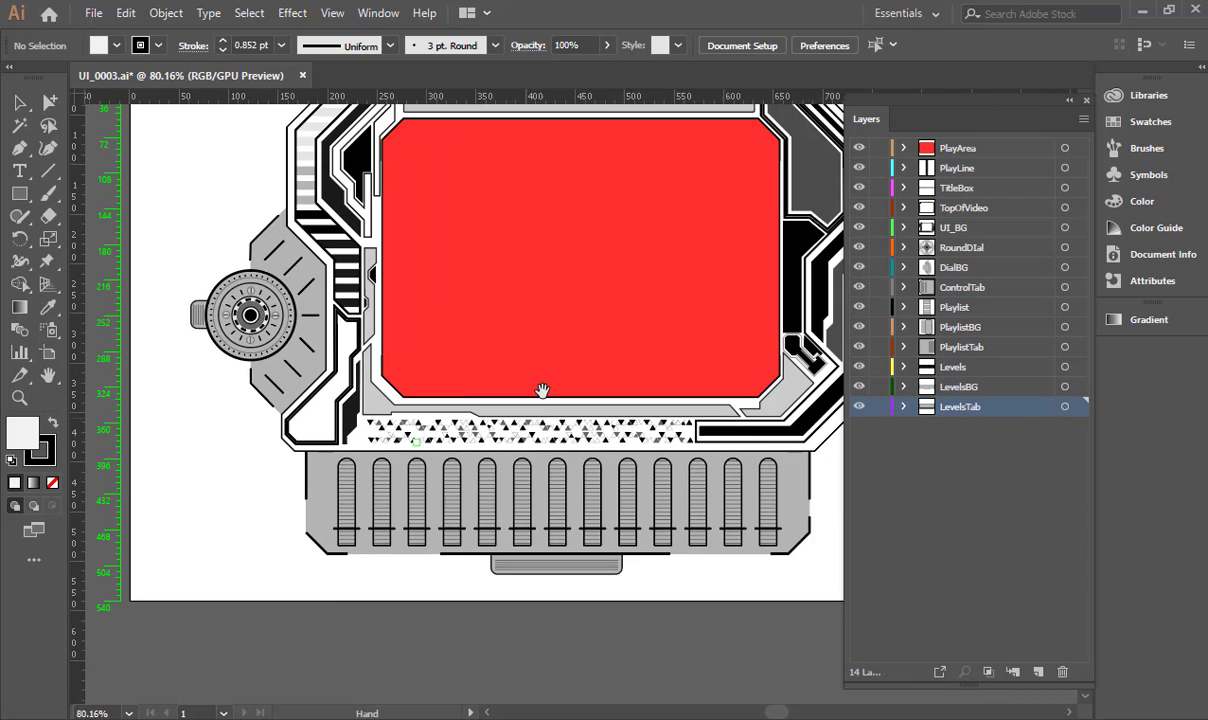
Step: Save the artwork as a new Illustrator CC file named UI_ReadyToImport in the Artwork folder, with Create PDF Compatible File enabled
click(92, 13)
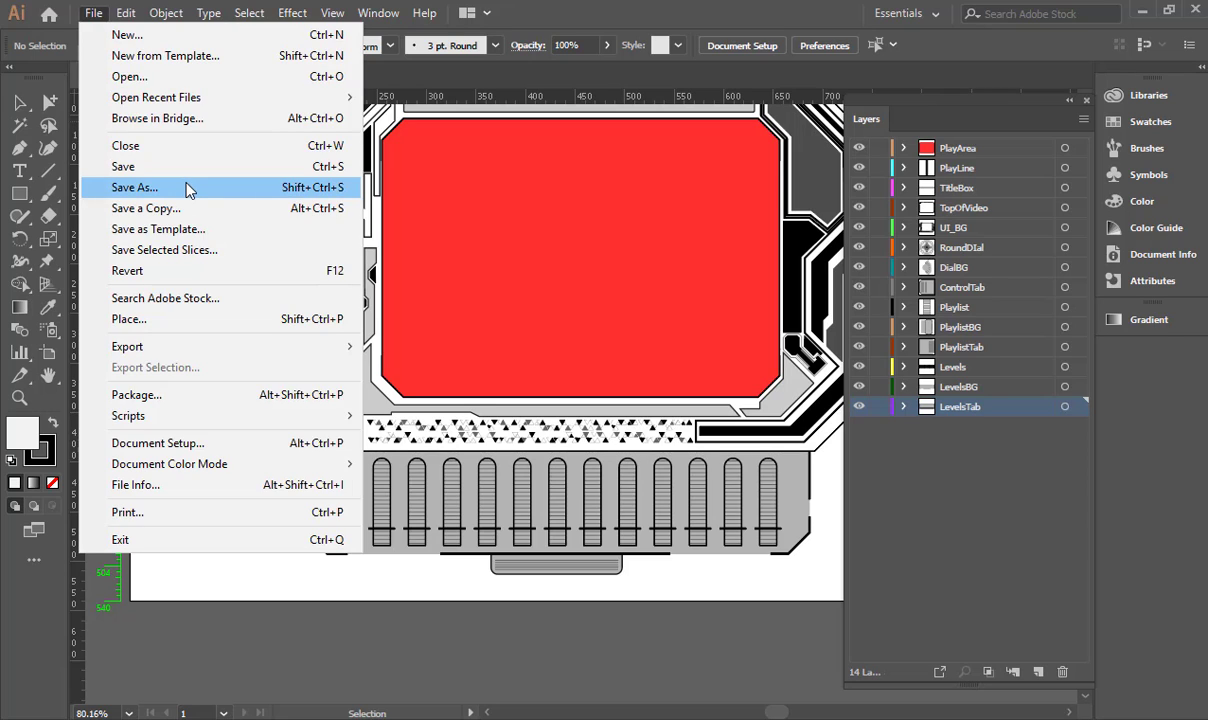
click(186, 190)
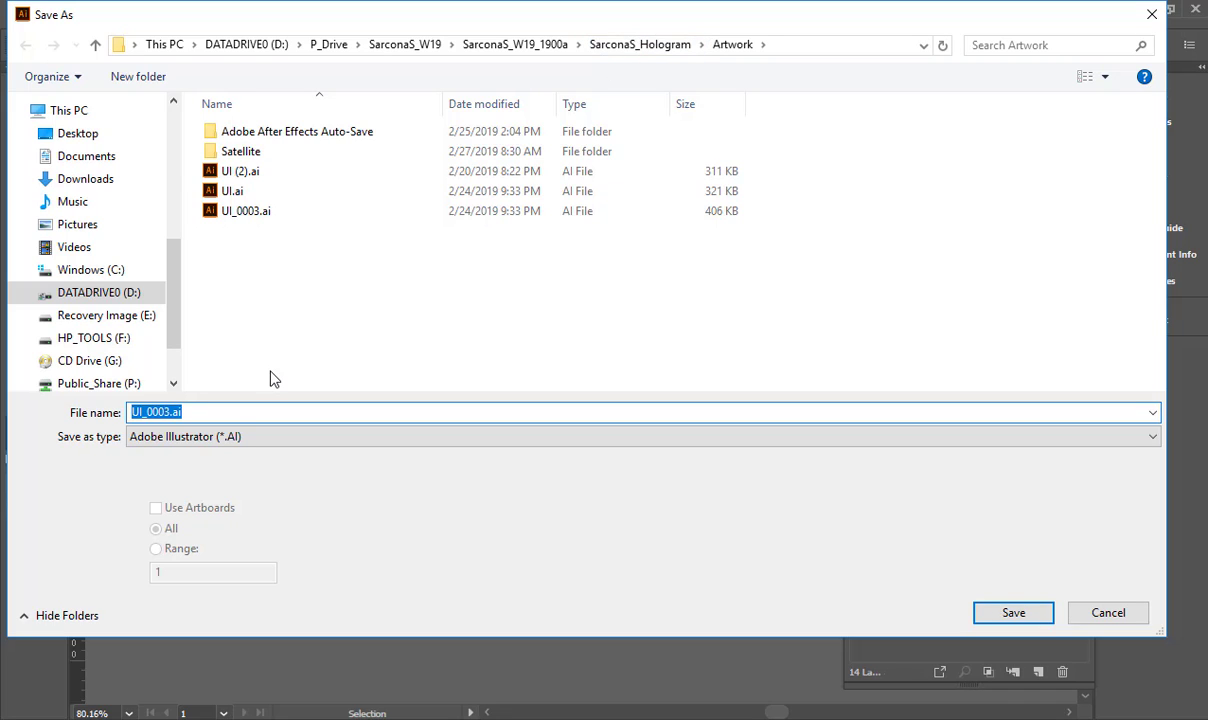
text(UI_ReadyTOI)
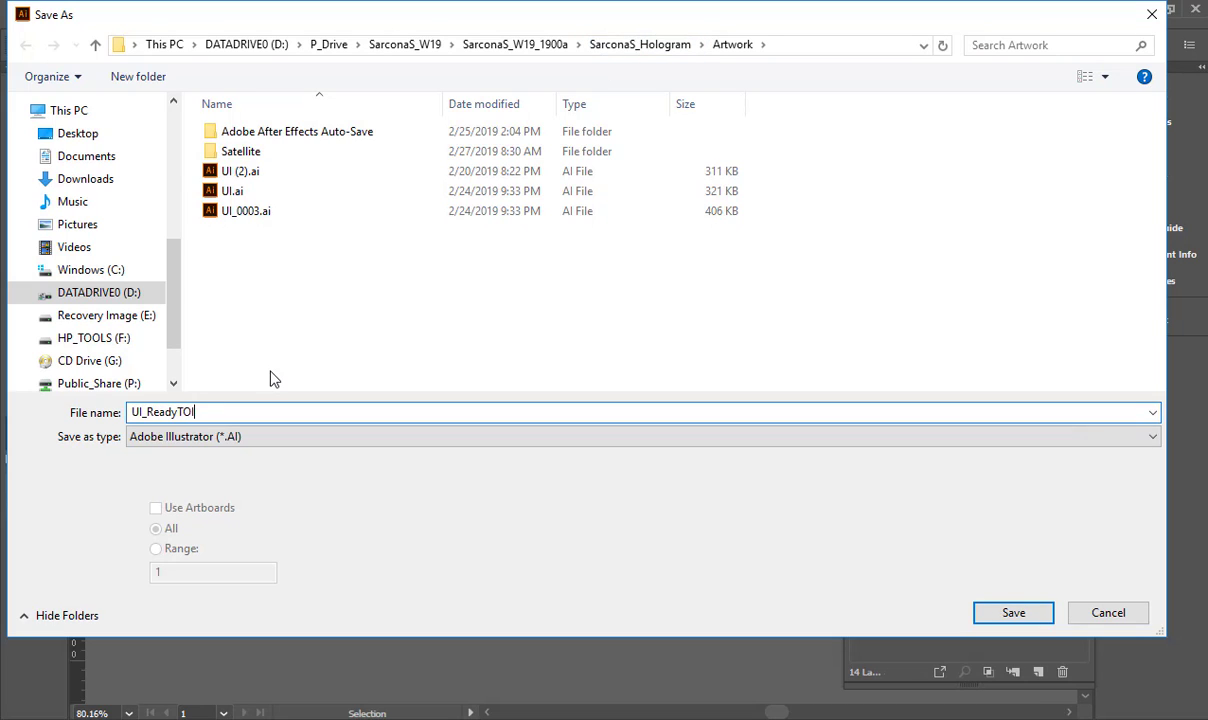
key(BackSpace)
text(oImport)
click(1020, 614)
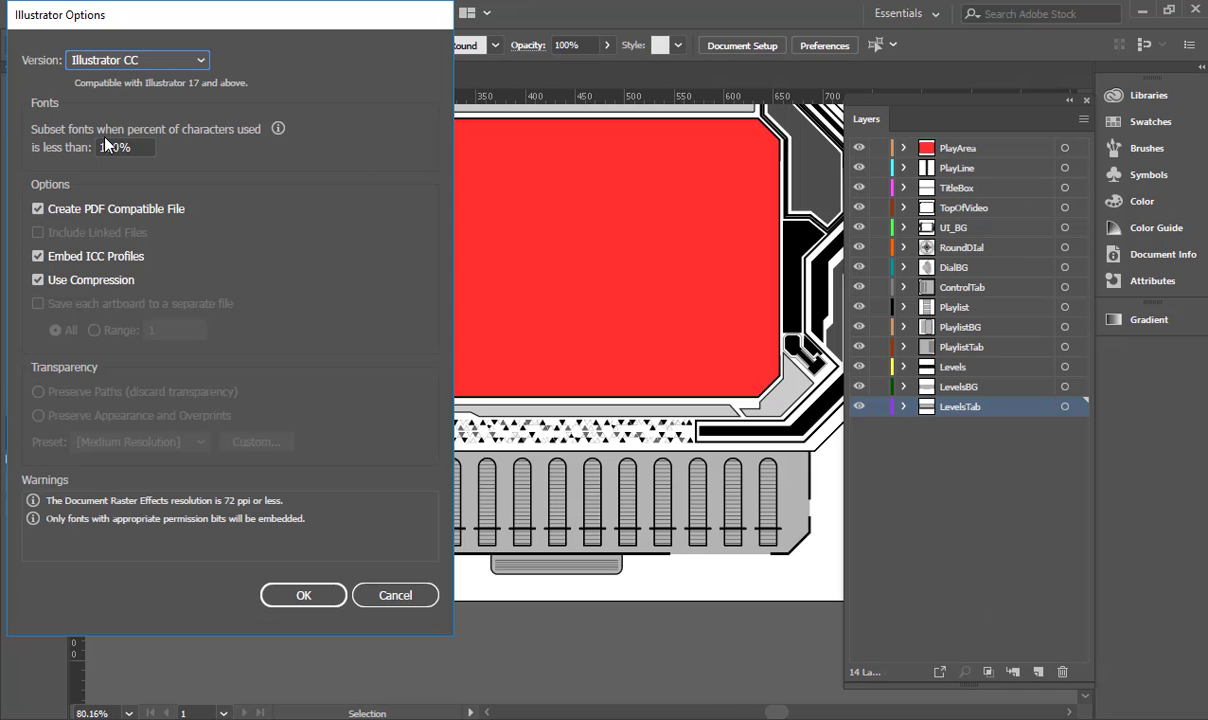
click(118, 212)
click(118, 214)
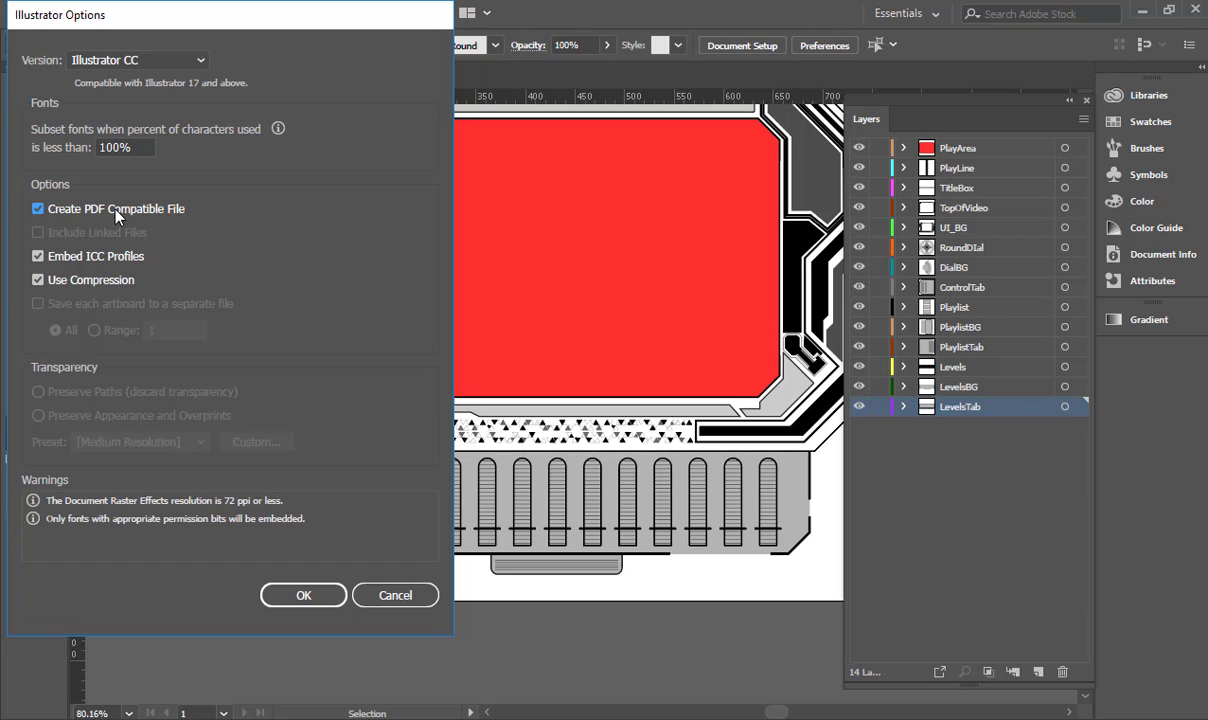
click(274, 592)
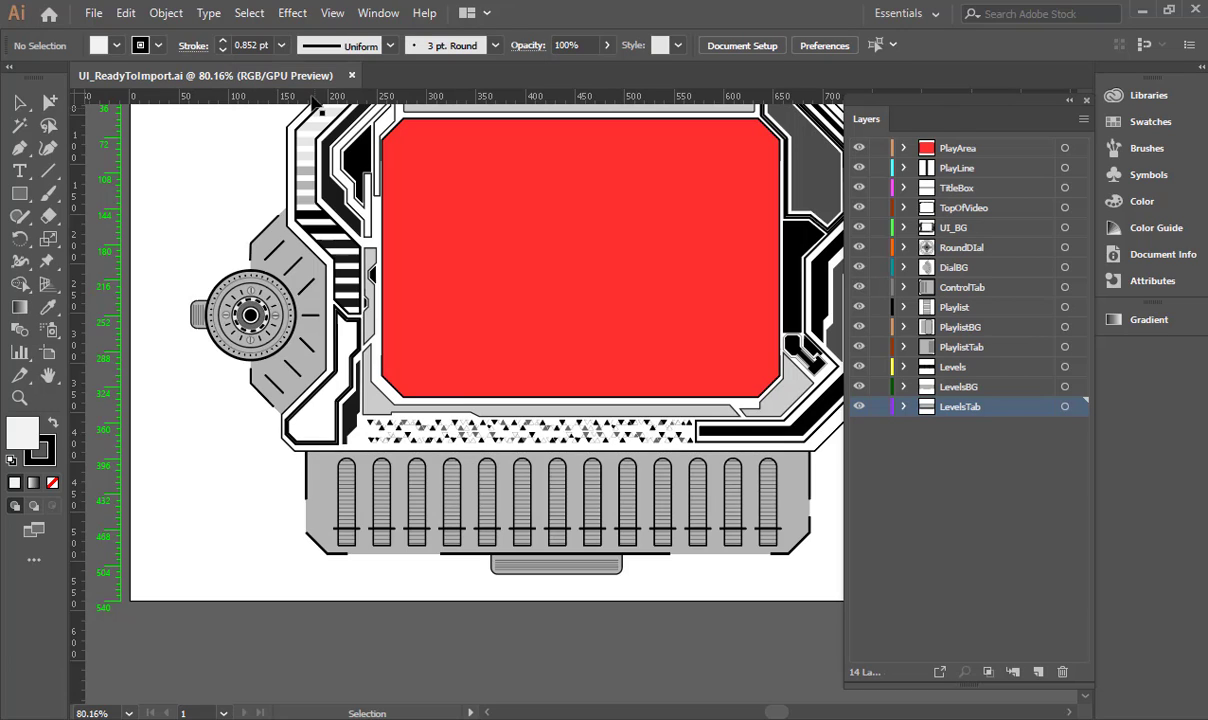
click(93, 13)
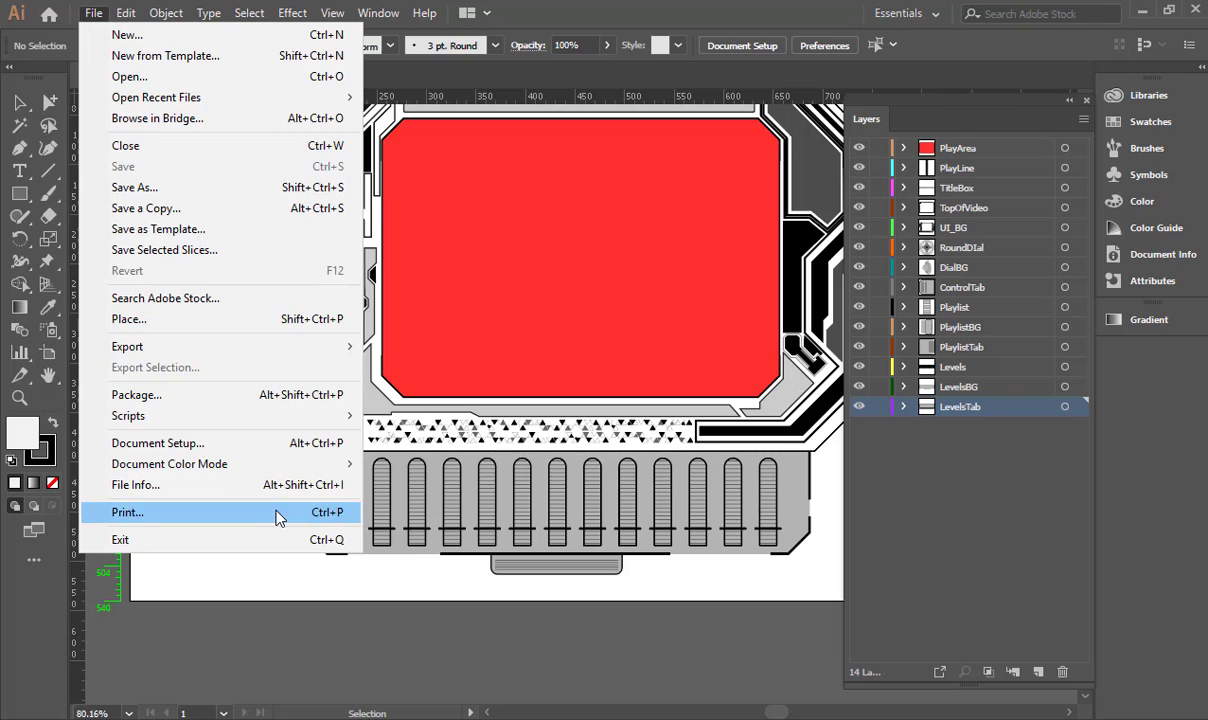
mouse_move(341, 463)
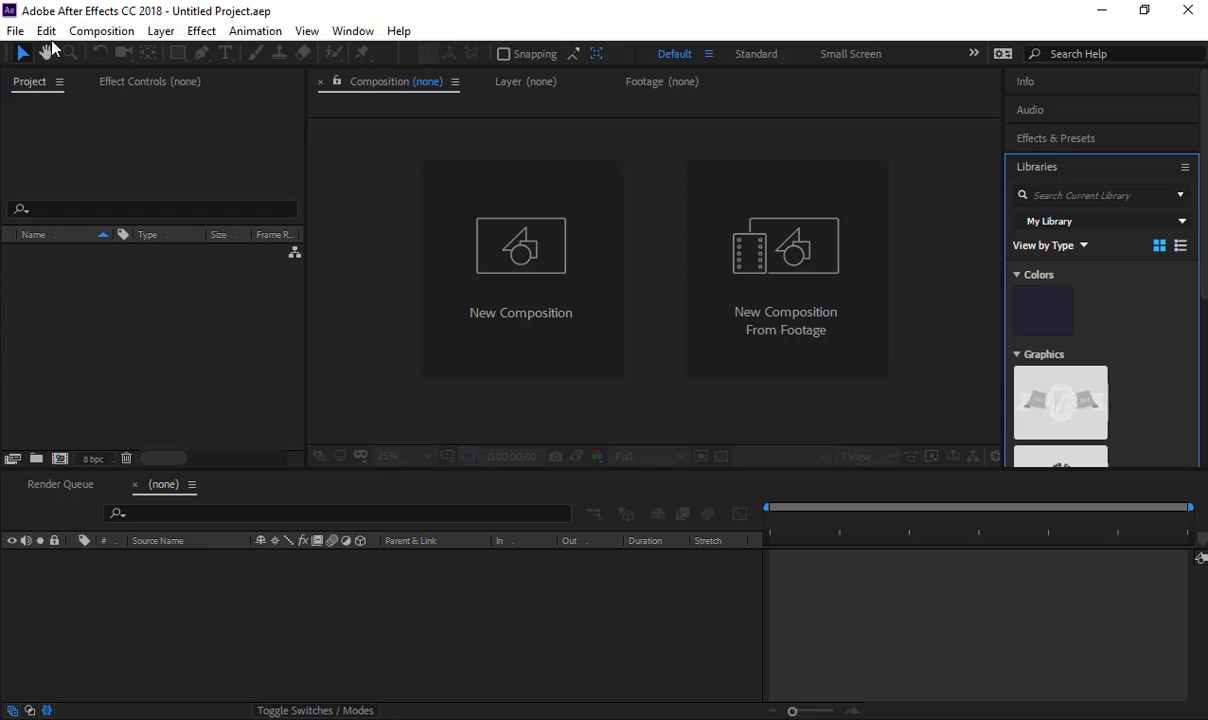
Step: Switch to After Effects and open the Template_001 project from the Hologram folder inside P_Drive on the D: drive
click(15, 31)
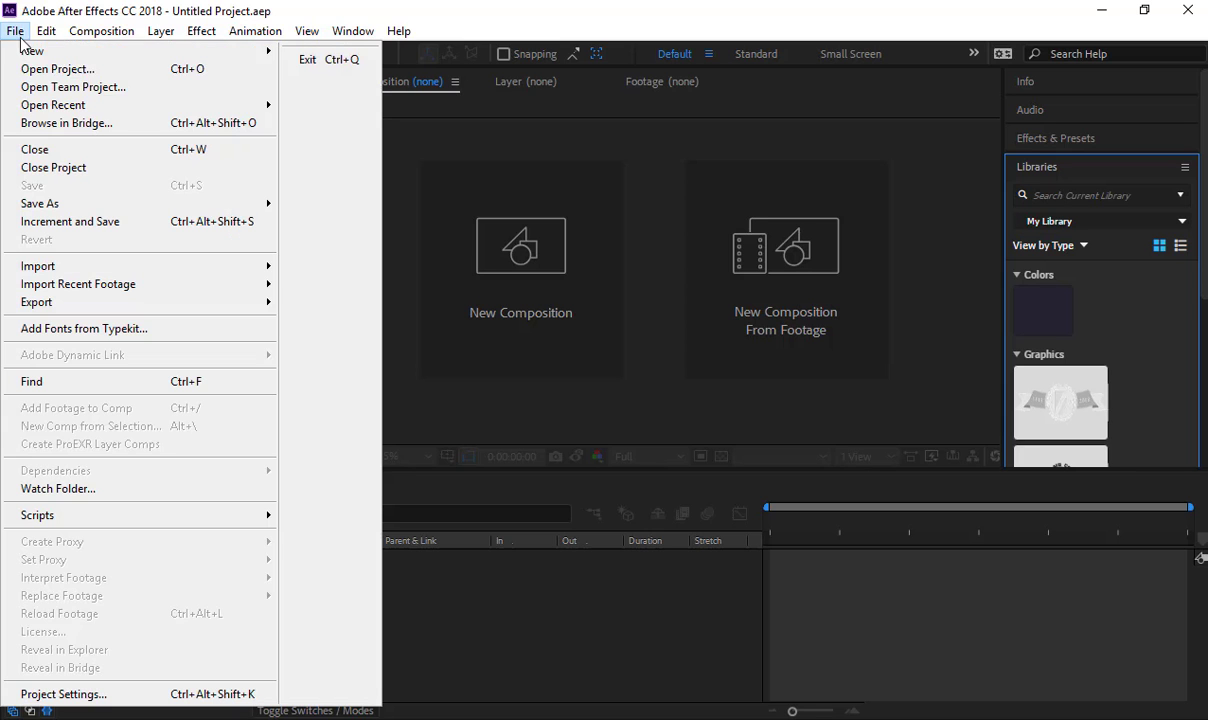
mouse_move(168, 106)
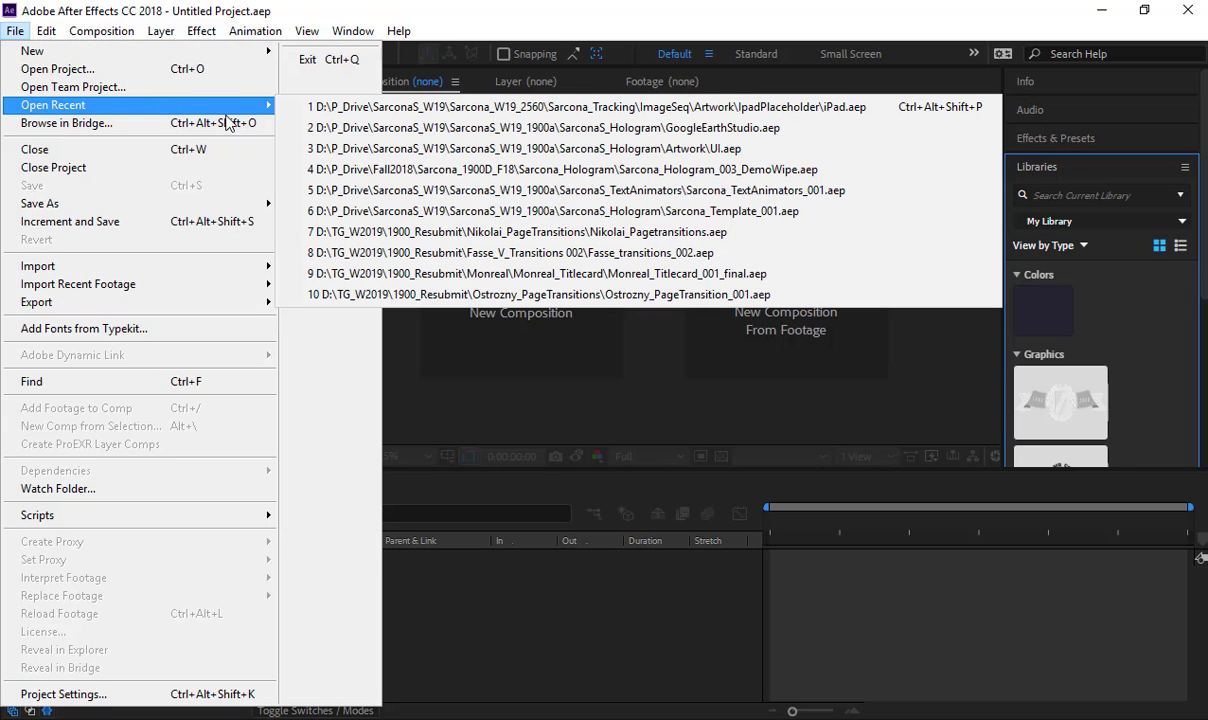
click(226, 70)
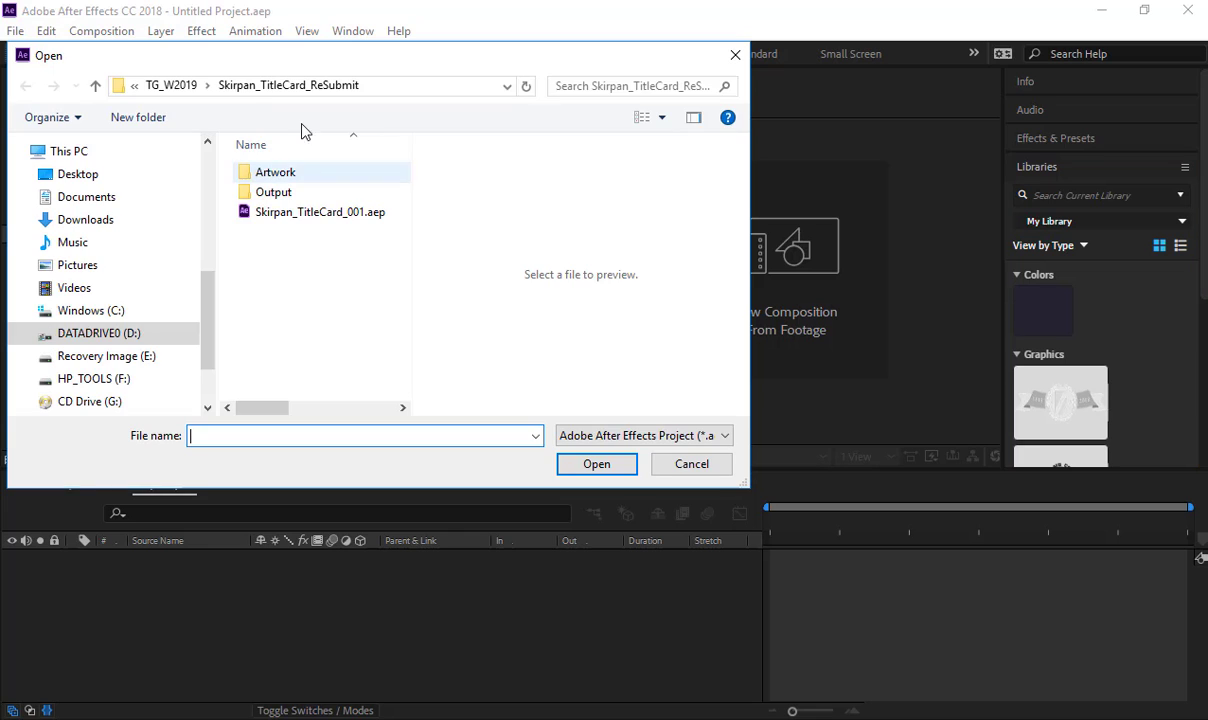
click(190, 86)
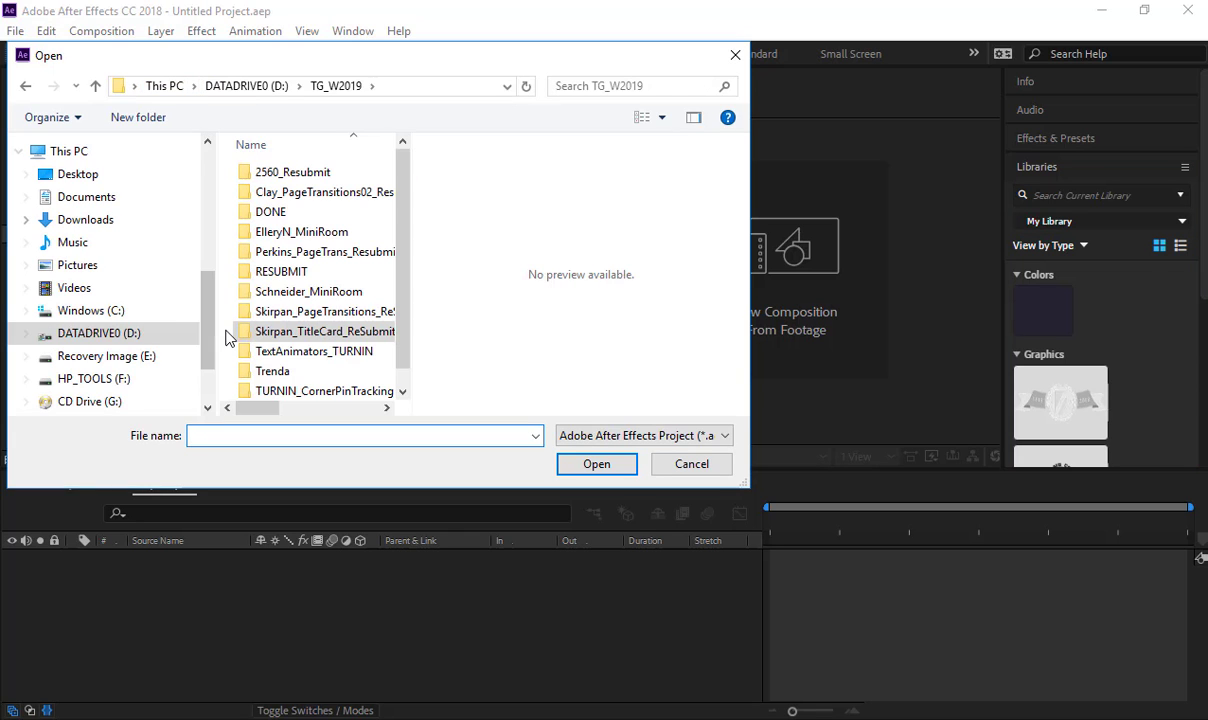
click(110, 332)
scroll(290, 325, up, 1)
double_click(274, 286)
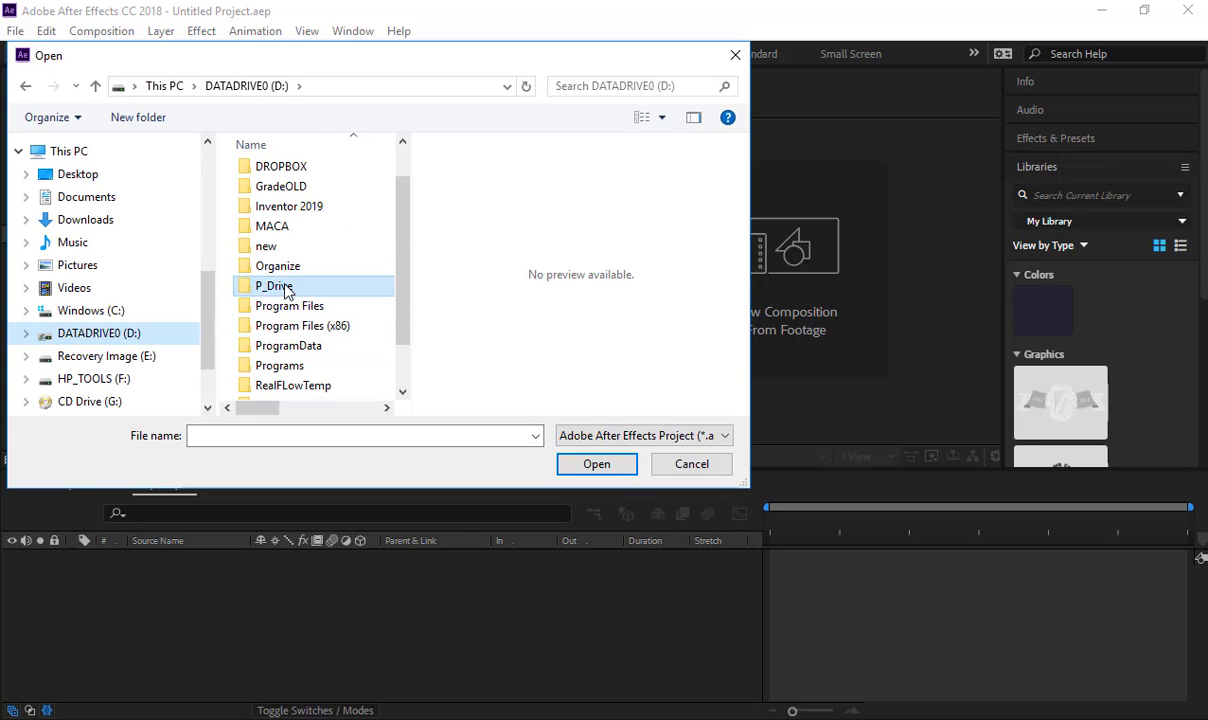
scroll(283, 229, down, 1)
double_click(288, 370)
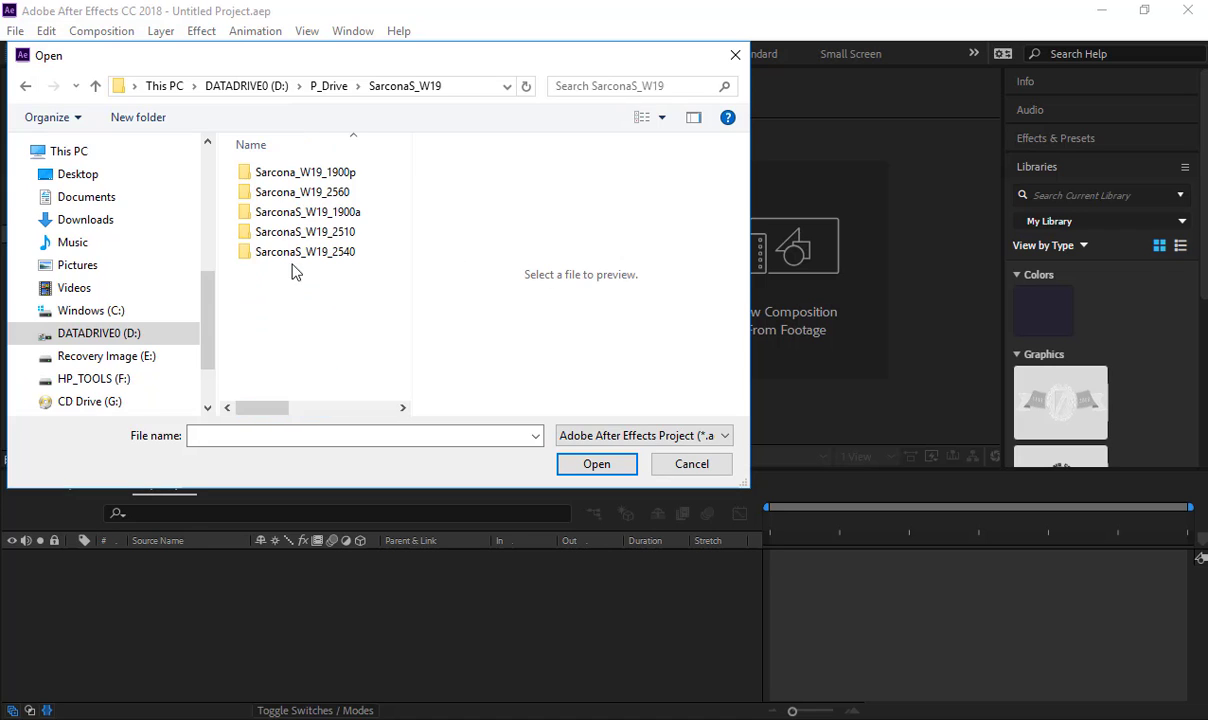
click(293, 214)
double_click(292, 216)
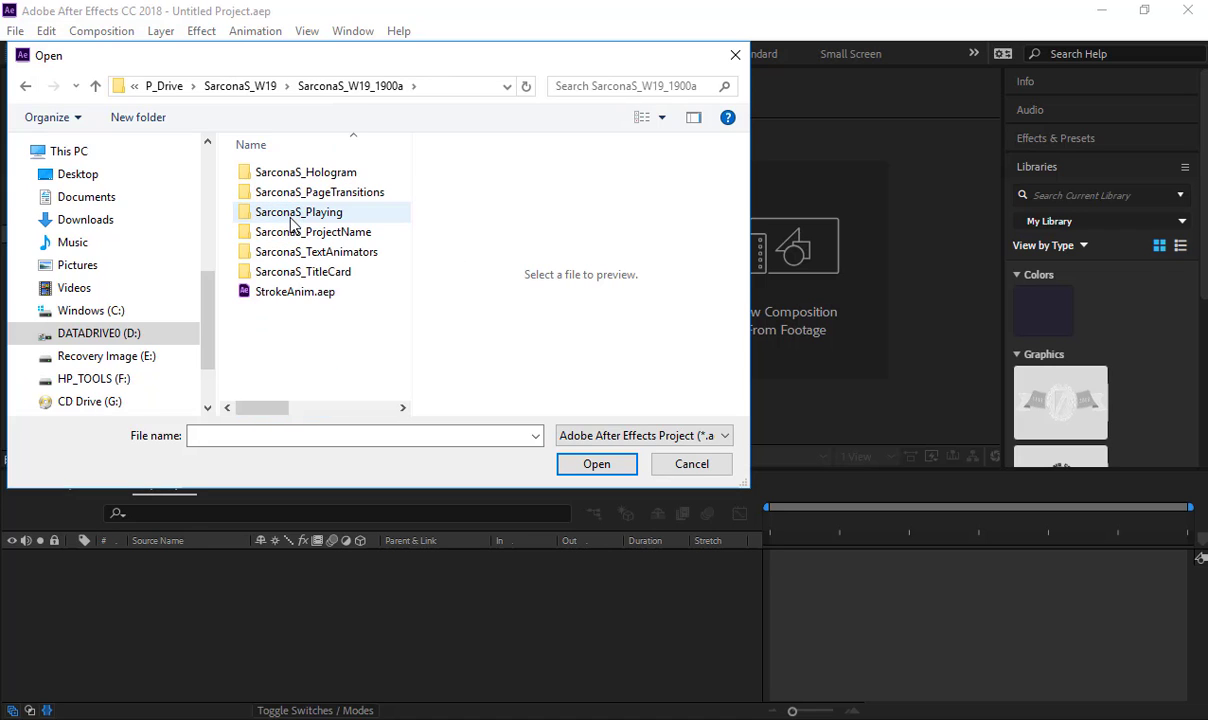
double_click(299, 174)
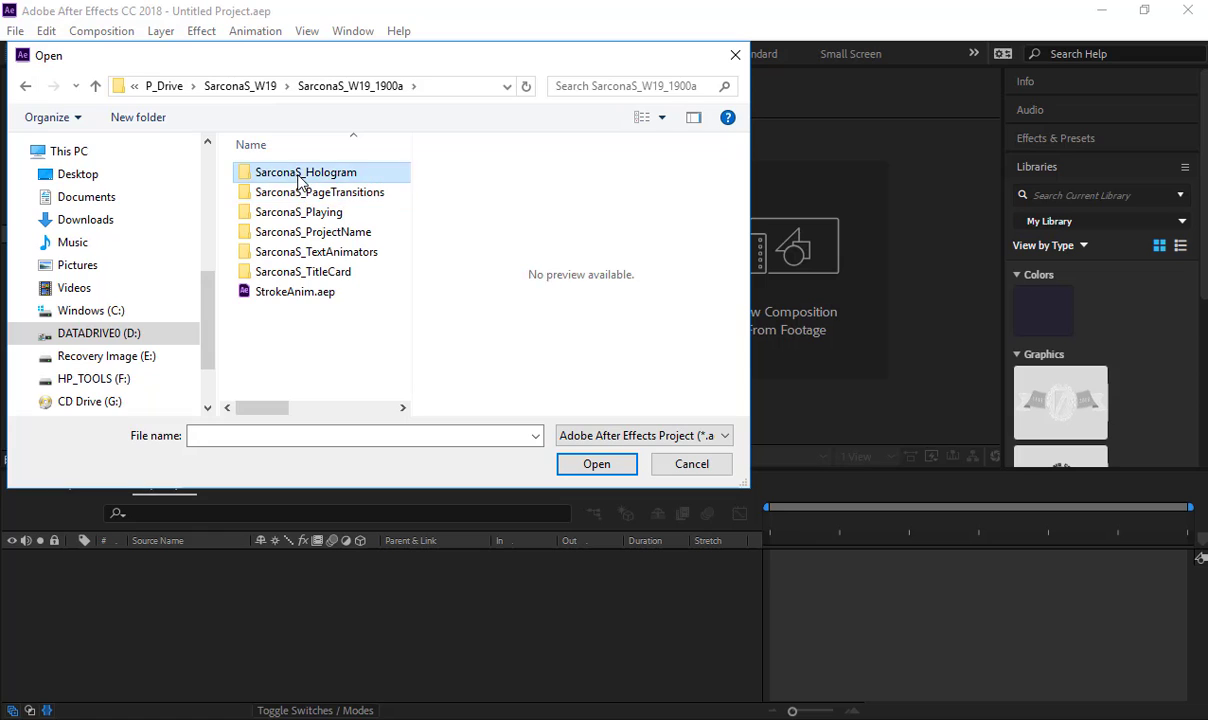
double_click(305, 314)
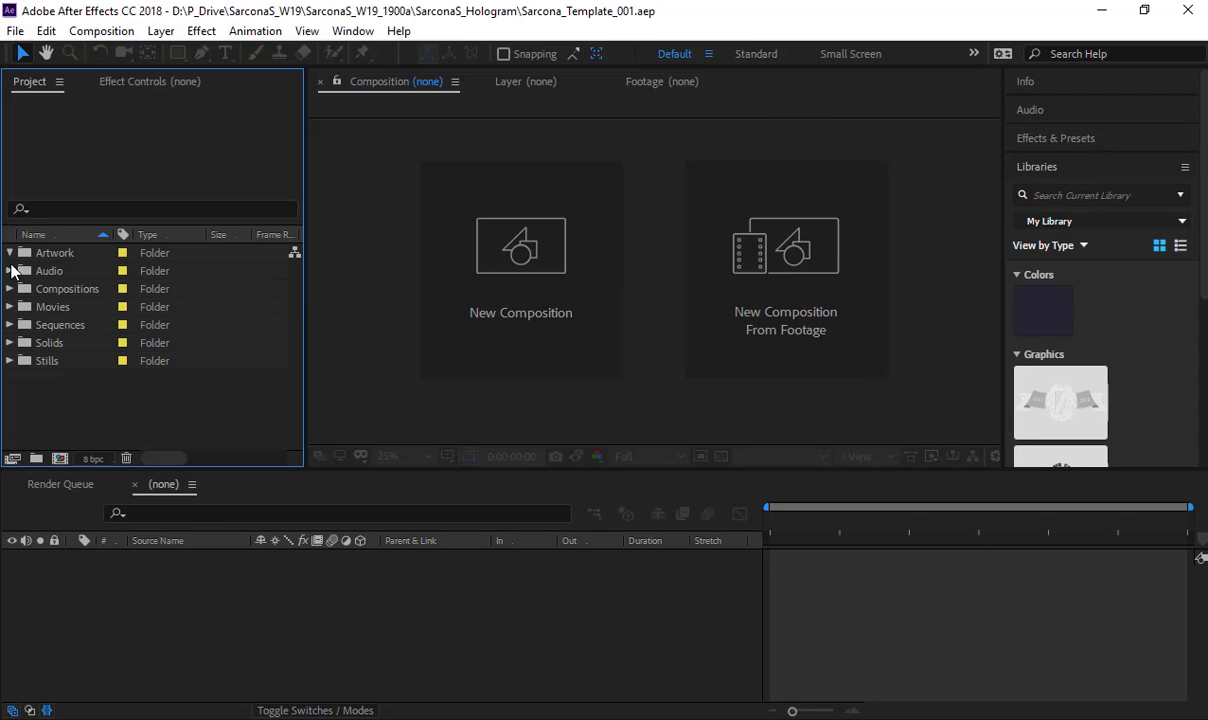
Step: Import UI_ReadyToImport.ai from the Hologram project's Artwork folder as Composition - Retain Layer Sizes, and open the imported composition
double_click(138, 395)
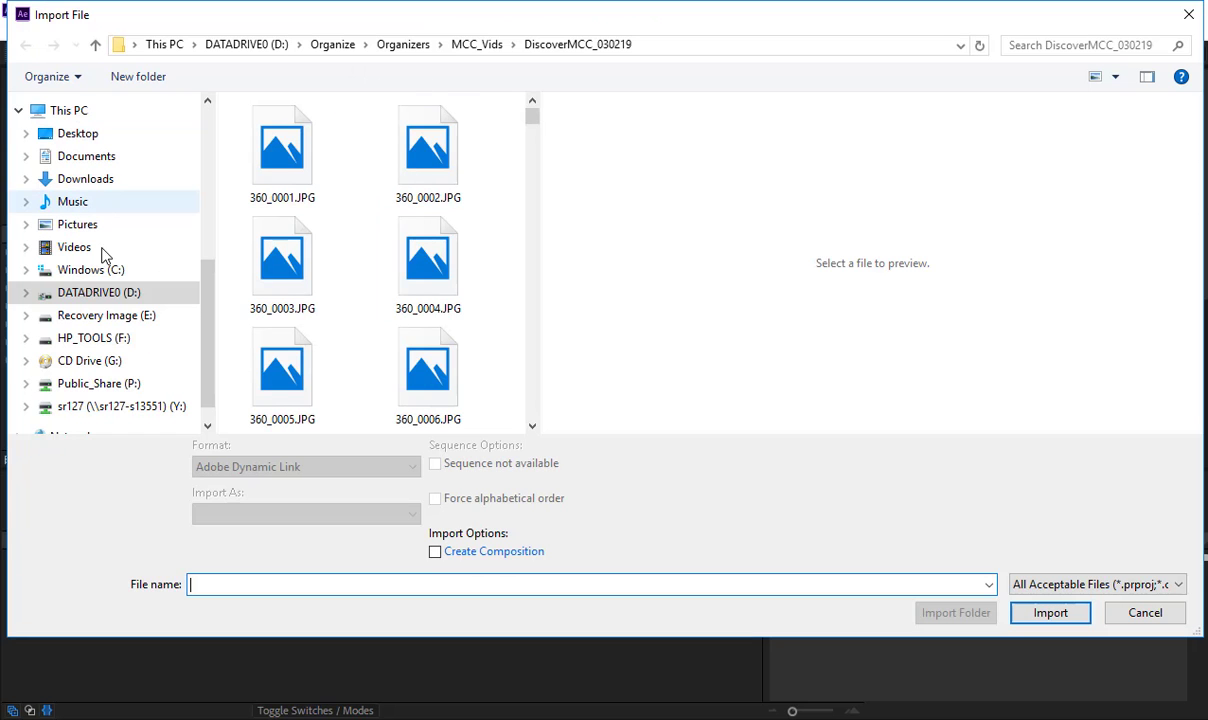
click(100, 292)
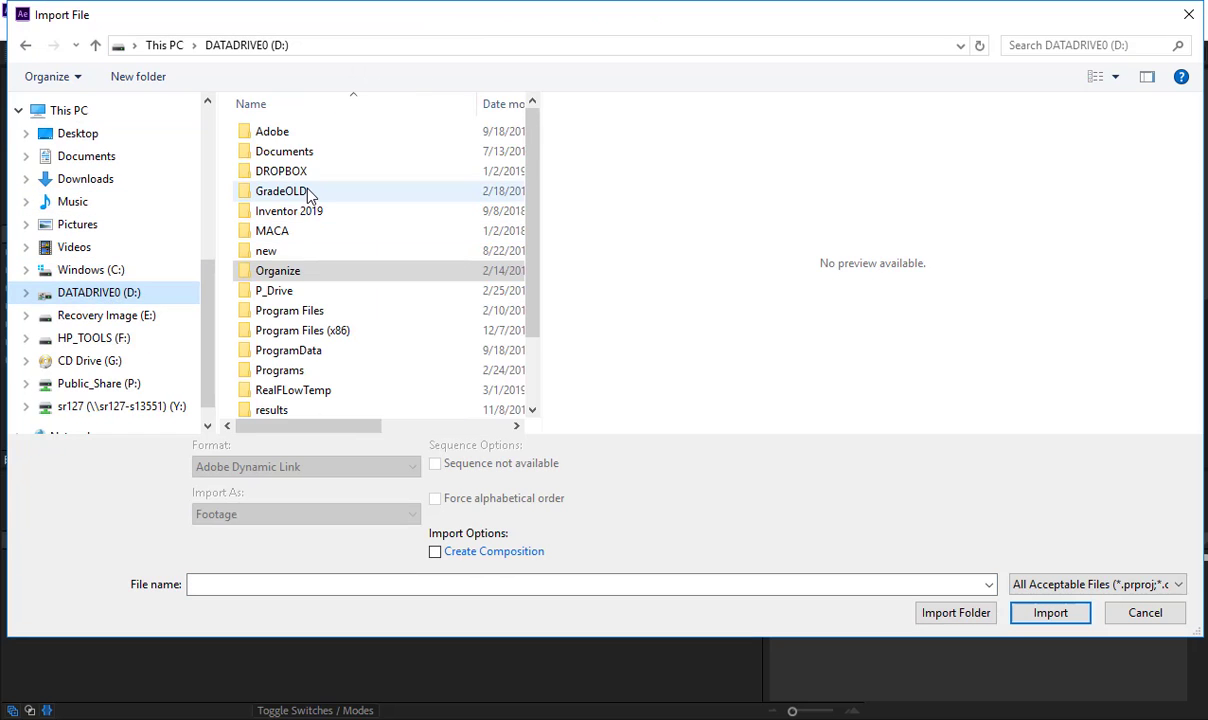
double_click(274, 290)
double_click(480, 175)
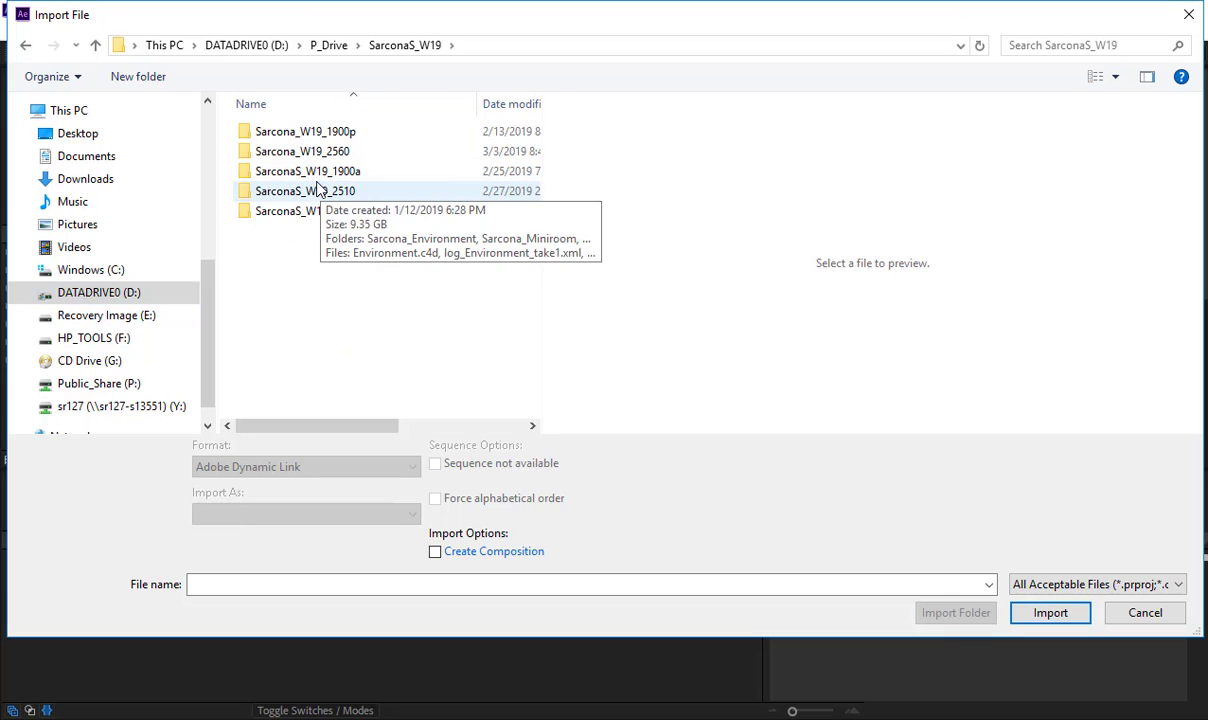
double_click(330, 171)
double_click(305, 131)
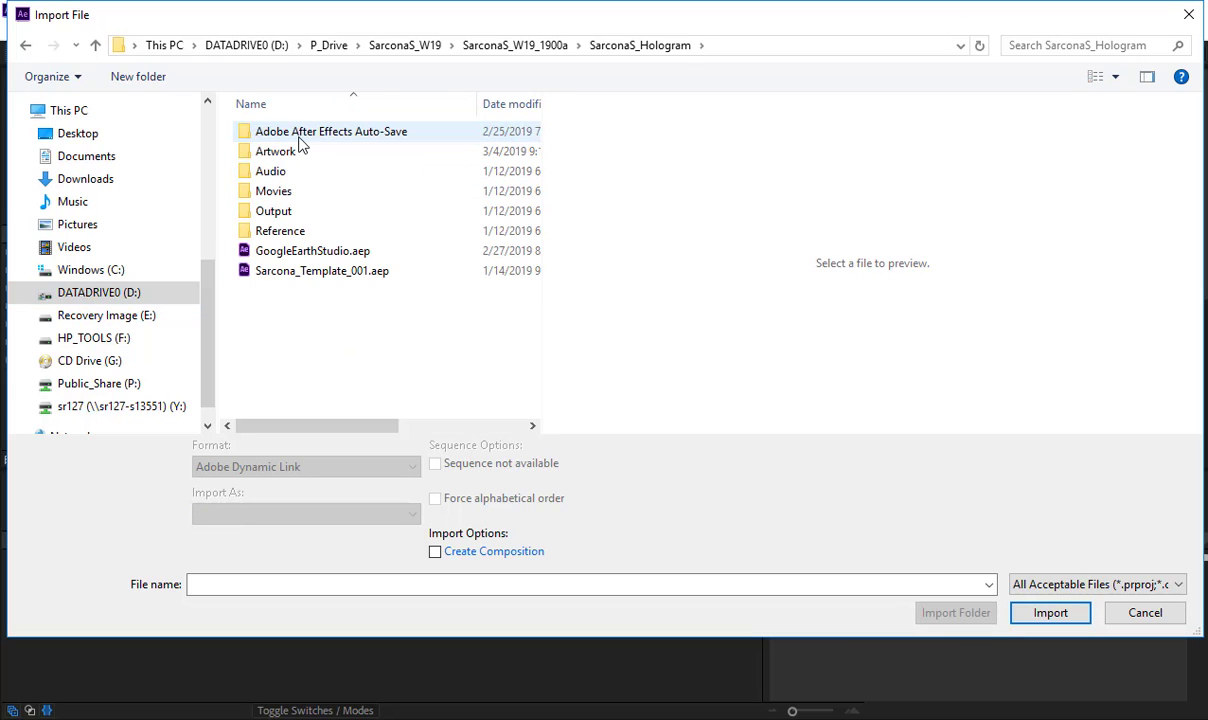
double_click(300, 152)
click(318, 251)
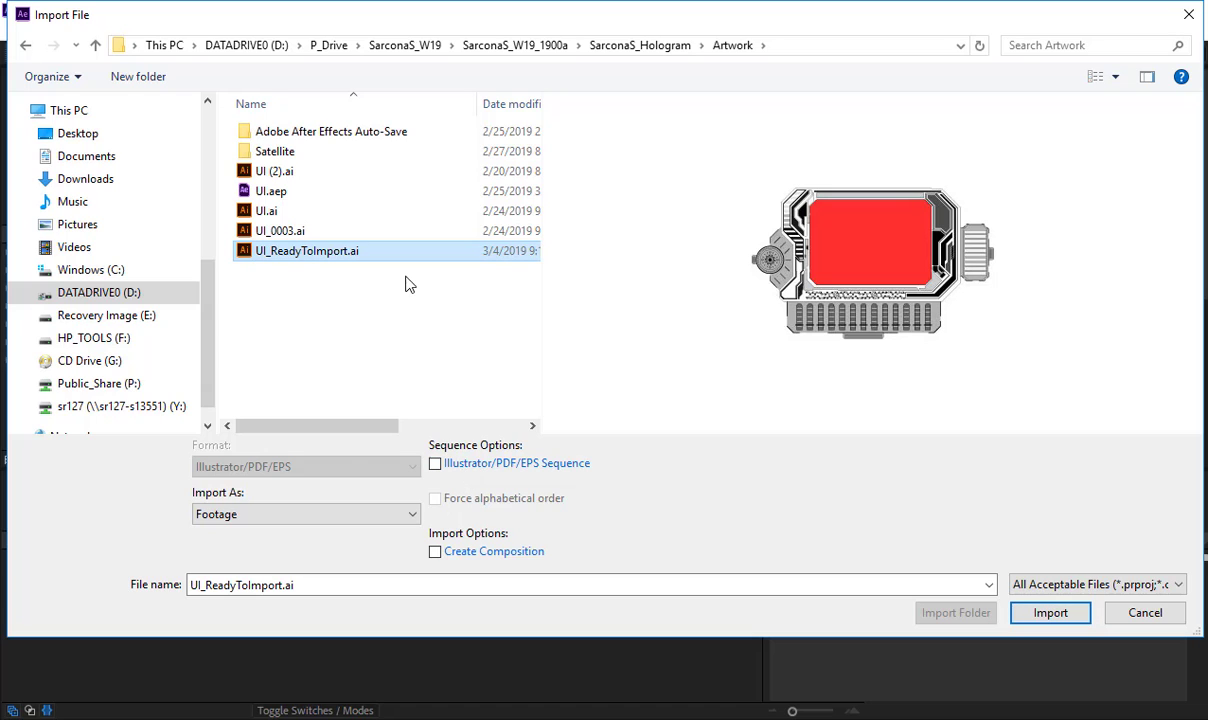
click(340, 516)
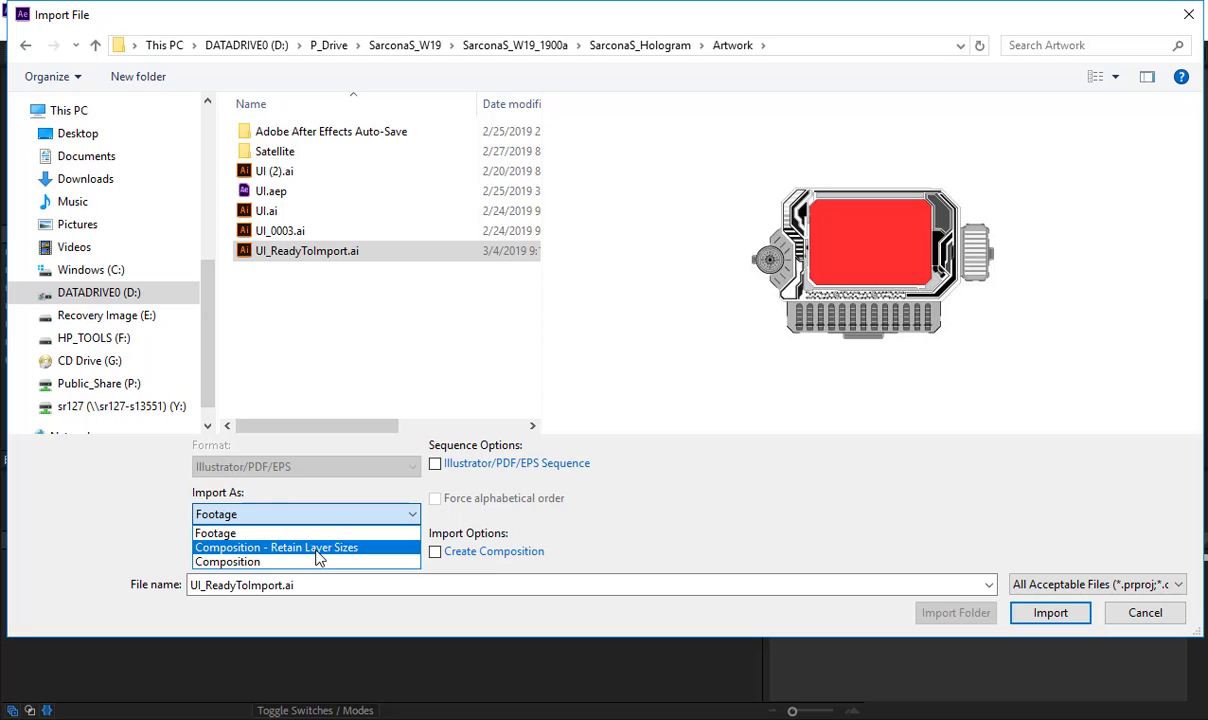
click(317, 549)
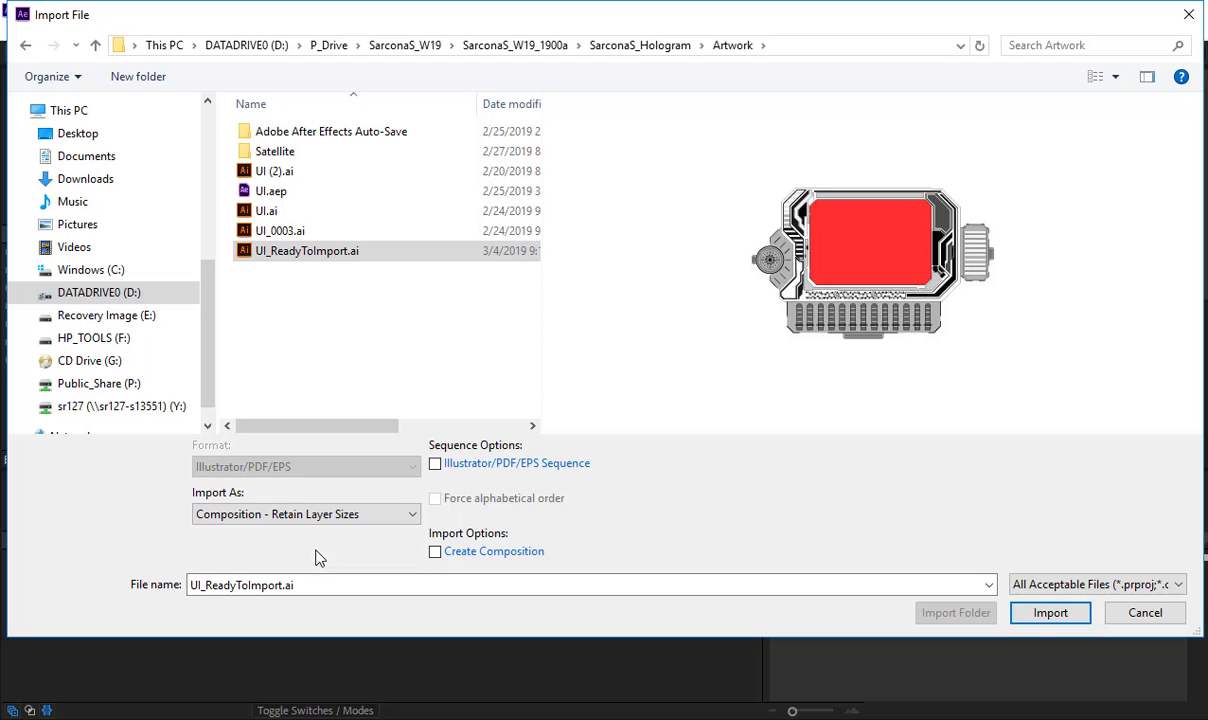
click(1046, 615)
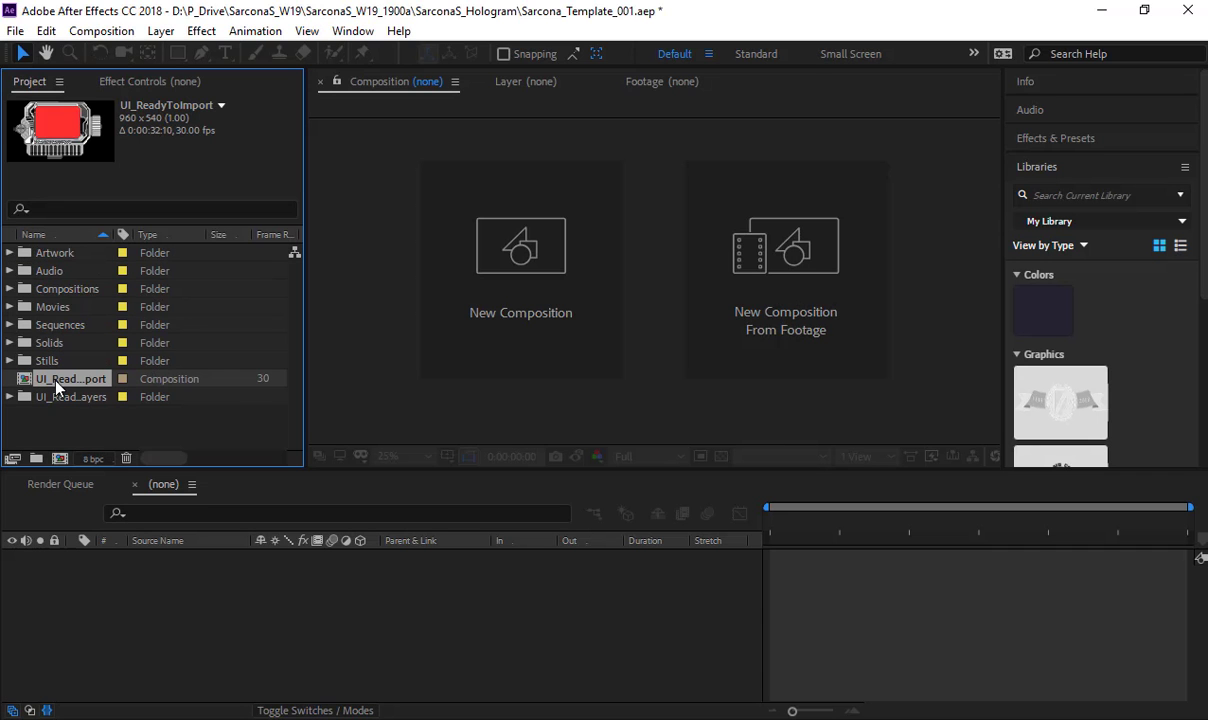
double_click(48, 381)
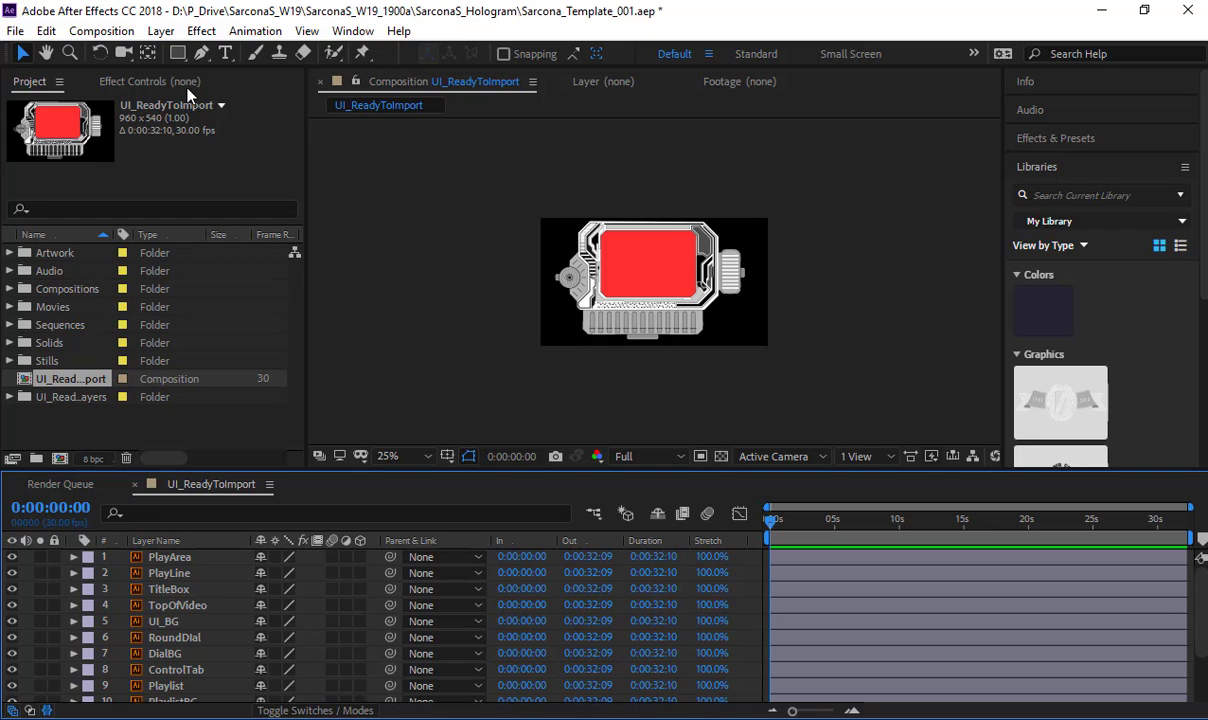
Step: Check the frame rate and duration in the UI_ReadyToImport composition's settings
click(110, 31)
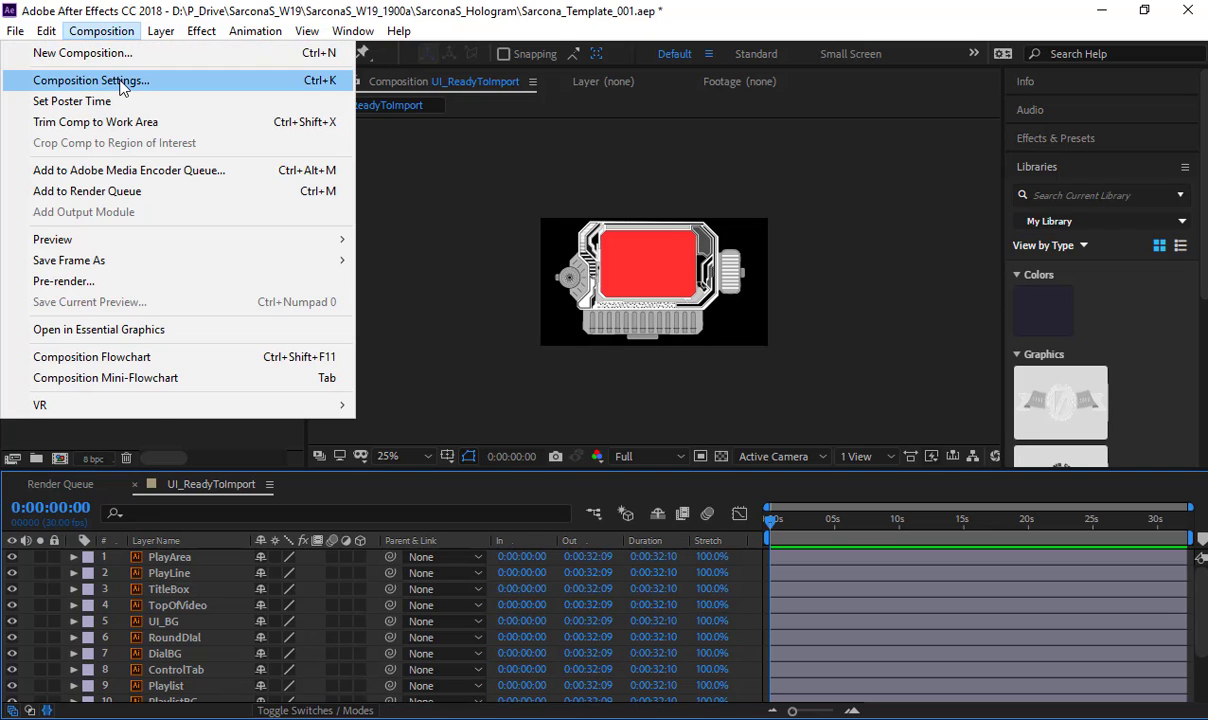
click(92, 78)
click(147, 241)
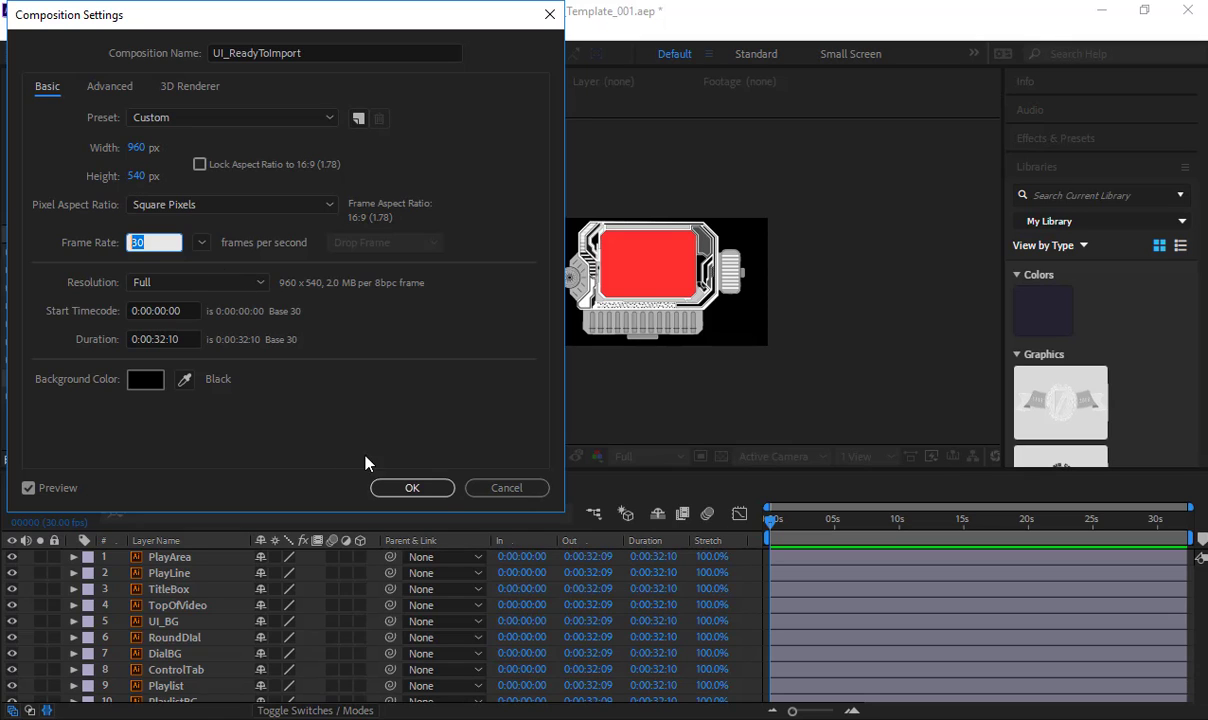
key(Tab)
key(Tab)
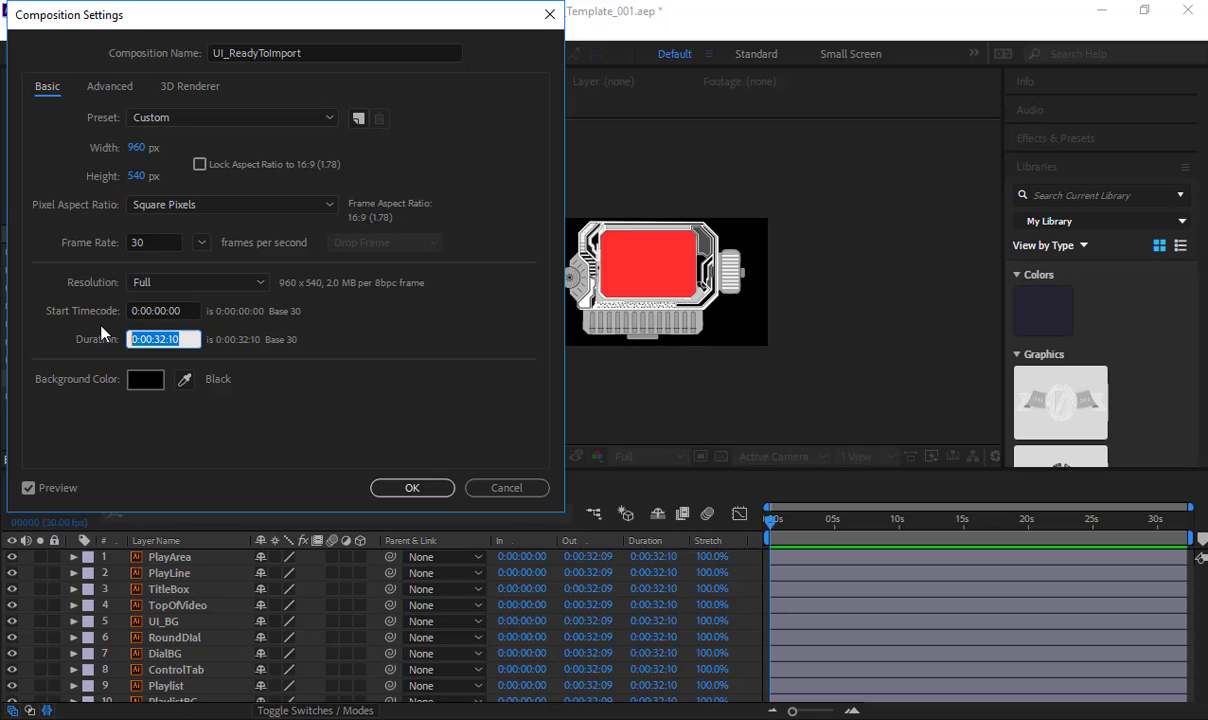
click(403, 490)
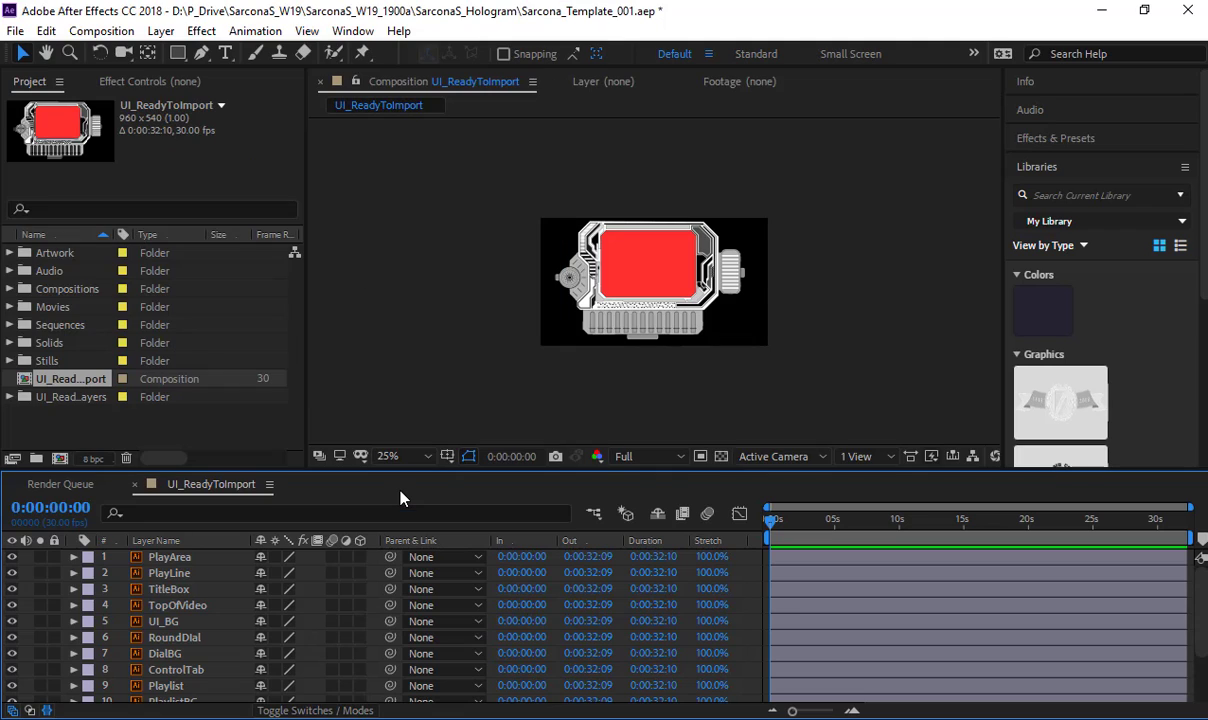
Step: Pre-compose the Levels, LevelsBG and LevelsTab layers into a new composition named Levels
scroll(631, 248, up, 2)
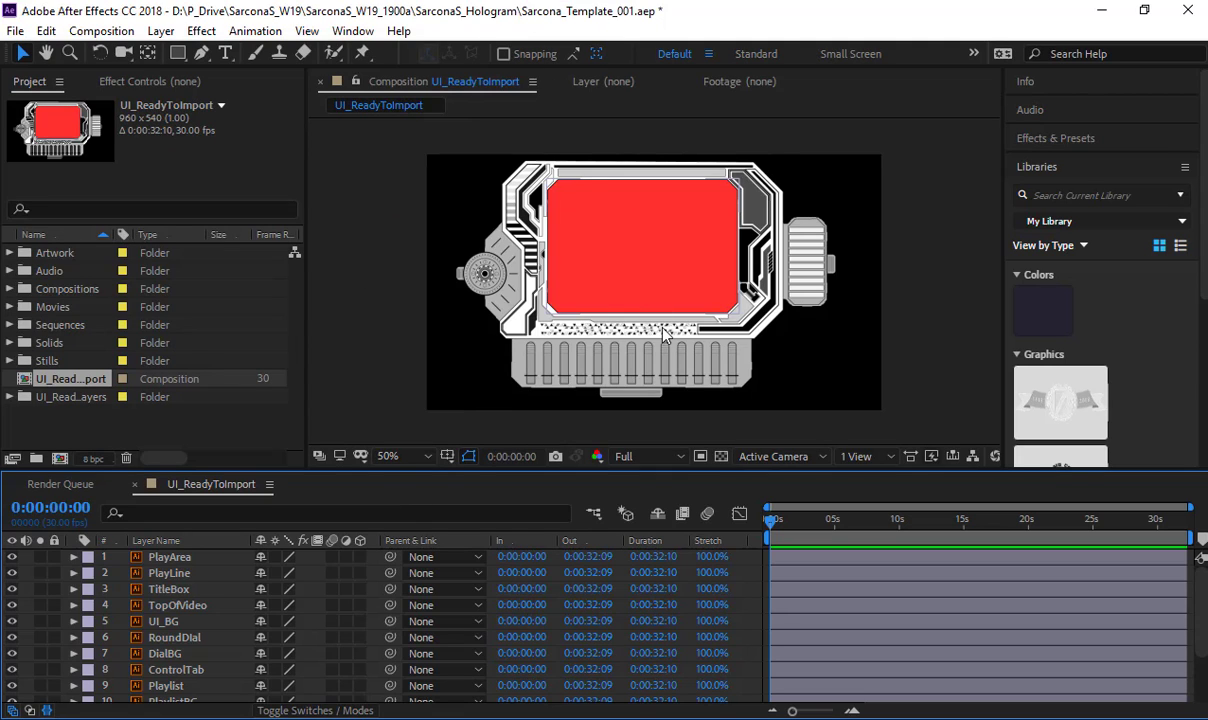
key(v)
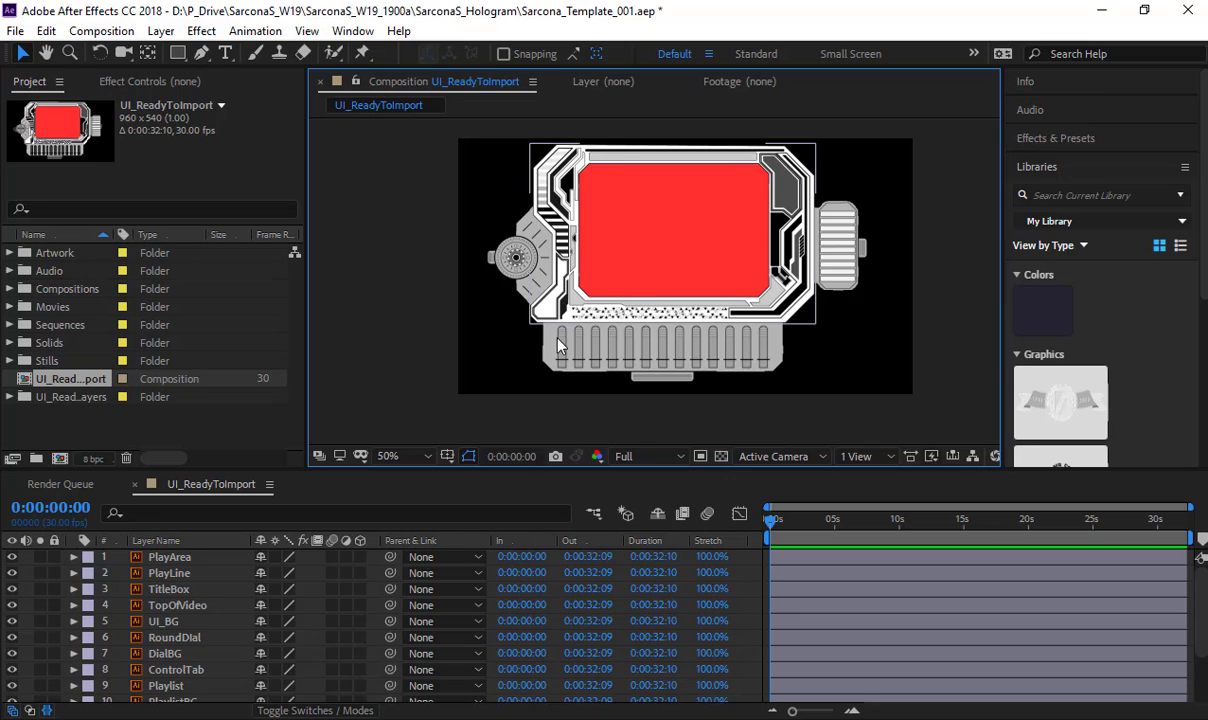
scroll(546, 337, up, 2)
drag(546, 337, 637, 227)
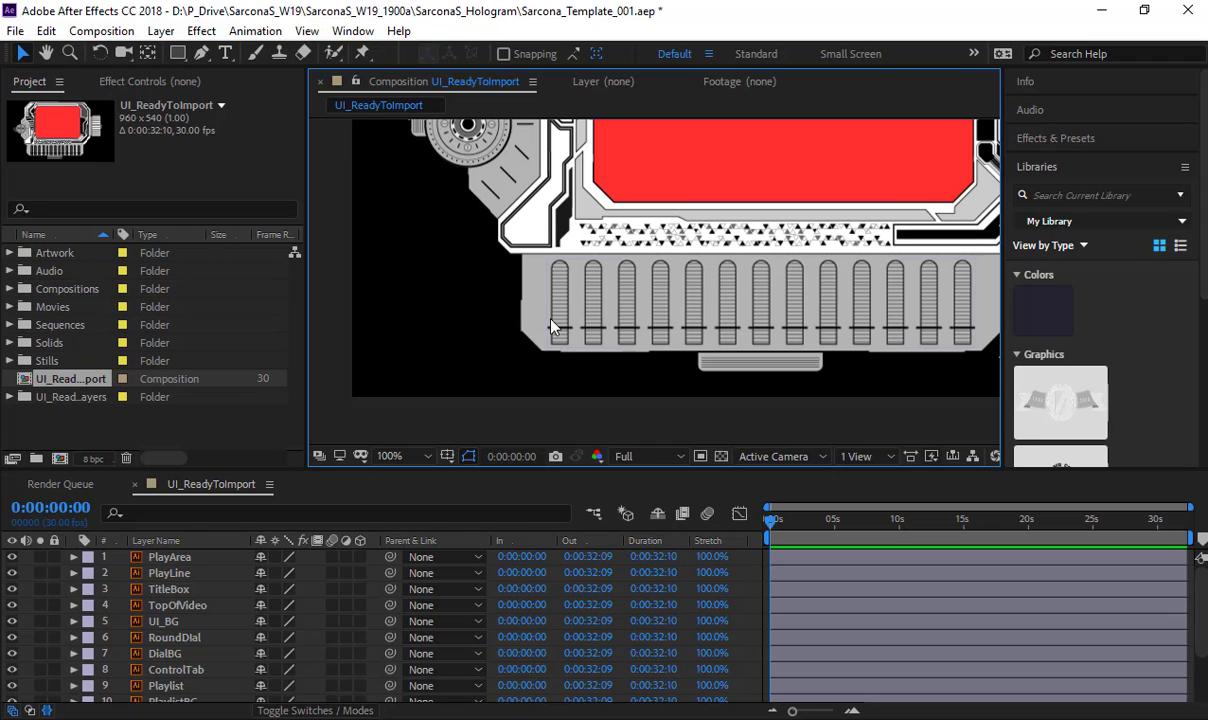
scroll(178, 600, down, 3)
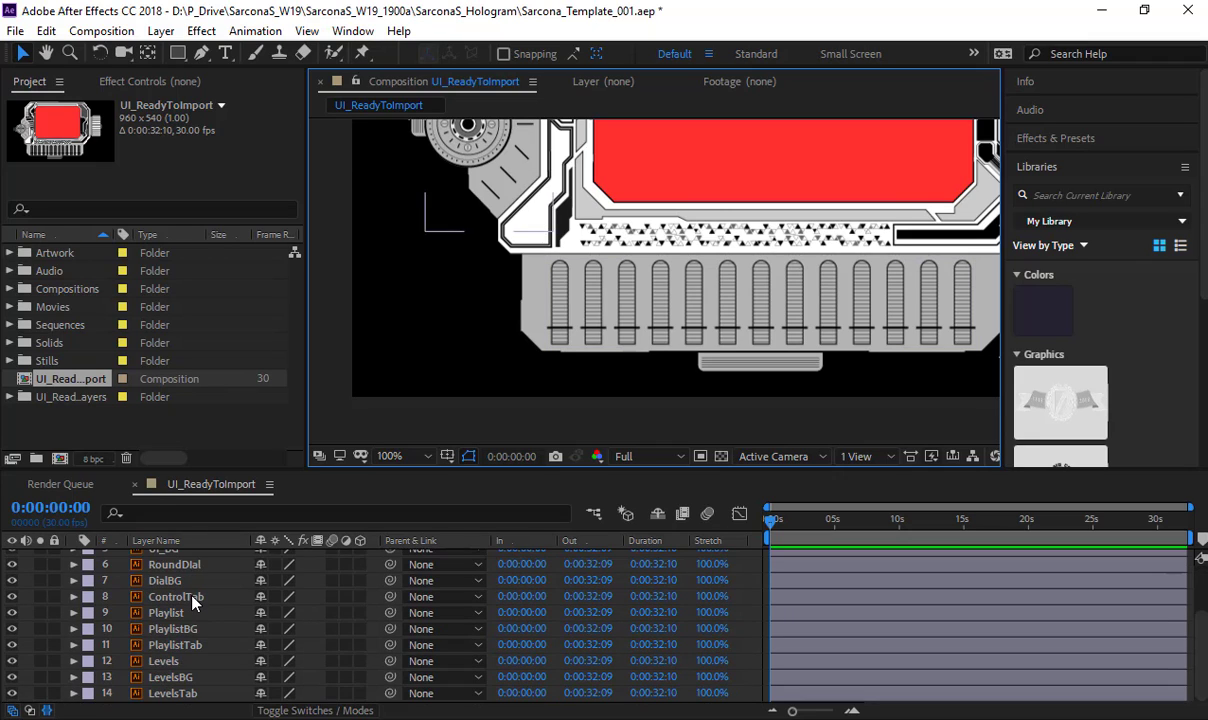
click(165, 661)
shift+click(180, 693)
drag(556, 300, 445, 260)
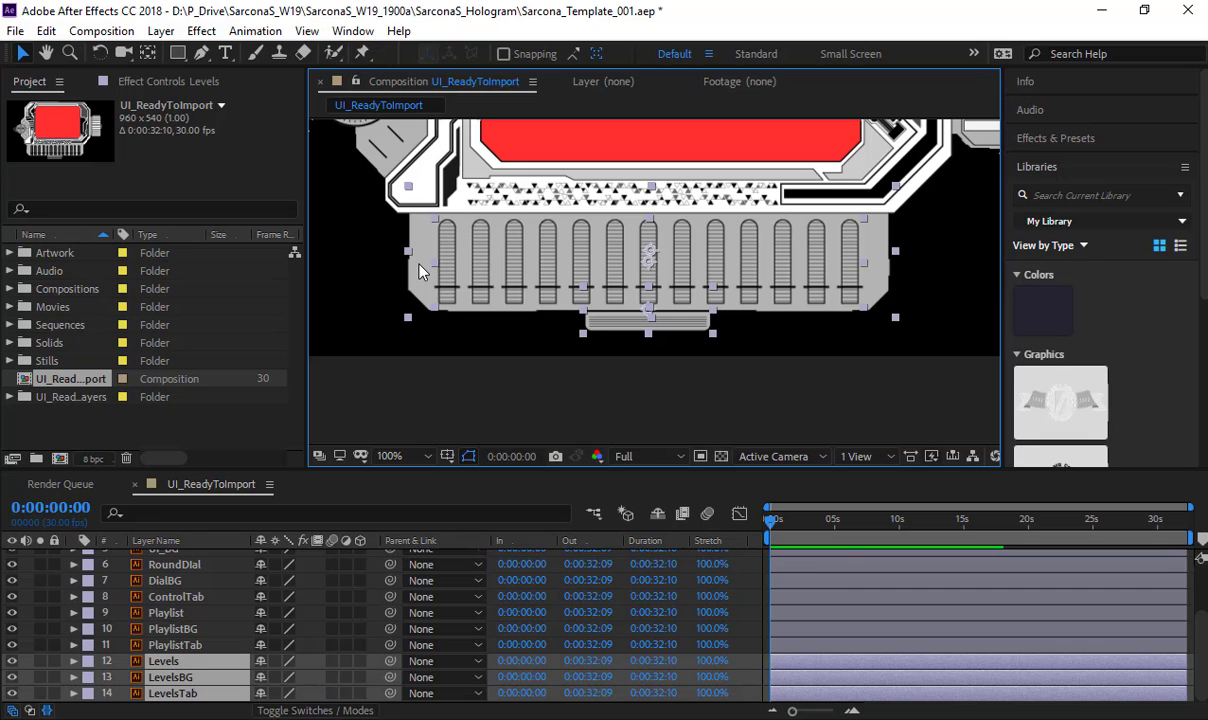
key(ctrl+shift+c)
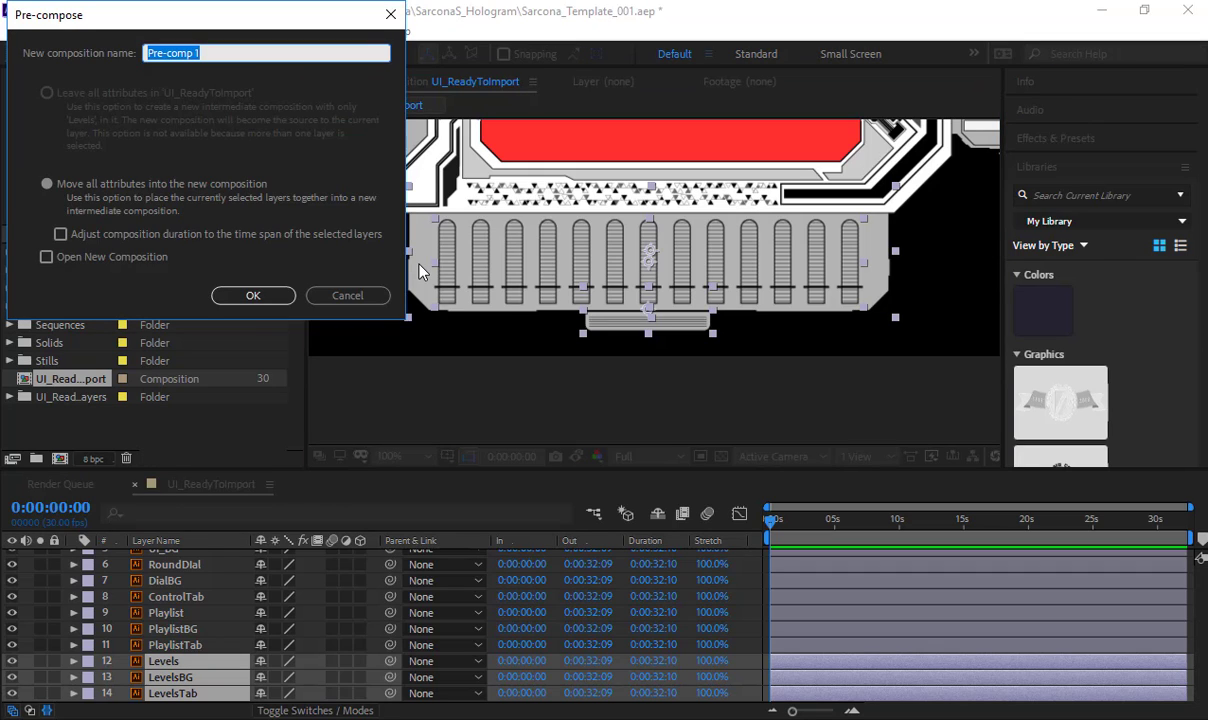
text(LEve)
key(BackSpace)
key(BackSpace)
key(BackSpace)
text(evels)
click(250, 295)
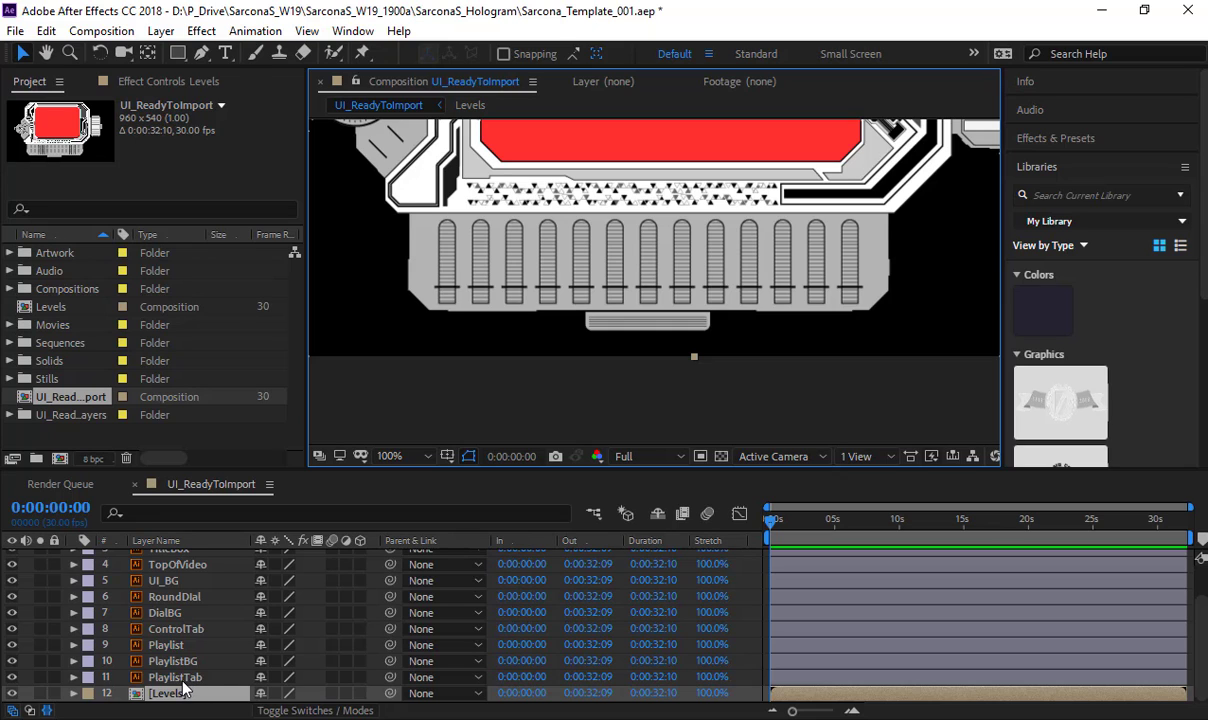
Step: Pre-compose the Playlist, PlaylistBG and PlaylistTab layers into a new composition named Playlist
click(178, 678)
shift+click(168, 646)
key(ctrl+shift+c)
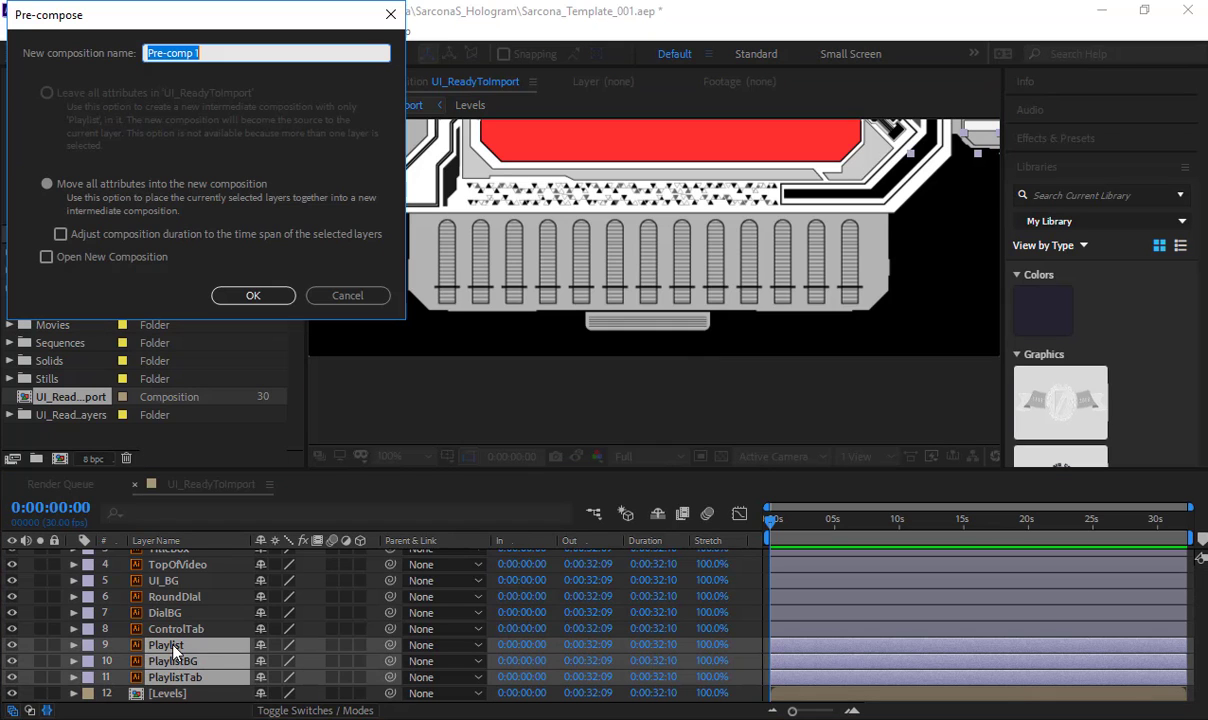
text(Playlist)
key(Return)
Step: Pre-compose the RoundDial, DialBG and ControlTab layers into a new composition named RoundDial
click(172, 661)
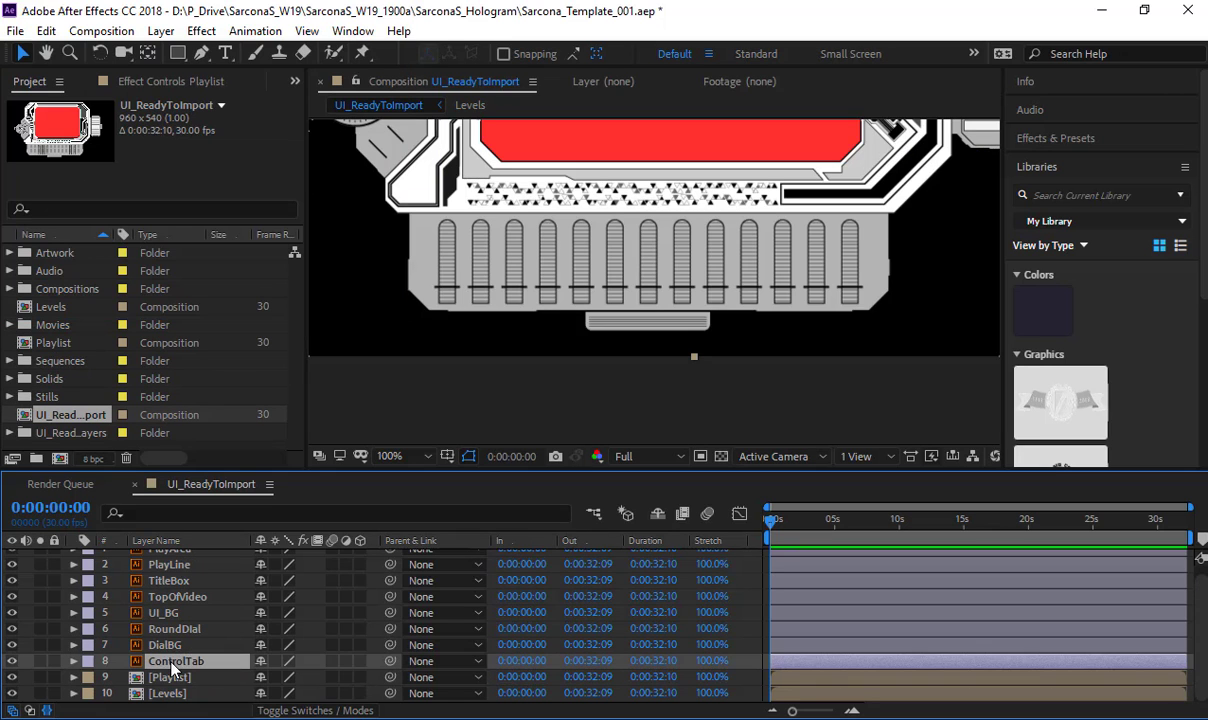
shift+click(166, 628)
scroll(550, 364, up, 3)
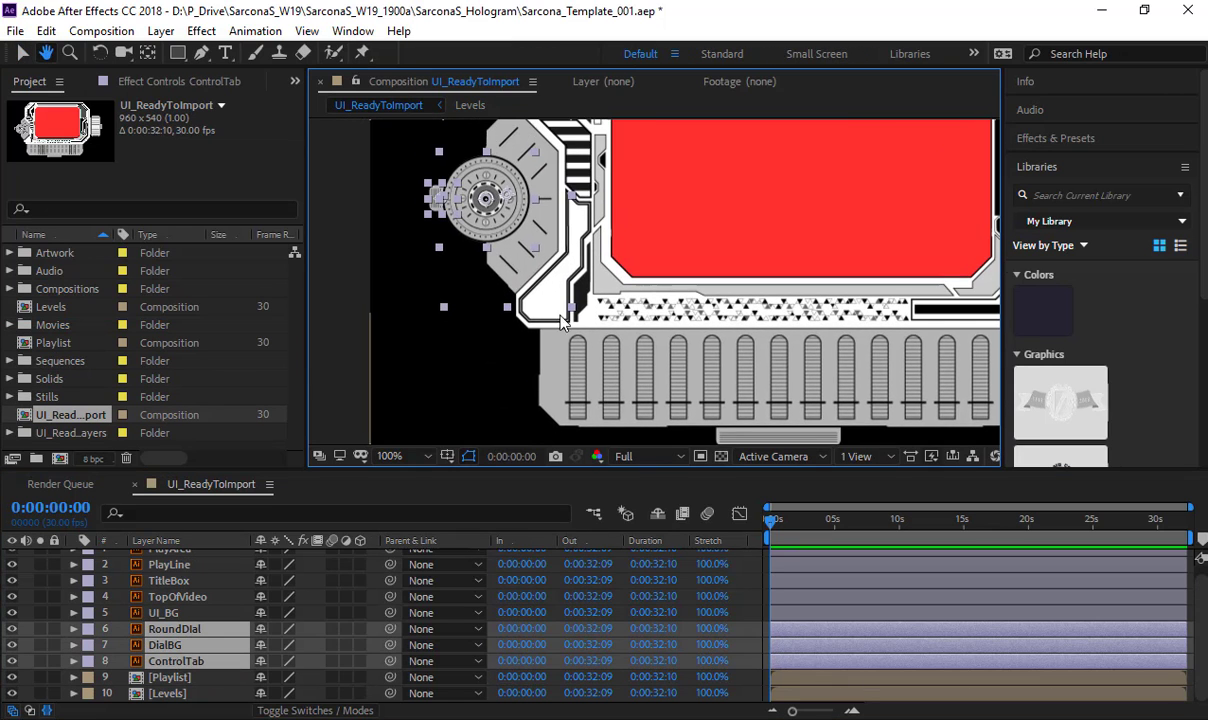
key(ctrl+shift+c)
text(RoundDial)
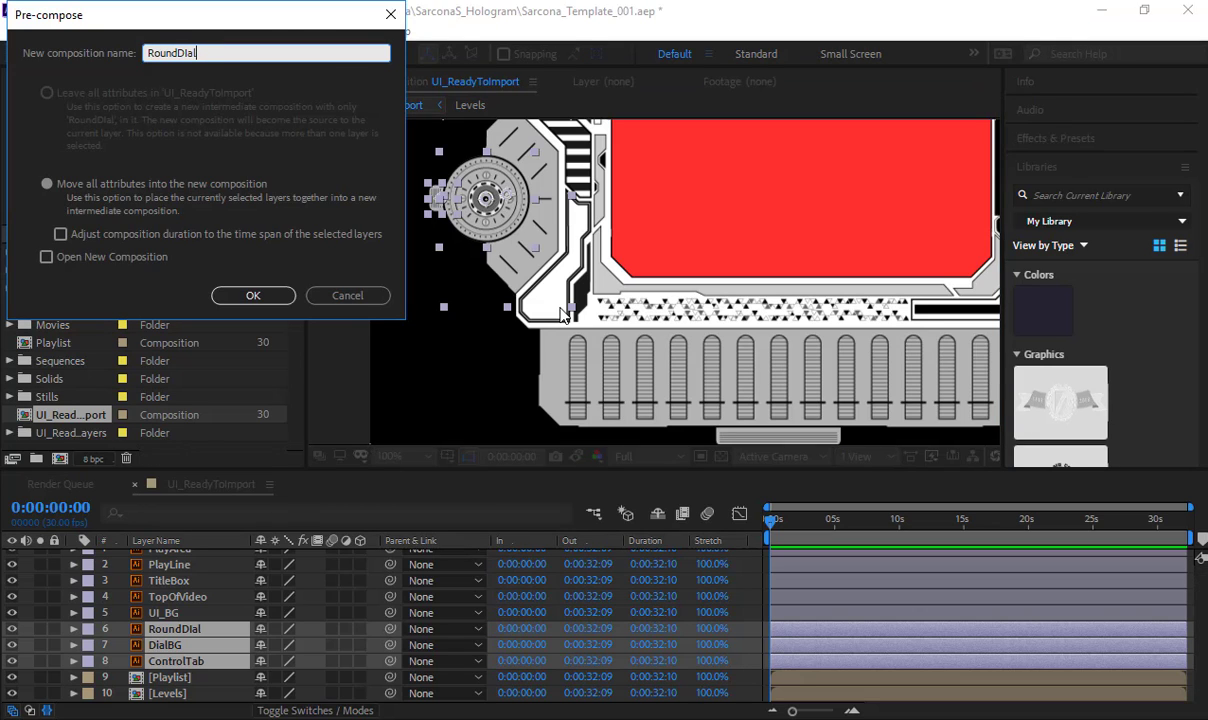
key(Return)
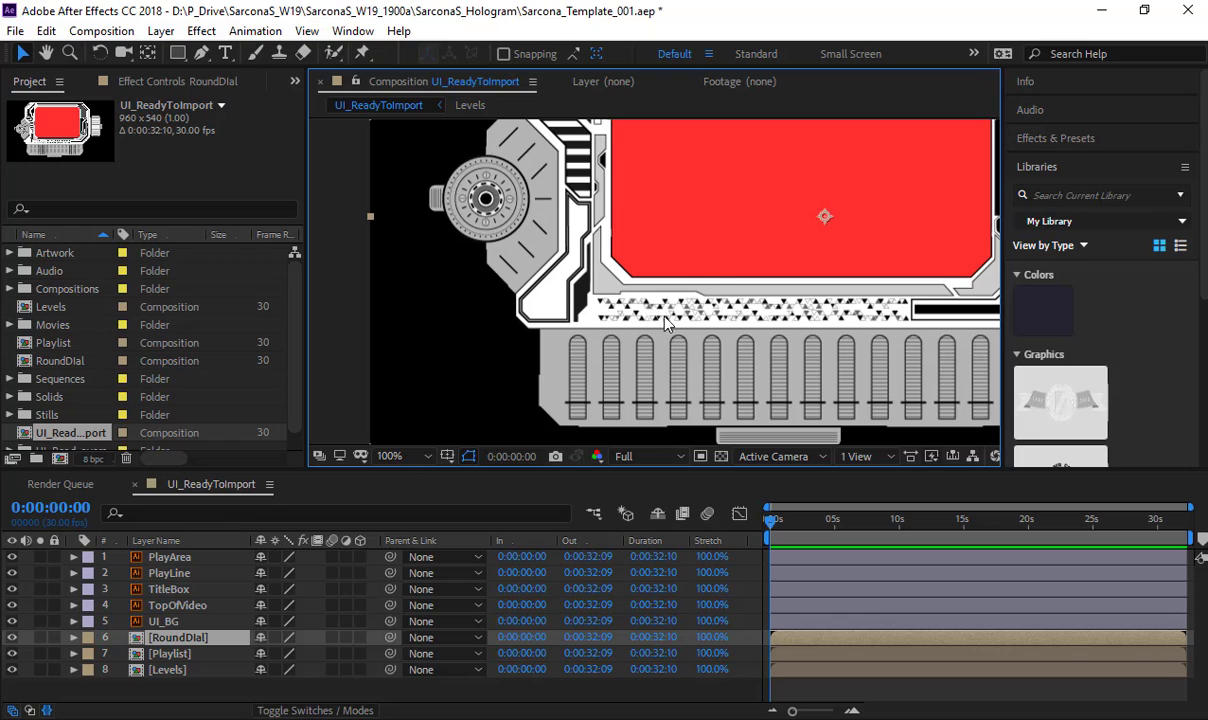
Step: Check which parts of the artwork the TopOfVideo, TitleBox, PlayLine and PlayArea layers cover
scroll(667, 320, down, 2)
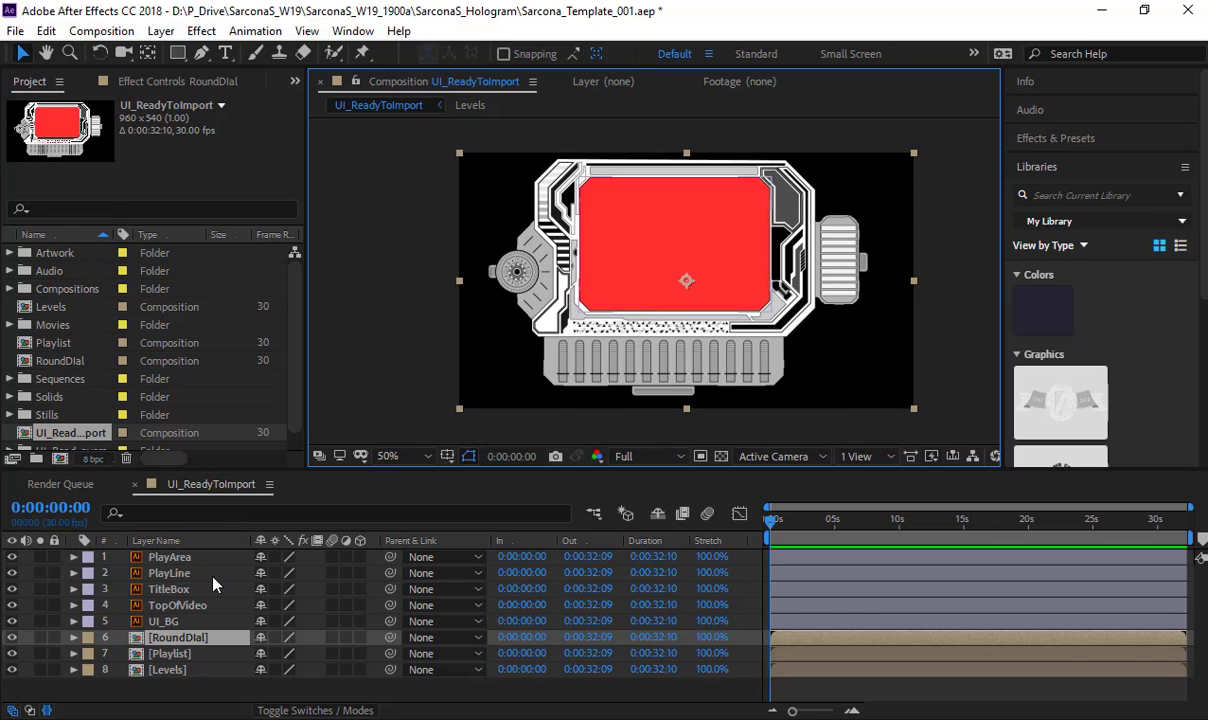
click(188, 600)
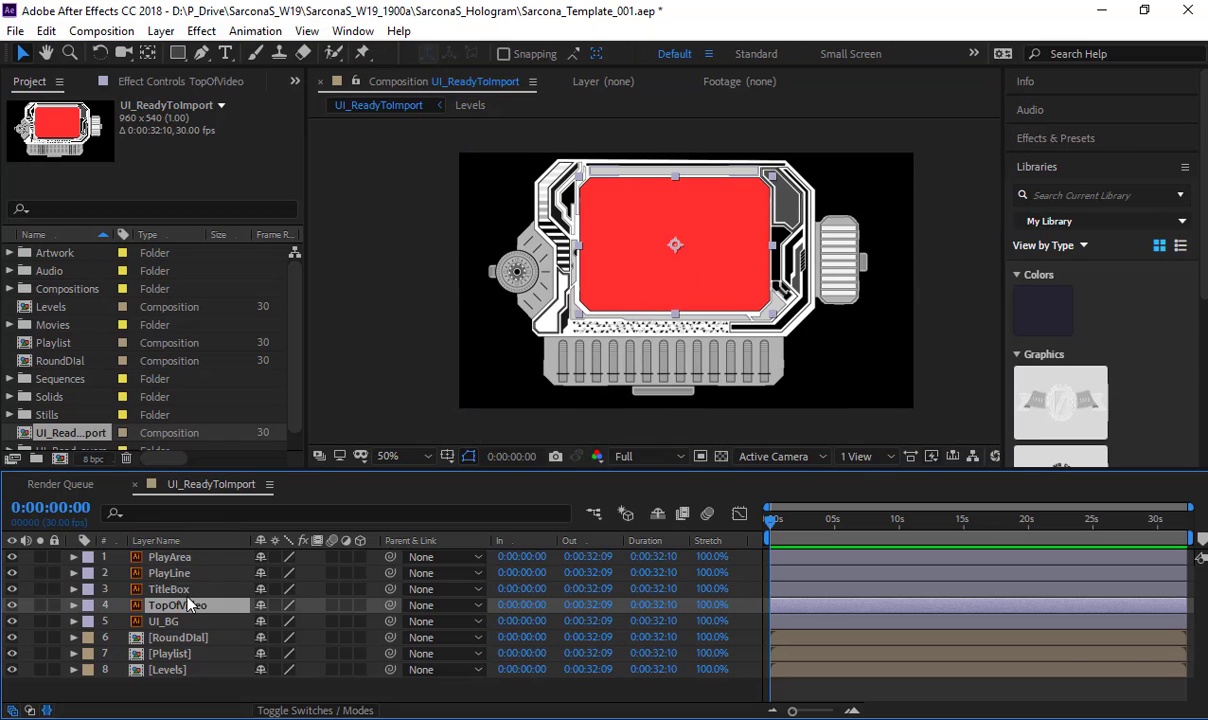
click(178, 586)
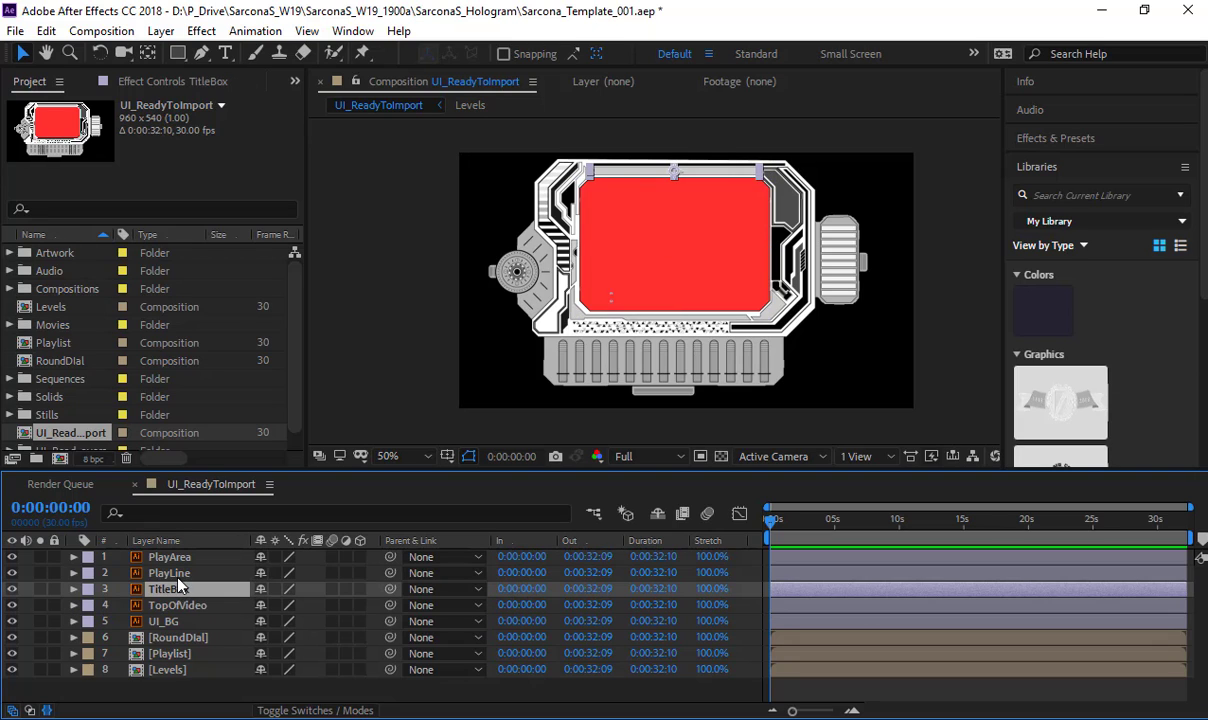
click(172, 573)
click(172, 557)
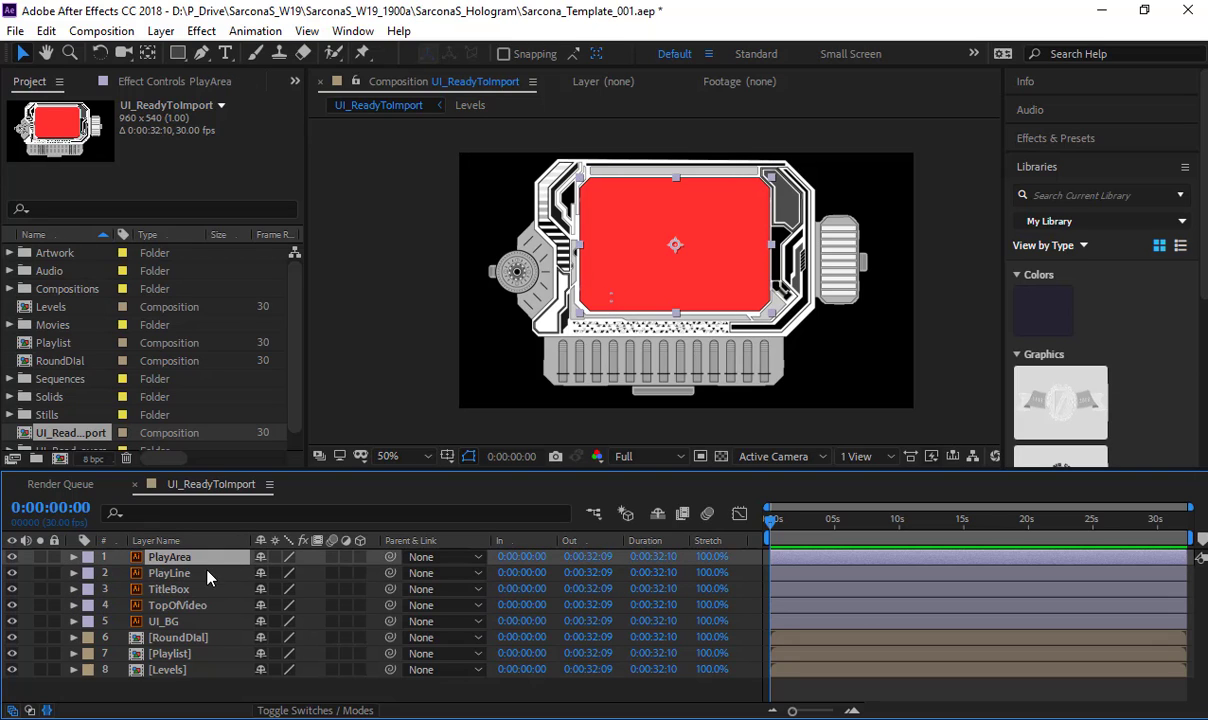
Step: File the Levels, Playlist, RoundDial and UI_ReadyToImport compositions in the Compositions folder, and the UI_ReadyToImport layers folder in Artwork
click(48, 309)
ctrl+click(48, 342)
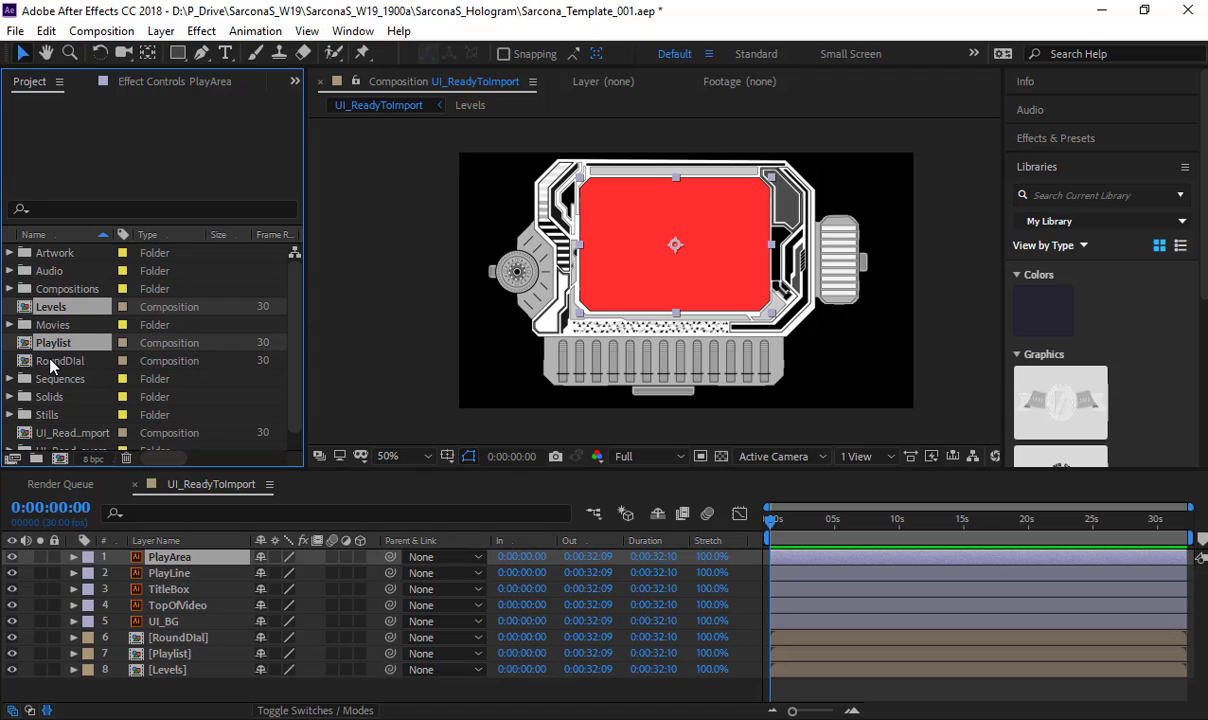
ctrl+click(48, 360)
drag(55, 307, 57, 289)
drag(52, 382, 62, 289)
drag(46, 386, 66, 235)
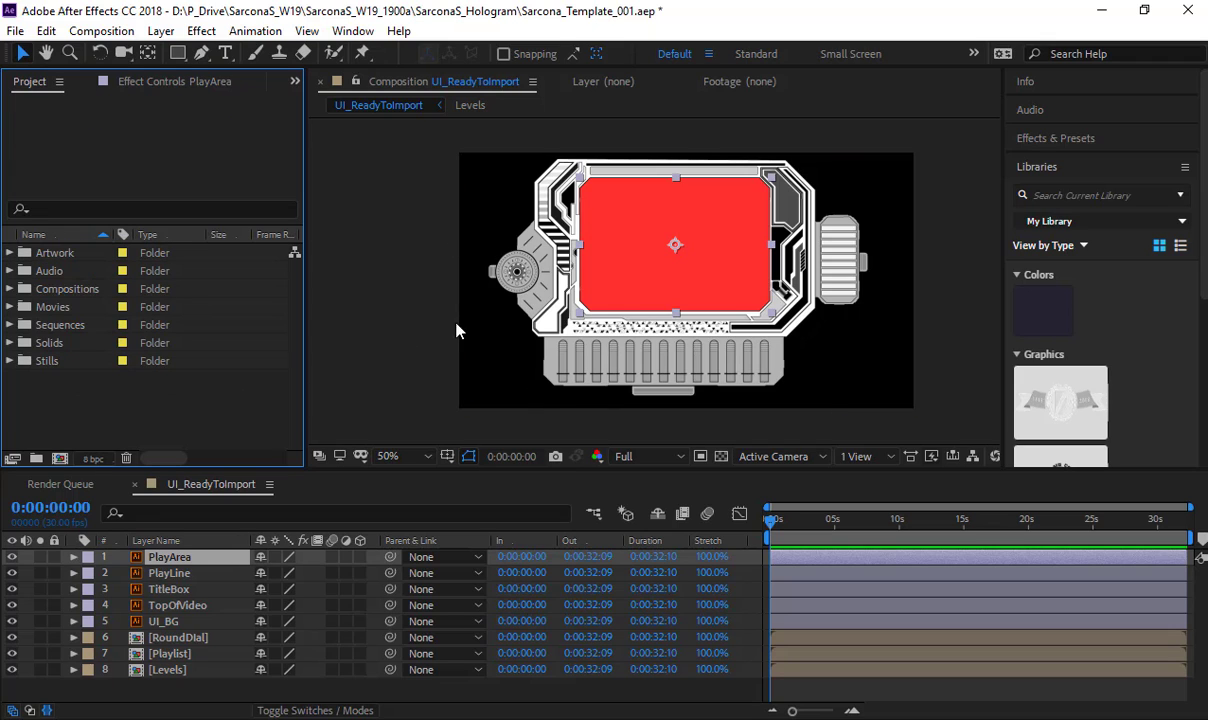
Step: Import the GameStation OpenEXR sequence from the GameController project's GameStationRenders folder, place it beneath PlayArea, and preview it at 0:00:02:24
double_click(160, 425)
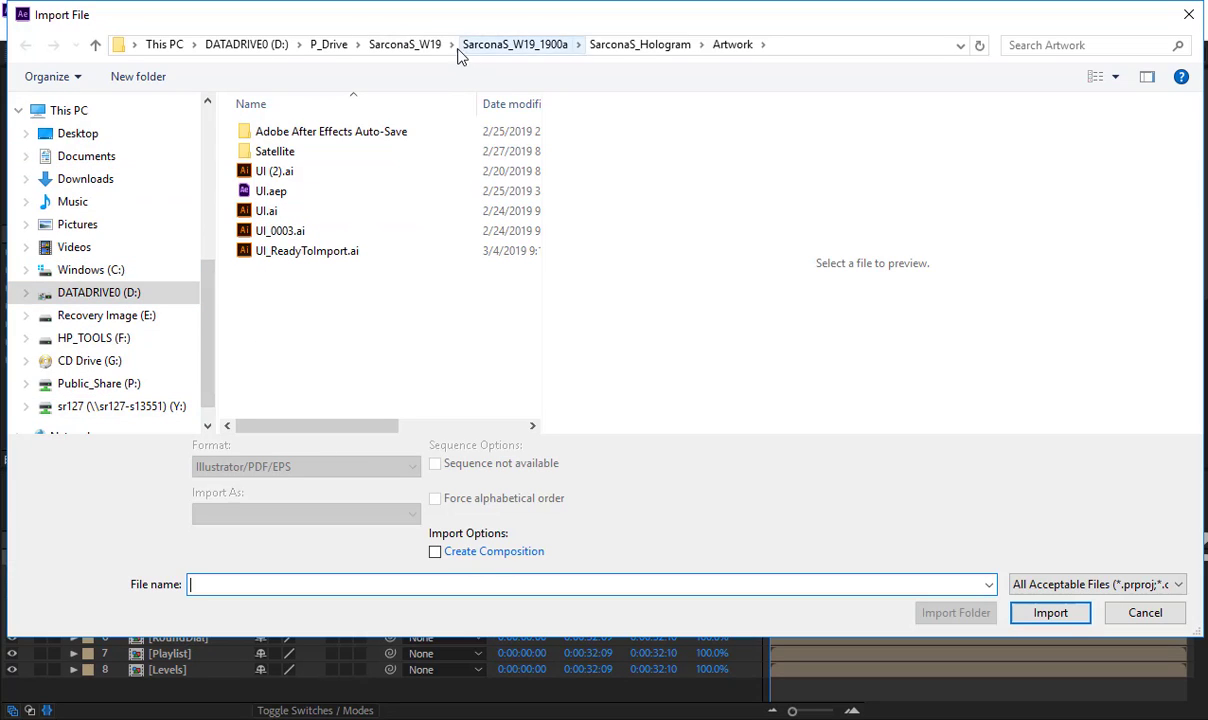
click(405, 46)
double_click(303, 153)
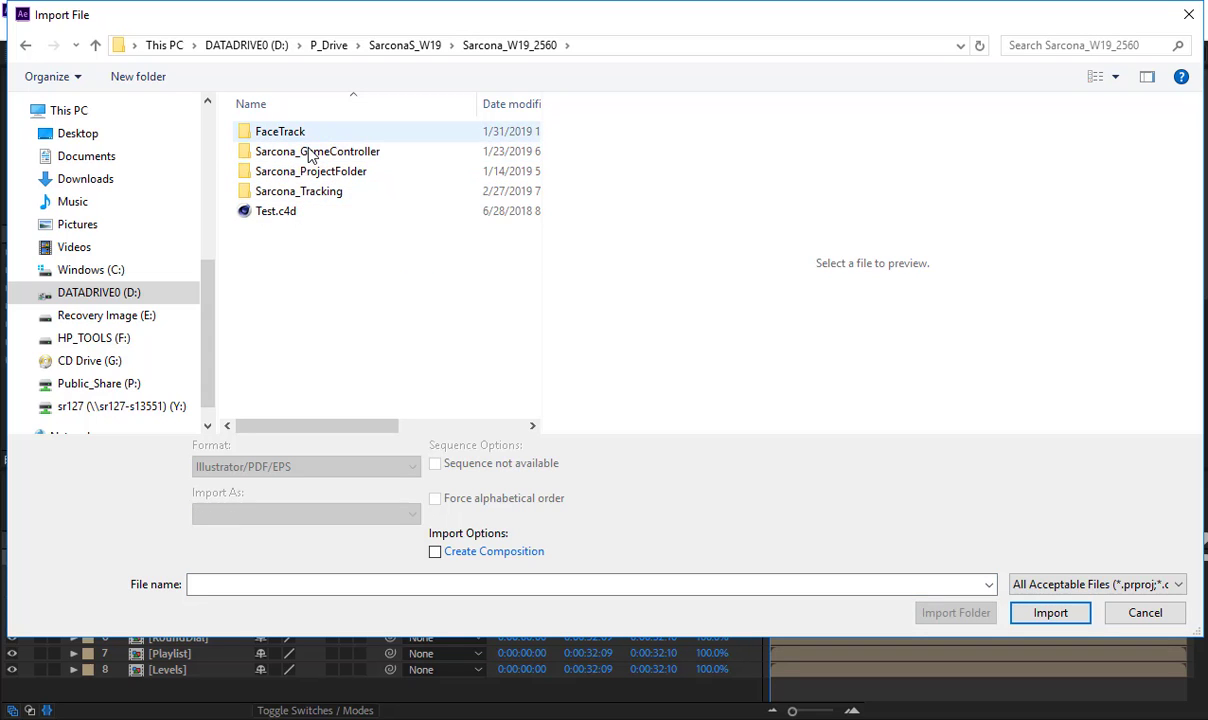
double_click(310, 152)
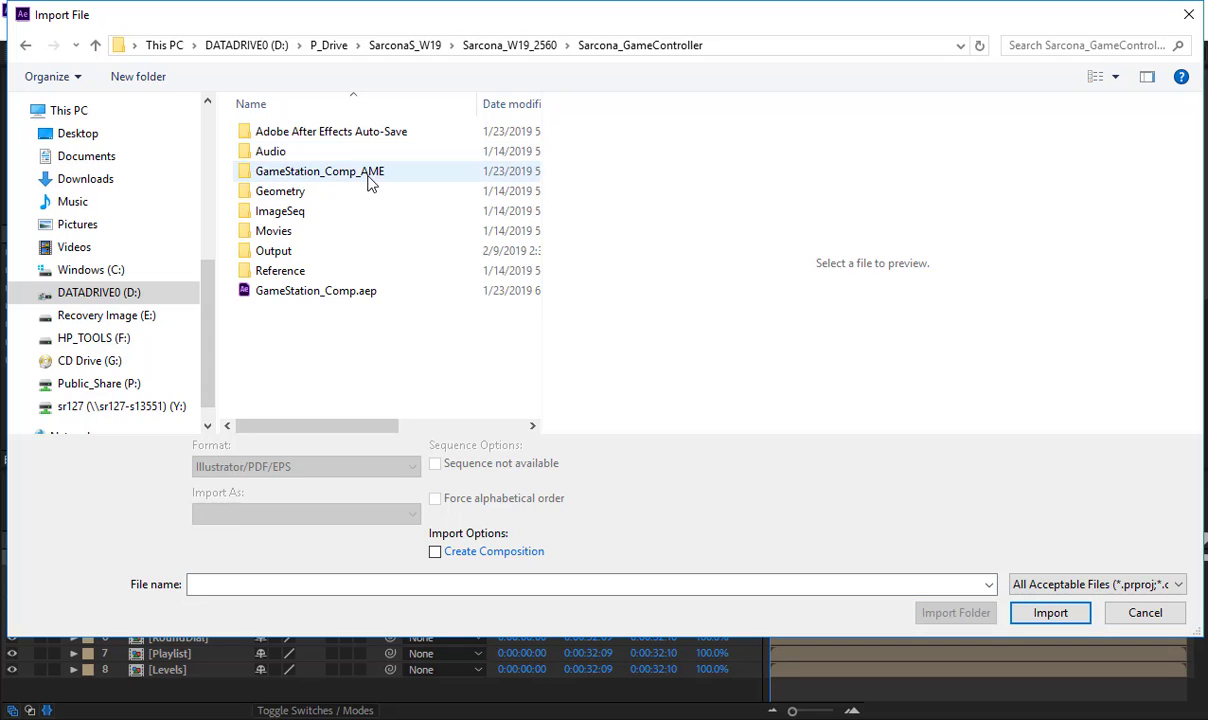
double_click(282, 211)
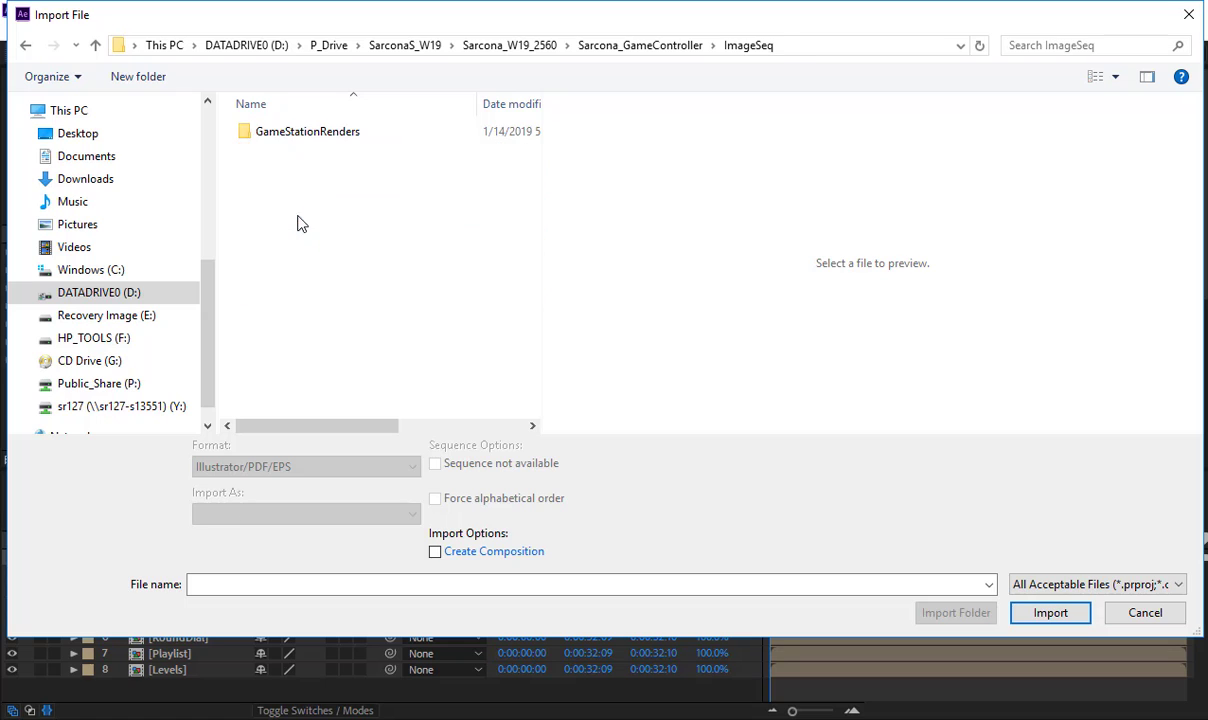
double_click(313, 136)
click(291, 162)
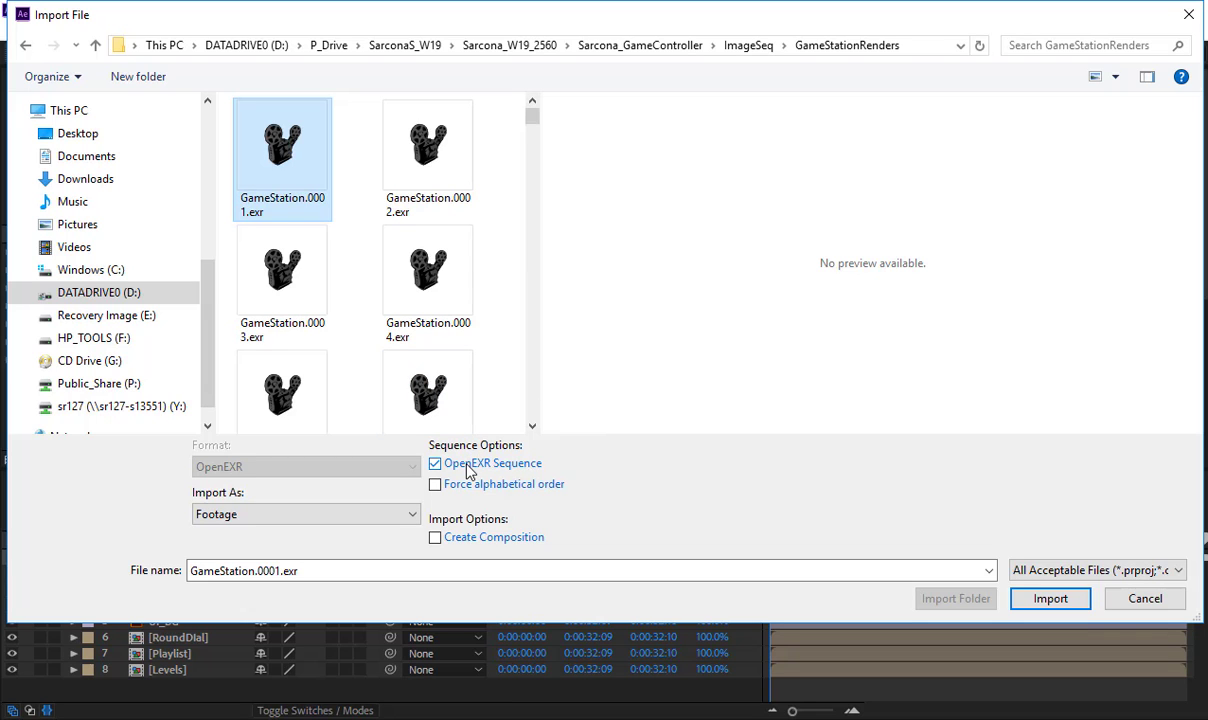
click(1050, 598)
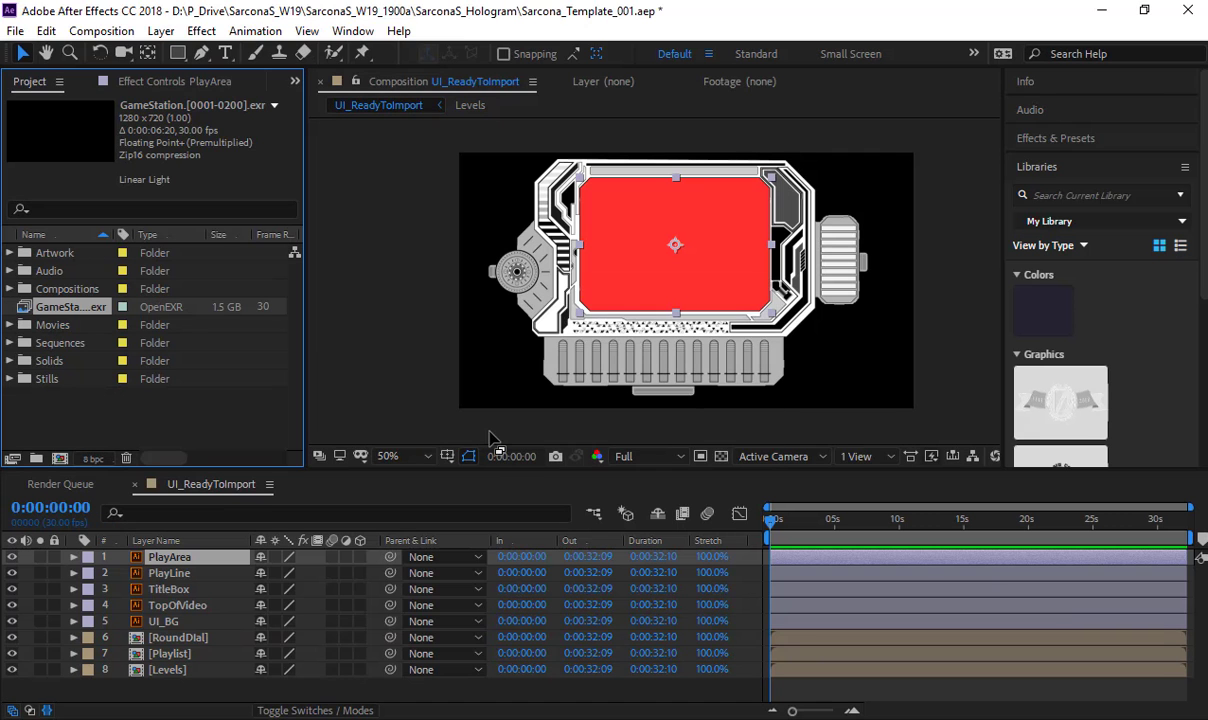
drag(77, 314, 195, 565)
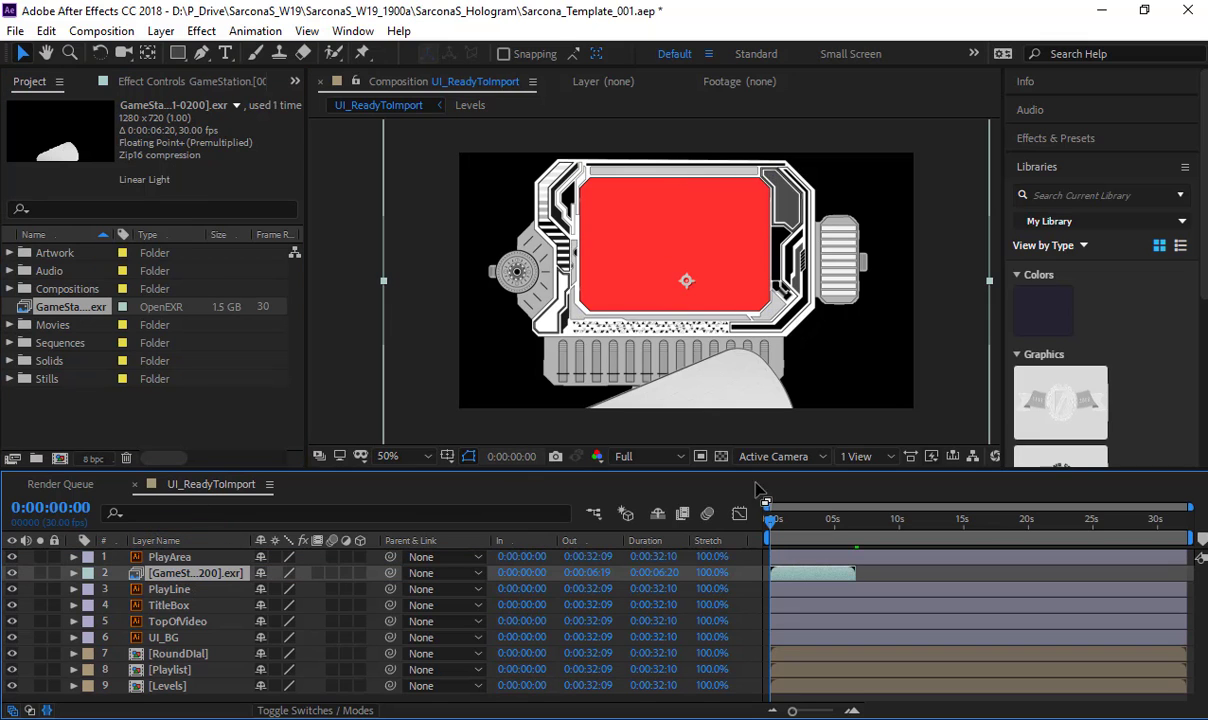
drag(772, 520, 806, 522)
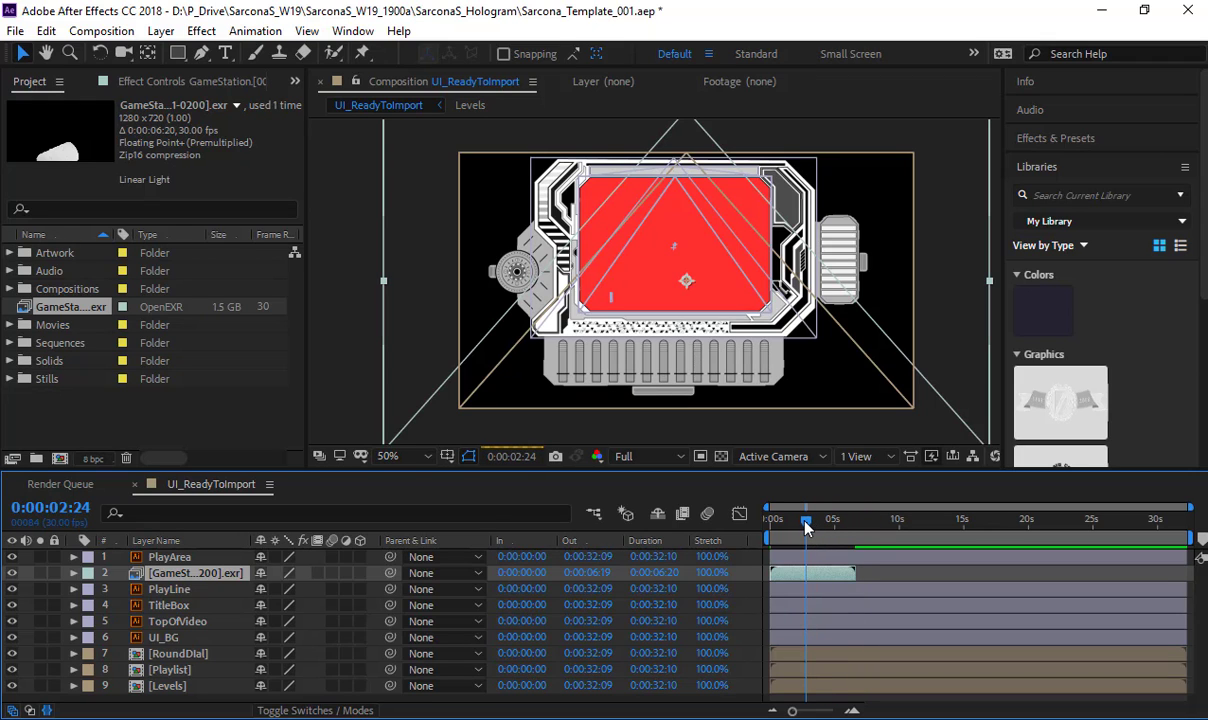
Step: Delete the GameStation image sequence from the project, including its use in the composition
click(72, 306)
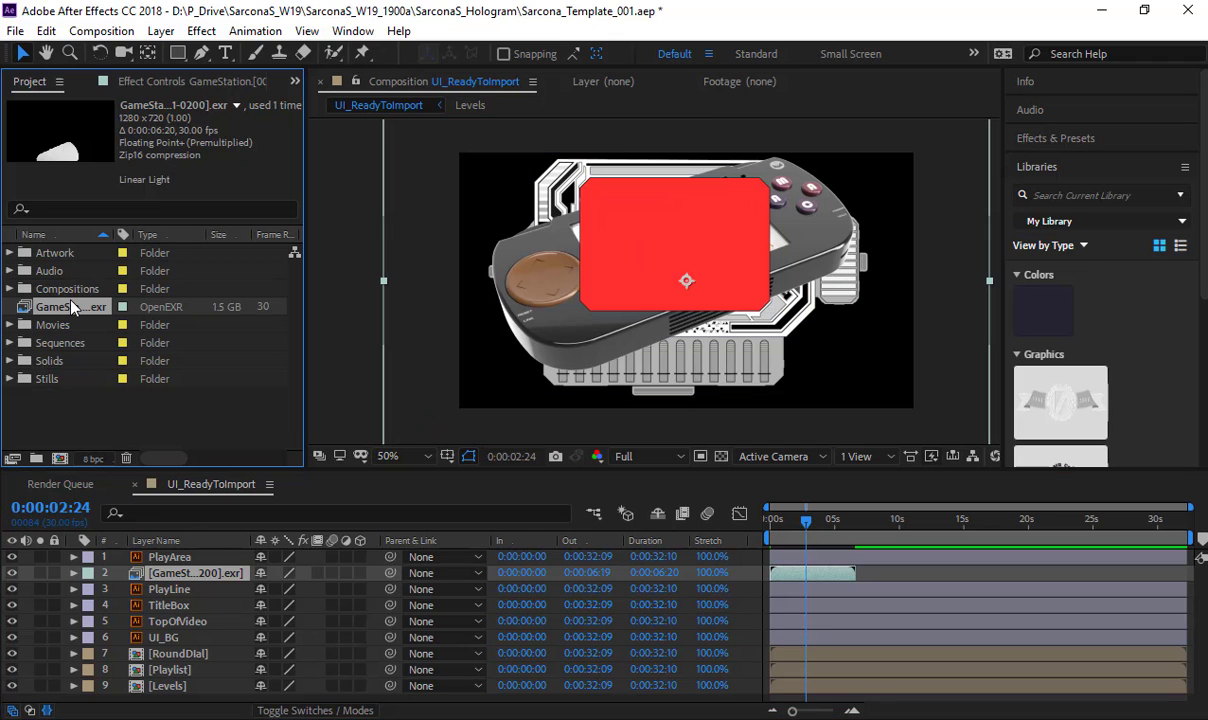
key(Delete)
key(Return)
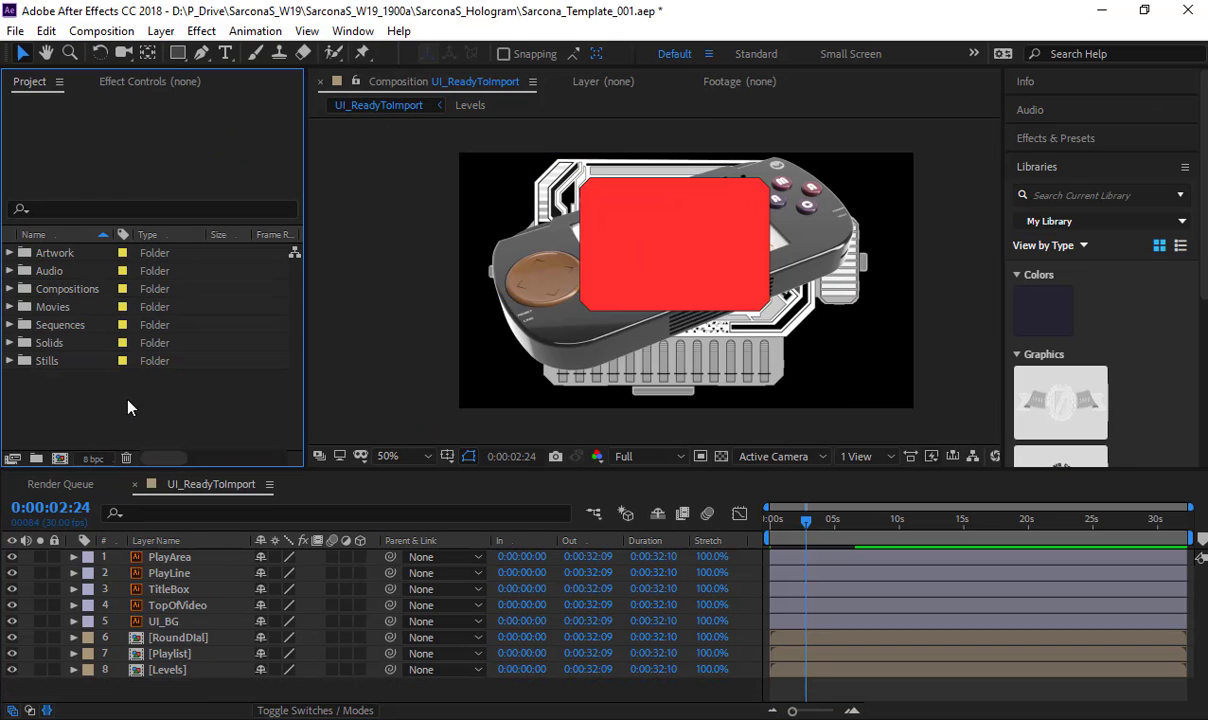
Step: Start a footage import and look for a usable video in the W19_1900a PageTransitions project's Output folder
double_click(134, 412)
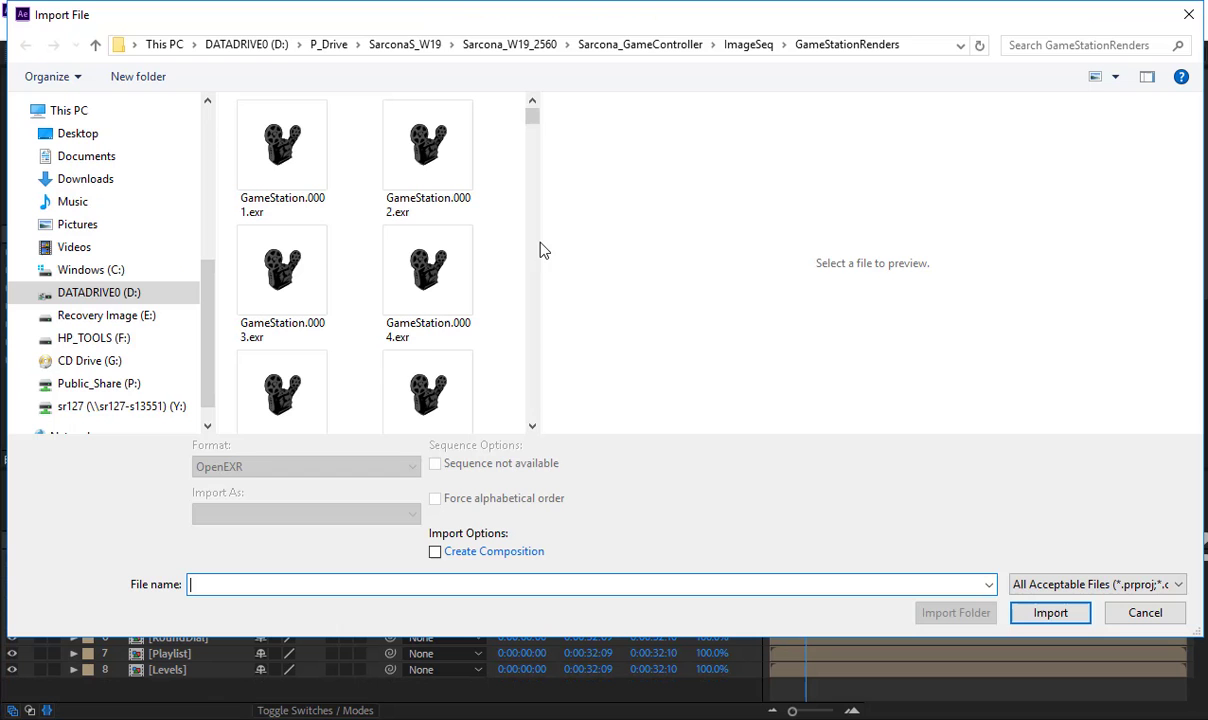
click(404, 42)
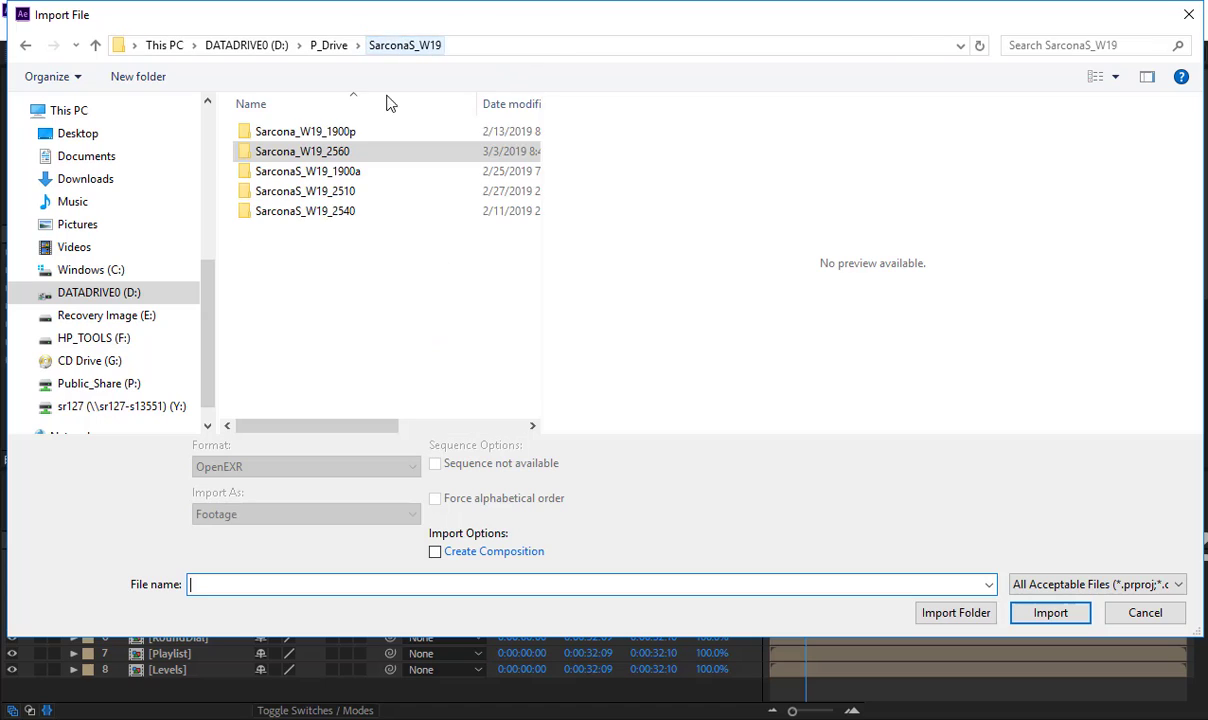
double_click(350, 174)
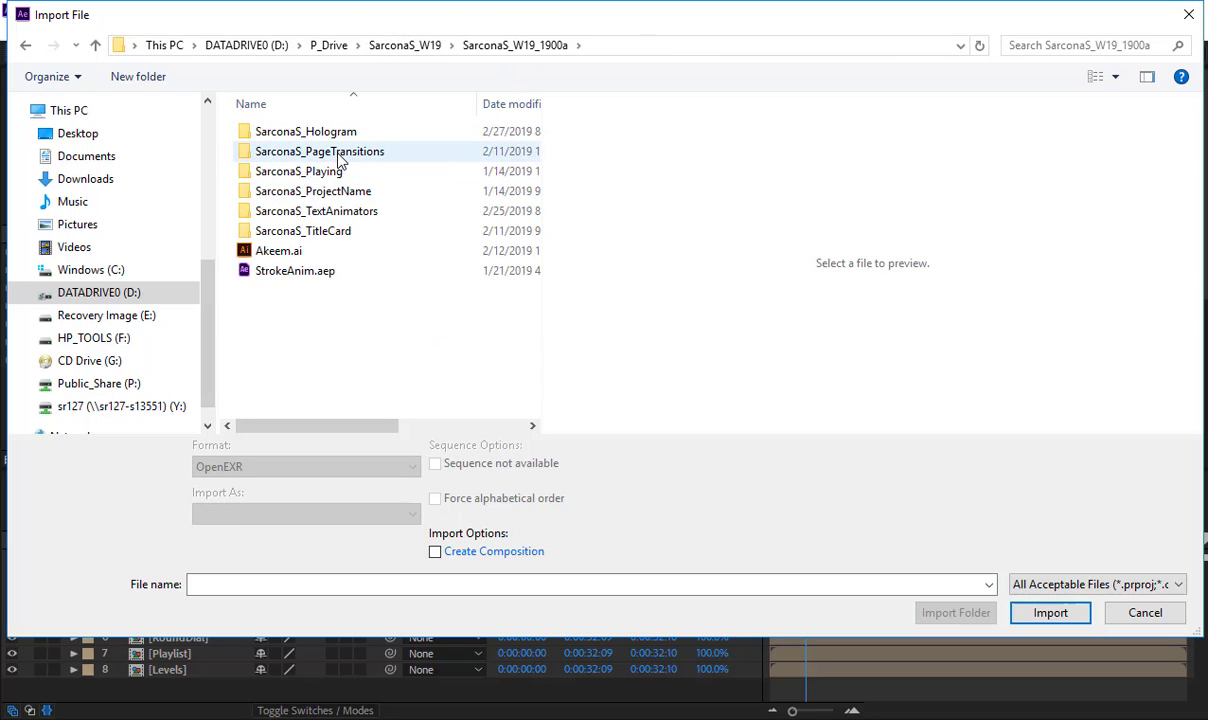
double_click(316, 153)
click(293, 191)
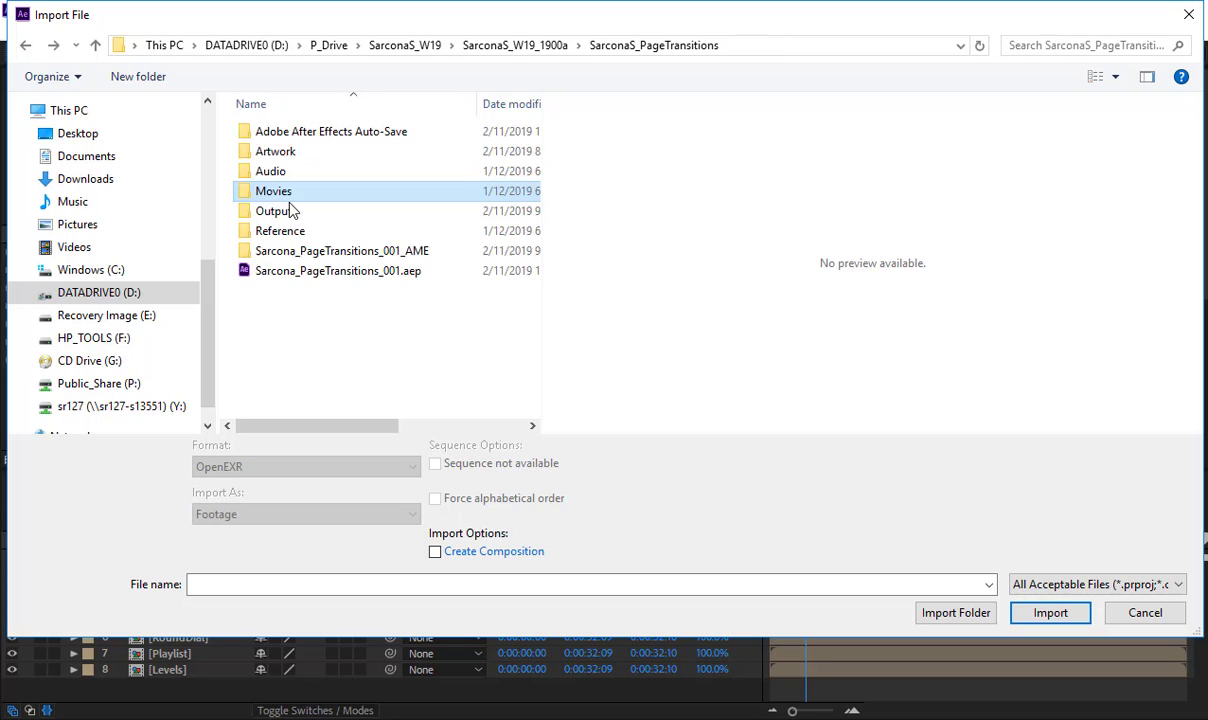
click(289, 212)
double_click(289, 212)
key(BackSpace)
key(BackSpace)
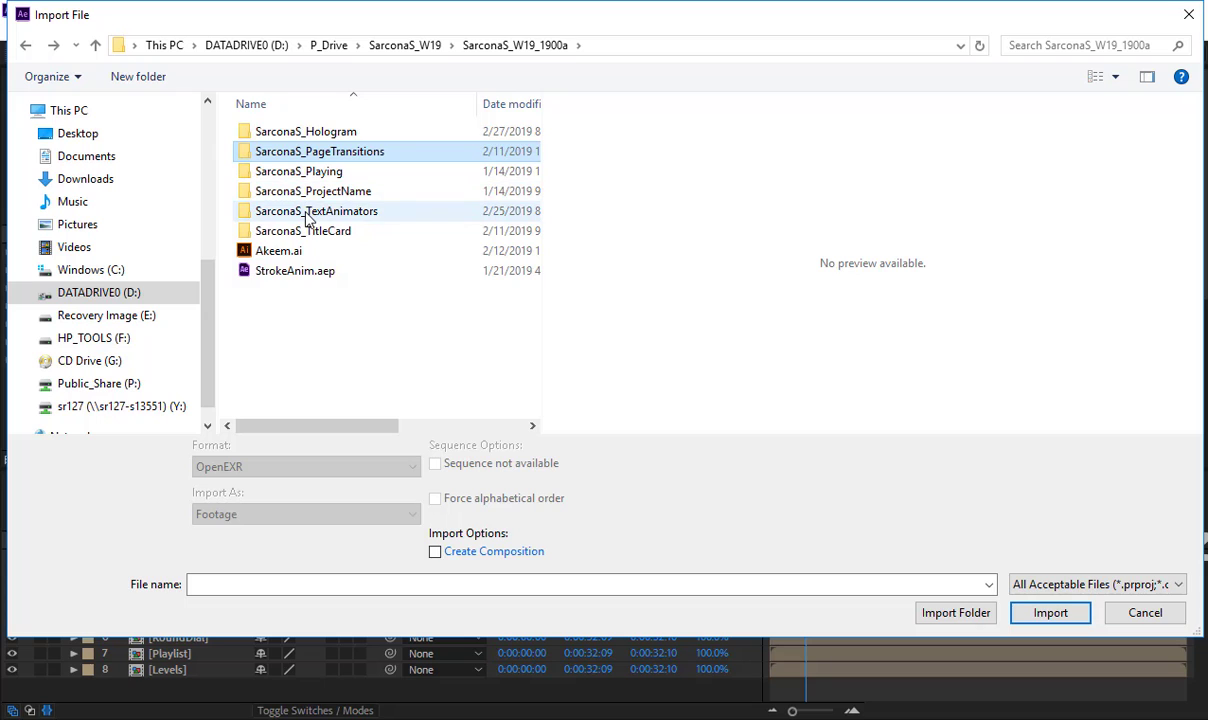
Step: Look for a usable video in the Output folders of the W19_1900a TextAnimators and TitleCard projects and in TitleCard's Movies folder
click(308, 216)
double_click(308, 216)
click(297, 212)
double_click(297, 212)
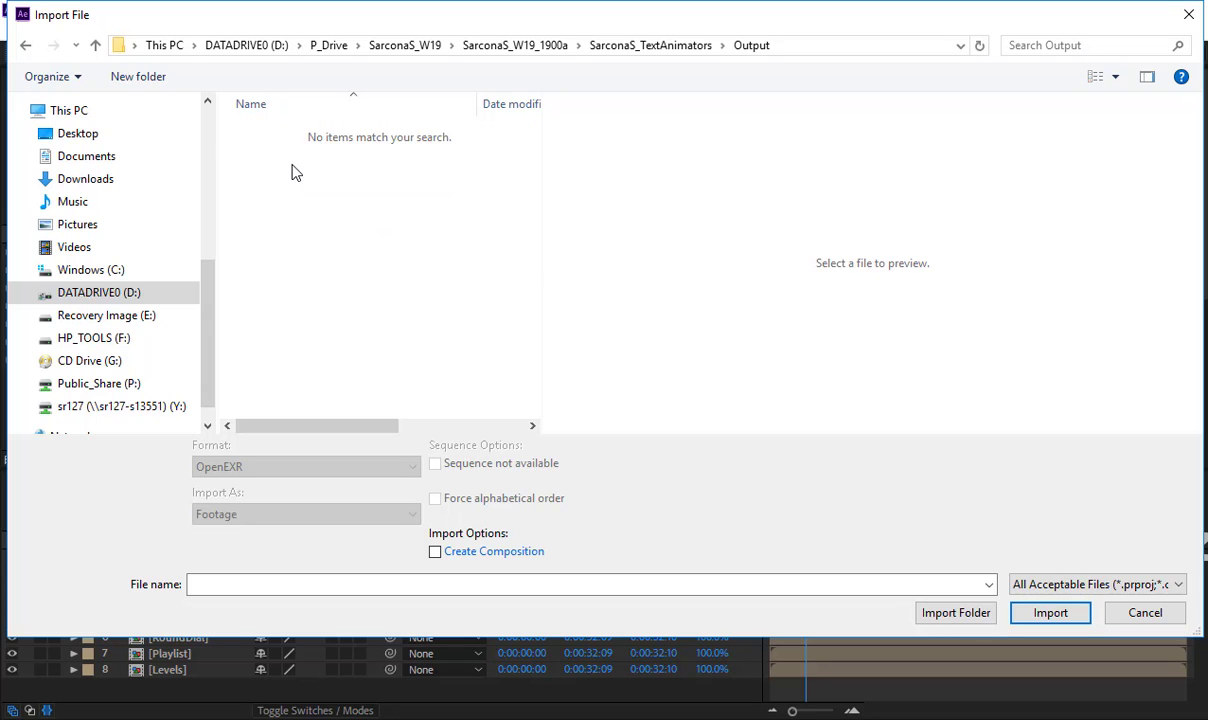
key(BackSpace)
key(BackSpace)
double_click(297, 231)
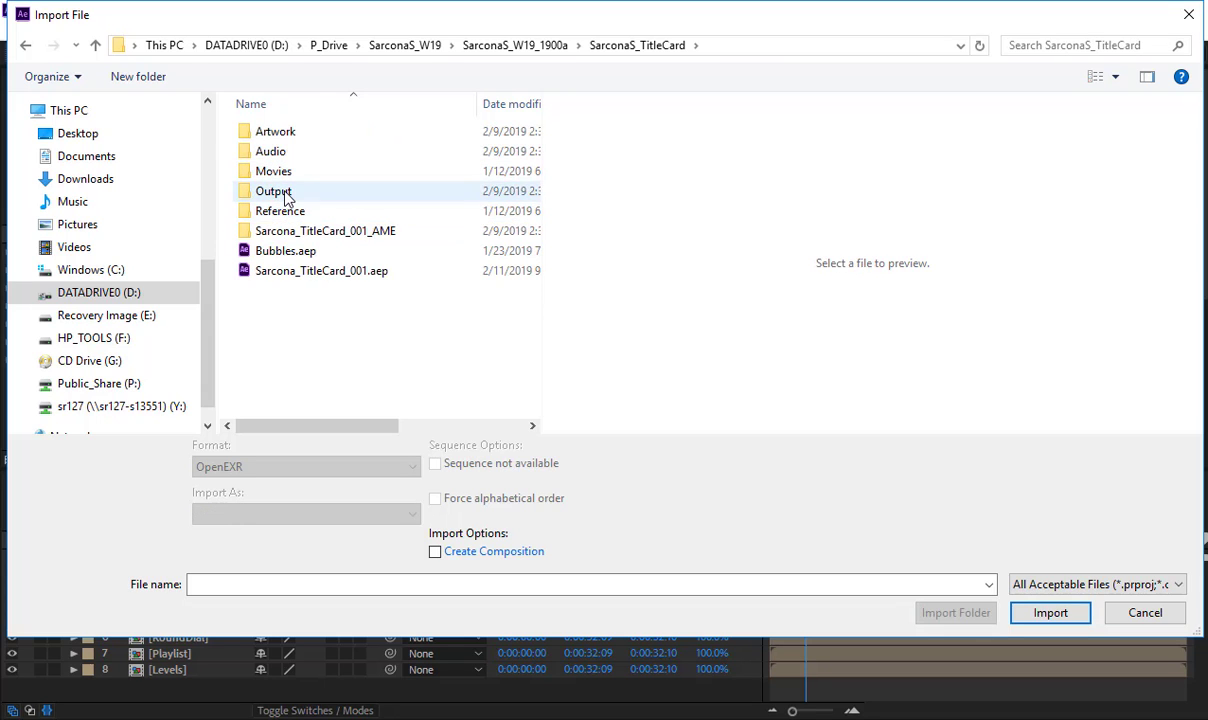
double_click(285, 191)
key(BackSpace)
double_click(289, 189)
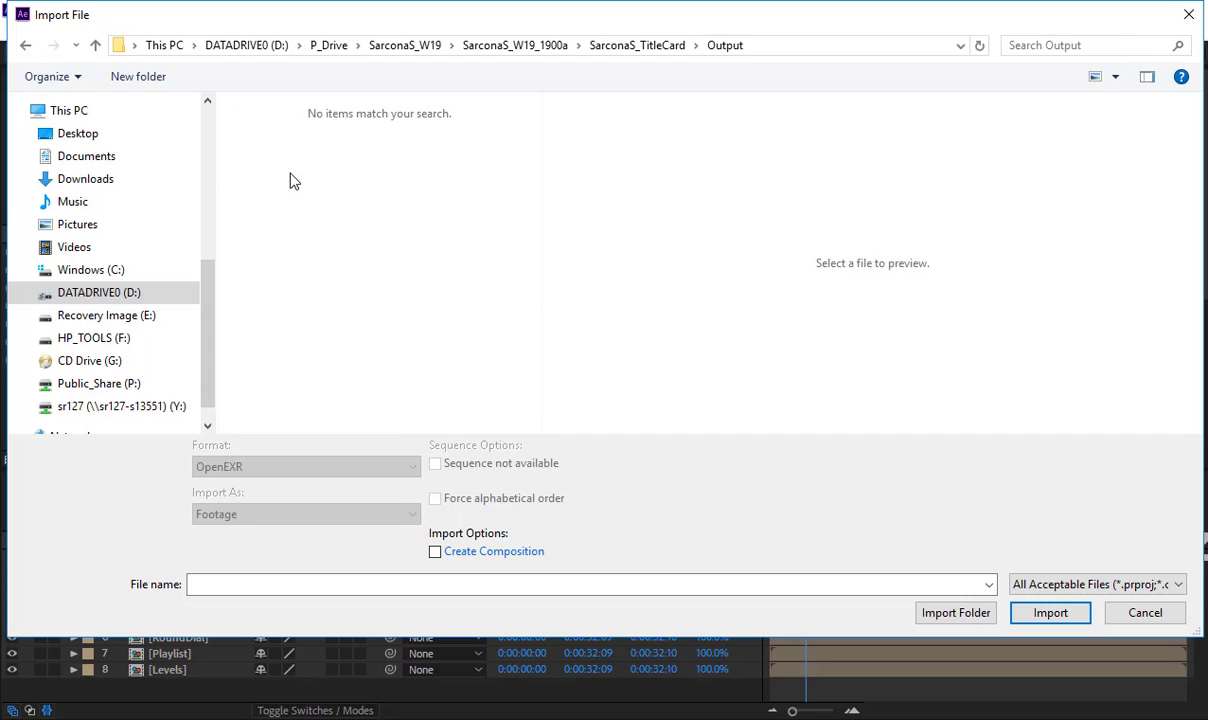
key(BackSpace)
double_click(291, 176)
key(BackSpace)
key(BackSpace)
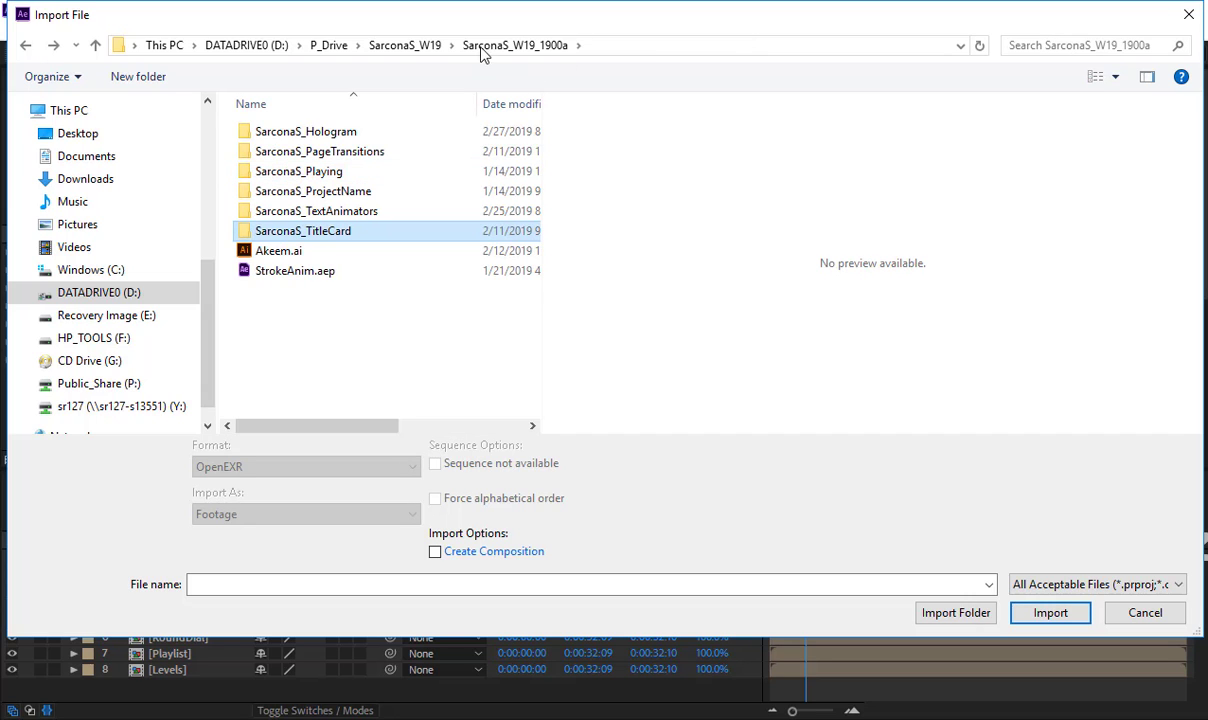
Step: Look for a usable video in the Output folders of the W19_1900p TextAnimators and Transitions projects
click(408, 48)
double_click(345, 134)
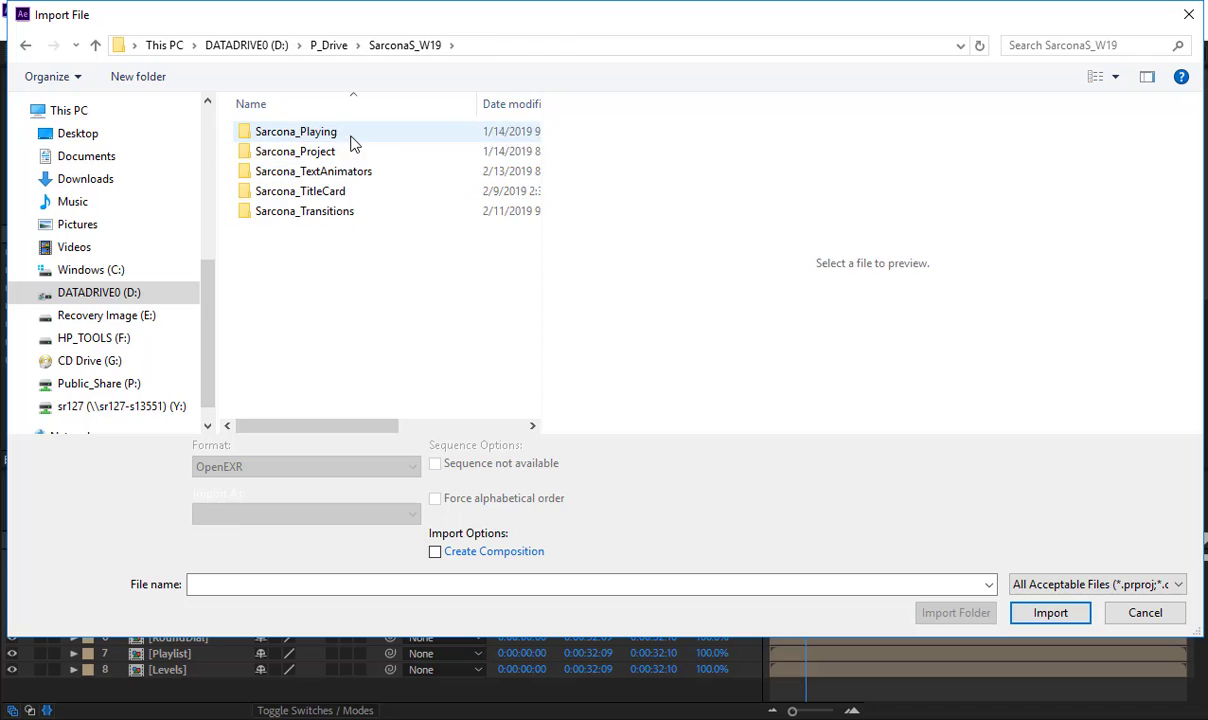
double_click(309, 174)
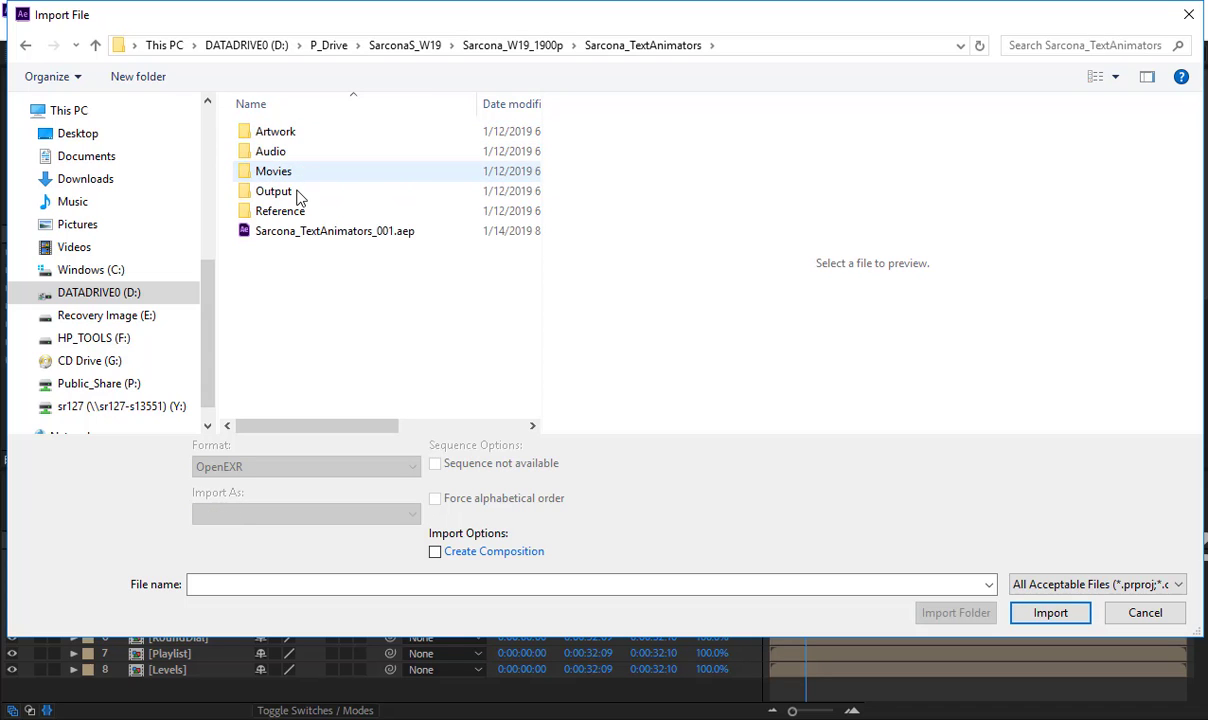
double_click(297, 193)
key(BackSpace)
key(BackSpace)
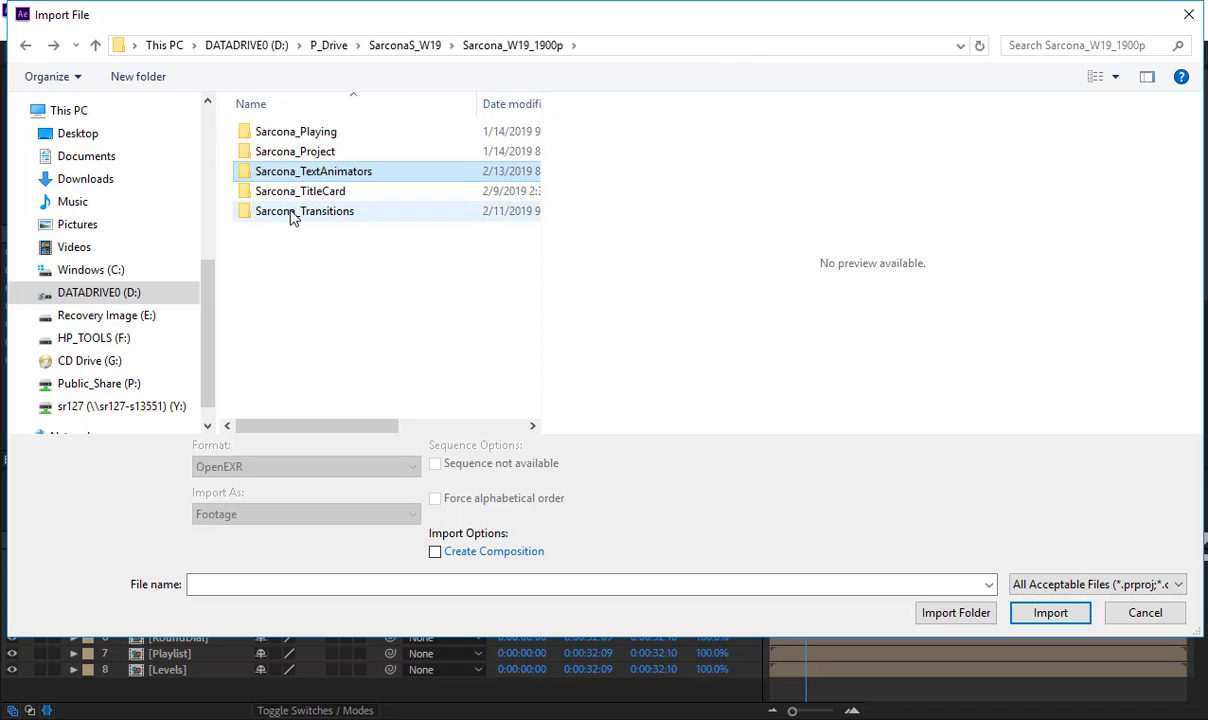
double_click(292, 212)
double_click(308, 210)
key(BackSpace)
key(BackSpace)
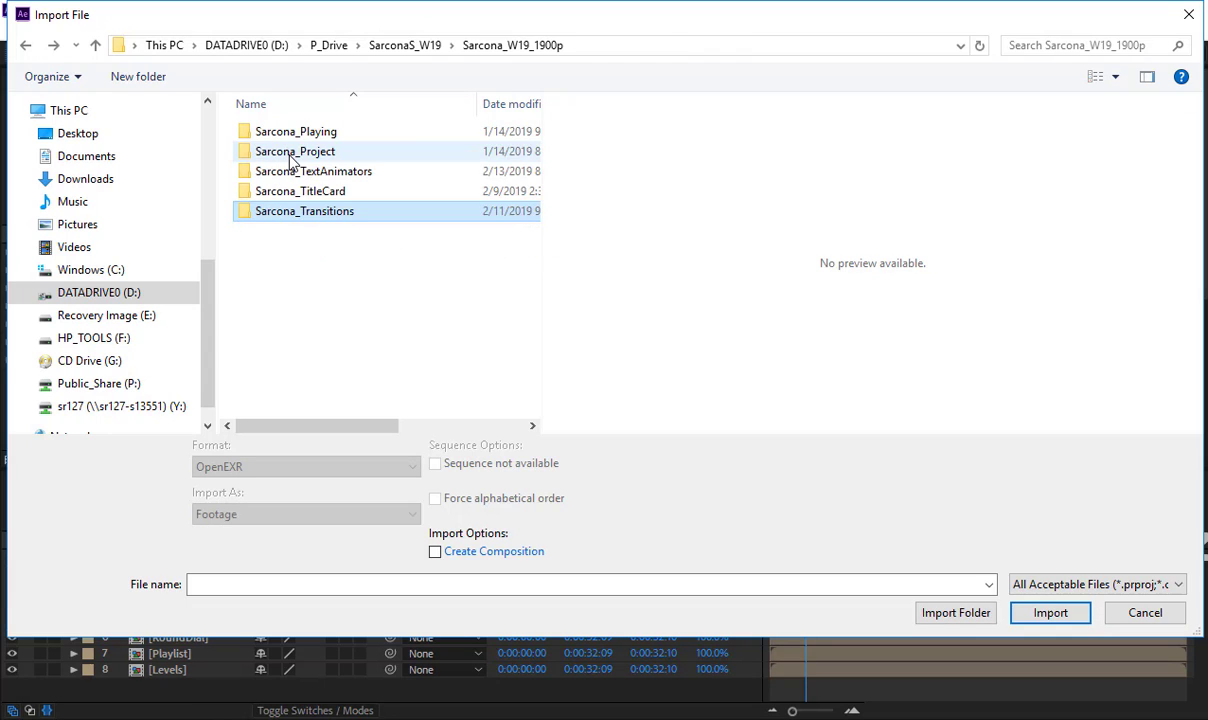
key(BackSpace)
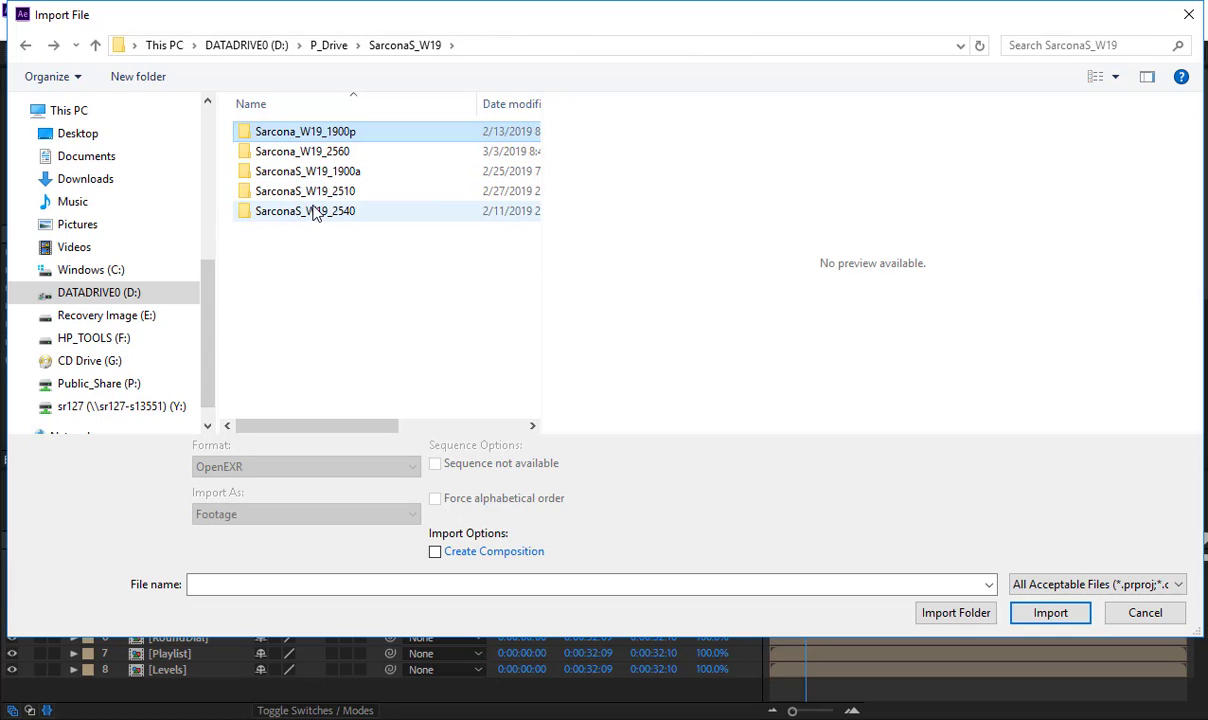
Step: Look for usable footage in the movies and images folders of the W19_2540 GameOfThrones project
double_click(314, 212)
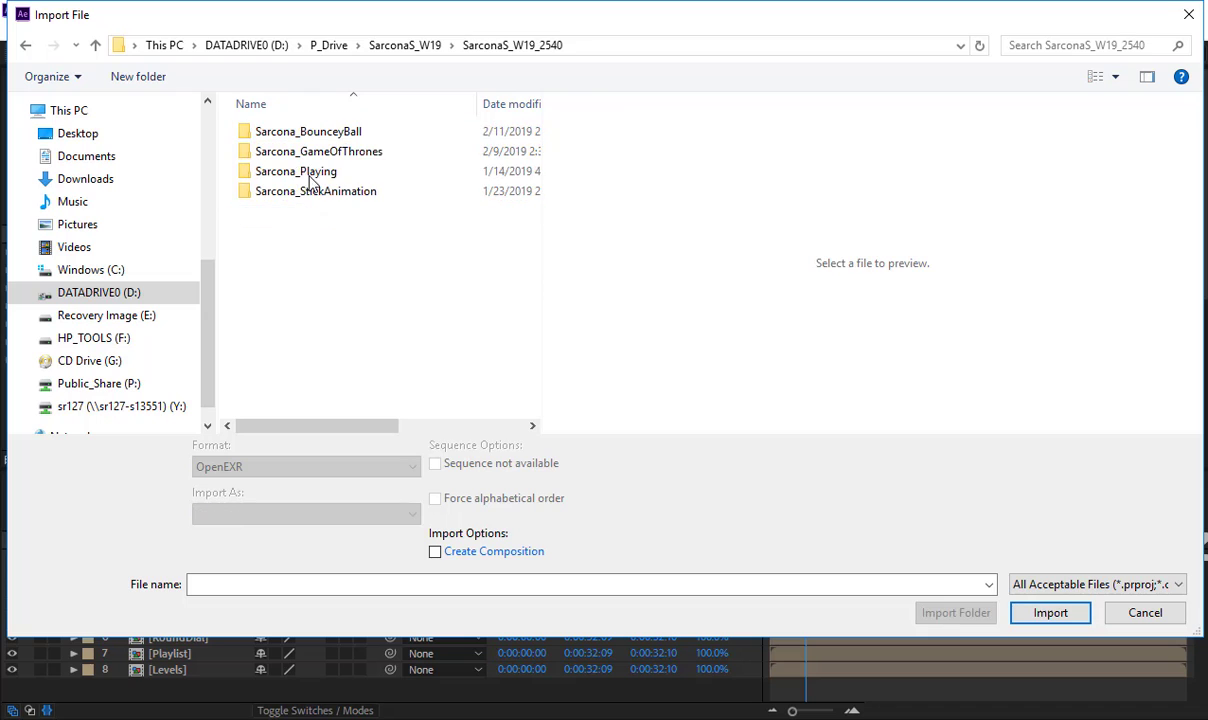
double_click(310, 152)
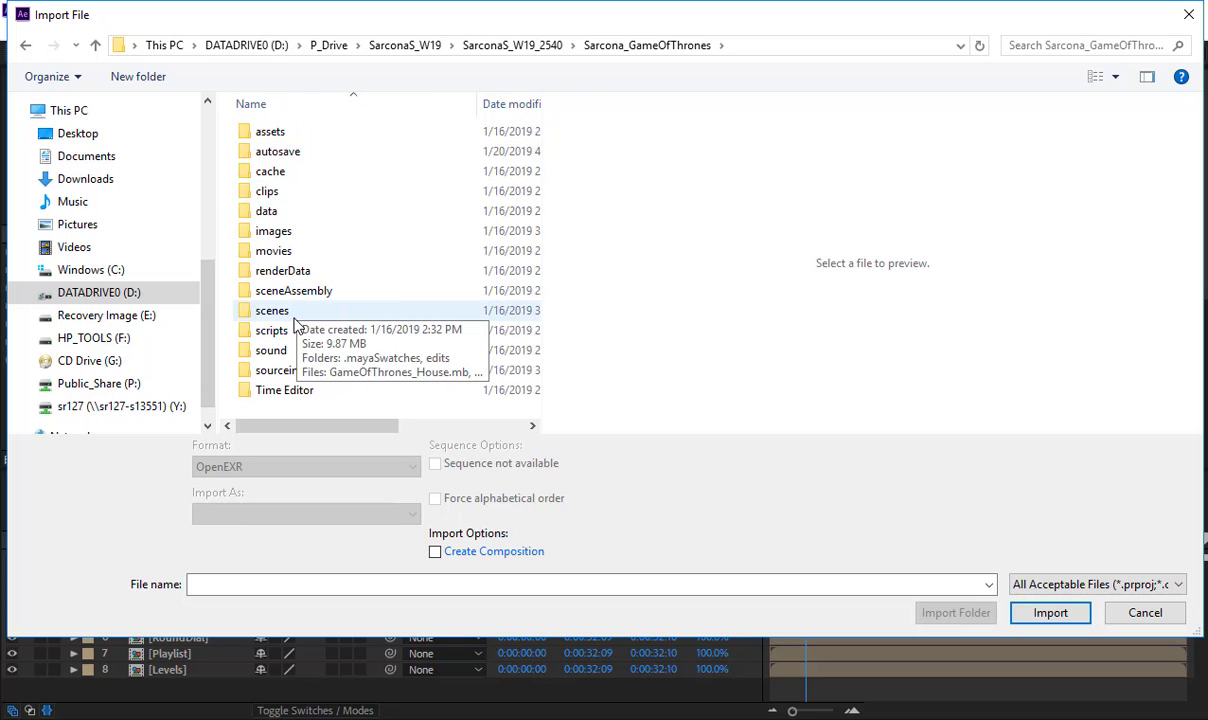
double_click(297, 250)
key(BackSpace)
key(BackSpace)
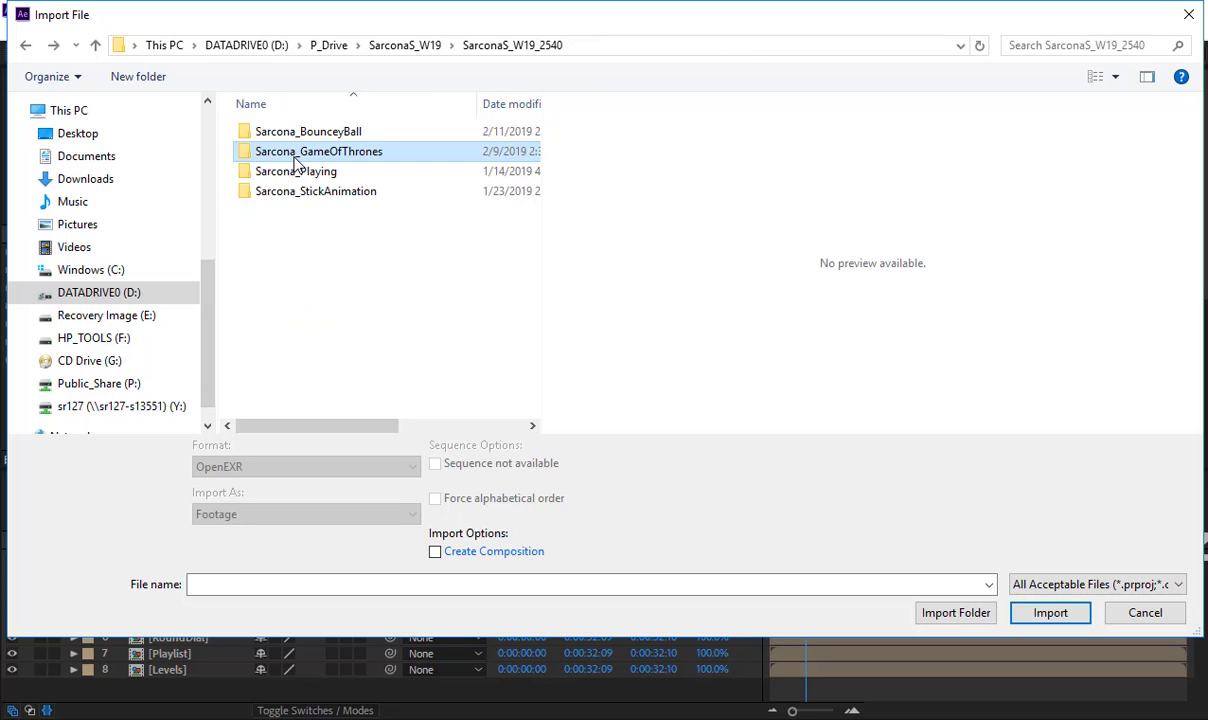
double_click(288, 152)
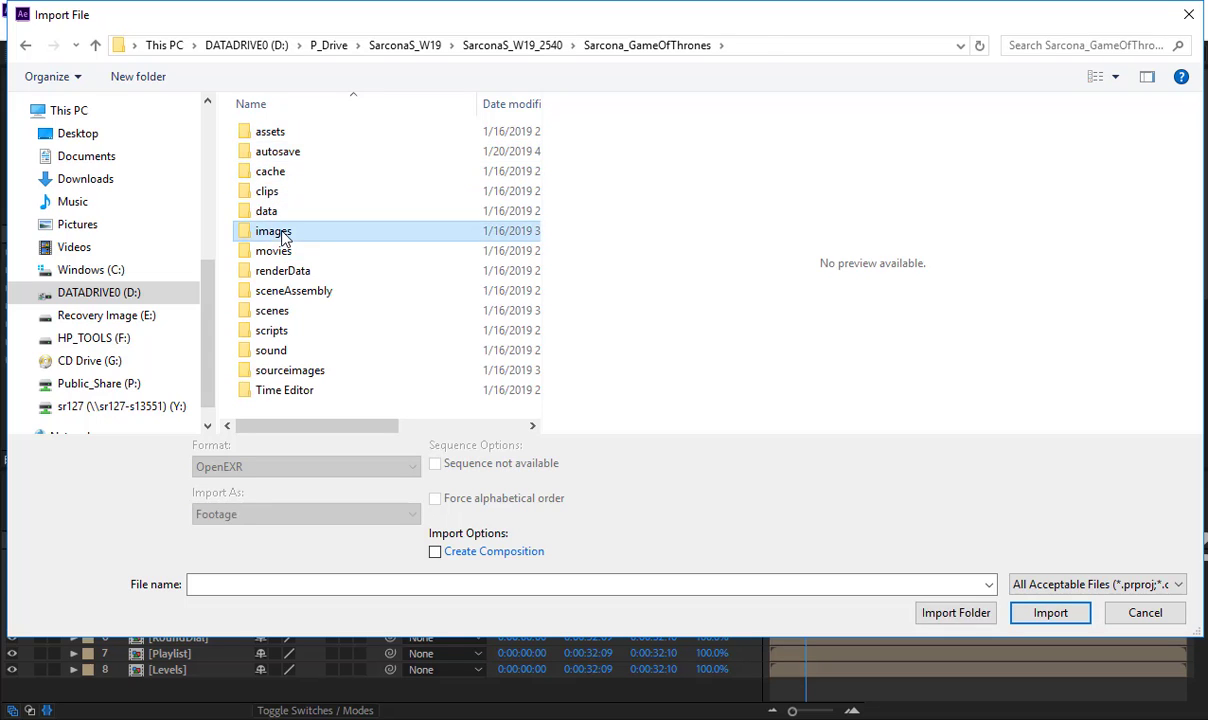
double_click(302, 230)
key(BackSpace)
key(BackSpace)
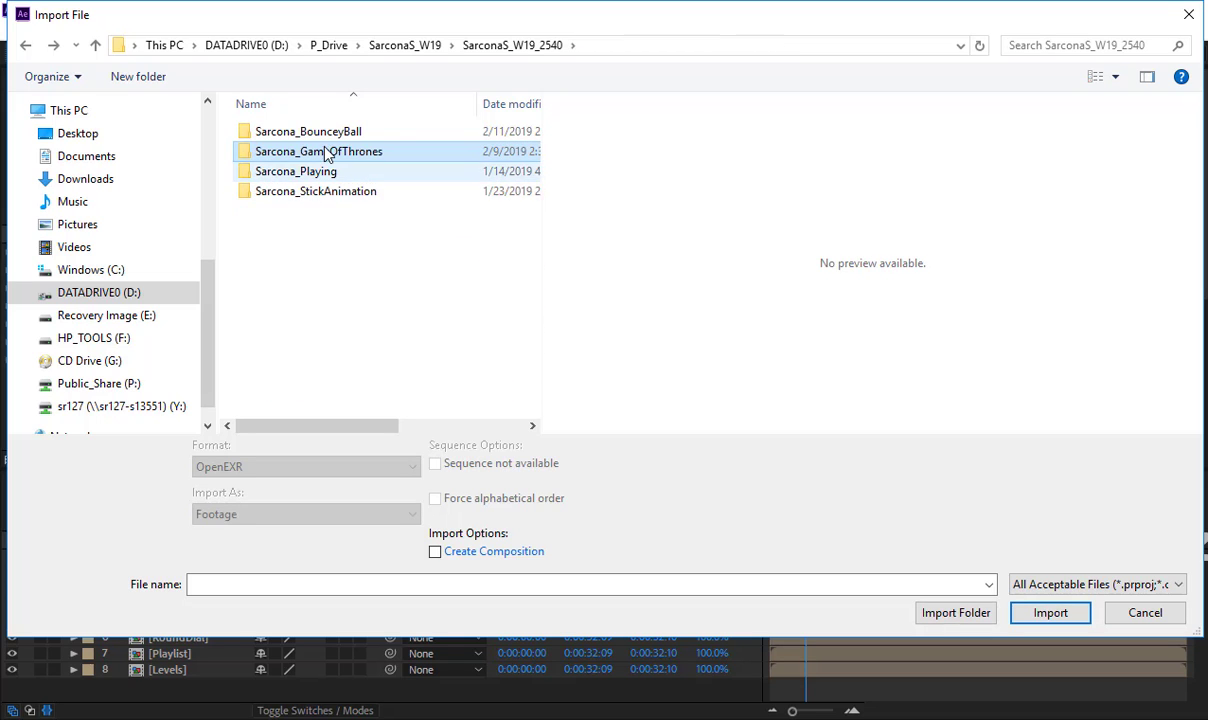
key(BackSpace)
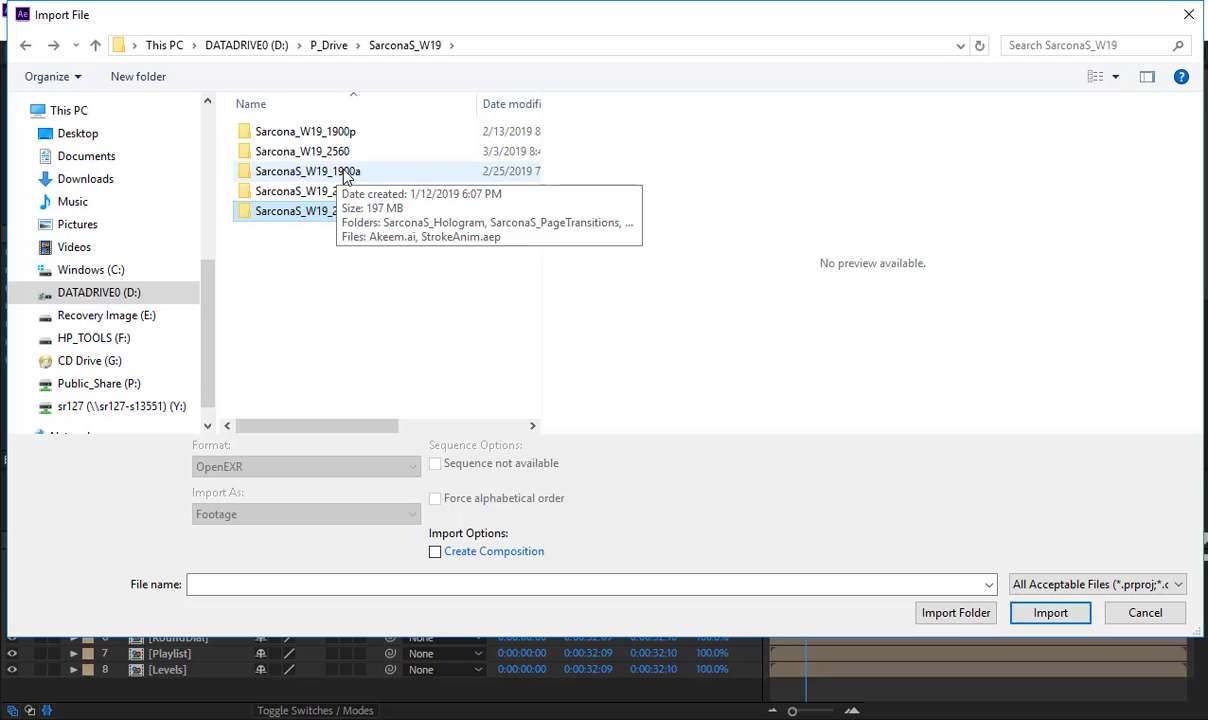
Step: Search the whole W19 folder for .mp4 files and import the CornerPinTracking.mp4 video
double_click(340, 172)
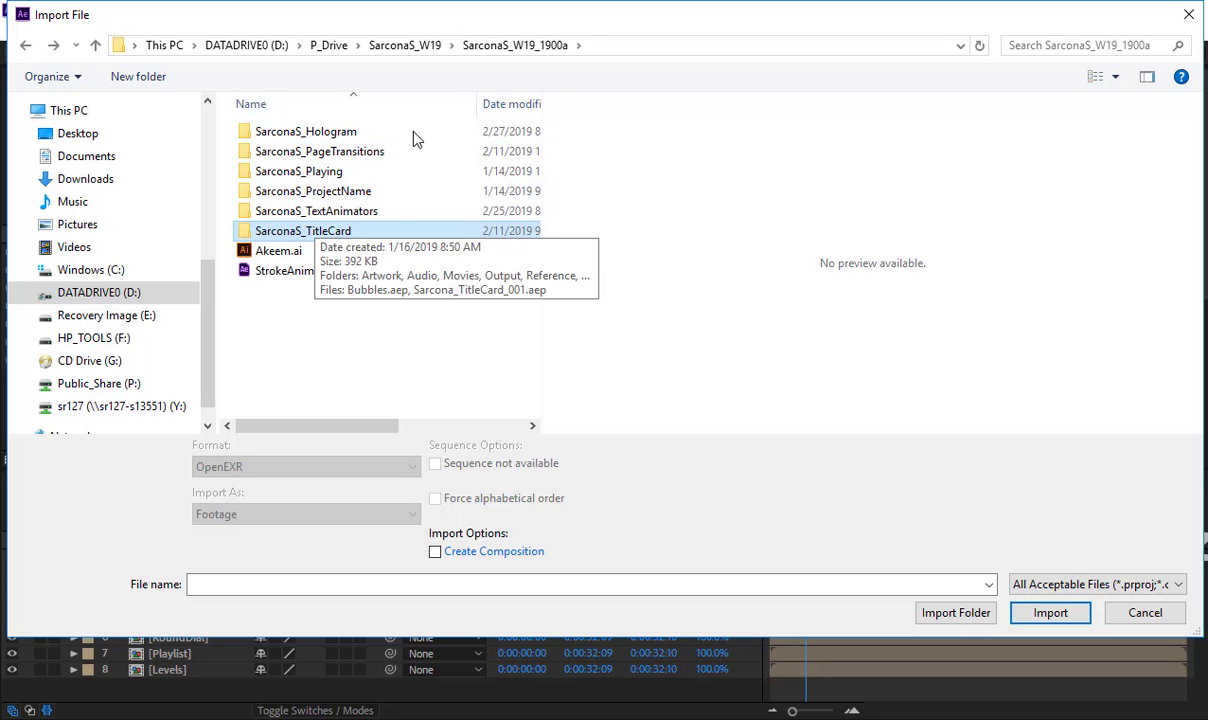
click(392, 46)
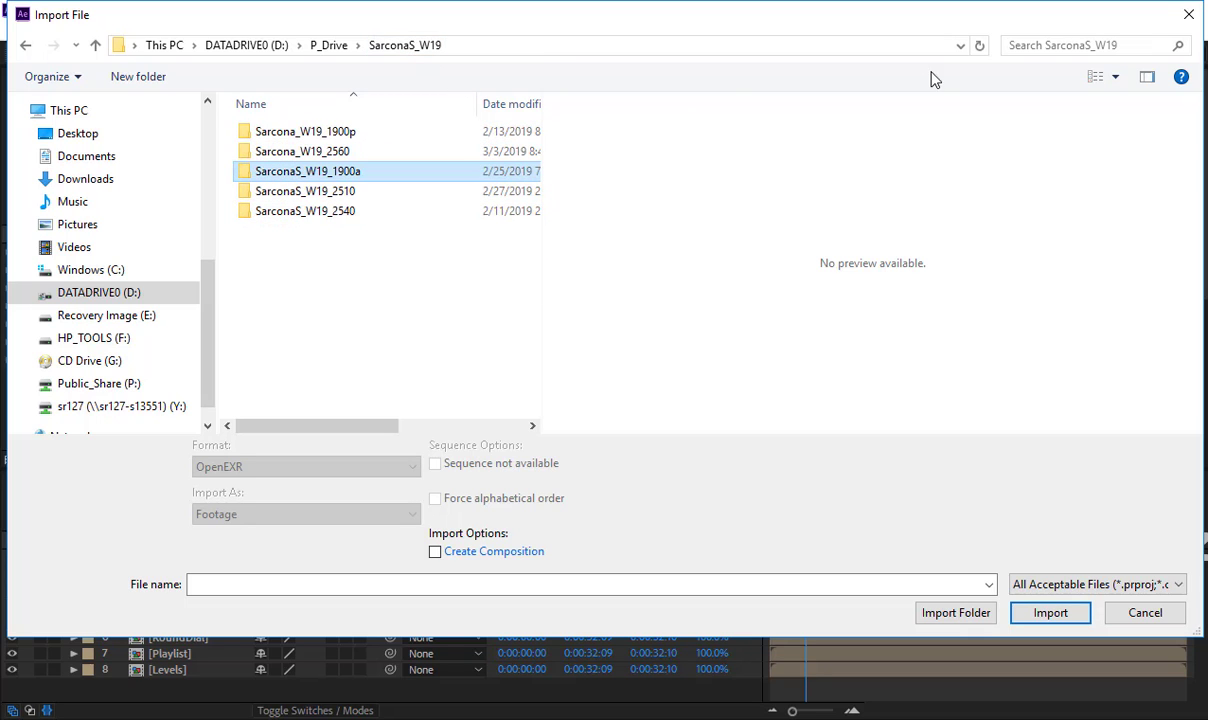
click(1053, 46)
text(.m4)
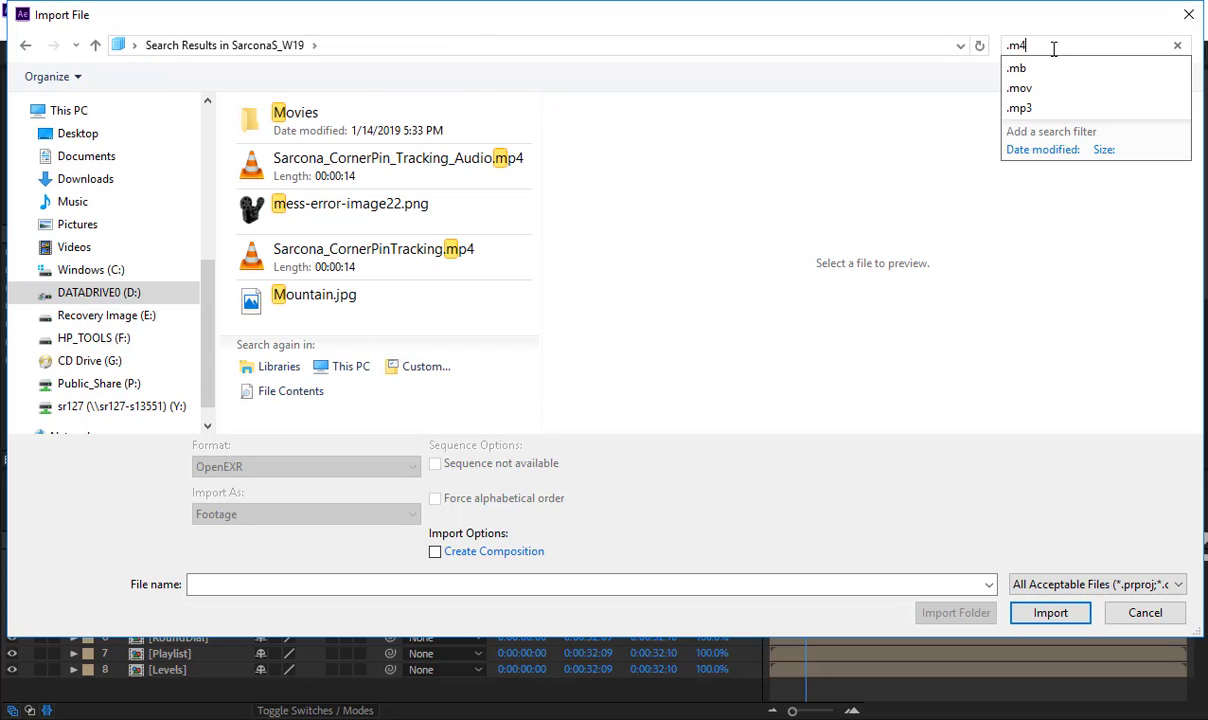
key(BackSpace)
text(p4)
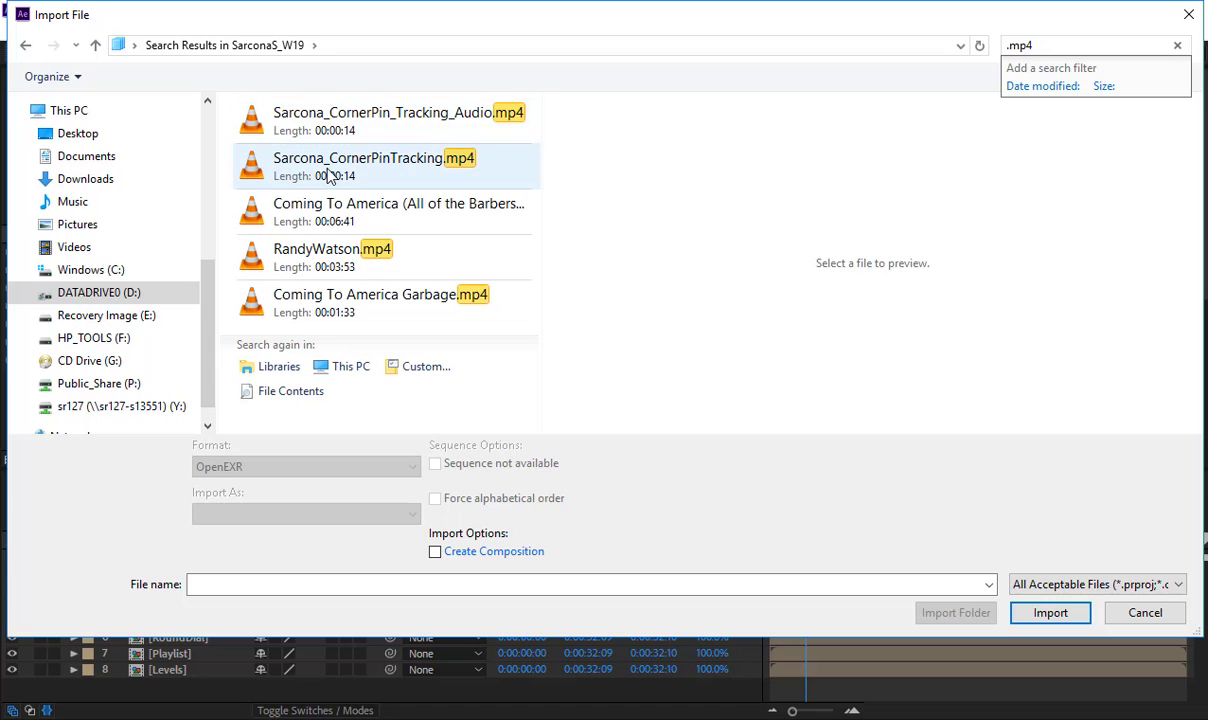
double_click(328, 175)
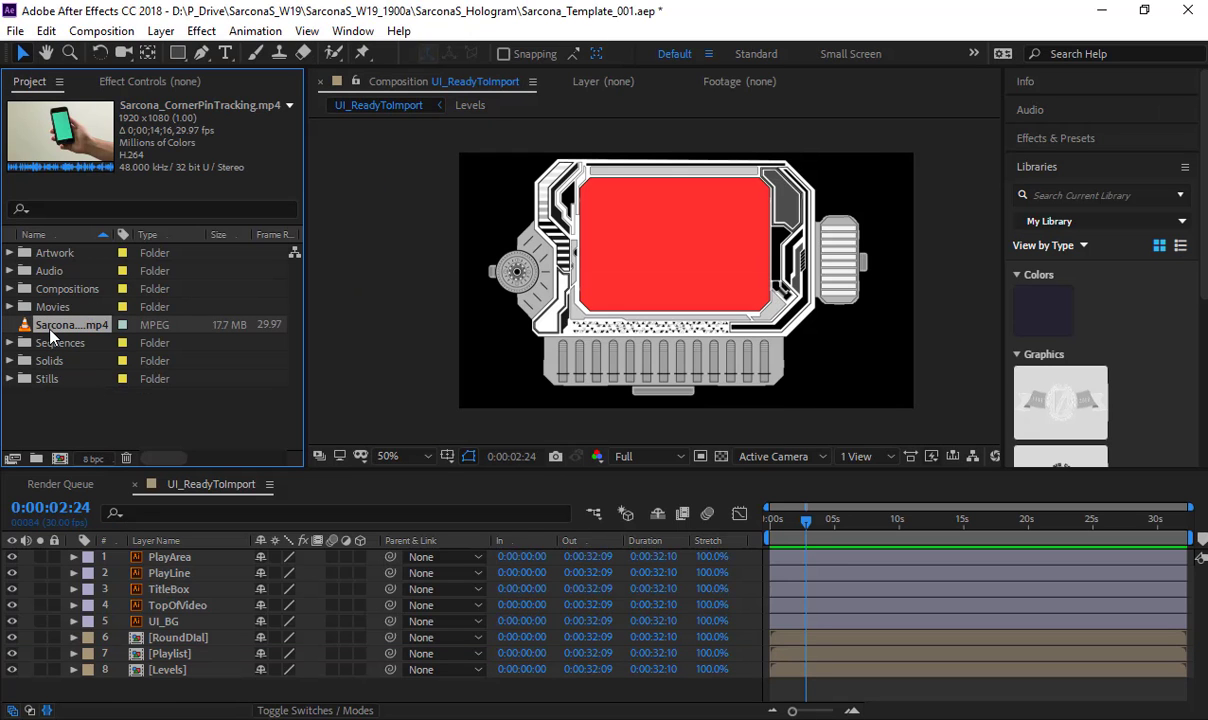
Step: Add the CornerPinTracking video above PlayArea in UI_ReadyToImport, scale it to 34%, and position it over the play area
drag(50, 335, 165, 552)
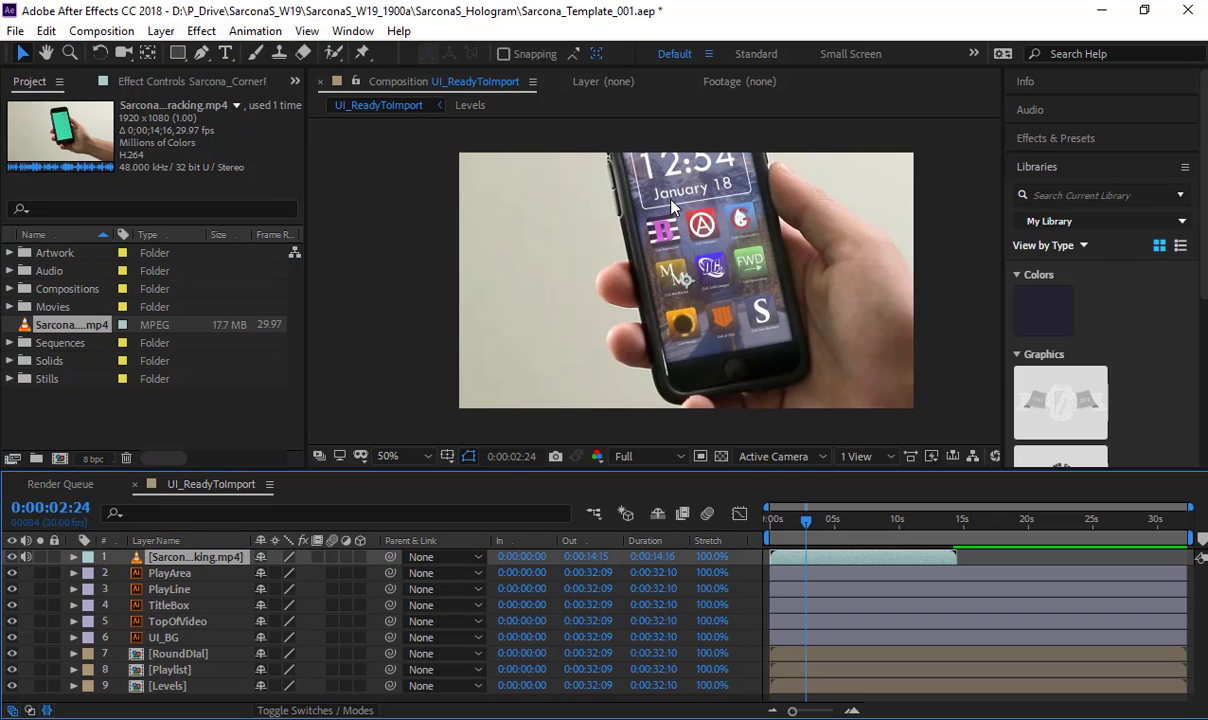
key(s)
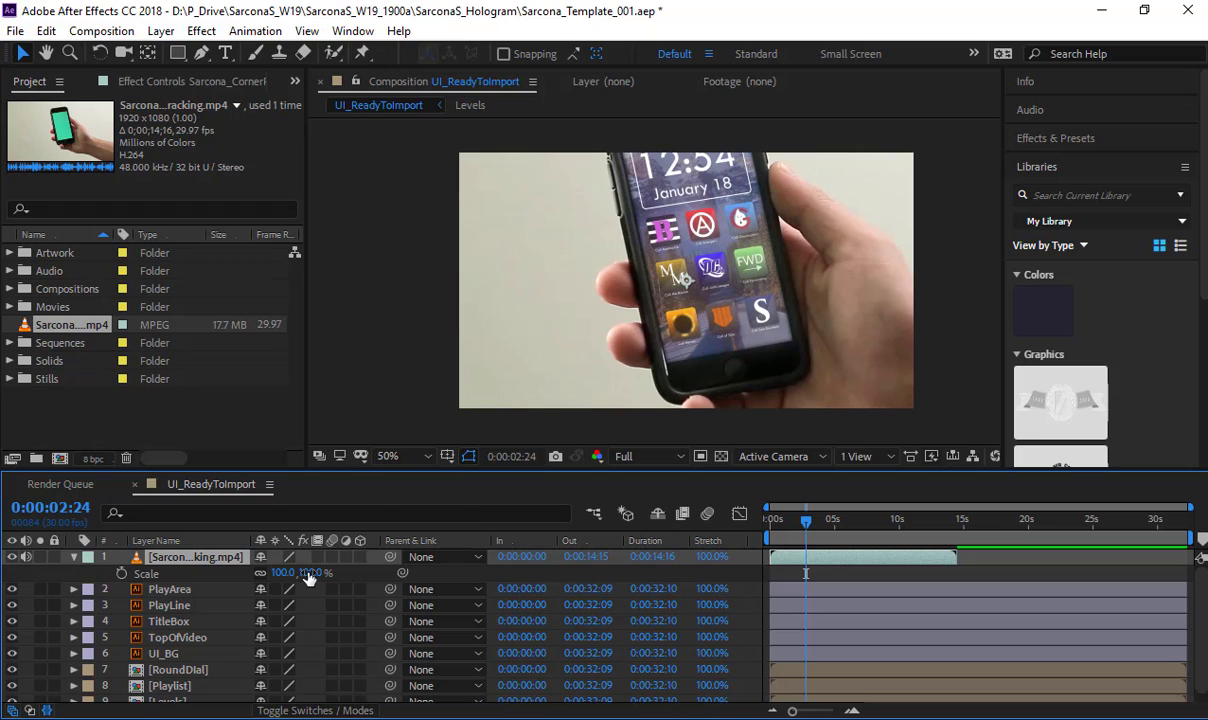
drag(290, 572, 241, 572)
drag(643, 345, 630, 316)
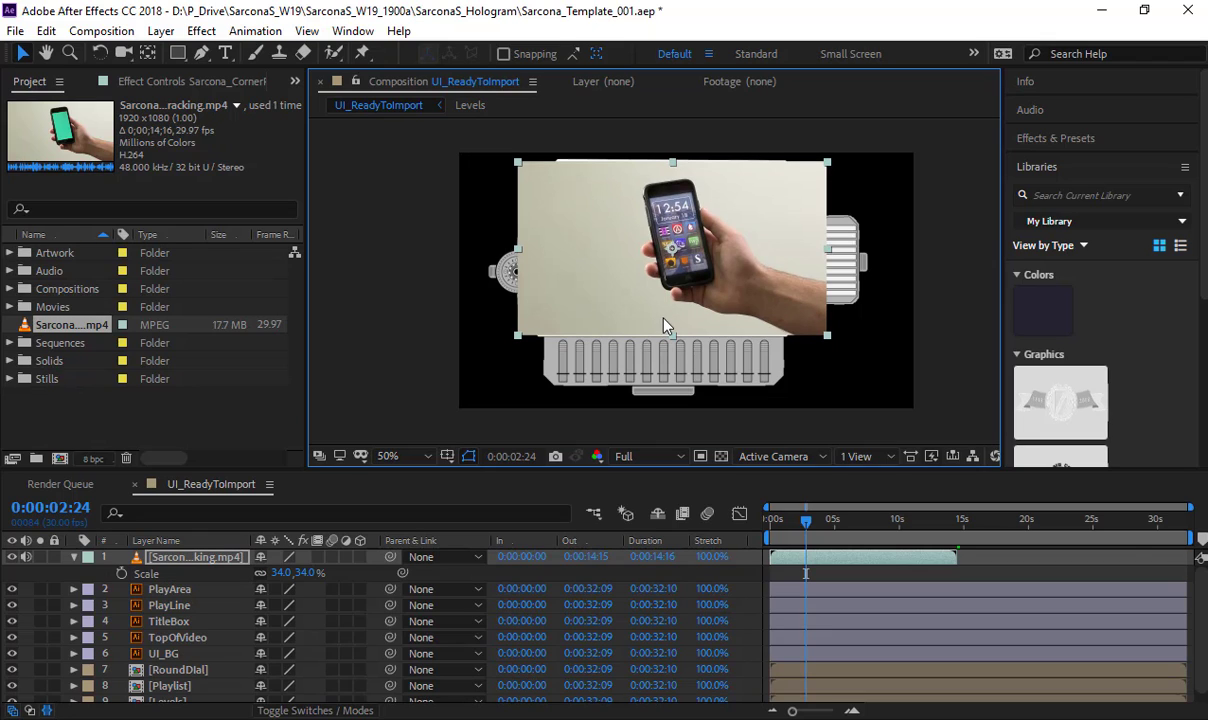
click(74, 557)
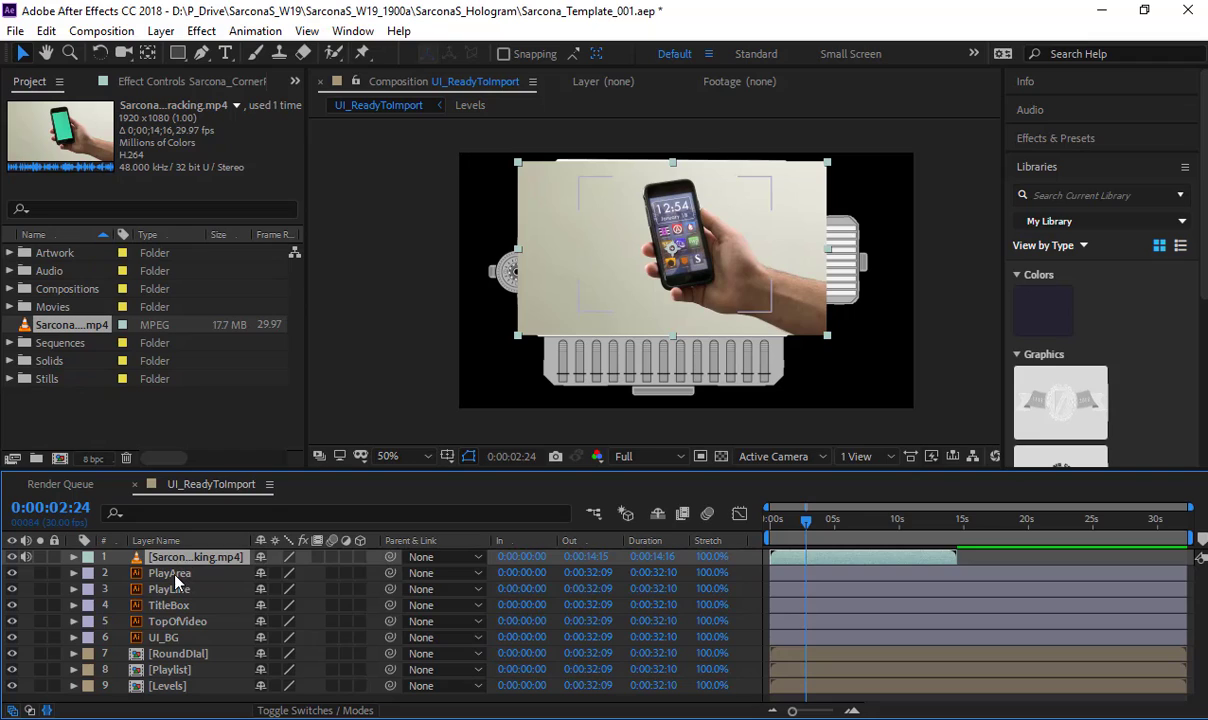
Step: Temporarily hide the video and PlayArea layers to check the shape PlayArea covers, restoring both layers' visibility
click(175, 573)
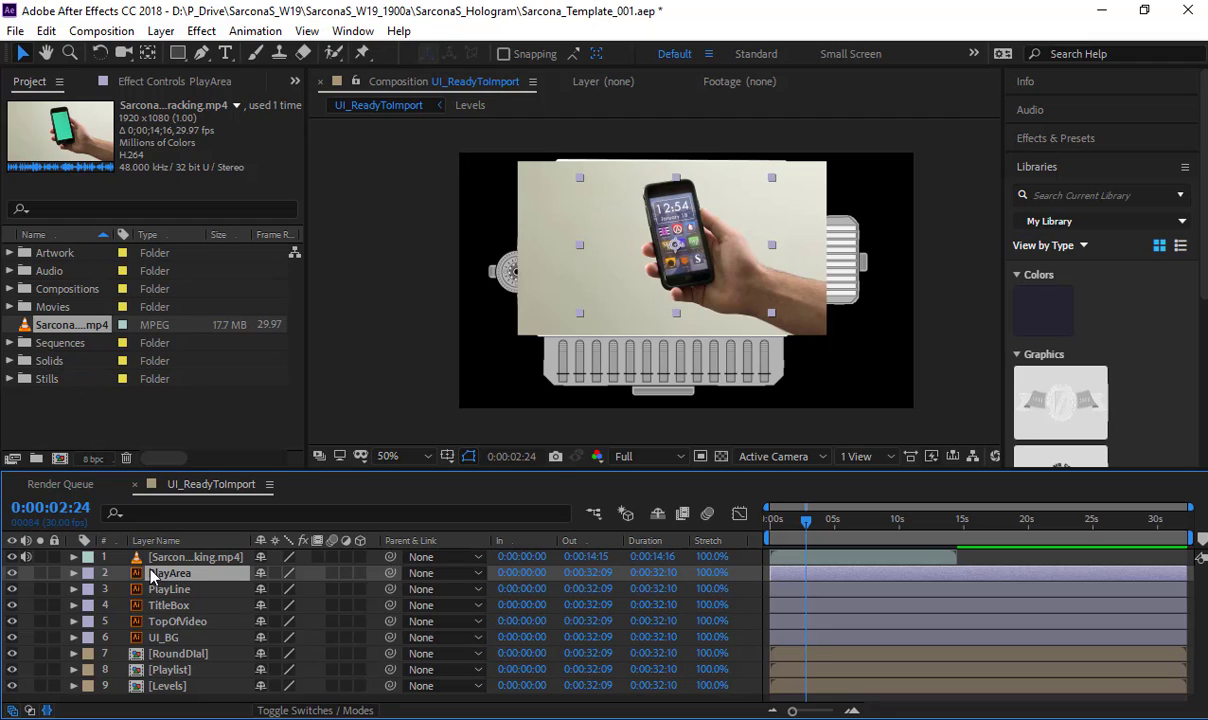
click(12, 557)
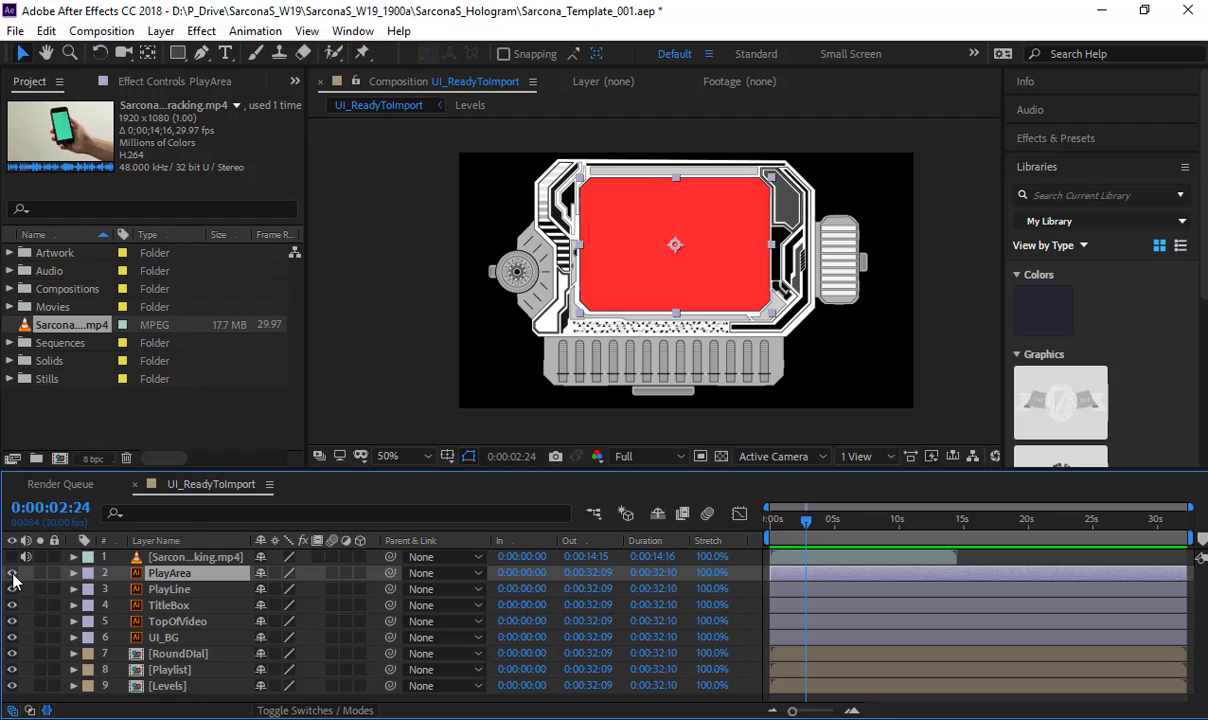
click(12, 573)
click(12, 575)
click(12, 575)
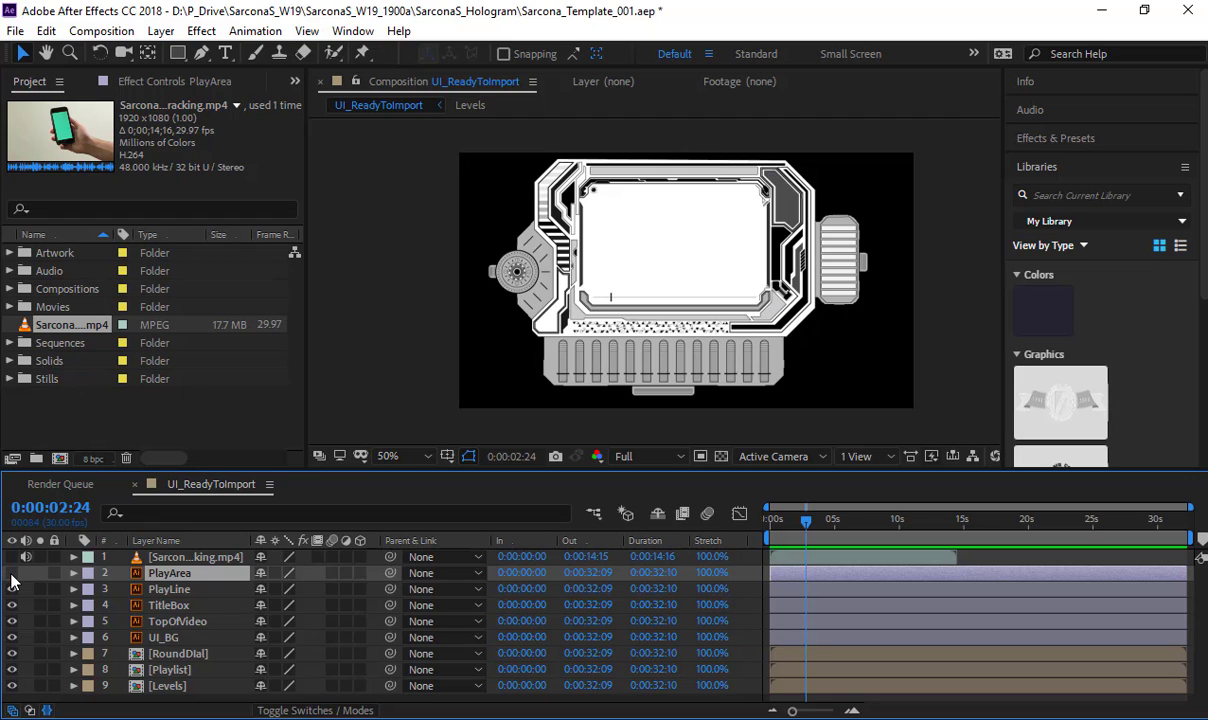
click(12, 573)
click(12, 557)
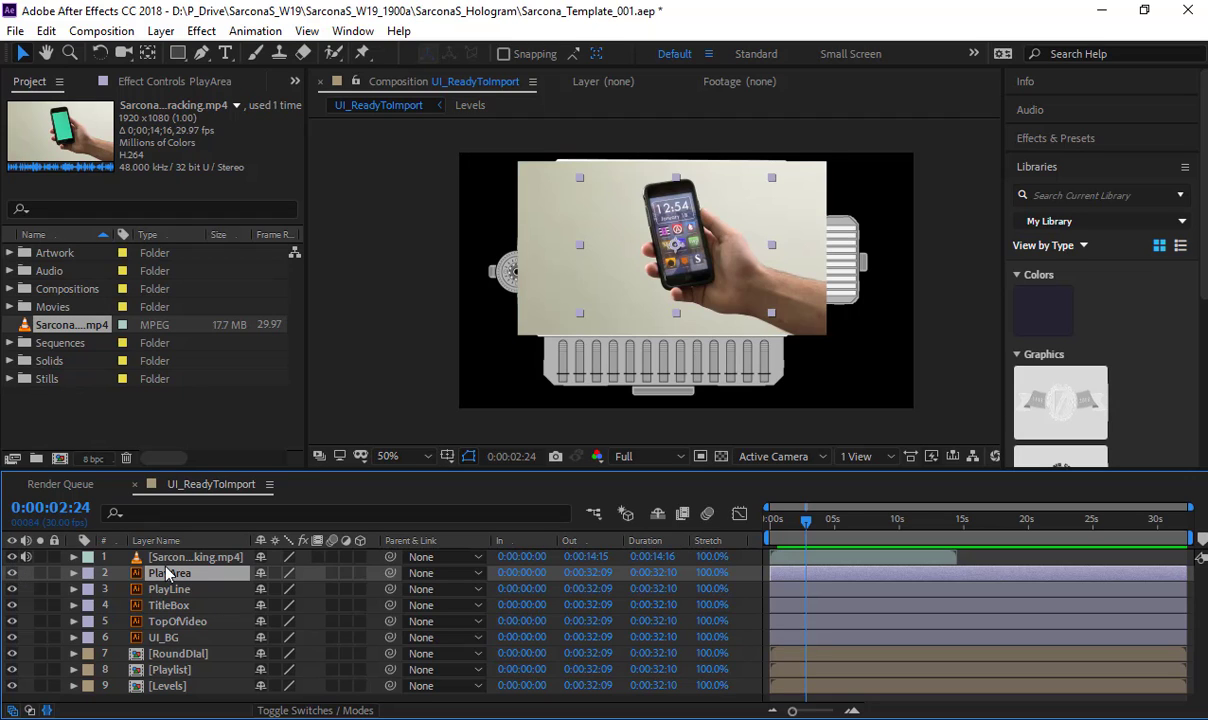
Step: Move the CornerPinTracking video directly below PlayArea and set its track matte to Alpha Matte "PlayArea"
drag(185, 557, 190, 592)
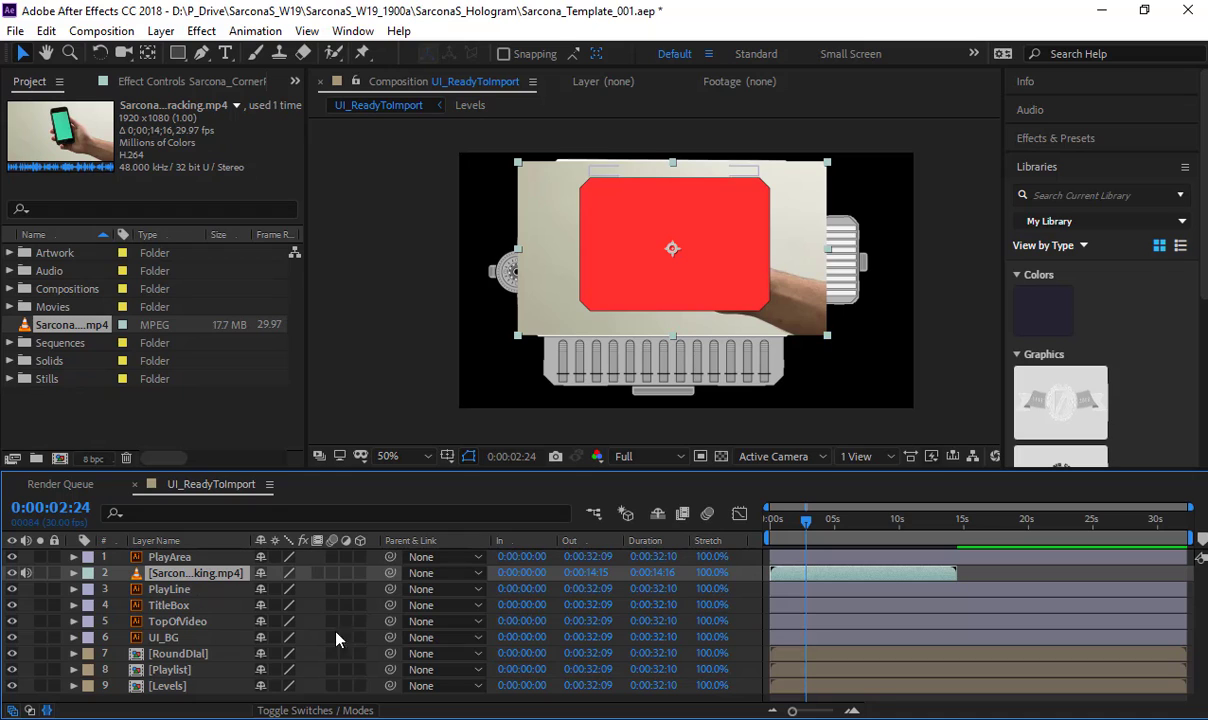
click(335, 710)
click(364, 573)
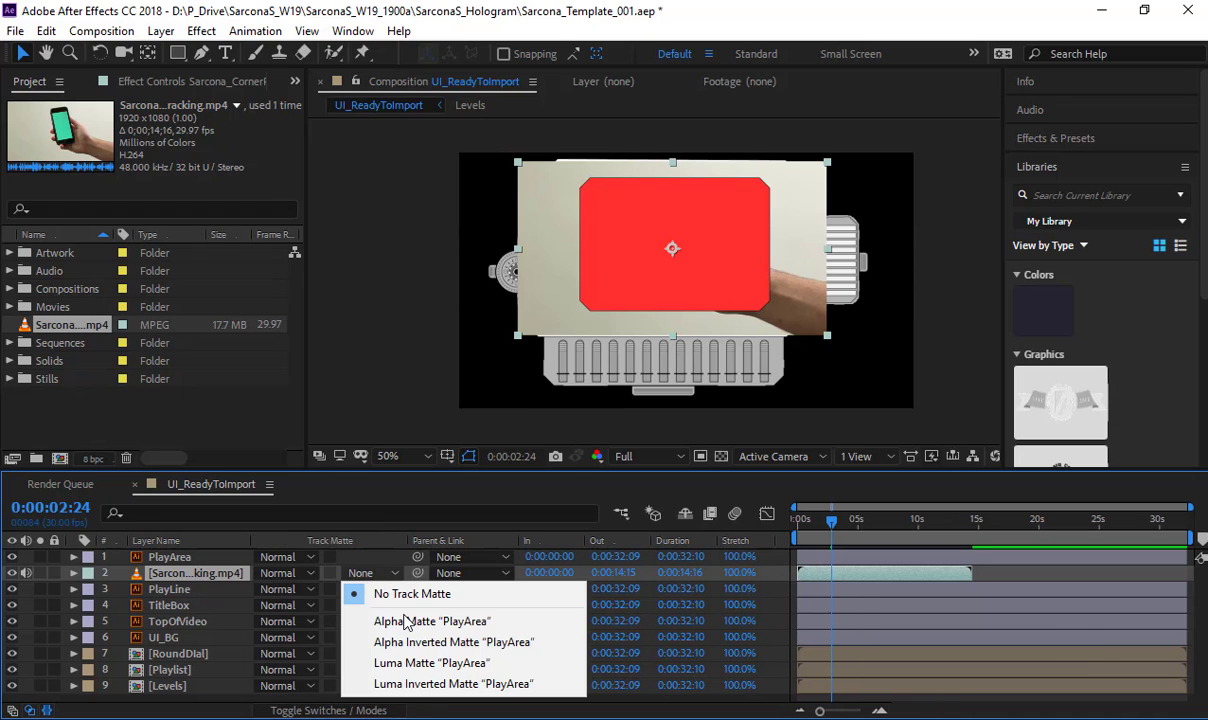
click(402, 621)
click(462, 313)
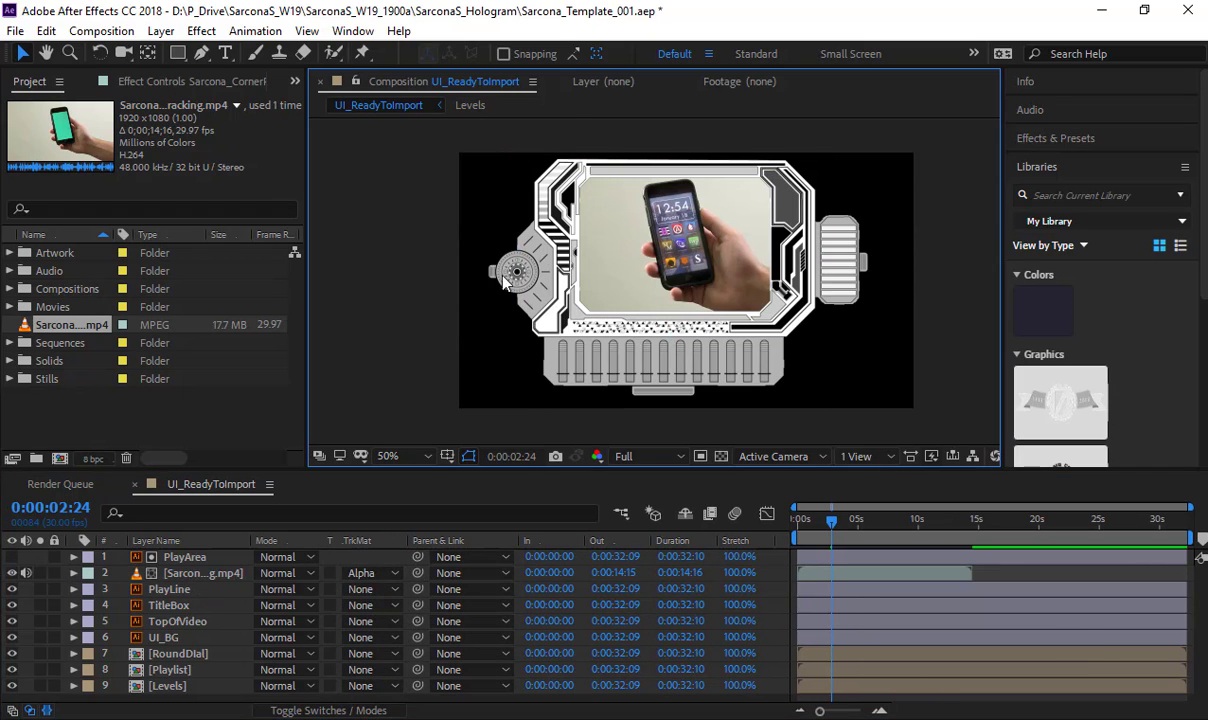
Step: Move the PlayLine, TitleBox and TopOfVideo layers above PlayArea and the matted video in the layer stack
key(period)
mouse_move(588, 306)
mouse_down()
mouse_move(604, 336)
mouse_move(596, 296)
mouse_up()
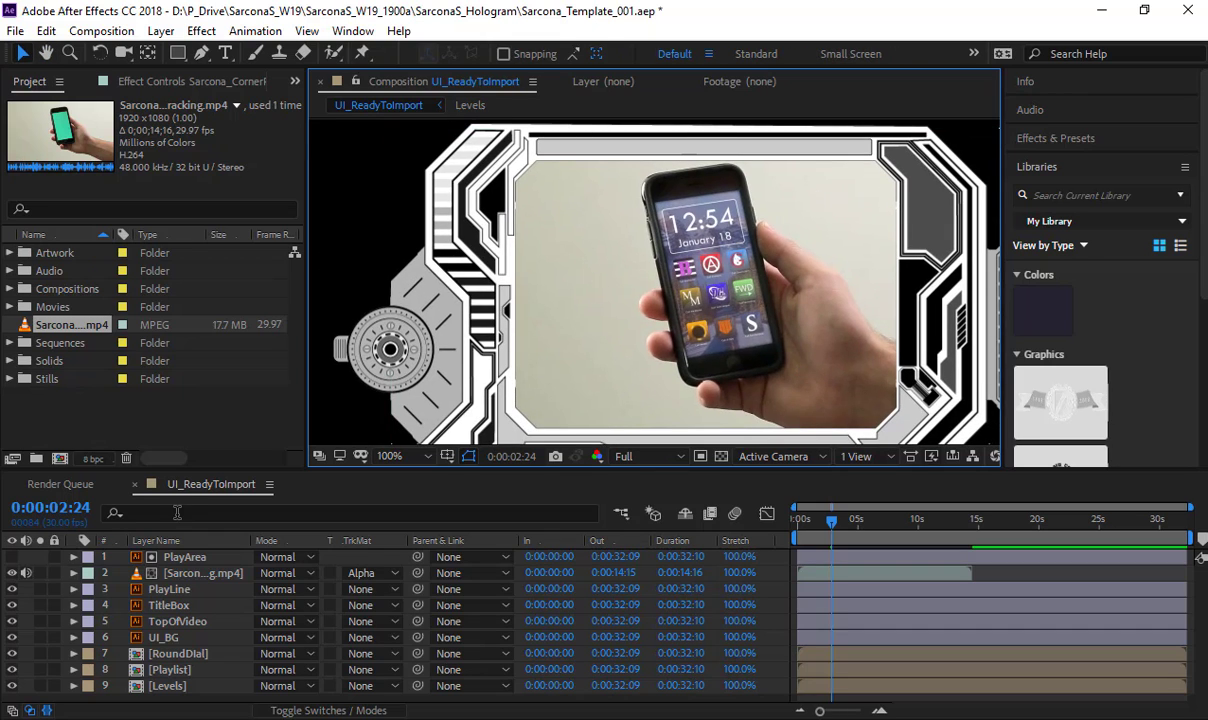
click(159, 589)
drag(159, 589, 170, 550)
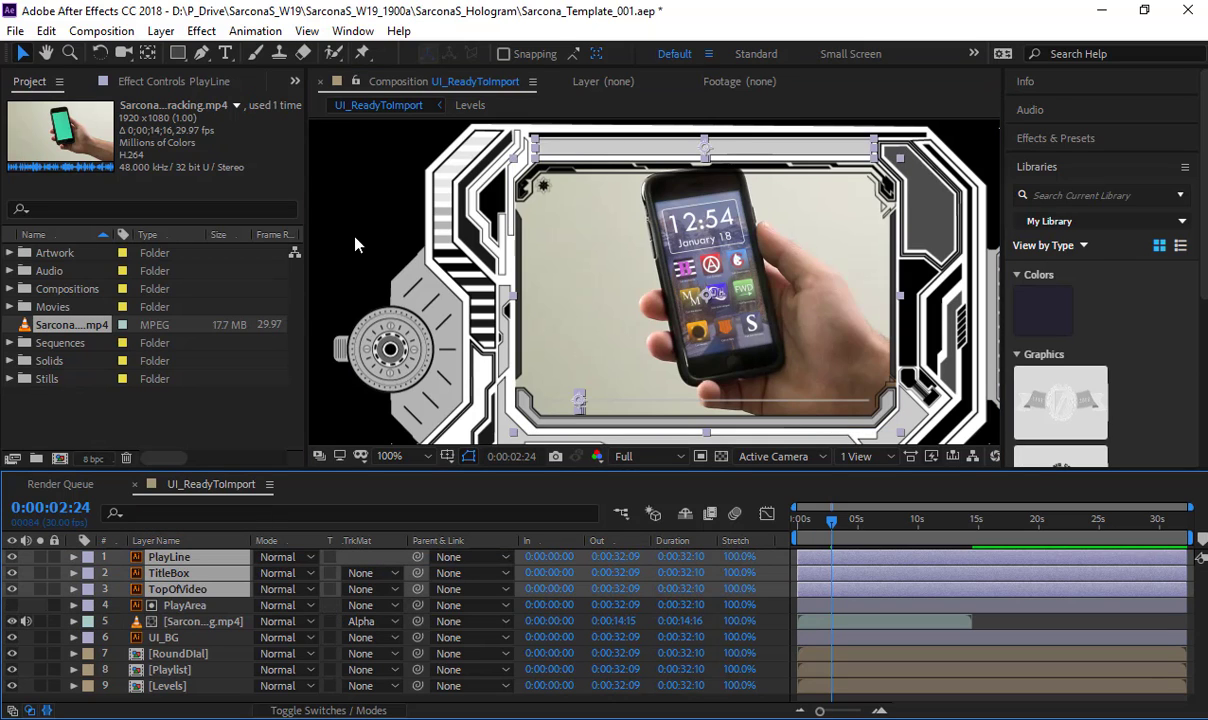
click(397, 207)
drag(602, 193, 615, 180)
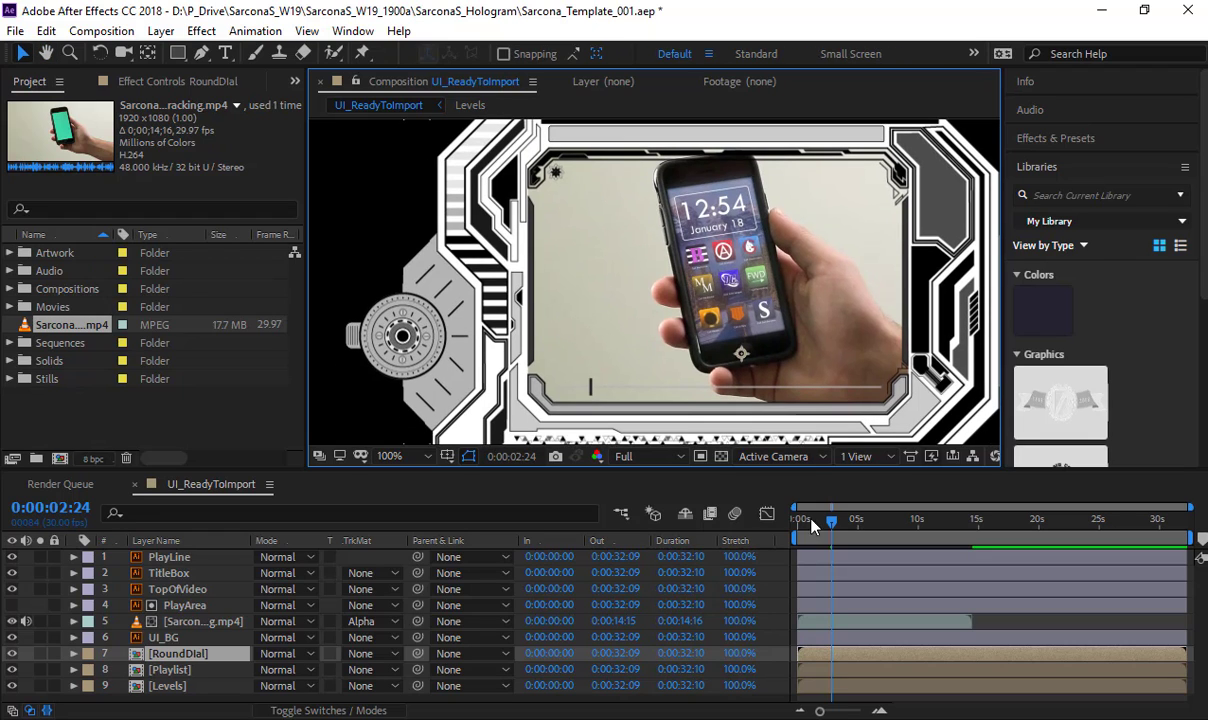
Step: Reveal the PlayLine layer's Position and set its first keyframe at 0:00:04:24
drag(843, 537, 869, 537)
drag(888, 540, 786, 557)
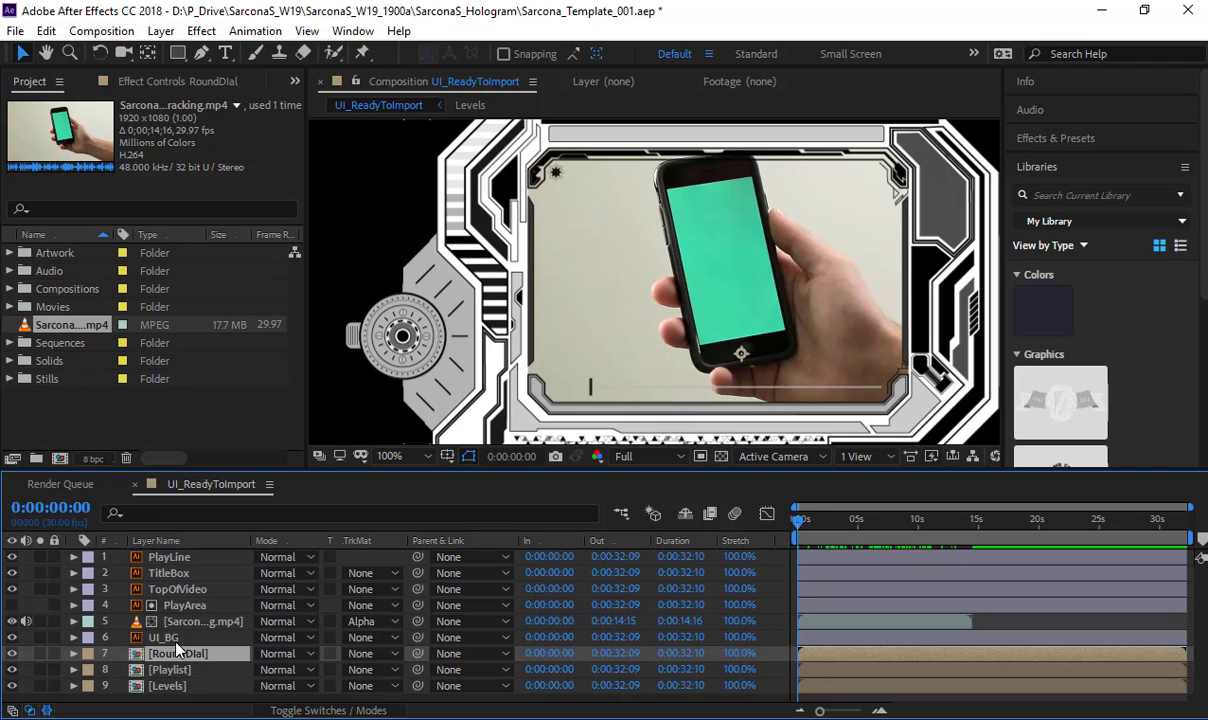
click(169, 562)
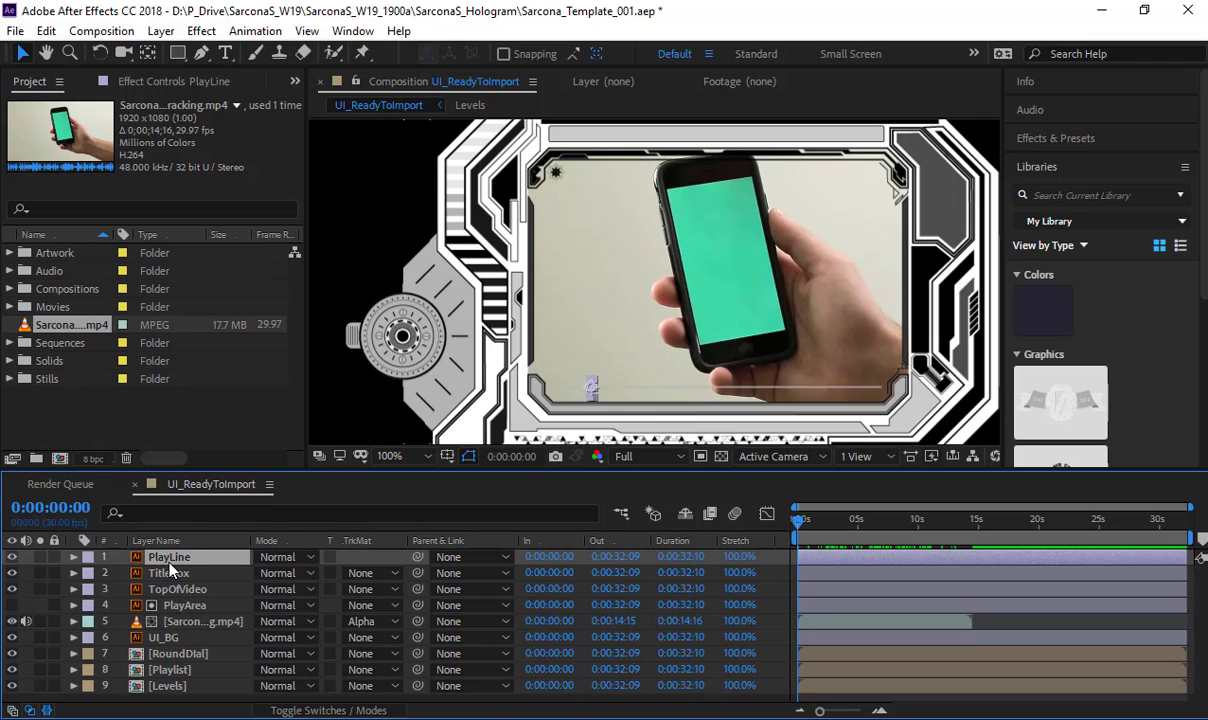
key(p)
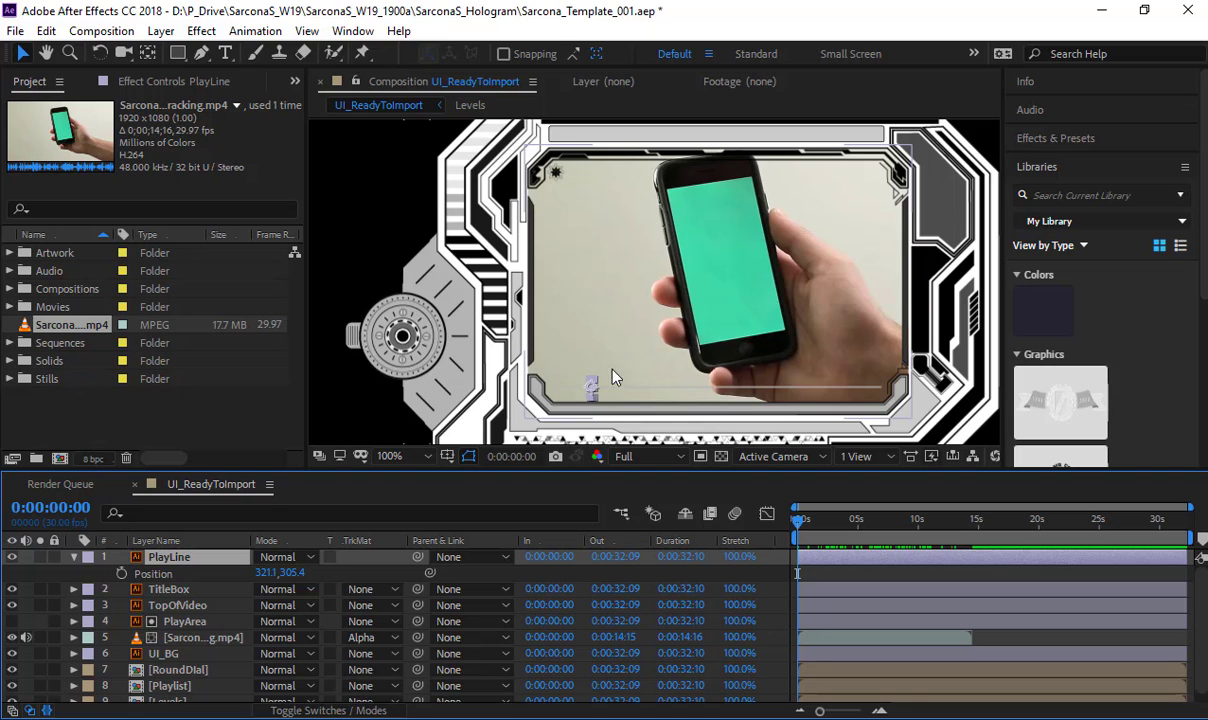
scroll(625, 291, up, 2)
scroll(648, 274, up, 2)
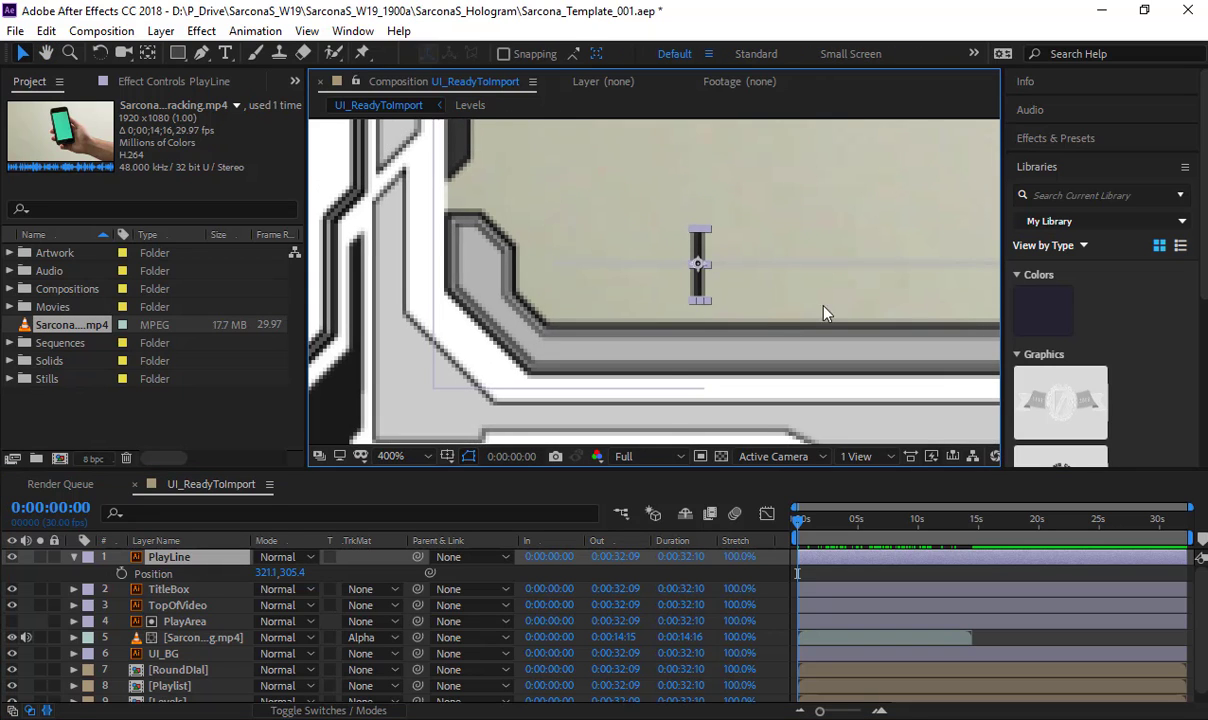
drag(811, 530, 855, 527)
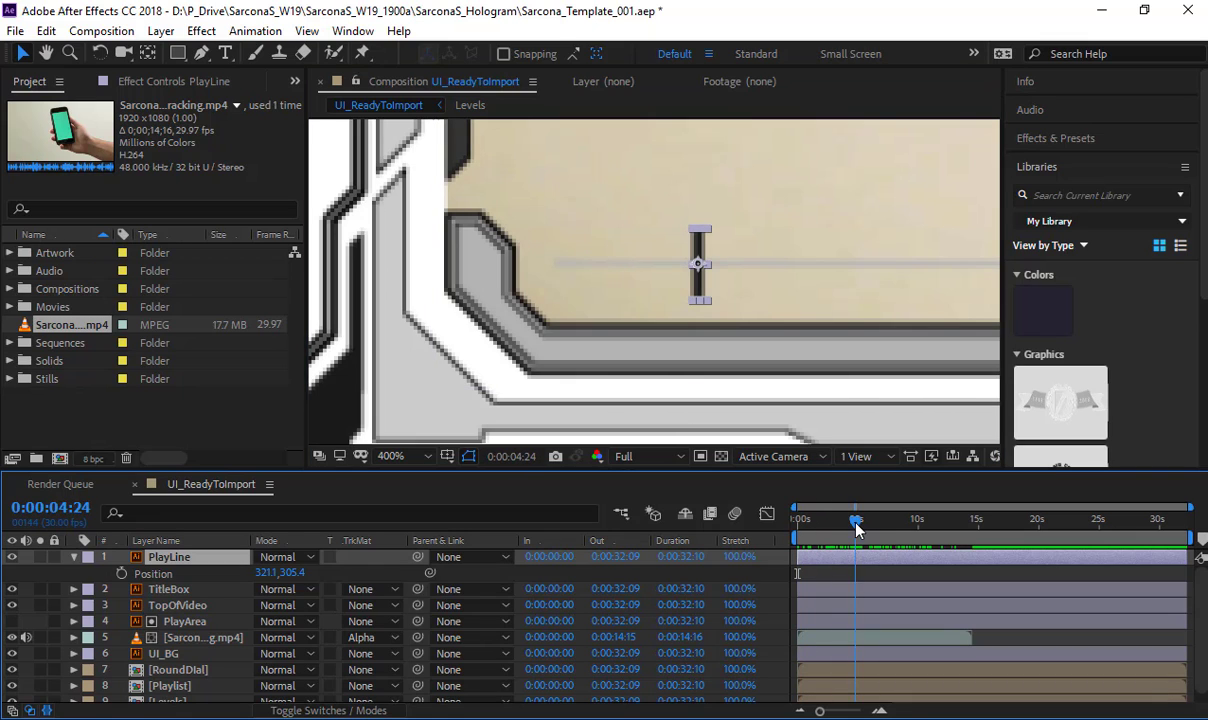
click(121, 573)
Step: At 0:00:20:00, move the PlayLine marker along the playback bar to Position about 540.1, 305.4, keeping it horizontal
drag(906, 532, 1038, 530)
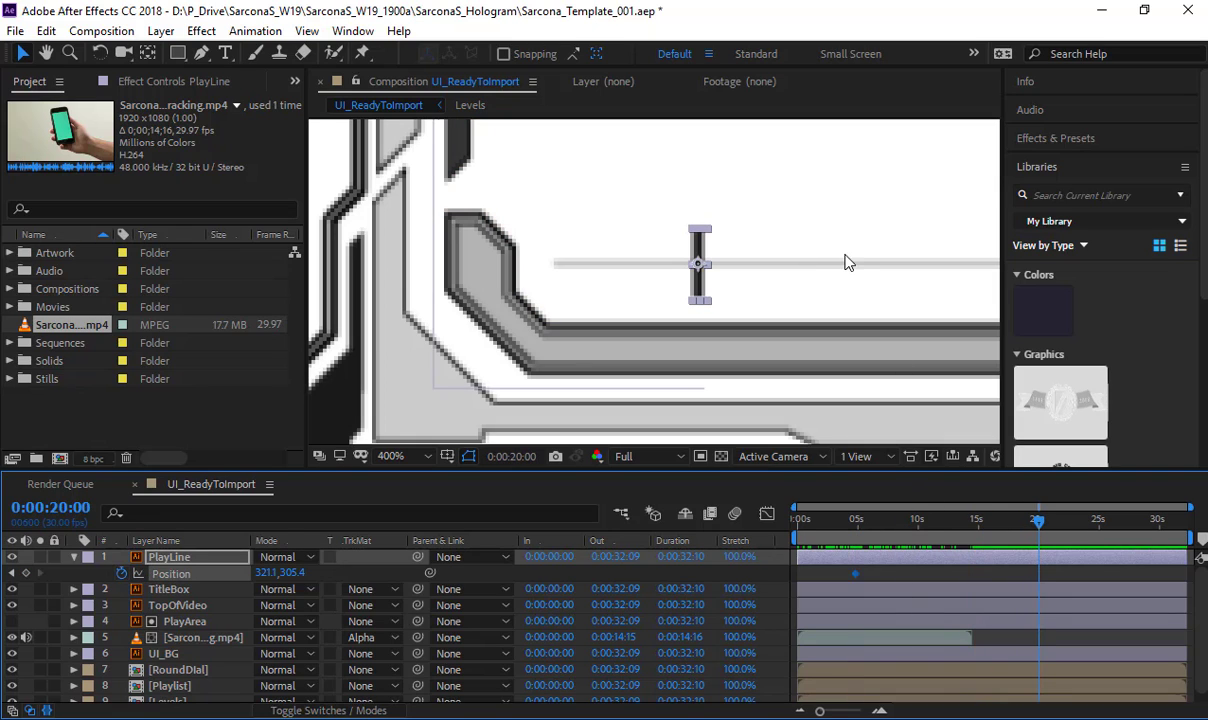
scroll(842, 262, down, 2)
scroll(710, 285, up, 2)
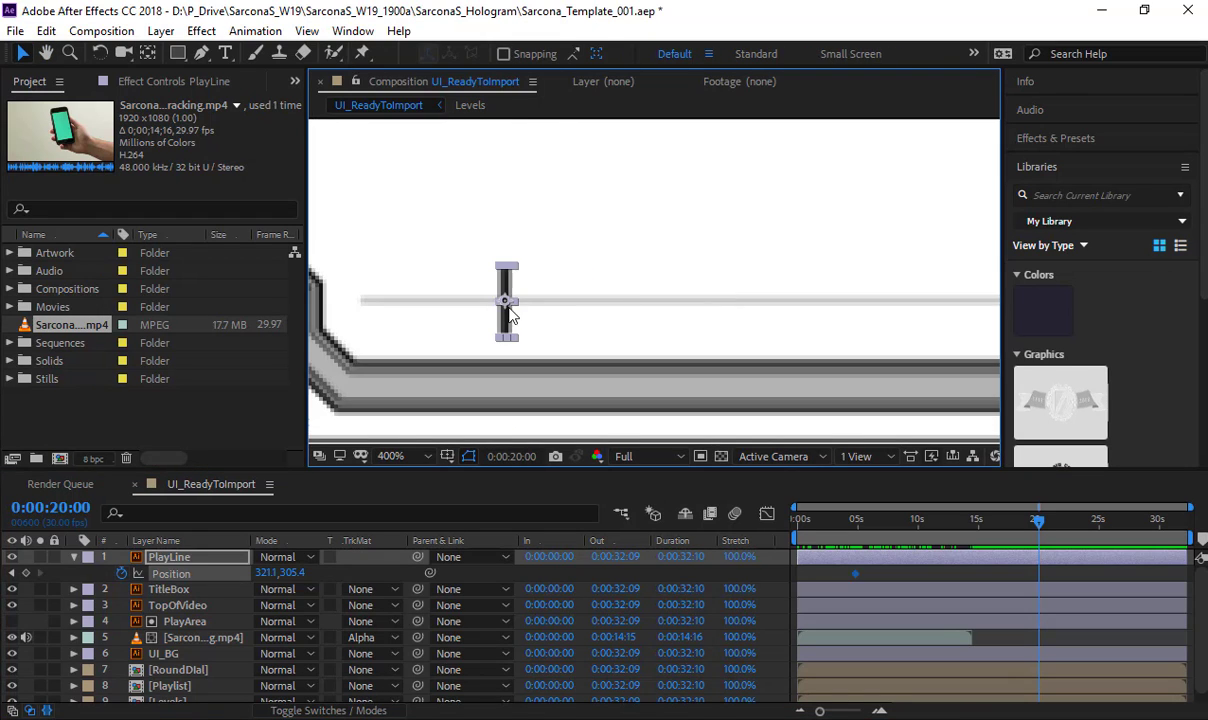
mouse_move(507, 300)
mouse_down()
mouse_move(946, 305)
mouse_move(527, 296)
mouse_up()
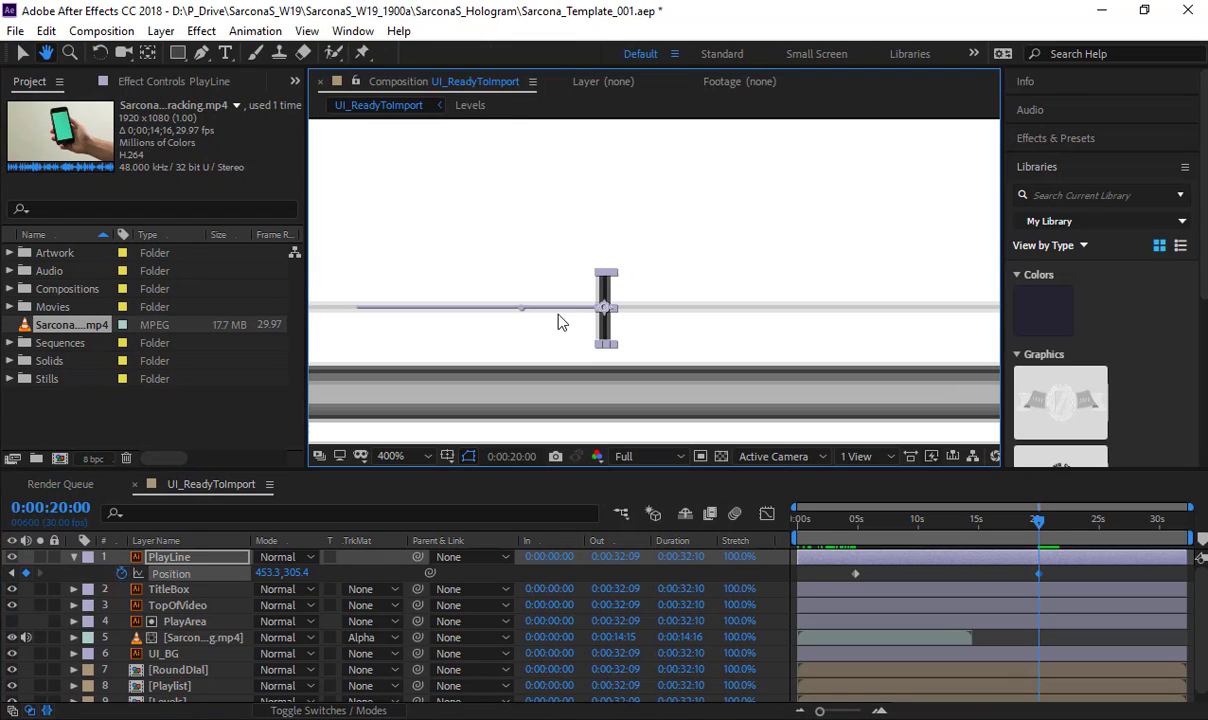
drag(610, 314, 938, 316)
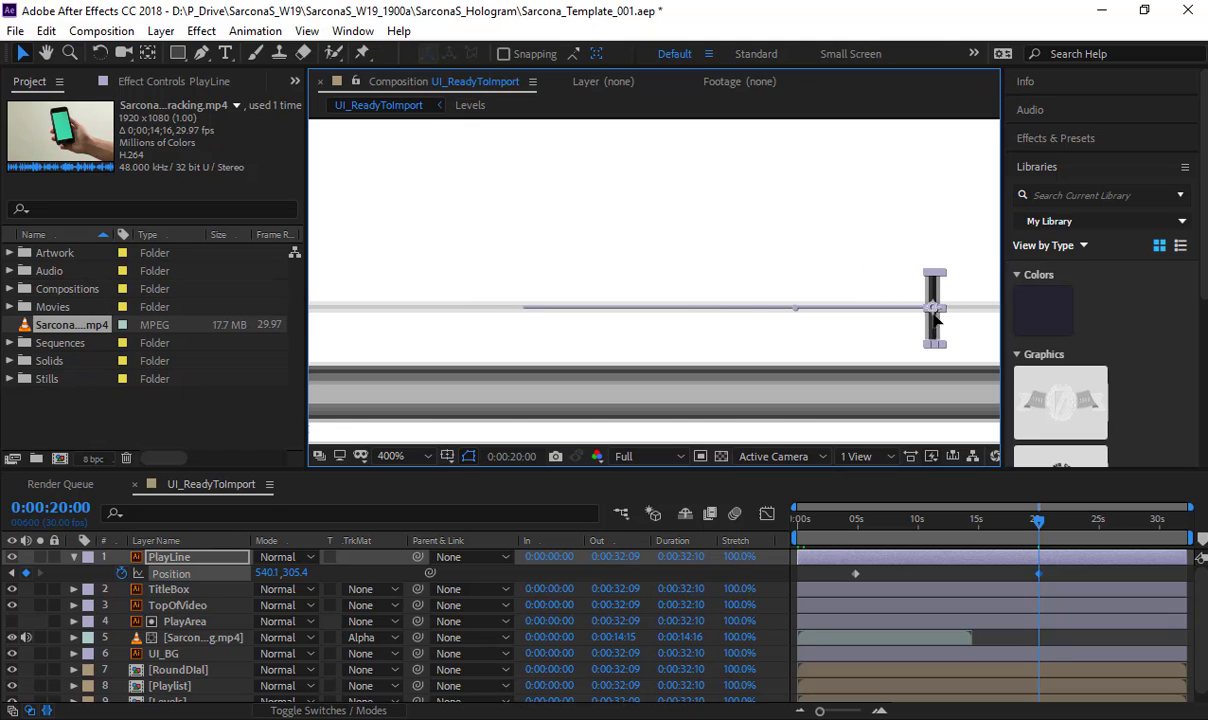
key(comma)
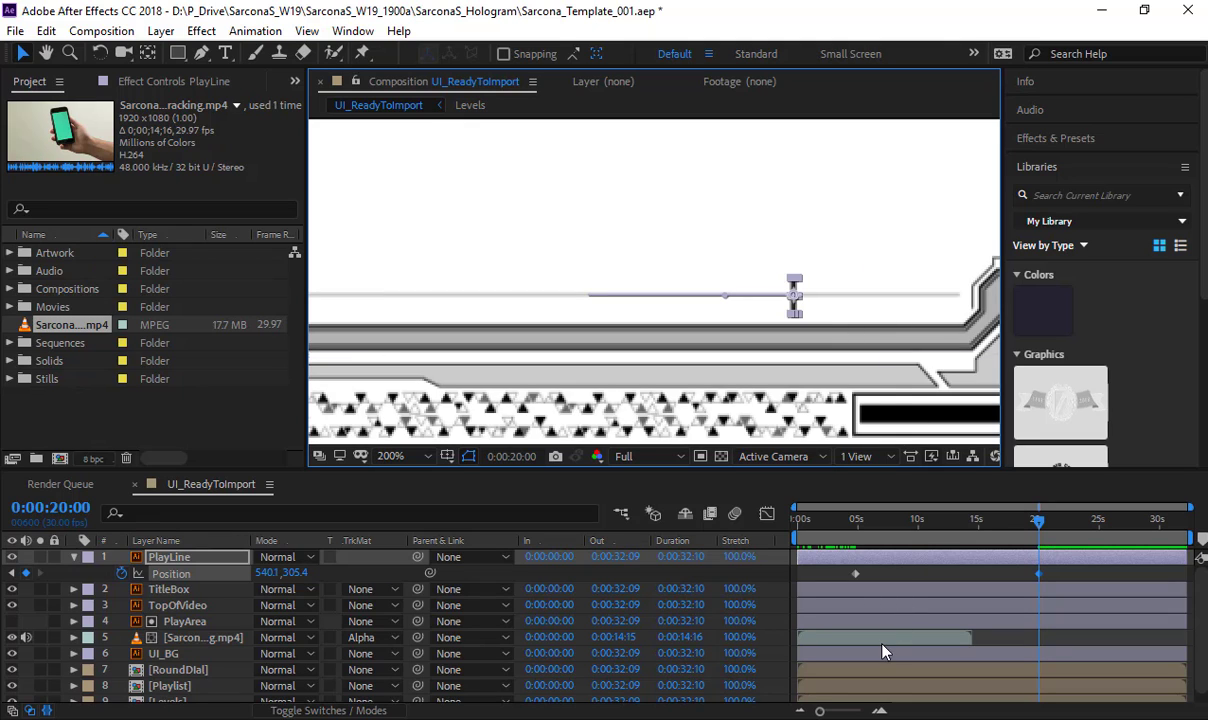
Step: Shift the video to start at 0:00:04:26 and move PlayLine's second Position keyframe to the video's end at 0:00:19:11
drag(882, 641, 938, 641)
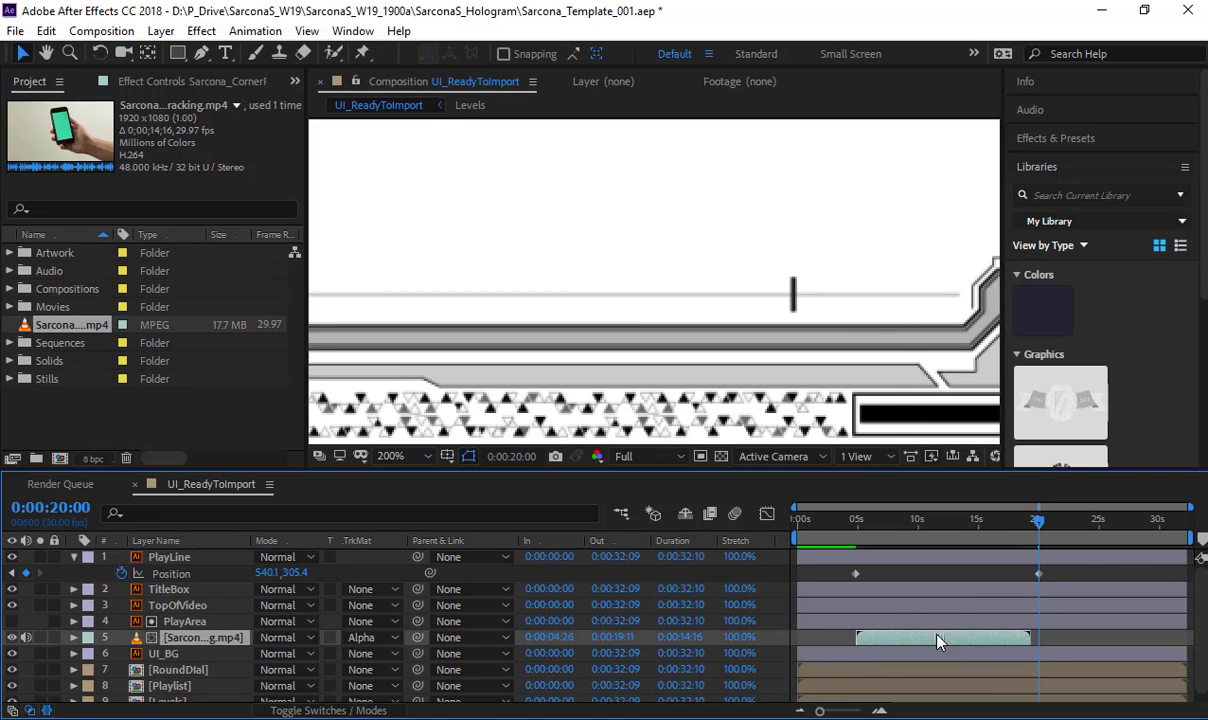
click(856, 519)
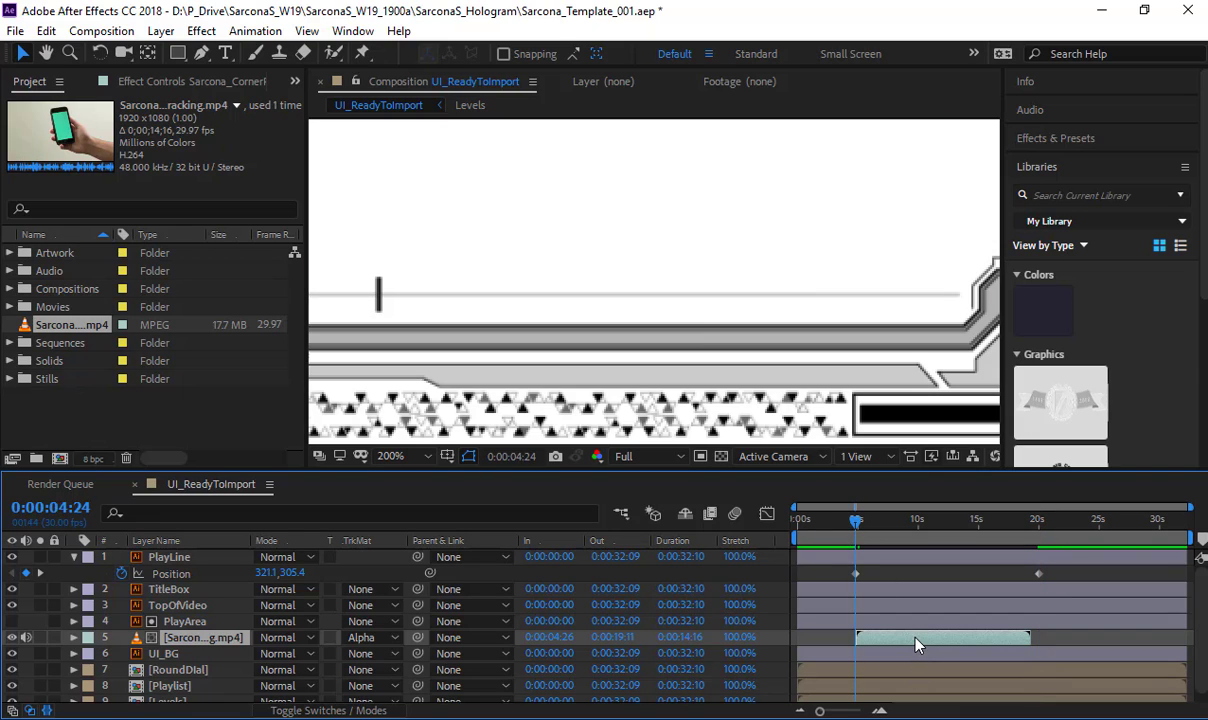
drag(1058, 527, 1030, 528)
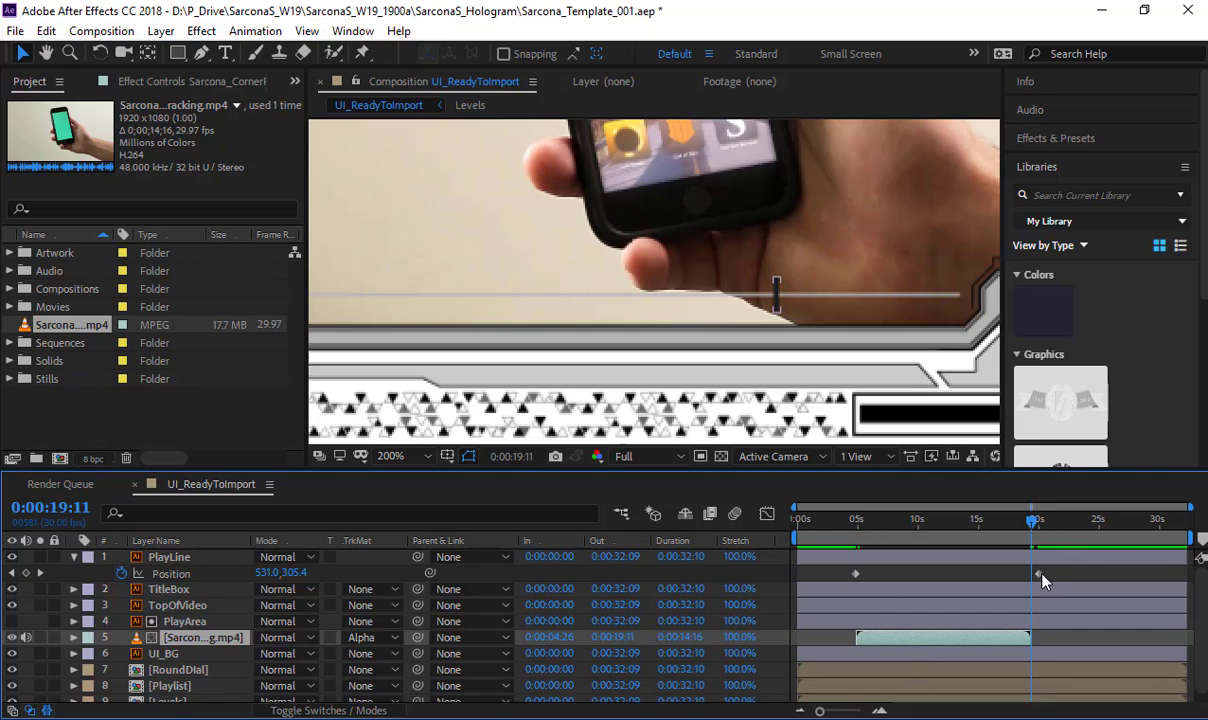
drag(1039, 574, 1037, 580)
scroll(789, 313, down, 2)
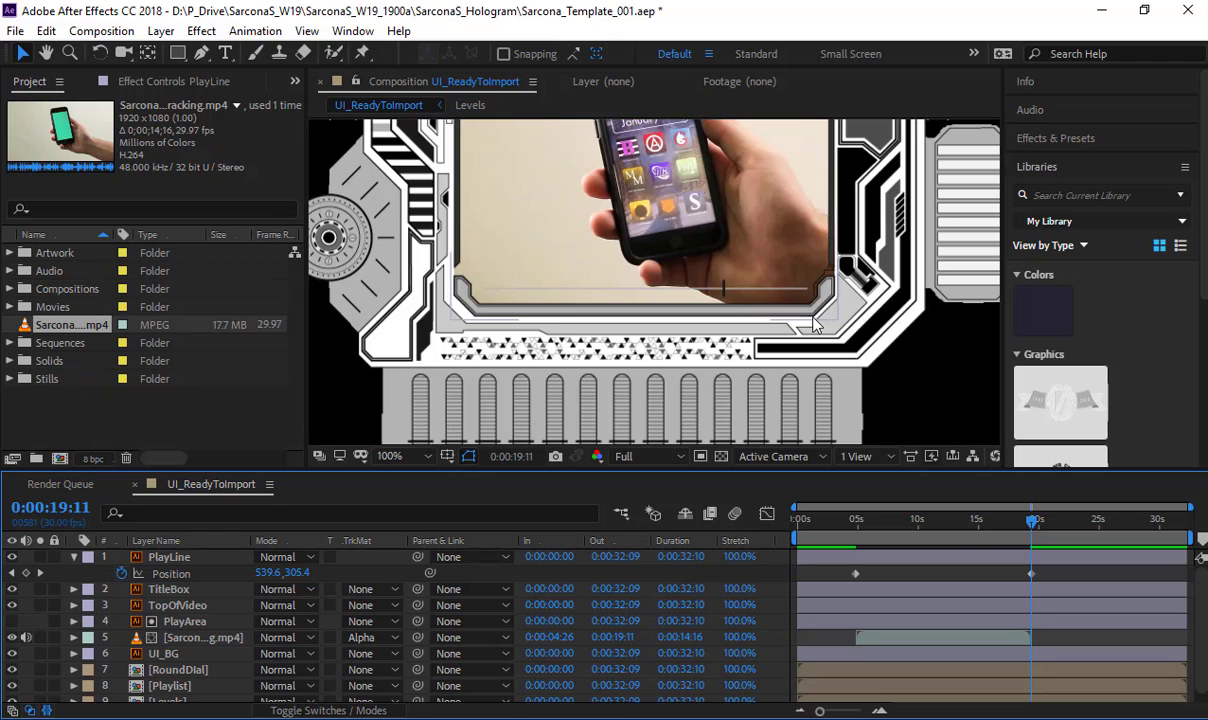
scroll(789, 313, up, 2)
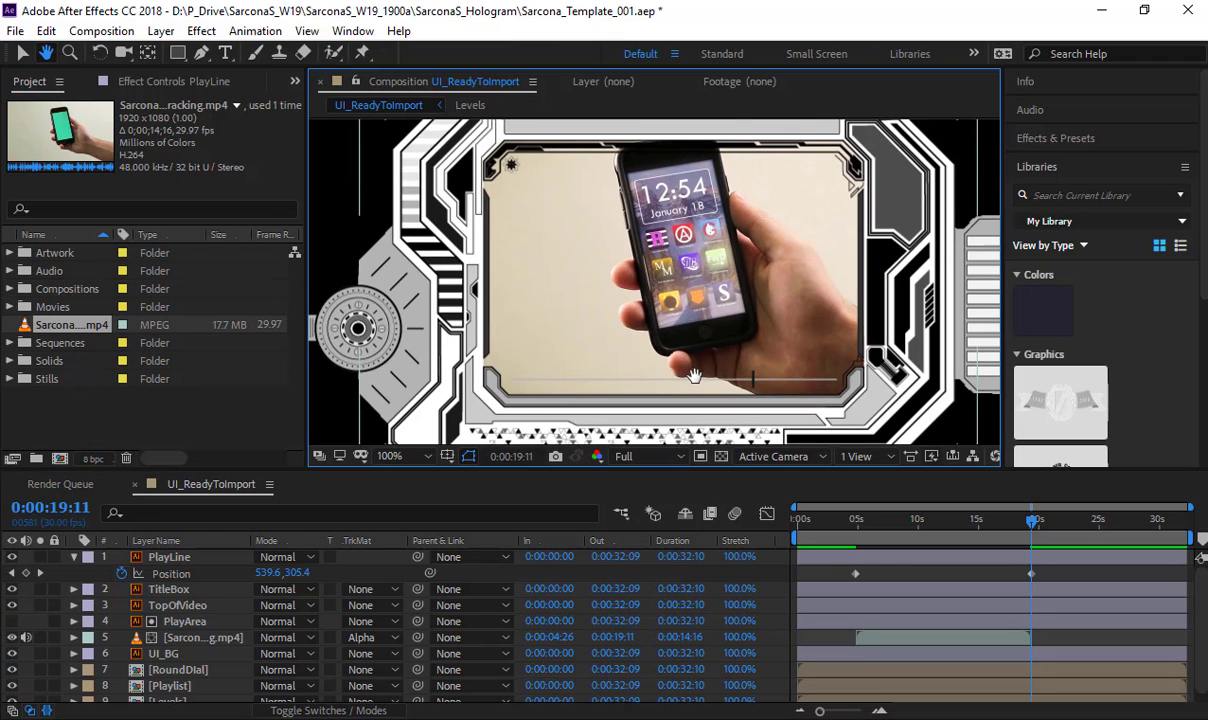
Step: Select both PlayLine Position keyframes and preview the marker's motion together with the video from 0:00:03:09
drag(829, 581, 1108, 577)
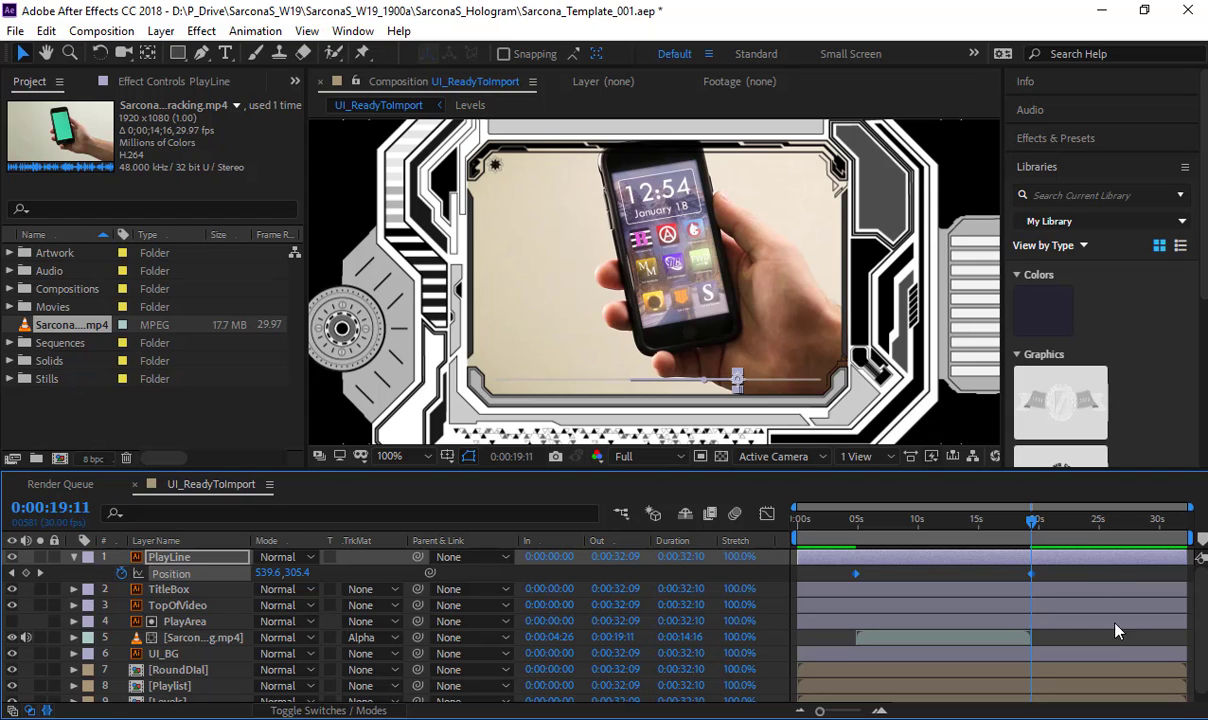
click(840, 528)
key(space)
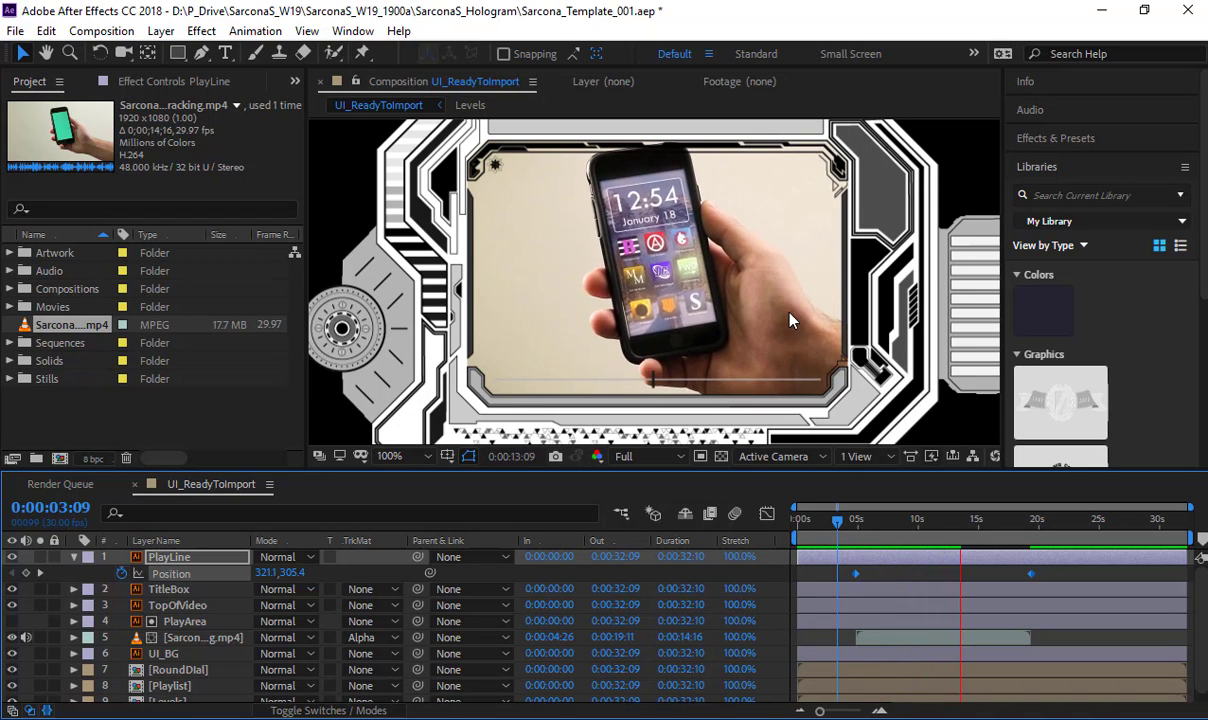
key(space)
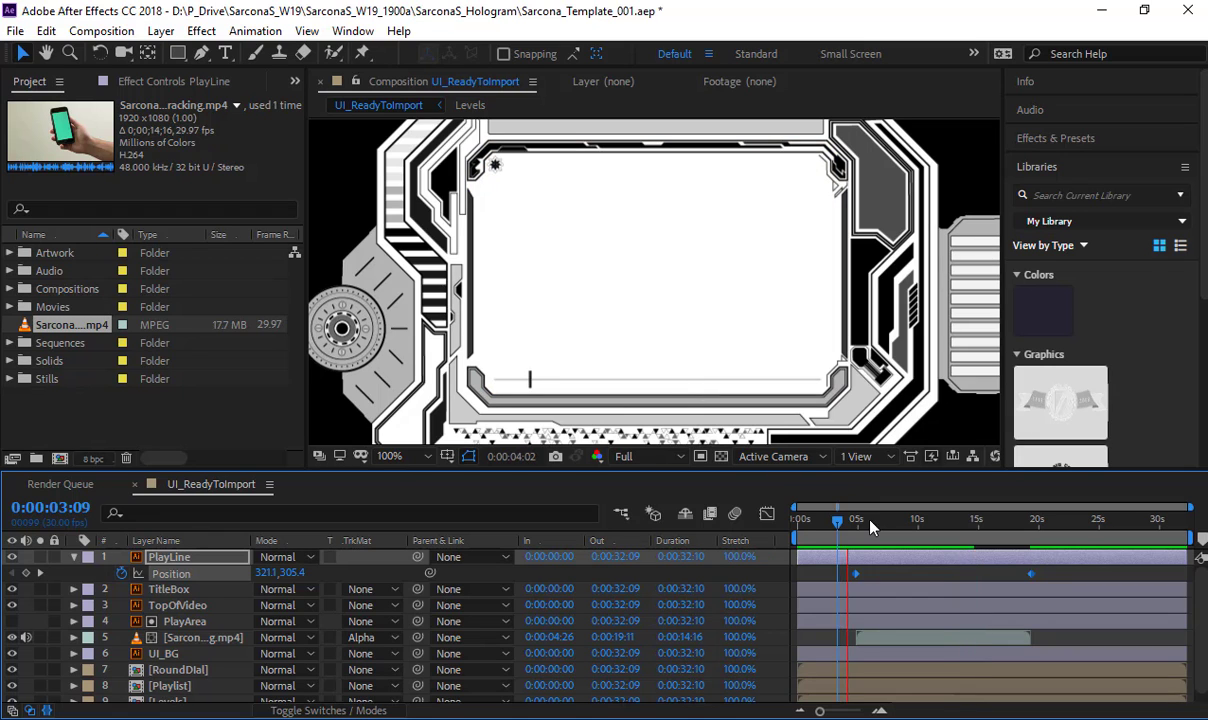
Step: Try motion blur on the moving PlayLine marker, enabling it for the layer and the composition, and inspect the marker up close
drag(837, 519, 917, 520)
scroll(587, 380, up, 1)
drag(587, 380, 588, 256)
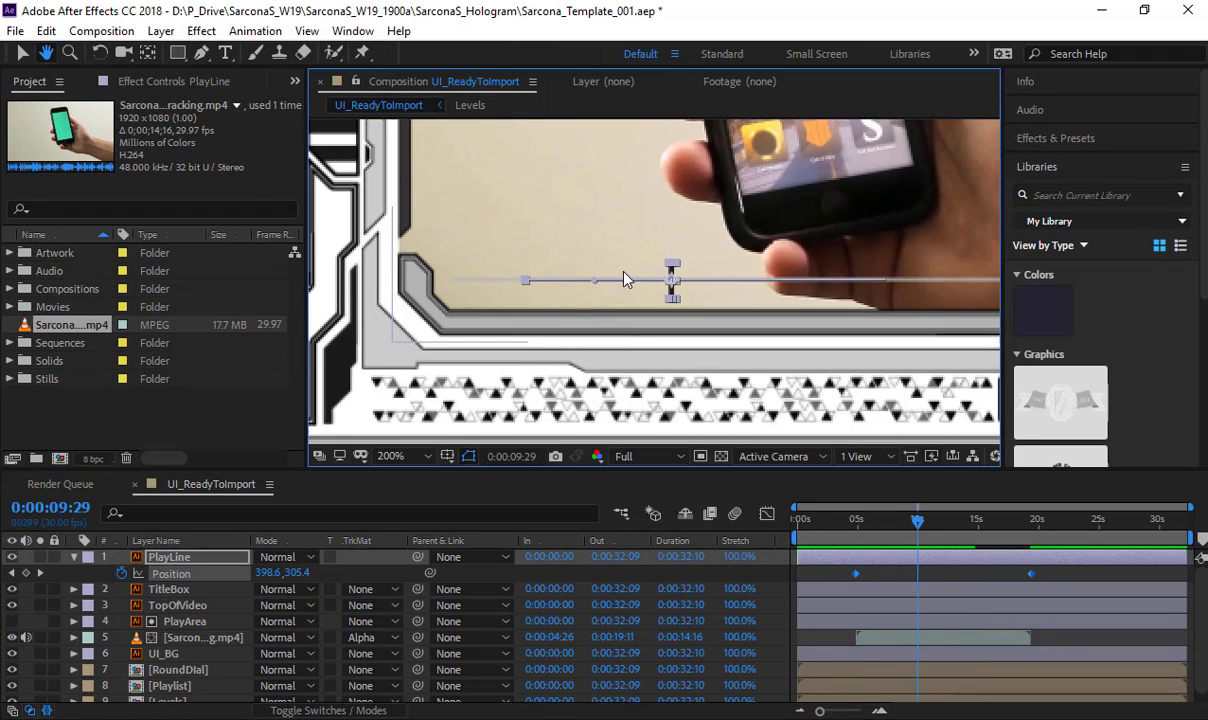
scroll(579, 300, up, 1)
drag(579, 300, 985, 228)
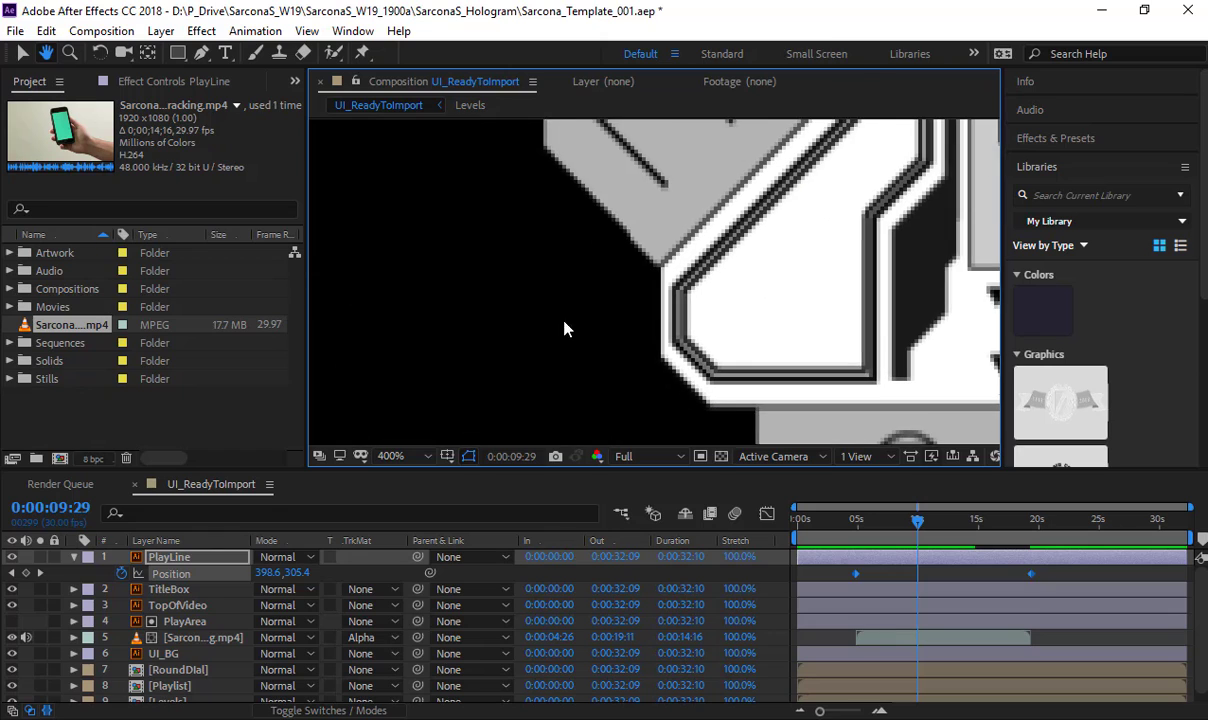
click(564, 322)
drag(830, 264, 430, 328)
drag(709, 294, 376, 349)
drag(745, 280, 458, 343)
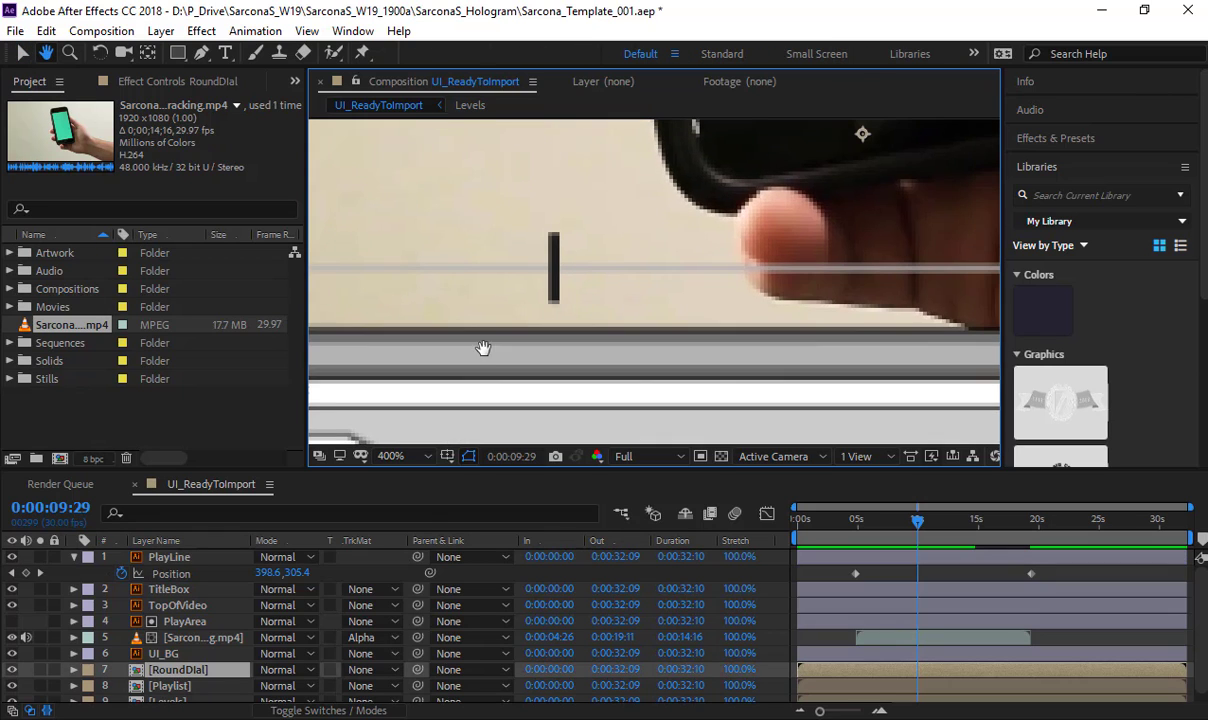
click(222, 560)
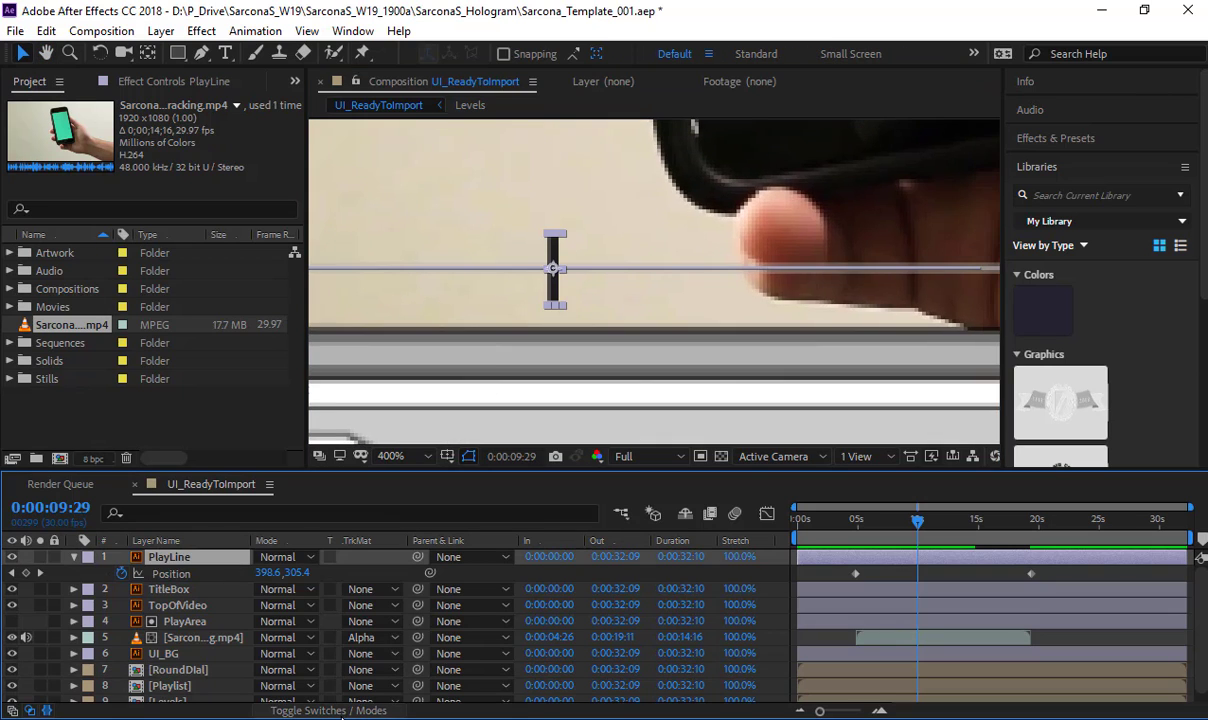
key(F4)
click(333, 557)
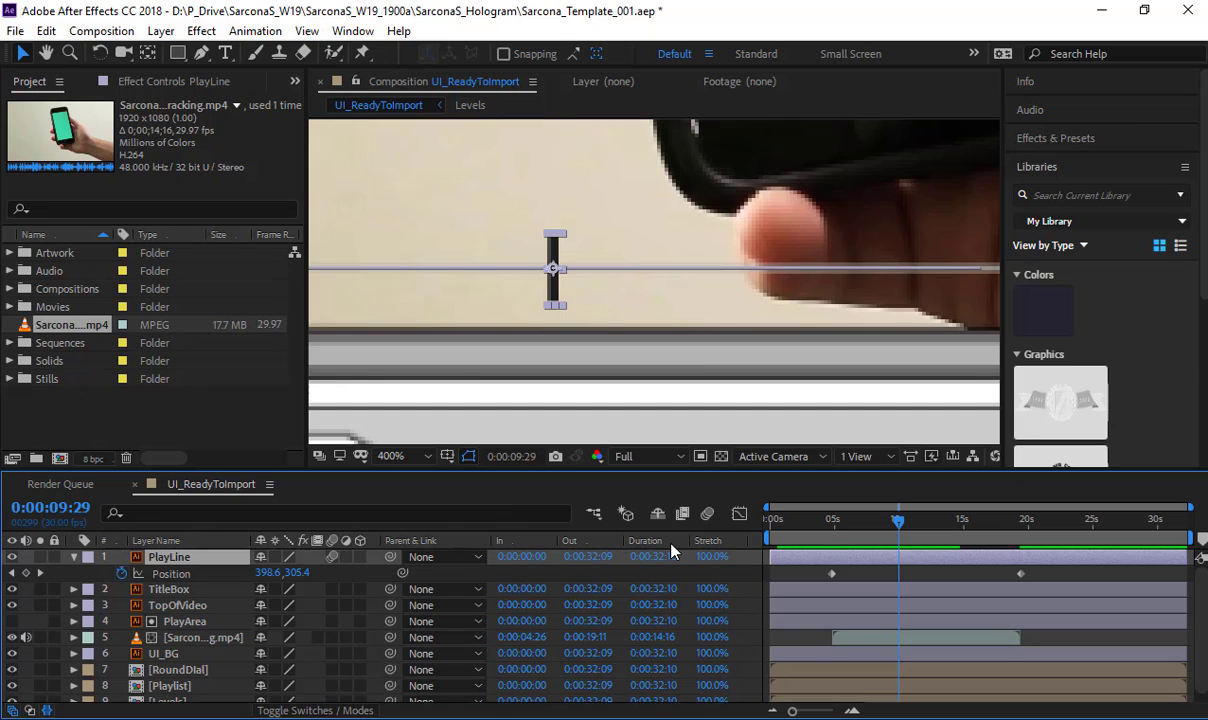
click(707, 513)
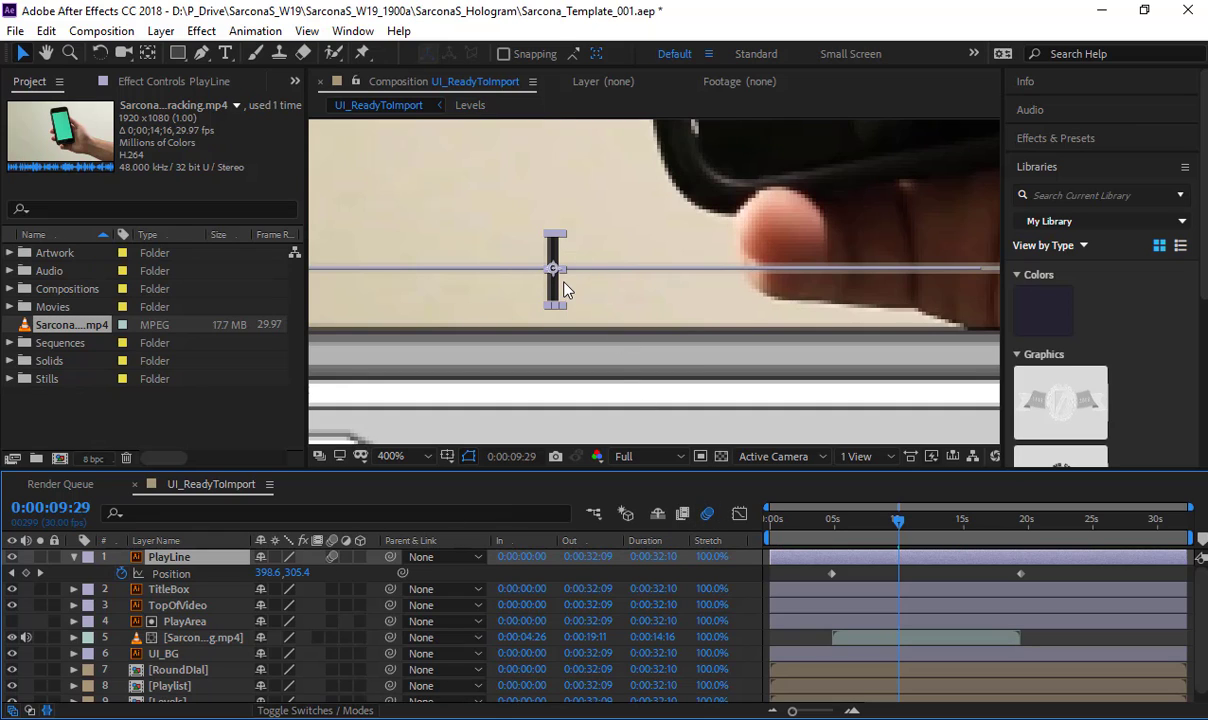
scroll(531, 265, up, 1)
drag(899, 531, 914, 526)
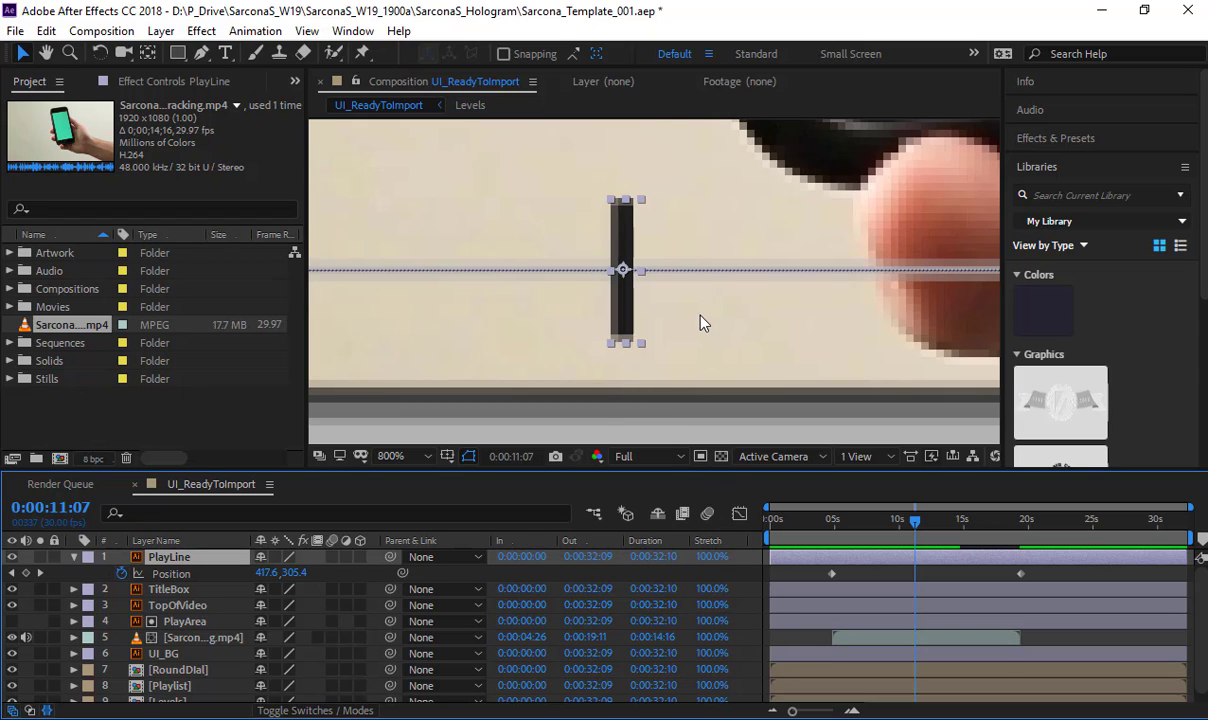
Step: Duplicate the PlayLine layer with the playhead at 0:00:04:27 and reveal the copy's Position keyframes
scroll(700, 322, down, 6)
click(669, 289)
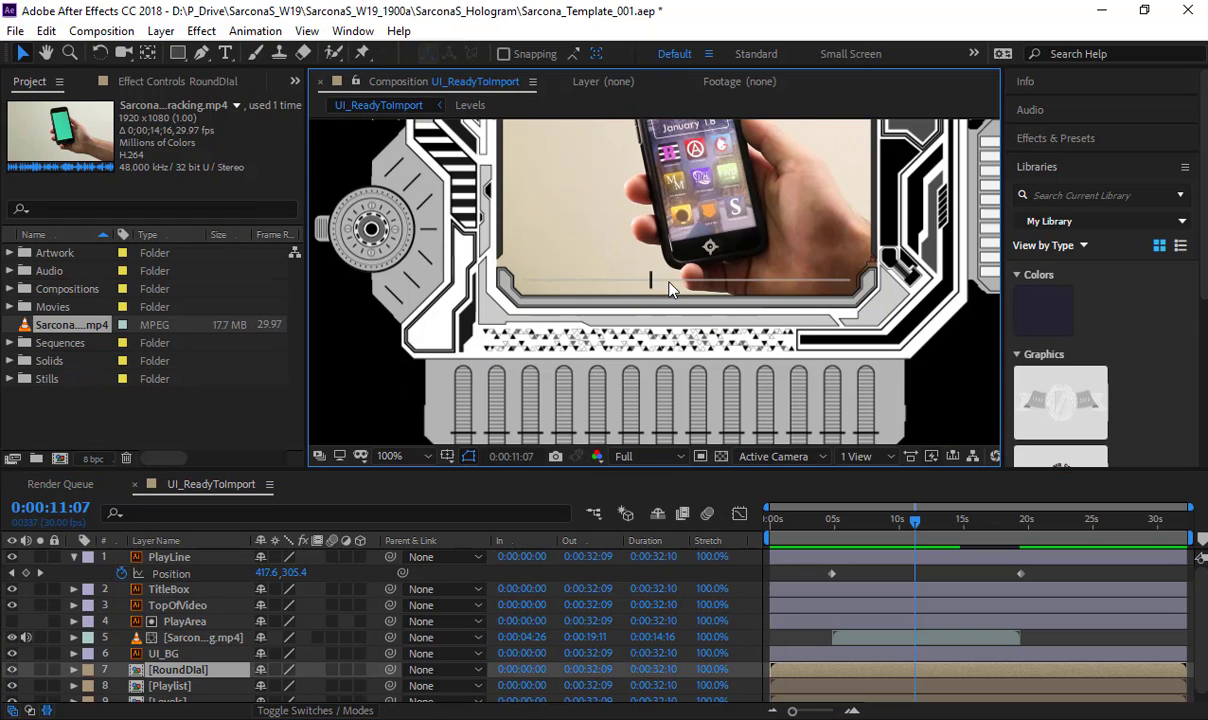
drag(865, 519, 834, 522)
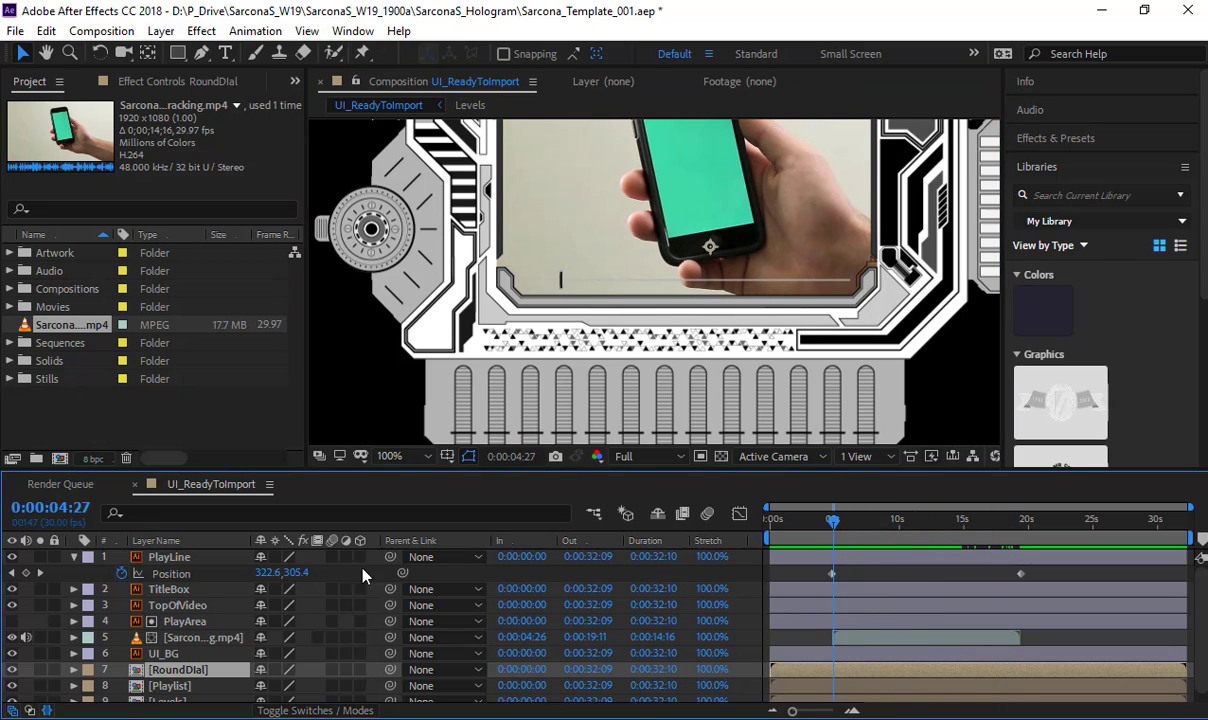
click(196, 565)
key(ctrl+d)
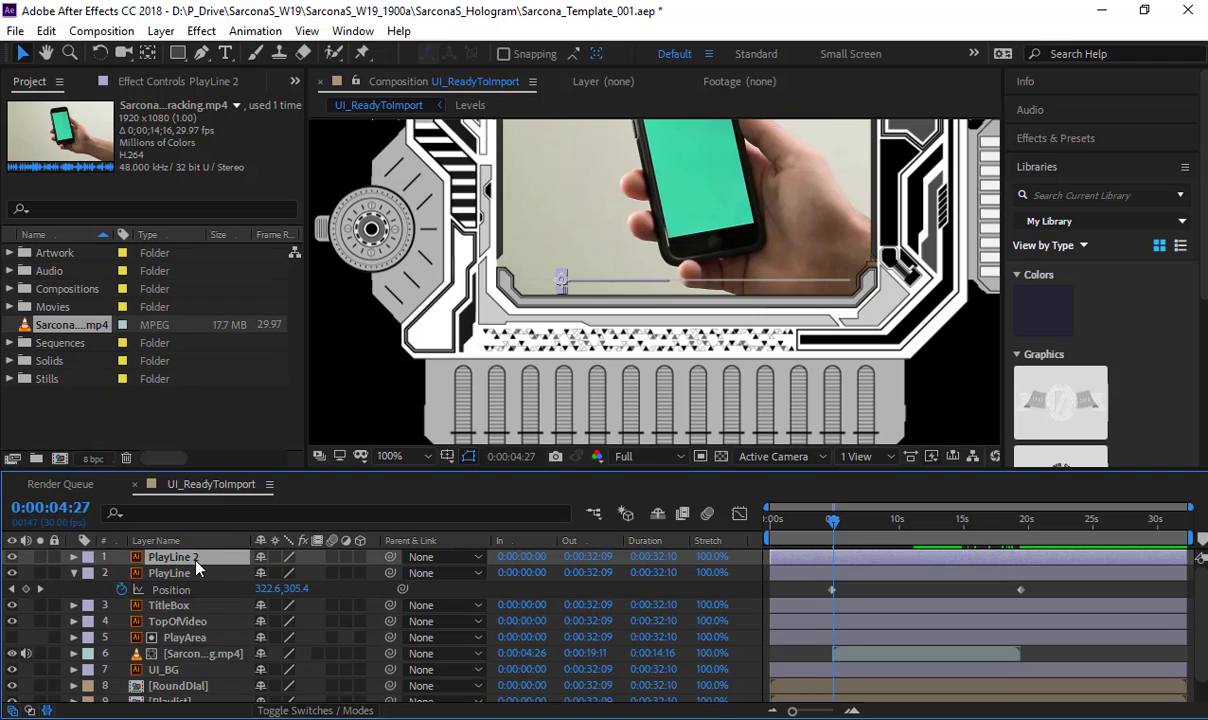
key(p)
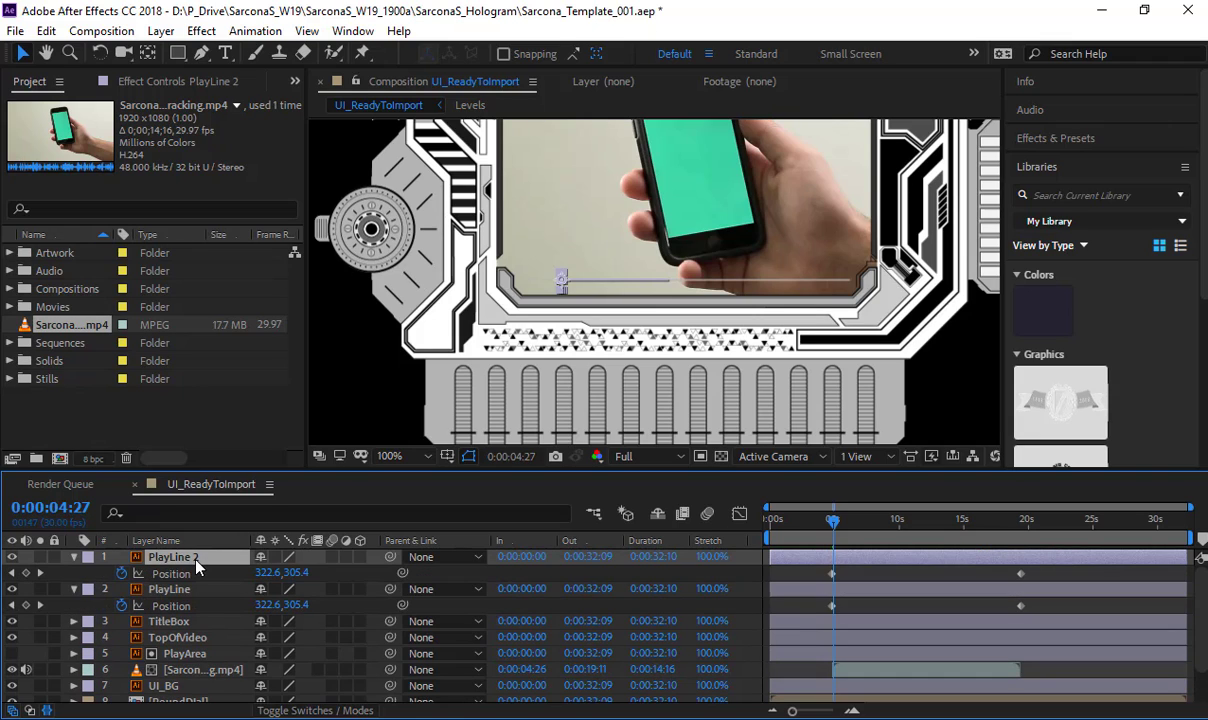
Step: Clear all Position keyframes from PlayLine 2 and separate its Position into X and Y dimensions at the composition's start
click(121, 574)
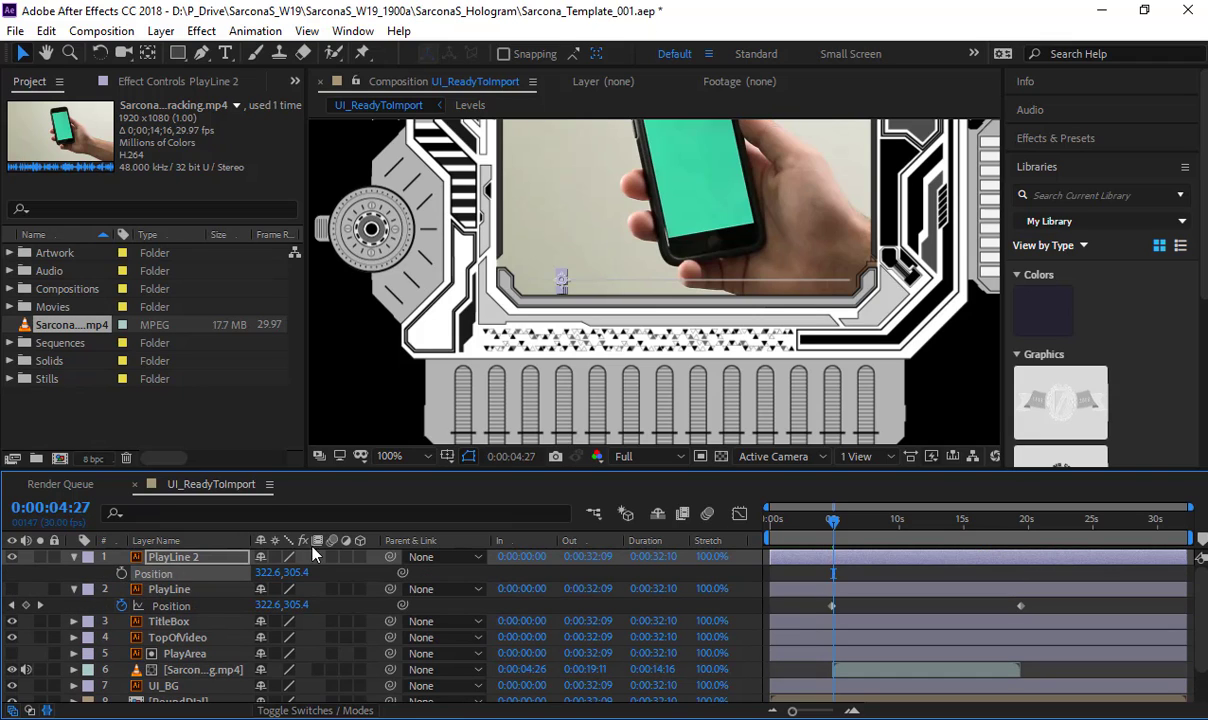
drag(833, 519, 665, 530)
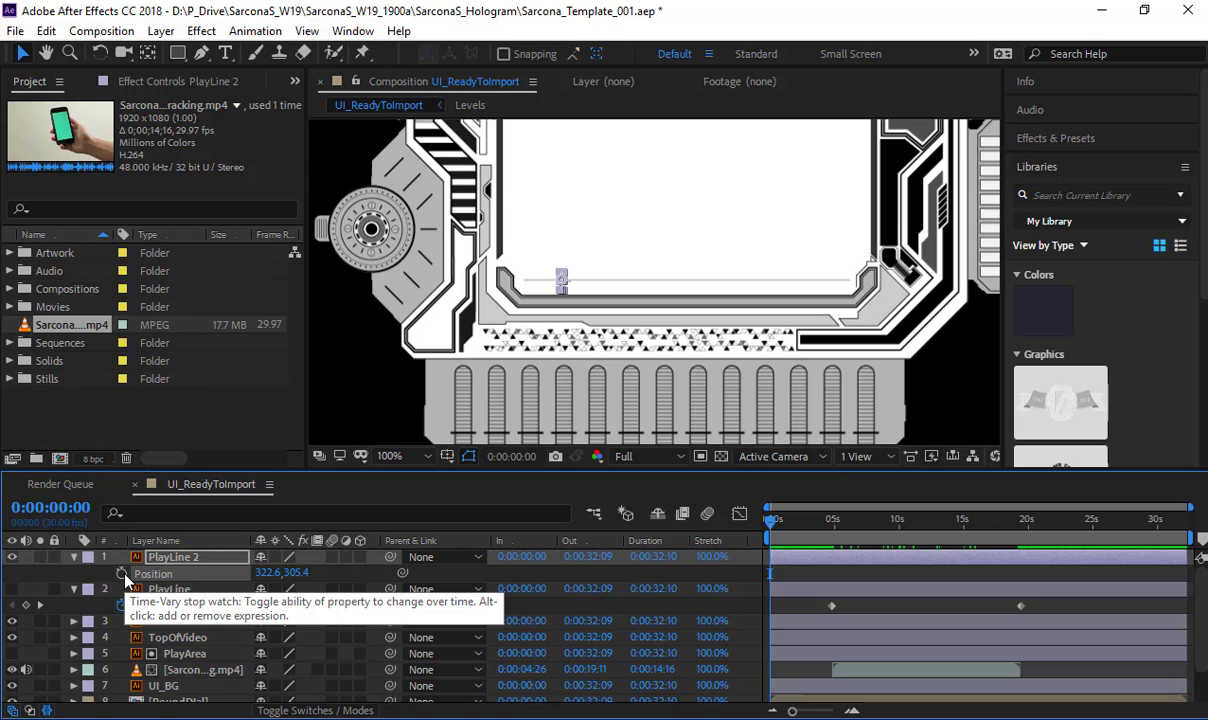
right_click(153, 573)
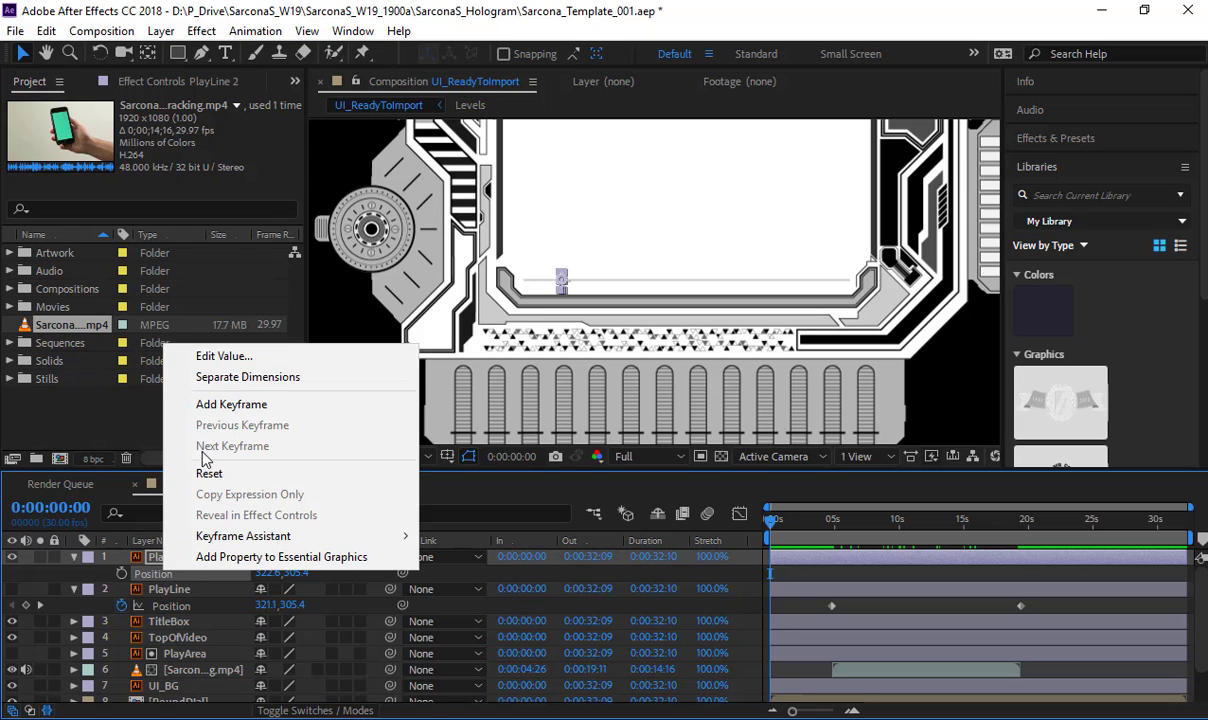
key(Escape)
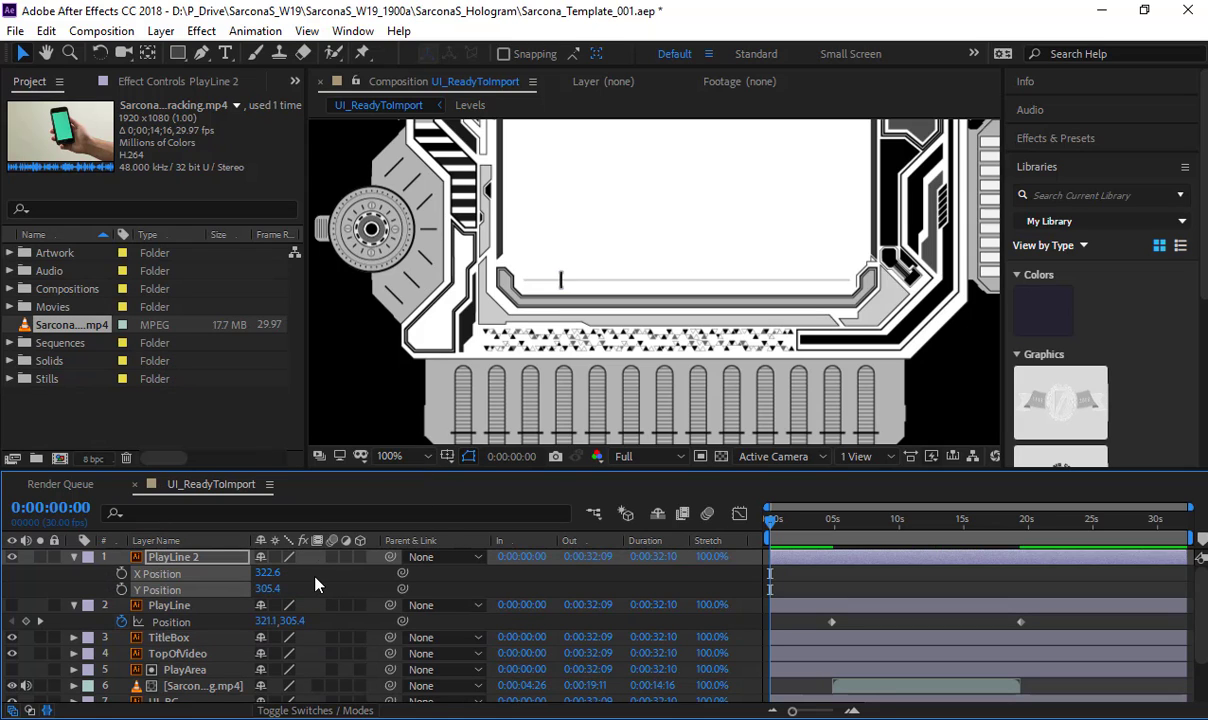
click(315, 575)
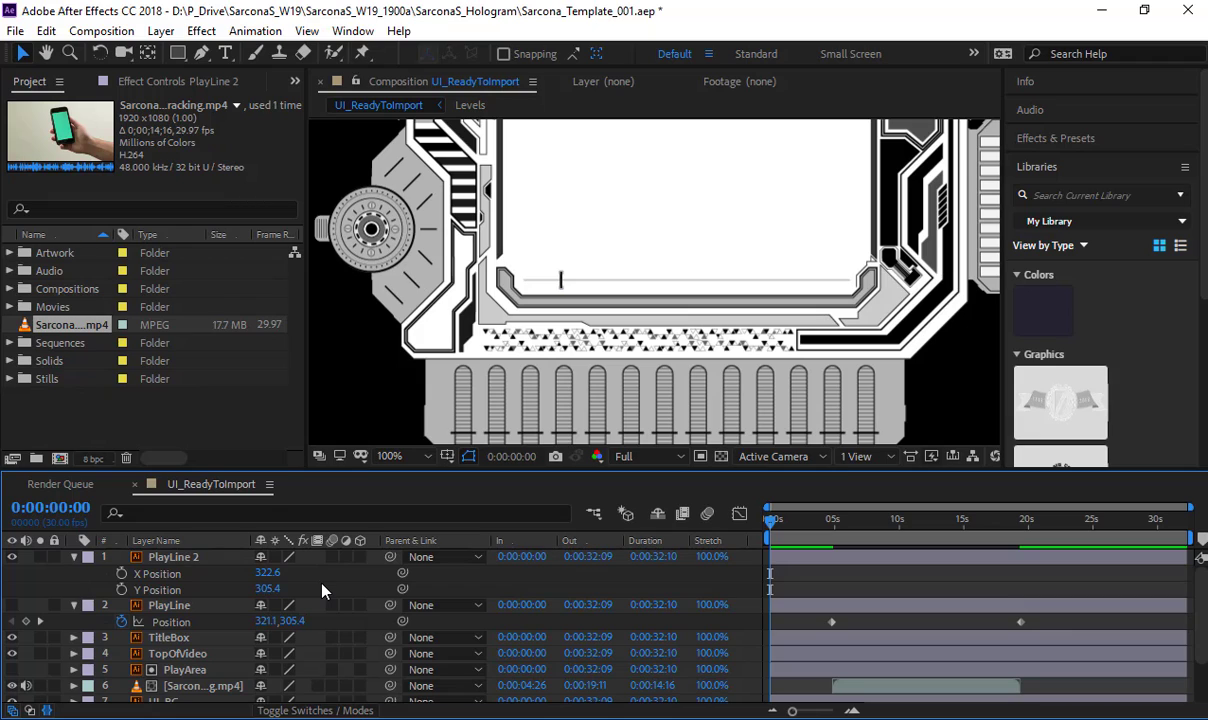
Step: Try the constant expression 500 on PlayLine 2's X Position
alt+click(121, 574)
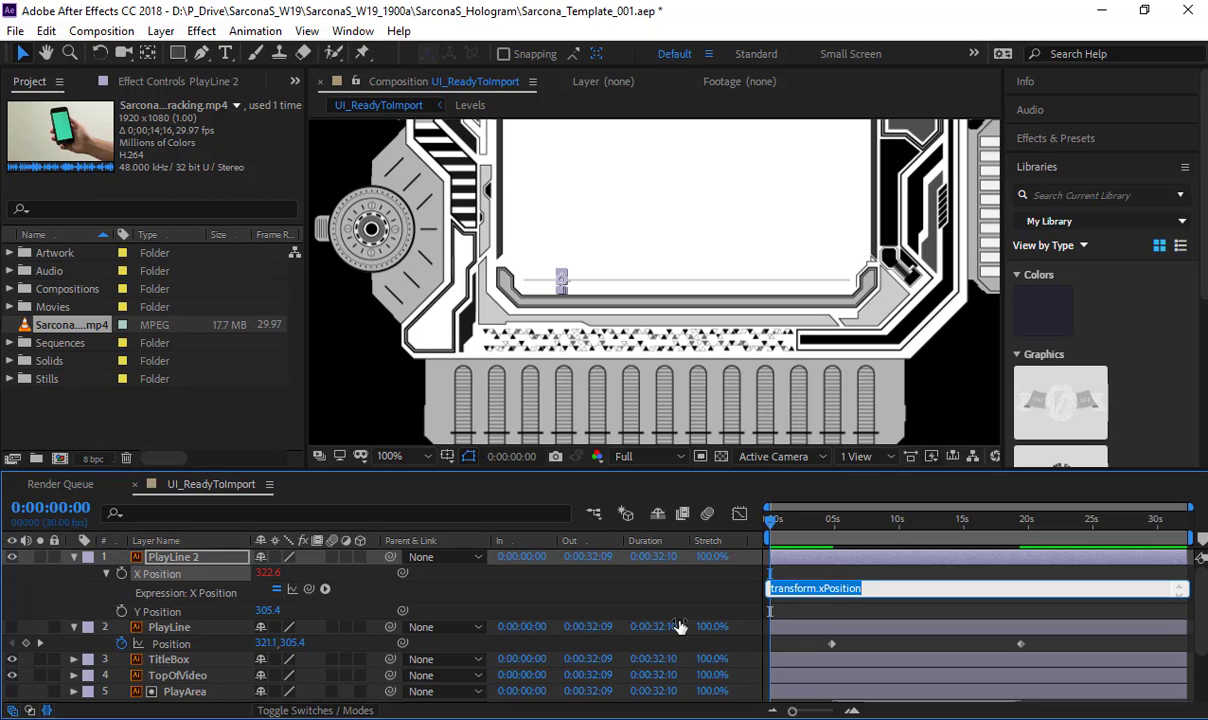
text(500)
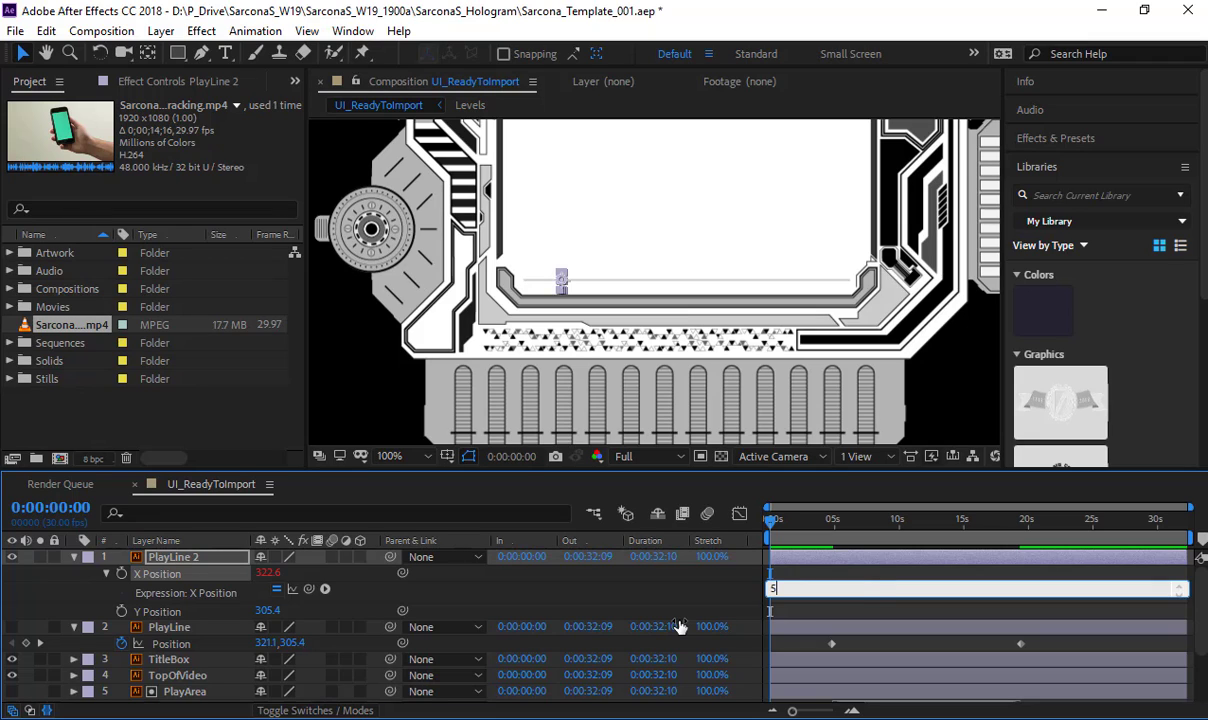
click(714, 601)
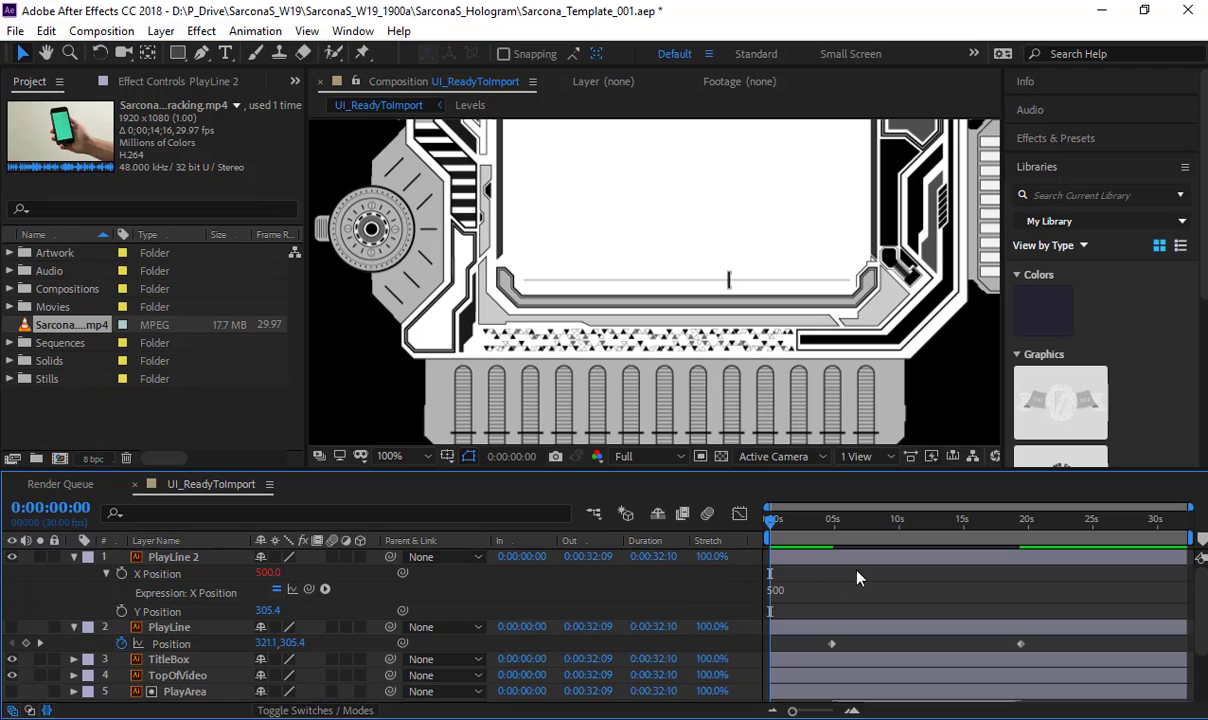
Step: Try the expression time on PlayLine 2's X Position, previewing from the start and checking its value at 0:00:14:29
click(793, 589)
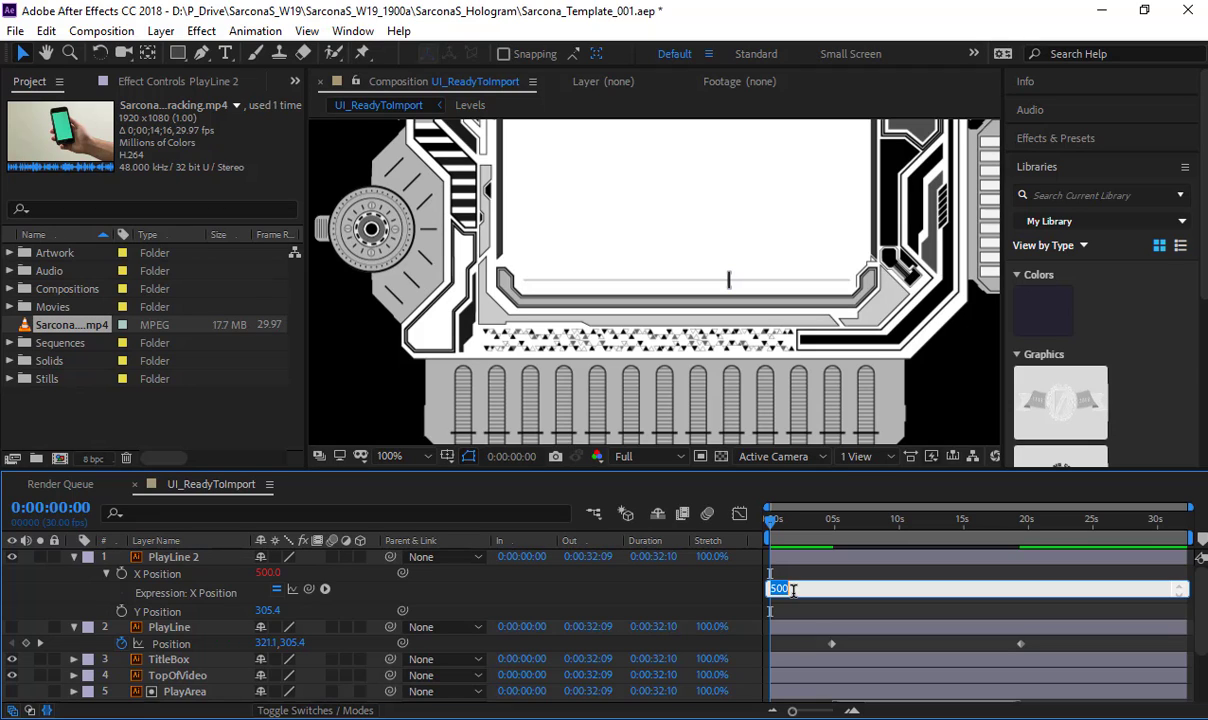
text(time)
key(KP_Enter)
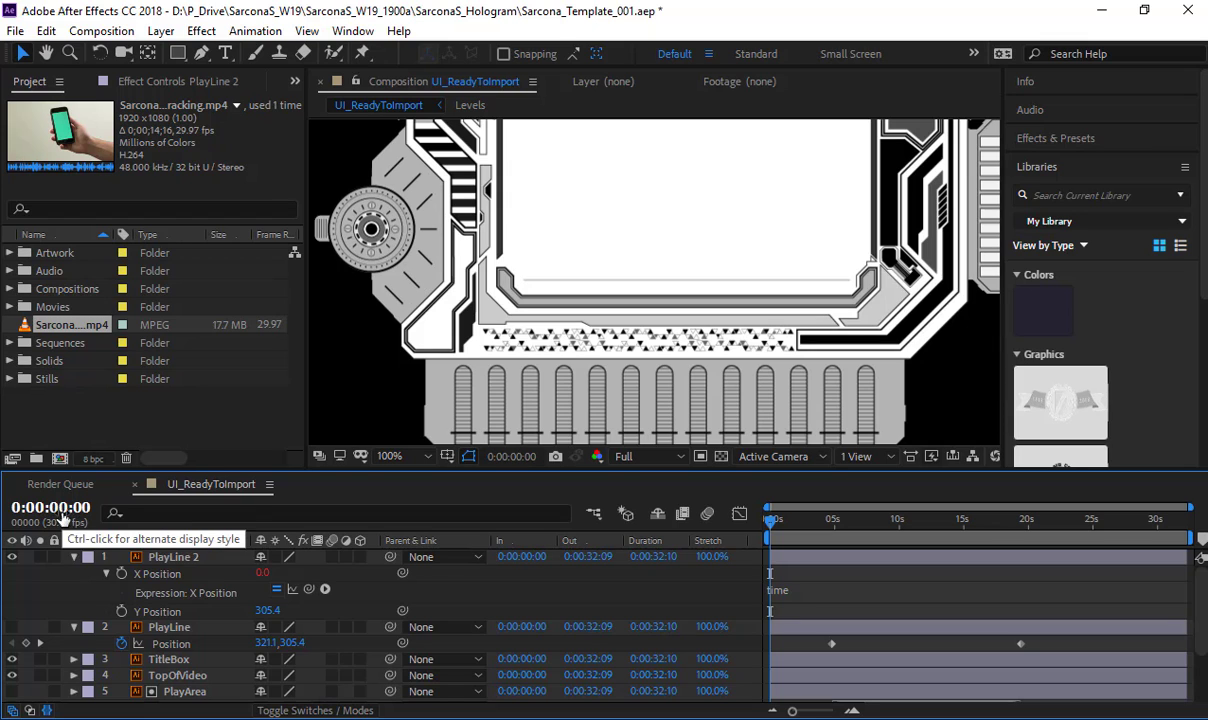
key(space)
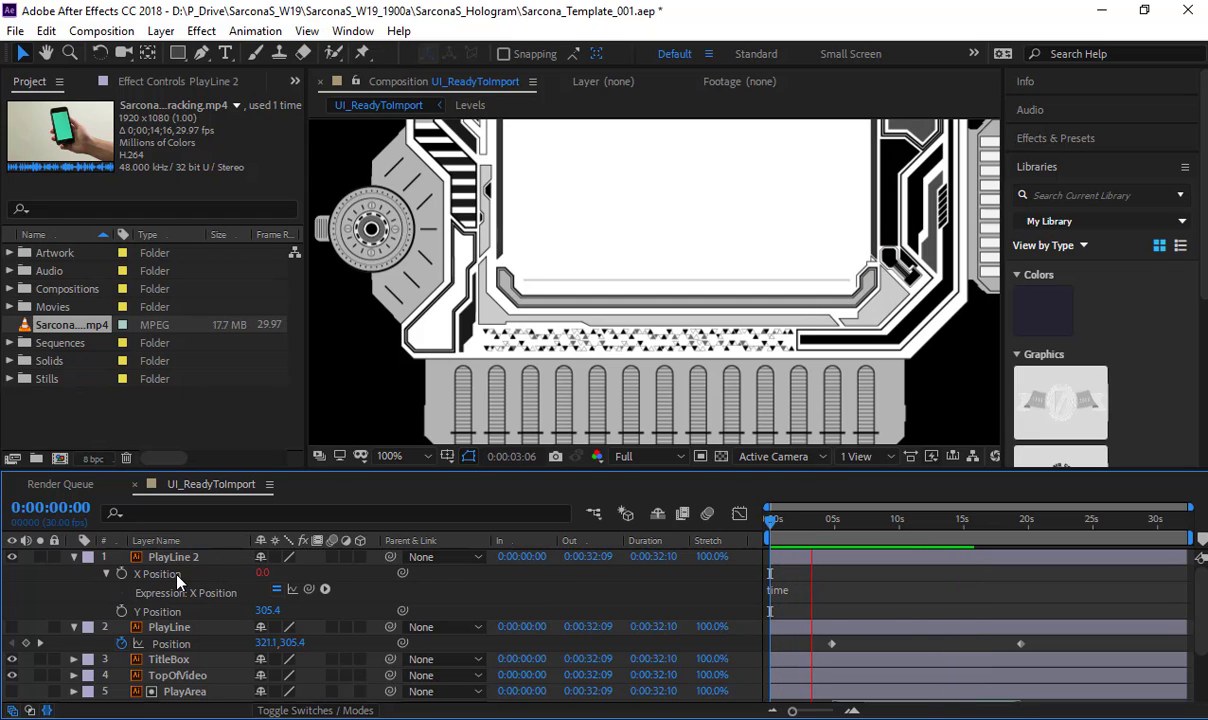
key(space)
drag(824, 526, 964, 531)
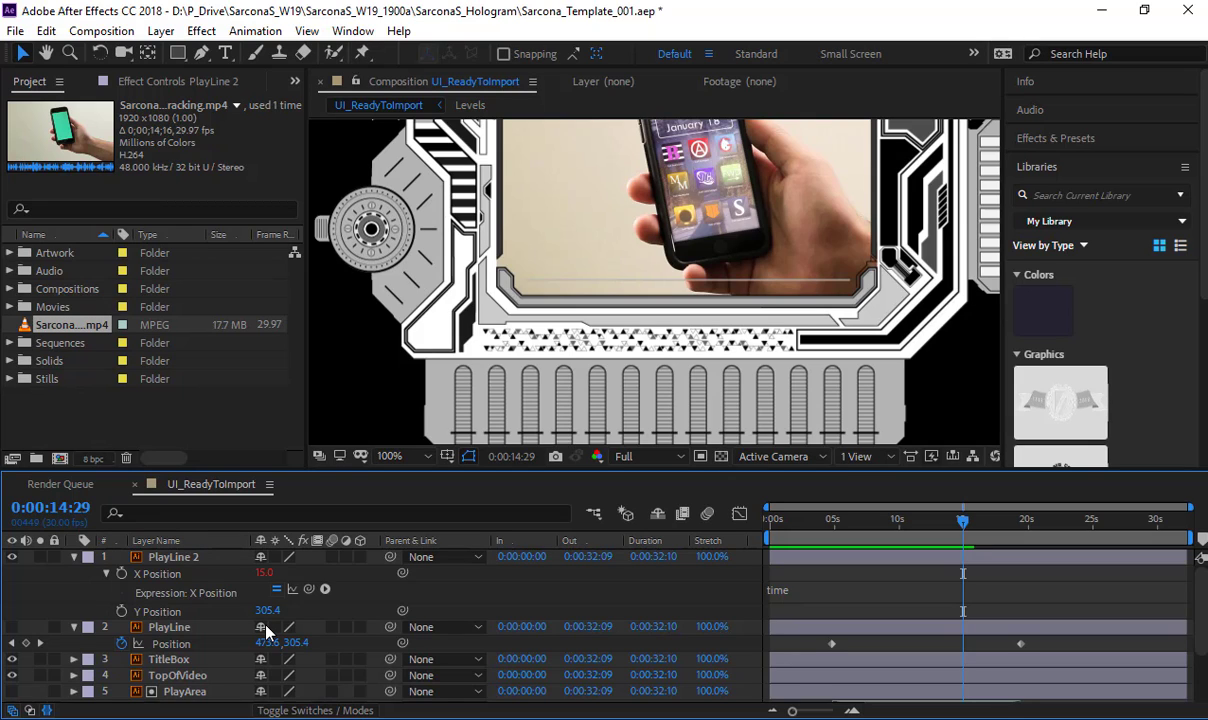
key(Home)
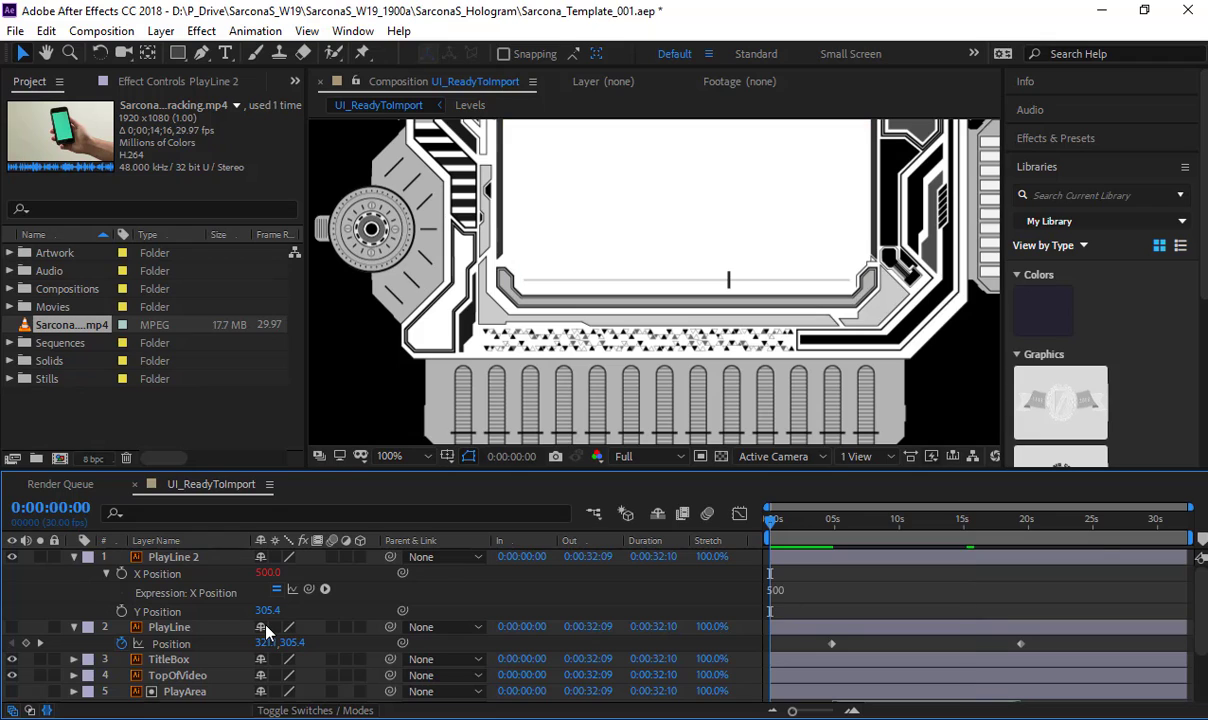
Step: Undo the X Position expressions and slide PlayLine 2 to both ends of the play track, finishing at X 621.6
key(ctrl+z)
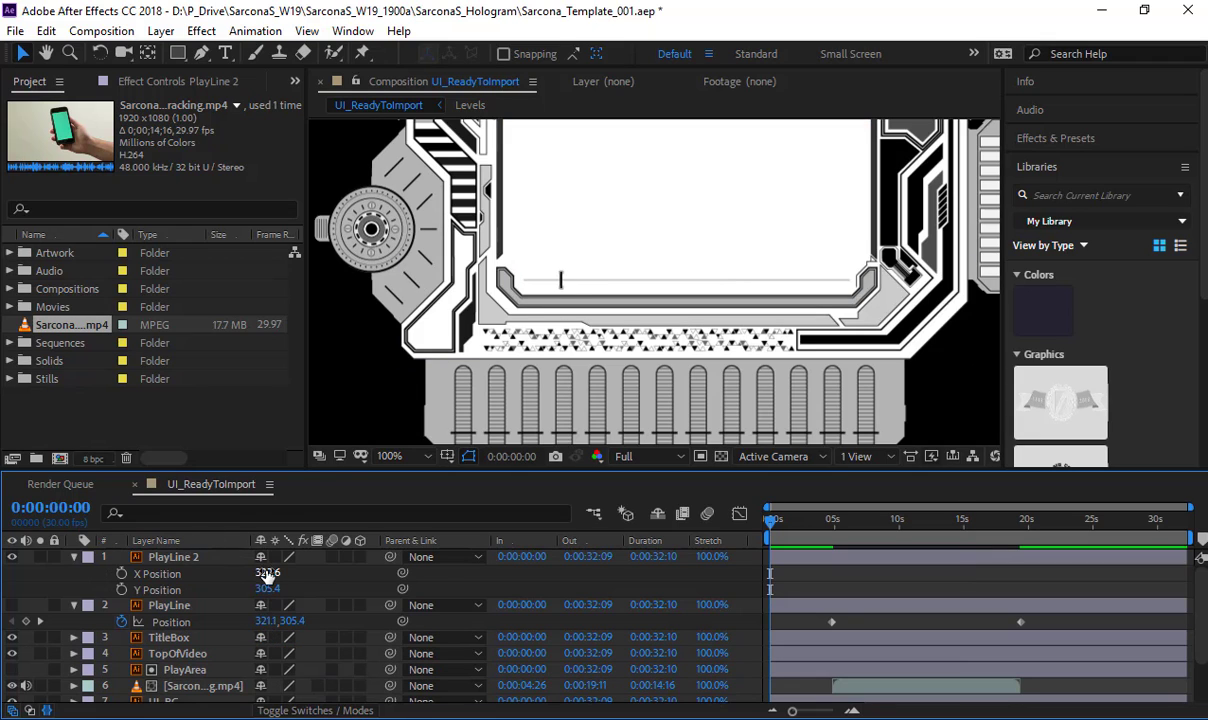
drag(267, 574, 232, 574)
drag(270, 578, 585, 581)
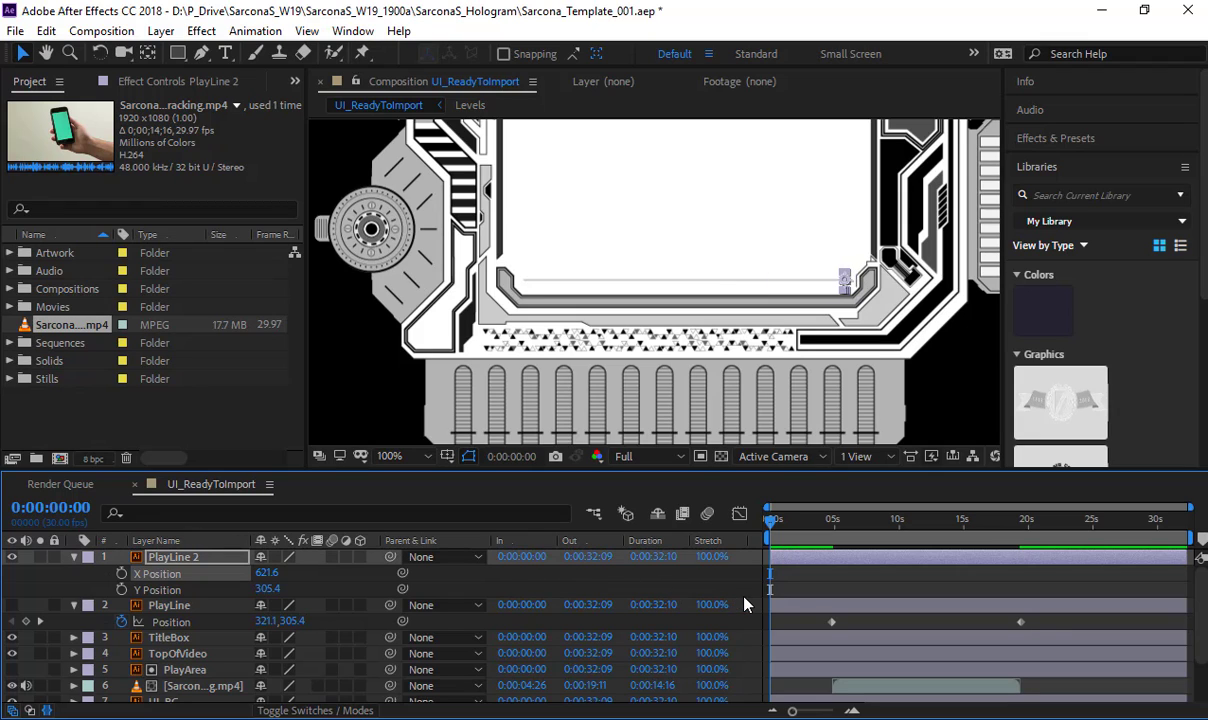
click(835, 584)
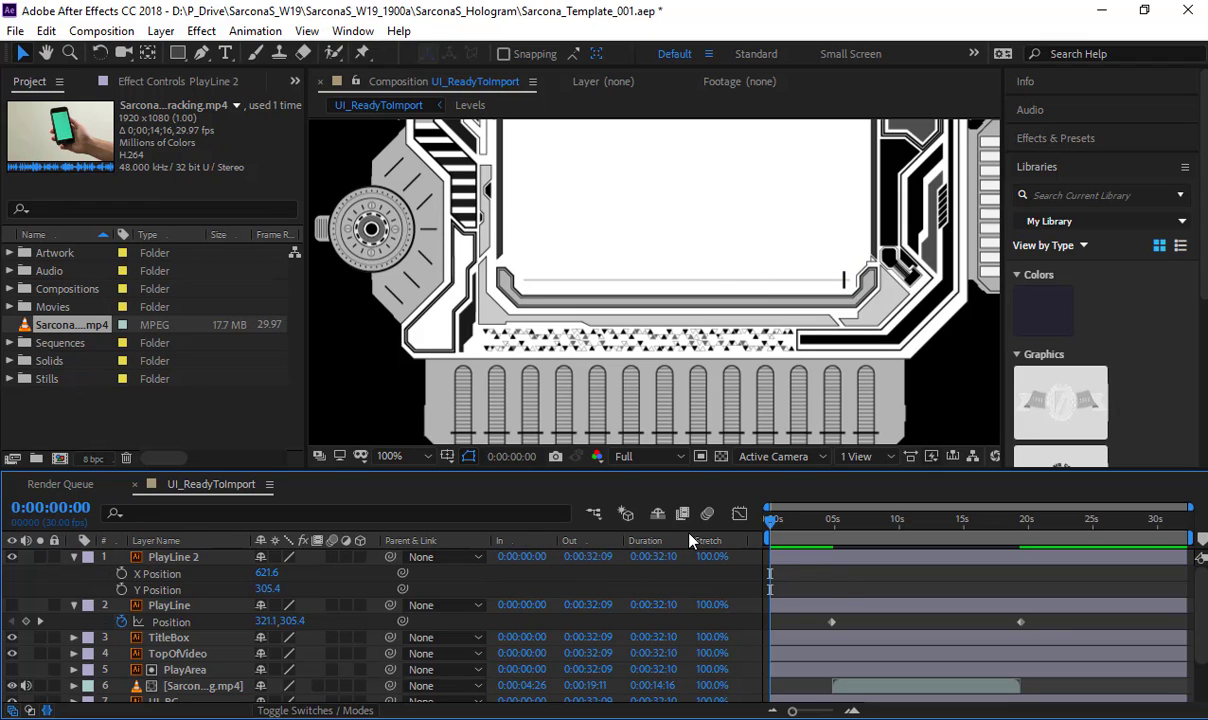
Step: Switch to a new WordPad document and note the track's X limits, 285 and 621, on separate lines
key(super)
text(wor)
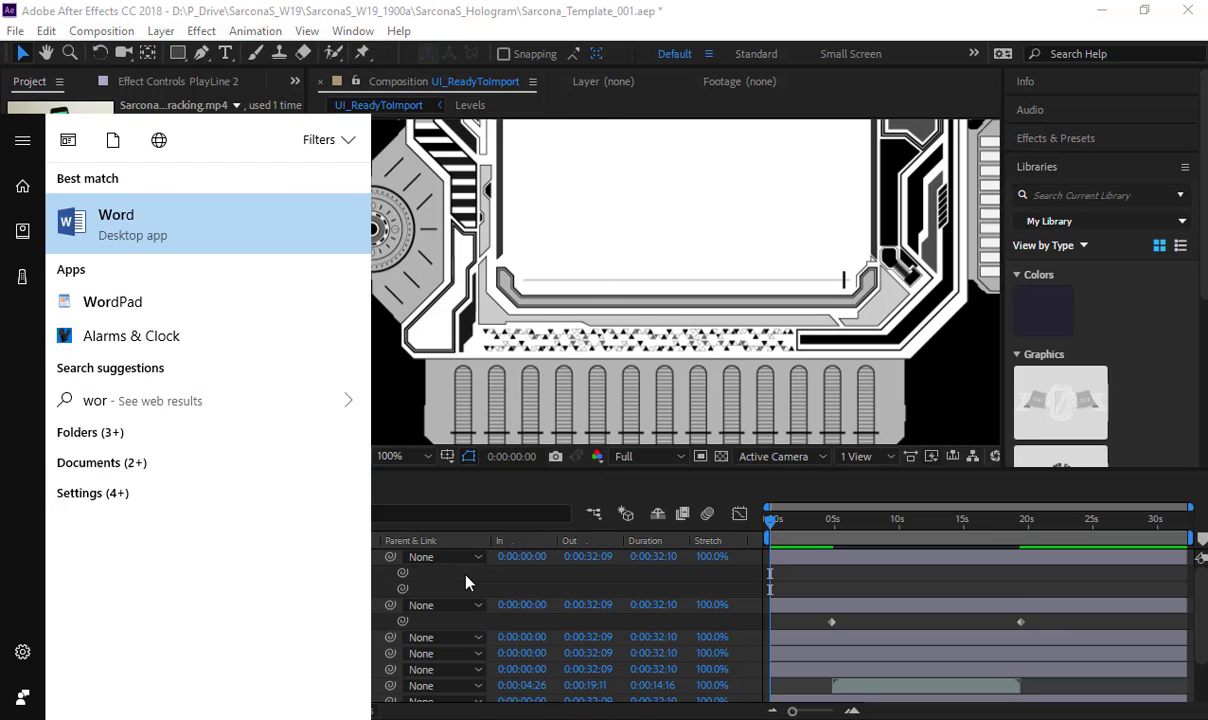
text(dp)
key(Return)
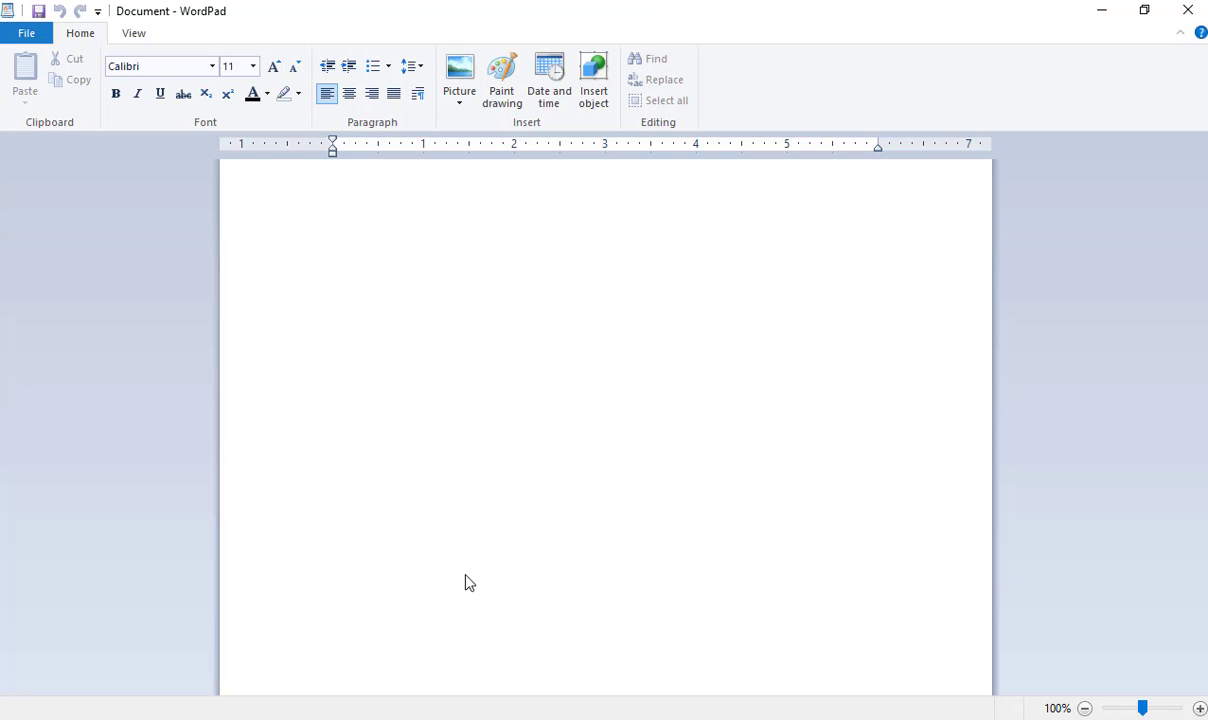
text(283)
key(Return)
key(alt+Tab)
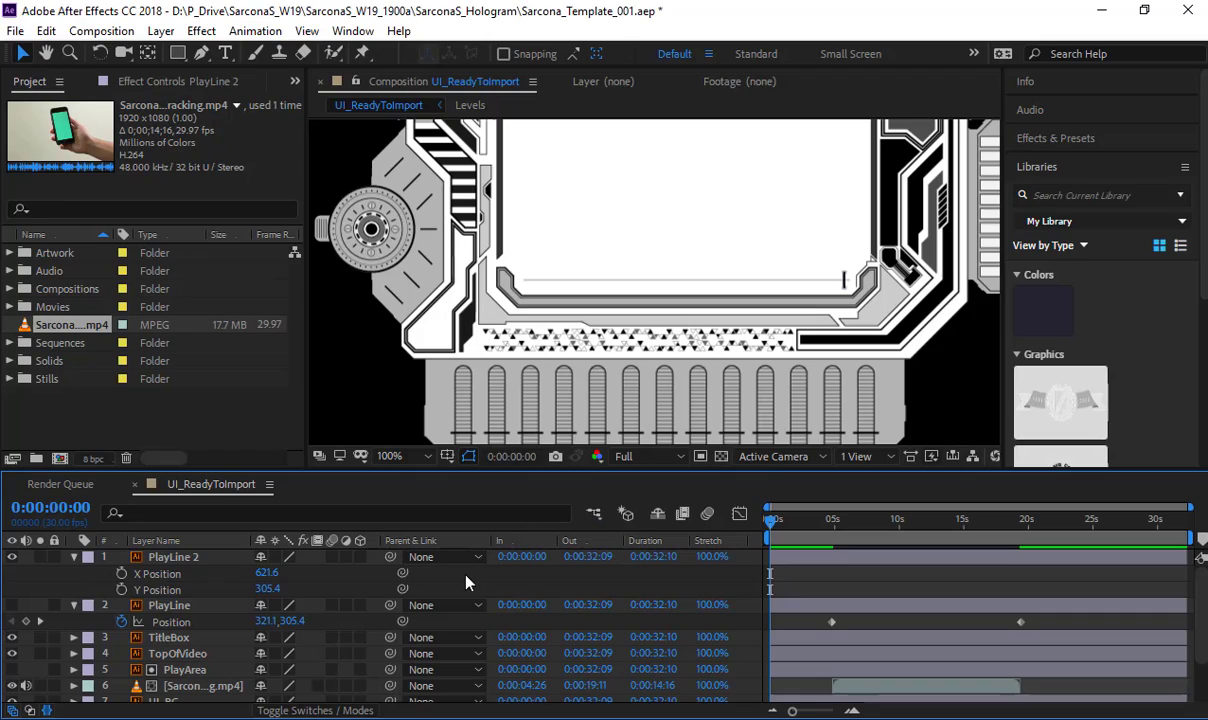
key(alt+Tab)
text(621)
key(Return)
key(alt+Tab)
Step: In After Effects, give PlayLine 2's X Position the expression time*300 and preview the motion from the start
drag(787, 526, 664, 536)
alt+click(121, 573)
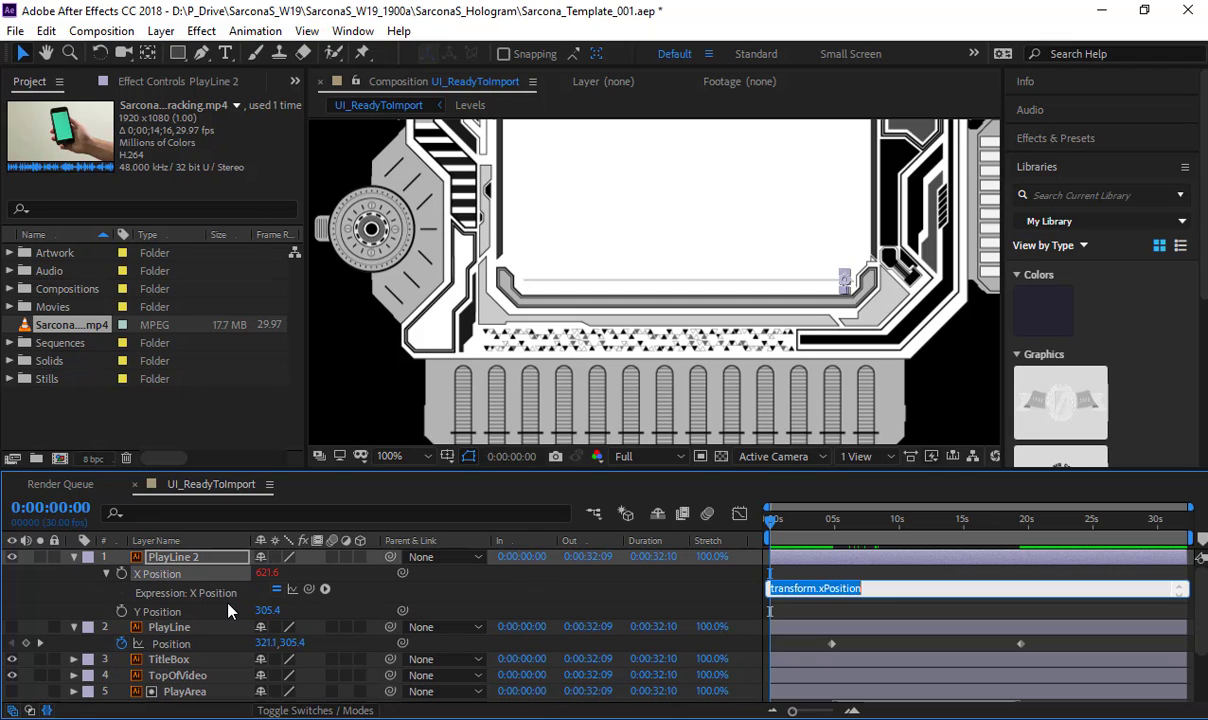
text(time*)
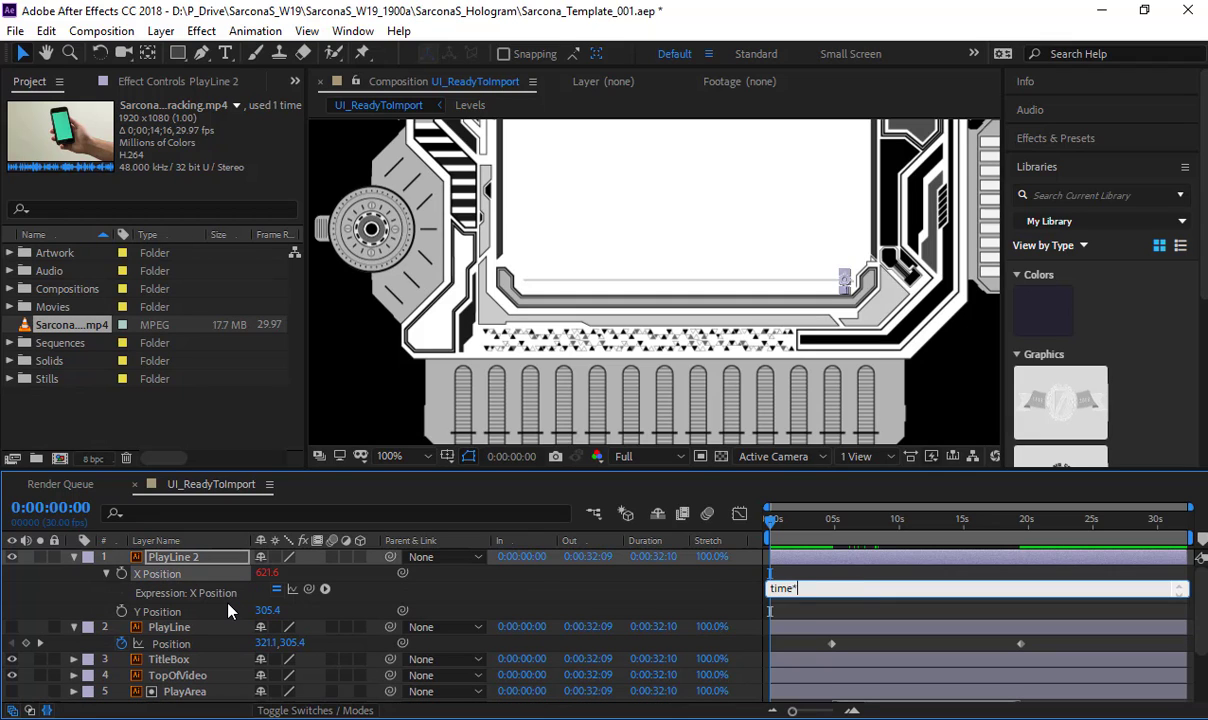
text(300)
click(490, 608)
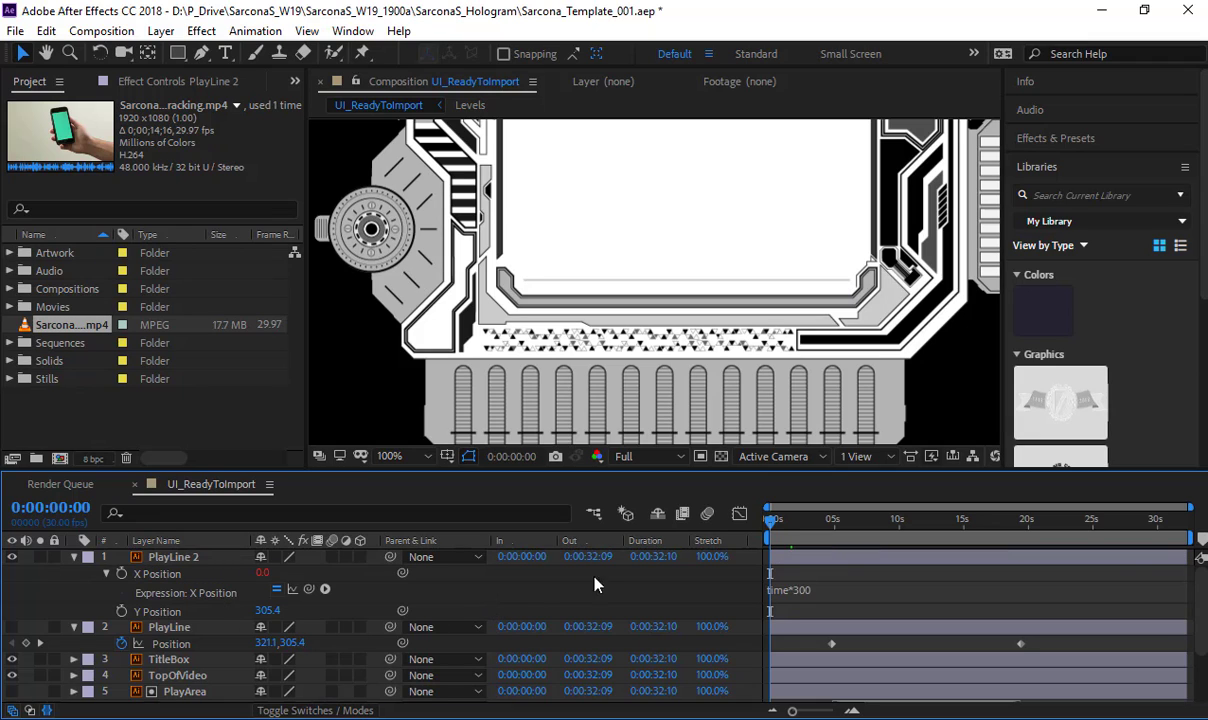
key(space)
key(space)
key(space)
key(space)
Step: Change PlayLine 2's X Position expression to time*10+285
click(800, 588)
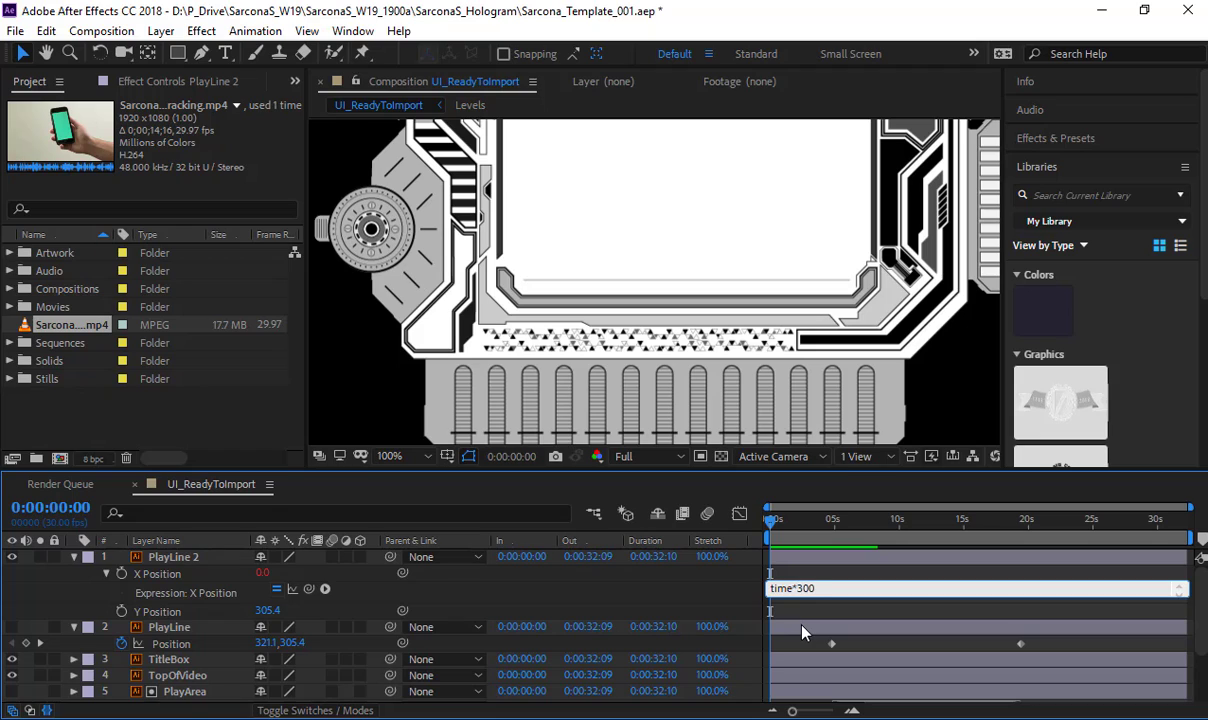
key(shift+End)
text(10+285)
click(659, 594)
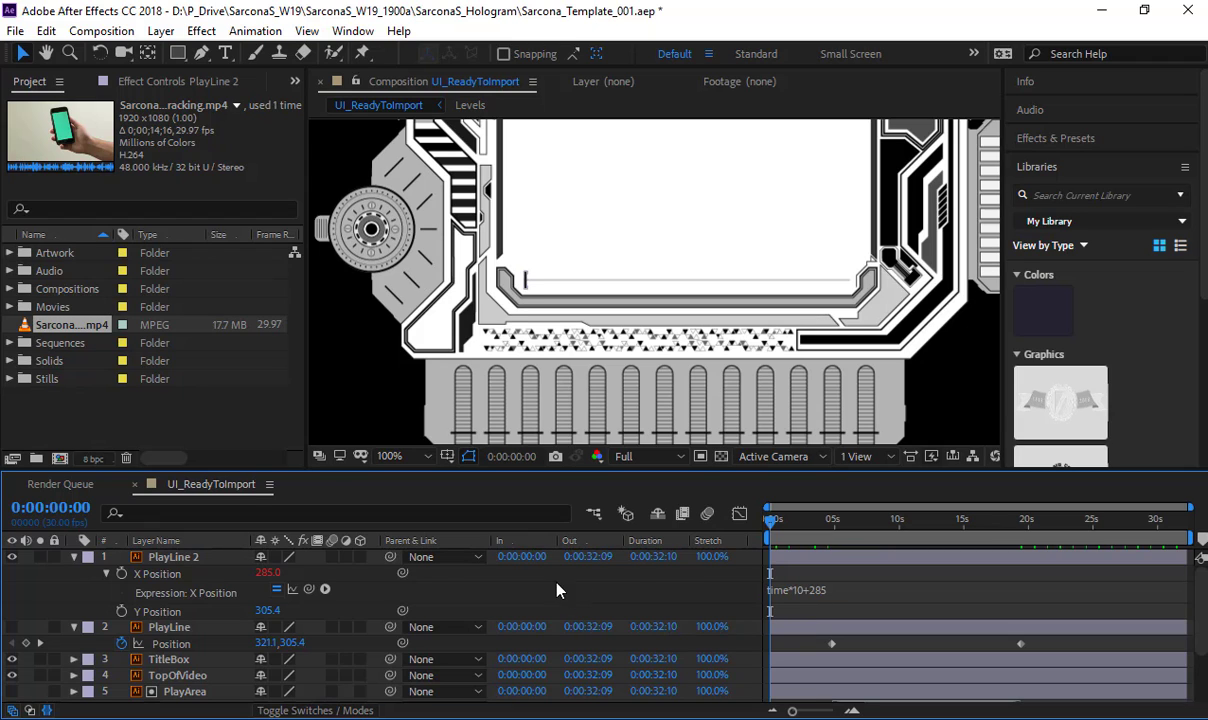
Step: Switch to the WordPad notes, enlarge the page view, and add the line "time*10 + 285" below 621
key(alt+Tab)
ctrl+scroll(510, 293, up, 8)
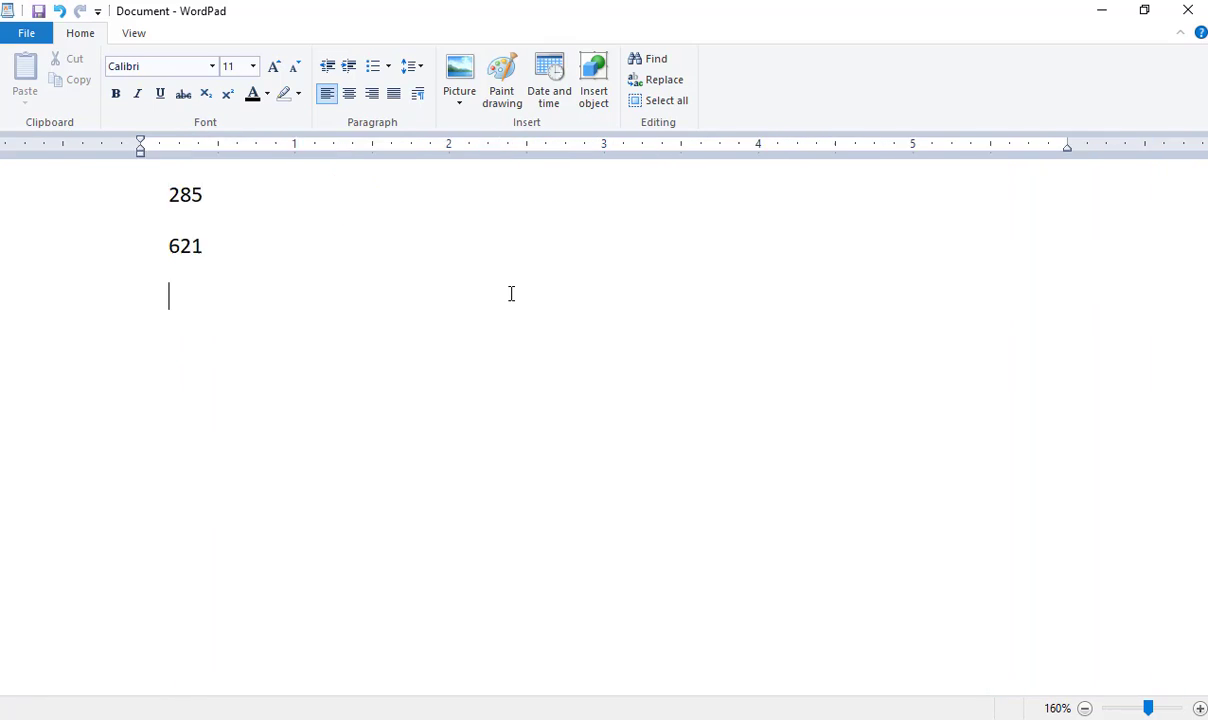
text(time*)
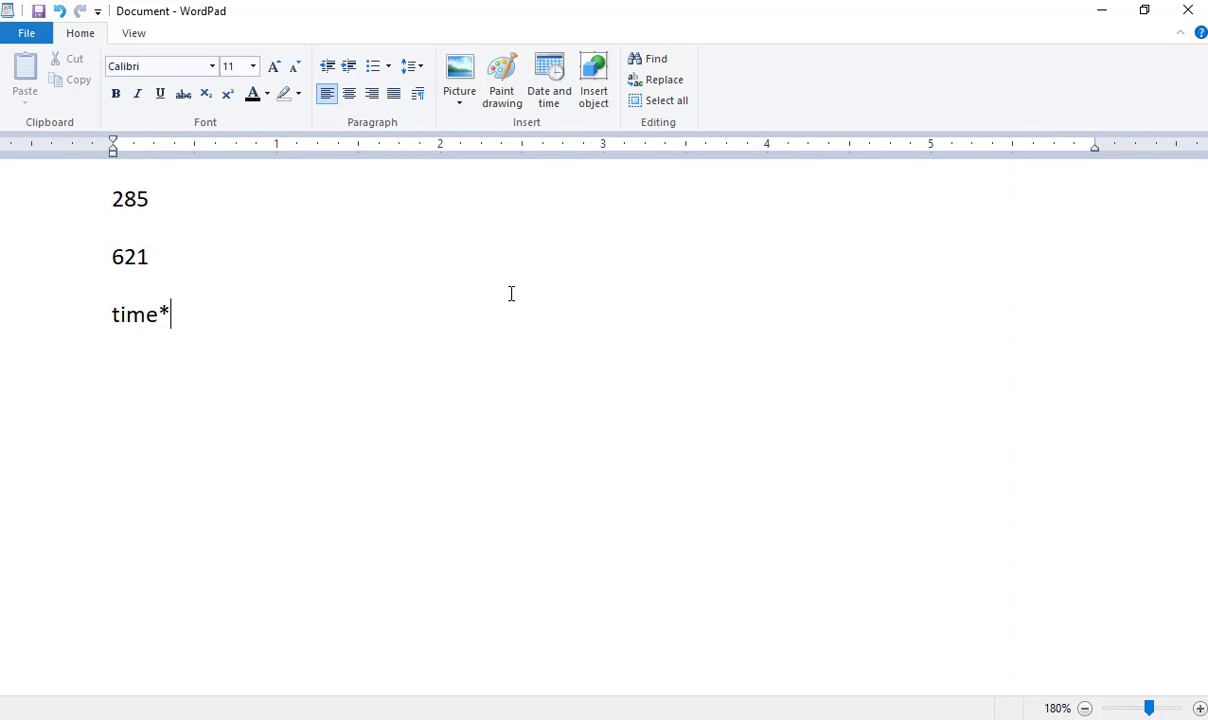
text(10 + 285)
key(Return)
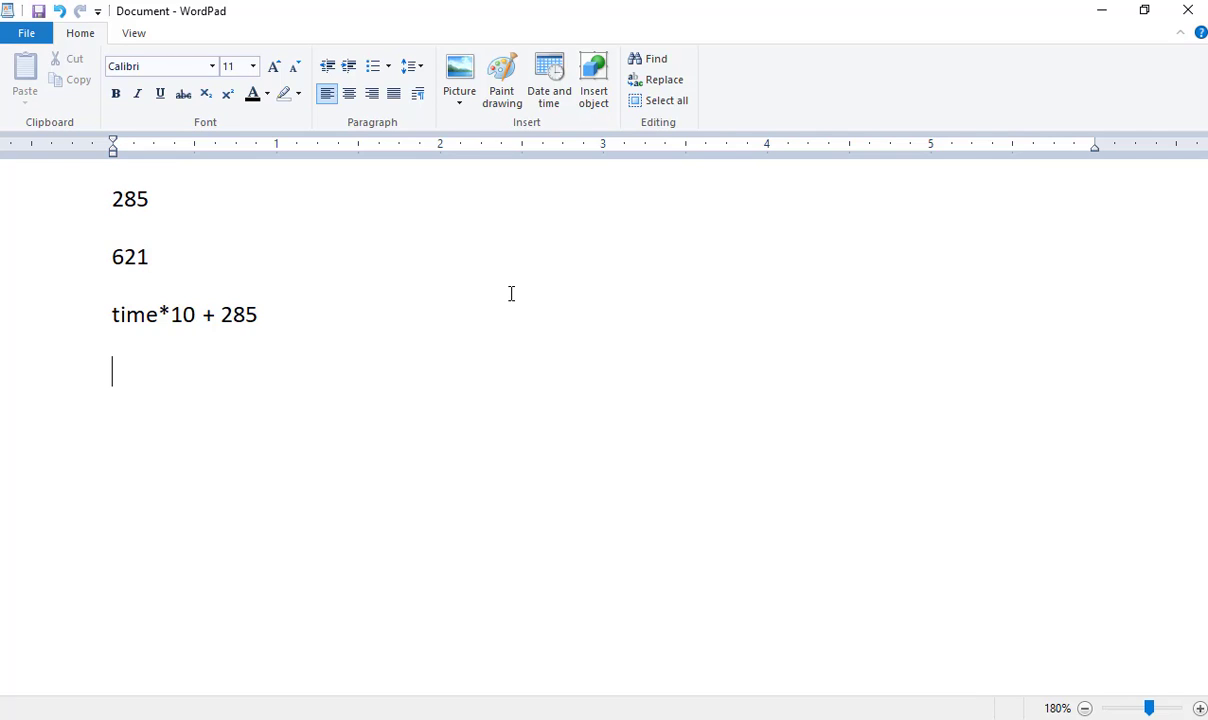
Step: Add the line "time * 10" to the notes, correcting the multiplication sign
text(time & )
text(10)
key(BackSpace)
key(BackSpace)
key(BackSpace)
key(BackSpace)
text(& 1)
key(BackSpace)
key(BackSpace)
key(BackSpace)
text(* 10)
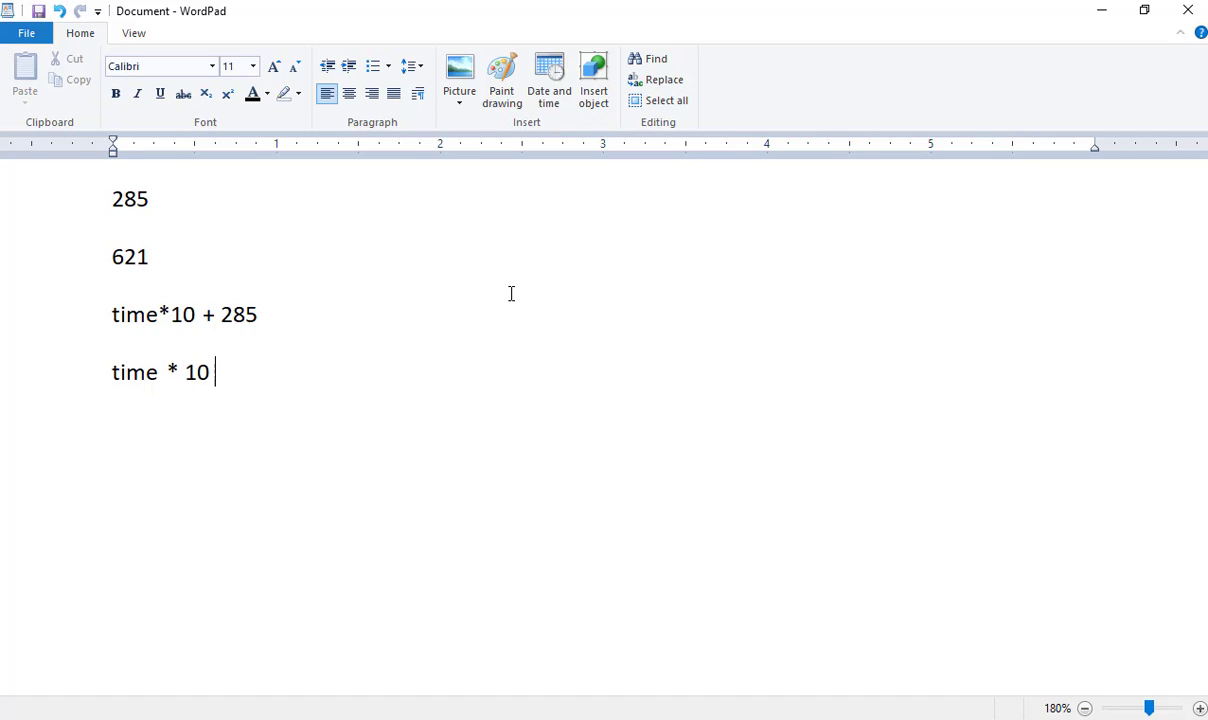
key(Return)
Step: Write out the five-second example in the notes as "5 * 10 = 50+285"
text(5 * 10 = 50)
key(Return)
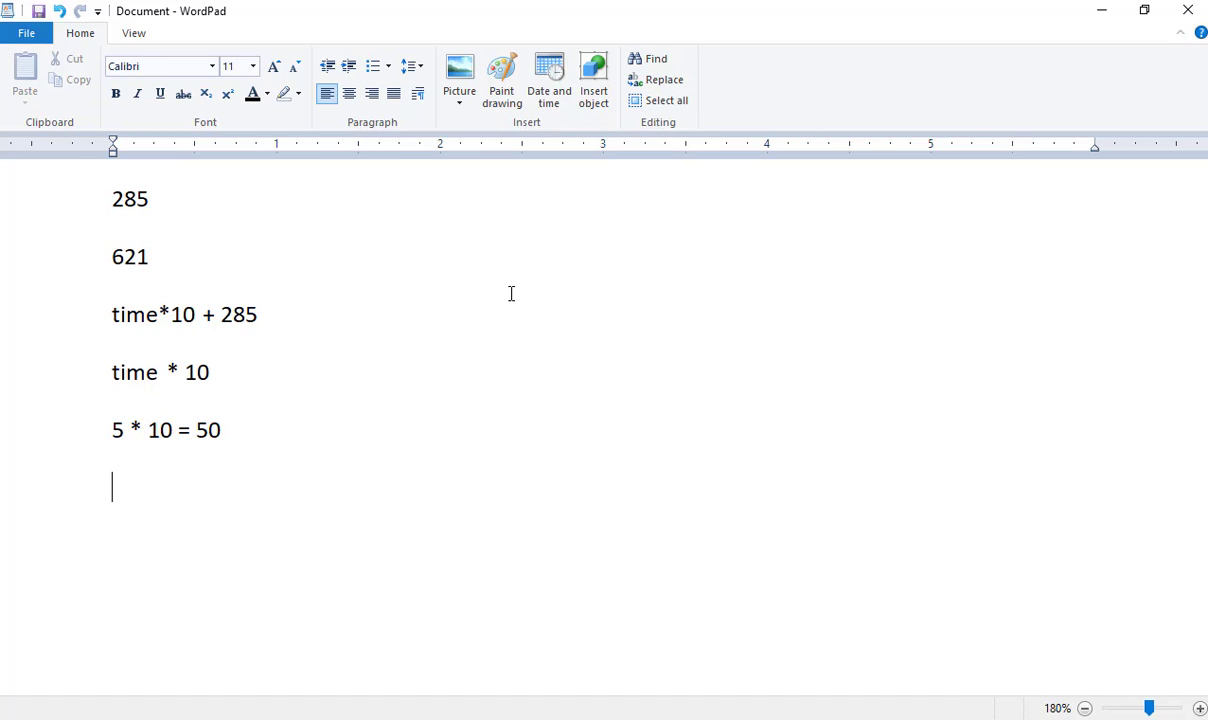
key(BackSpace)
drag(140, 242, 105, 203)
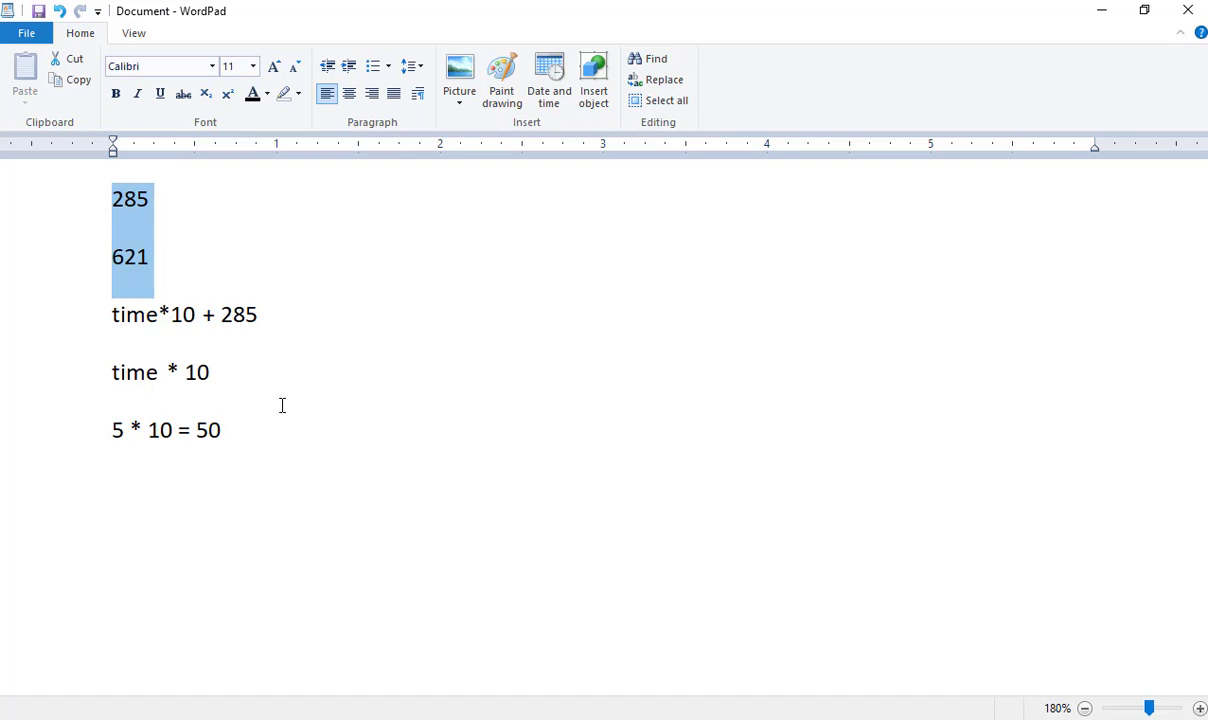
click(234, 424)
text(+)
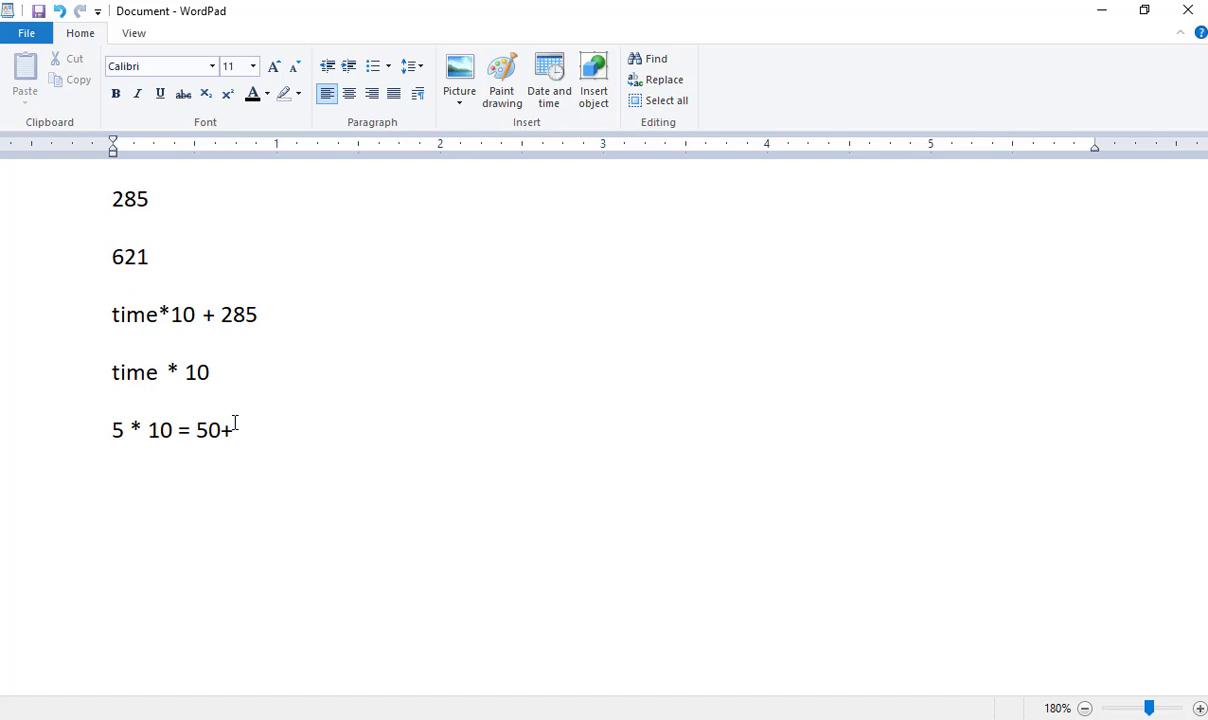
text(285)
Step: Highlight the 621 limit, and add the thirty-second example "30 * 10 = 300 + 285 = 585" as the notes' last line
drag(148, 257, 97, 253)
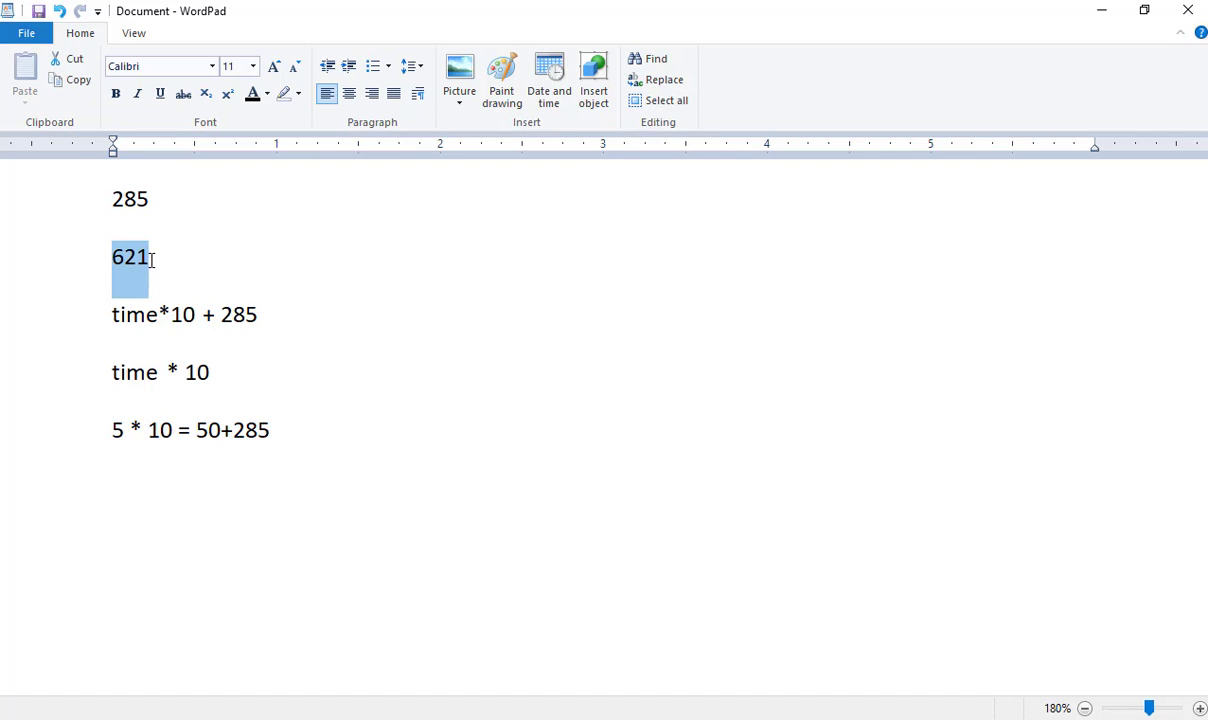
click(308, 444)
key(Return)
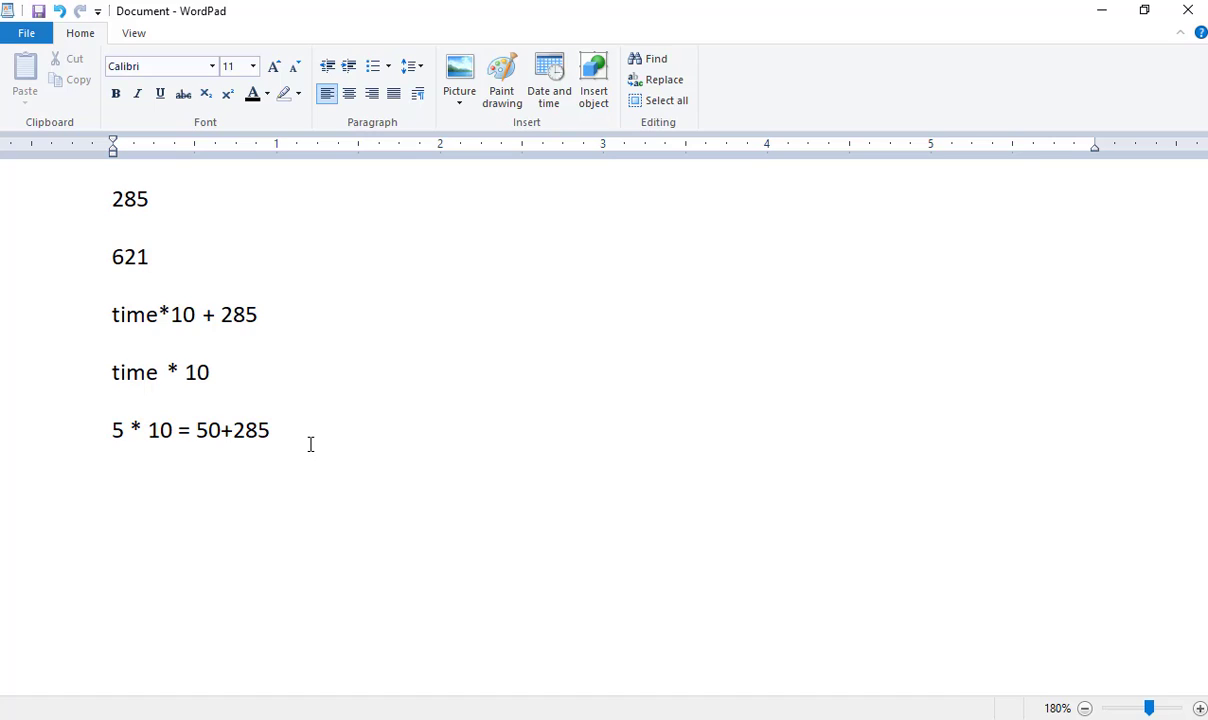
text(30 * 10 = )
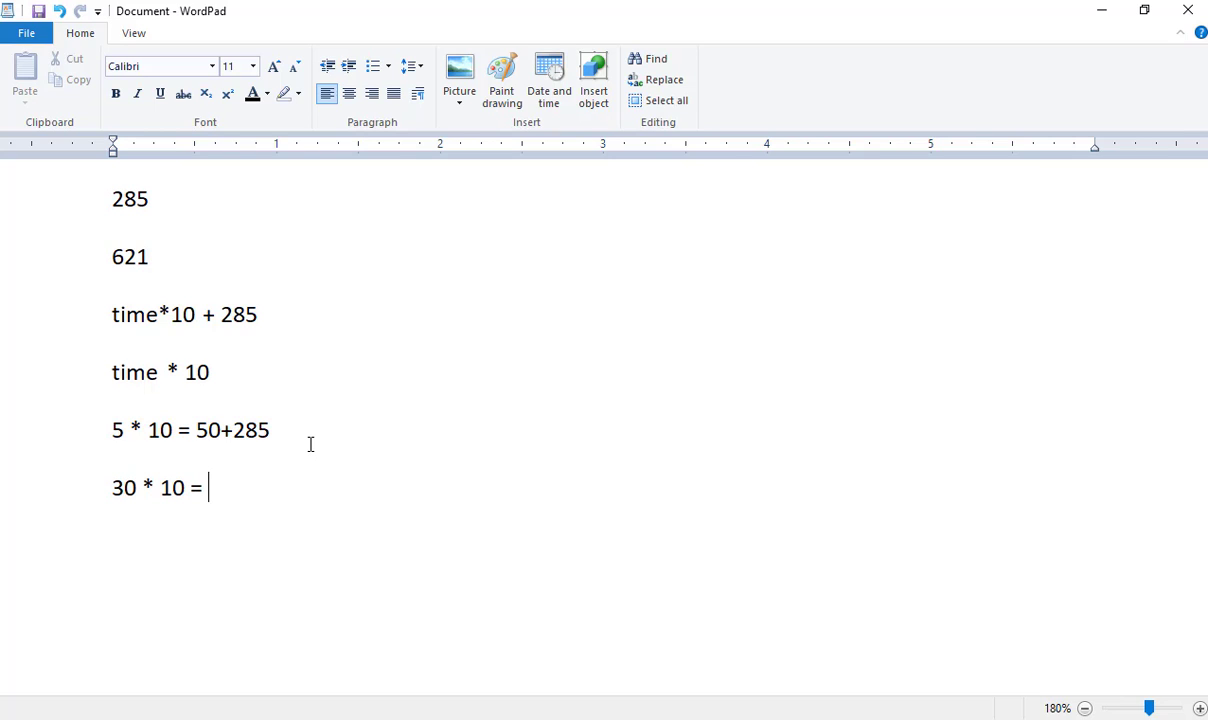
text(300 + 2)
text(= 585)
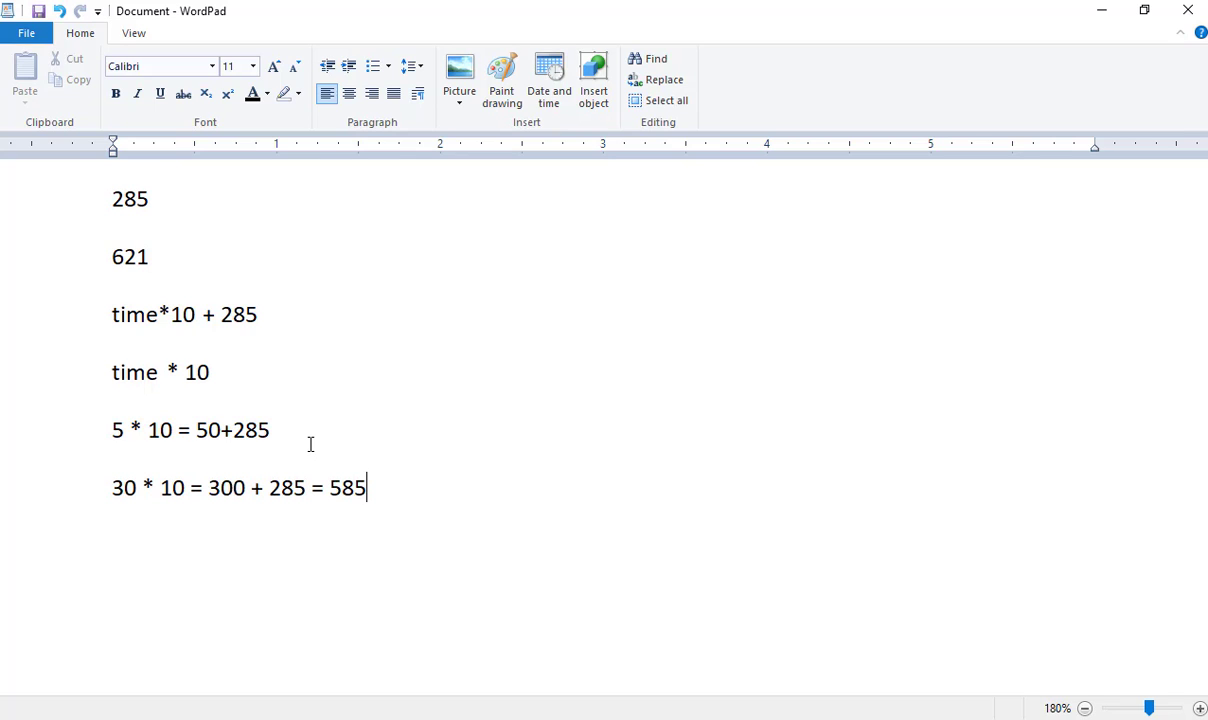
Step: Highlight 621 in the notes, switch to After Effects, and check the PlayLine 2 marker's travel from the composition's start to its end
click(98, 253)
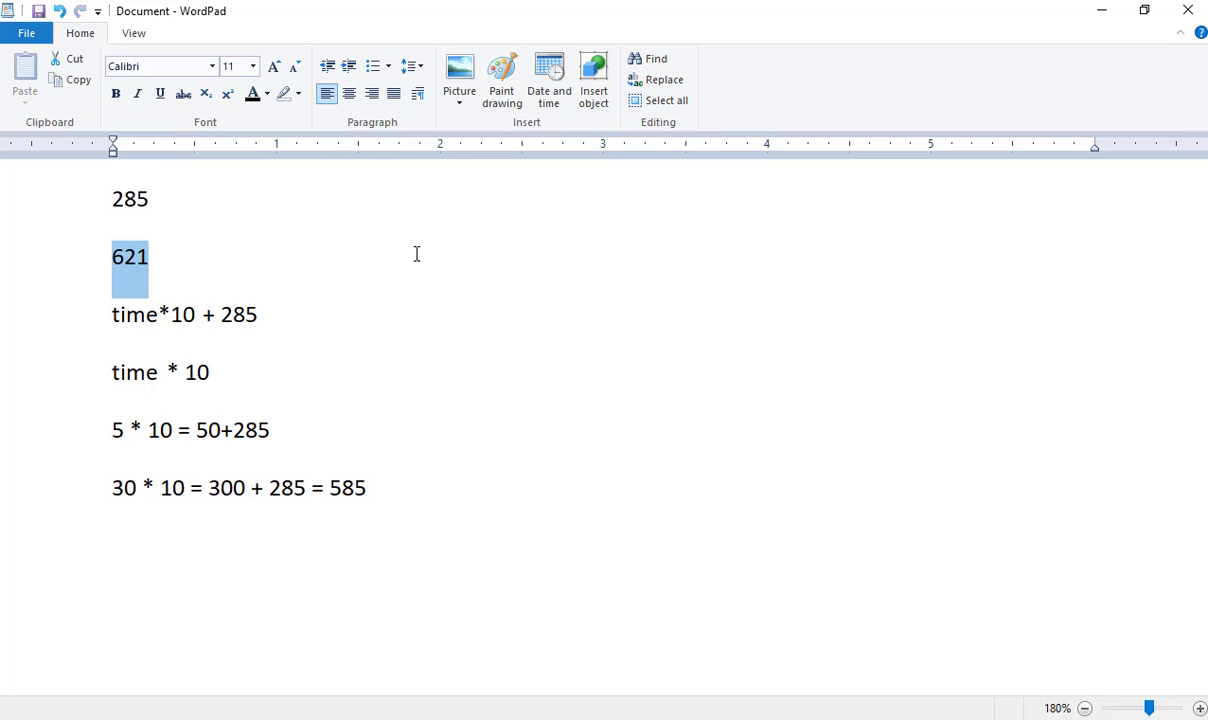
key(alt+Tab)
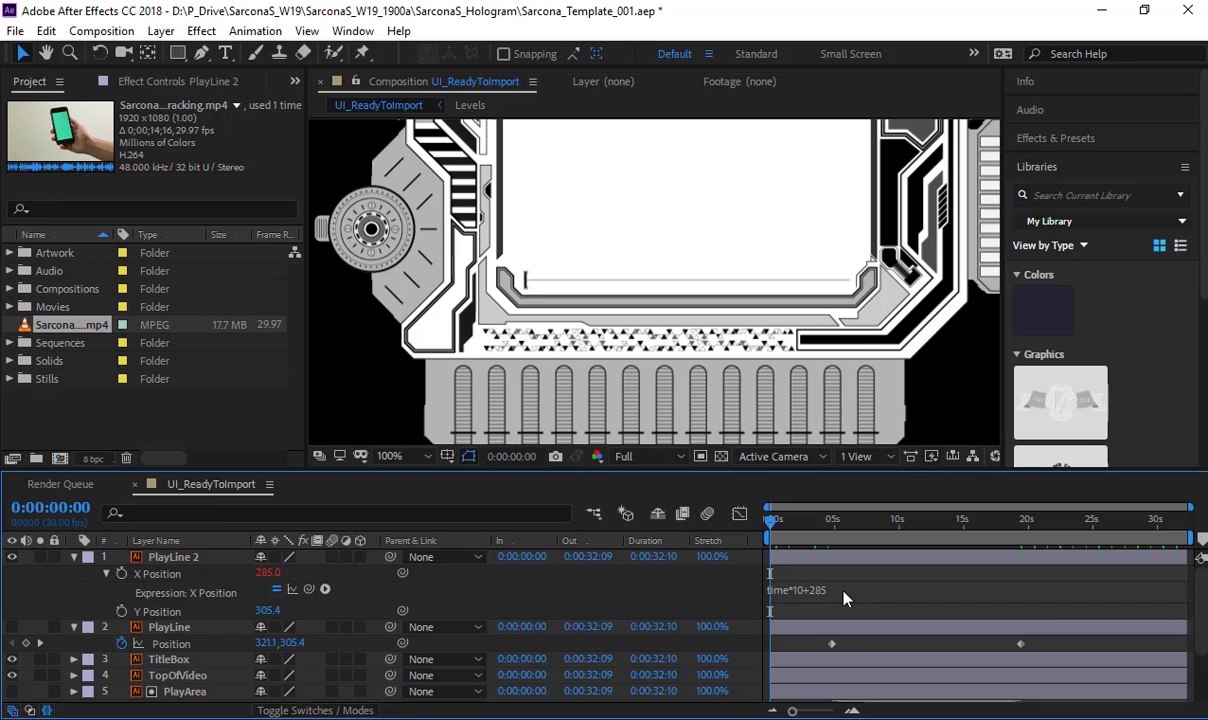
drag(814, 522, 1202, 548)
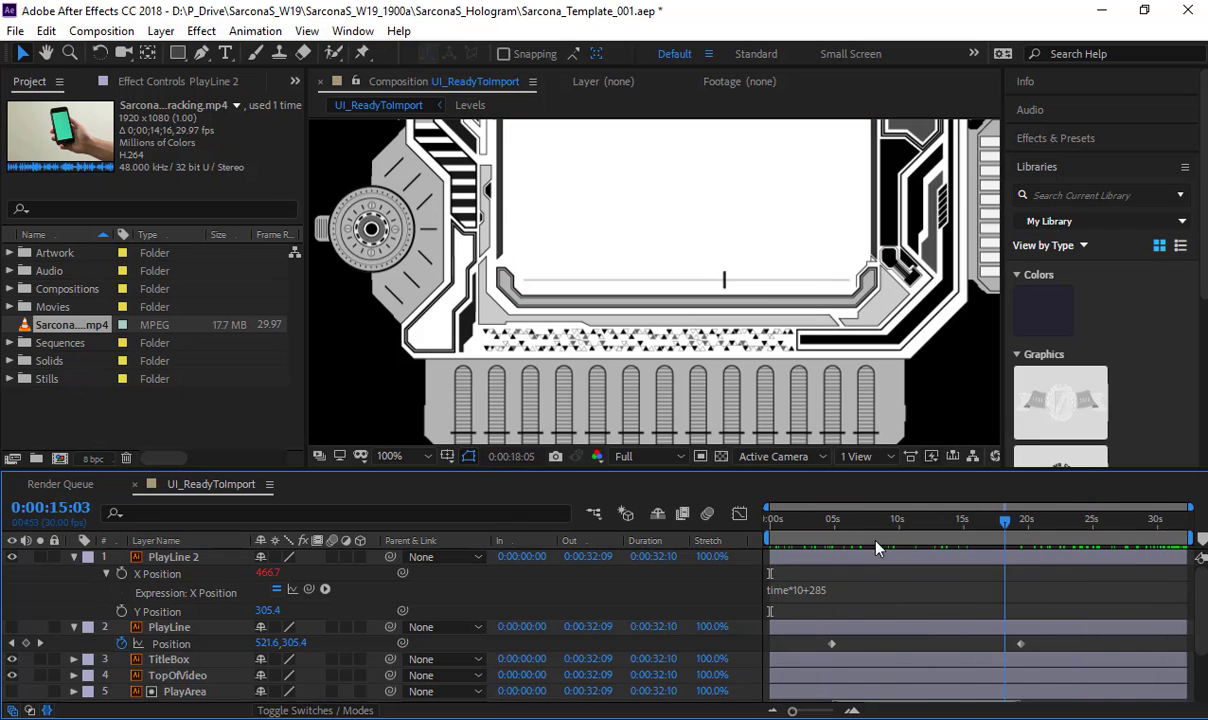
key(Home)
key(End)
key(Home)
key(End)
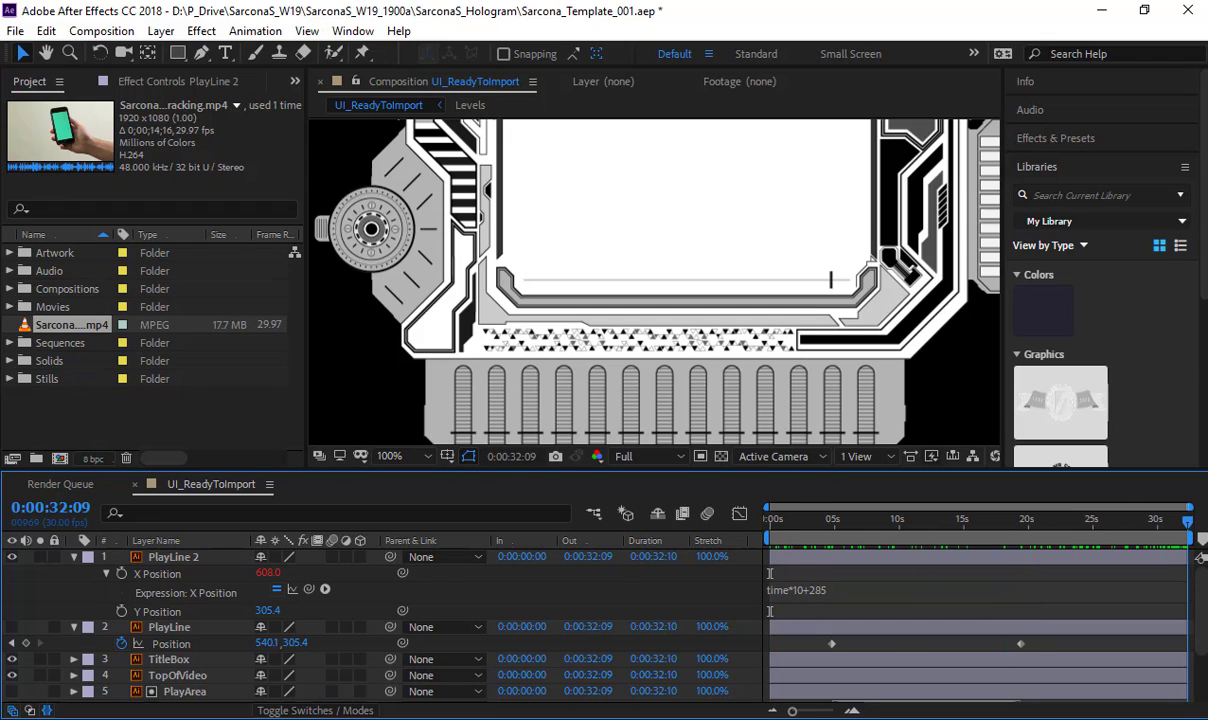
key(Home)
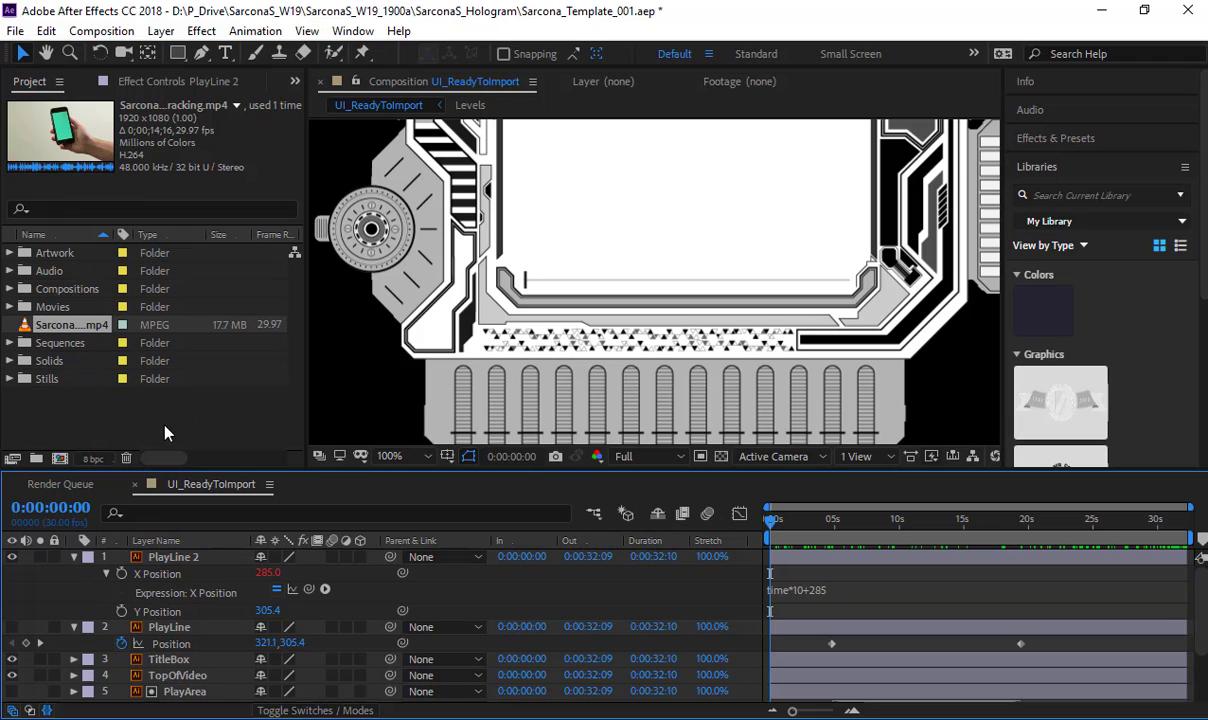
Step: With PlayLine temporarily shown in place of PlayLine 2, move PlayLine's last Position keyframe earlier to about 12.5 seconds
click(12, 556)
click(13, 627)
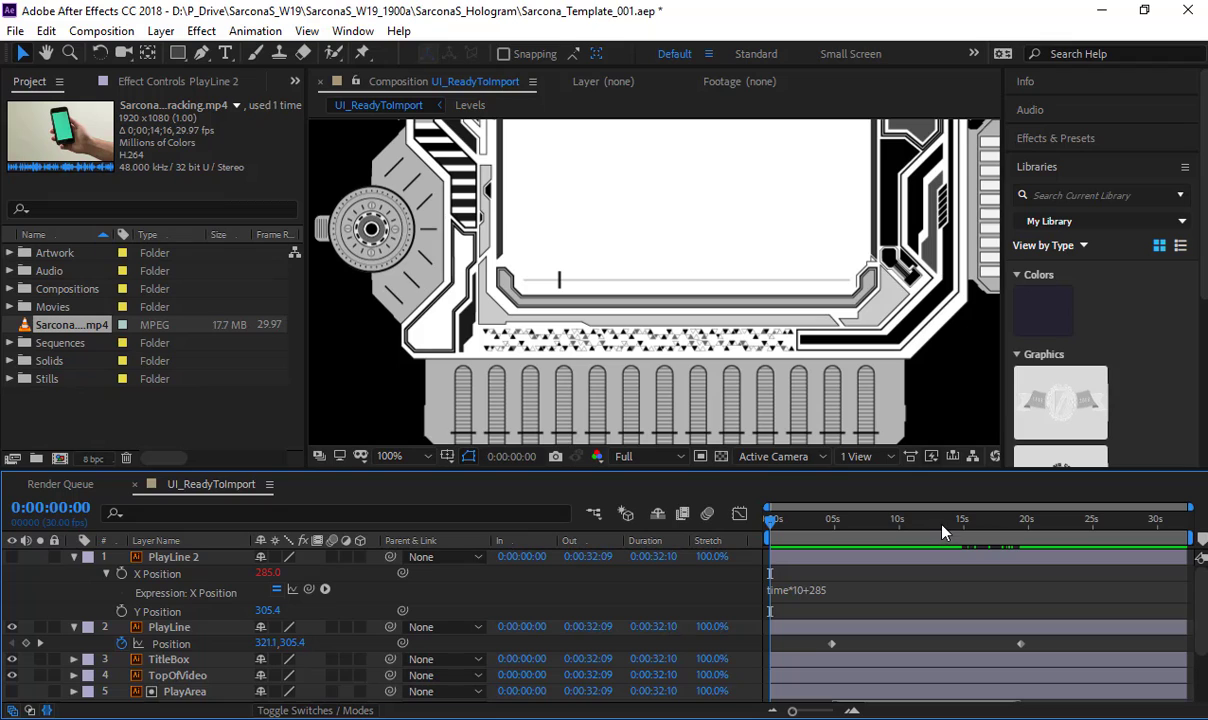
drag(1020, 643, 933, 645)
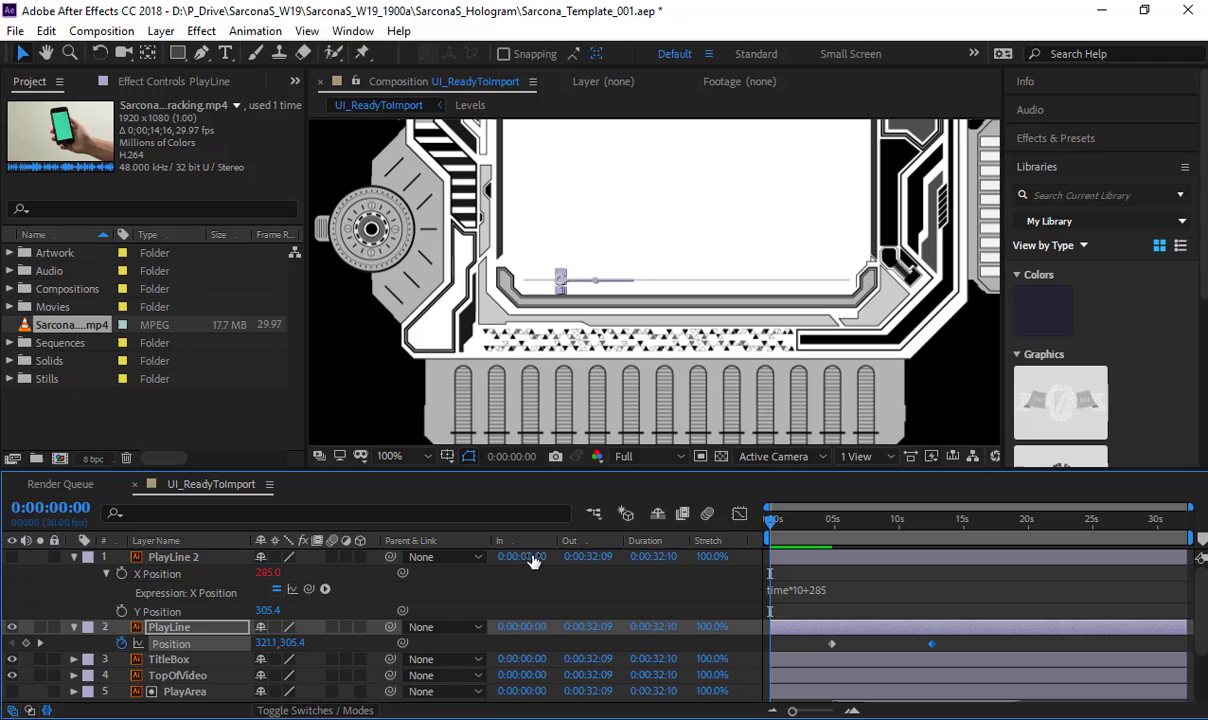
click(12, 626)
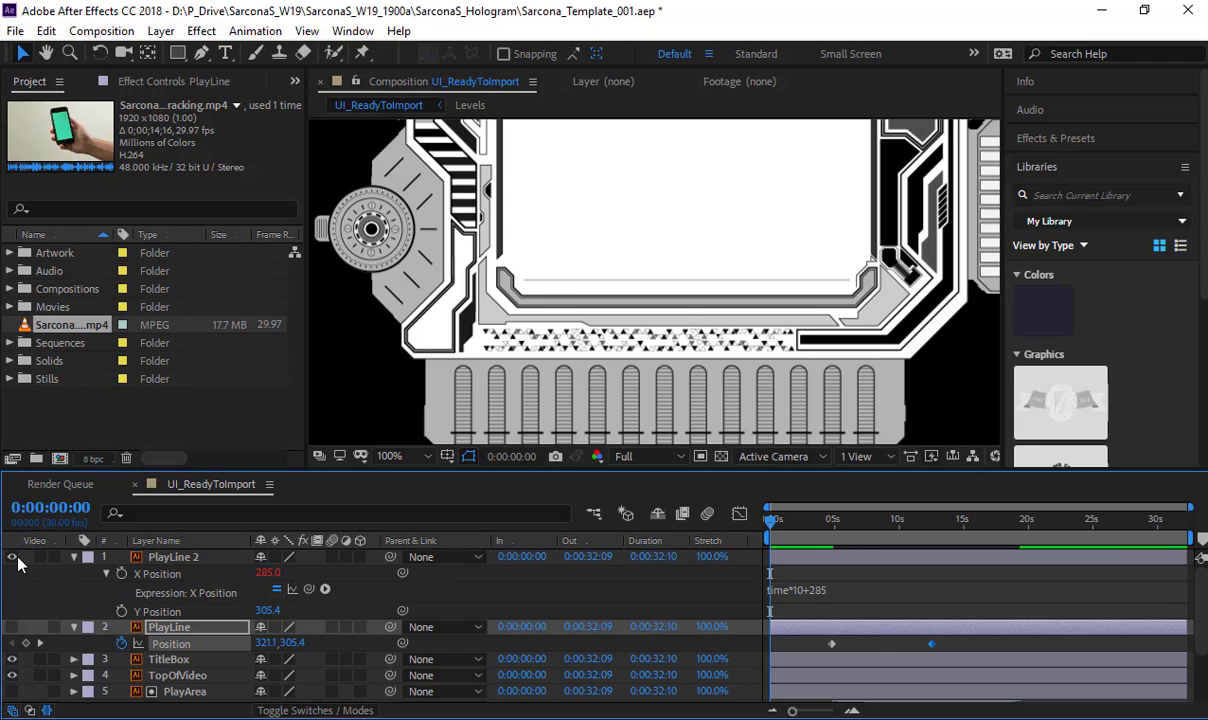
click(12, 556)
Step: Try the X Position expression "time*3+285" on PlayLine 2 and preview the marker's motion through the end of the composition
click(802, 590)
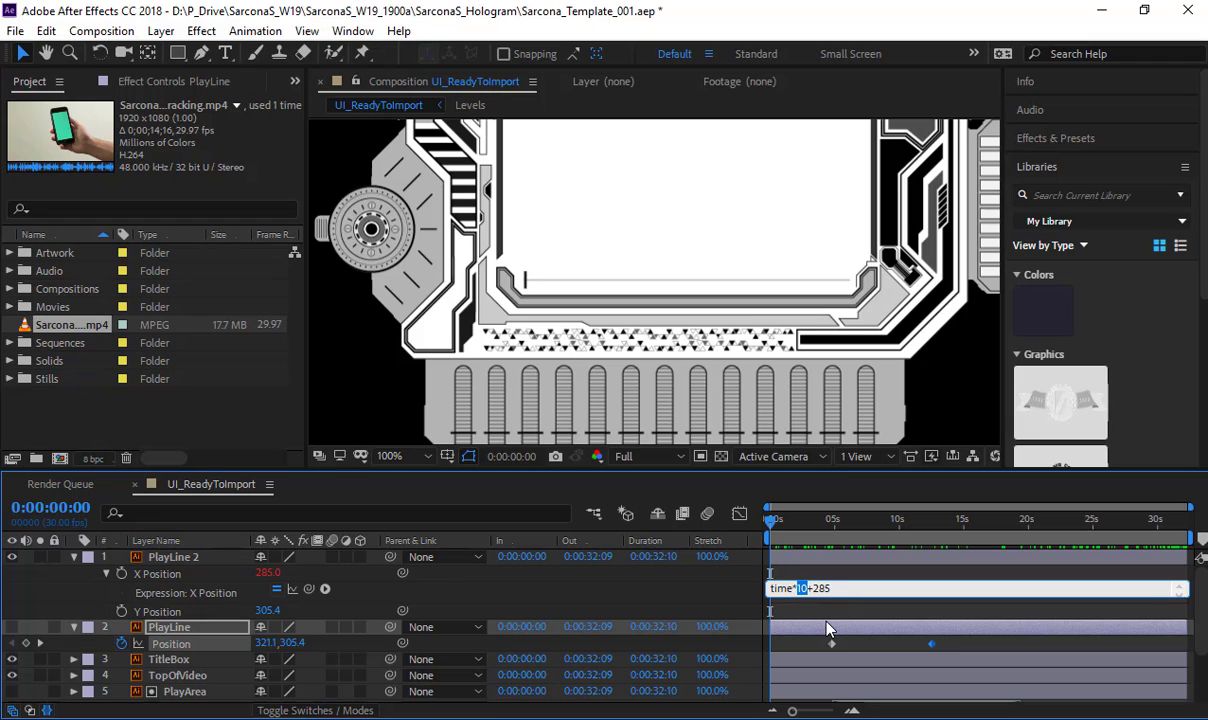
text(3)
click(709, 594)
key(space)
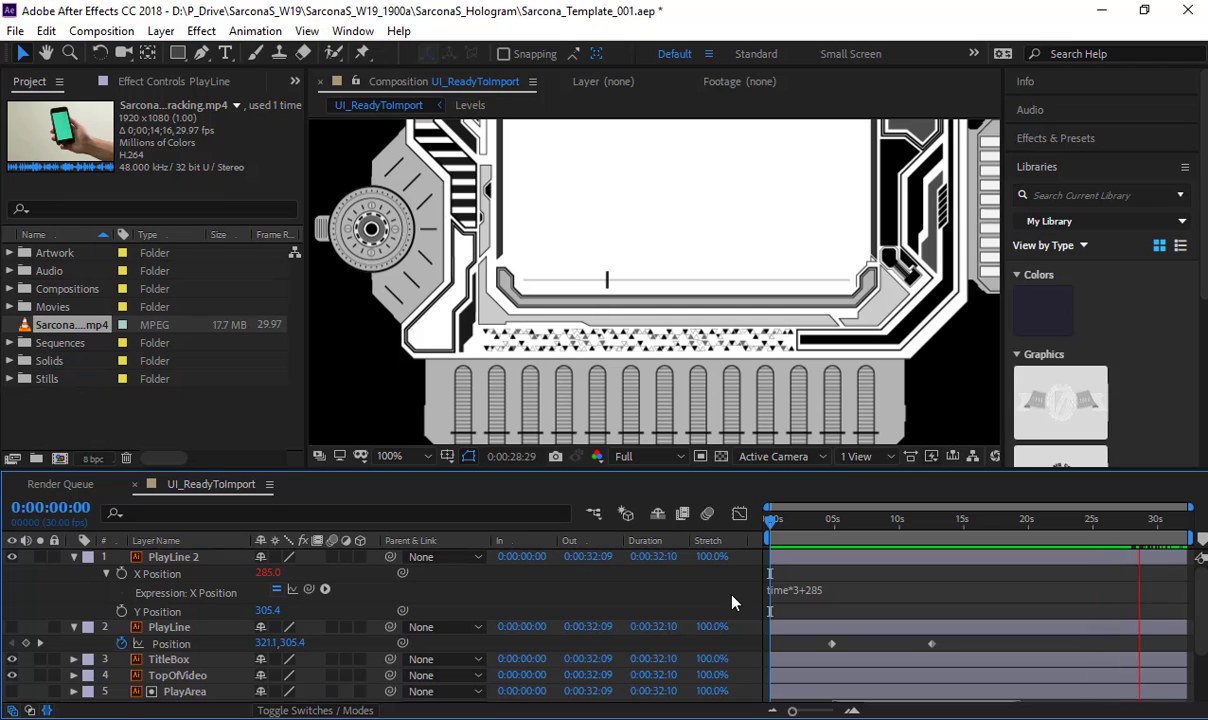
drag(1154, 526, 1188, 520)
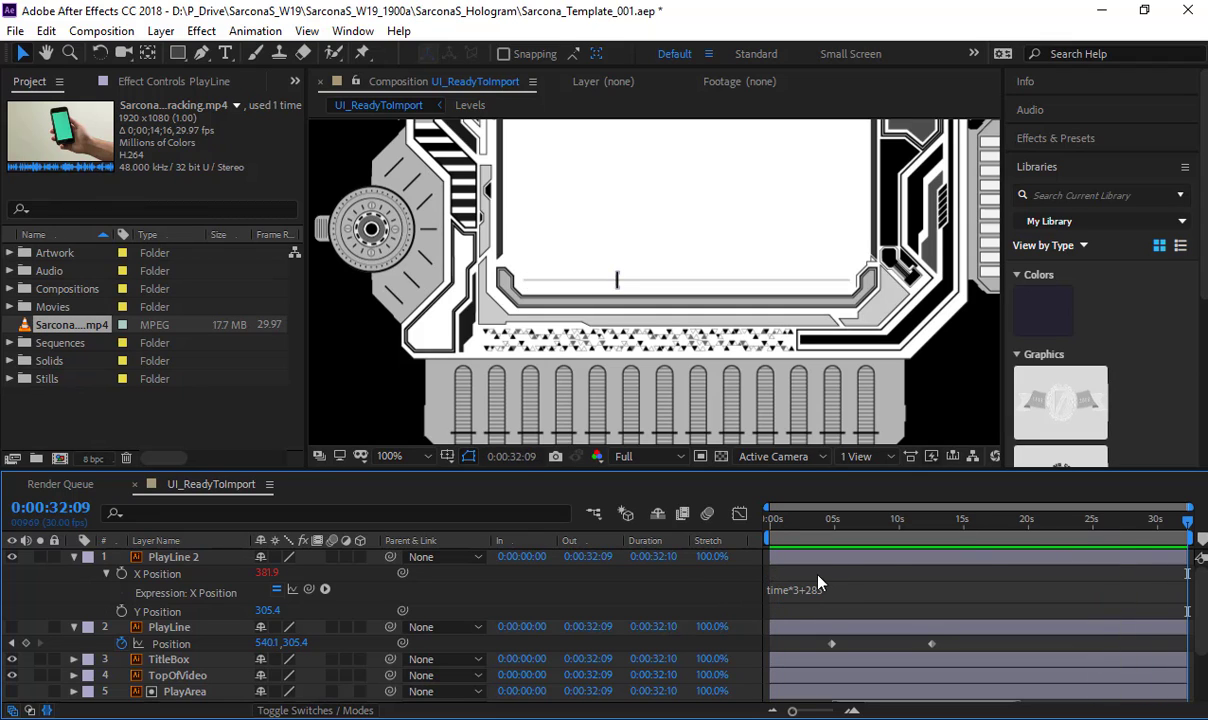
Step: Try a slower X Position expression, "time*2+285", on PlayLine 2 and scrub to the composition's end
click(812, 589)
click(797, 589)
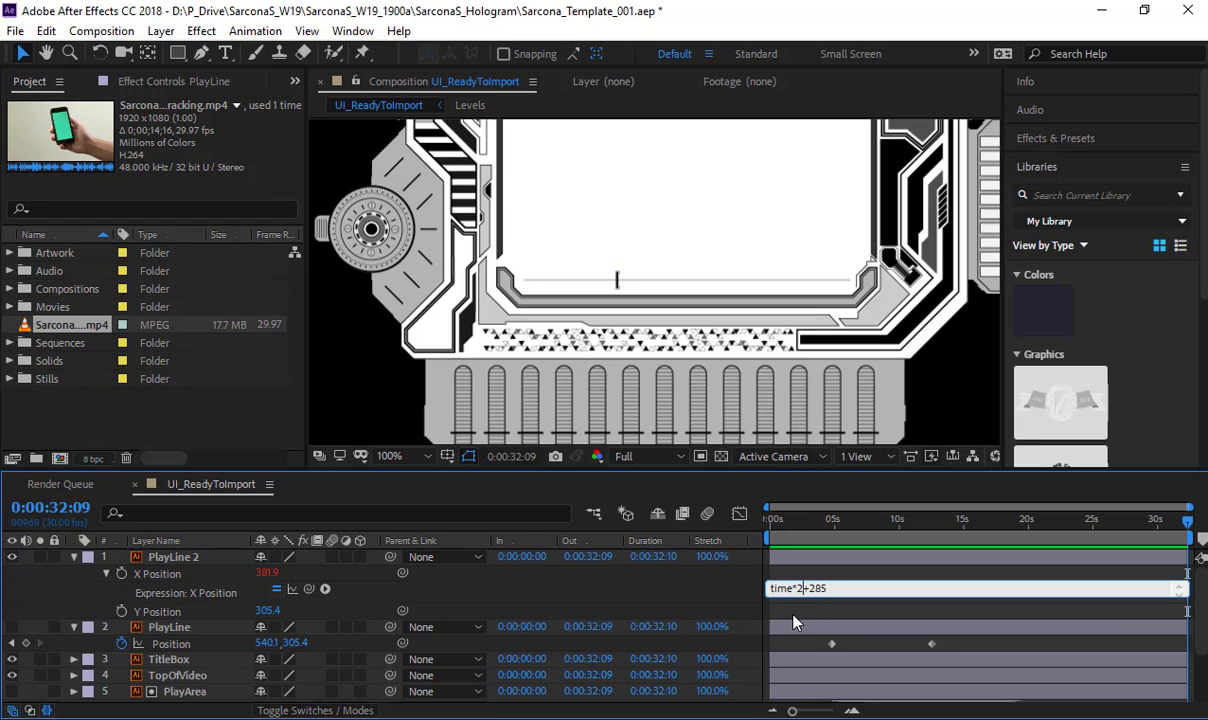
drag(820, 518, 1094, 519)
drag(1164, 568, 1195, 565)
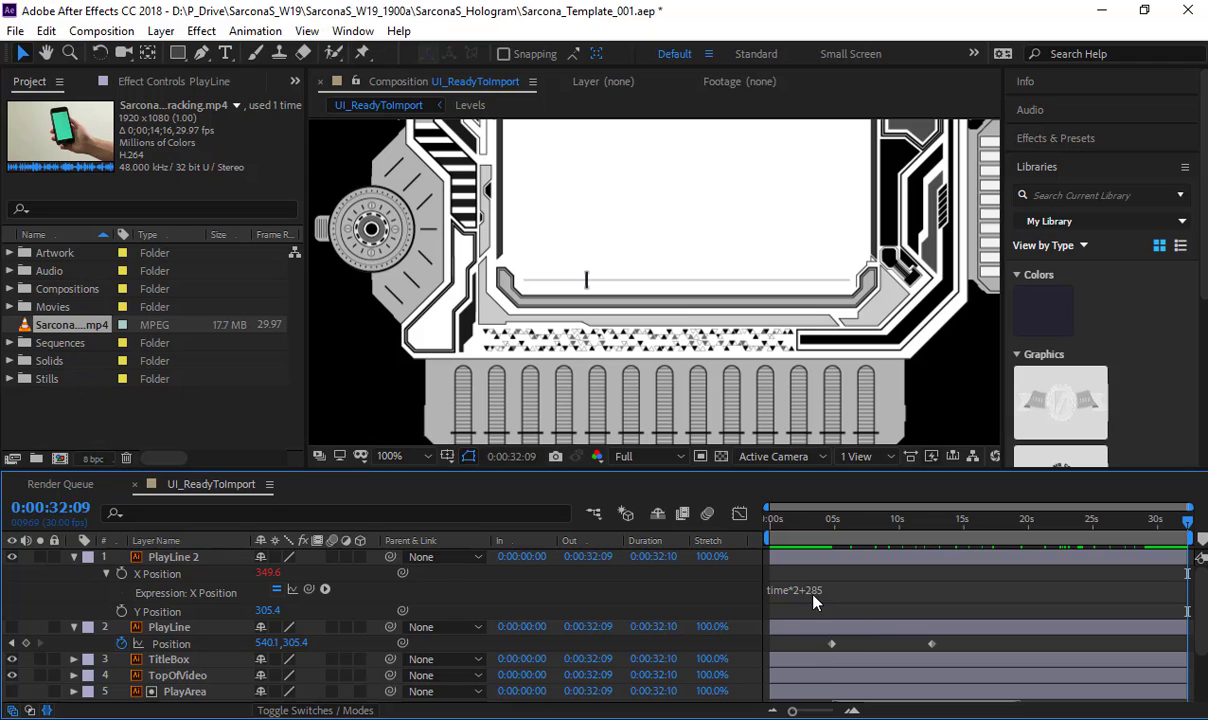
Step: Try a faster X Position expression, "time*20+285", on PlayLine 2 and scrub back to the start
click(797, 588)
click(807, 589)
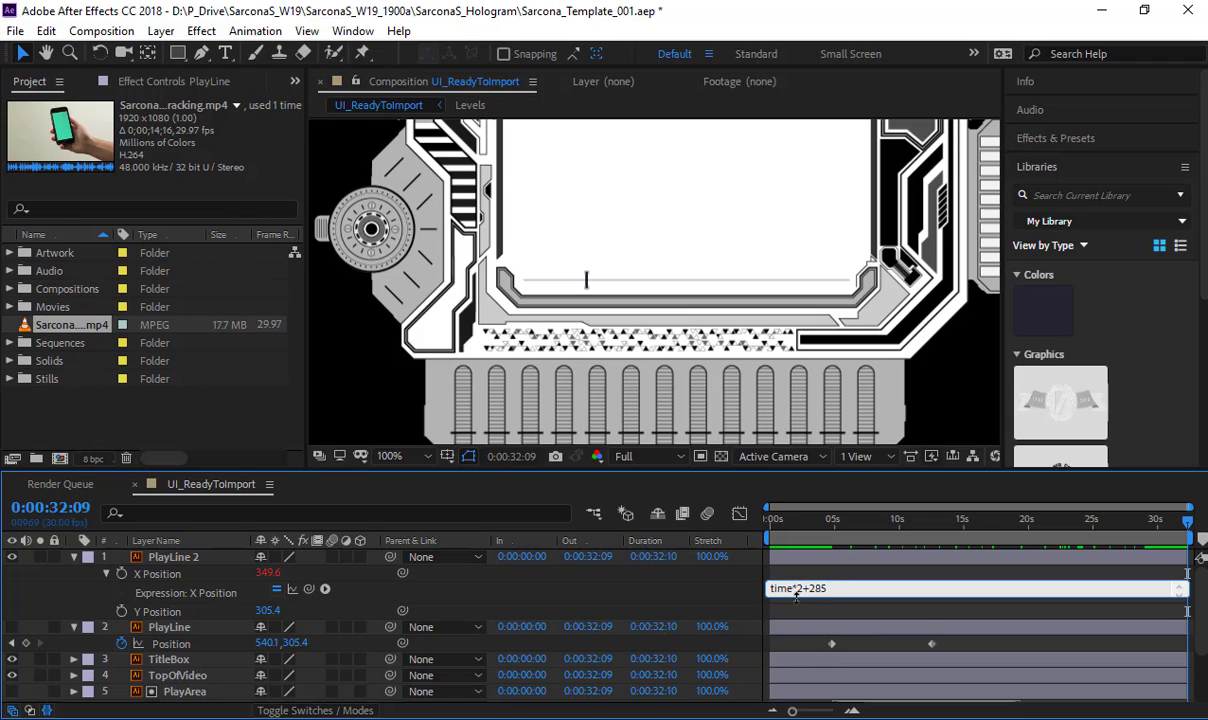
text(0)
drag(772, 528, 691, 545)
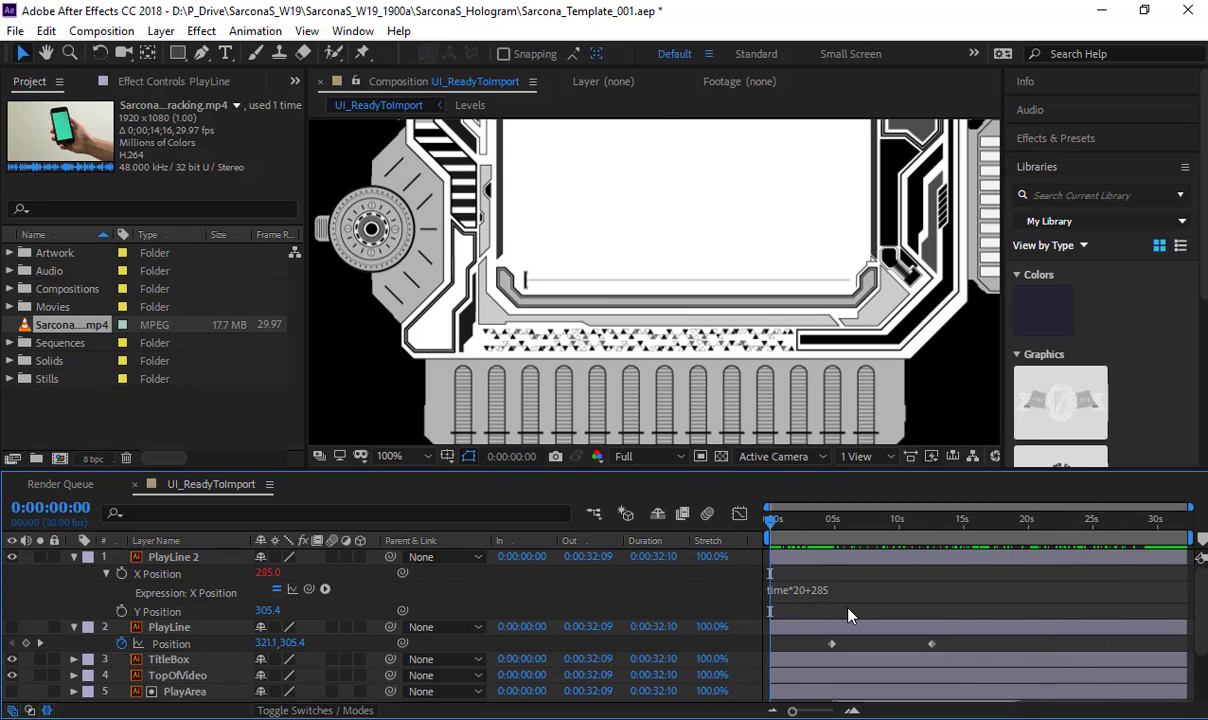
Step: Set PlayLine 2's X Position expression back to "time*10+285" and collapse the properties of both PlayLine layers
click(800, 588)
double_click(801, 589)
text(10)
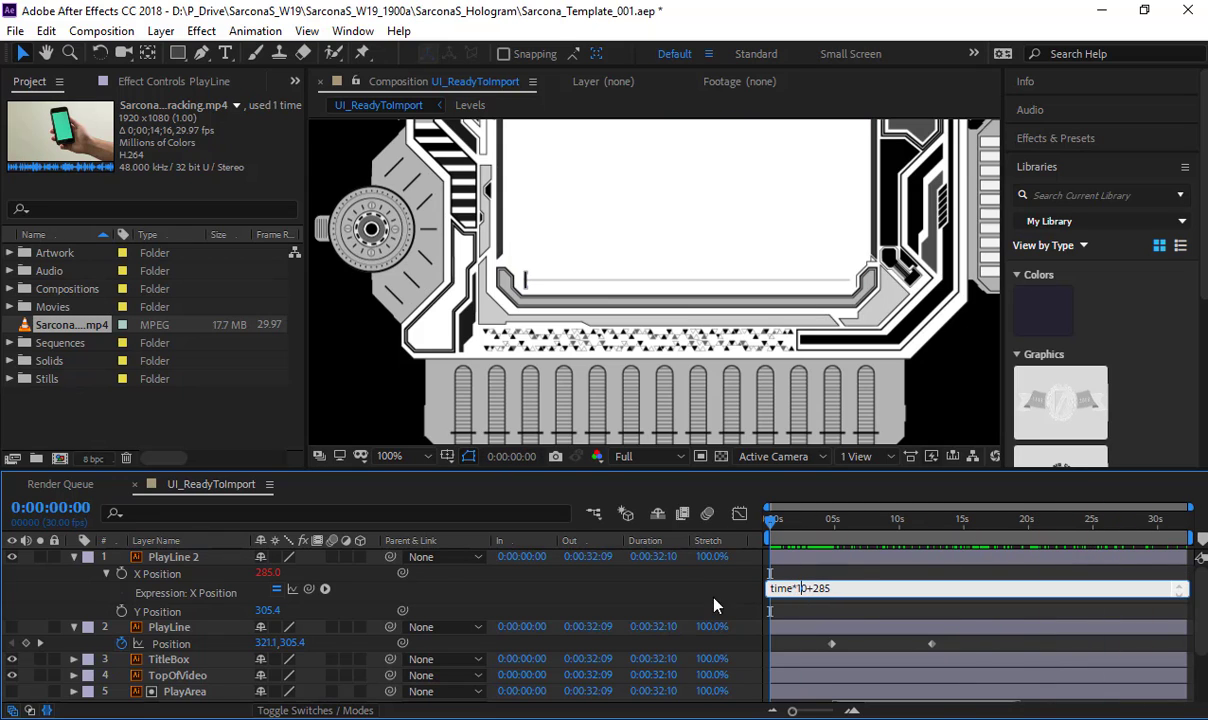
click(717, 586)
drag(780, 541, 637, 557)
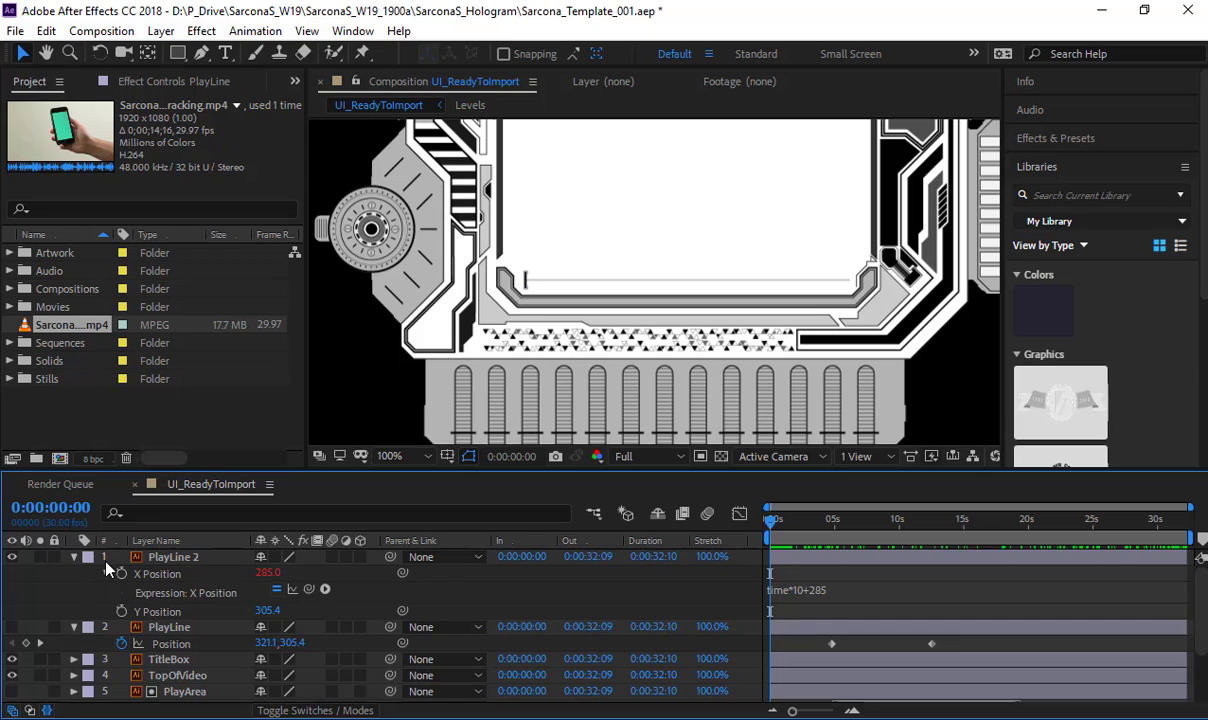
click(73, 557)
click(73, 574)
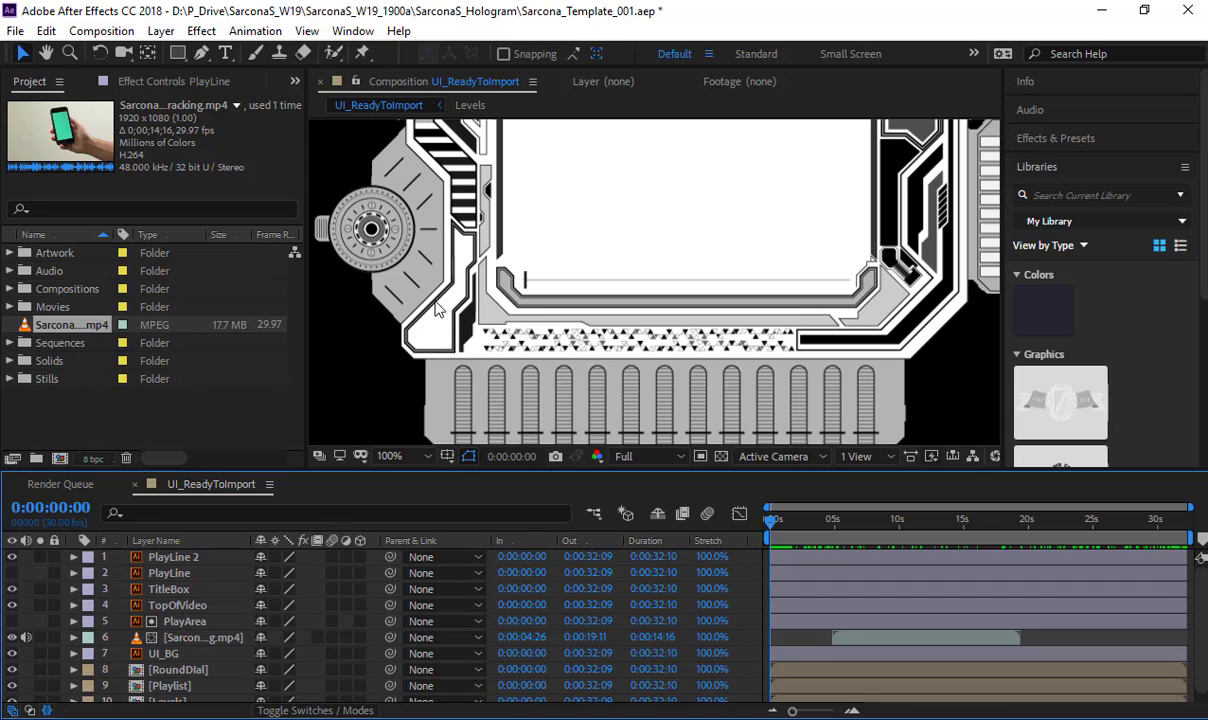
Step: Examine the level sliders below the interface, and open the nested Levels composition for a closer view of them
key(comma)
key(comma)
key(space)
drag(410, 345, 388, 361)
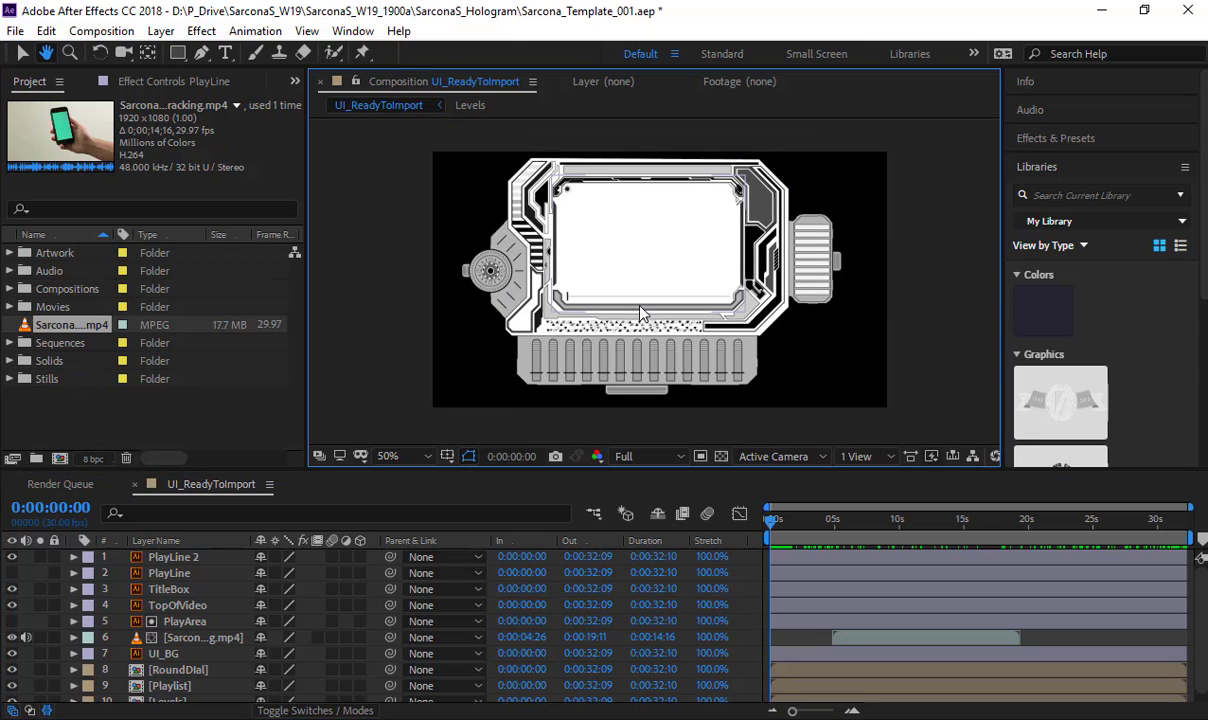
scroll(582, 354, up, 1)
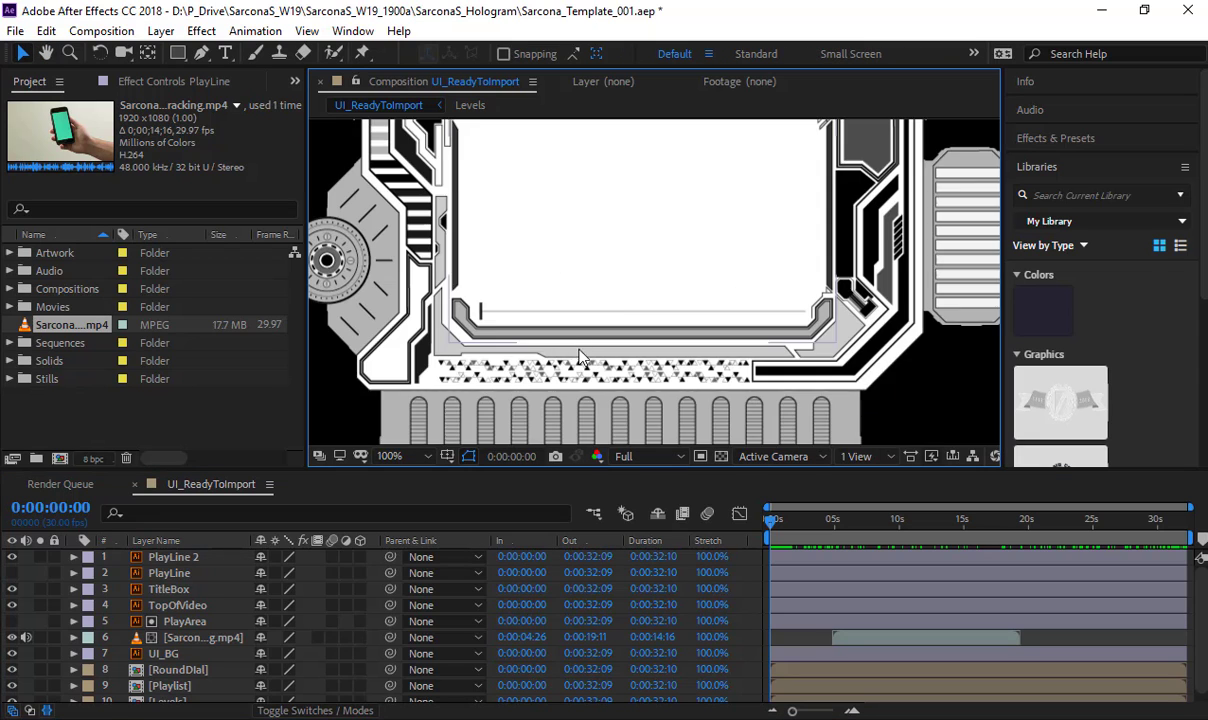
key(space)
drag(494, 414, 586, 338)
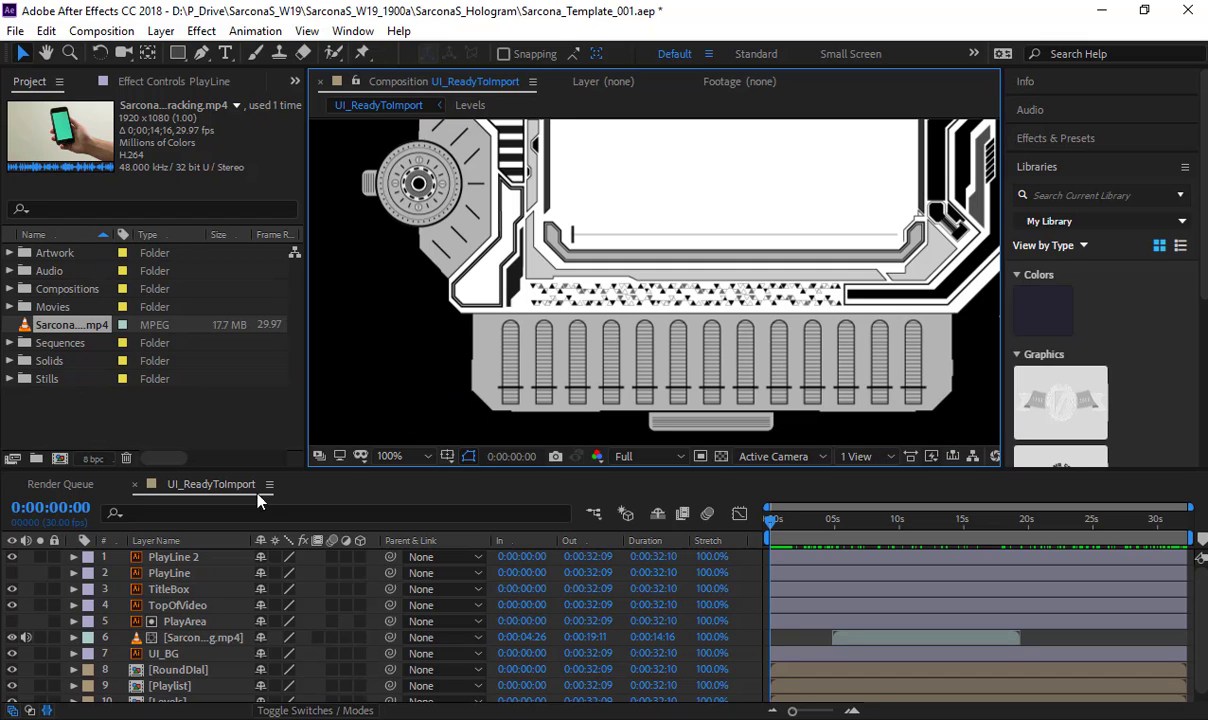
scroll(183, 640, down, 1)
double_click(168, 655)
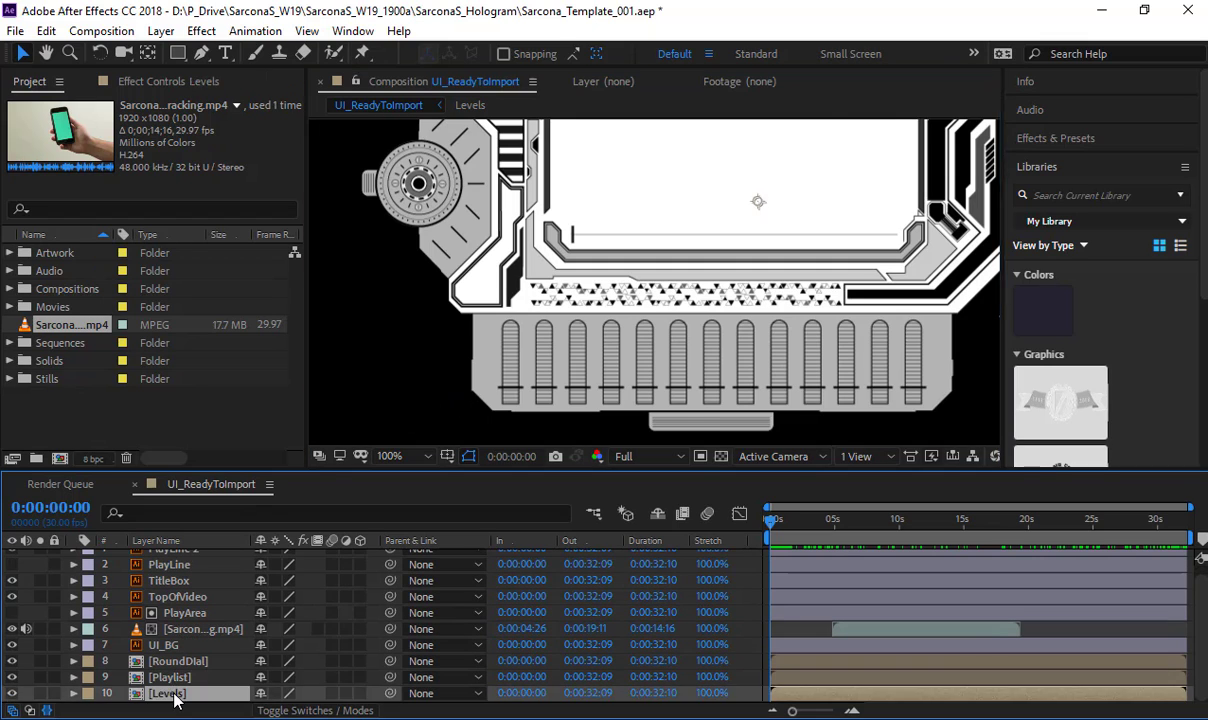
scroll(523, 306, up, 2)
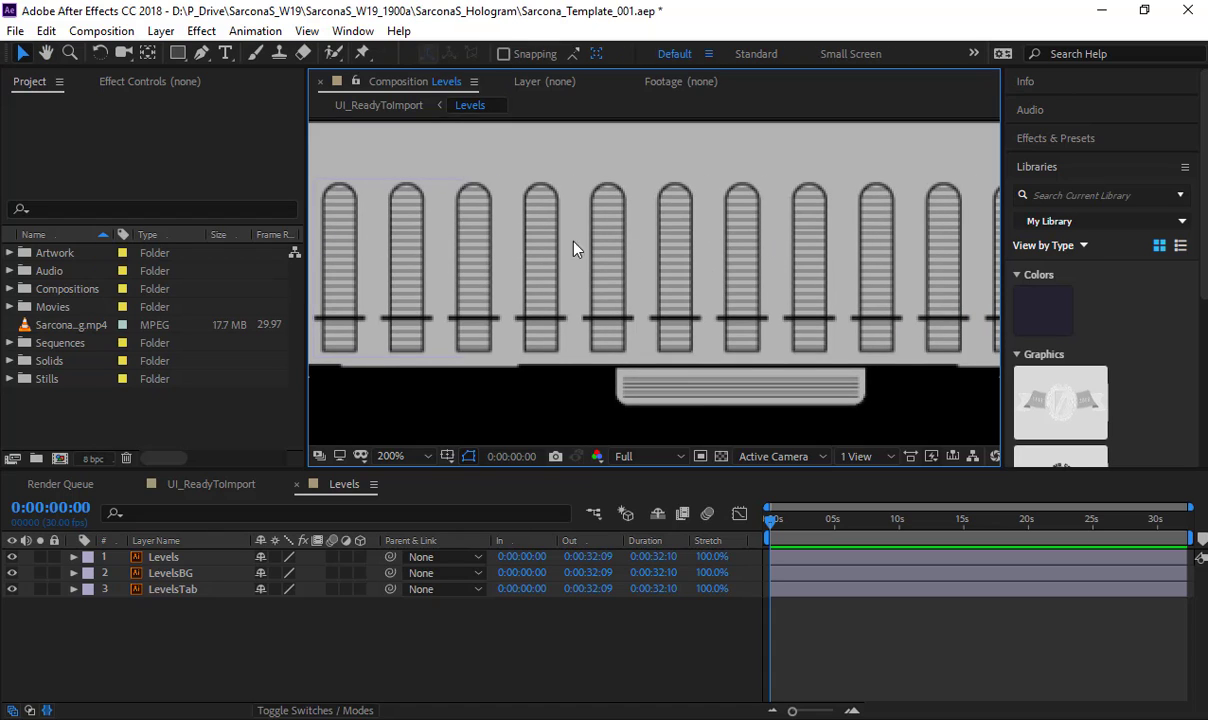
Step: Switch to Illustrator, show only the Levels layer of UI_ReadyToImport.ai, and select the complete leftmost slider artwork
key(alt+Tab)
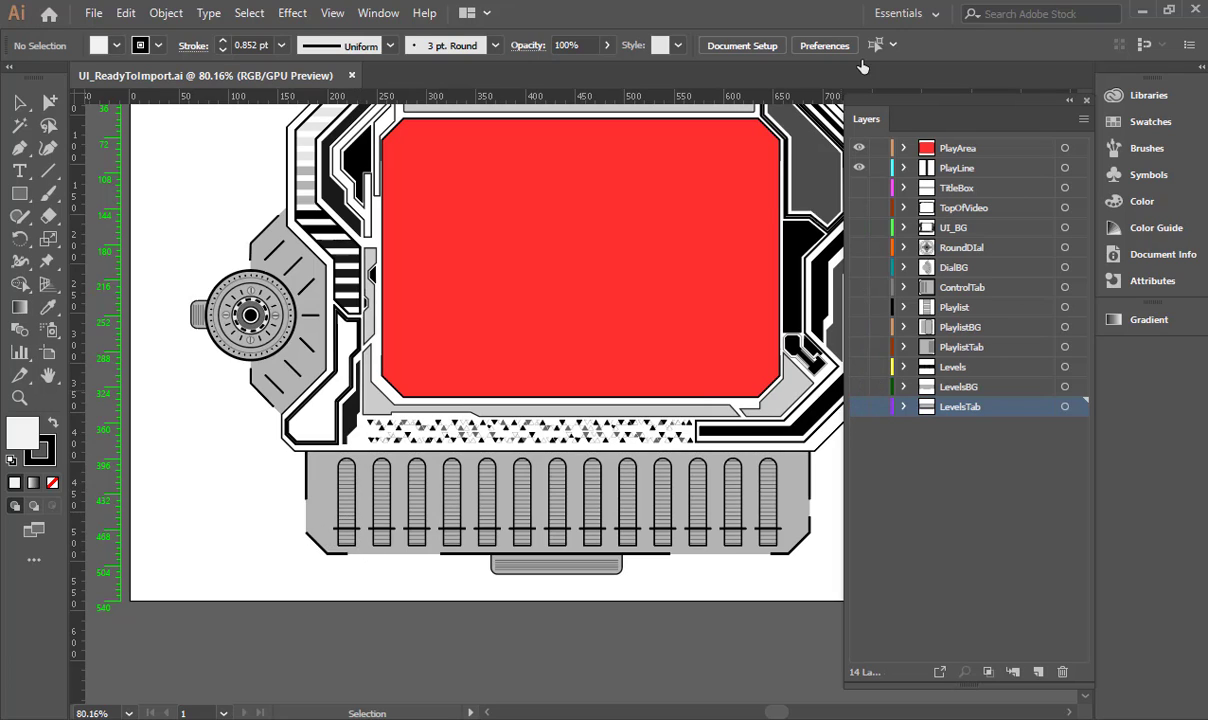
key(ctrl+y)
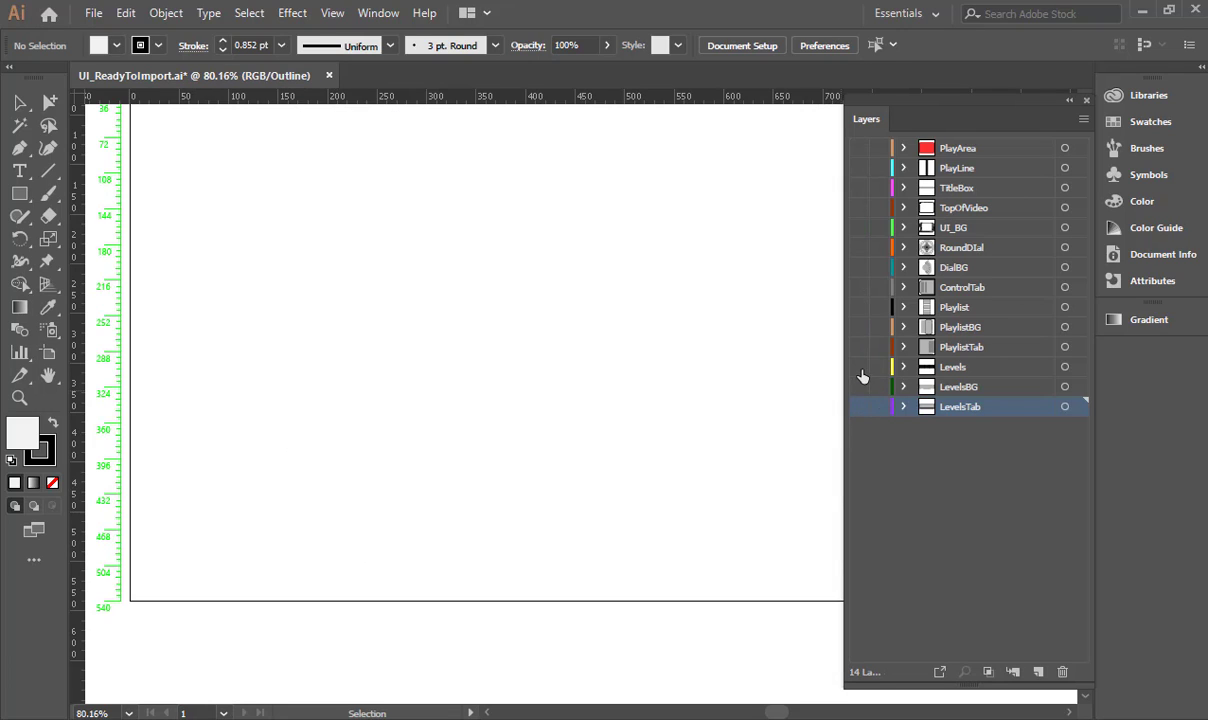
click(859, 368)
key(ctrl+y)
drag(307, 433, 366, 562)
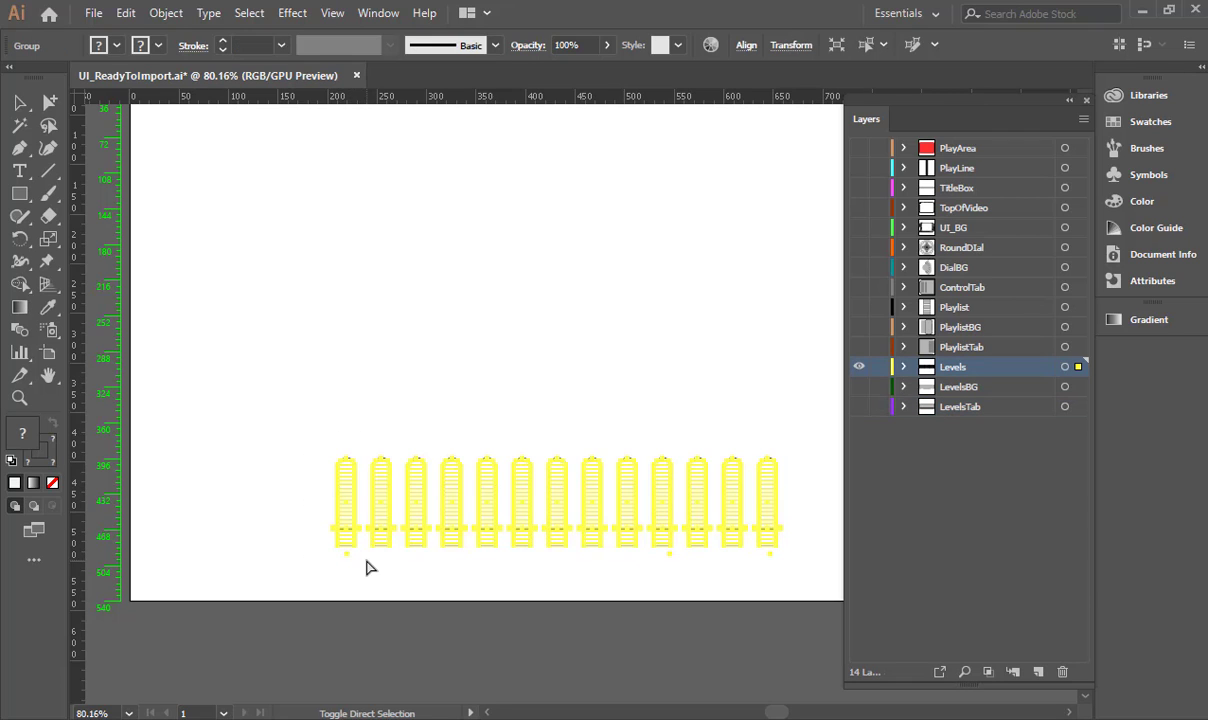
drag(301, 432, 361, 572)
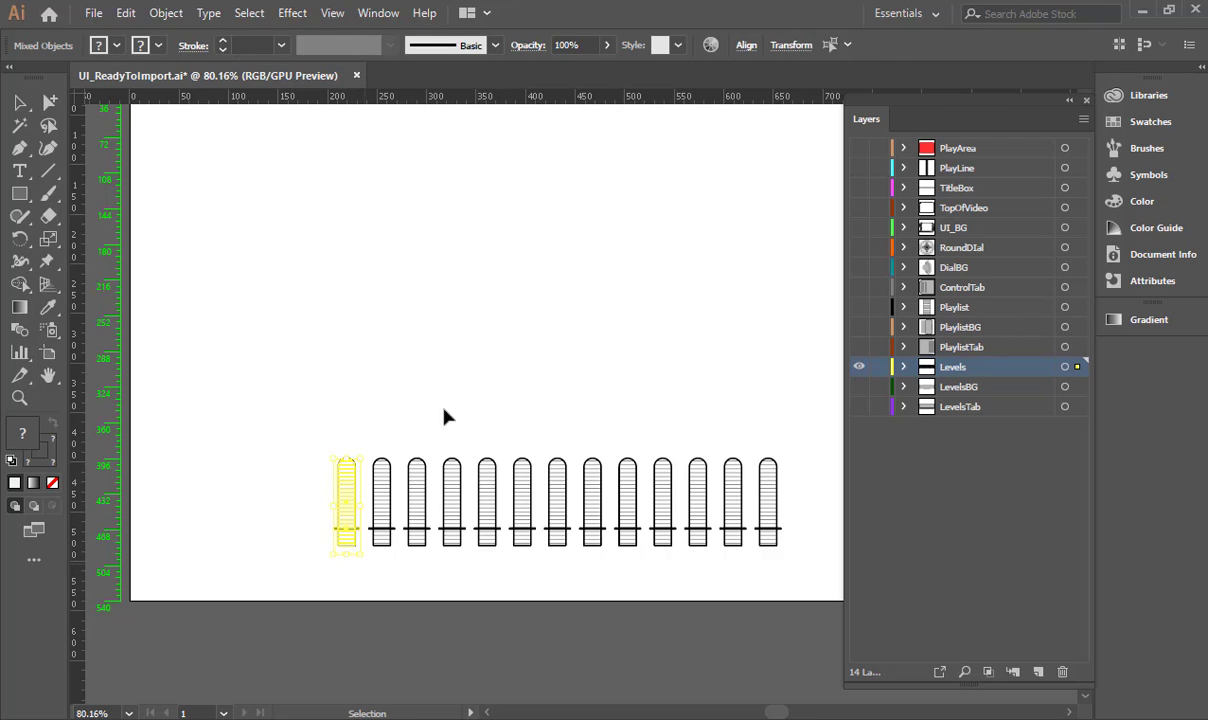
Step: Create a new 960 x 540 px document and paste the copied slider artwork into it
key(ctrl+n)
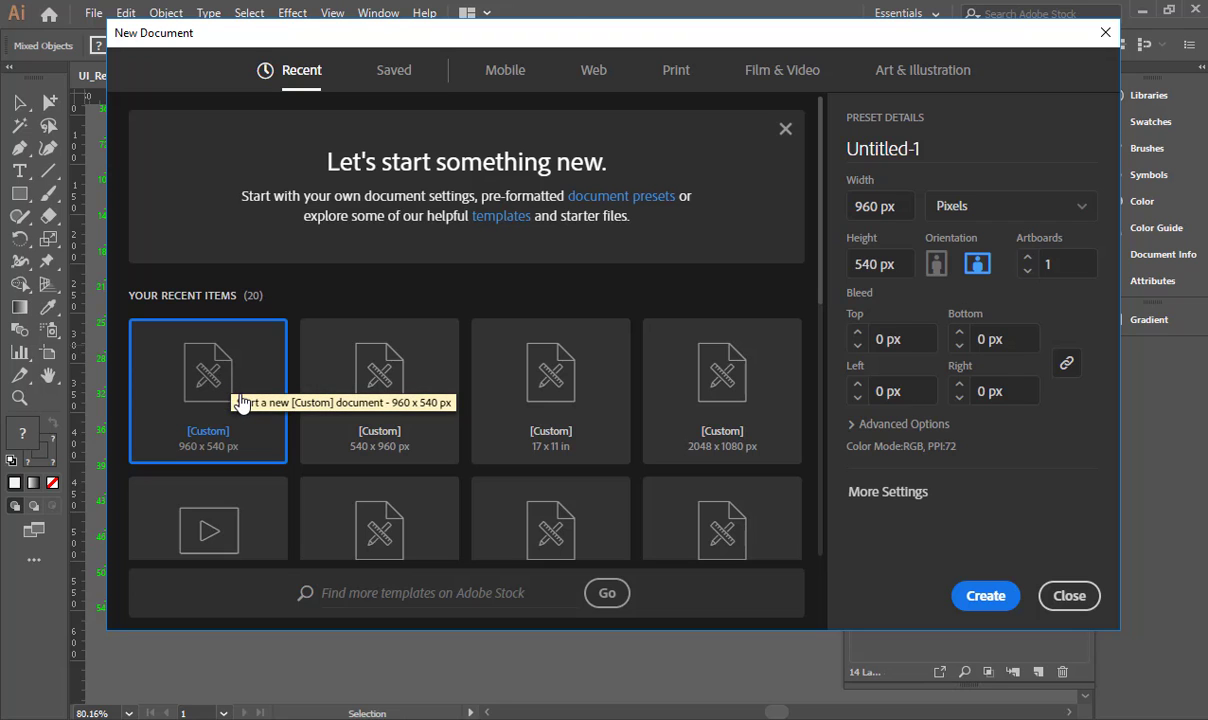
double_click(240, 400)
key(ctrl+v)
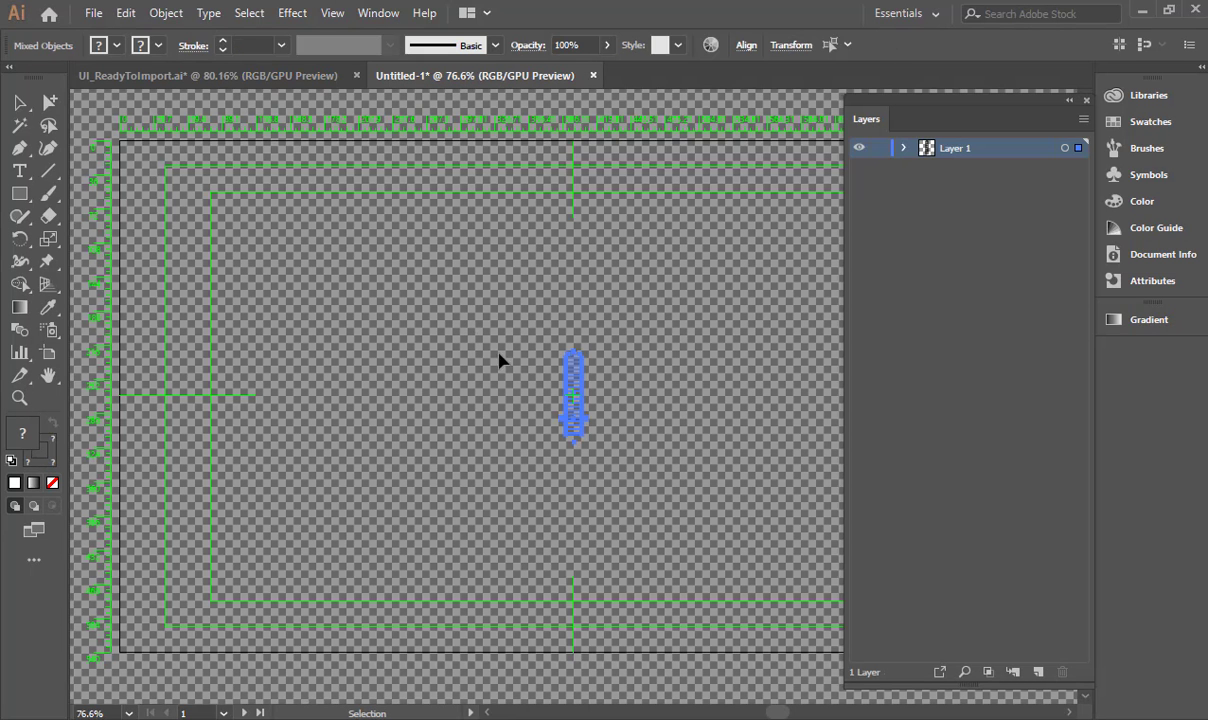
key(ctrl+shift+a)
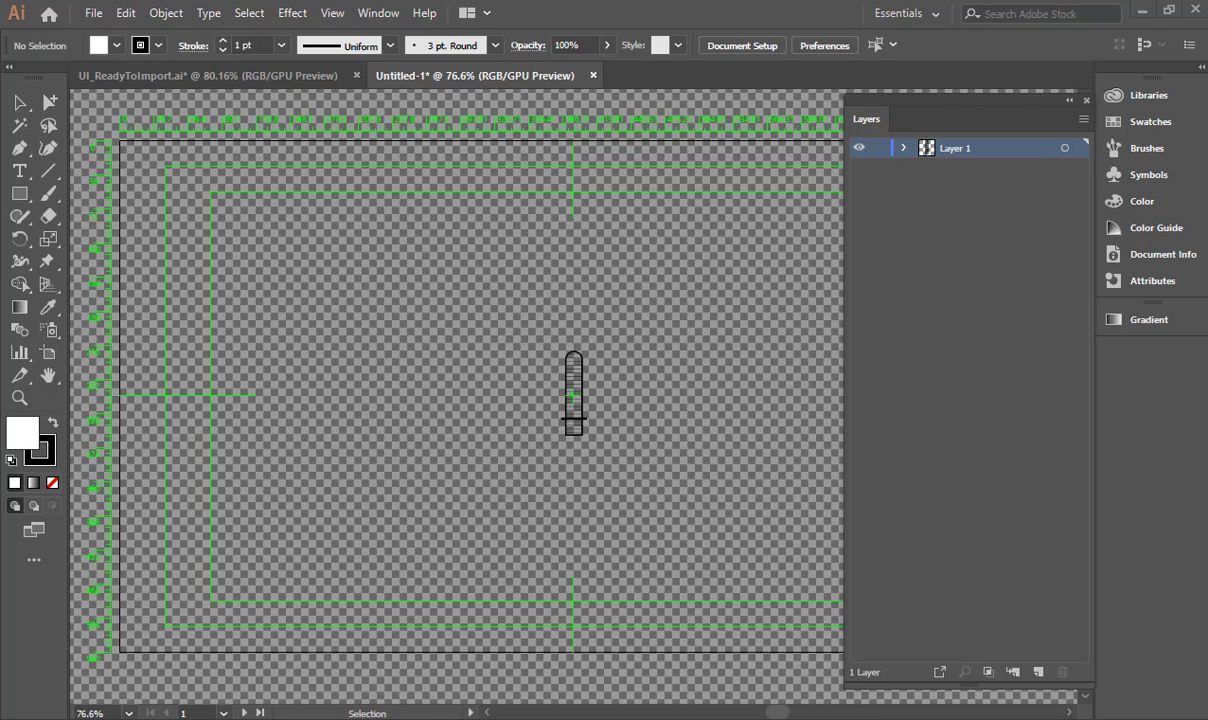
Step: Turn off the center mark, cross hairs and video safe areas for Artboard 1
click(48, 352)
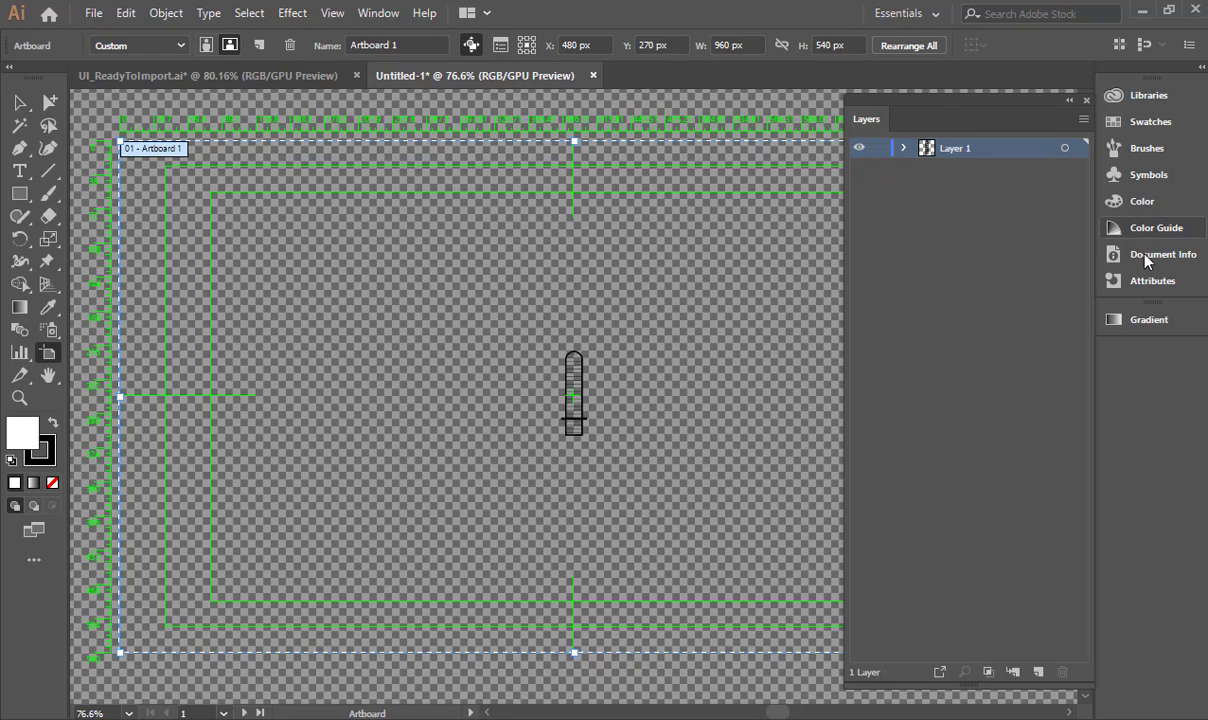
click(379, 13)
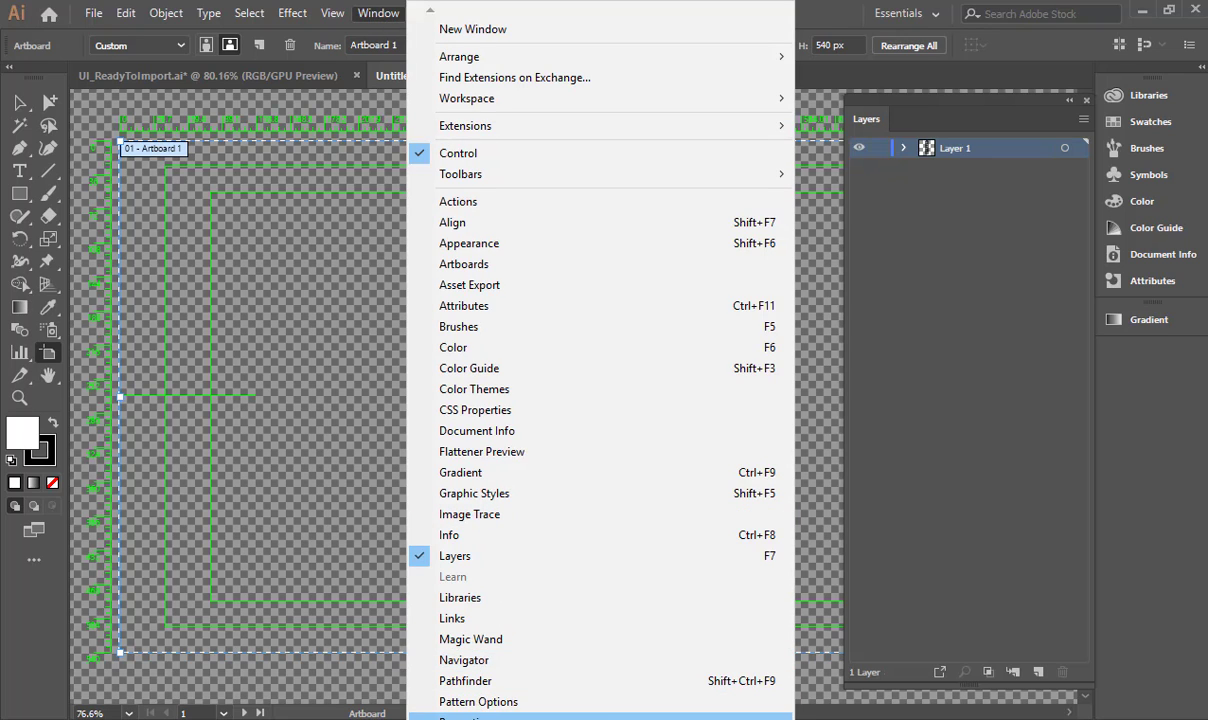
click(470, 717)
click(665, 428)
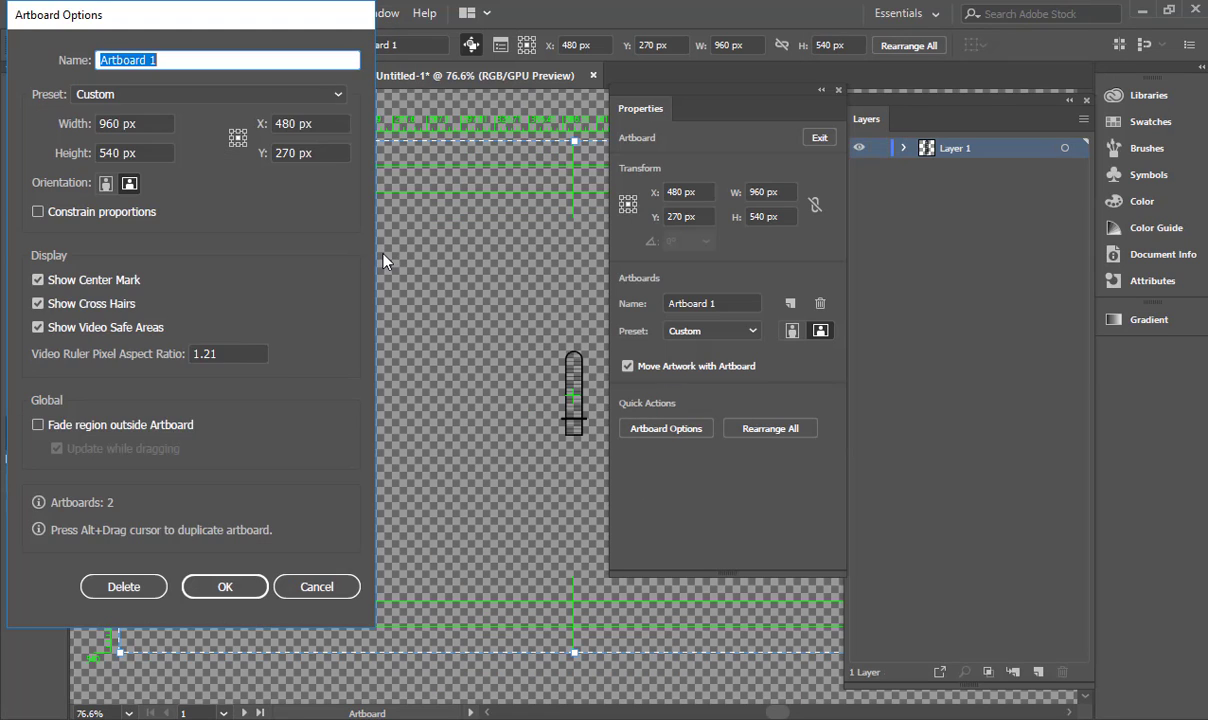
click(95, 330)
click(90, 302)
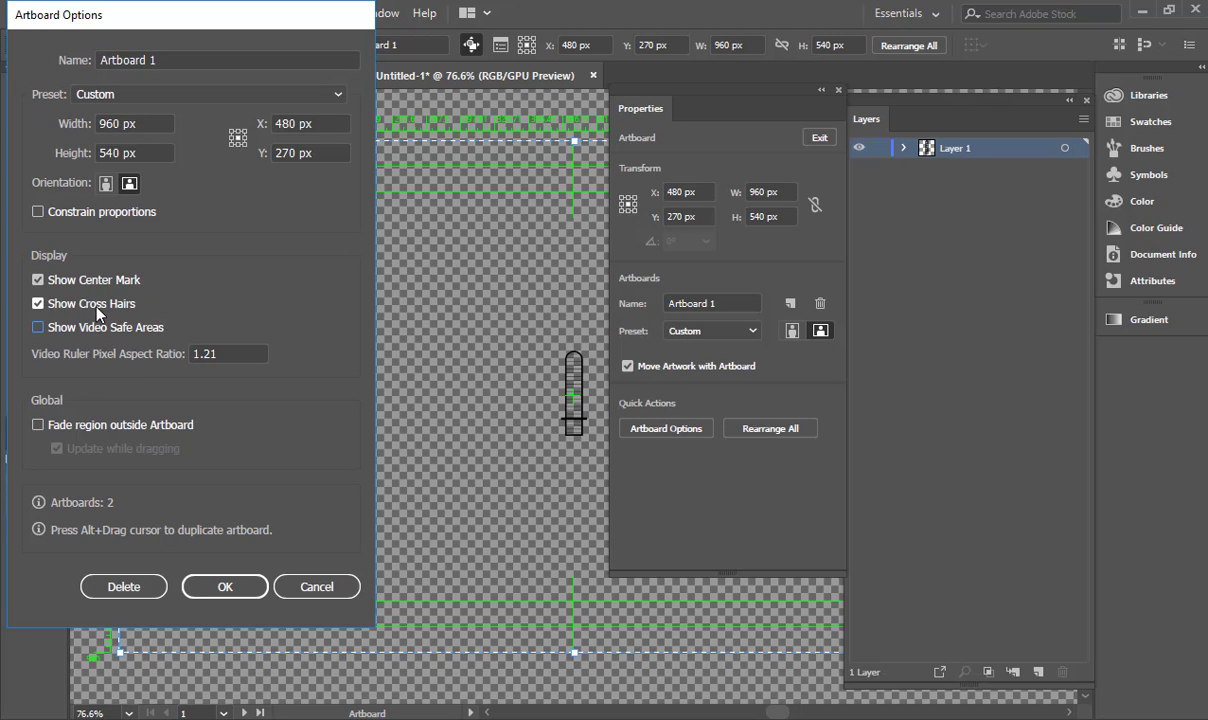
click(92, 283)
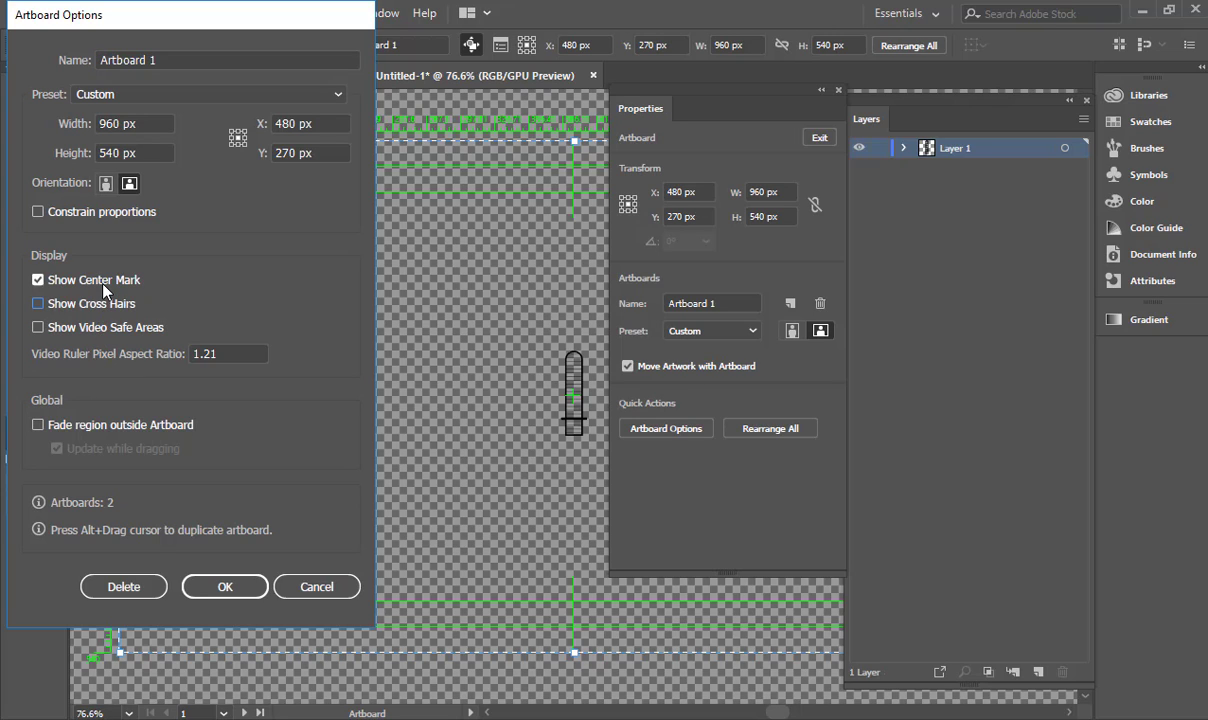
click(250, 586)
Step: Hide the document's transparency grid
click(376, 13)
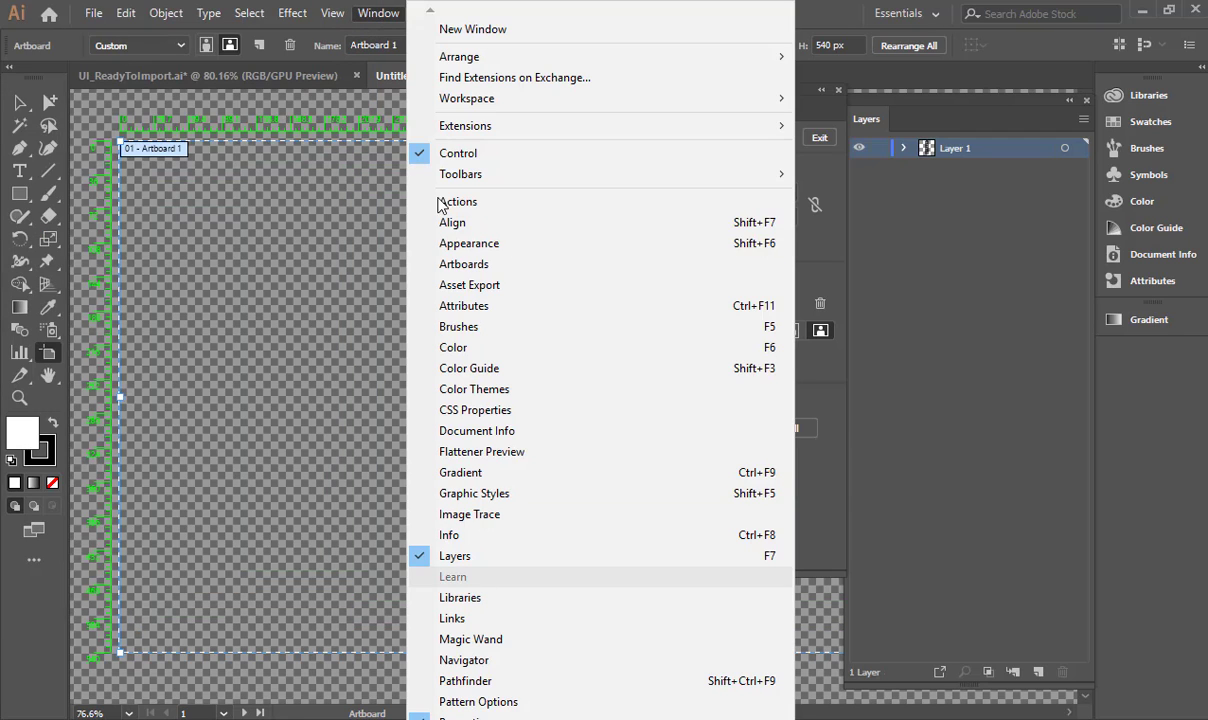
mouse_move(333, 14)
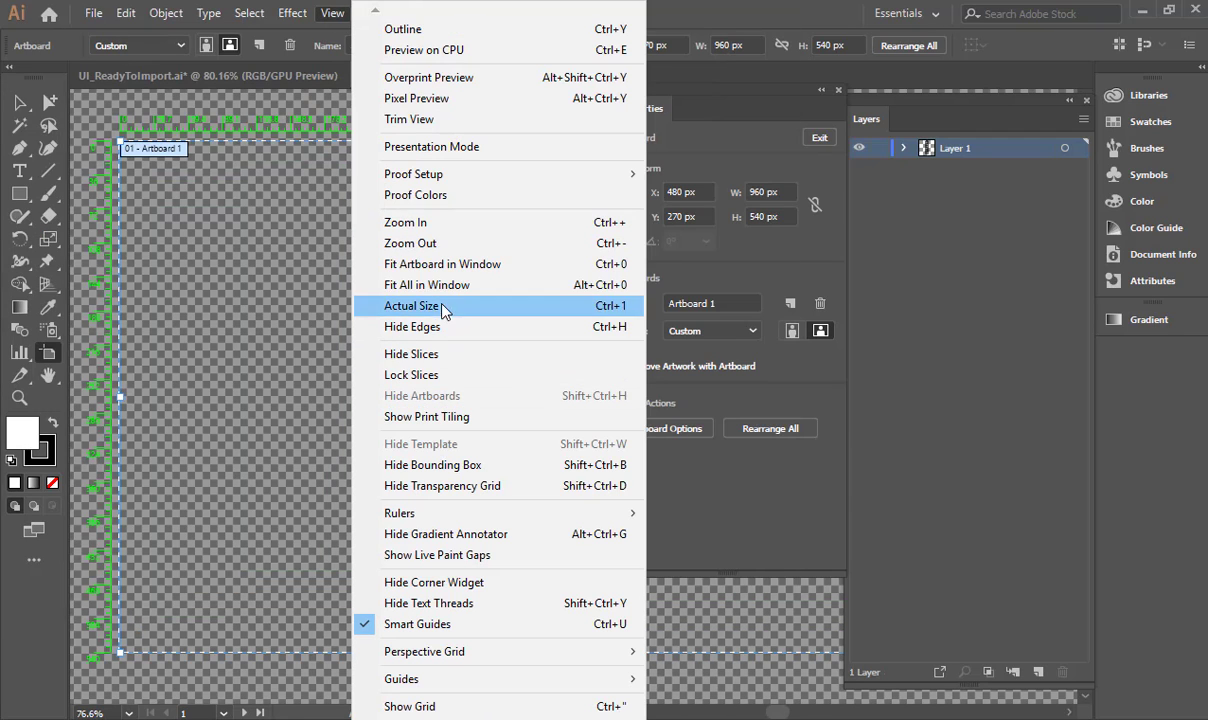
click(470, 484)
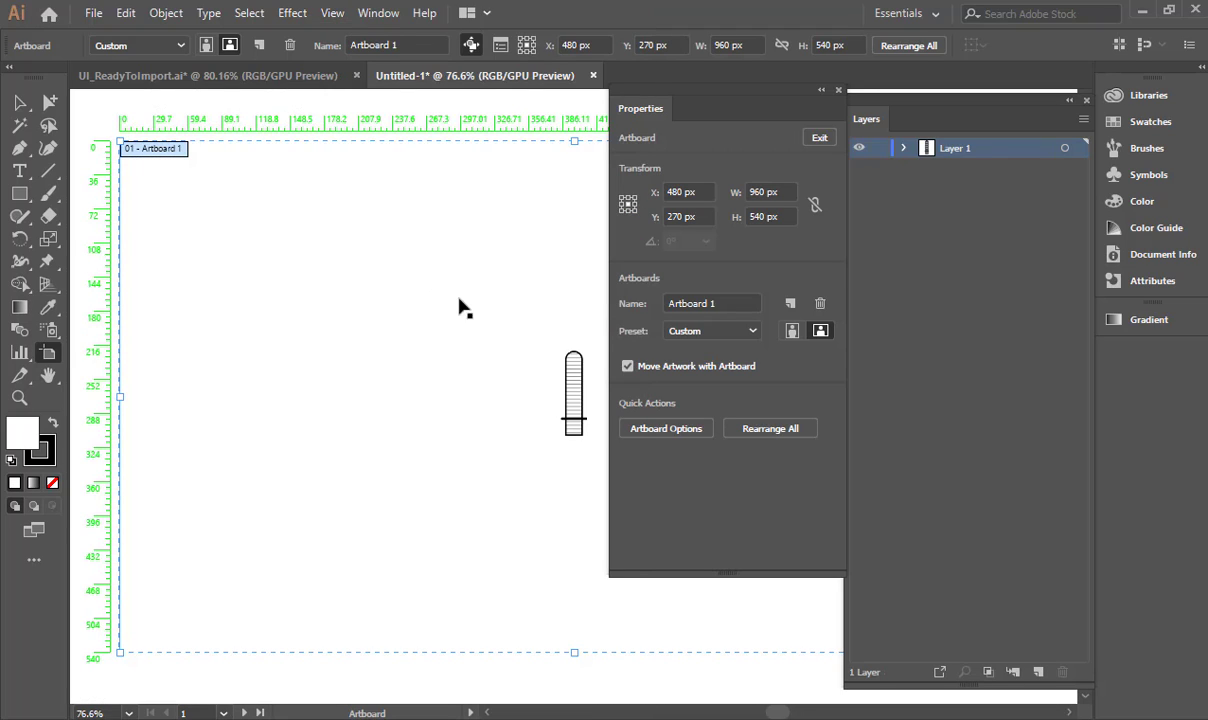
Step: Move the slider's thick horizontal handle bar from Layer 1 onto a new layer above it
key(ctrl+space)
ctrl+click(562, 376)
drag(520, 448, 345, 350)
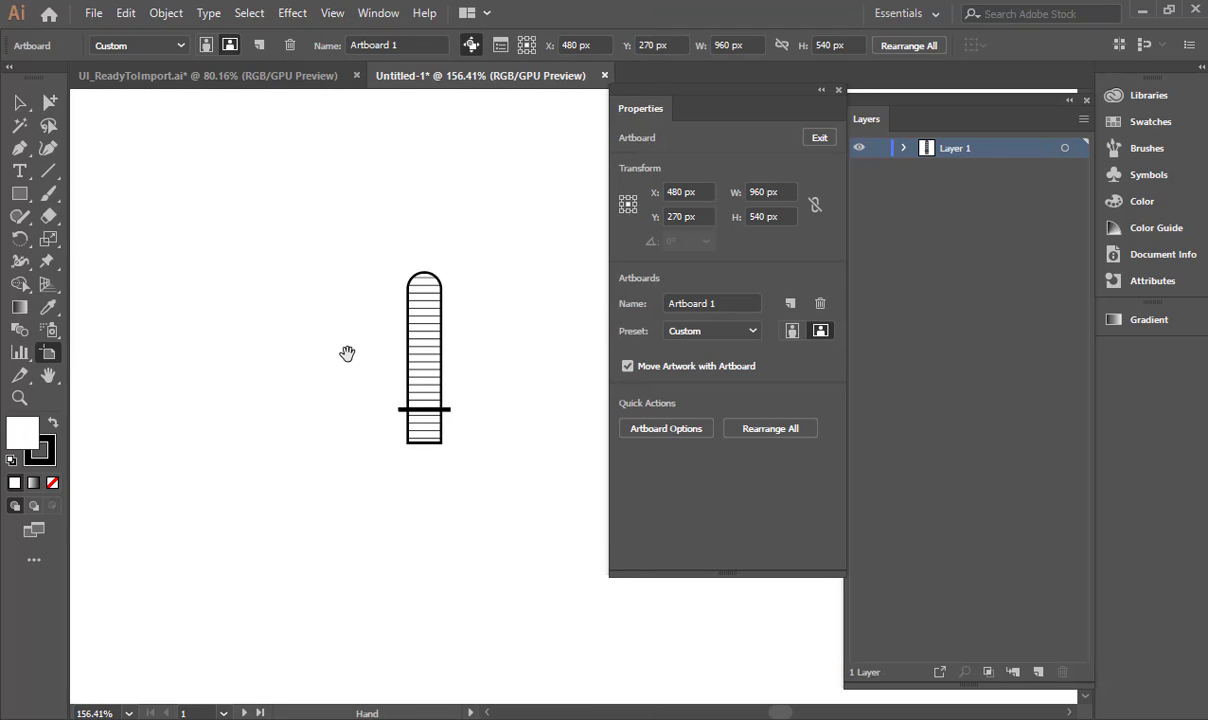
ctrl+click(389, 364)
key(v)
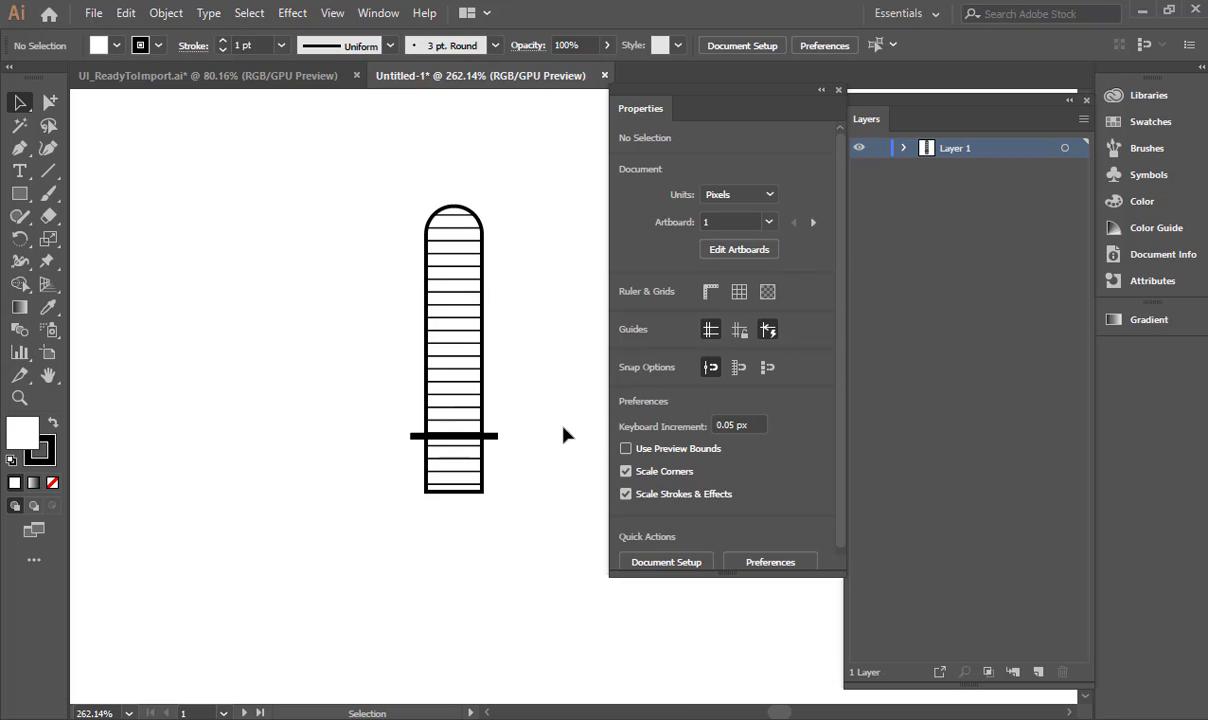
click(492, 436)
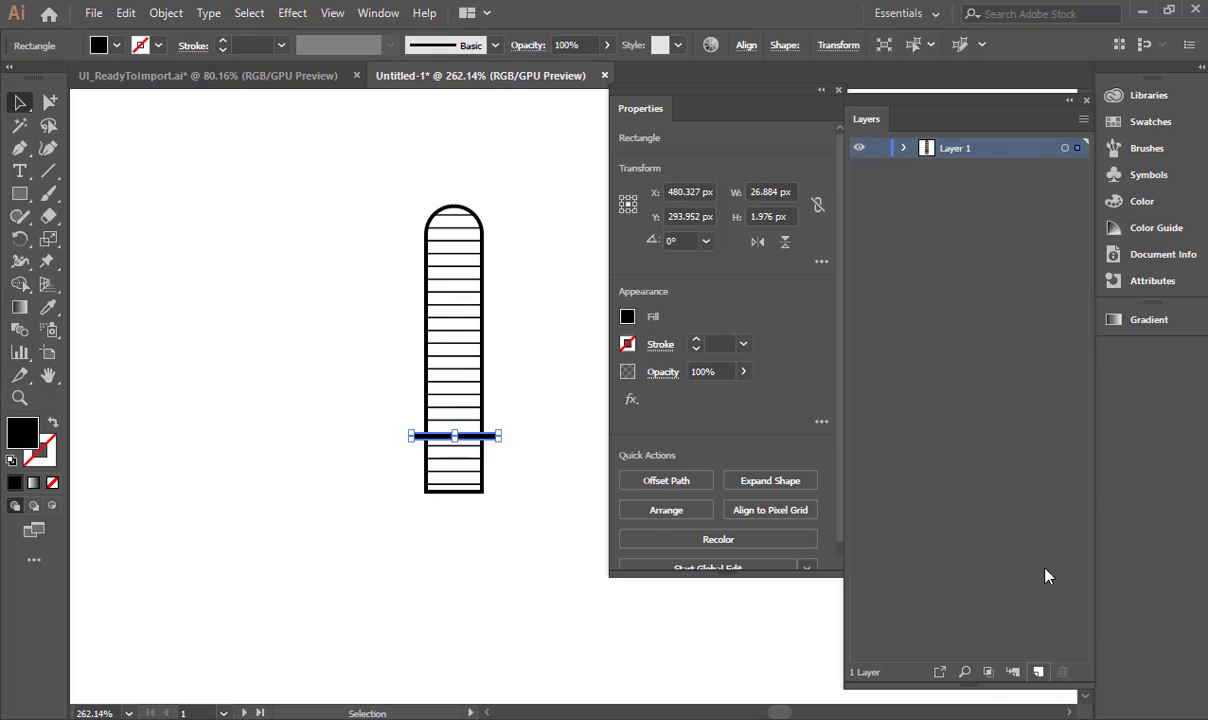
click(1037, 672)
drag(1074, 172, 1077, 148)
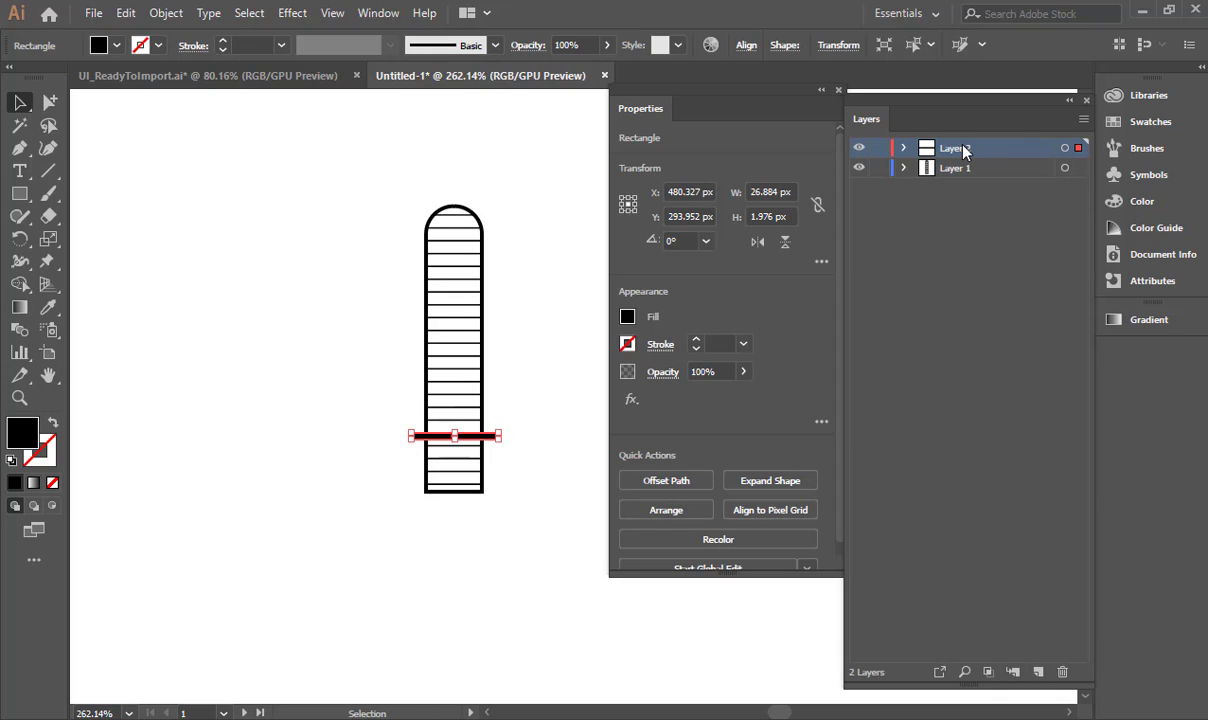
Step: Rename the handle bar's layer as LevelsSlider and hide it
double_click(960, 147)
text(L)
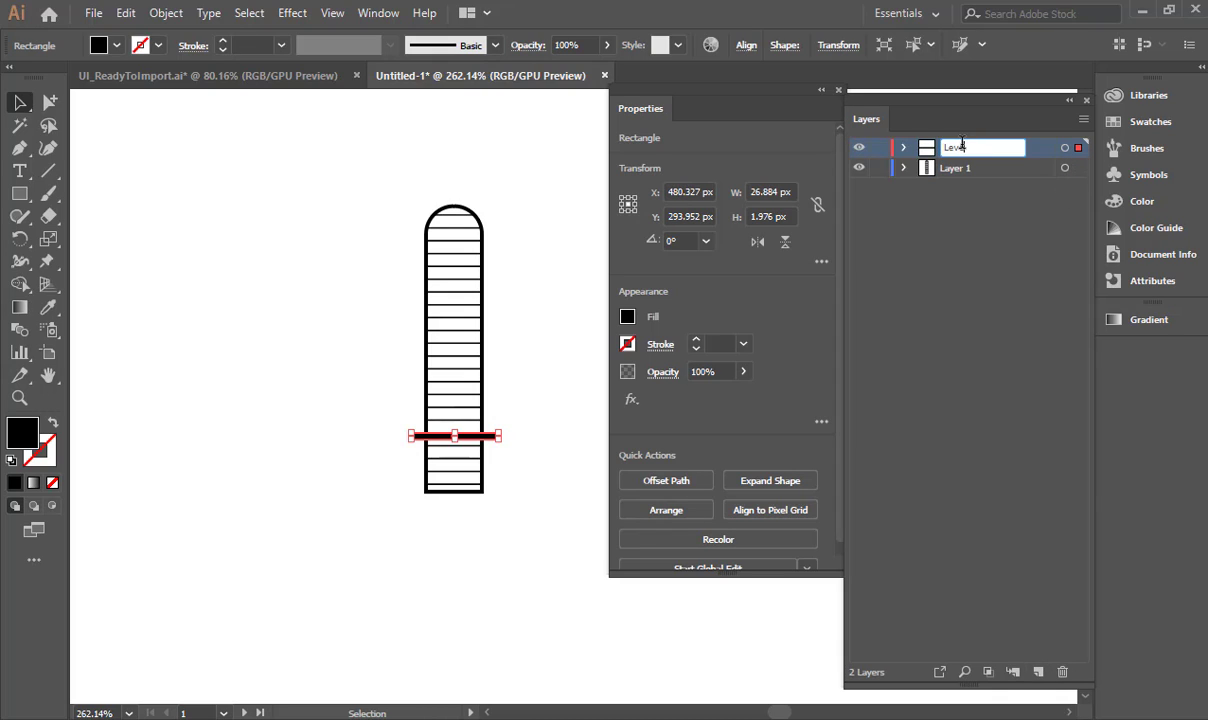
text(evelsSlider)
key(Return)
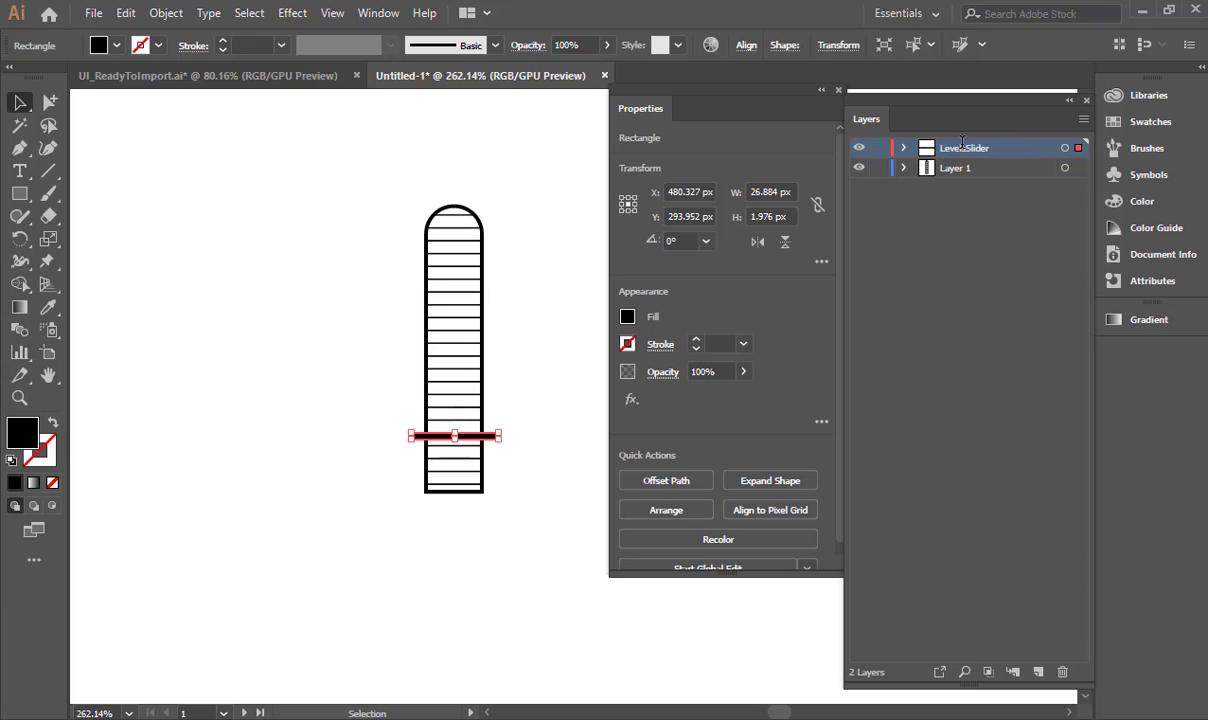
click(859, 148)
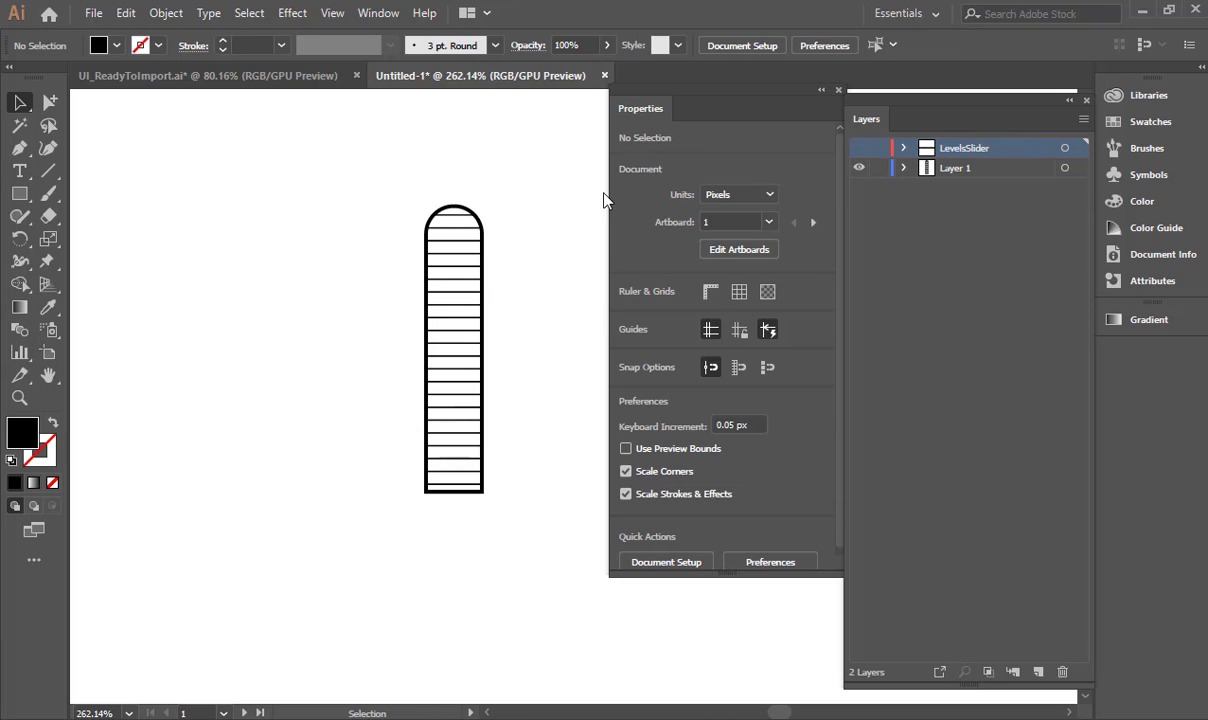
Step: Ungroup the remaining slider body artwork and expand Layer 1 to list its individual paths
click(482, 229)
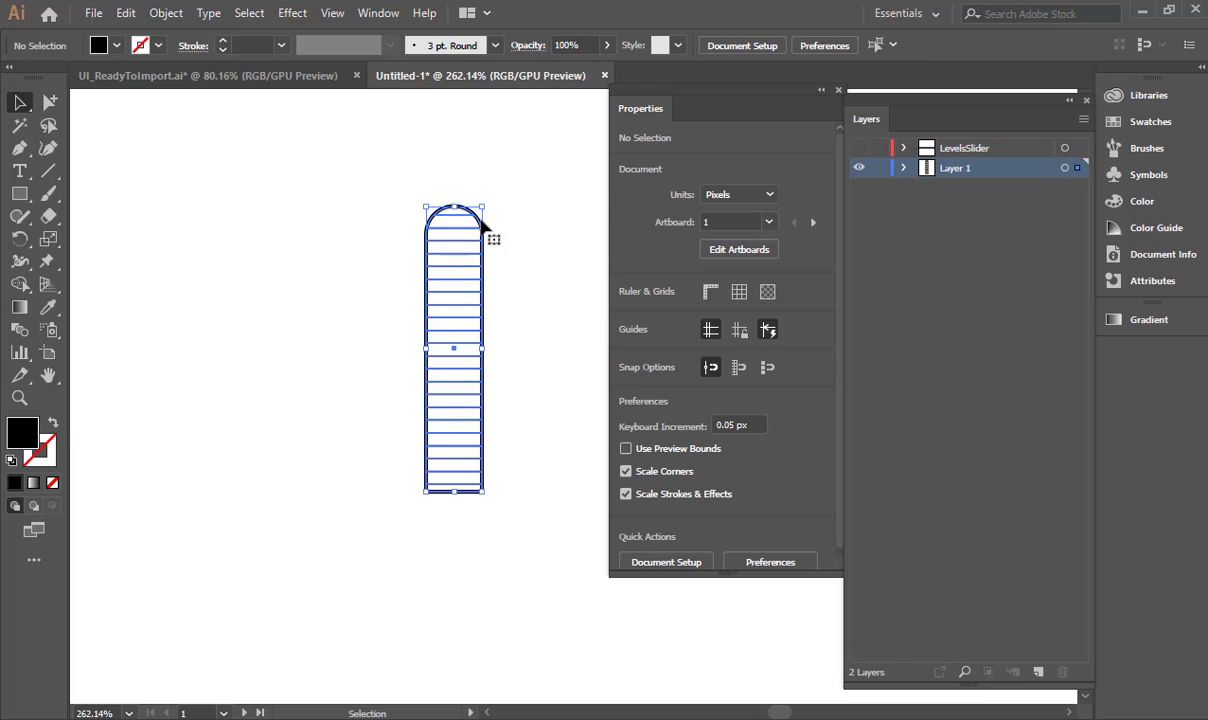
key(ctrl+shift+g)
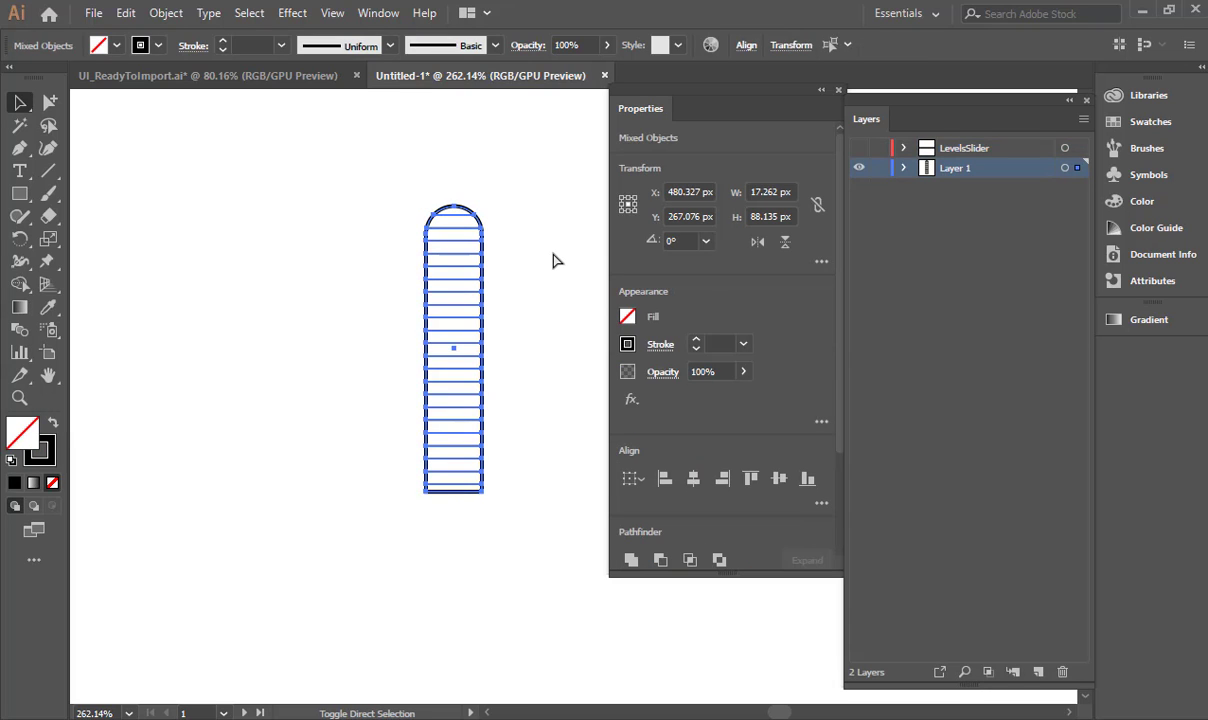
click(539, 259)
click(484, 236)
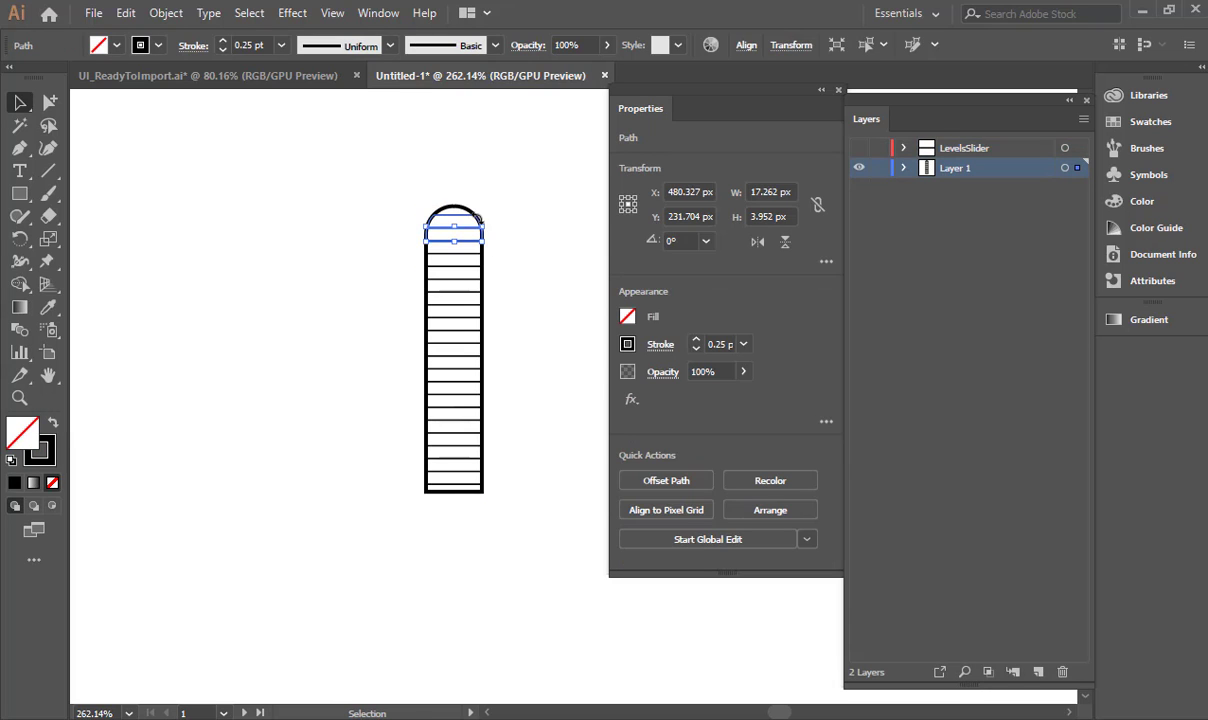
key(ctrl+equal)
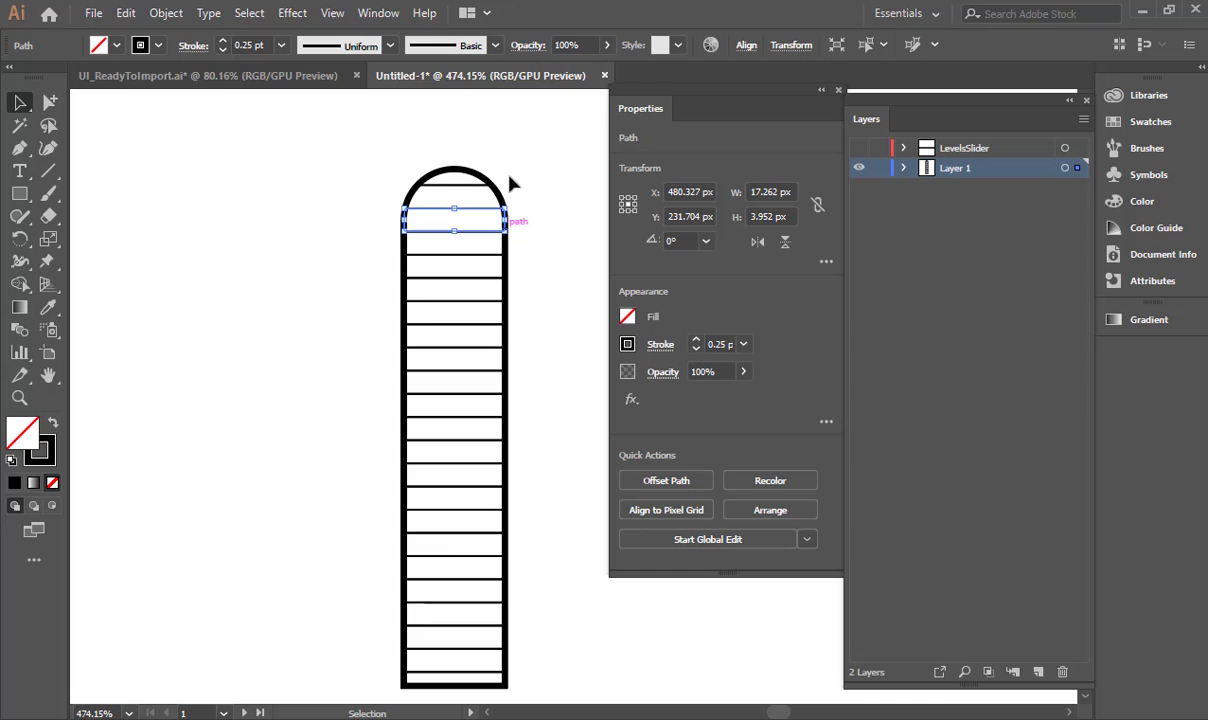
click(903, 169)
scroll(893, 300, down, 1)
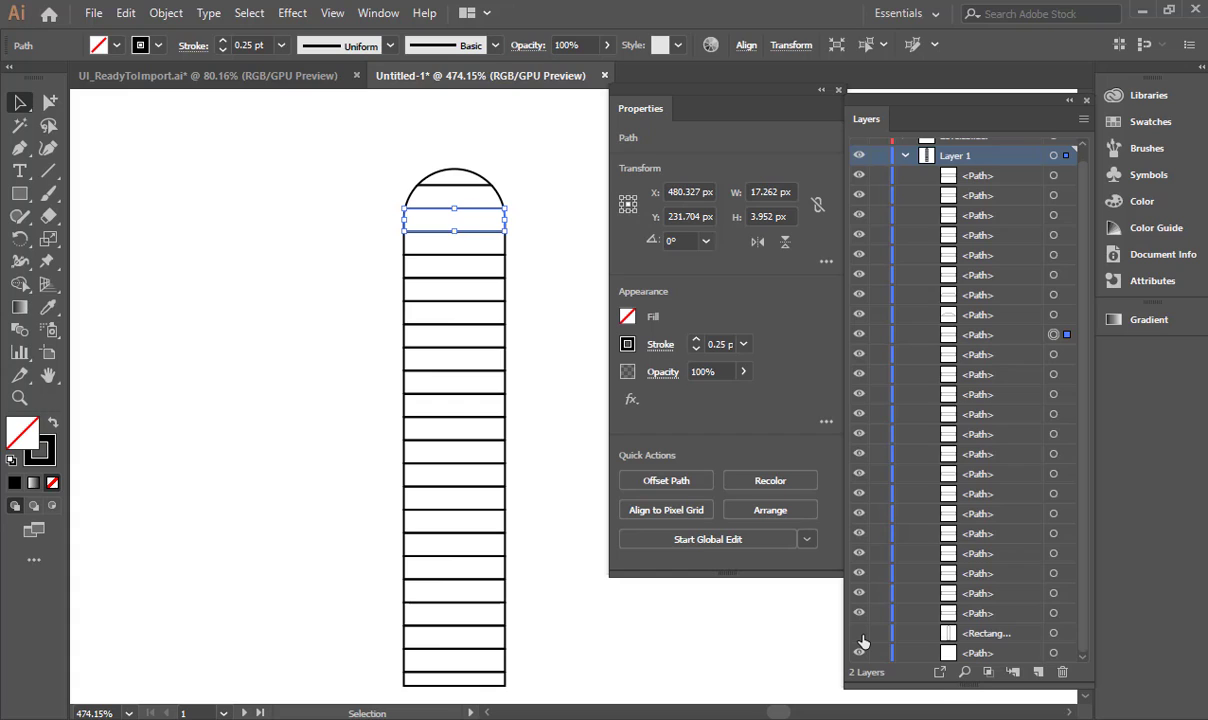
Step: Move the slider's rounded outline rectangle onto a new layer named LevelsOutline
click(1053, 634)
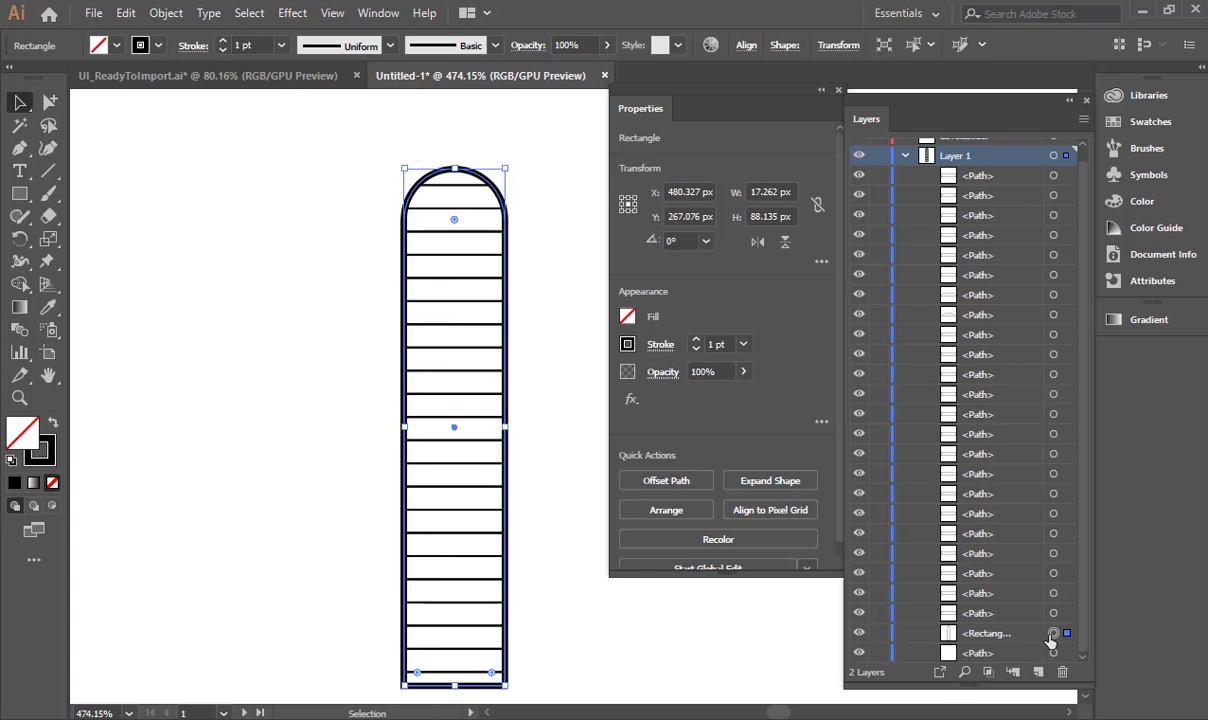
click(1038, 672)
drag(1066, 176, 1067, 156)
double_click(955, 155)
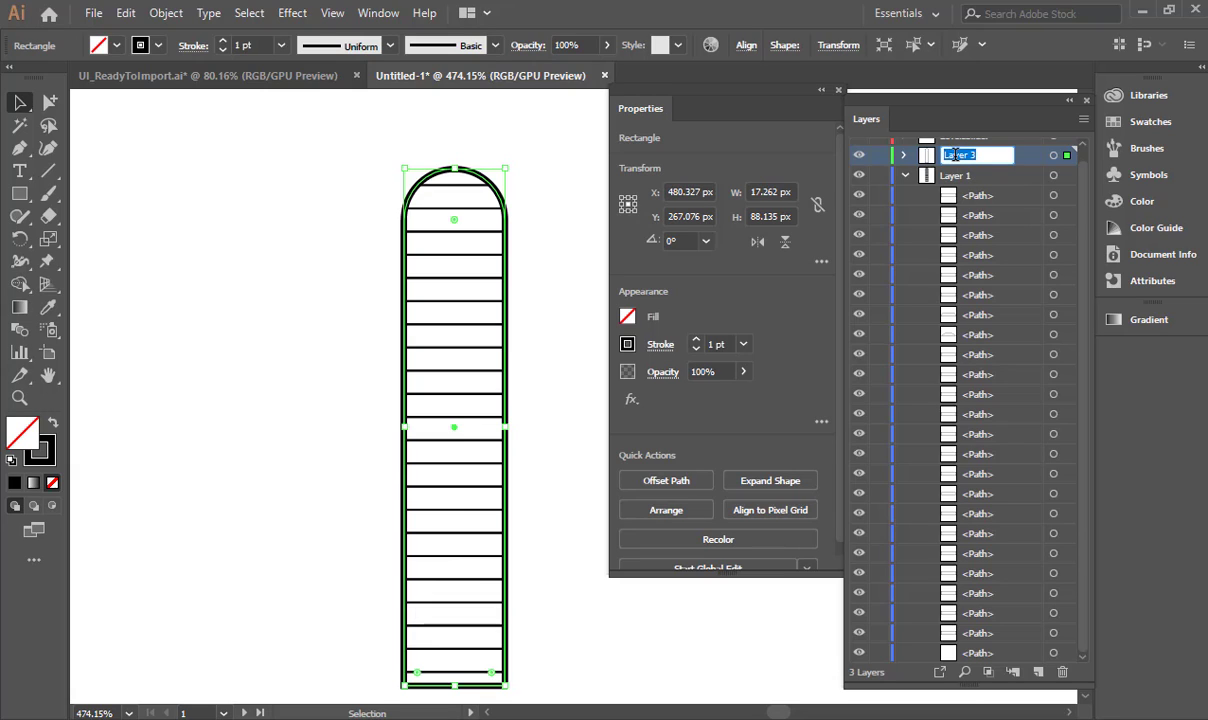
text(O)
text(utline)
key(Return)
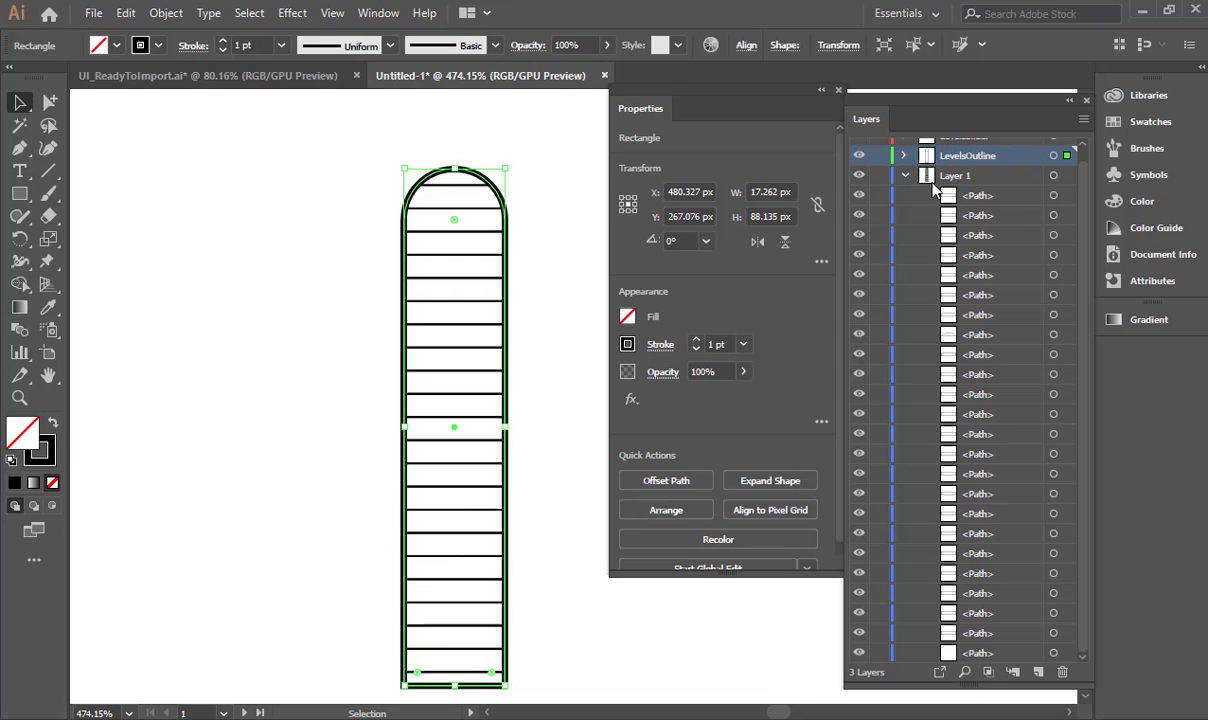
Step: Hide the LevelsOutline layer and check the line paths left in Layer 1 by selecting them, leaving nothing selected
click(903, 155)
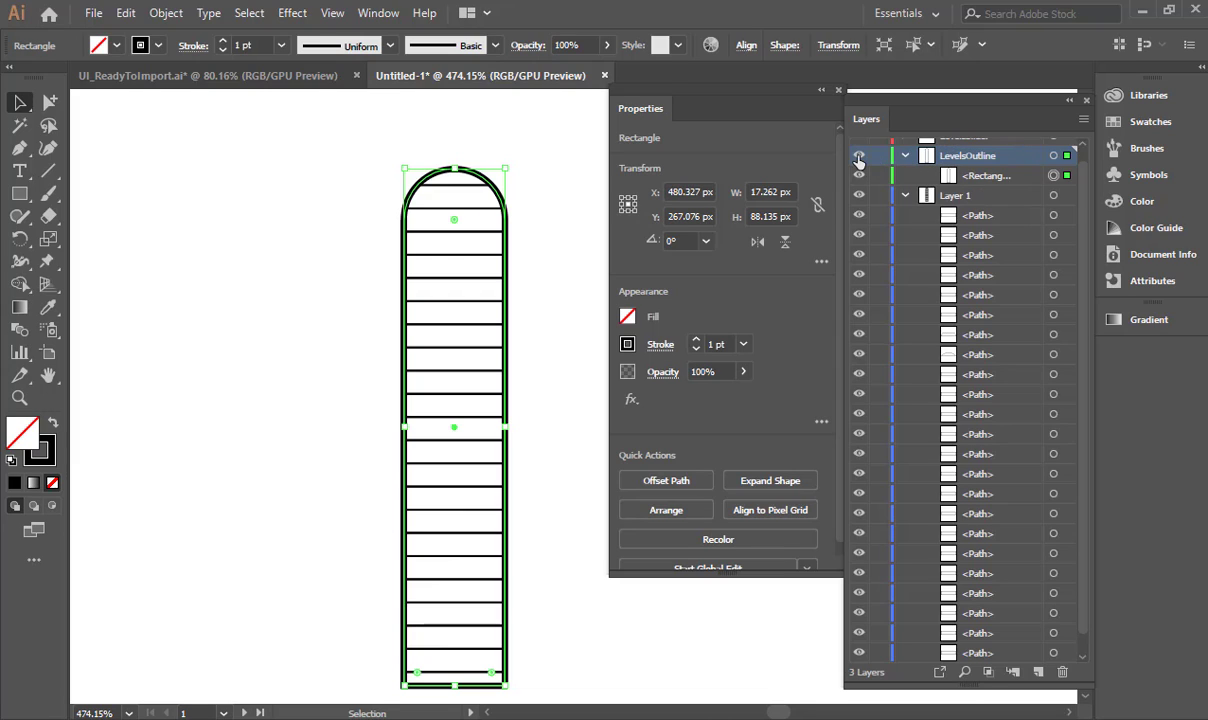
click(859, 175)
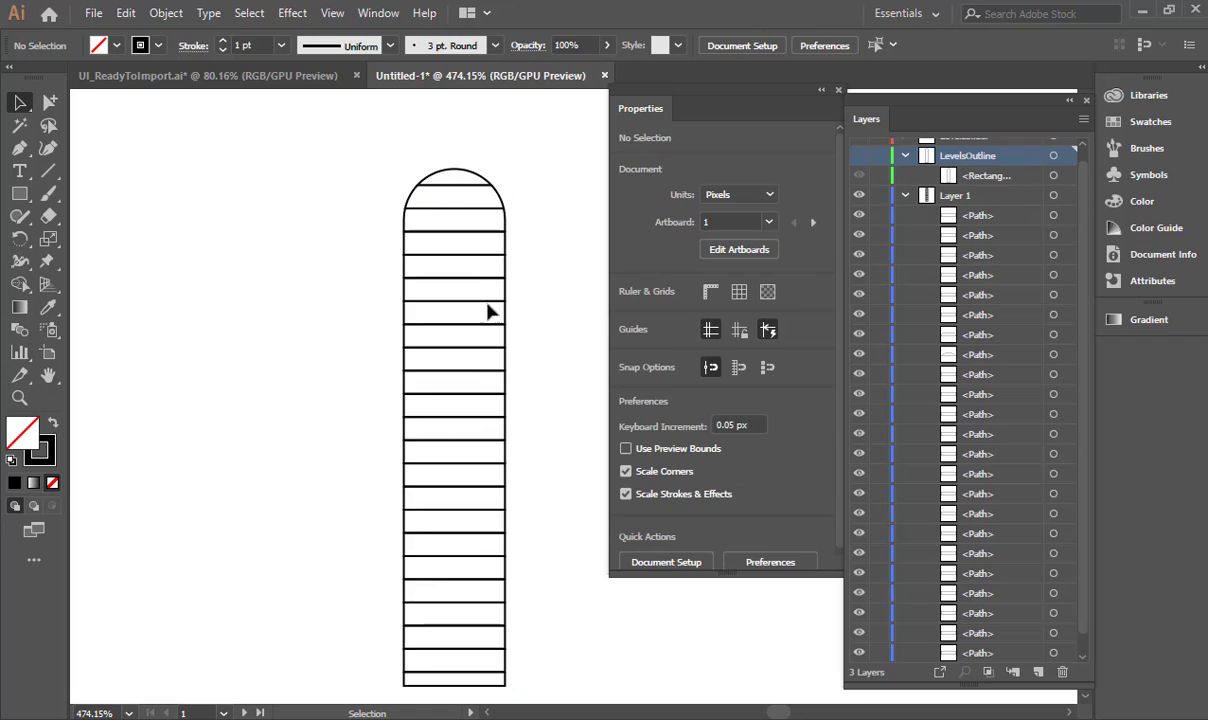
click(473, 190)
scroll(451, 405, down, 3)
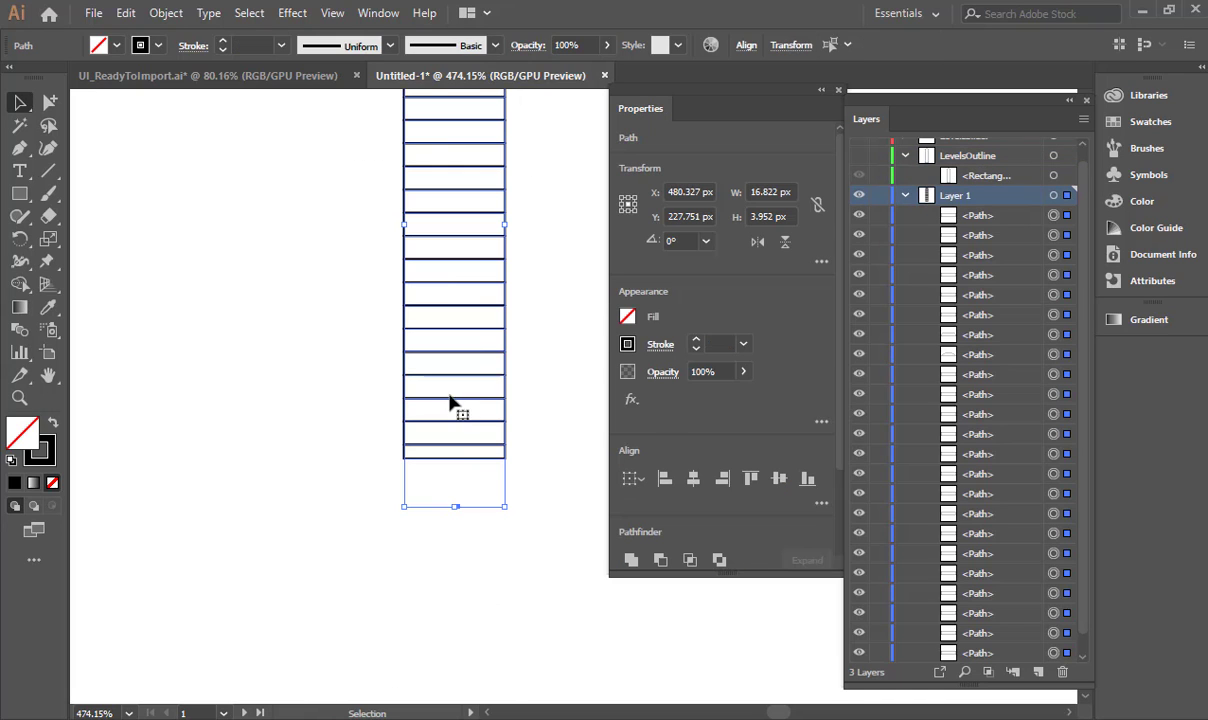
key(ctrl+shift+a)
scroll(975, 245, up, 1)
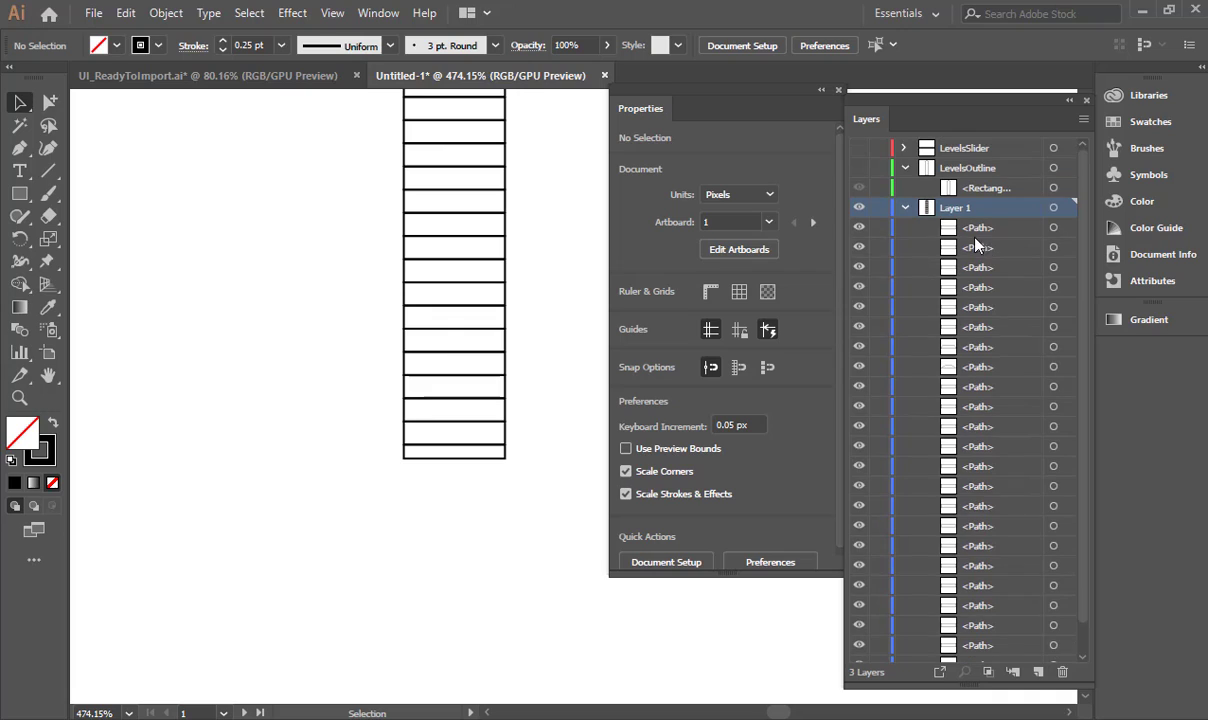
Step: Collapse the layer contents and rename Layer 1, which holds the horizontal lines, as LevelsLines
click(906, 210)
double_click(952, 207)
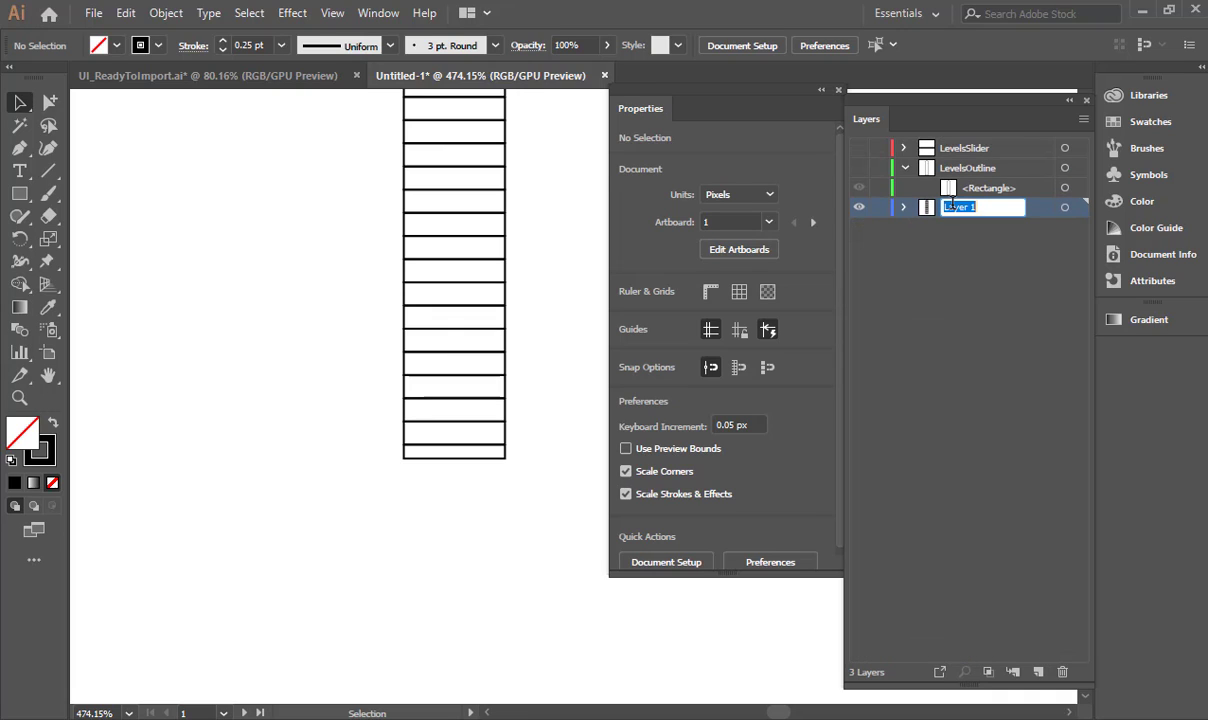
key(BackSpace)
text(Lines)
key(Return)
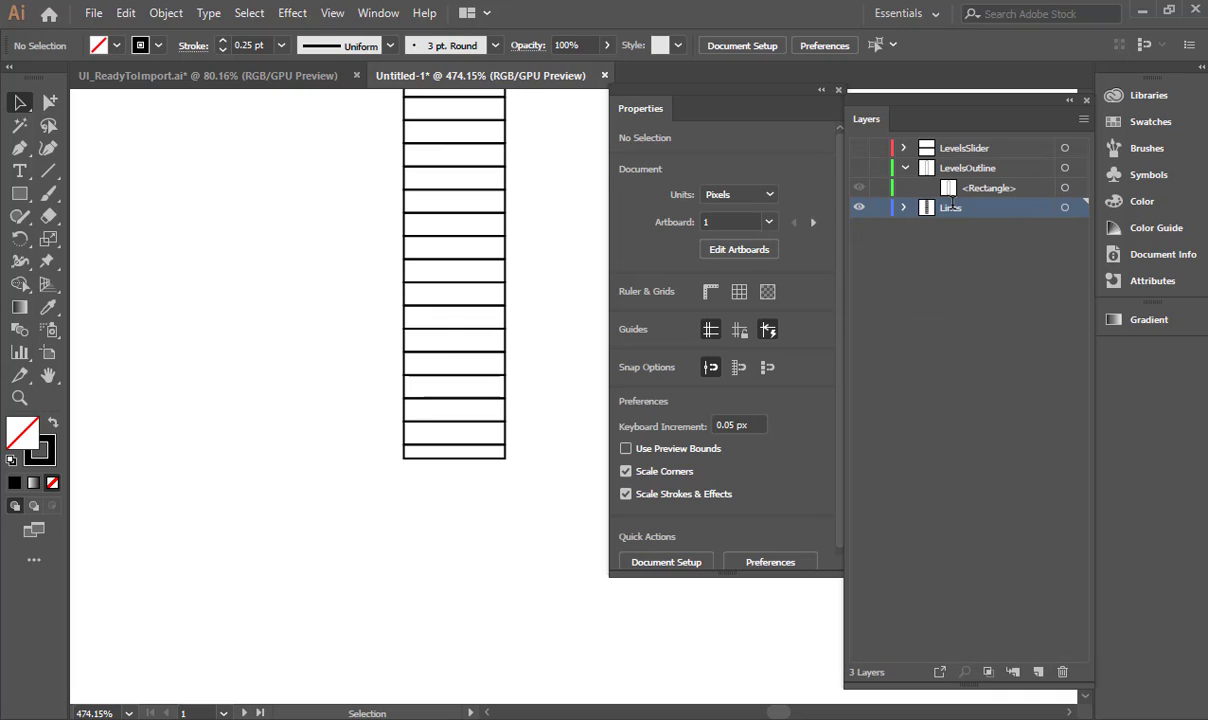
click(904, 168)
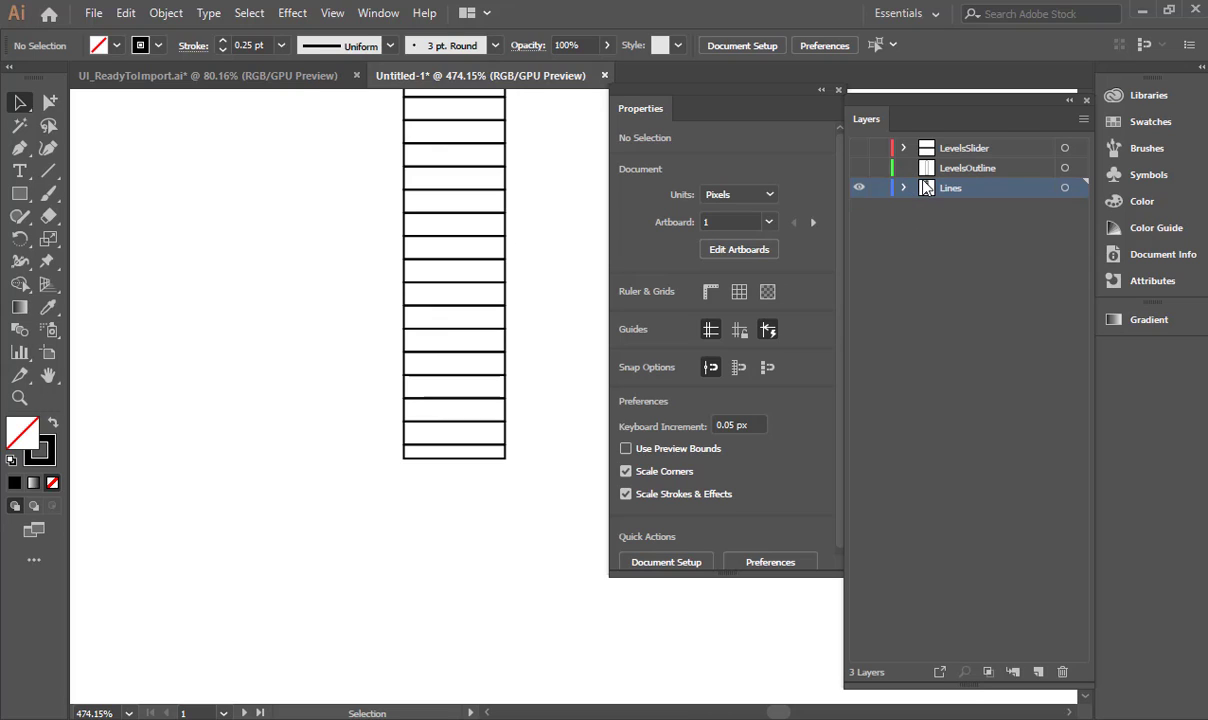
double_click(943, 190)
text(Le)
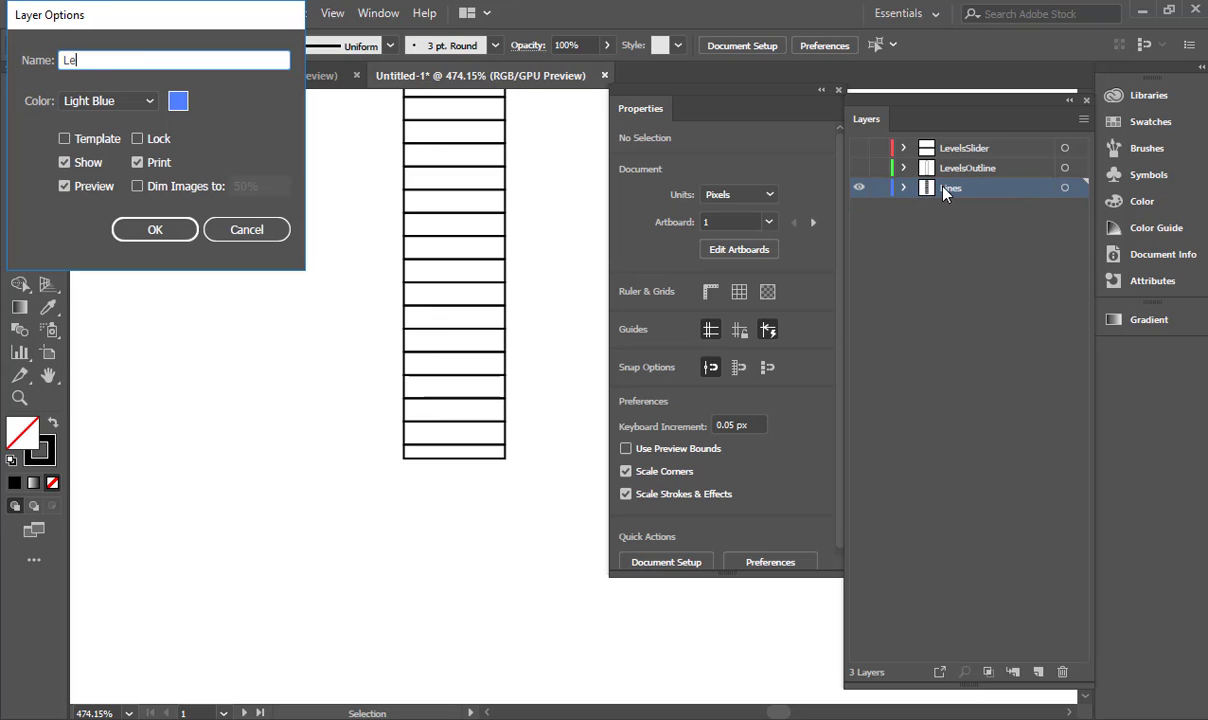
text(velsLines)
key(Return)
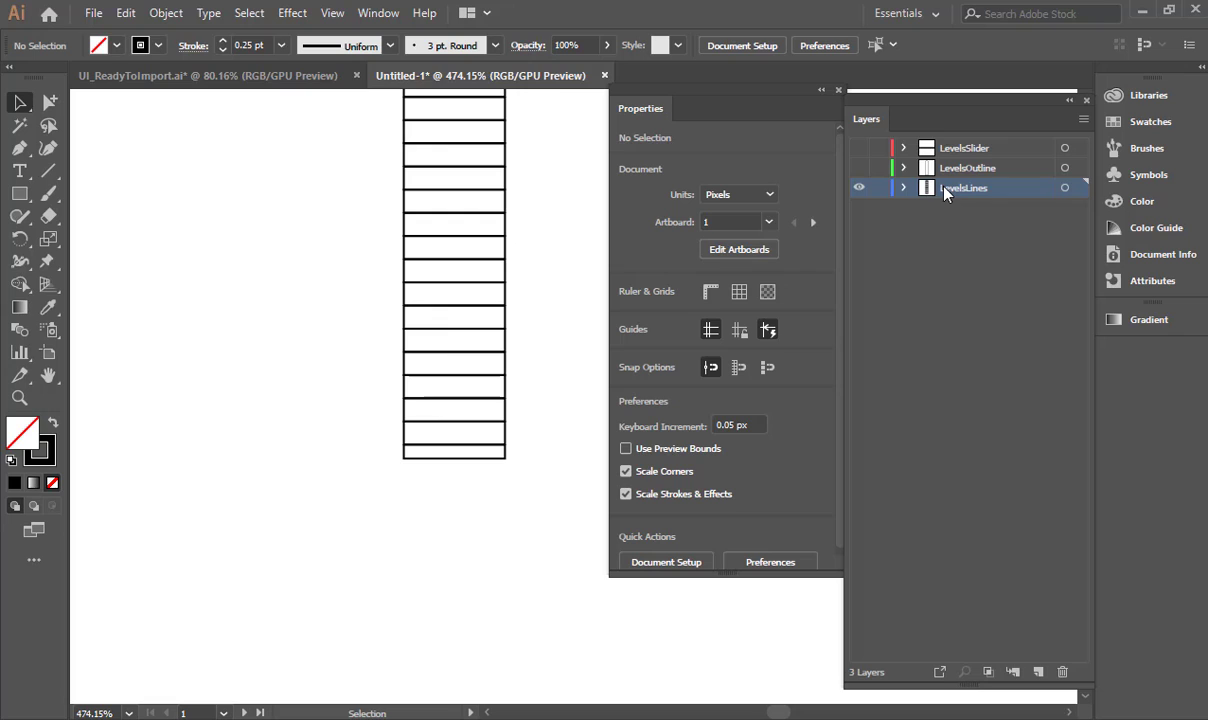
Step: Make the LevelsOutline and LevelsSlider layers visible again above the LevelsLines layer
click(859, 168)
click(859, 148)
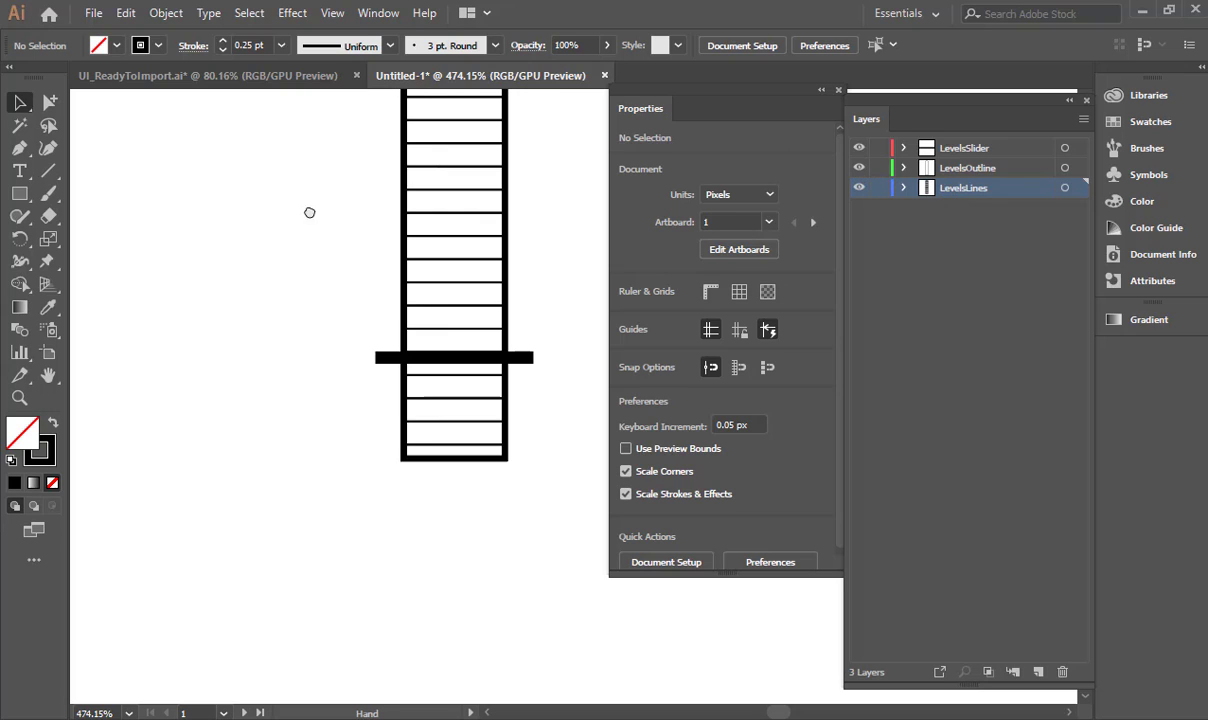
drag(307, 210, 298, 310)
Step: Draw a borderless rectangle with fill ff0000, about 44 by 72 px, over the slider's lower part on a new layer
click(22, 190)
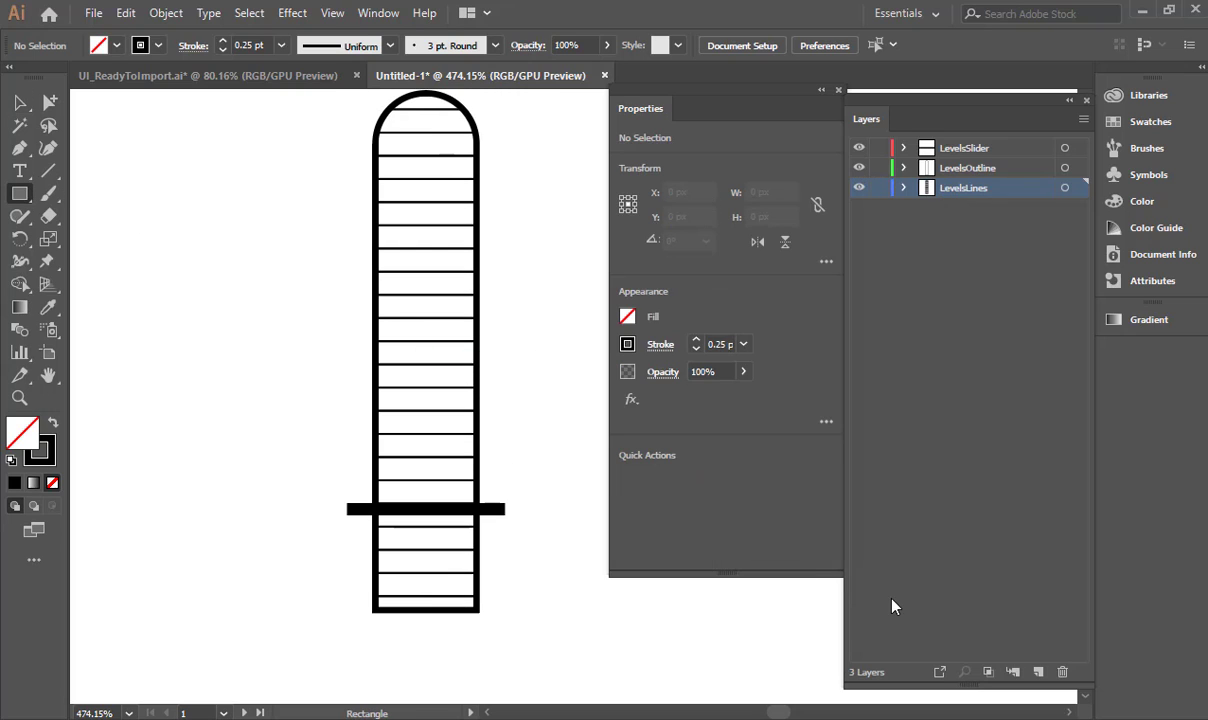
click(1038, 672)
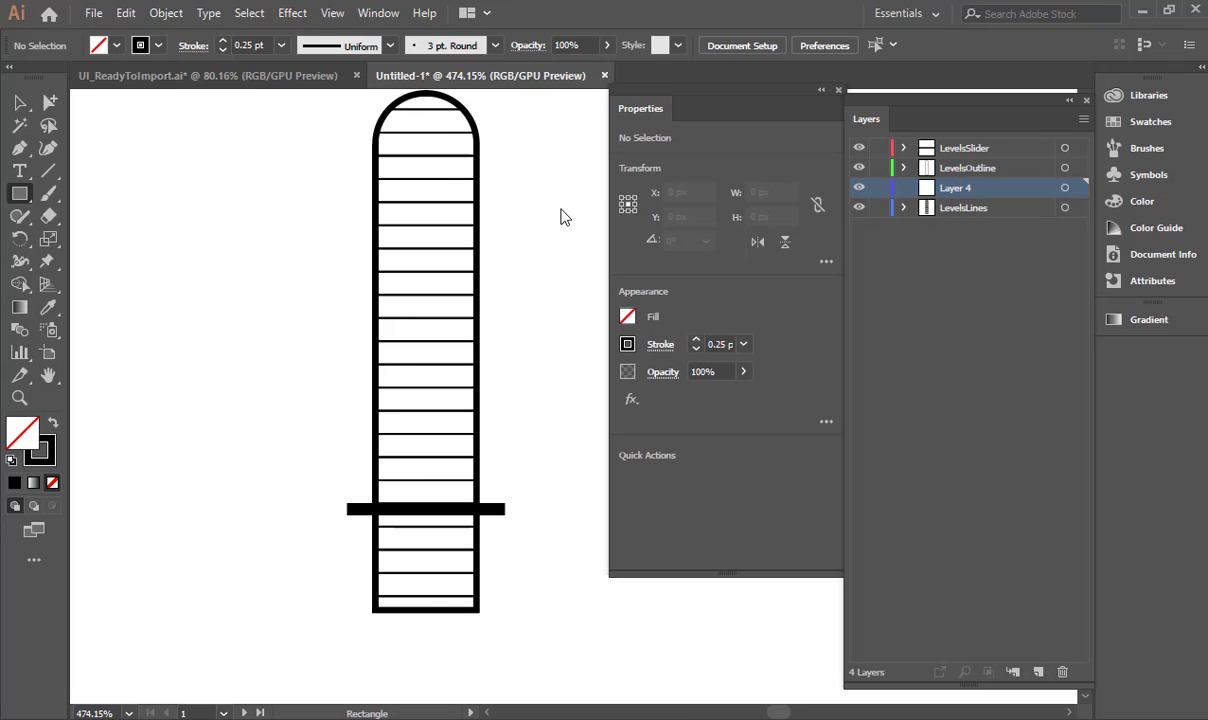
click(52, 423)
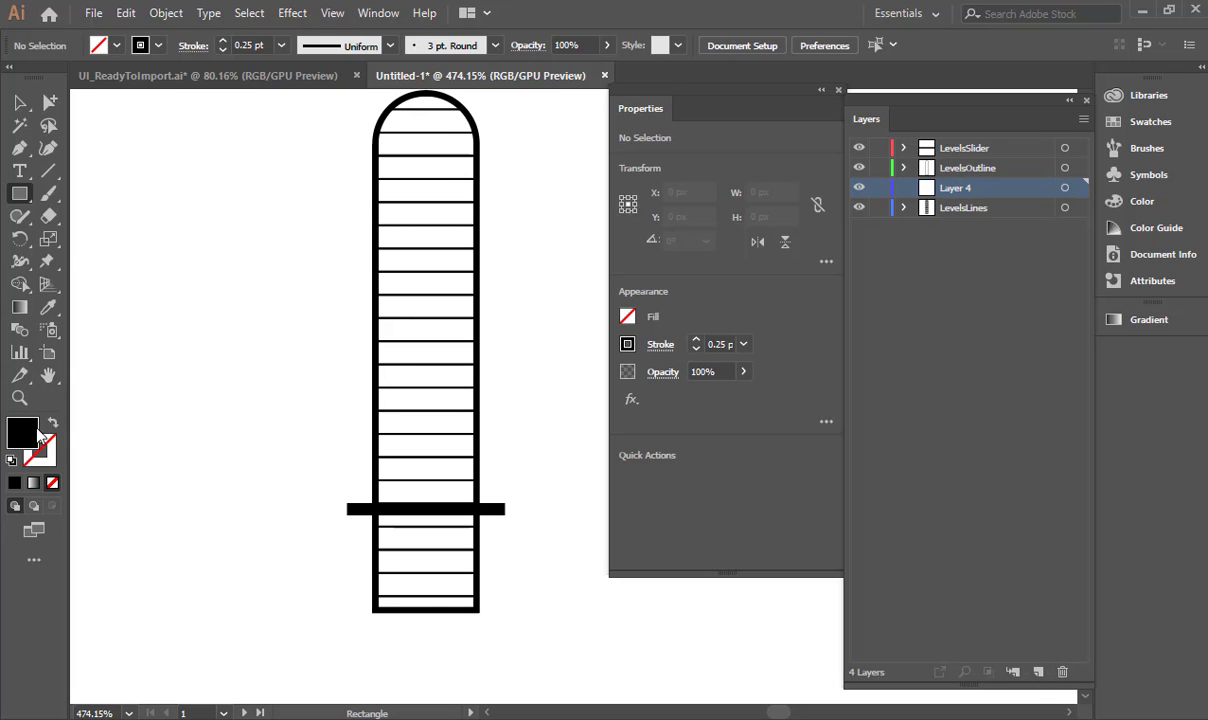
double_click(35, 432)
text(ff0000)
key(Return)
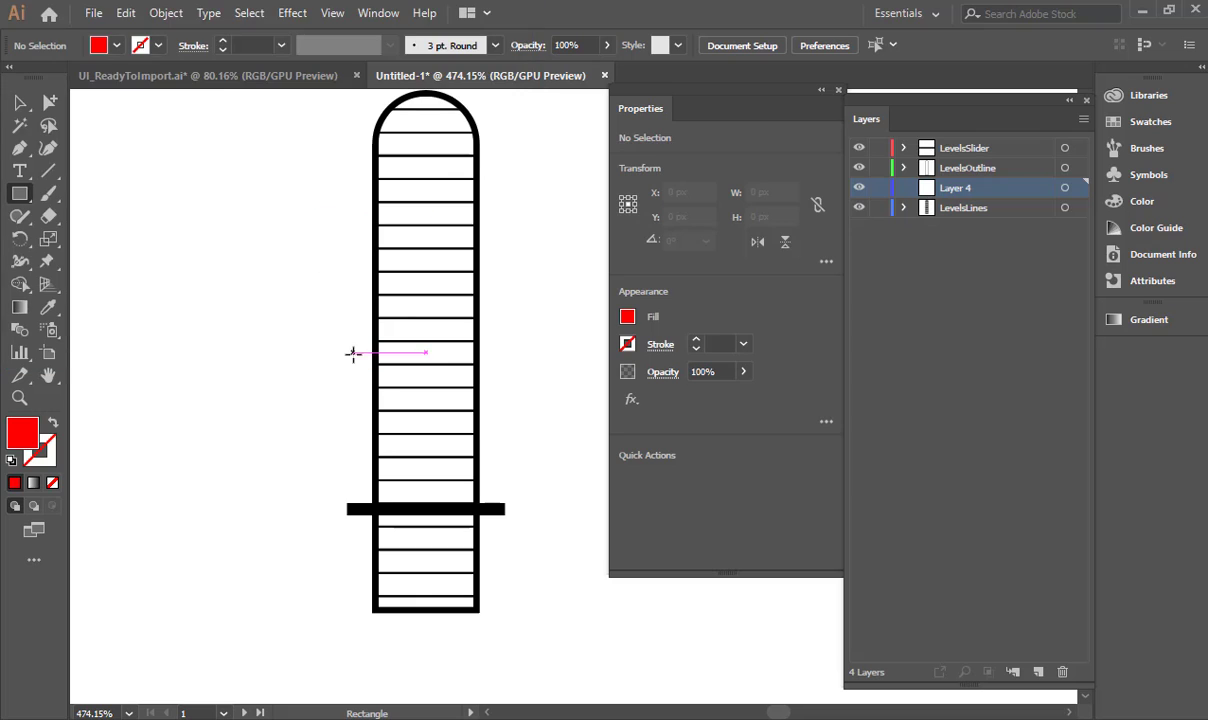
mouse_move(302, 237)
mouse_down()
mouse_move(574, 626)
mouse_move(559, 657)
mouse_up()
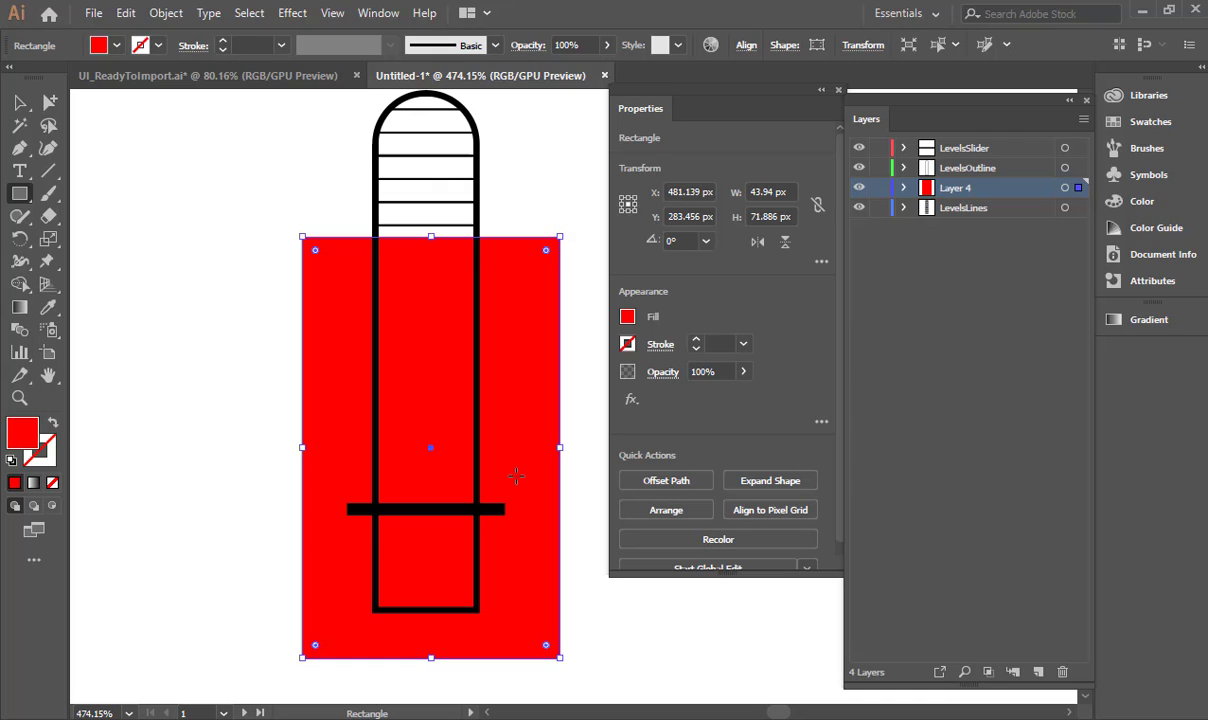
Step: Place Layer 4 beneath LevelsLines and slide its red rectangle up and down behind the slider
key(v)
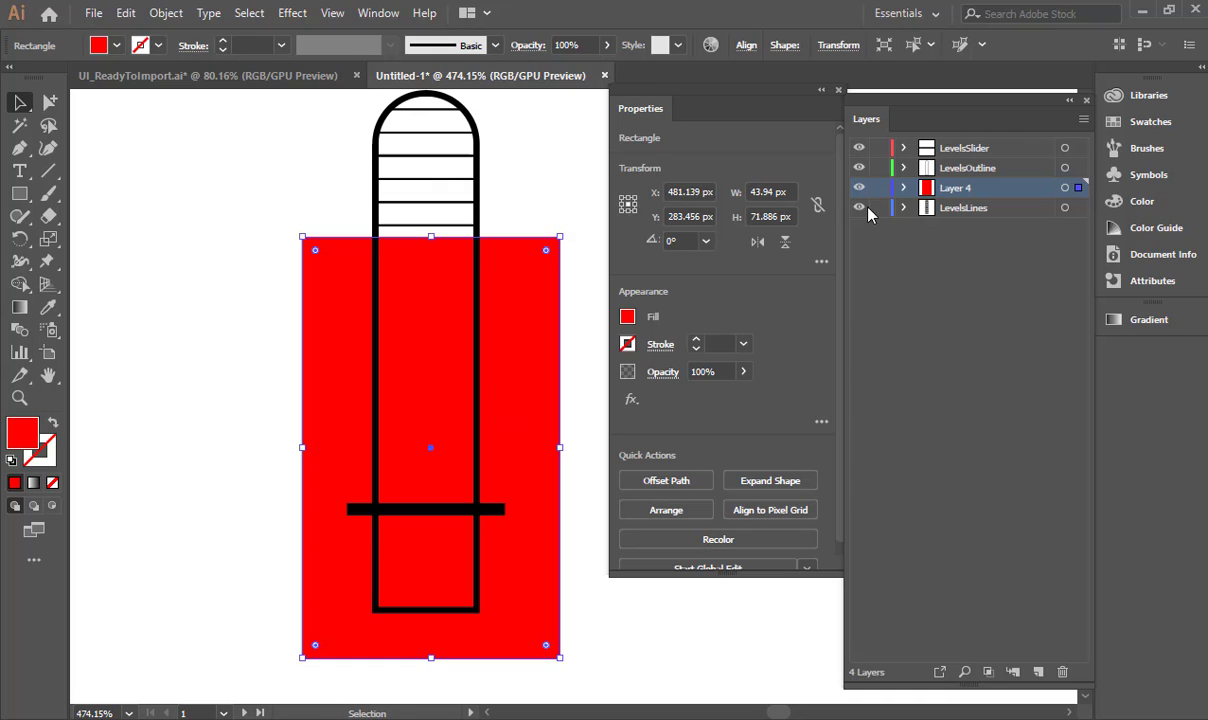
drag(951, 195, 957, 216)
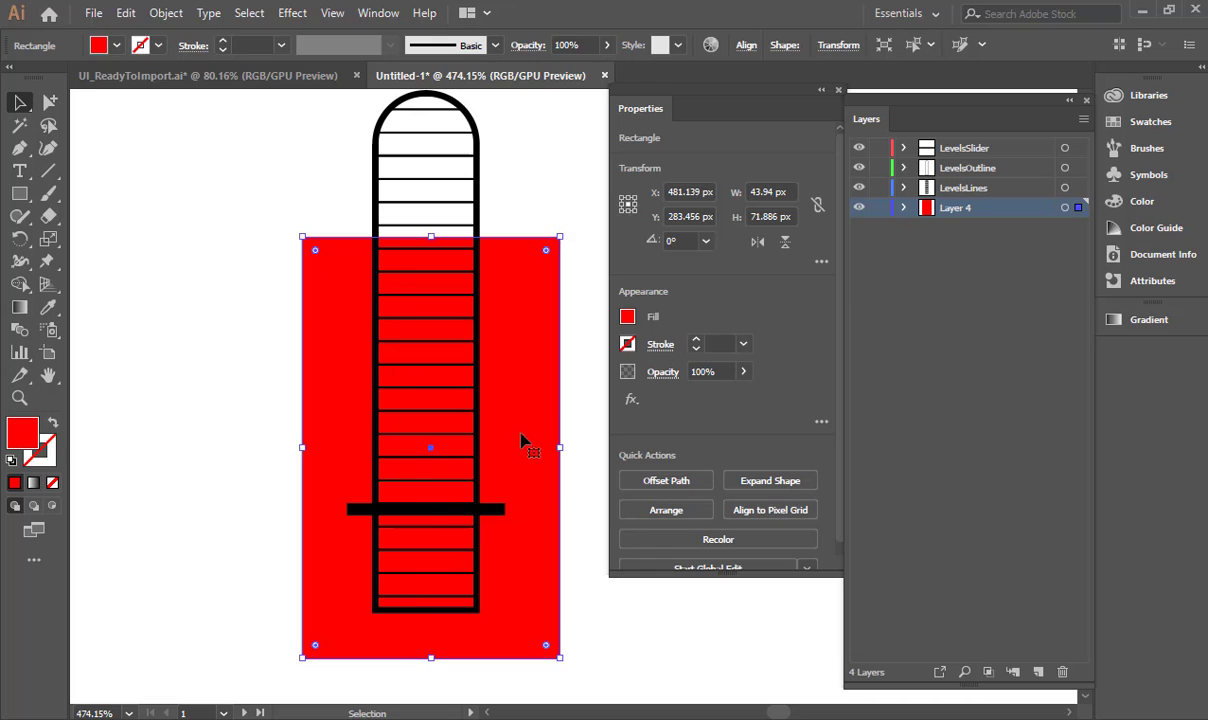
drag(519, 375, 523, 288)
drag(523, 431, 523, 582)
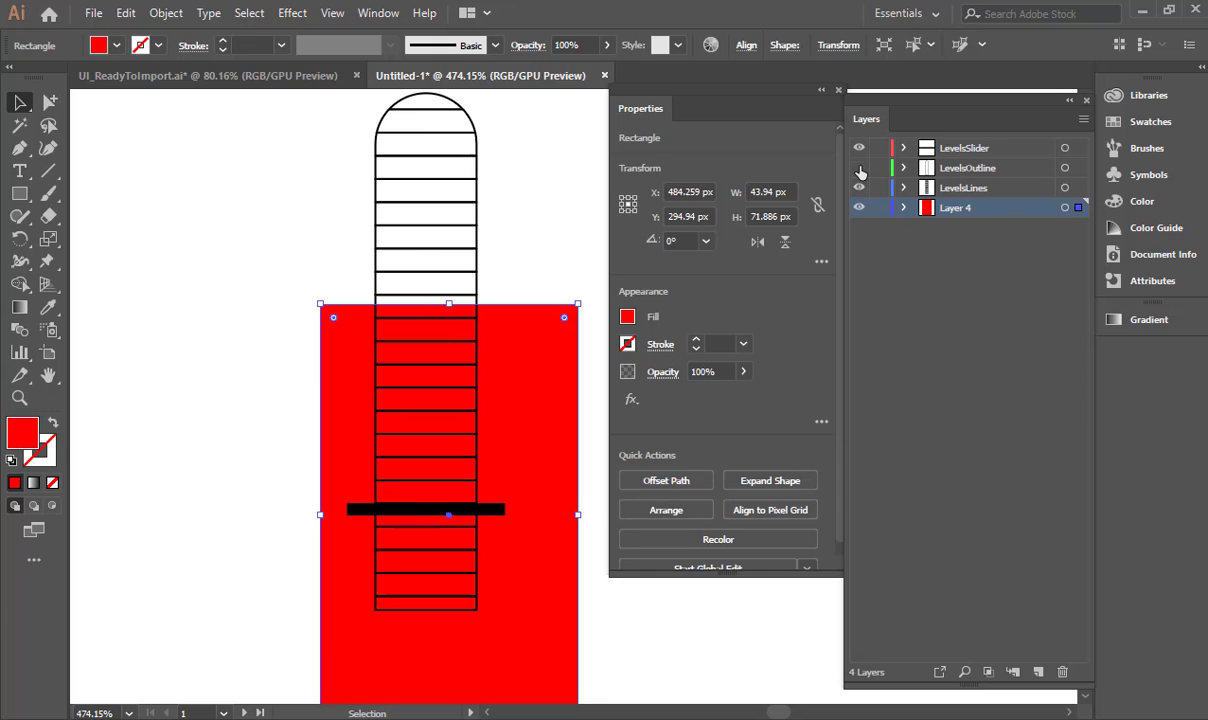
Step: Copy the LevelsOutline shape in place onto a new bottommost layer and swap its black stroke to a solid fill
click(945, 170)
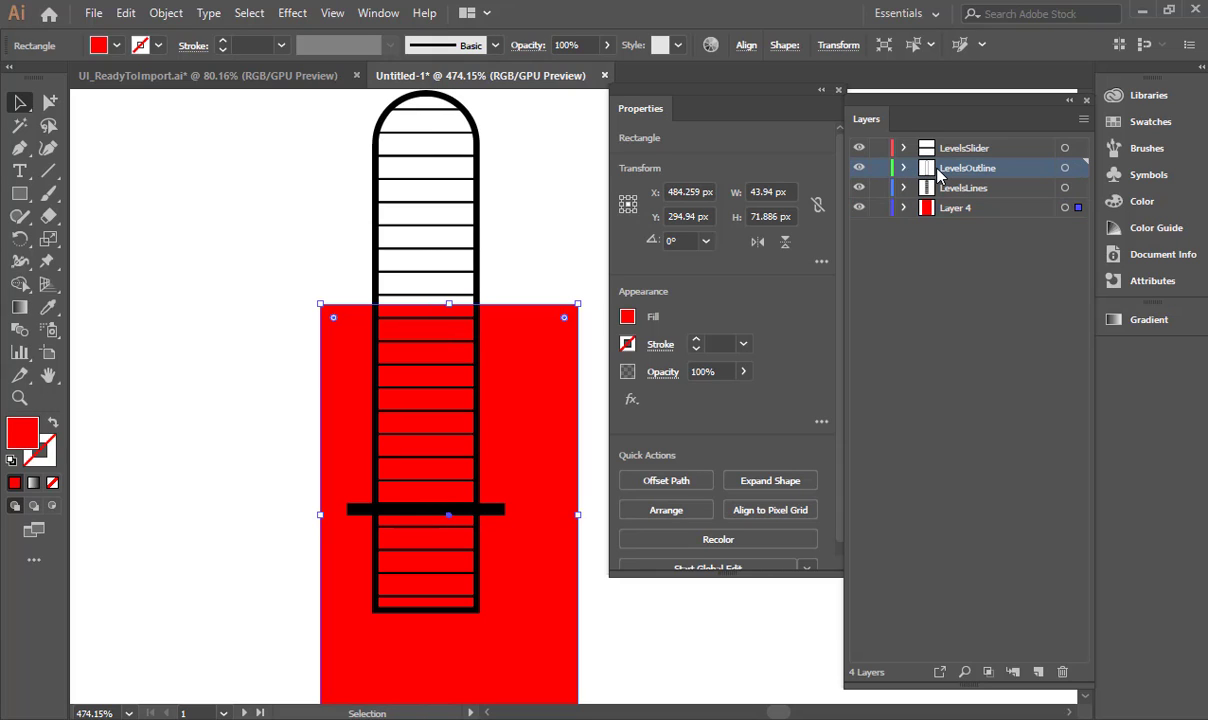
click(1065, 168)
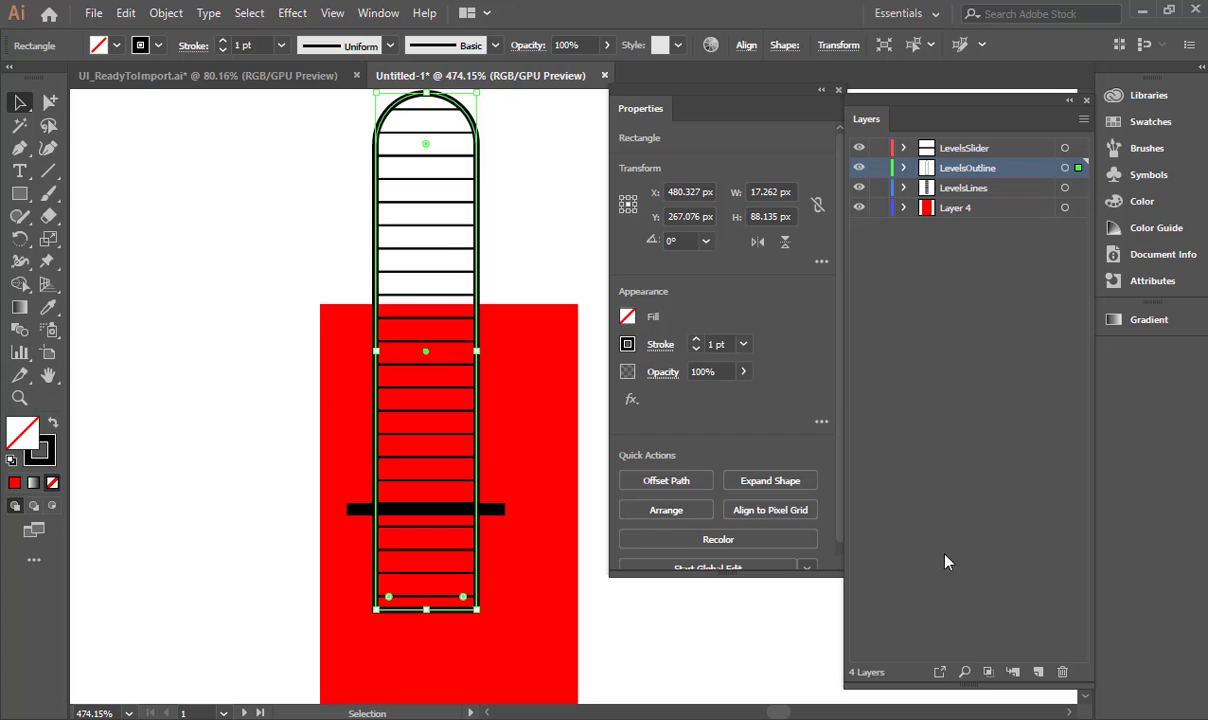
click(1040, 672)
drag(962, 168, 967, 243)
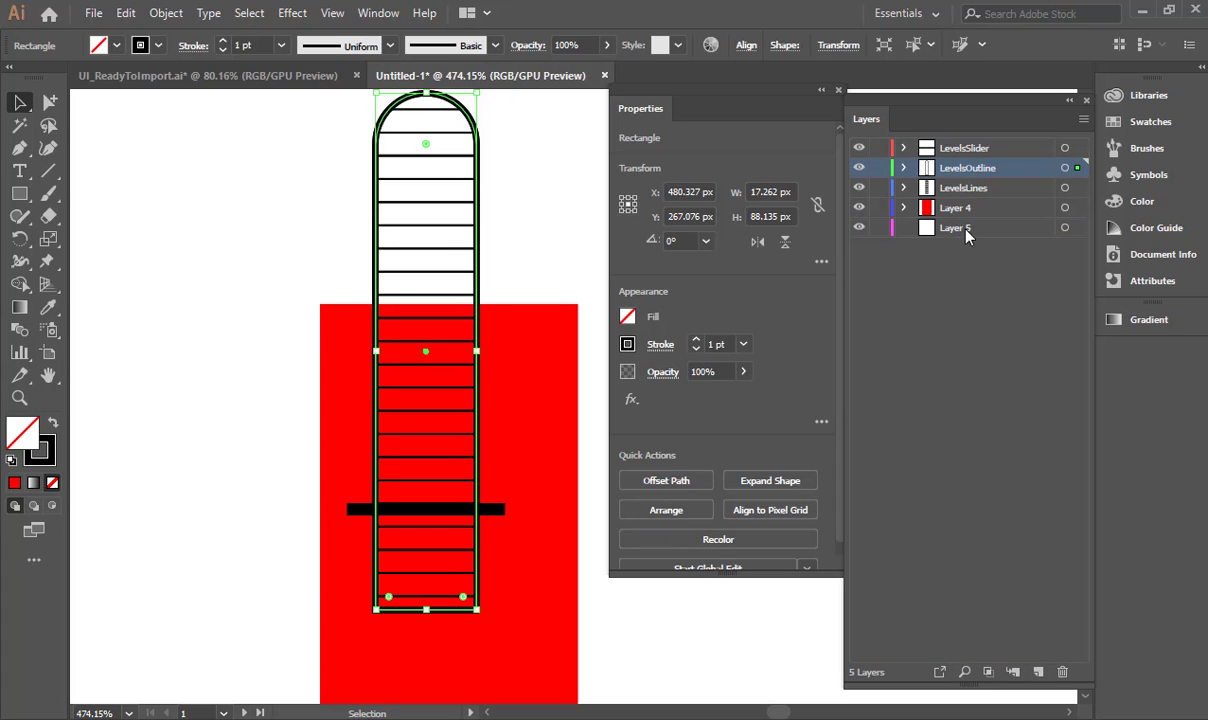
click(967, 231)
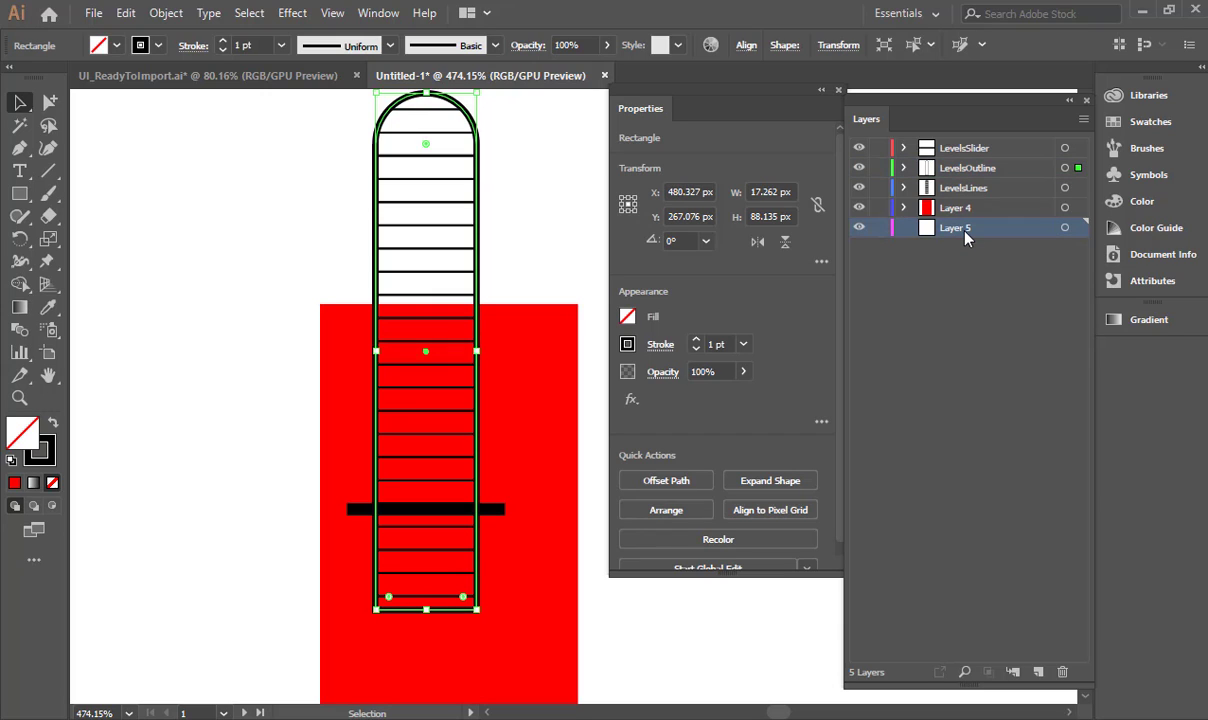
key(ctrl+x)
key(ctrl+f)
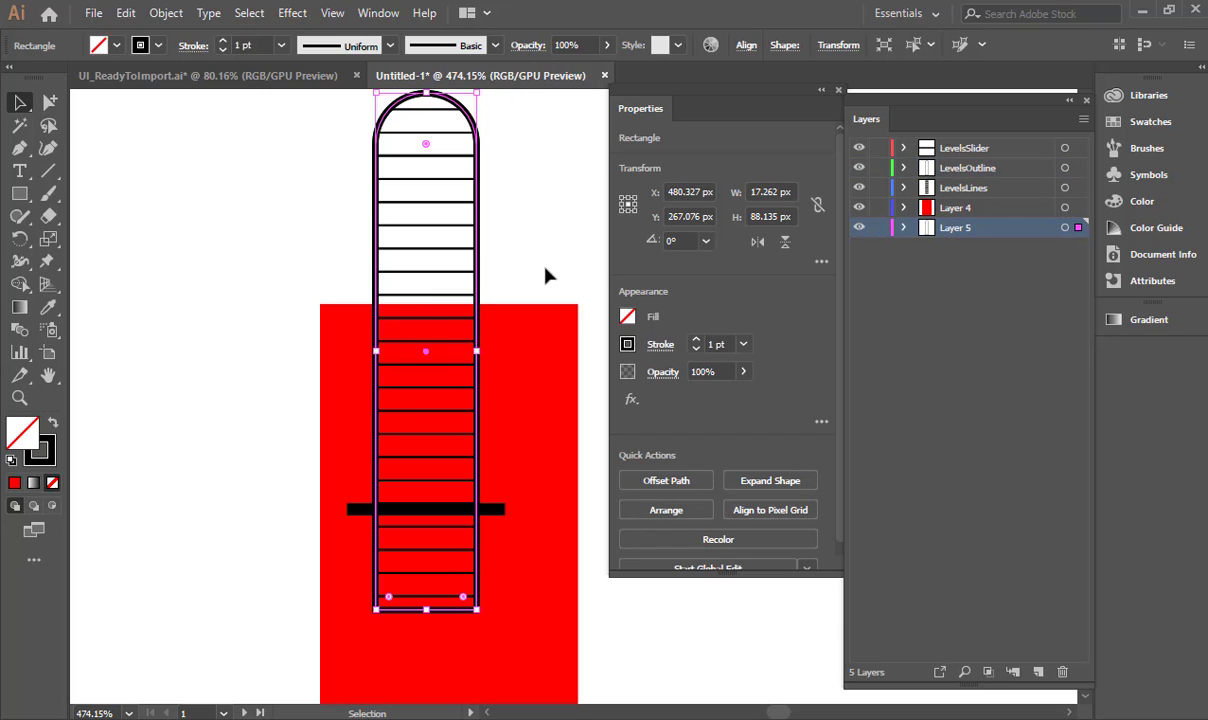
click(53, 424)
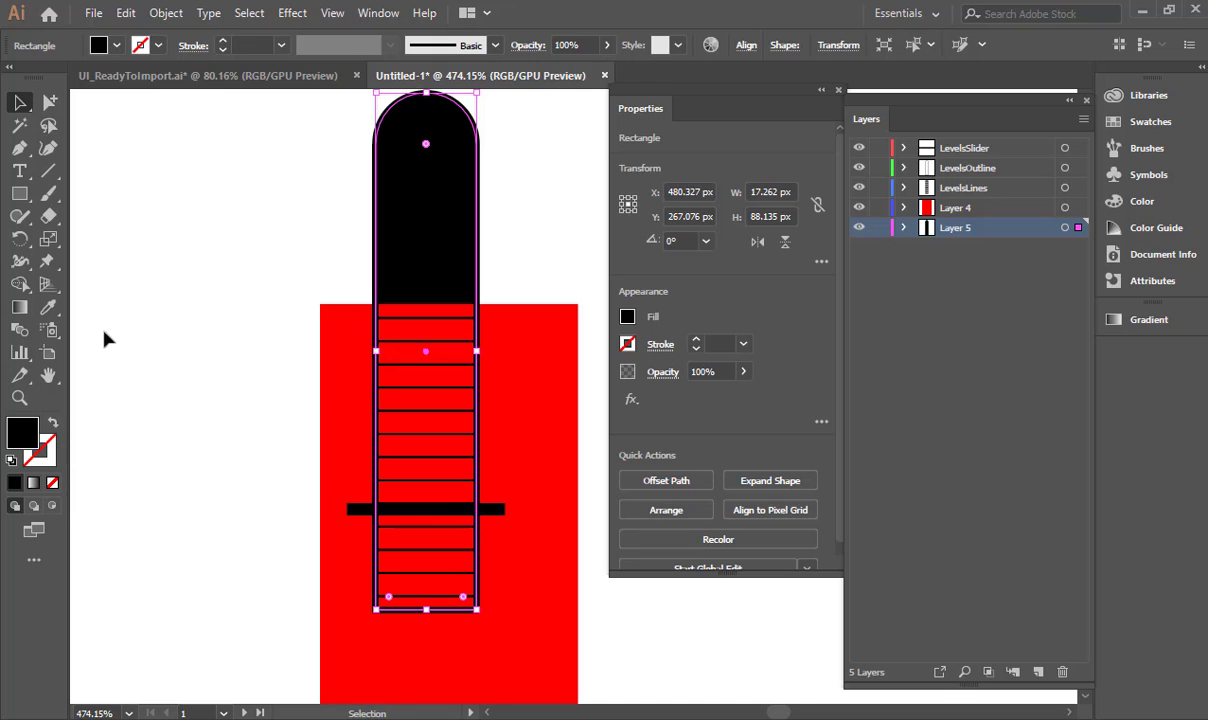
click(172, 167)
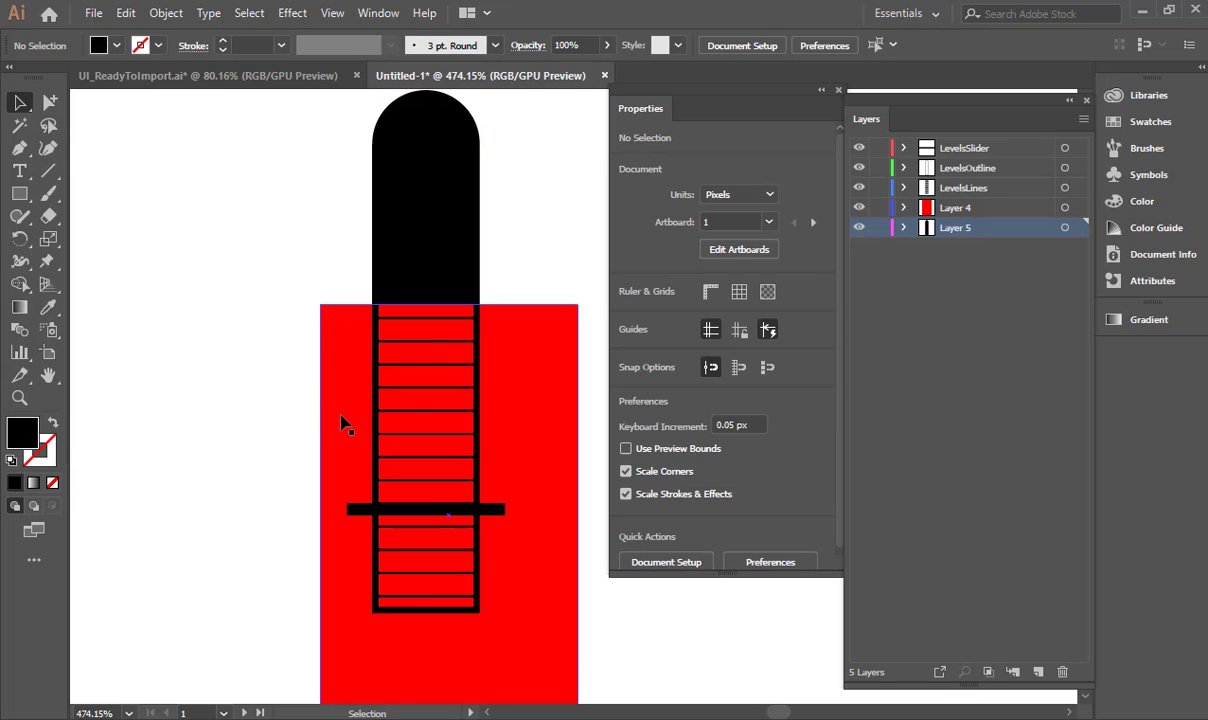
Step: Move the red rectangle upward over the slider, and delete Layer 4 together with its artwork
drag(330, 388, 307, 347)
shift+click(334, 224)
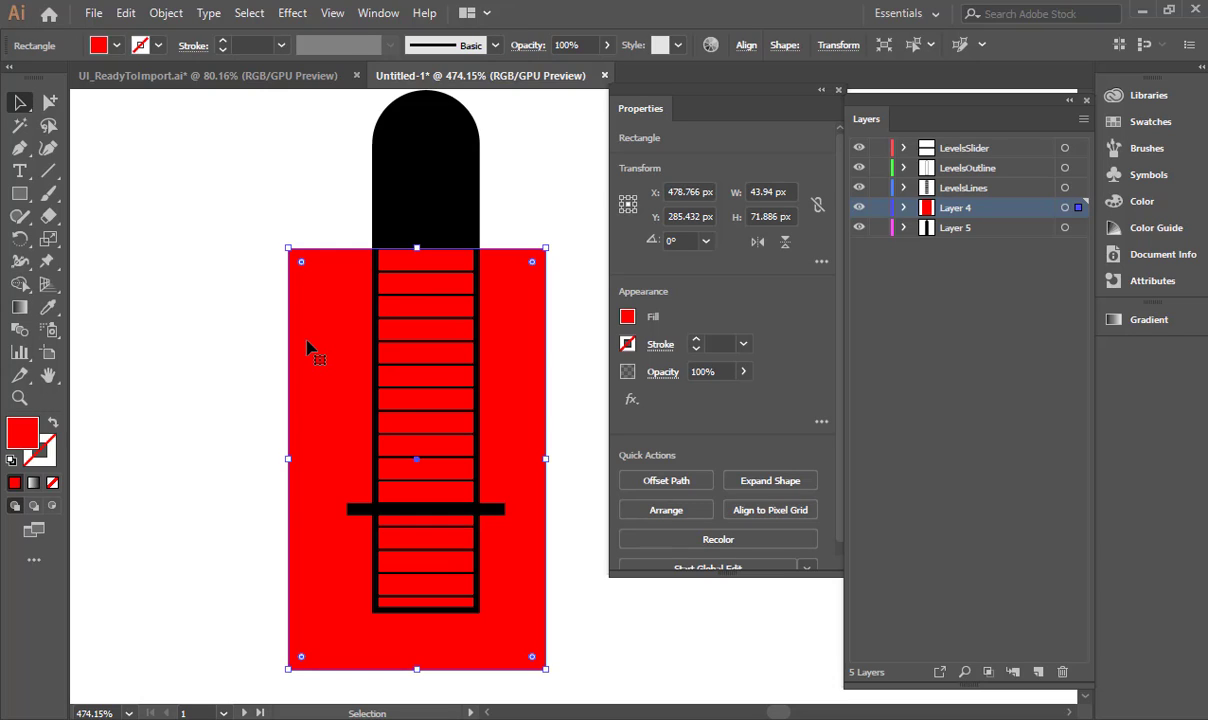
click(1063, 673)
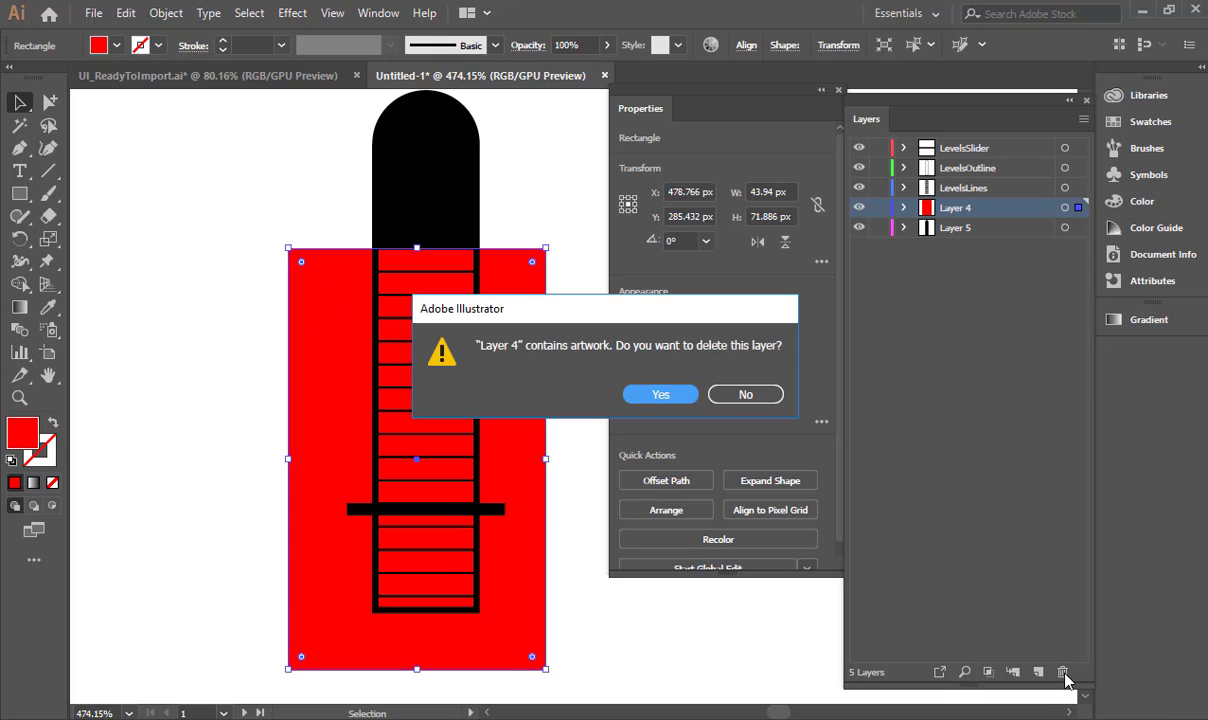
key(Return)
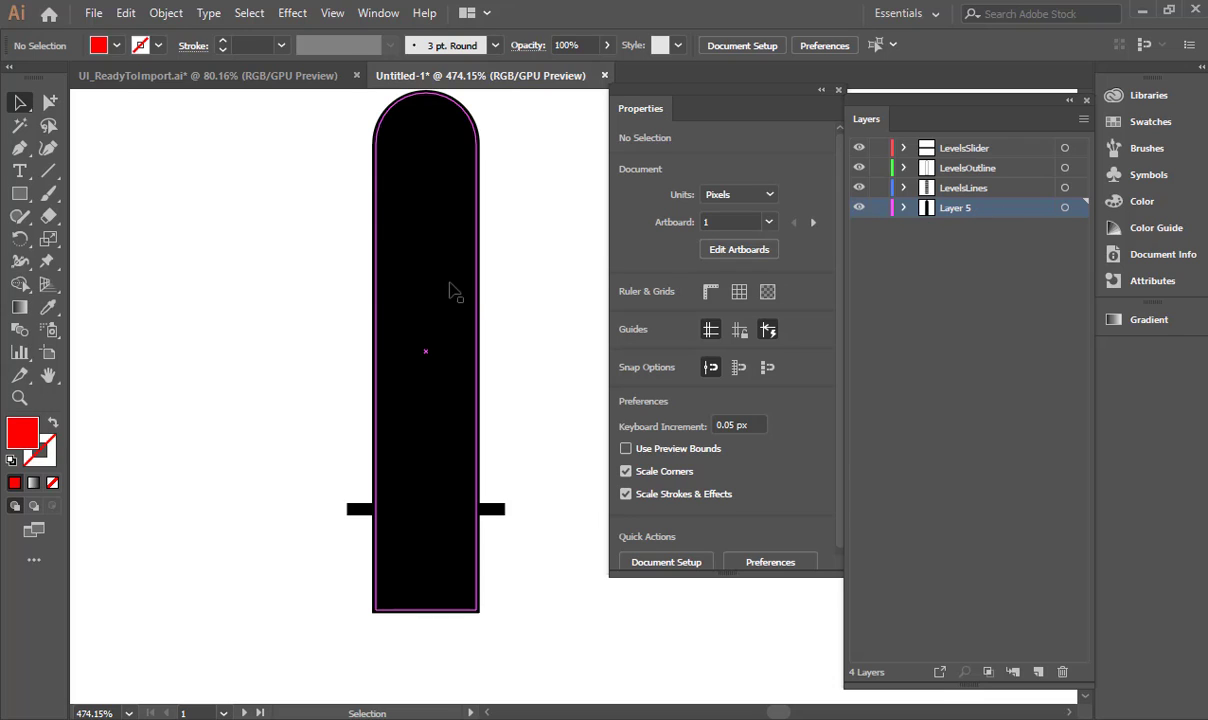
Step: Change the fill of the rounded slider shape on Layer 5 to the grey B2B2B2
click(1065, 210)
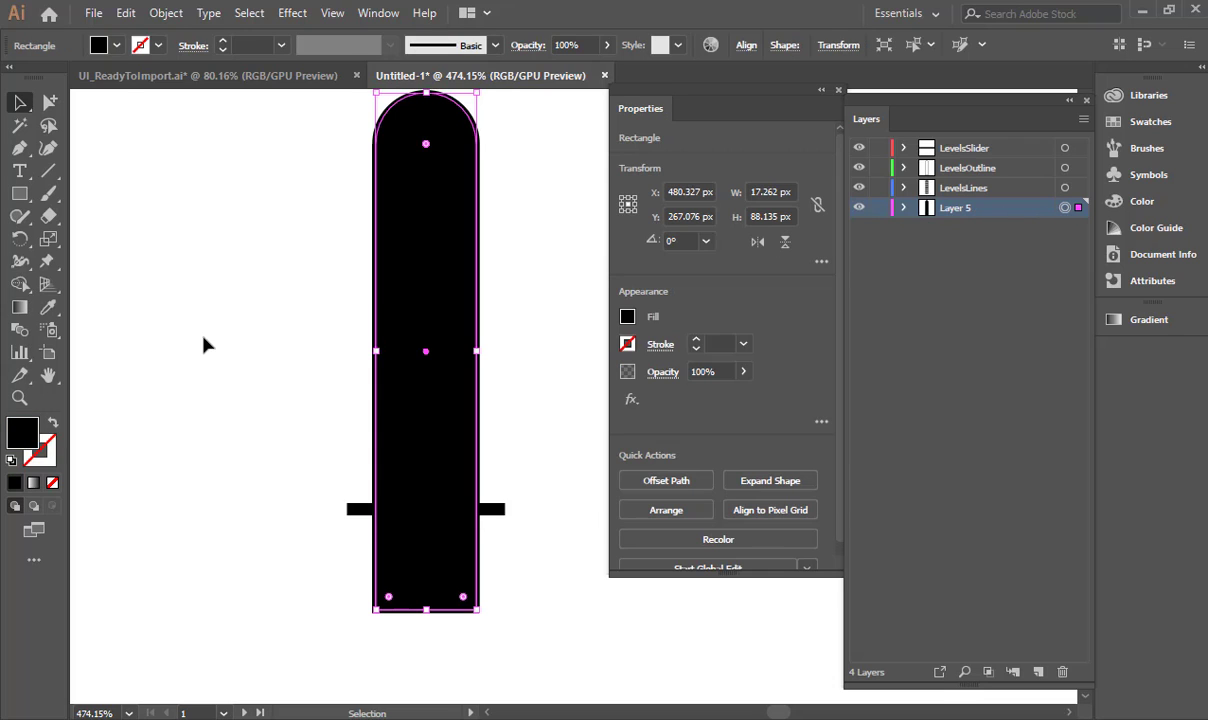
double_click(22, 431)
click(24, 135)
click(24, 142)
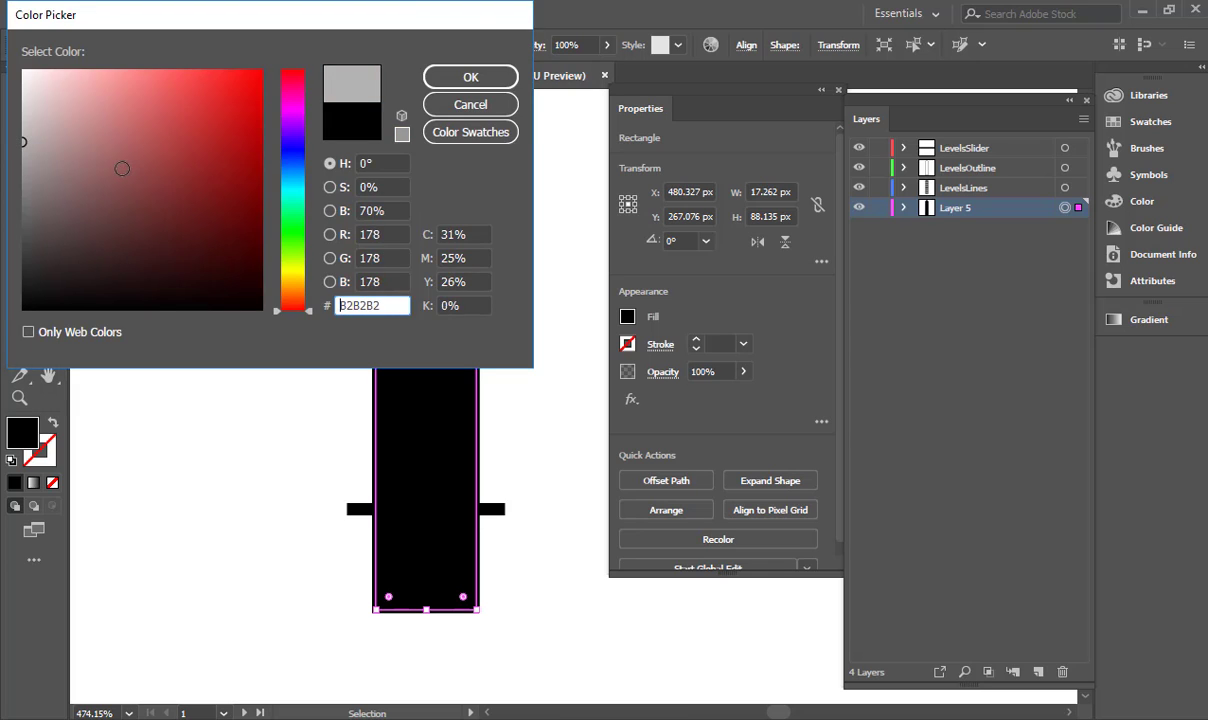
key(Return)
click(488, 380)
scroll(186, 291, down, 5)
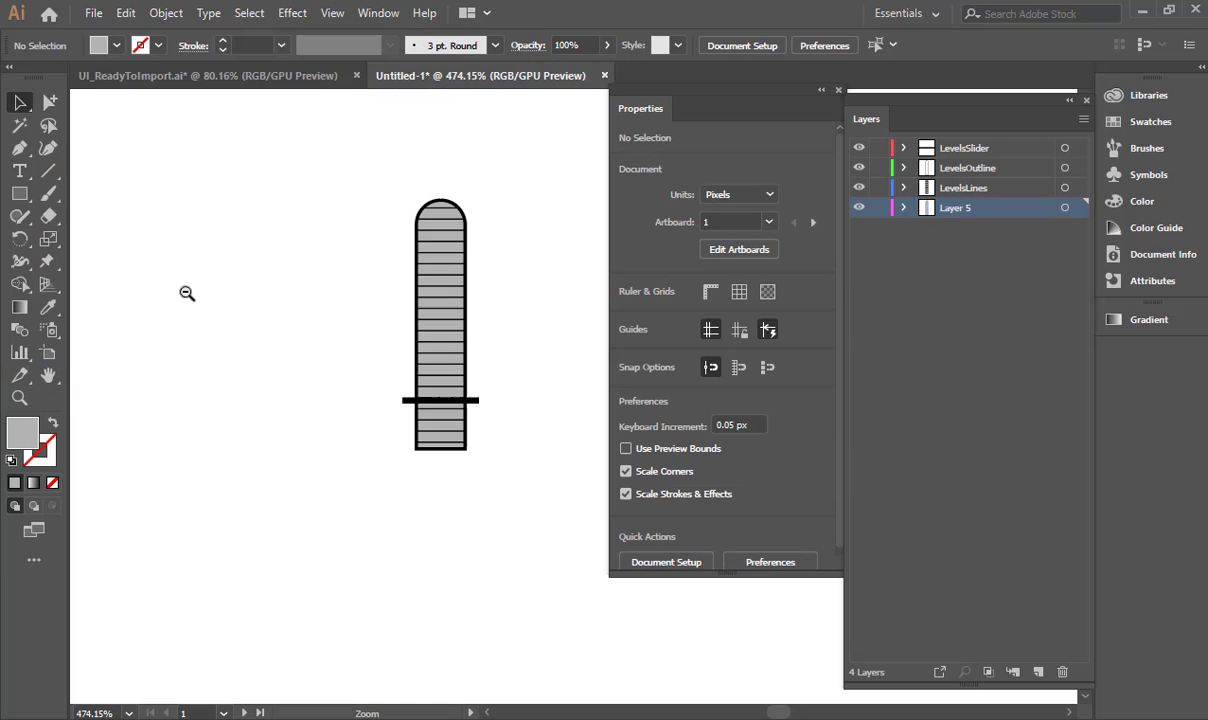
Step: Rename Layer 5, which holds the grey slider shape, as LevelsMask
double_click(955, 207)
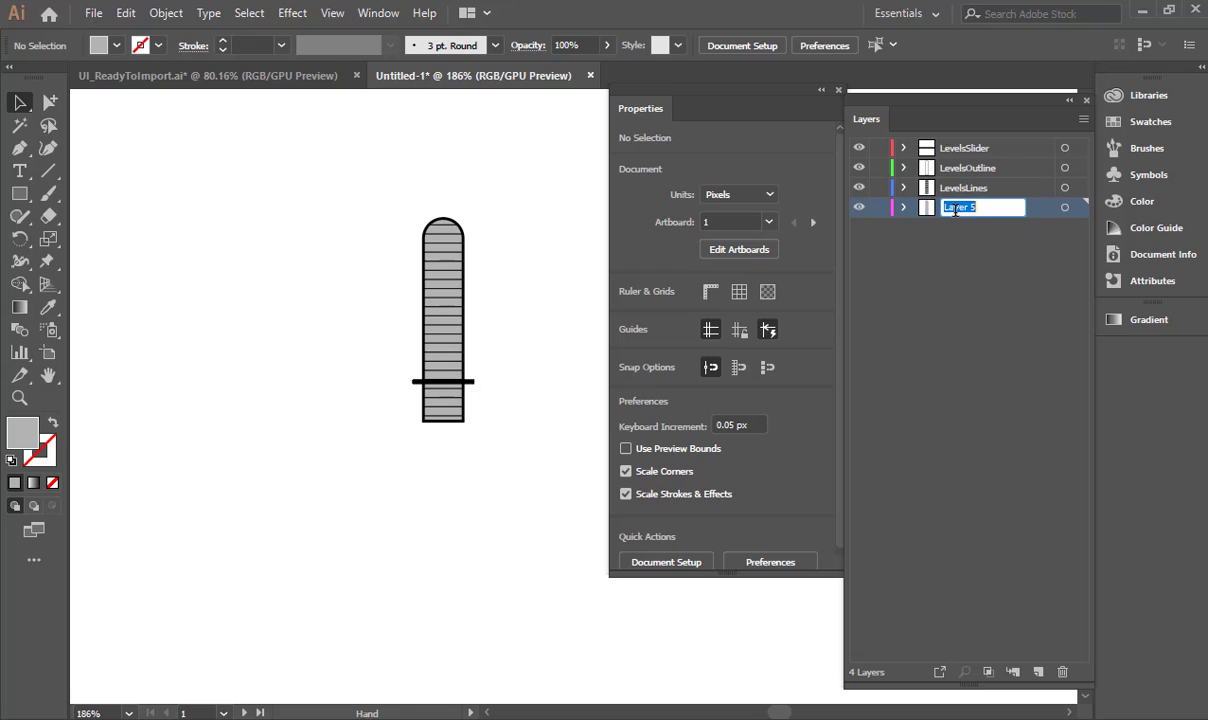
text(LevelsMask)
key(Return)
Step: Switch to the UI_ReadyToImport.ai document and make all of its layers visible
click(305, 77)
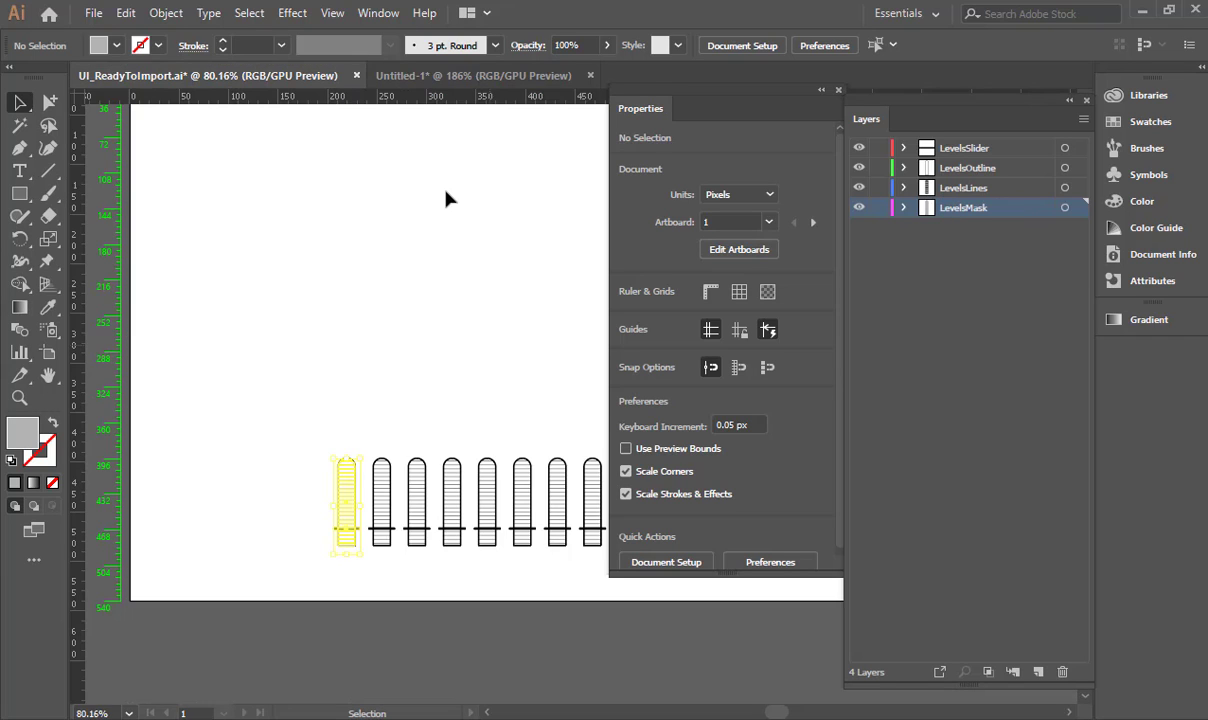
click(503, 290)
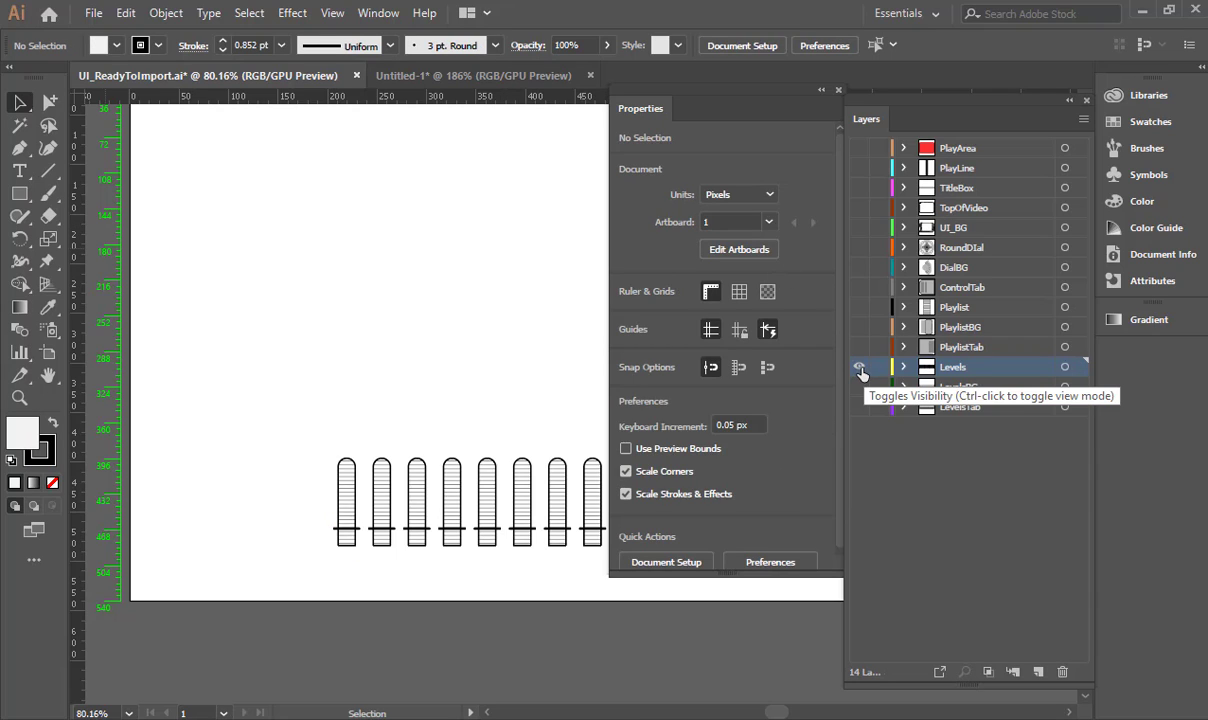
drag(858, 406, 811, 138)
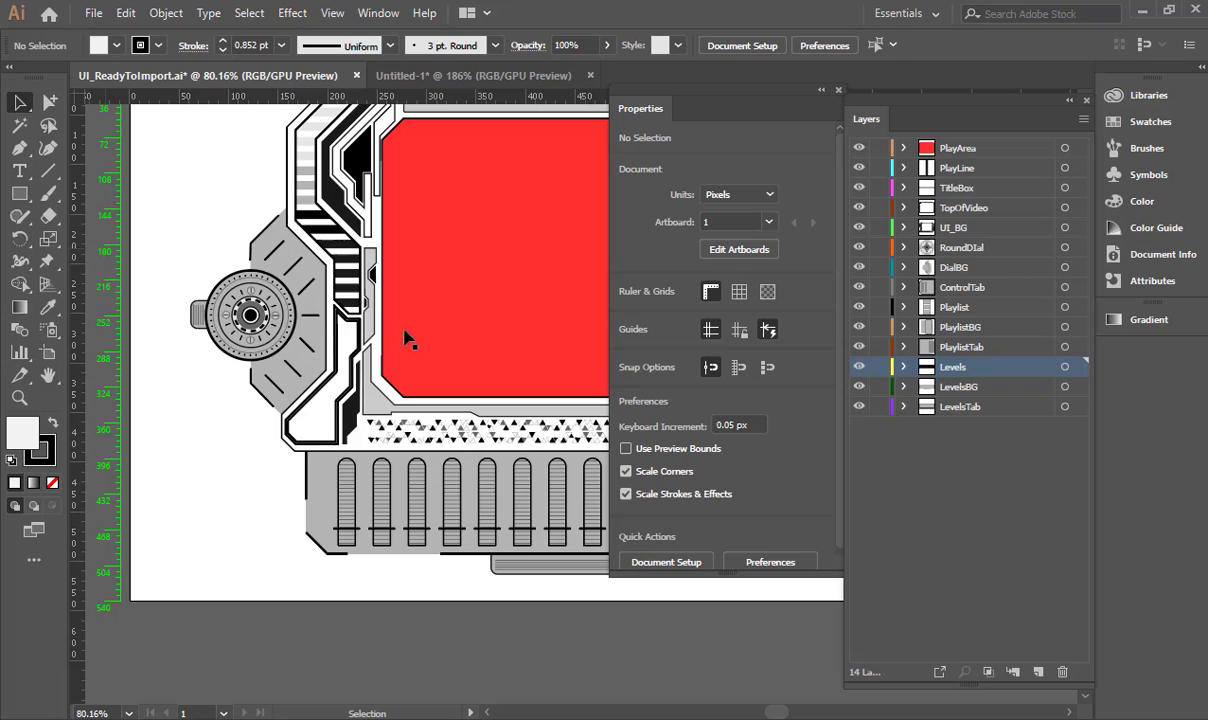
Step: Copy the group of stacked playlist bars on the Playlist layer
drag(402, 310, 434, 299)
click(523, 315)
click(431, 299)
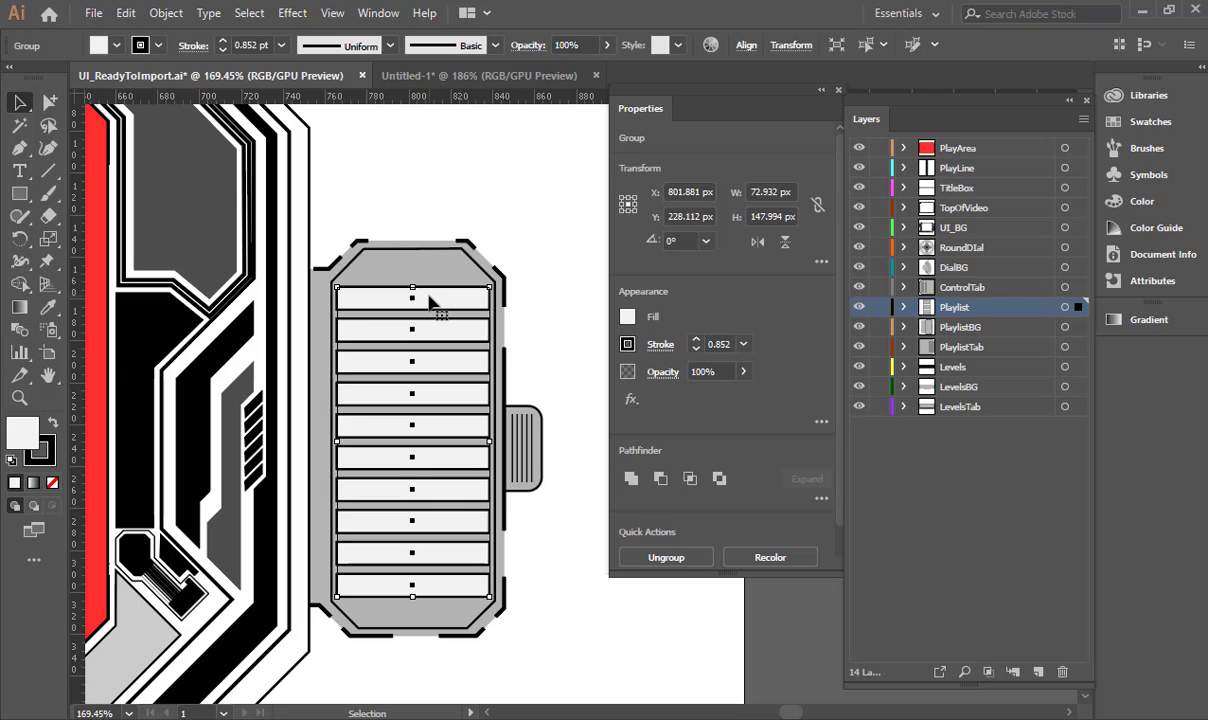
key(a)
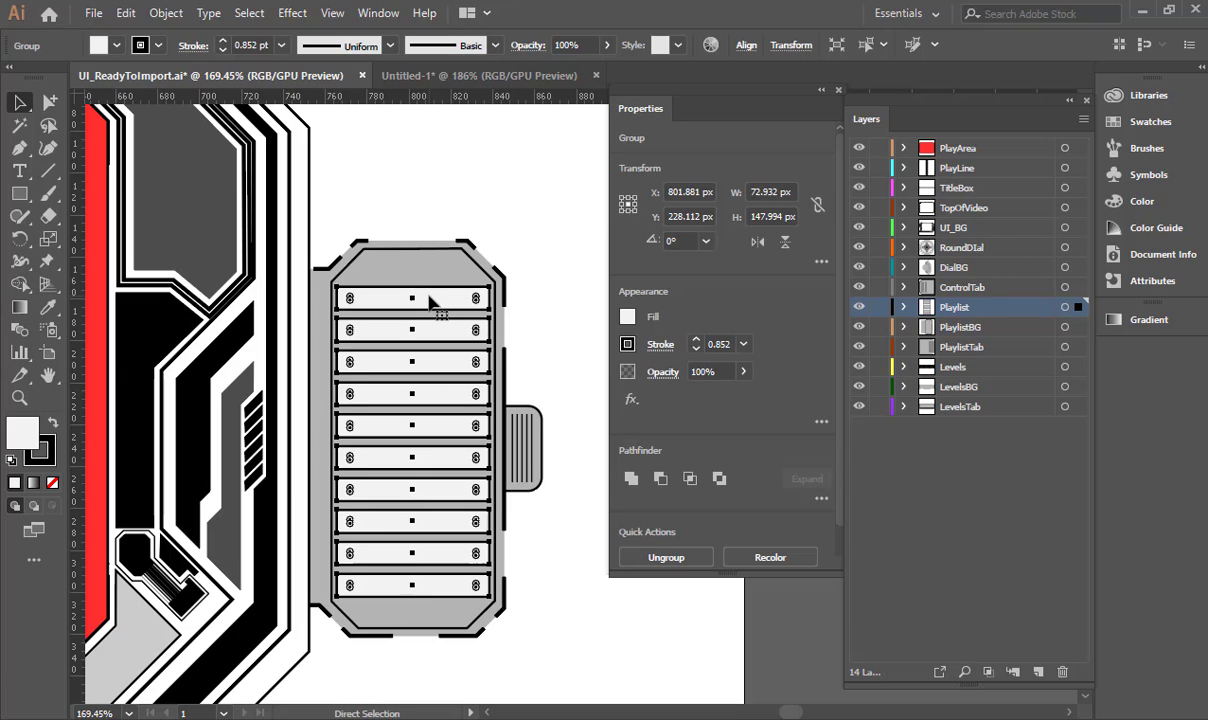
key(v)
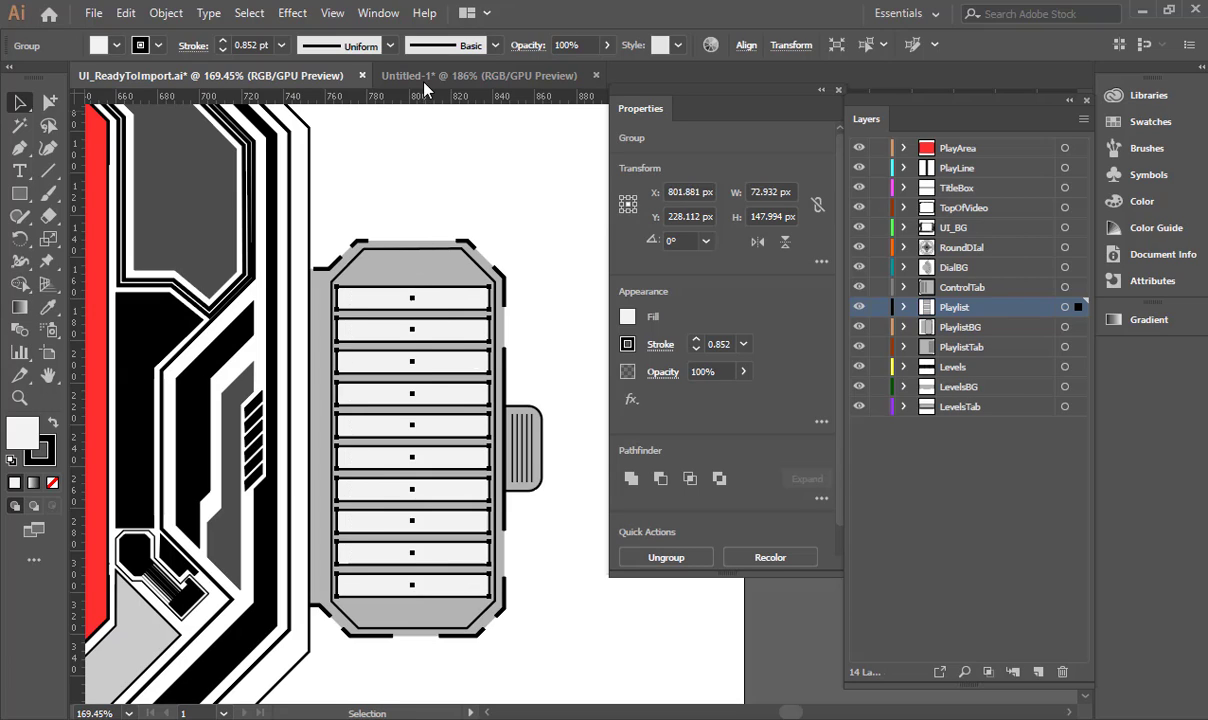
Step: Paste the playlist bars beside the slider on a new layer in the Untitled-1 document
click(403, 77)
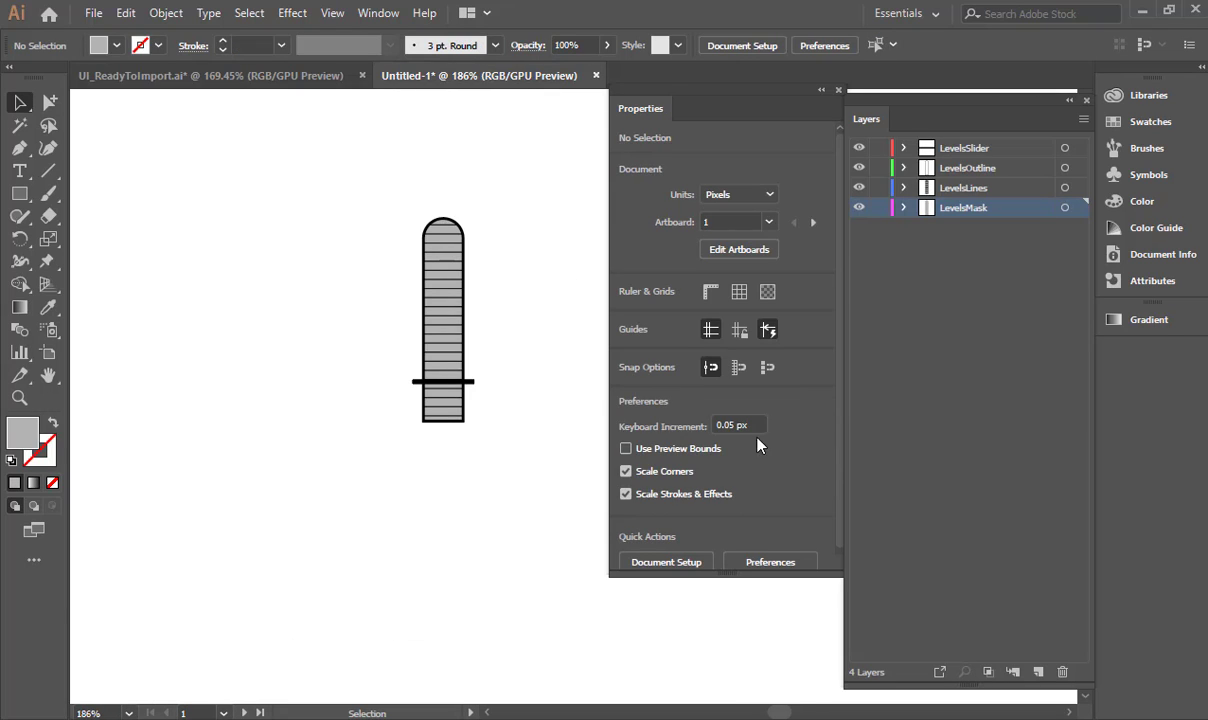
key(ctrl+l)
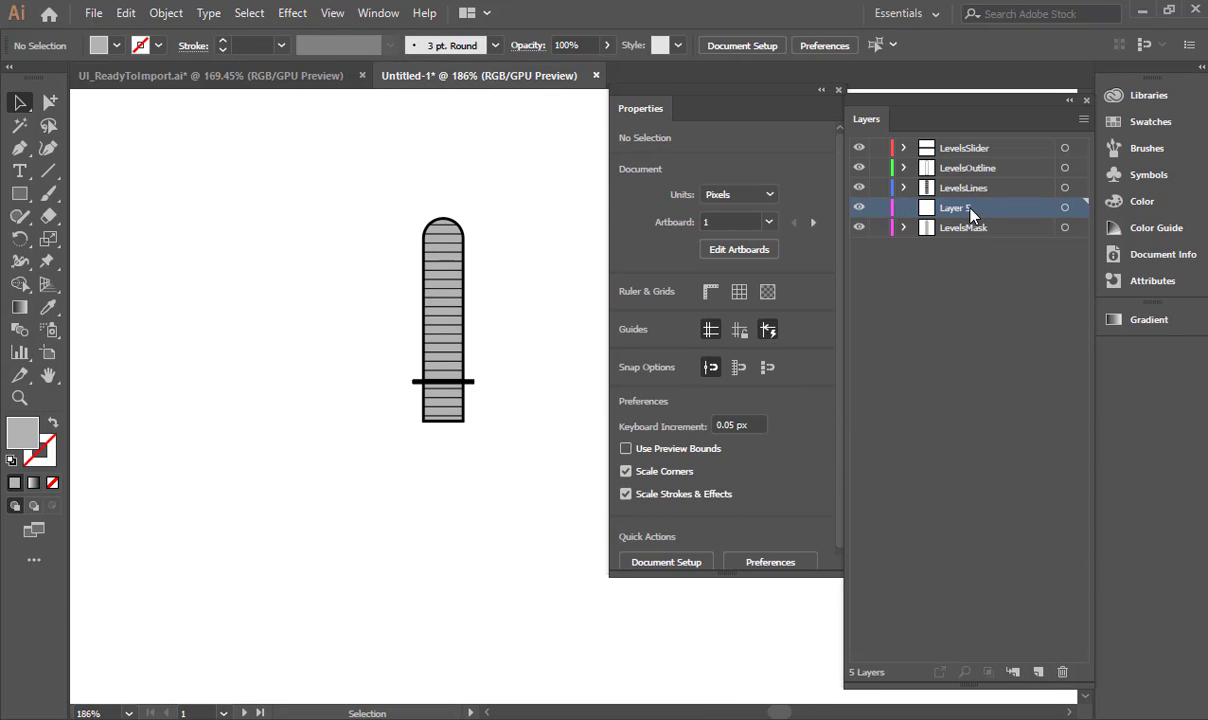
key(ctrl+v)
scroll(350, 233, right, 4)
click(470, 267)
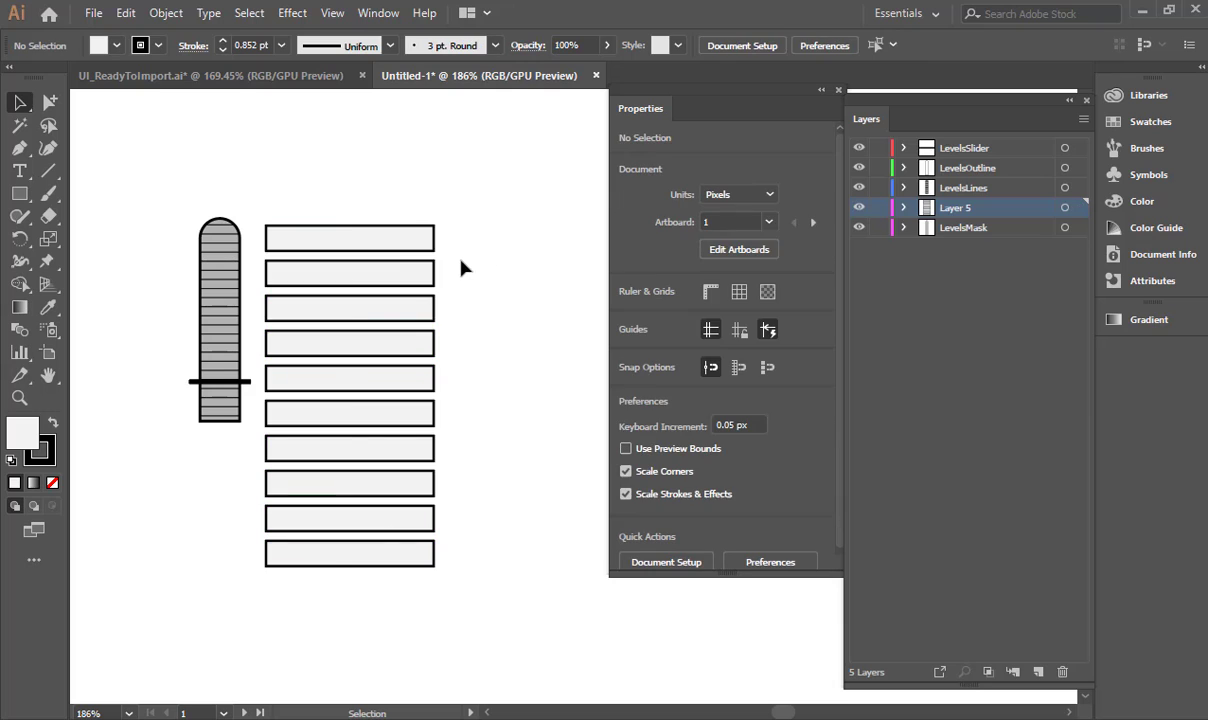
Step: Ungroup the pasted playlist bars and delete all of them except the topmost bar
click(404, 325)
key(ctrl+shift+g)
click(469, 270)
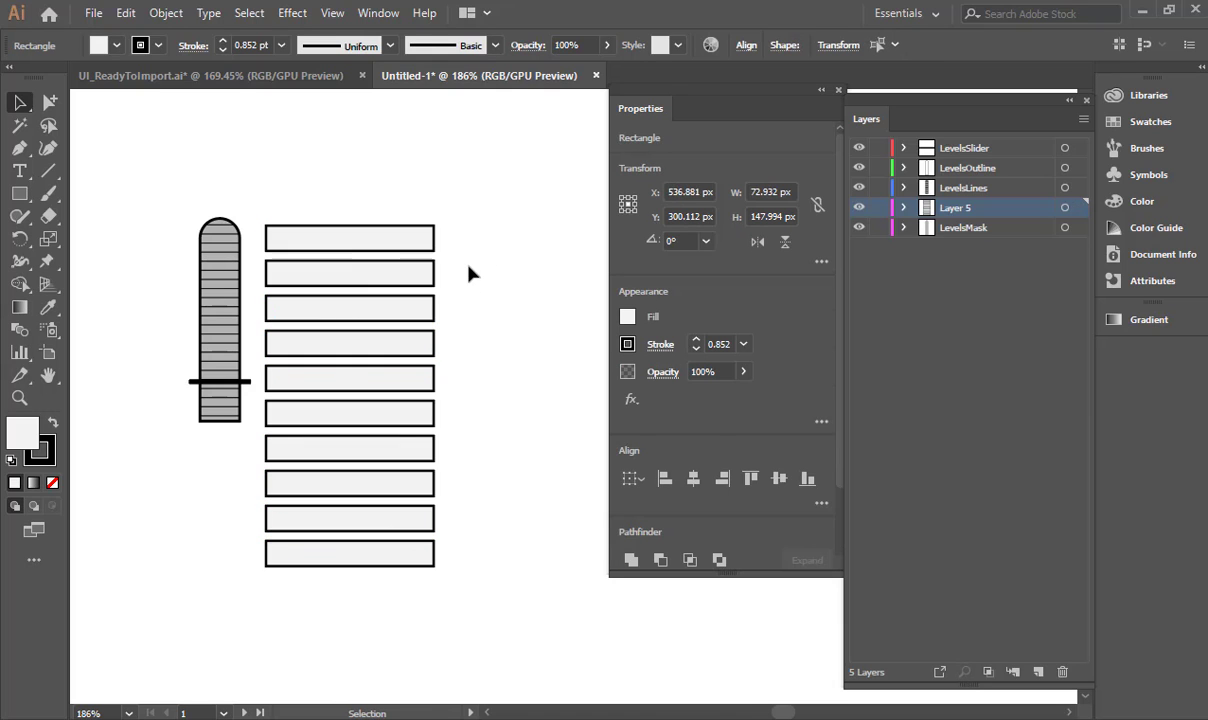
drag(388, 625, 410, 268)
key(Delete)
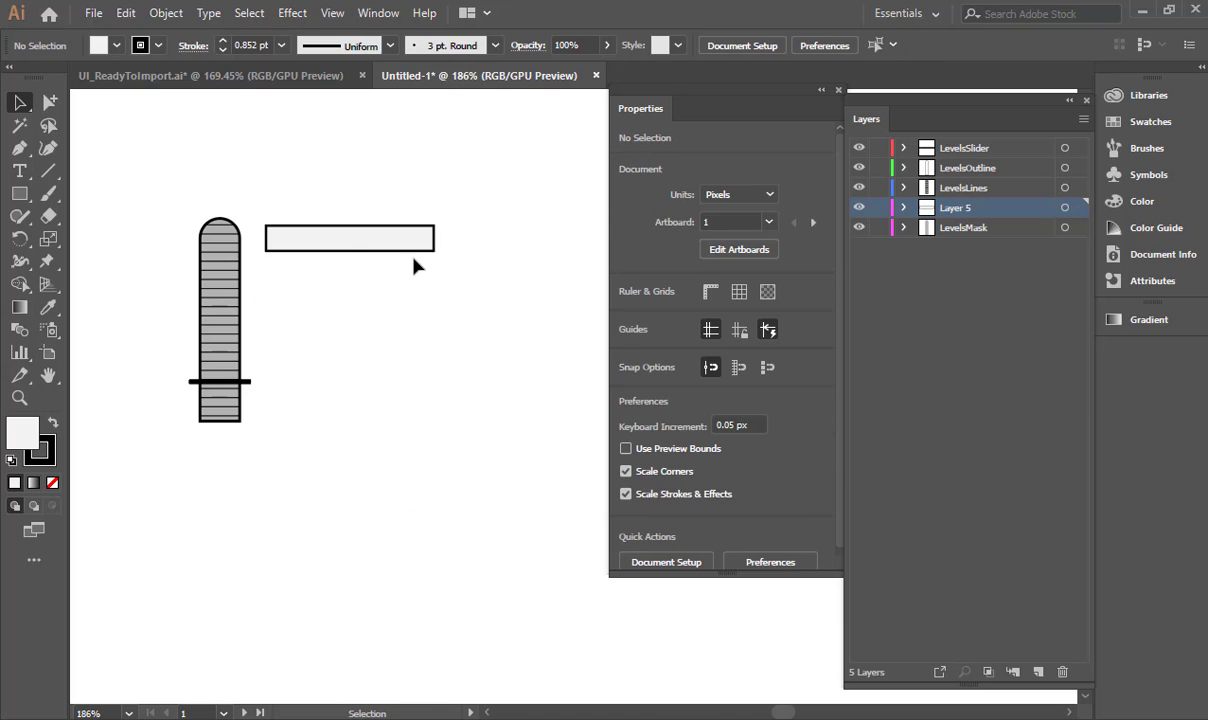
drag(267, 204, 372, 224)
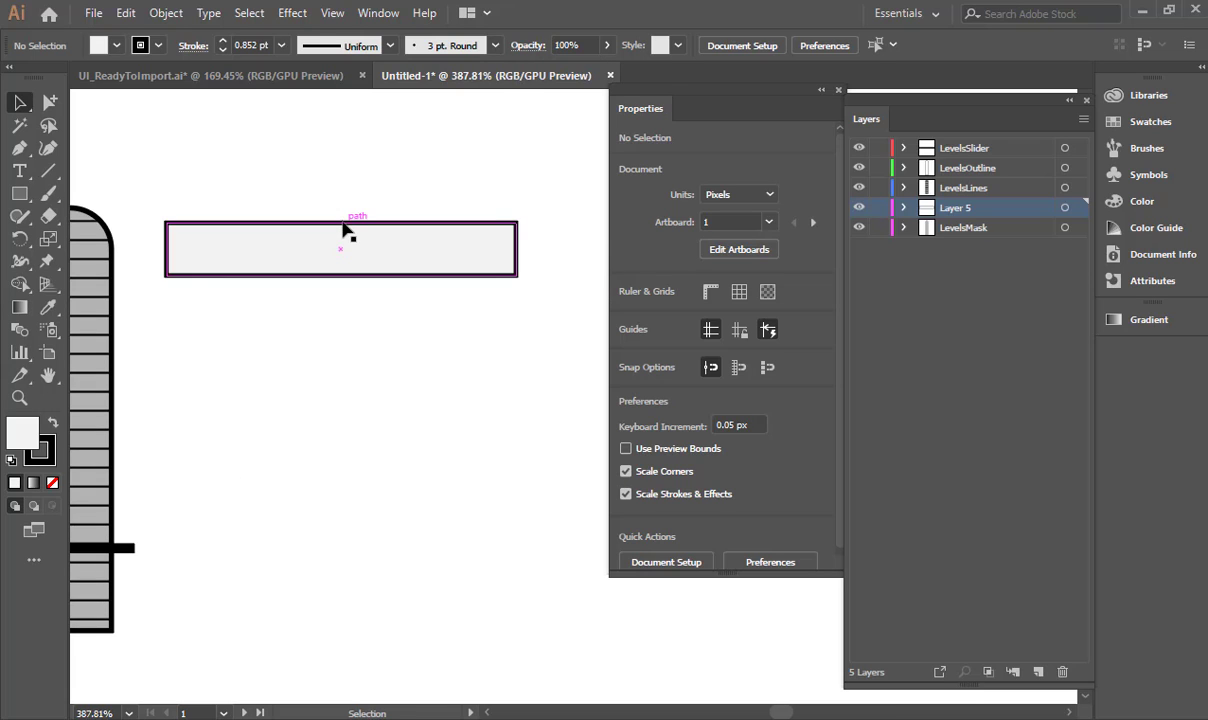
click(343, 230)
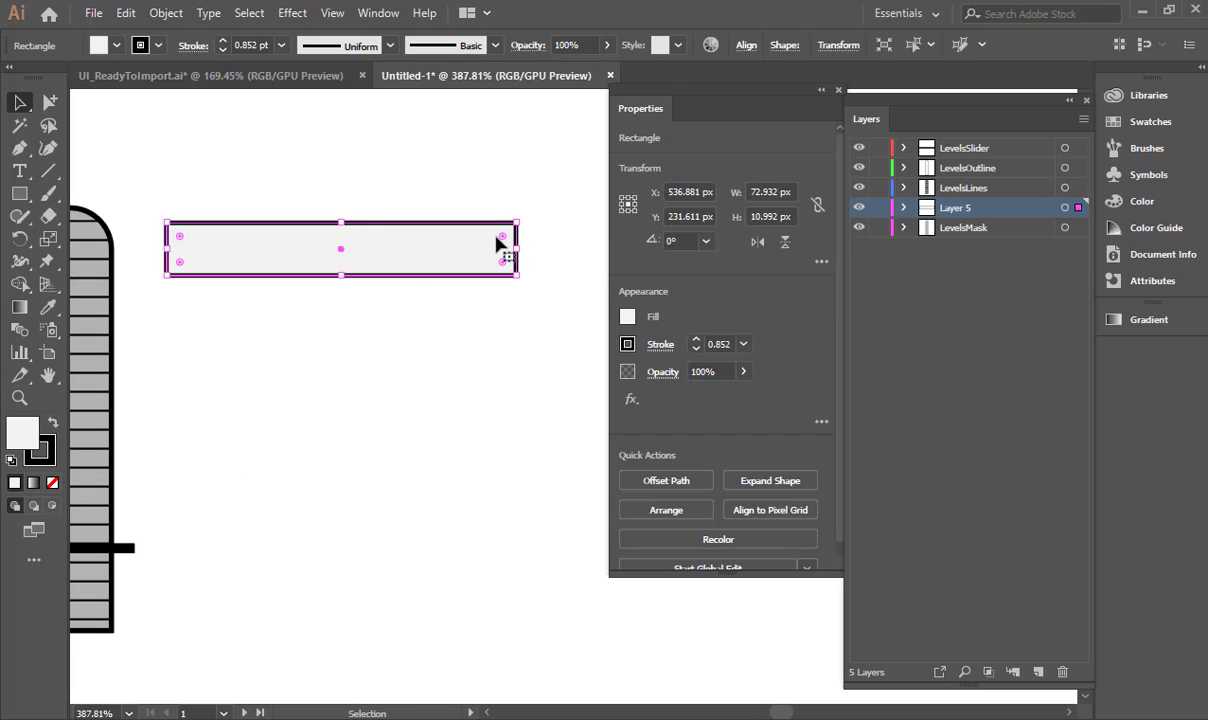
drag(500, 237, 494, 244)
click(540, 195)
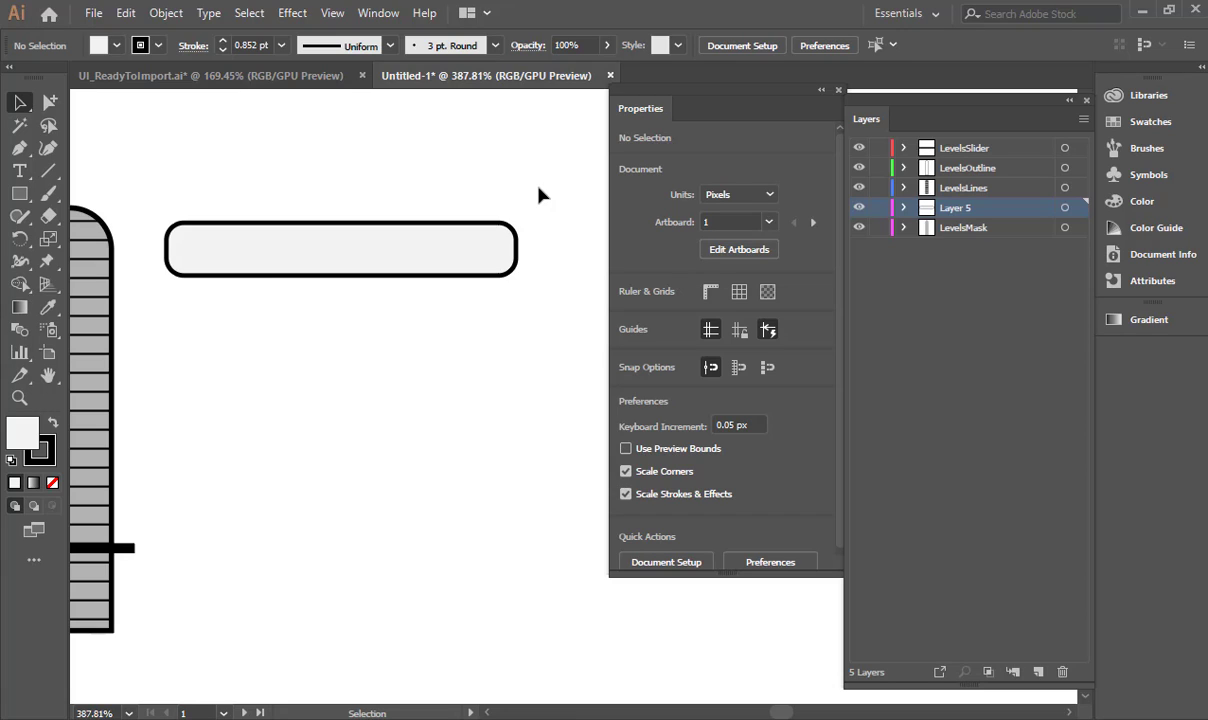
click(497, 242)
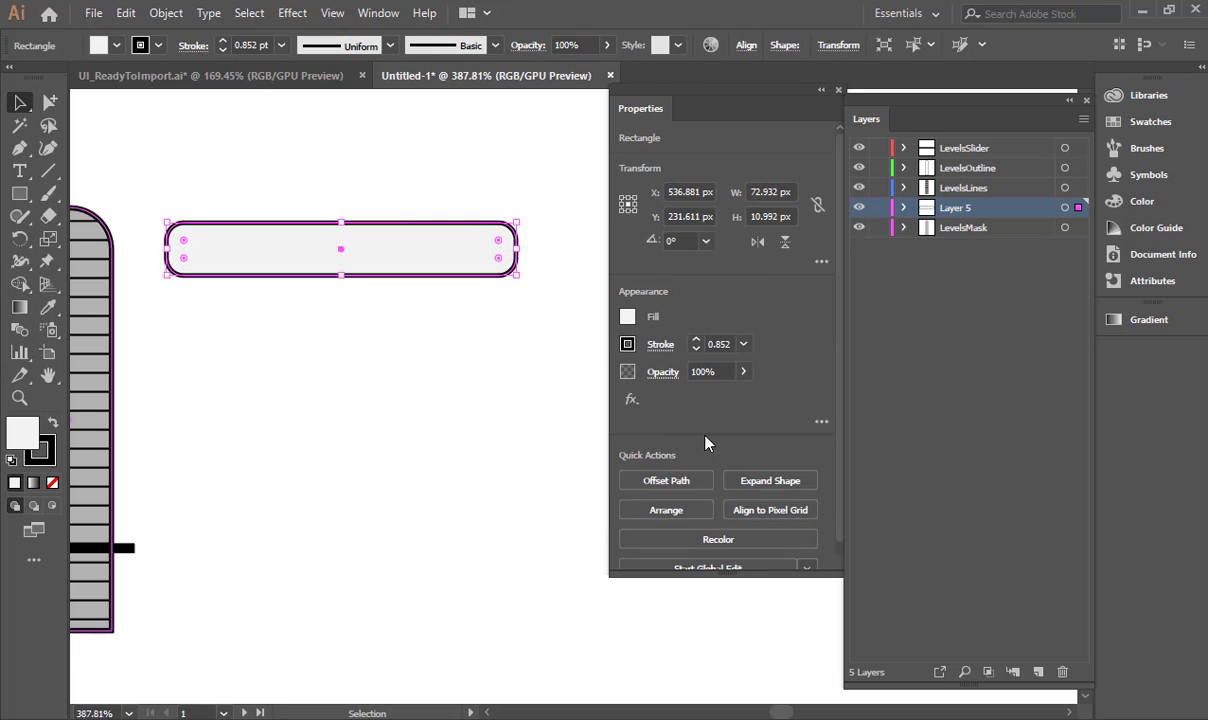
click(660, 345)
scroll(798, 358, down, 1)
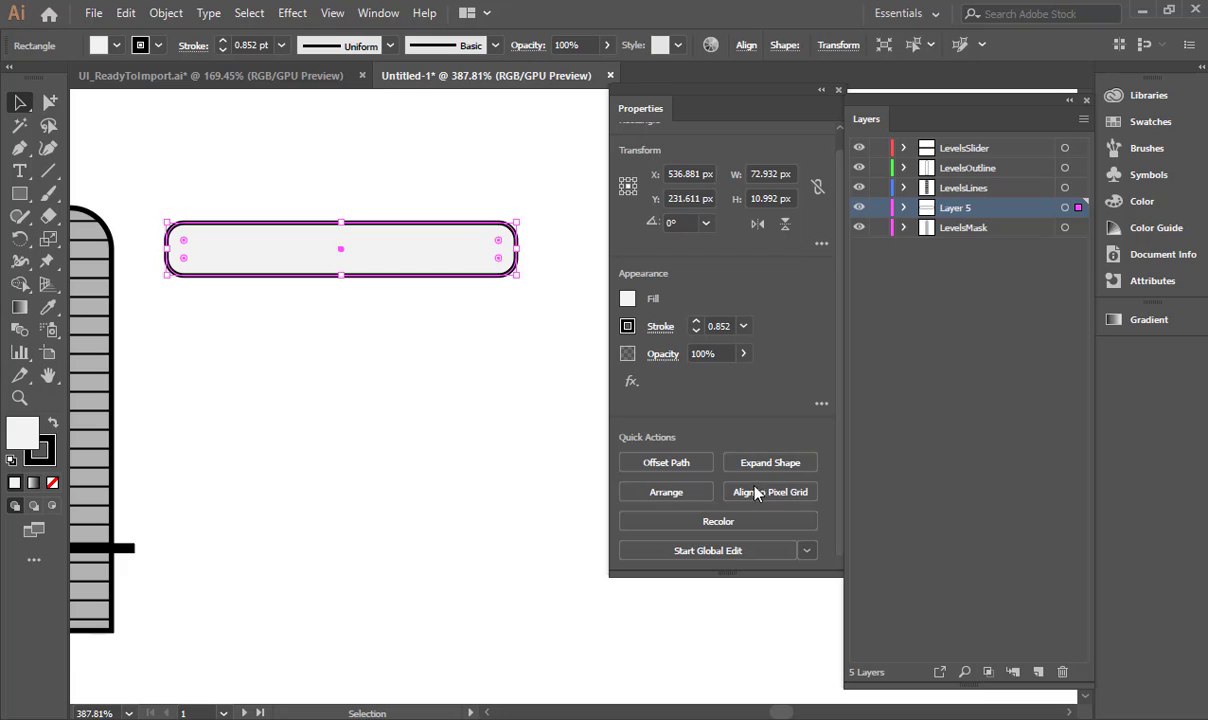
scroll(712, 470, up, 1)
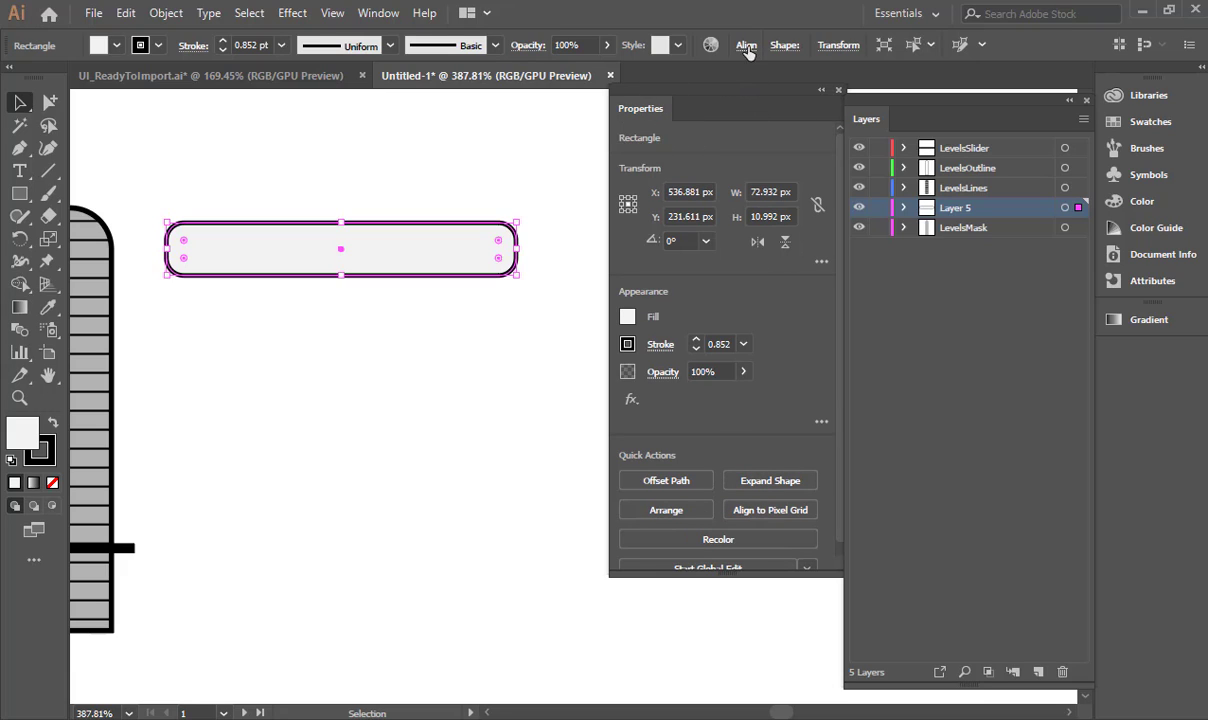
click(678, 46)
click(458, 367)
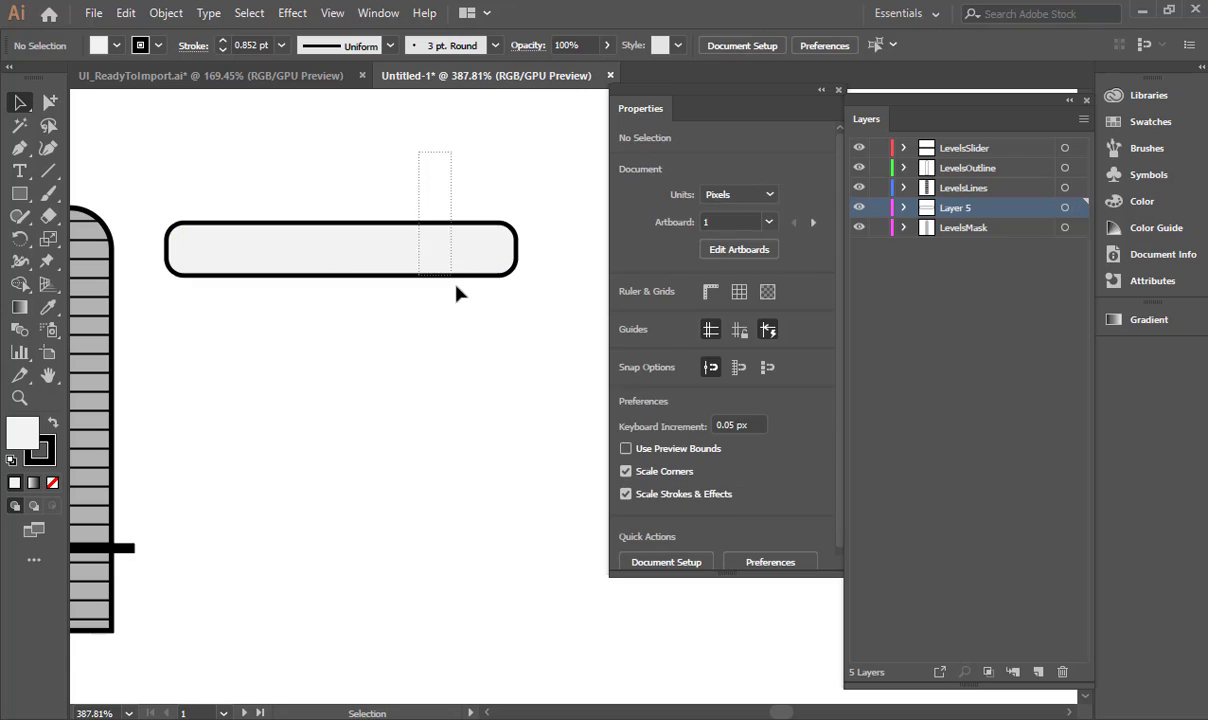
click(485, 255)
click(500, 258)
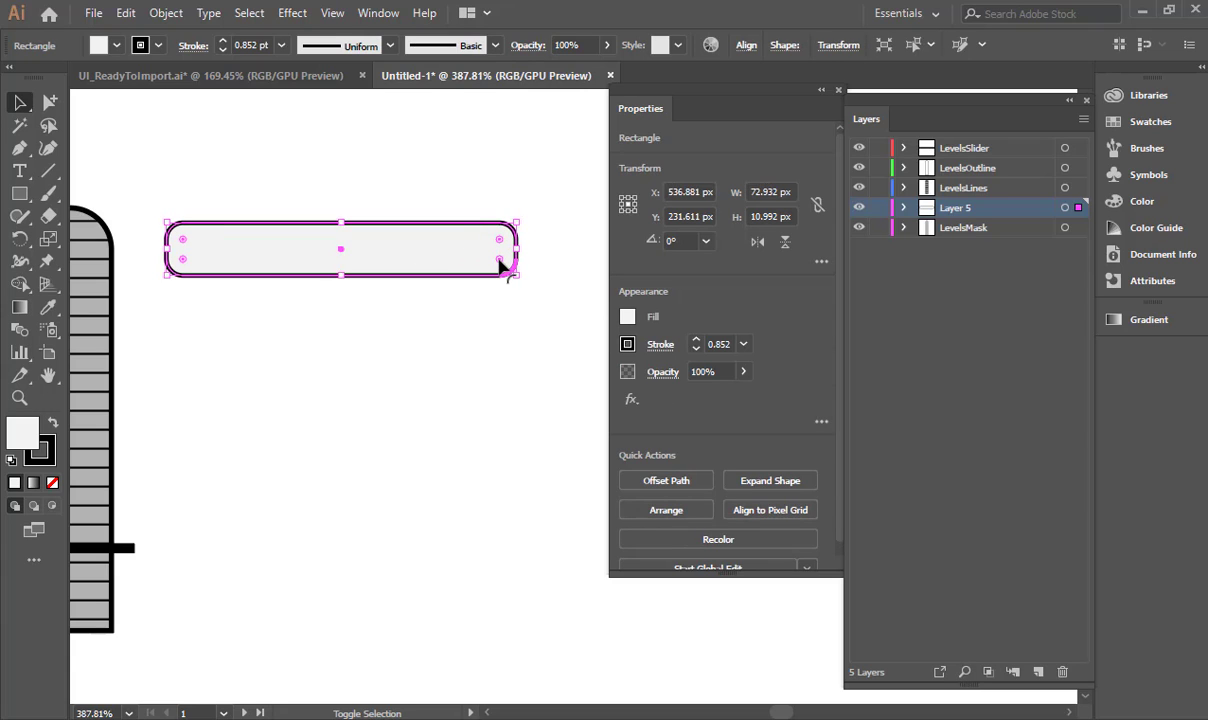
shift+click(183, 247)
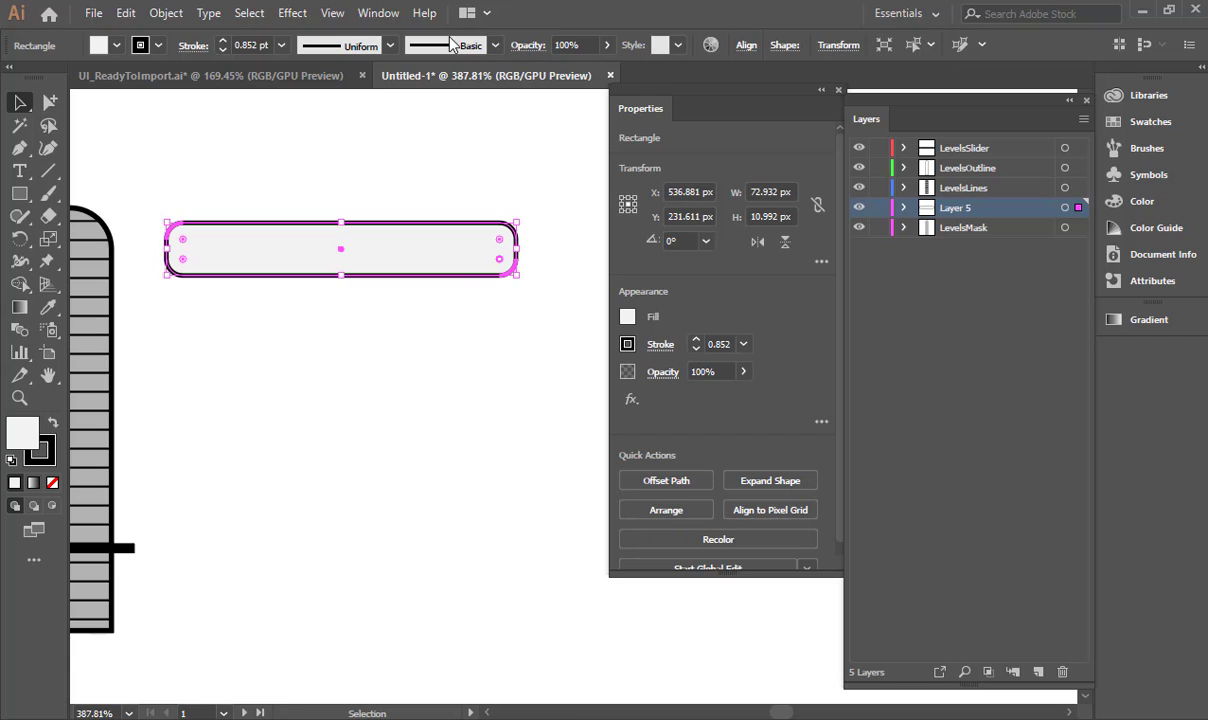
scroll(738, 428, down, 1)
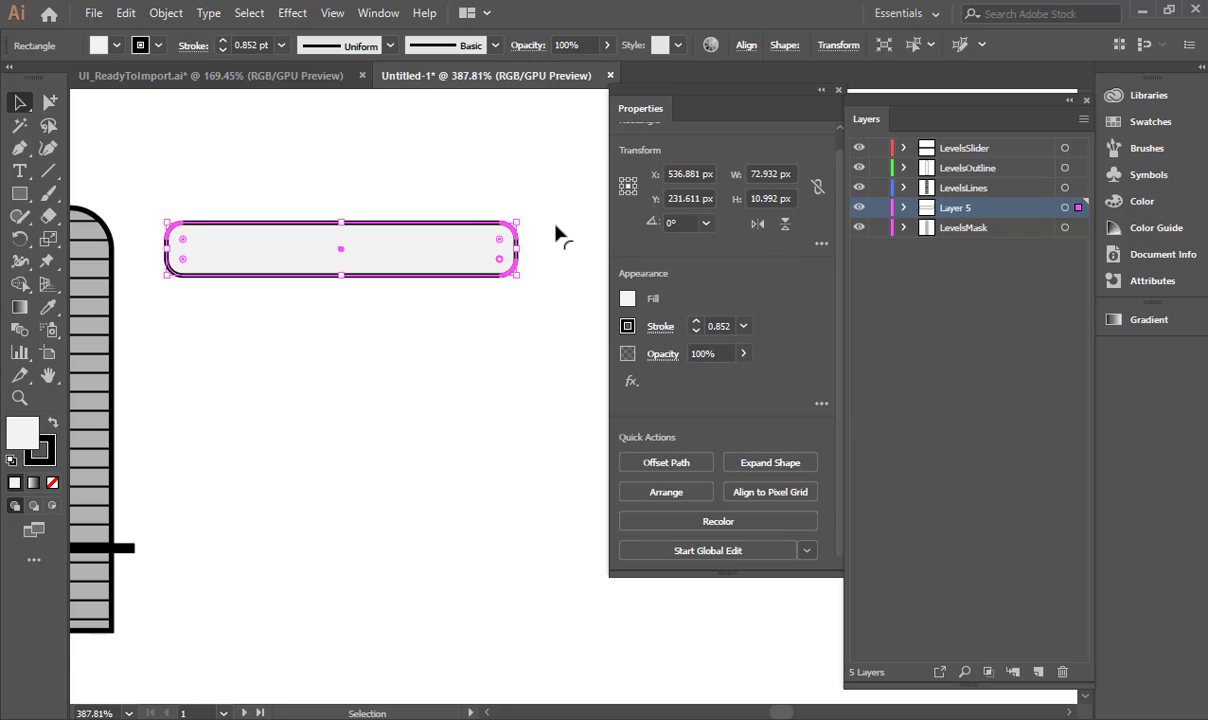
drag(499, 240, 508, 232)
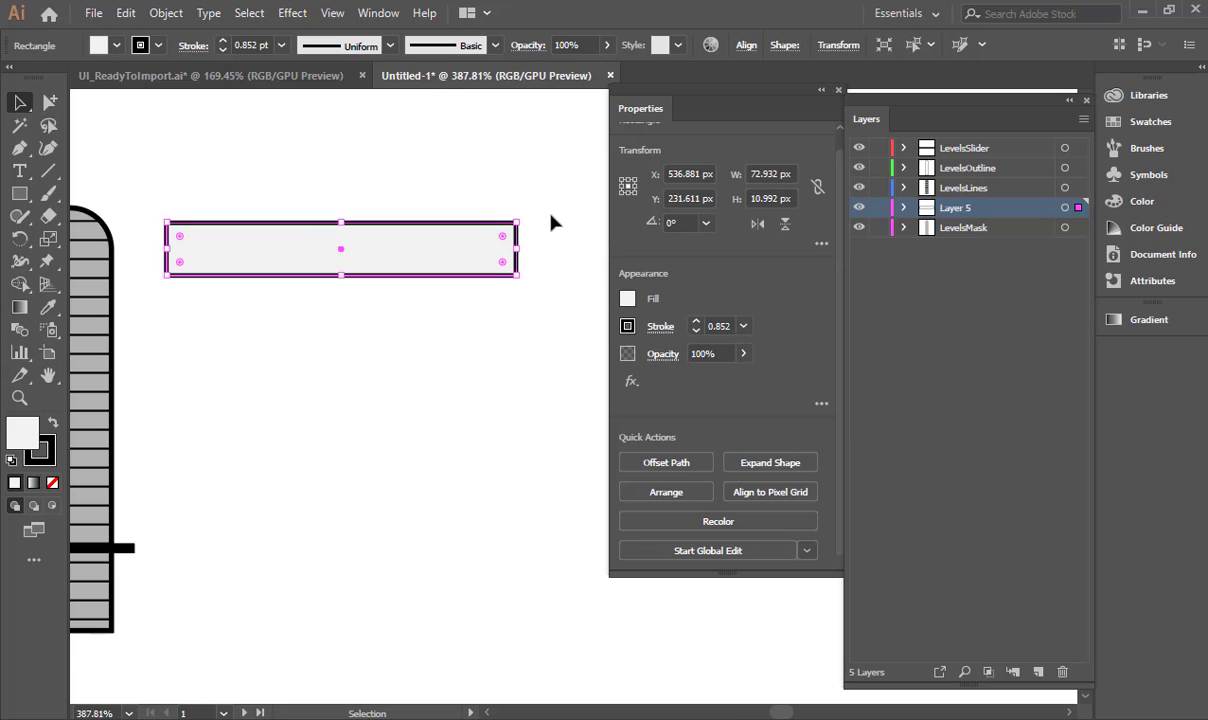
Step: Round all four corners of the playlist bar to the maximum radius so its ends become semicircular
mouse_move(503, 239)
mouse_down()
mouse_move(479, 254)
mouse_move(518, 243)
mouse_move(488, 255)
mouse_up()
key(ctrl+z)
mouse_move(501, 248)
mouse_down()
mouse_move(528, 255)
mouse_move(479, 257)
mouse_up()
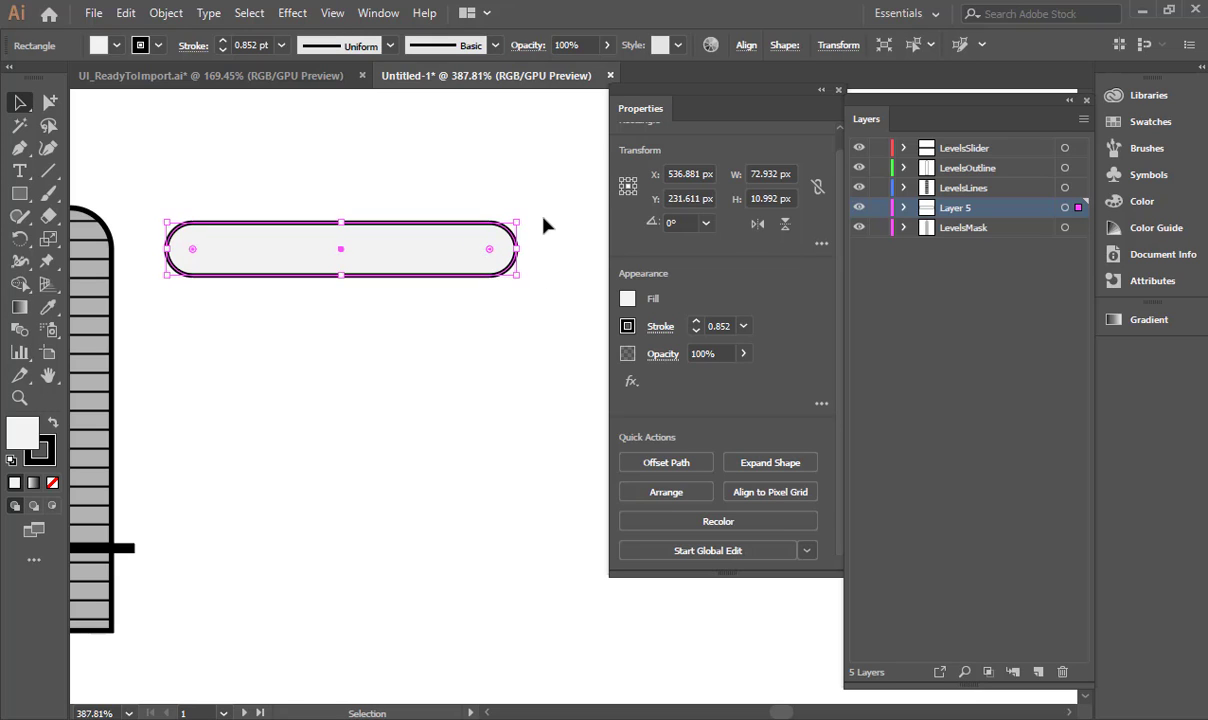
click(545, 224)
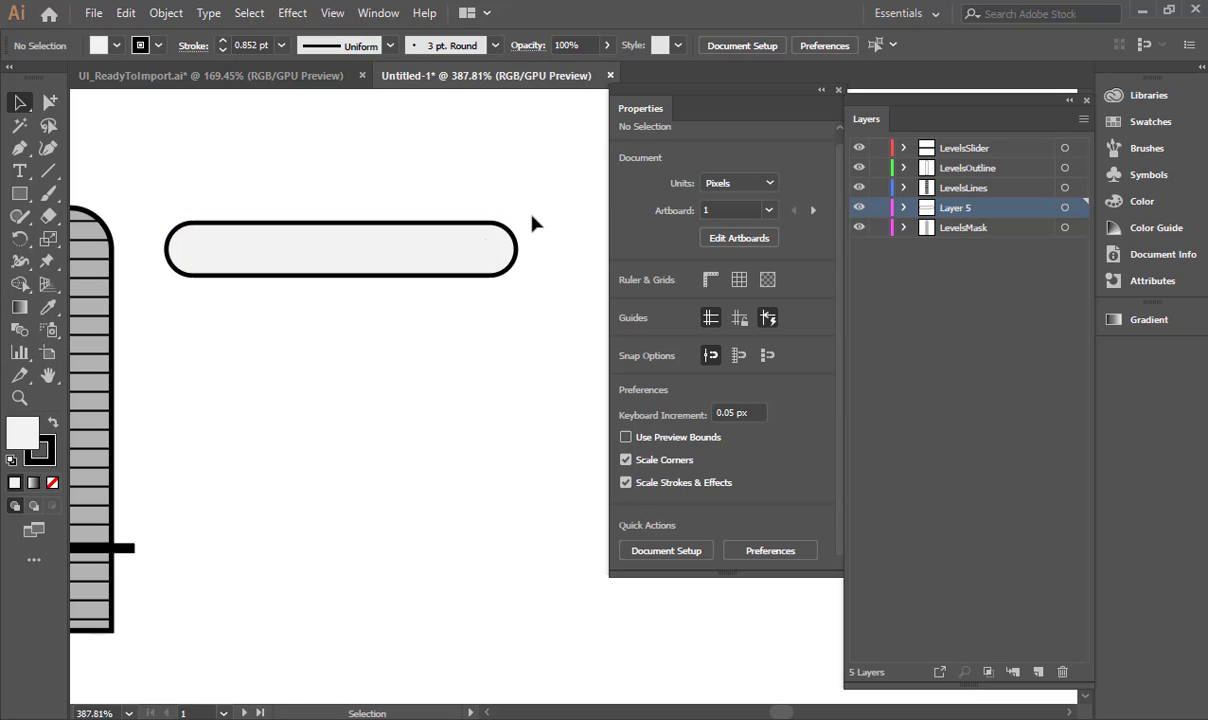
Step: Copy the rounded playlist bar and paste it in place on a new layer directly above Layer 5
click(423, 261)
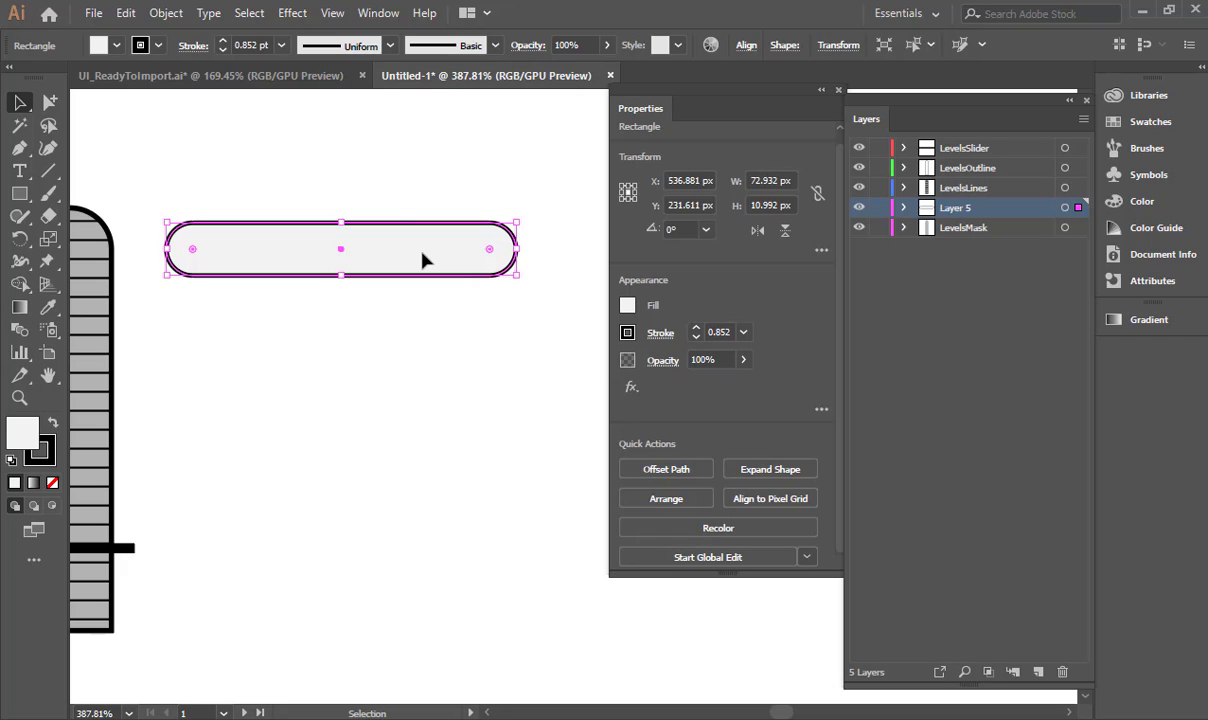
key(a)
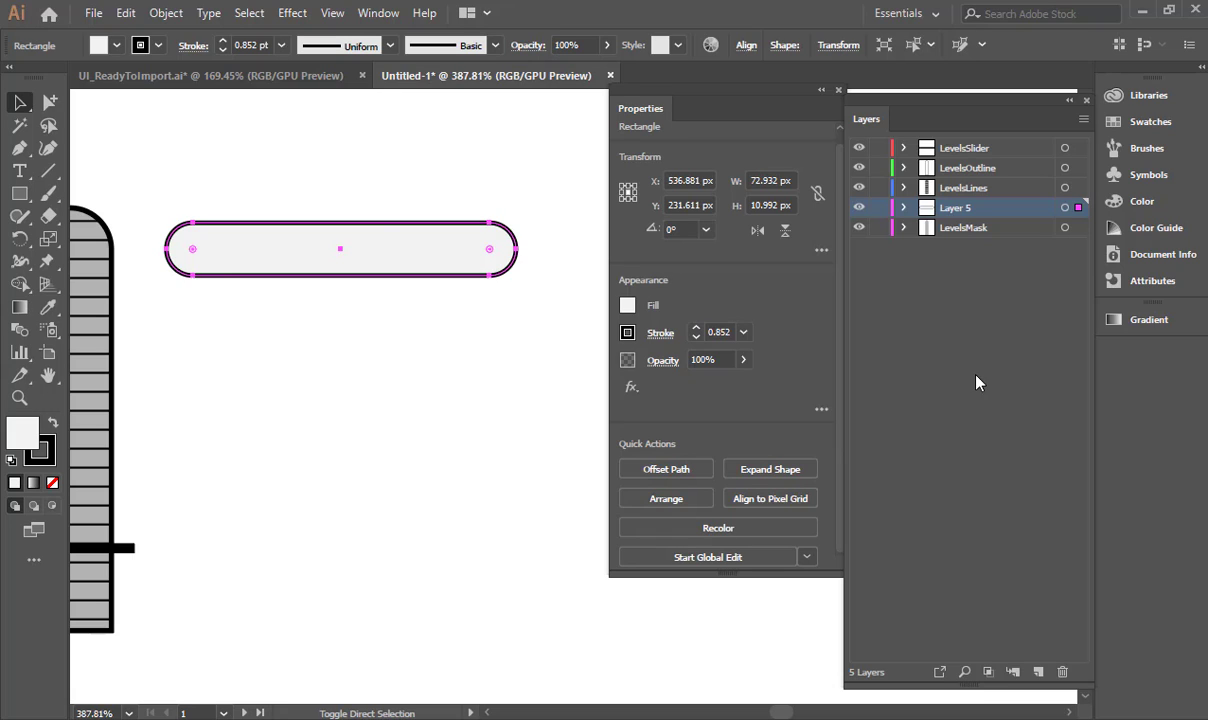
click(1037, 668)
key(ctrl+x)
key(ctrl+f)
key(v)
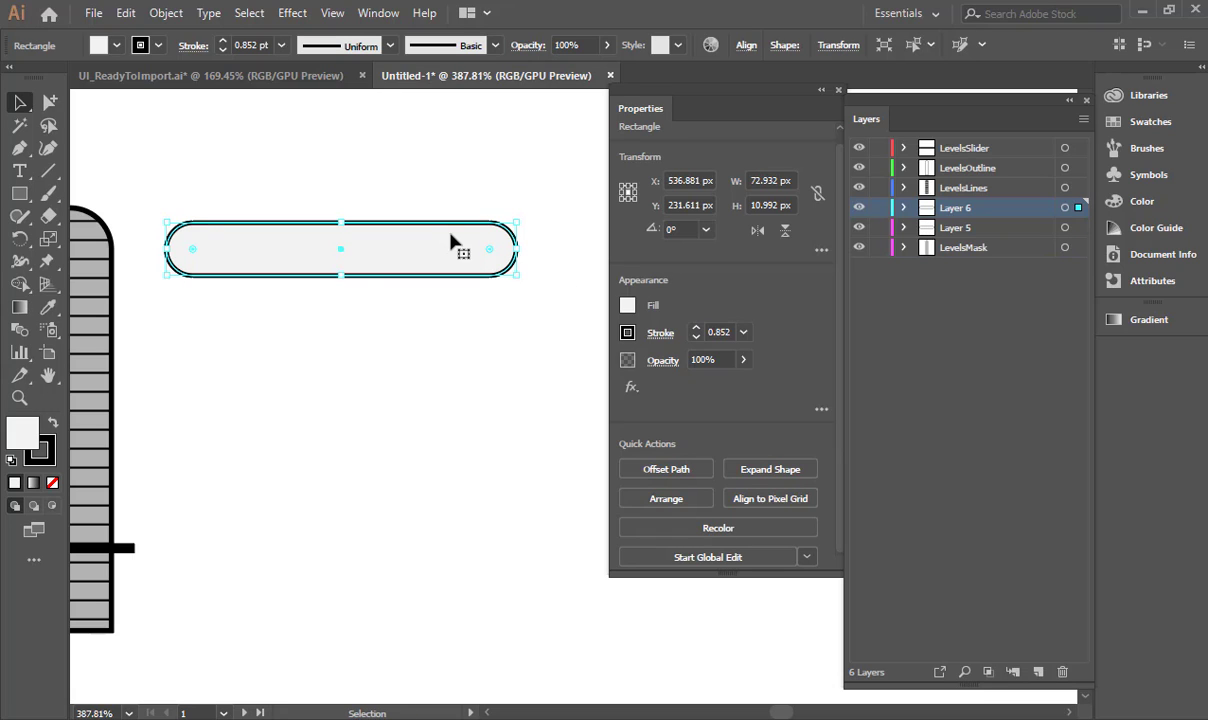
Step: Remove the fill from the copied playlist bar, keeping its black stroke
key(shift+x)
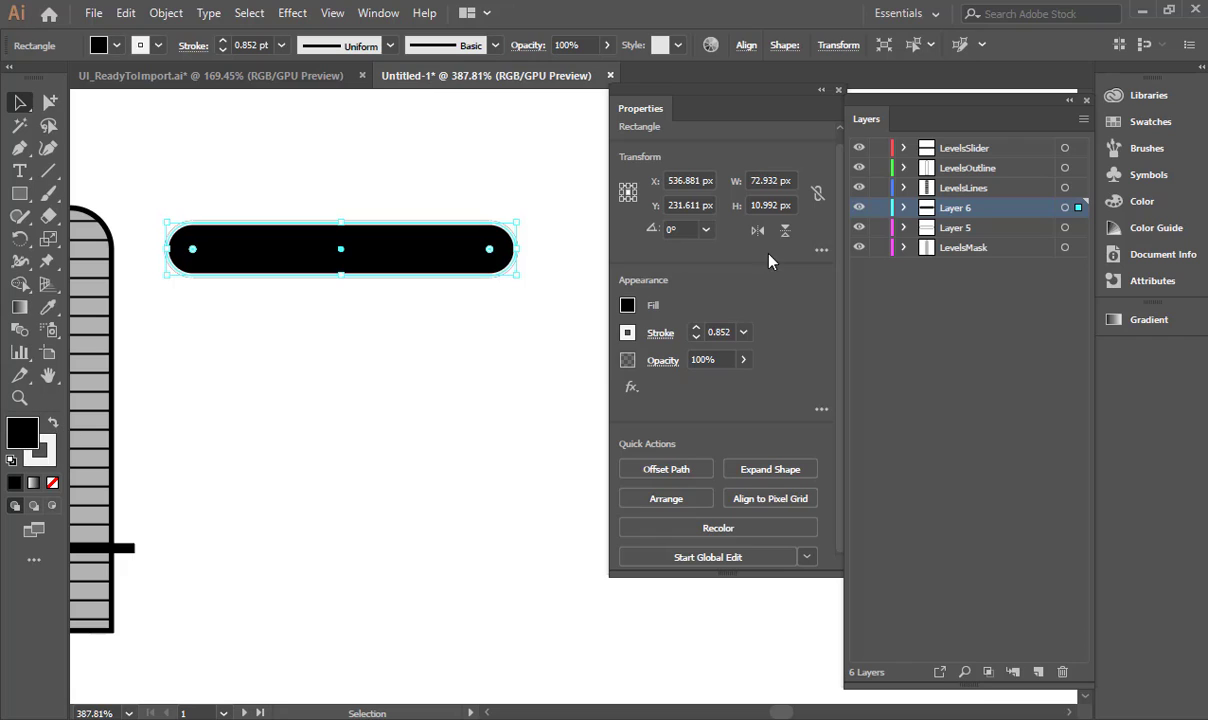
click(53, 422)
click(53, 484)
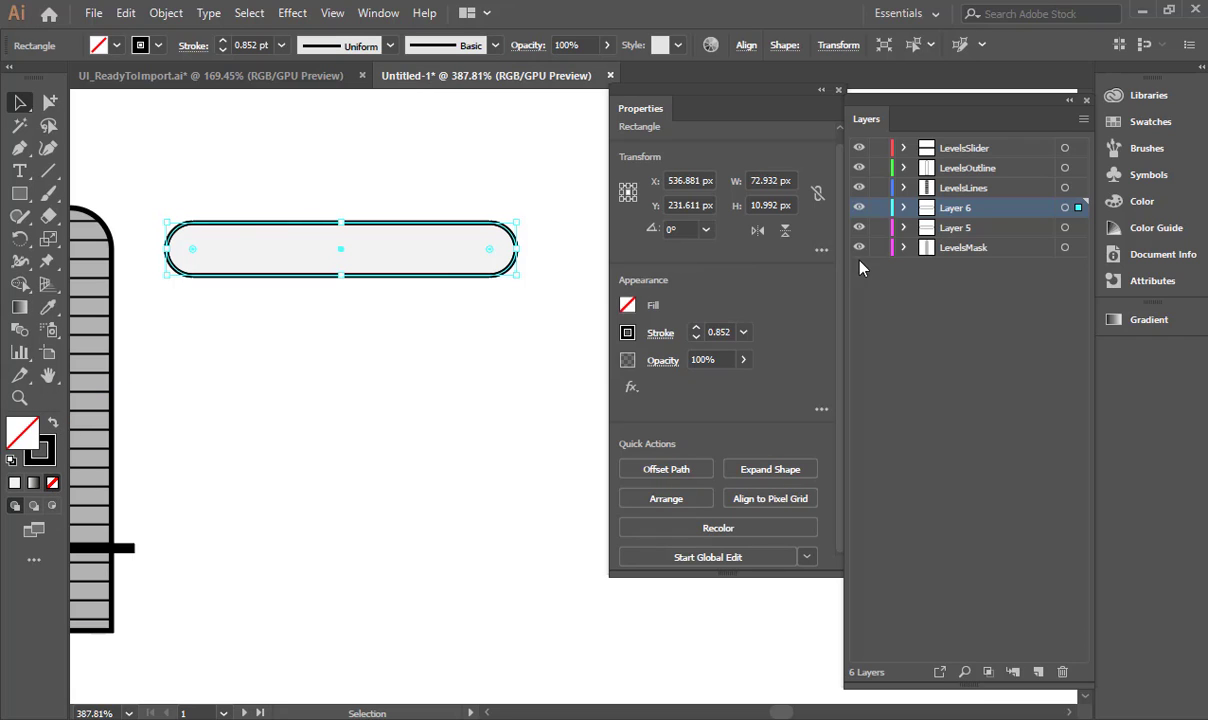
Step: Rename the copied bar's layer as PlaylistOutline and hide it
double_click(957, 207)
text(P)
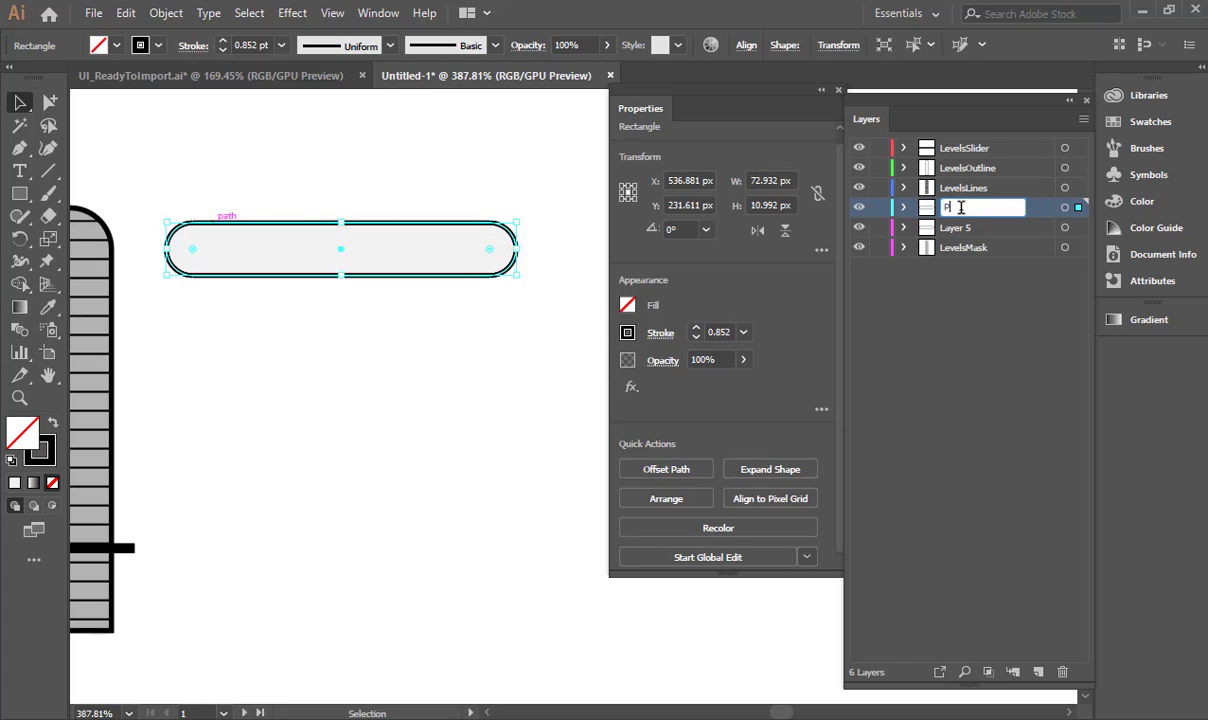
text(laylistOutline)
key(Return)
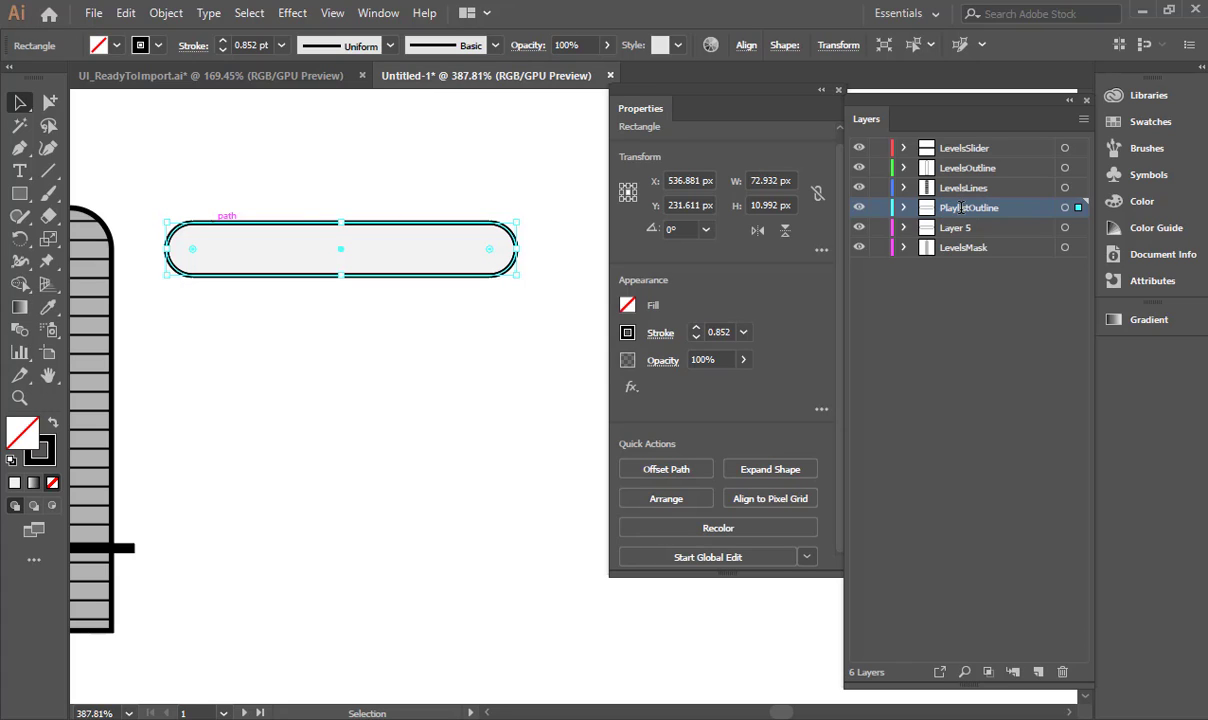
click(859, 207)
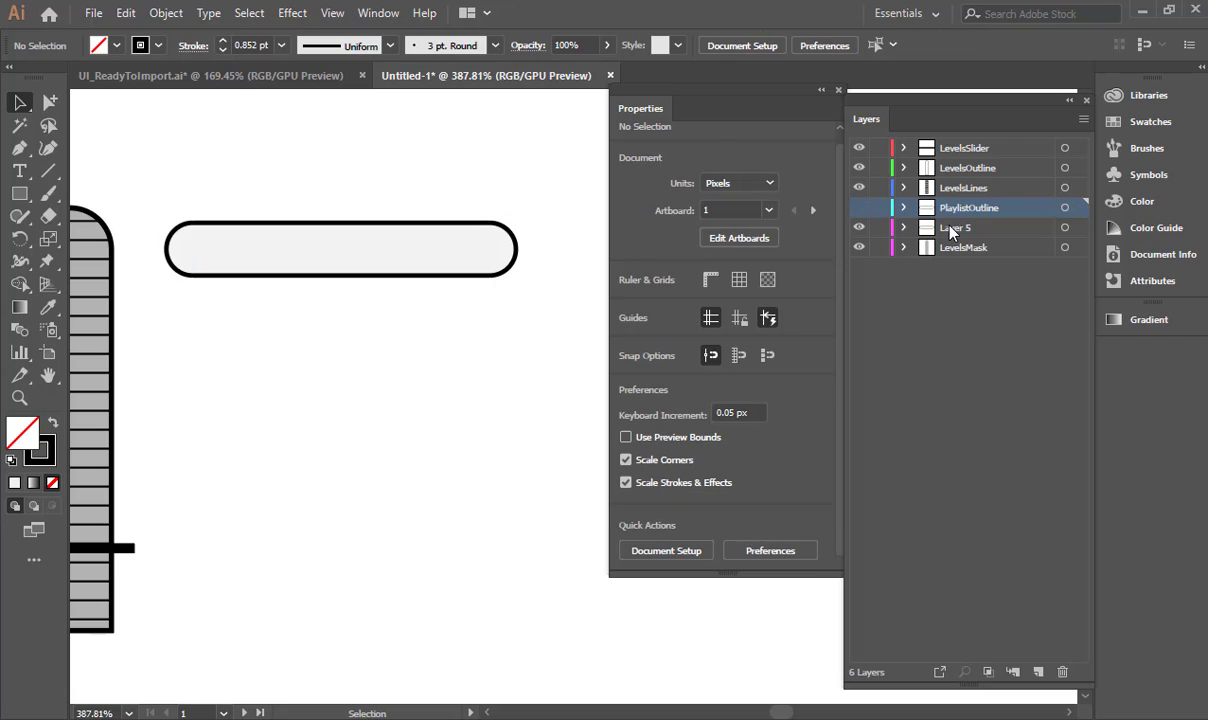
Step: Rename Layer 5 as PlaylistBGColor and remove the stroke from the playlist bar on it
click(381, 247)
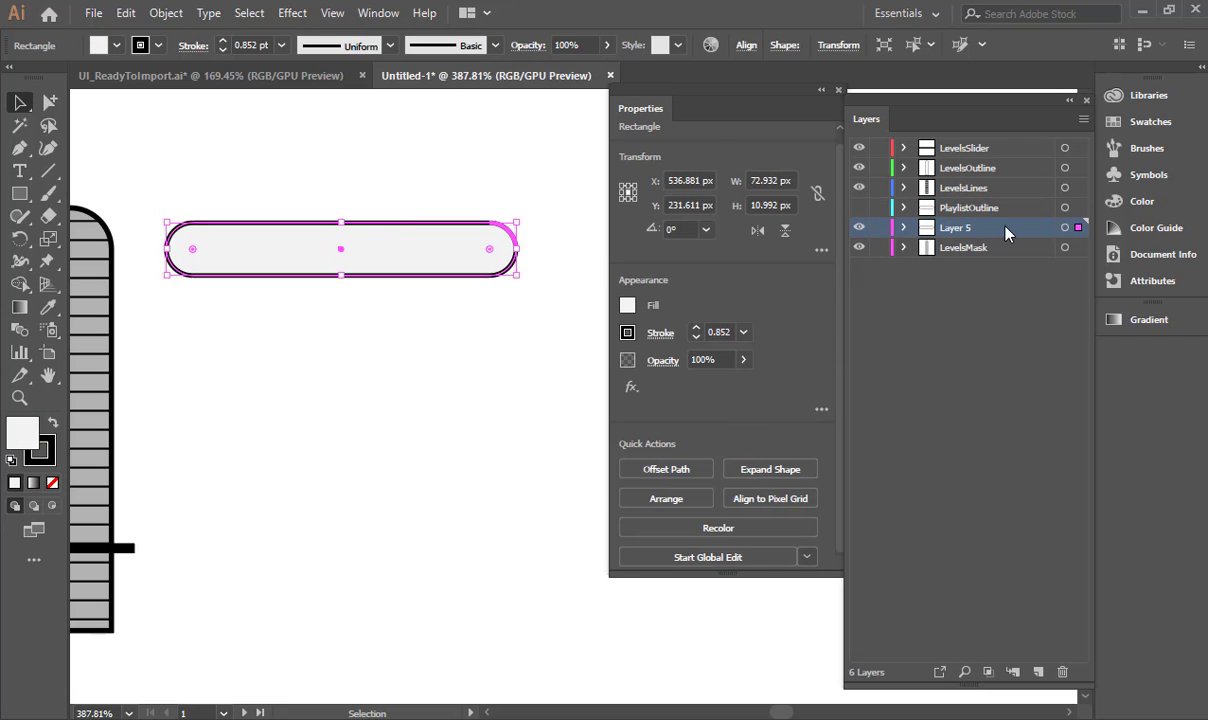
double_click(957, 227)
text(Pla)
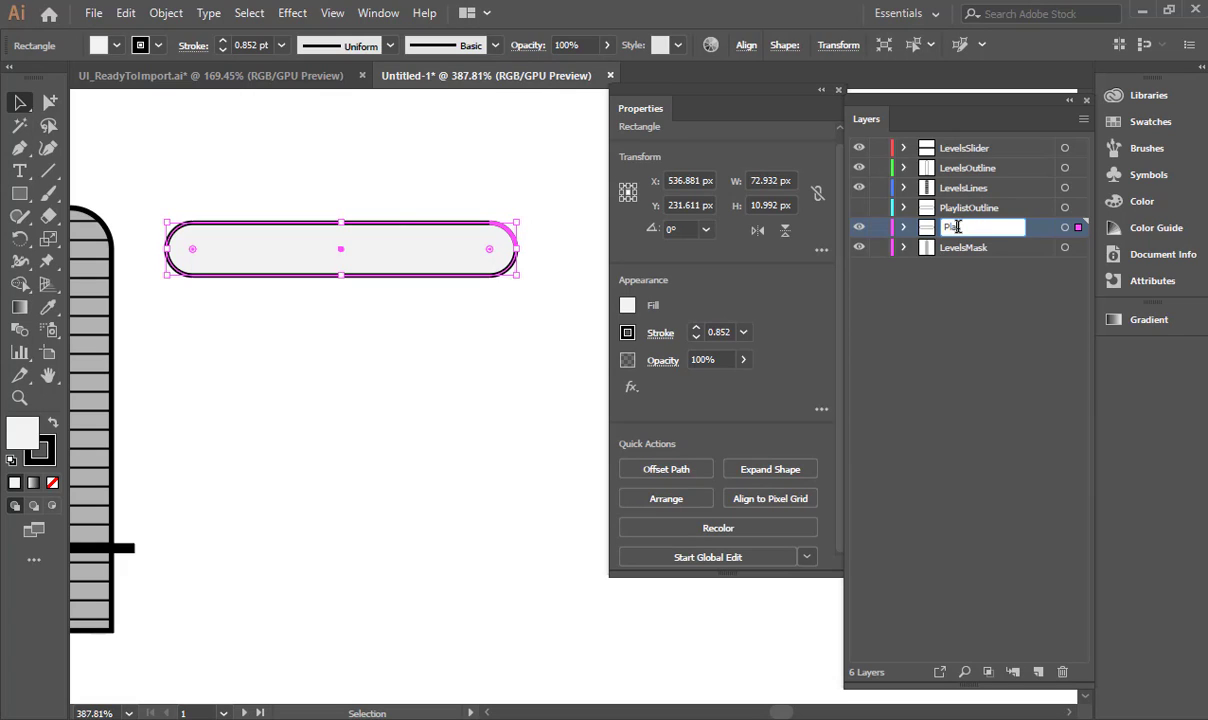
text(ylistBGColor)
key(Return)
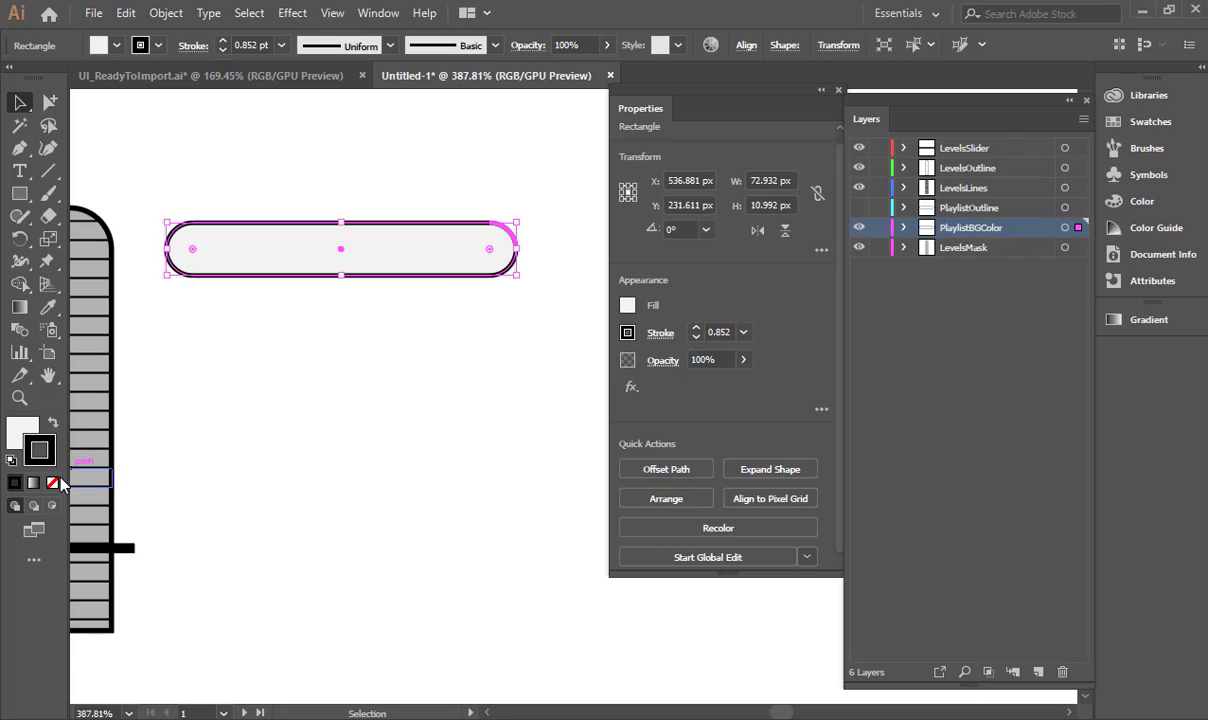
click(53, 483)
click(356, 399)
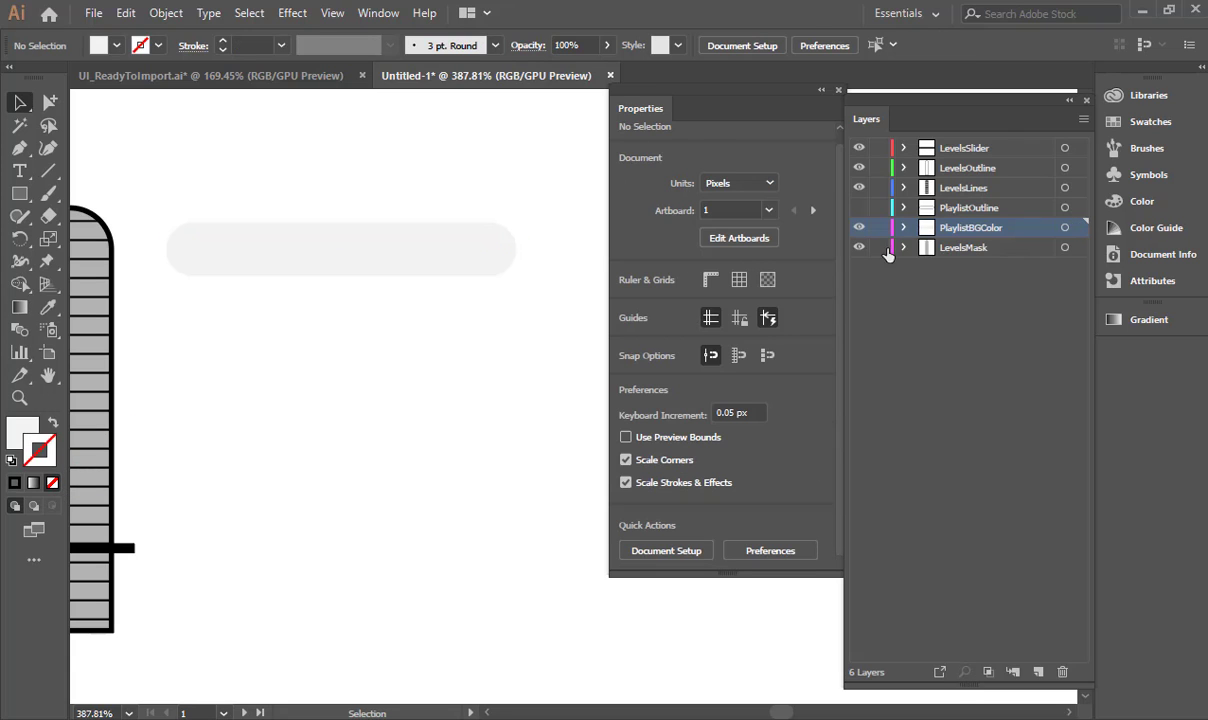
Step: Move the PlaylistOutline and PlaylistBGColor layers below LevelsMask and make PlaylistOutline visible again
shift+click(995, 212)
drag(995, 212, 987, 257)
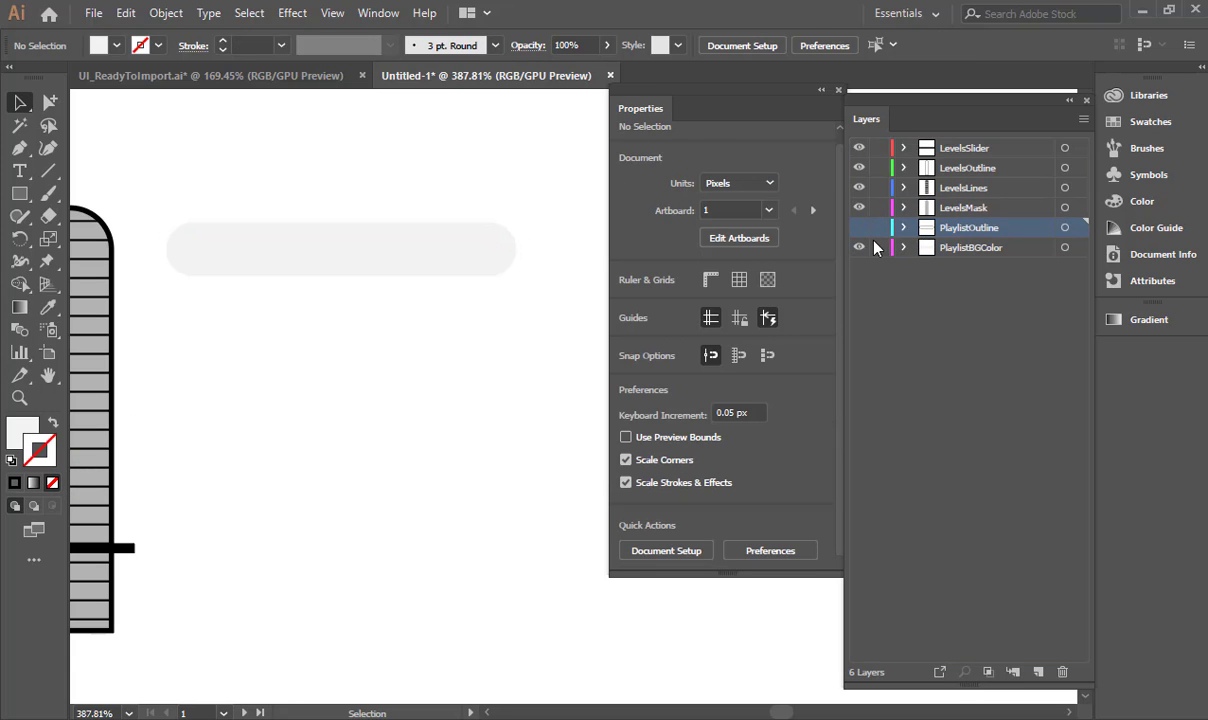
click(858, 227)
drag(493, 332, 376, 334)
drag(512, 352, 350, 246)
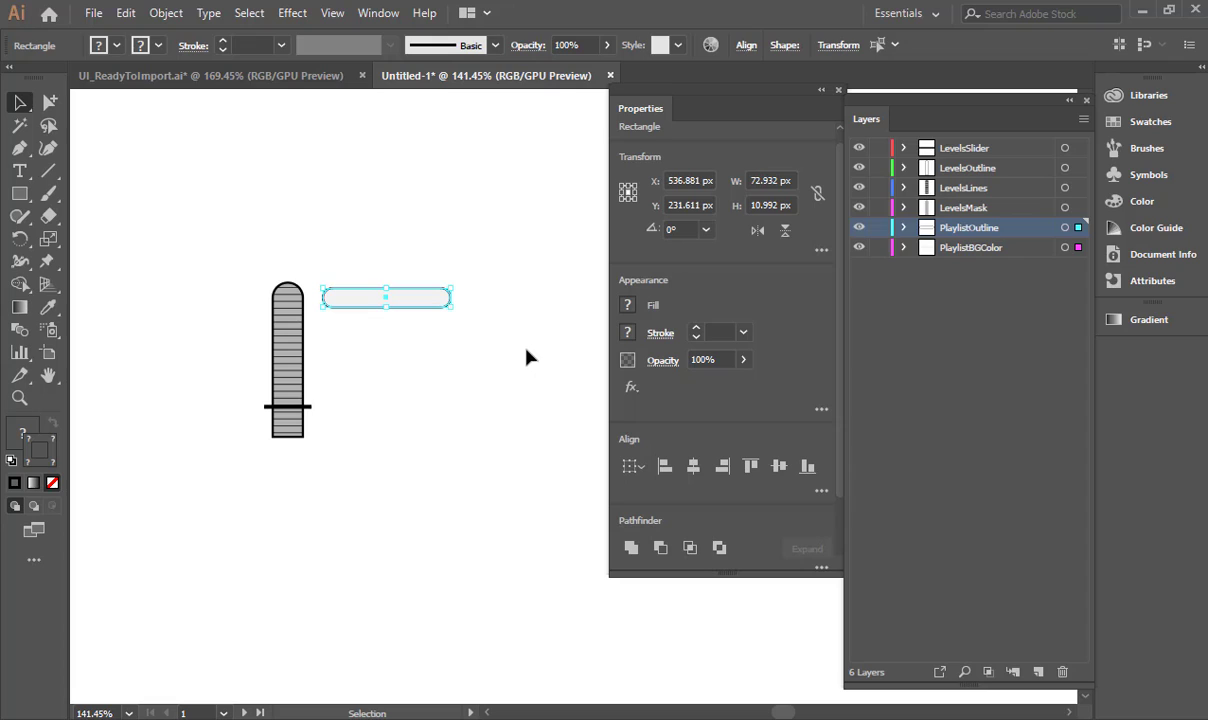
click(409, 208)
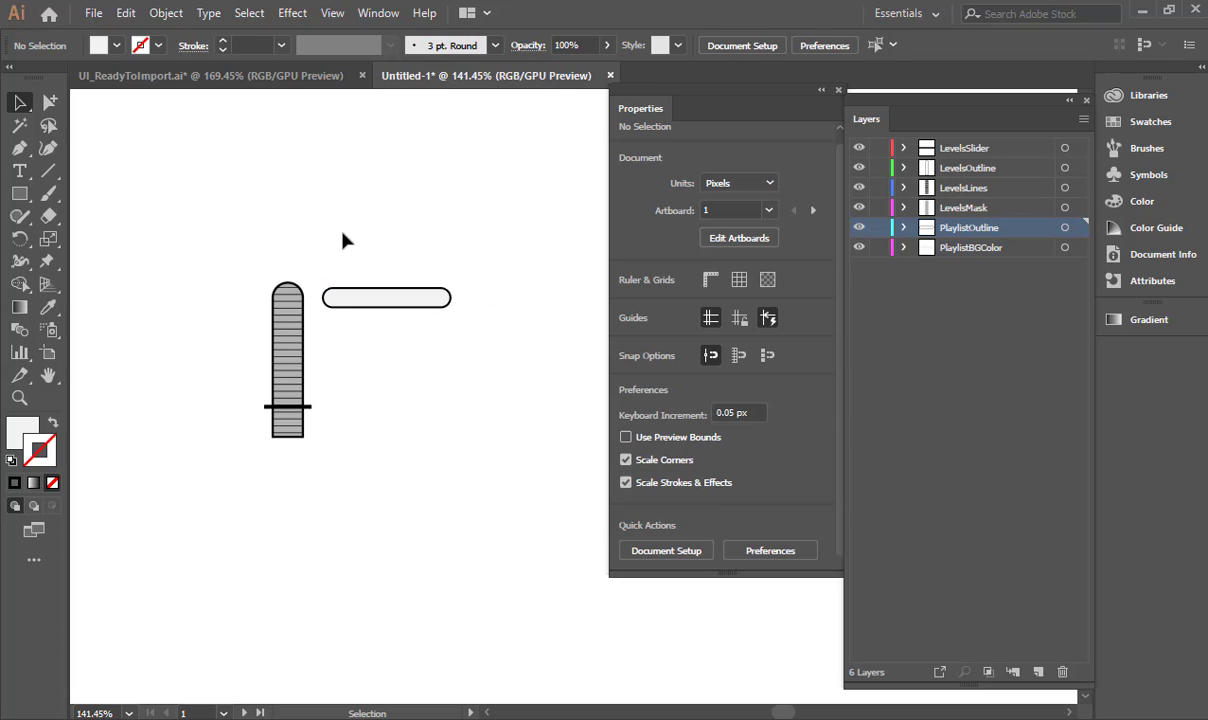
drag(342, 240, 411, 240)
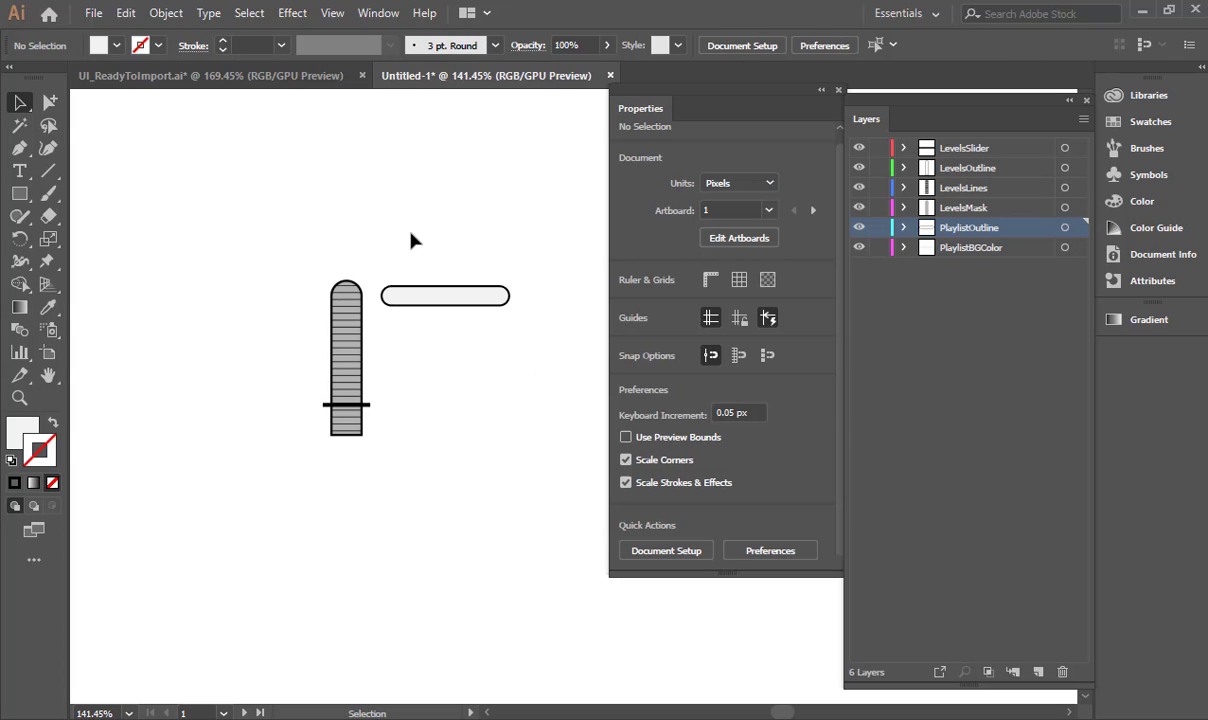
Step: Save the document as UI_Pieces in the Artwork folder in Adobe Illustrator format, with the Illustrator CC version and default options
key(ctrl)
key(ctrl+s)
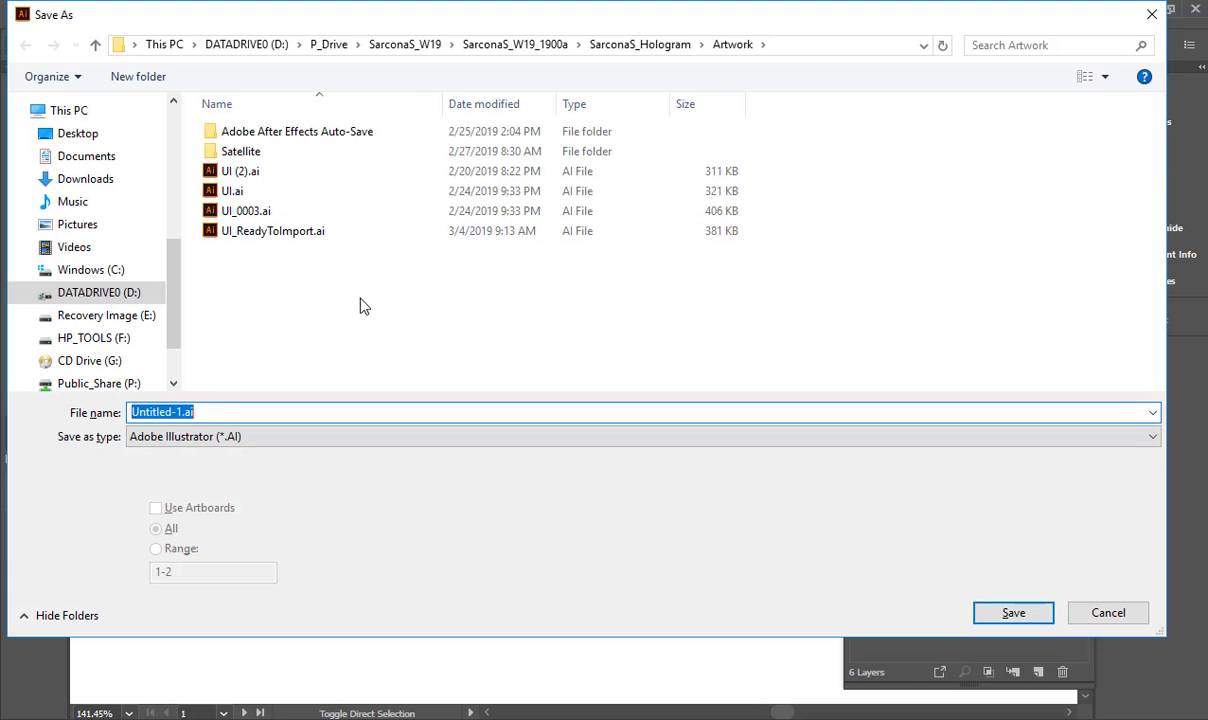
text(UI_Pieces)
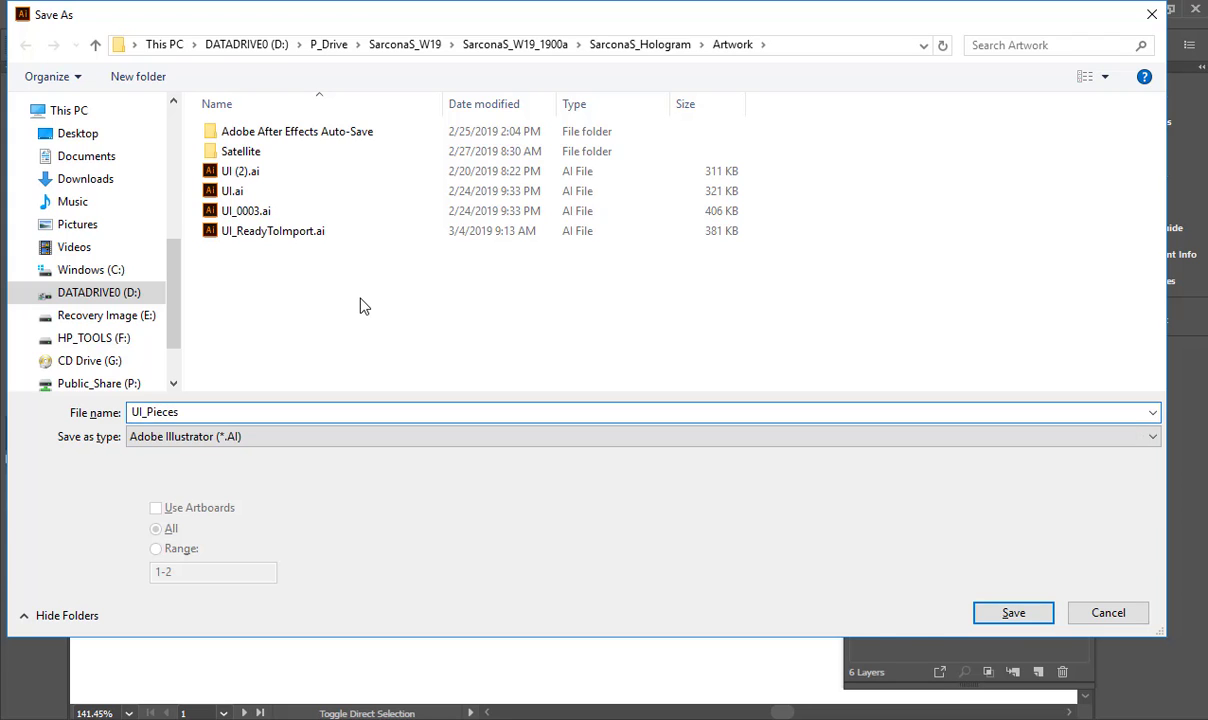
key(Return)
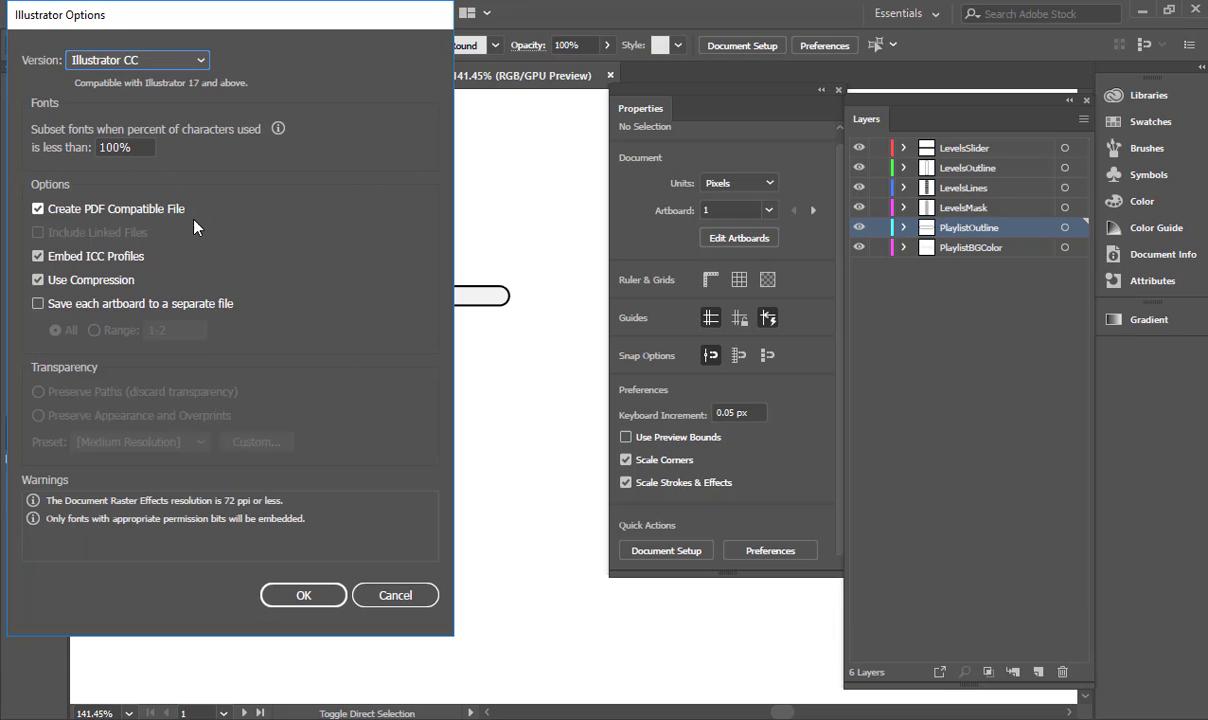
key(Return)
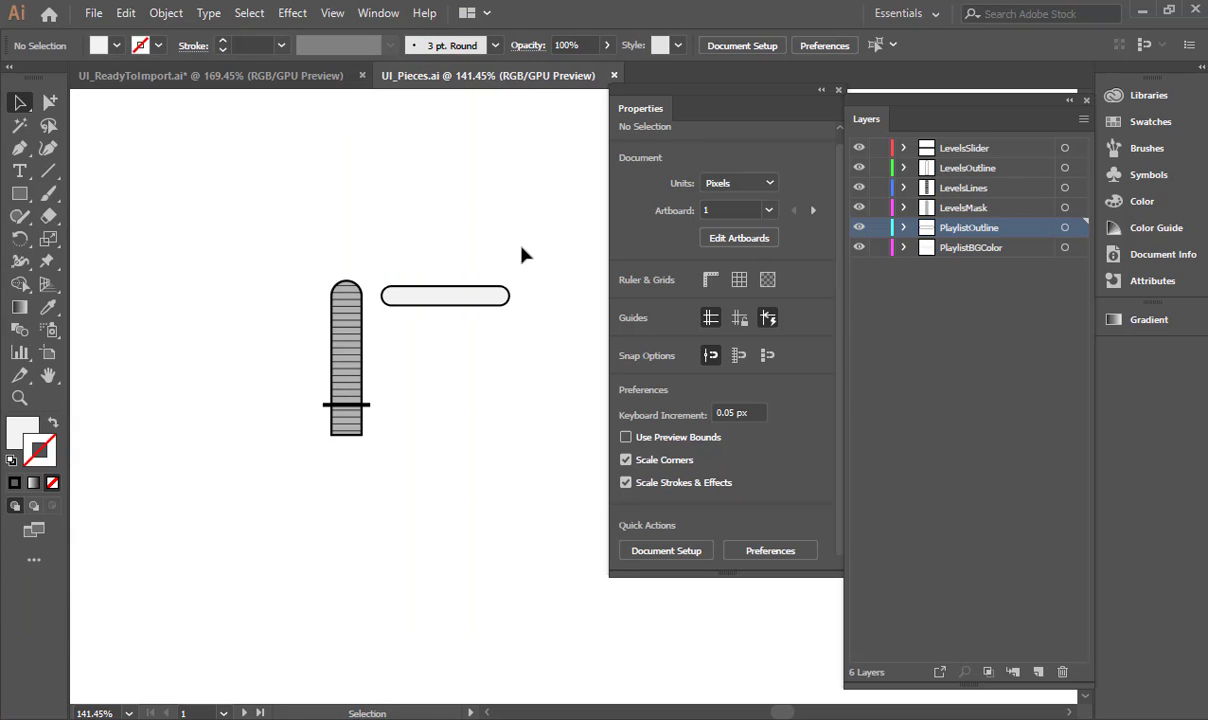
Step: Switch to After Effects, start a file import and open the Artwork folder of the 1900a hologram project
key(alt+Tab)
key(alt+Tab)
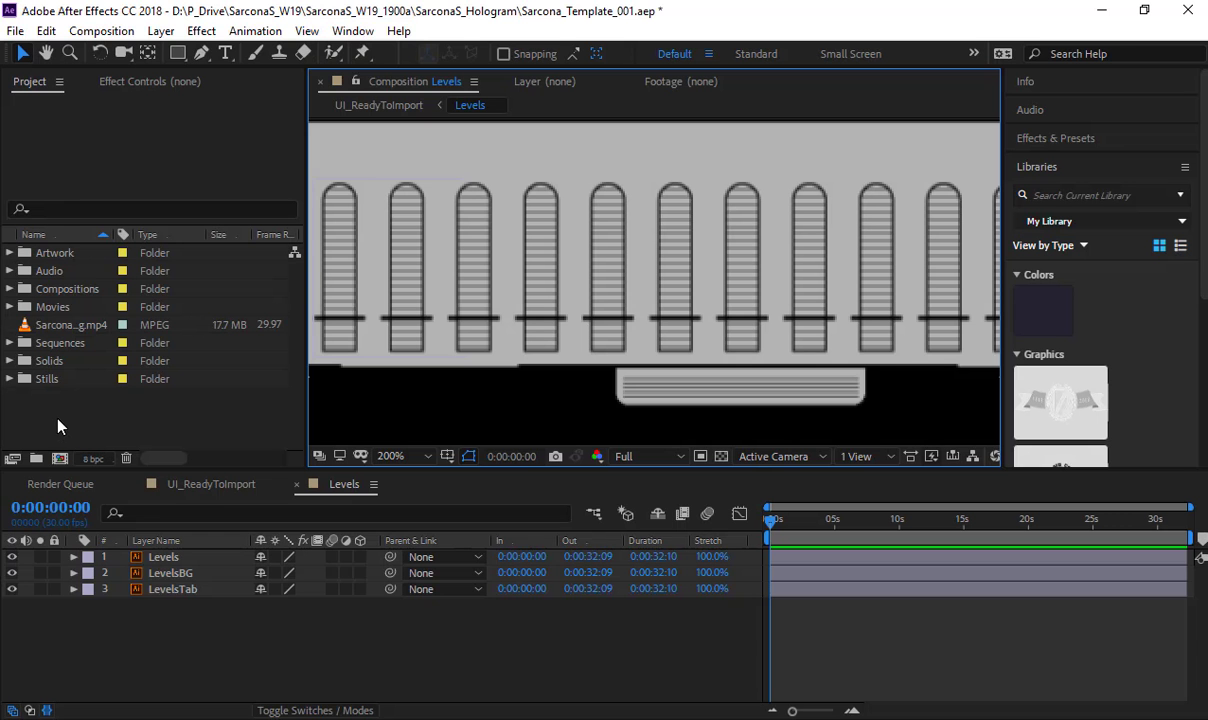
double_click(55, 425)
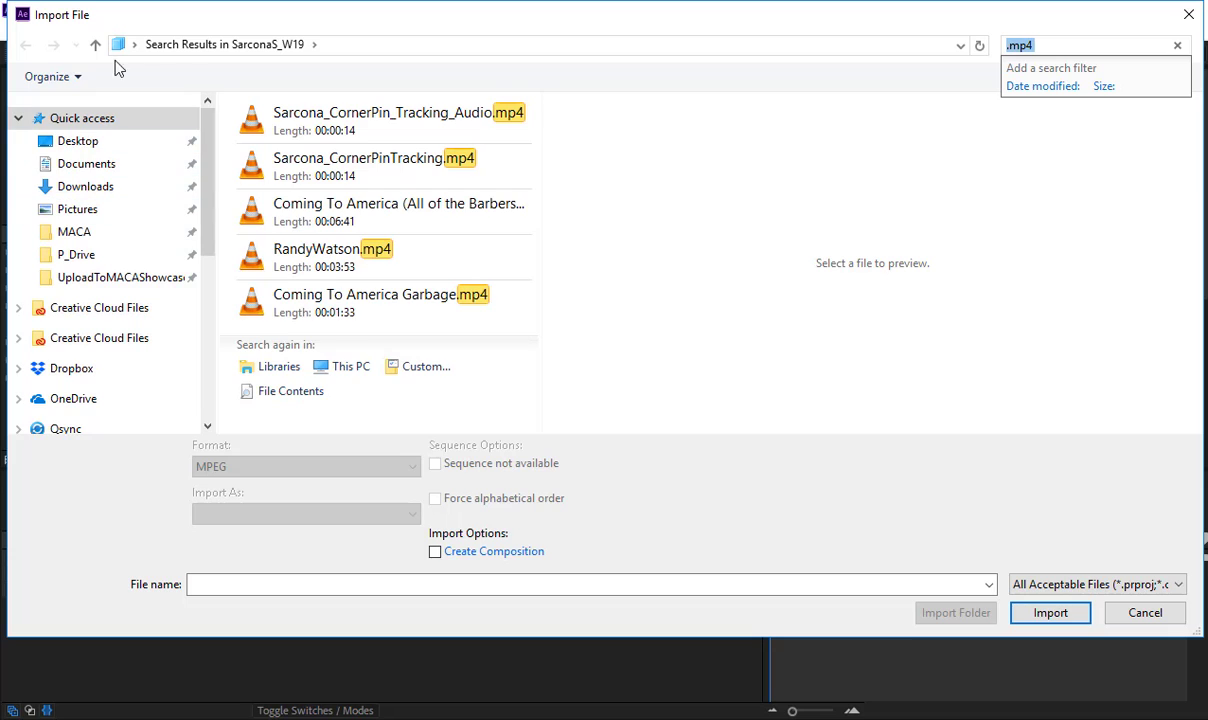
click(124, 253)
double_click(470, 138)
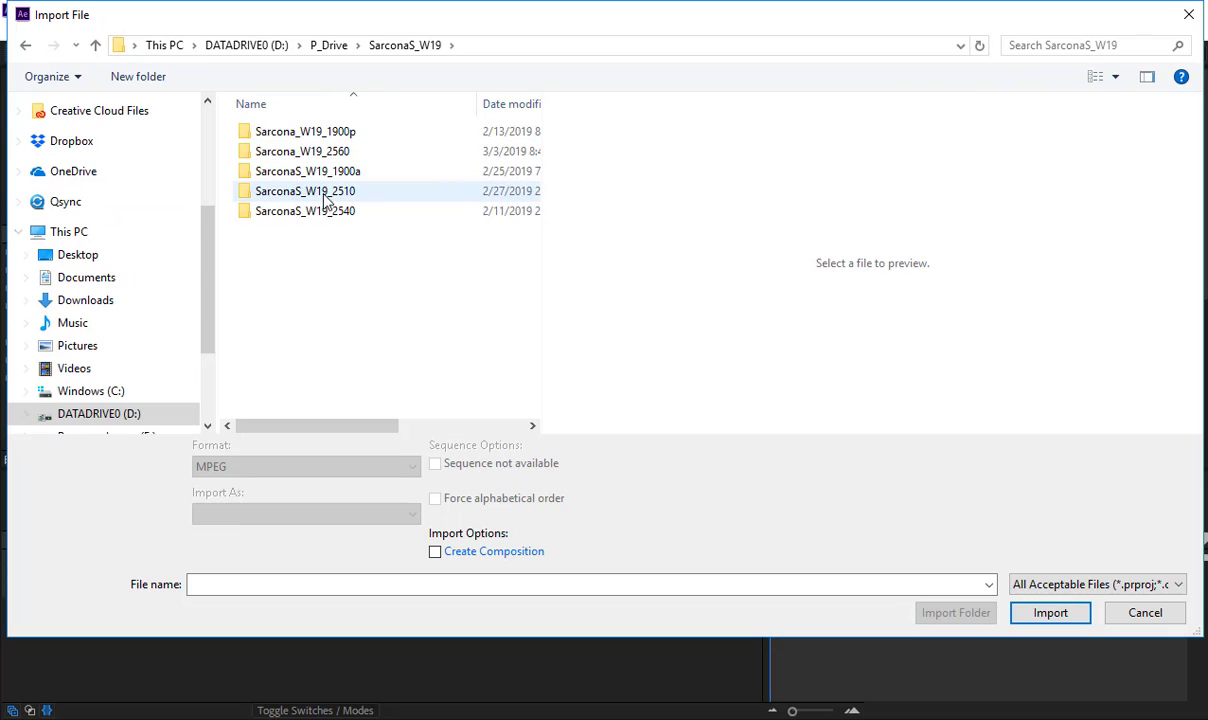
click(325, 174)
double_click(325, 174)
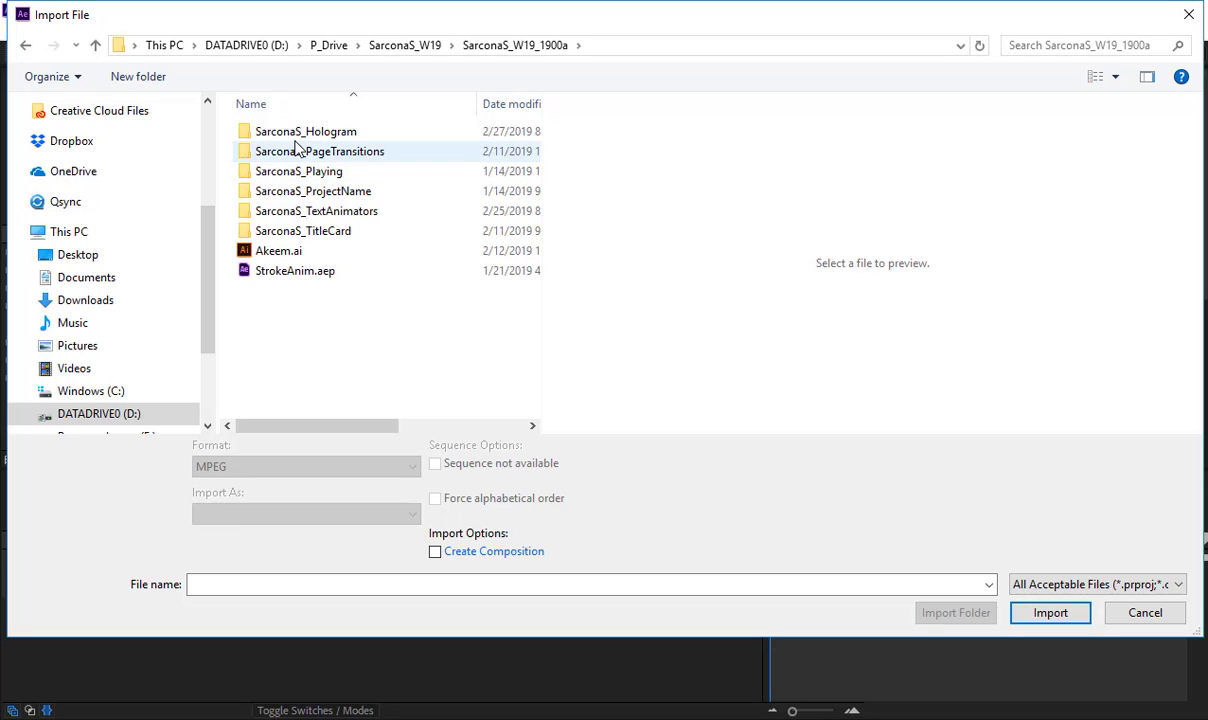
double_click(340, 130)
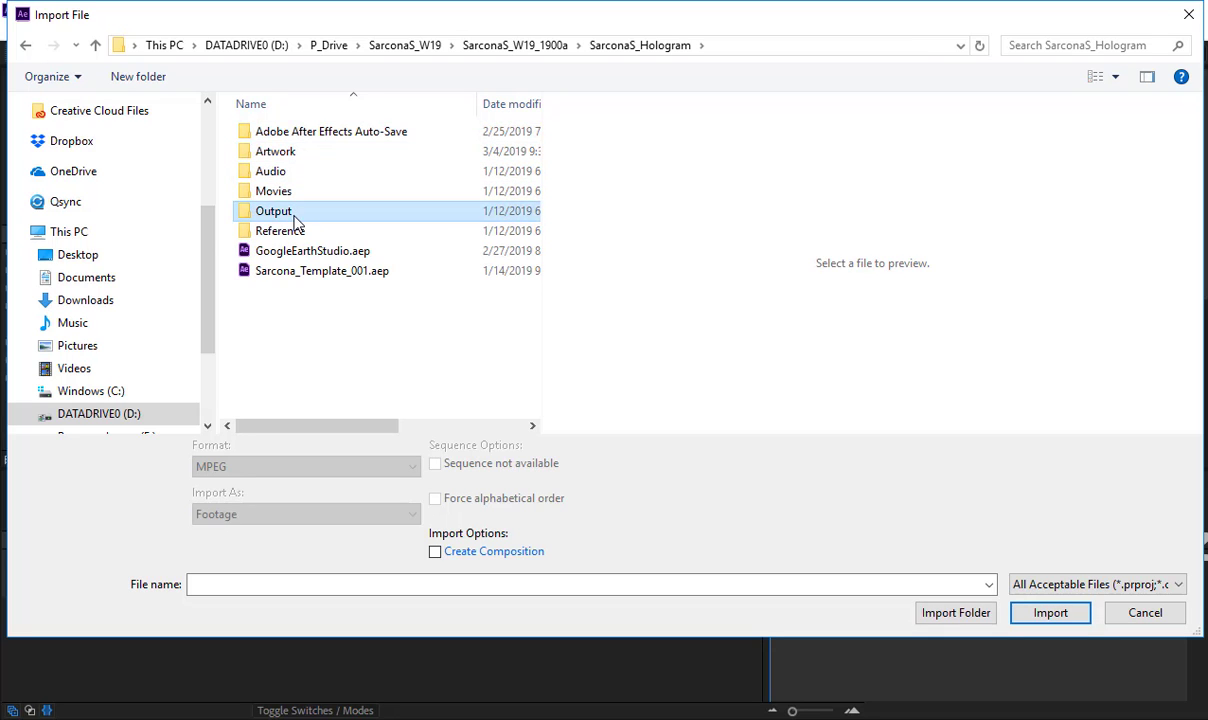
double_click(297, 152)
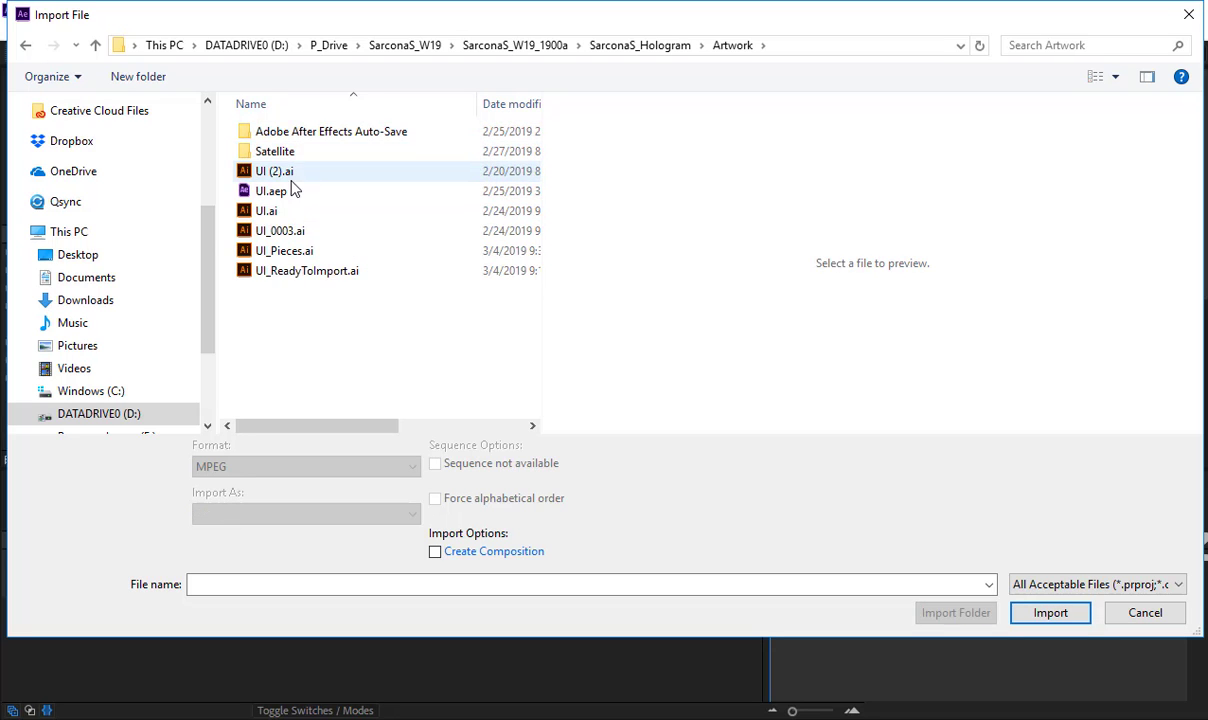
Step: Import UI_Pieces.ai as Composition - Retain Layer Sizes
double_click(297, 251)
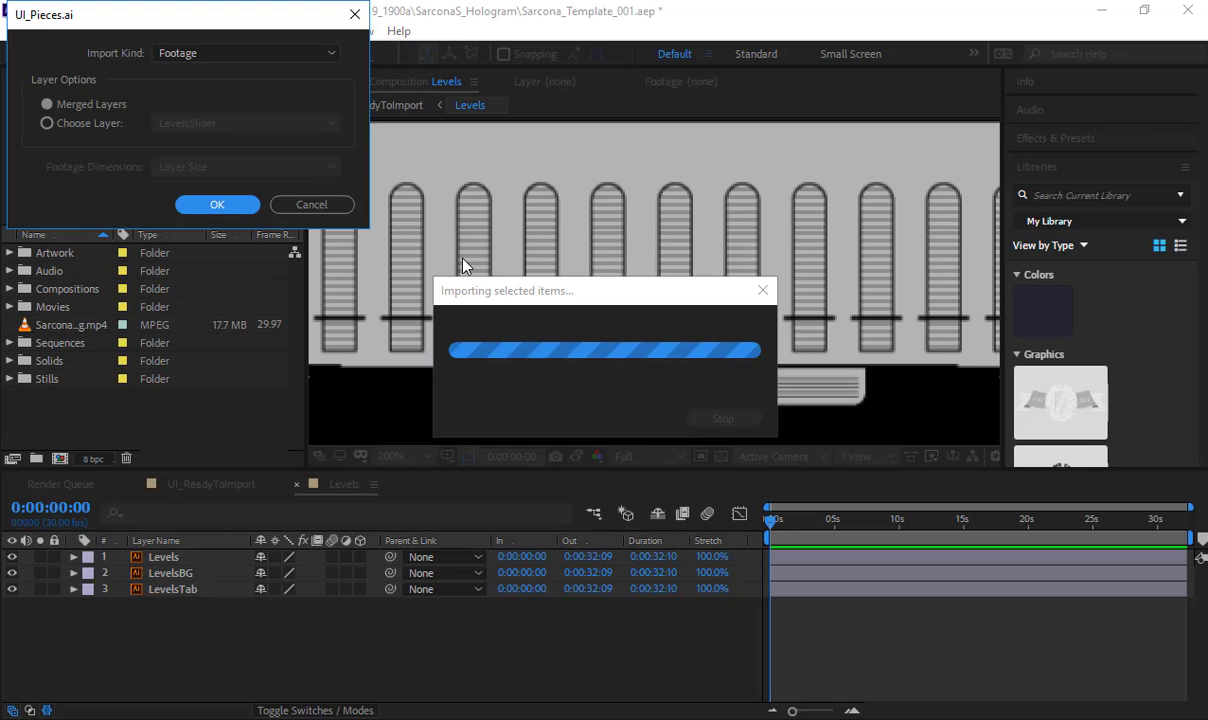
click(311, 204)
double_click(109, 397)
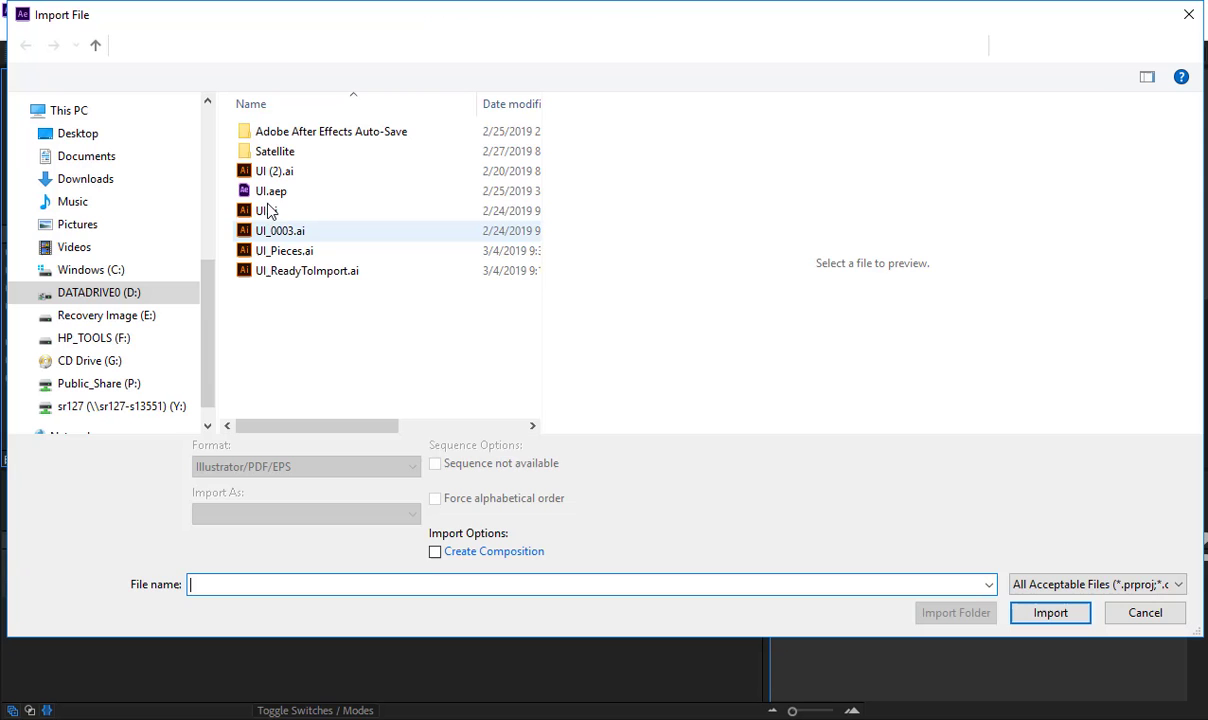
click(283, 251)
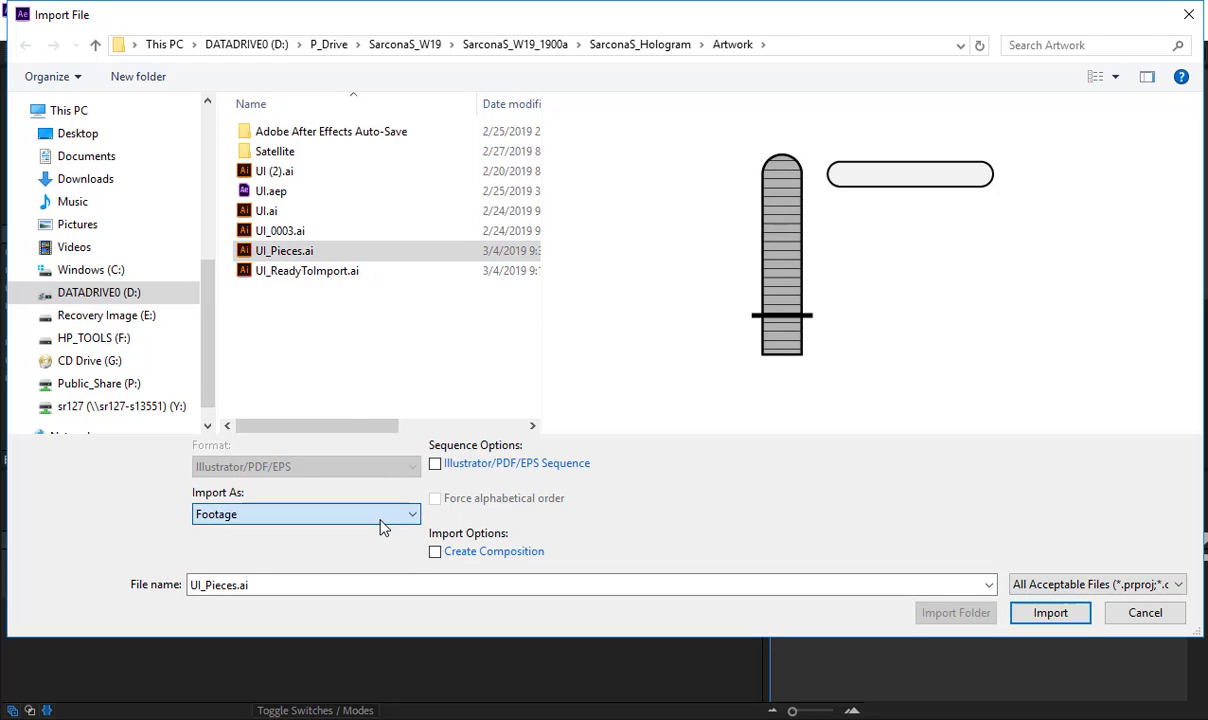
click(338, 514)
click(352, 553)
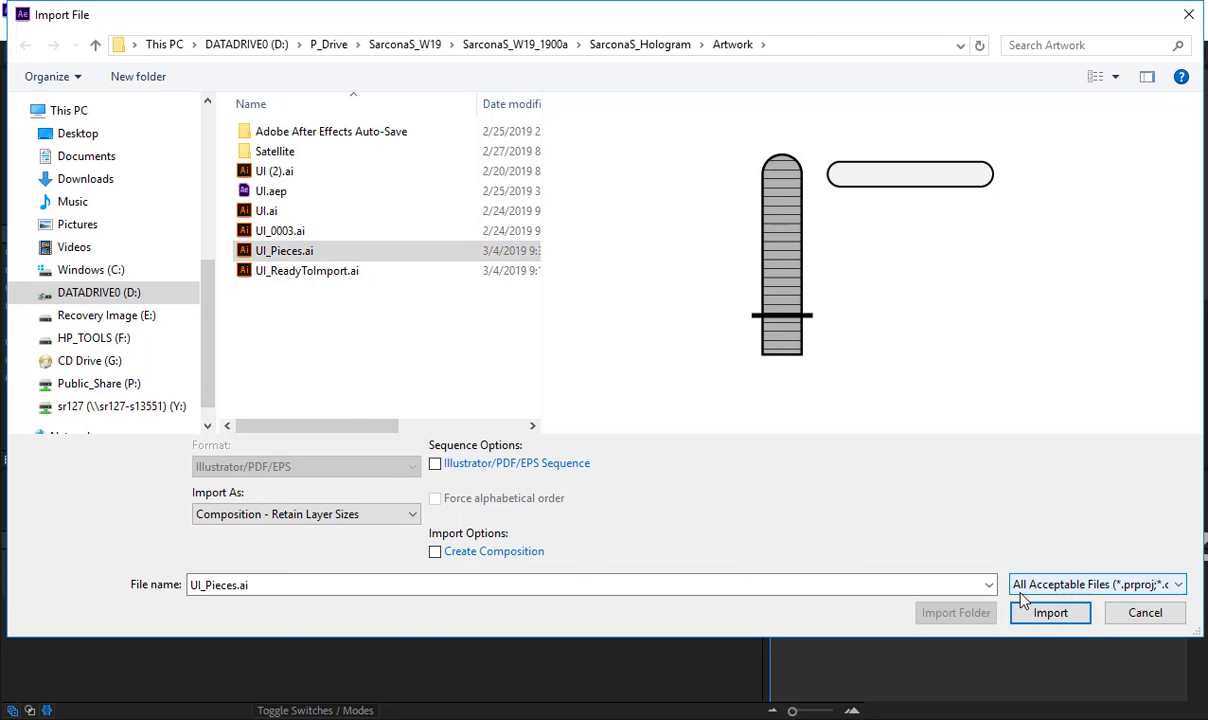
click(1040, 612)
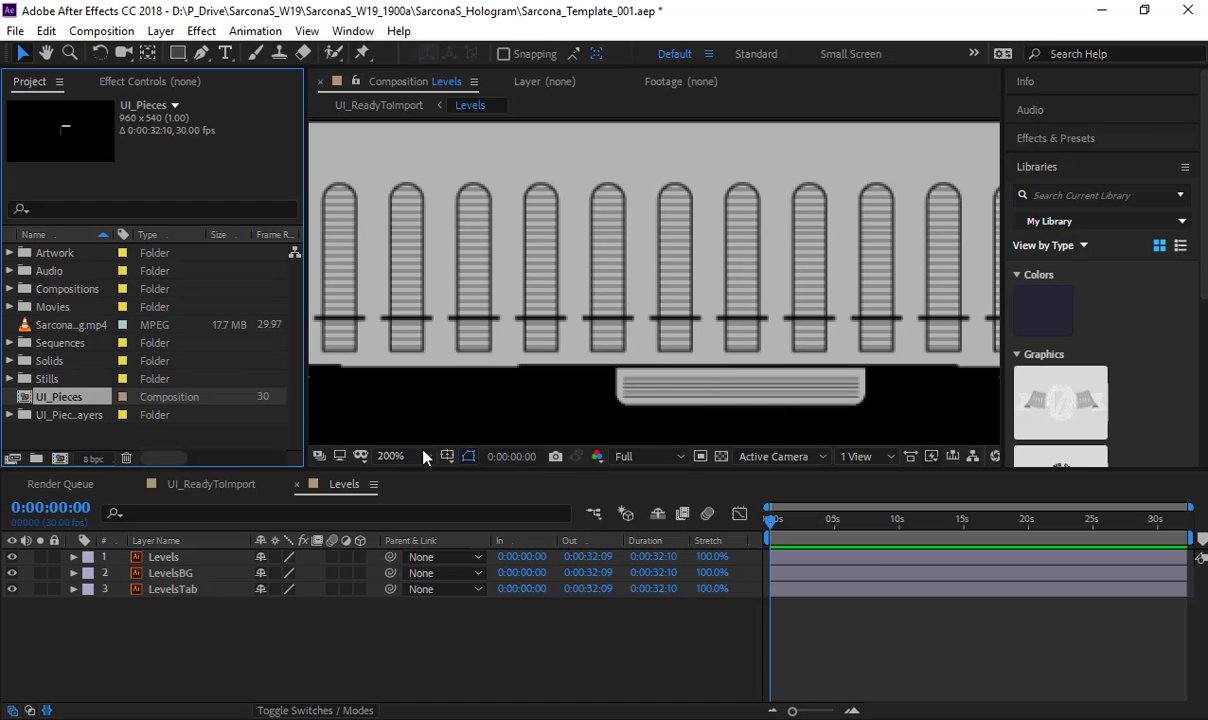
Step: Copy the LevelsSlider, LevelsOutline, LevelsLines and LevelsMask layers from the UI_Pieces composition into the Levels composition
double_click(55, 395)
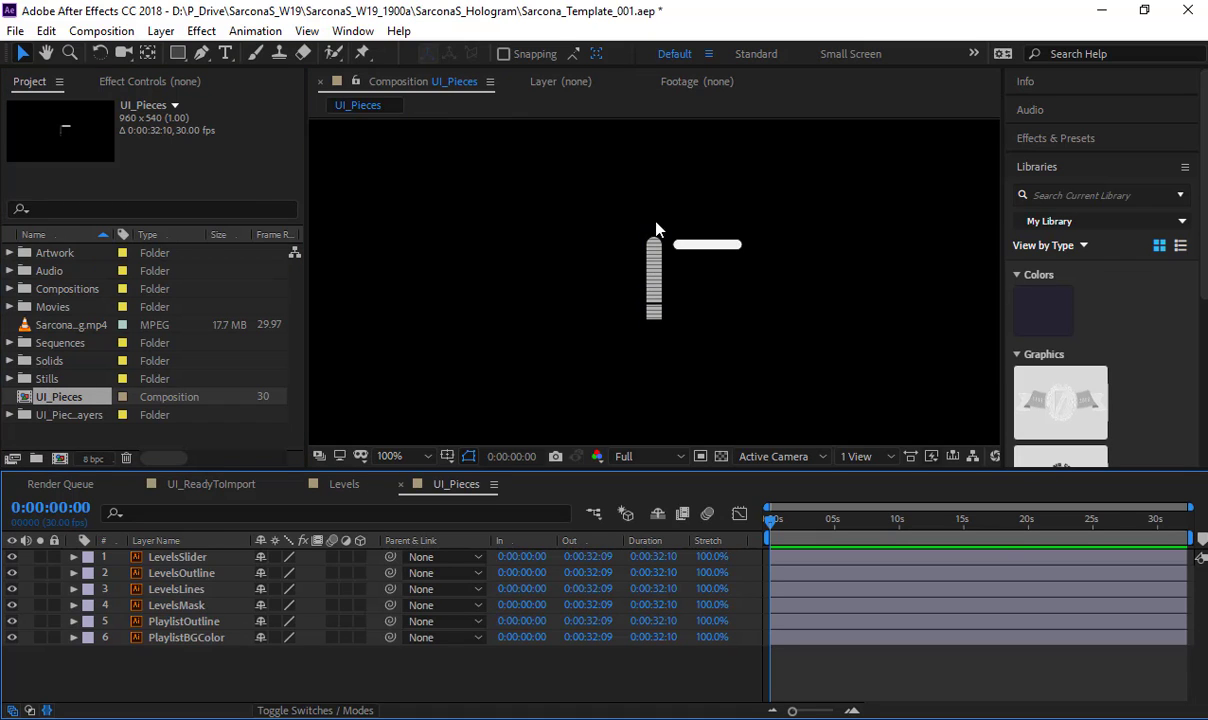
click(180, 557)
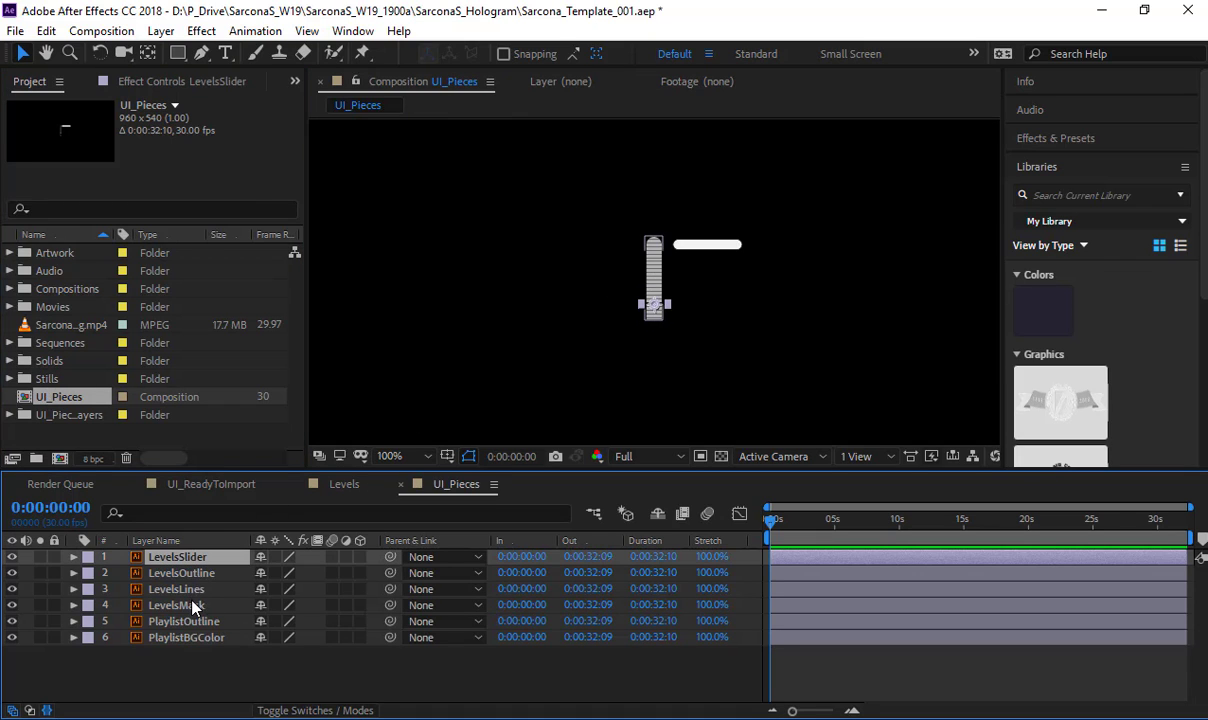
shift+click(193, 606)
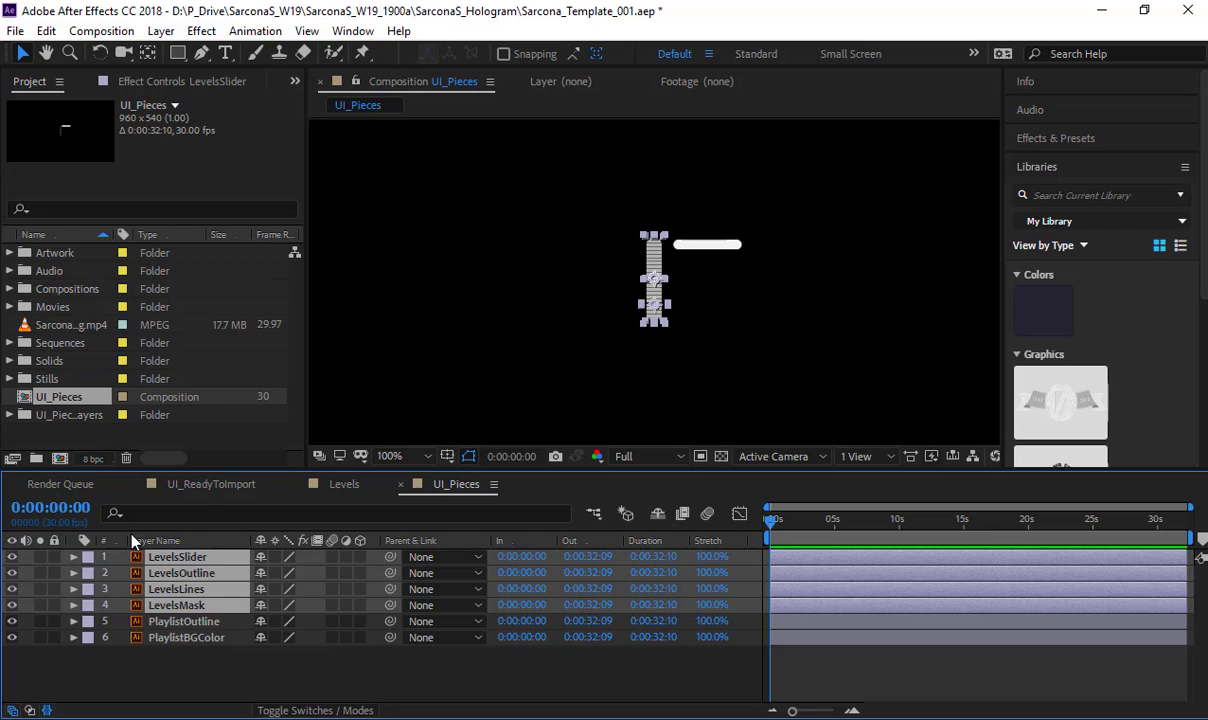
click(221, 486)
click(346, 486)
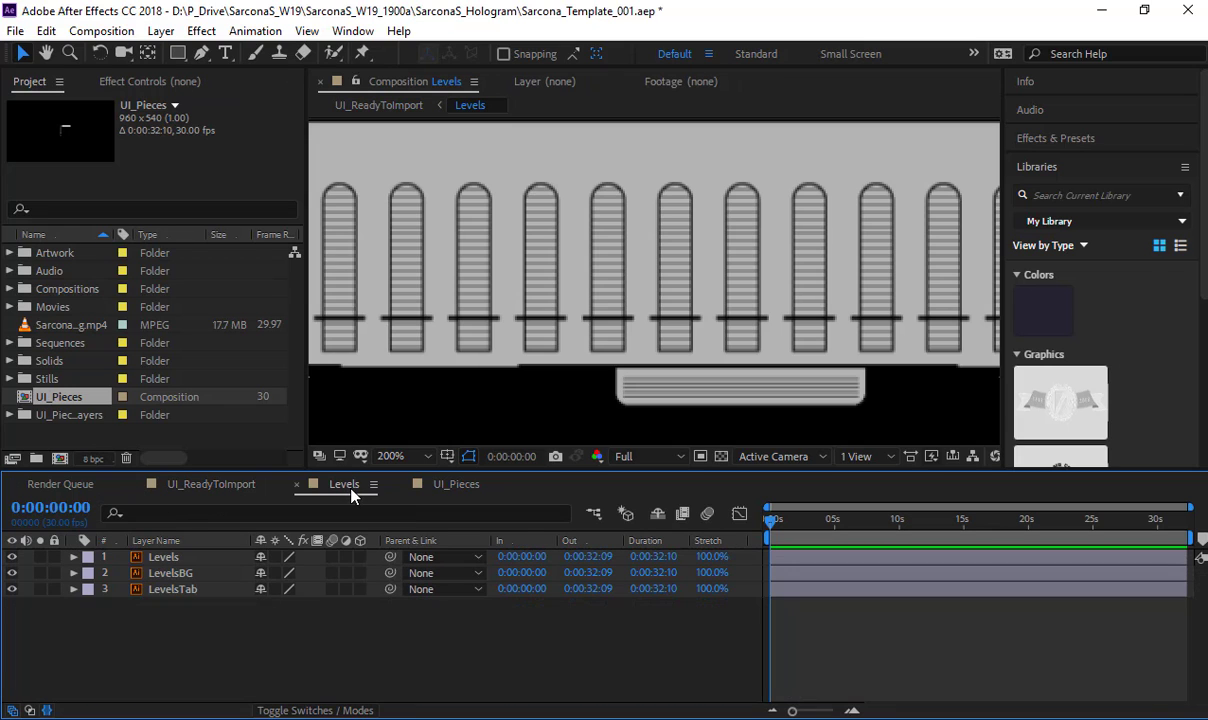
key(ctrl+v)
Step: Move the four pasted level layers together so they align over the leftmost slider of the levels panel
scroll(566, 272, down, 1)
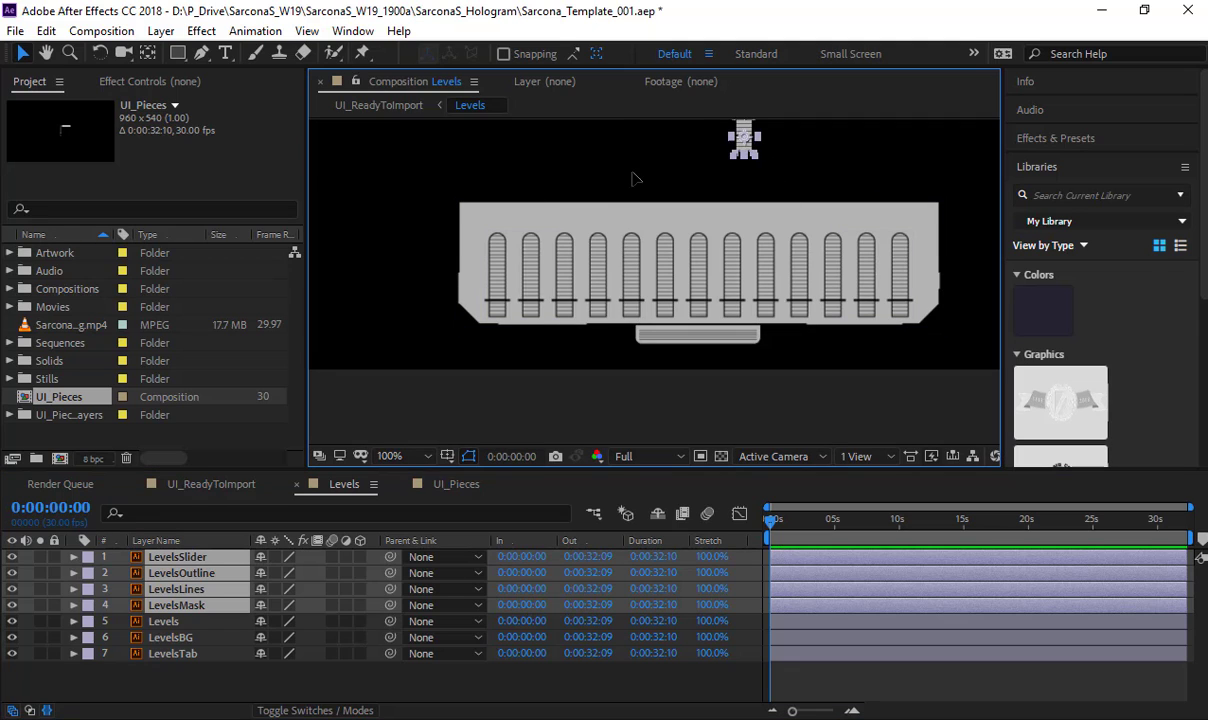
drag(636, 181, 514, 287)
scroll(500, 305, up, 4)
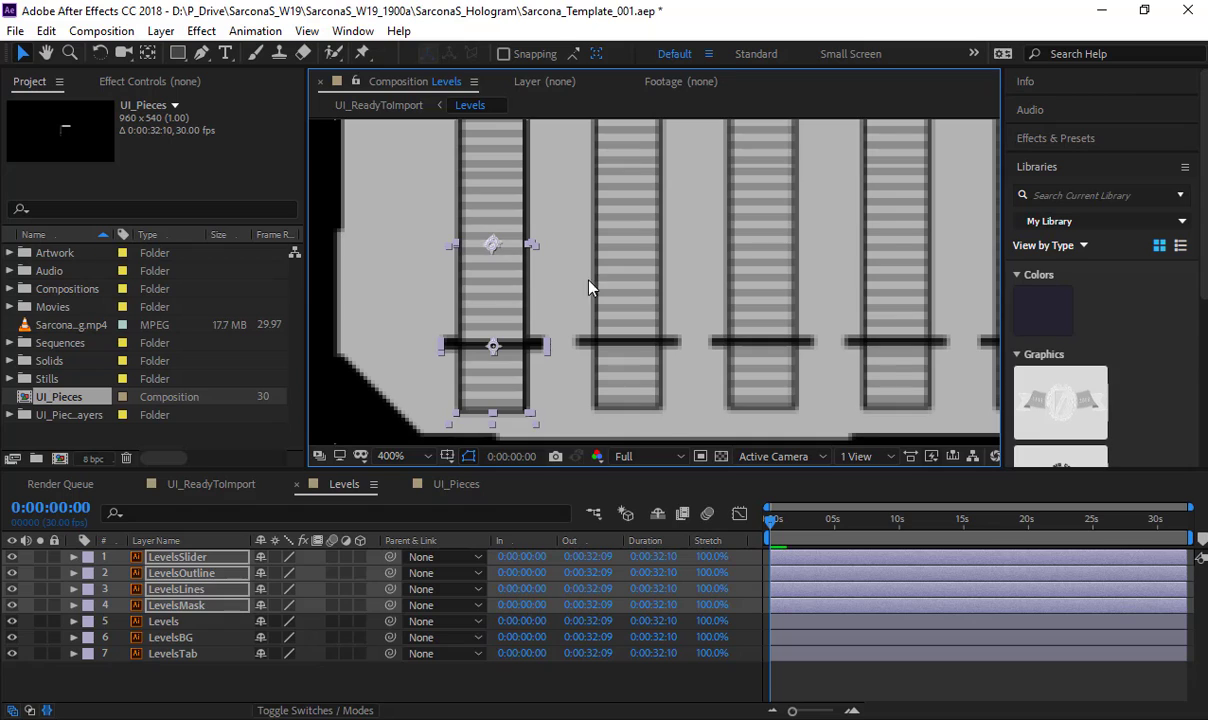
scroll(593, 285, down, 2)
drag(595, 287, 458, 277)
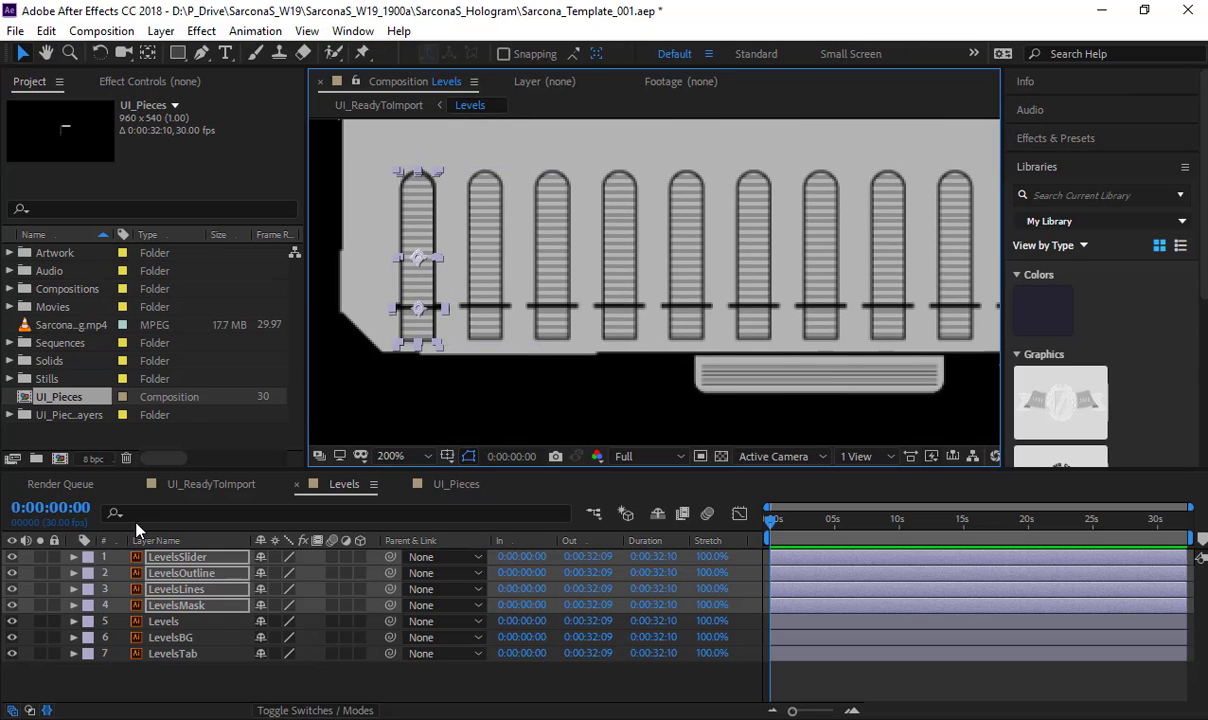
Step: Hide the Levels layer and examine the single bar made up of the LevelsSlider, LevelsOutline, LevelsLines and LevelsMask layers
click(12, 621)
click(172, 676)
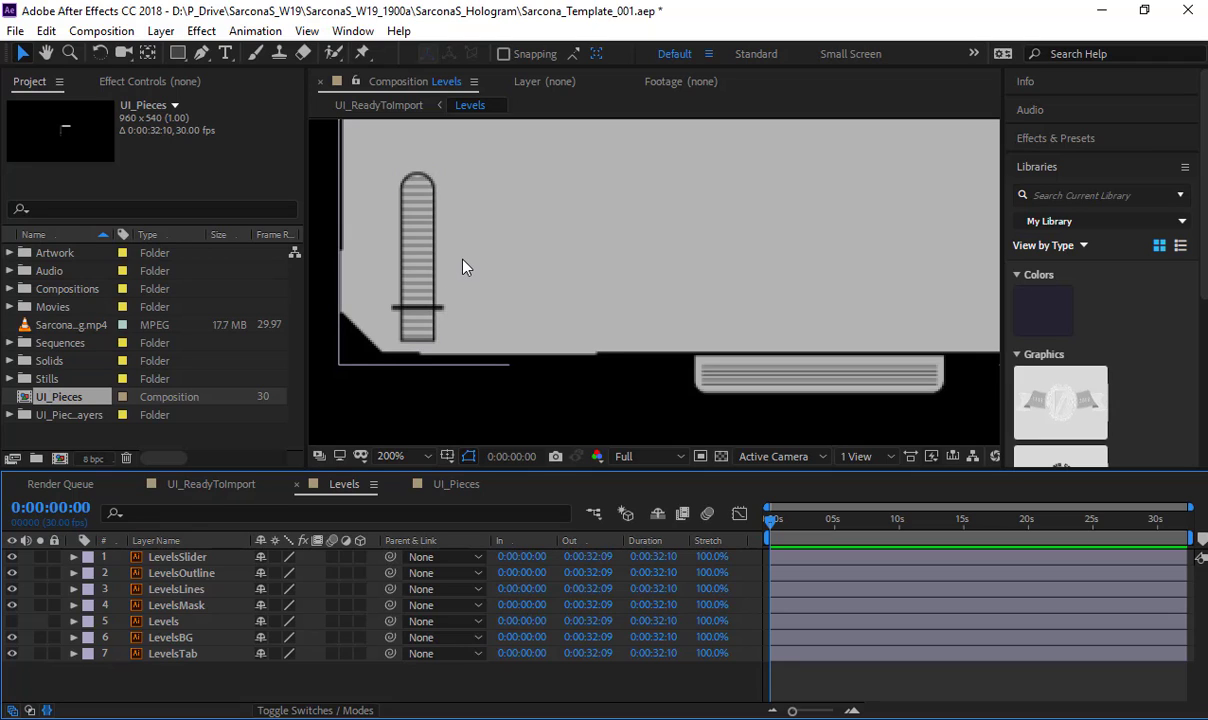
click(212, 557)
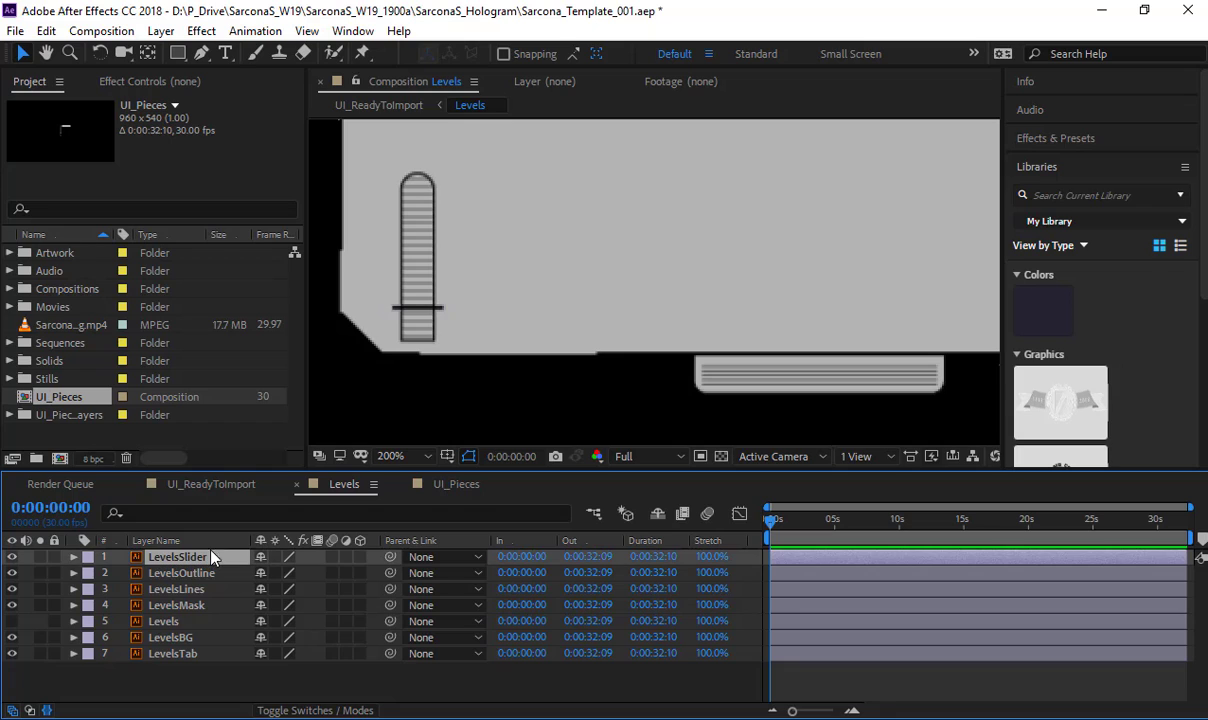
shift+click(205, 606)
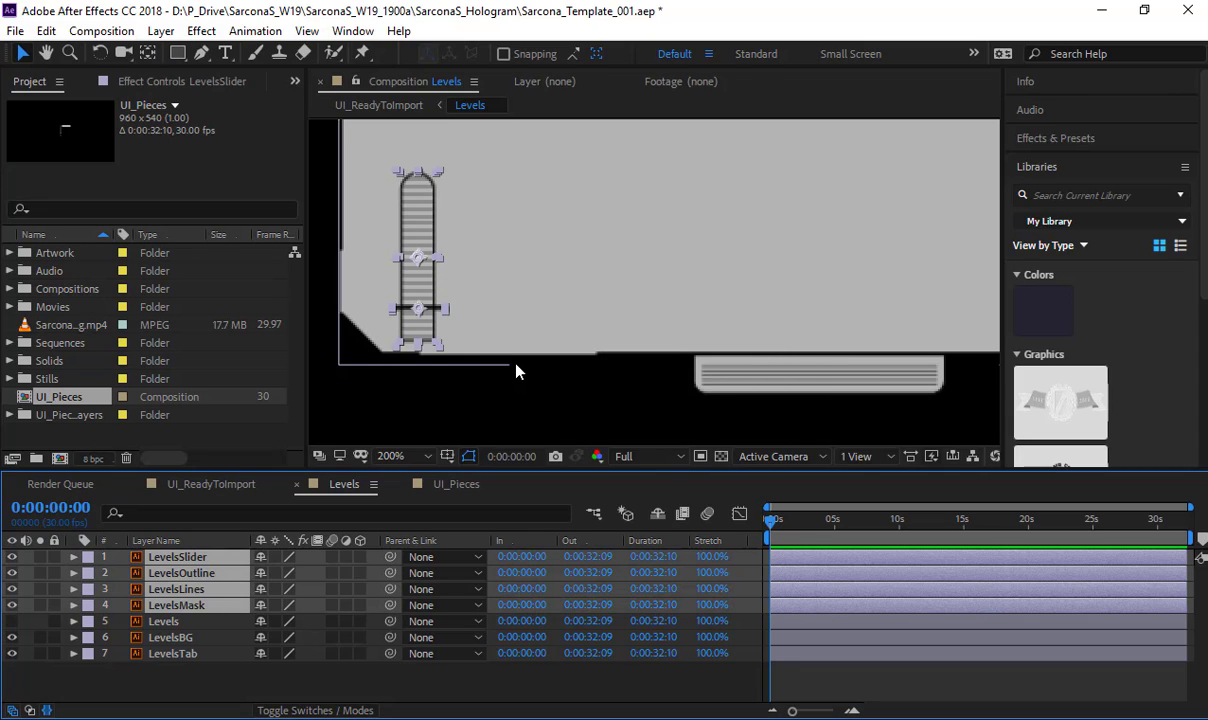
drag(427, 365, 598, 370)
scroll(590, 360, up, 2)
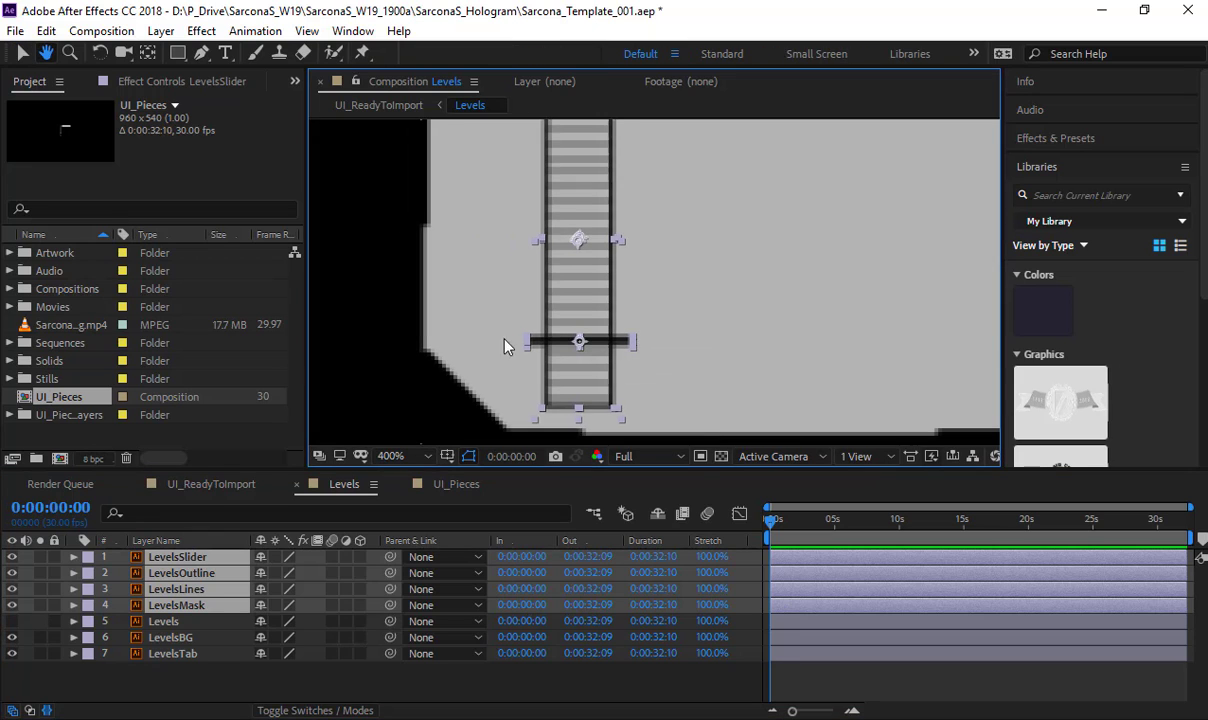
click(207, 660)
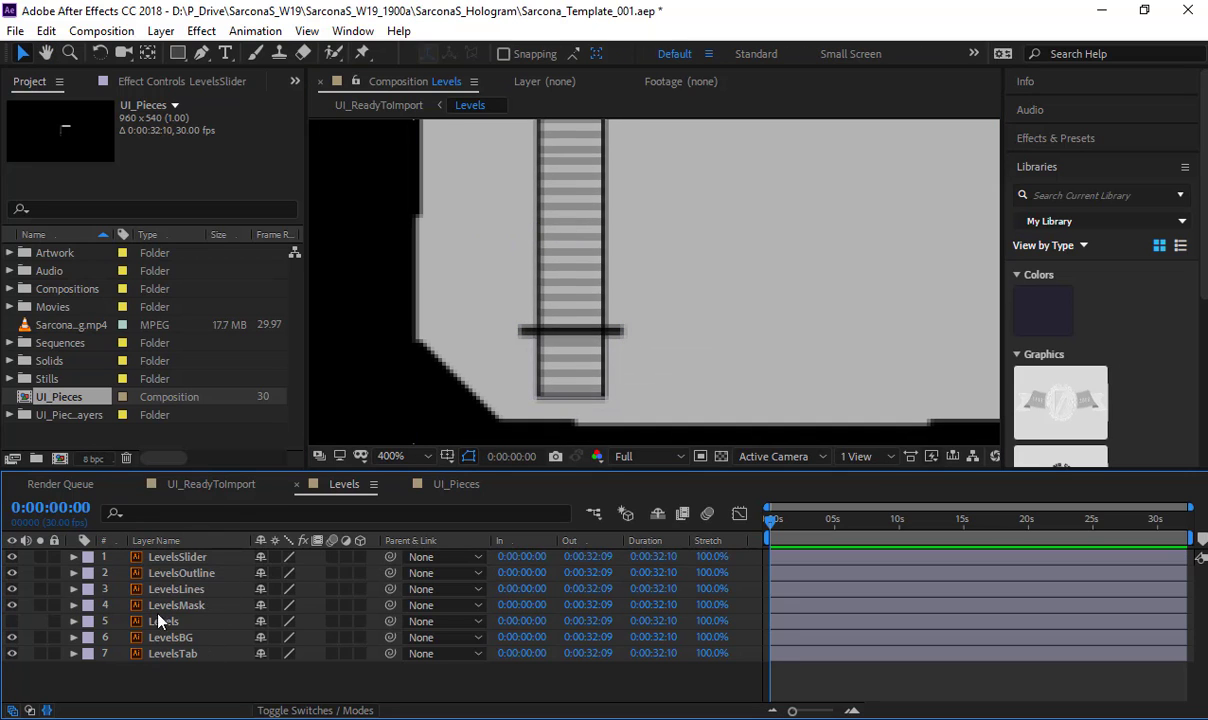
Step: Draw a rectangle as a new shape layer covering the lower end of the level bar, slightly wider than the bar
click(195, 560)
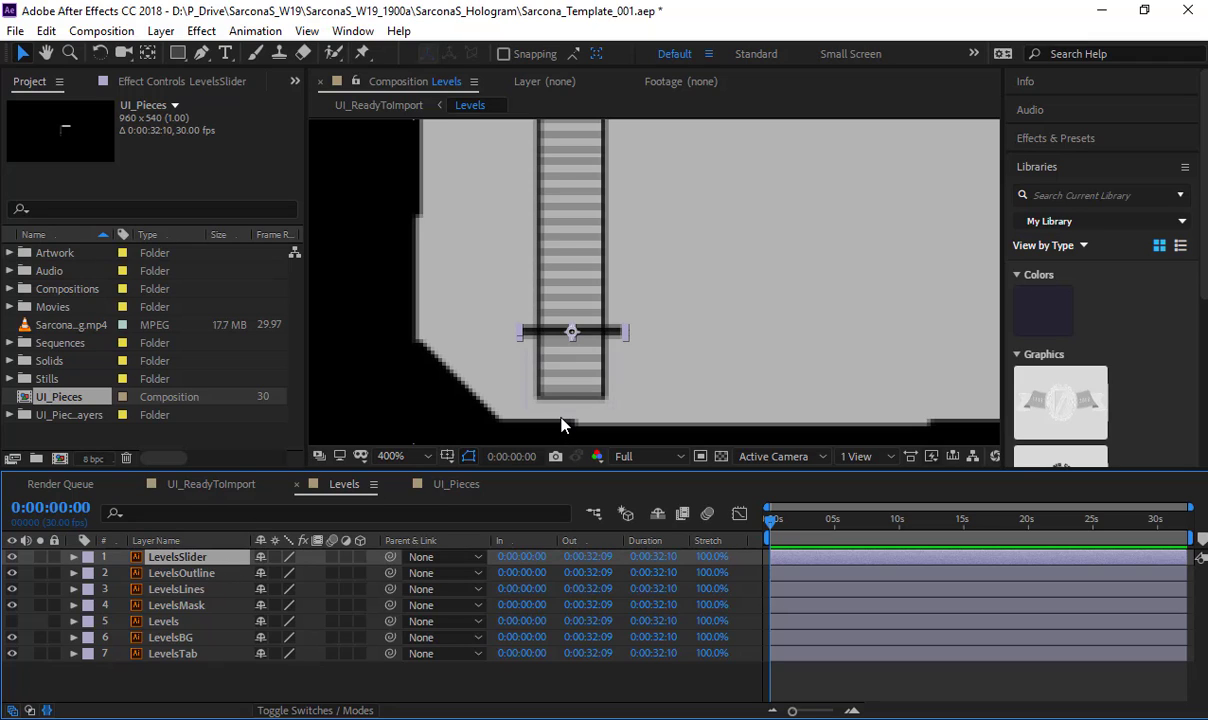
click(179, 53)
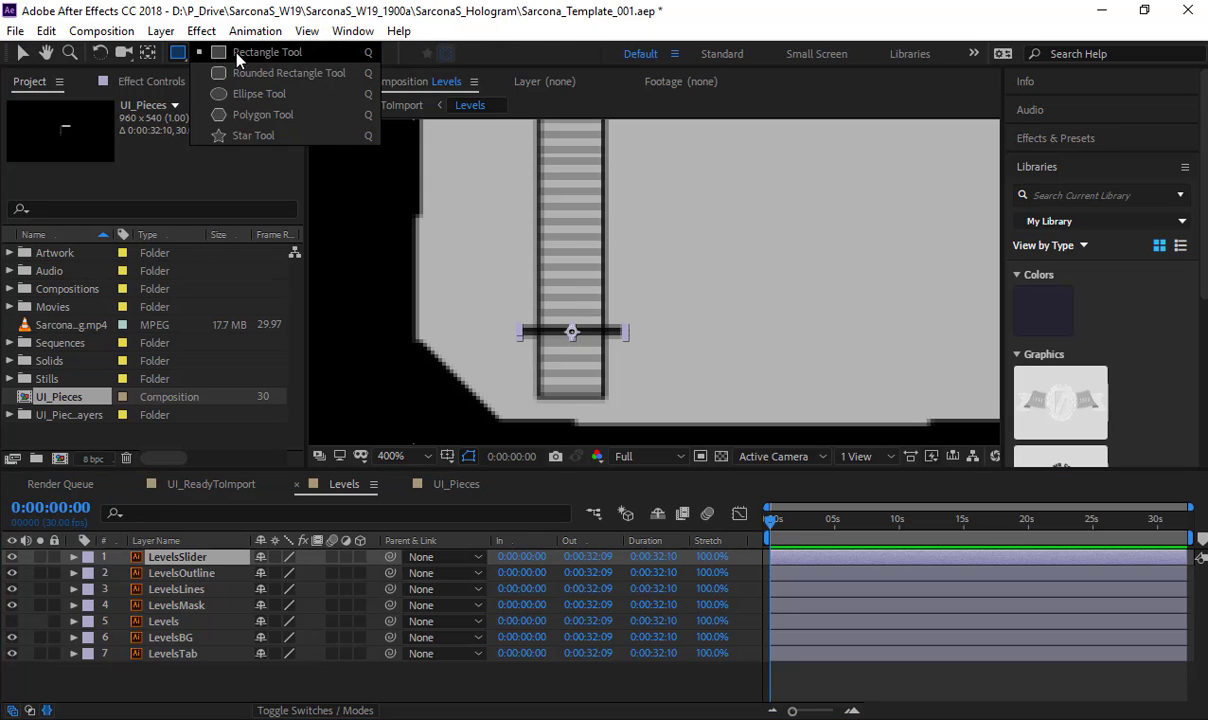
click(367, 686)
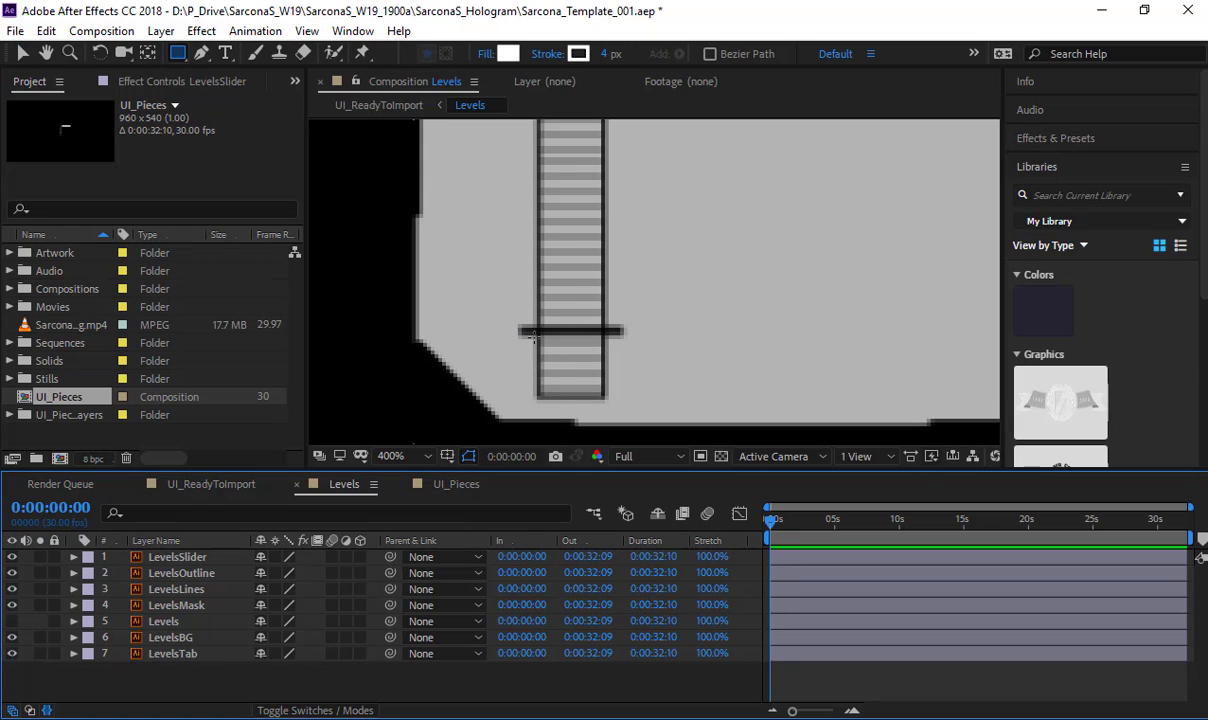
drag(516, 303, 627, 401)
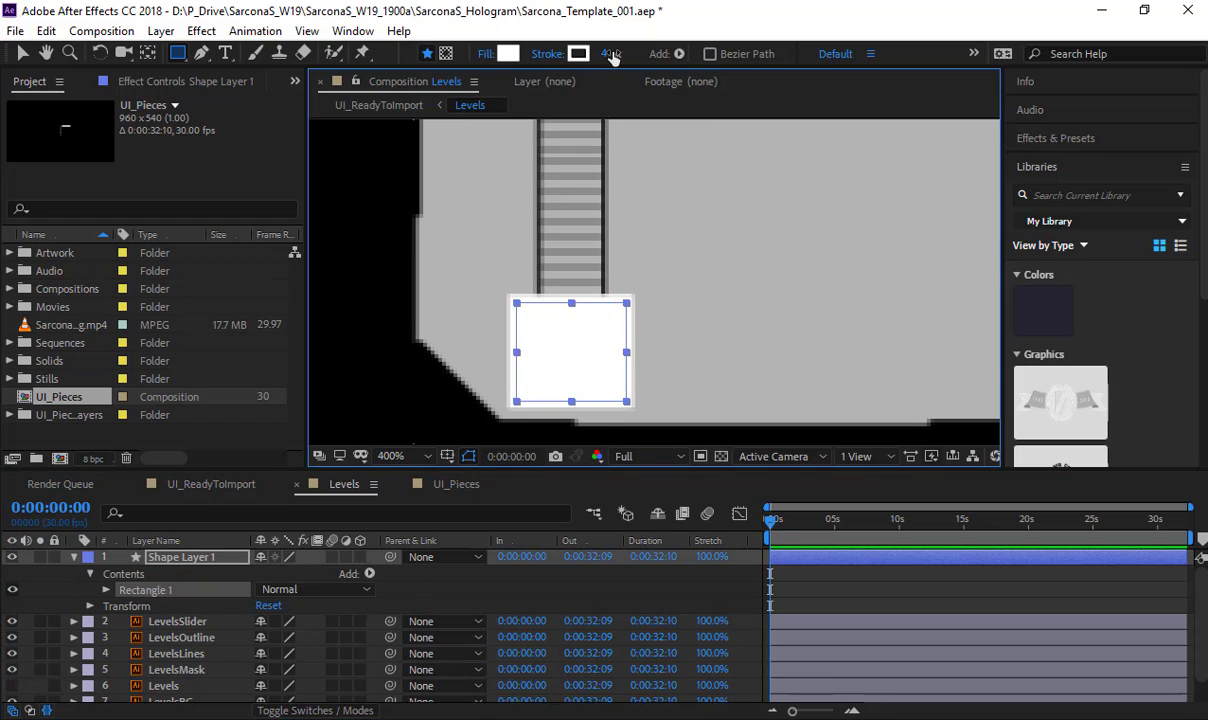
Step: Set the rectangle's stroke width to 0 px and its fill to orange
drag(611, 53, 560, 54)
click(508, 53)
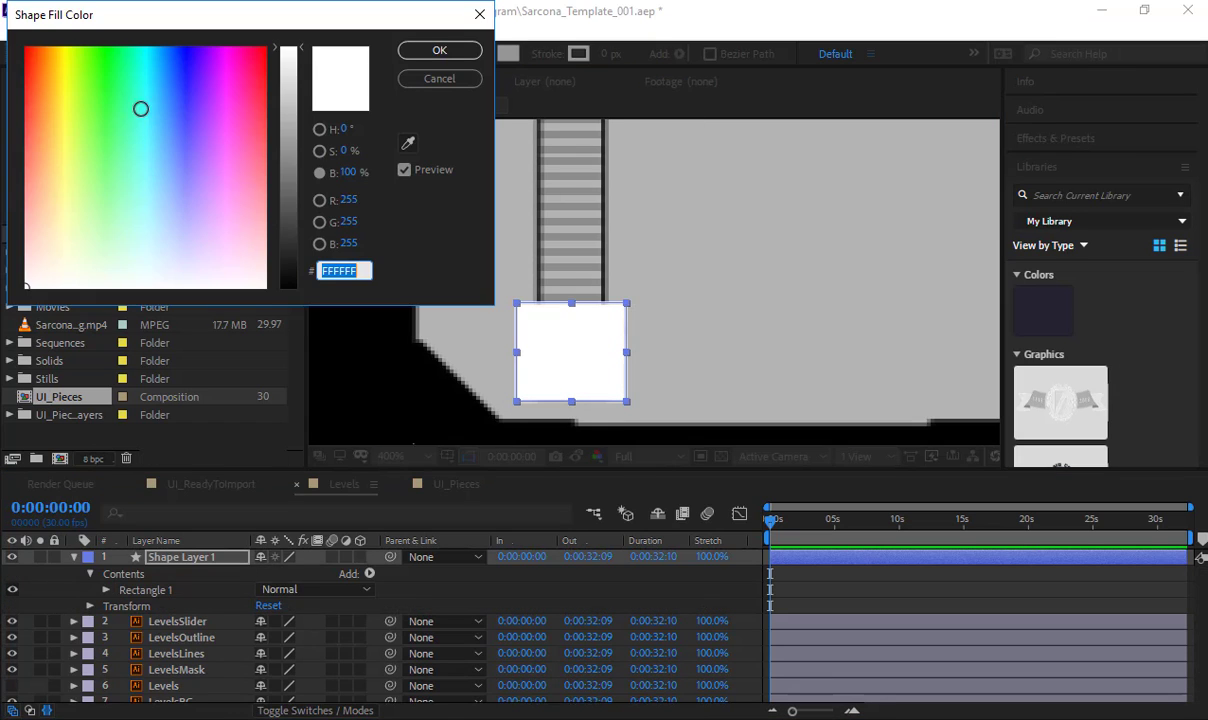
click(31, 128)
click(39, 125)
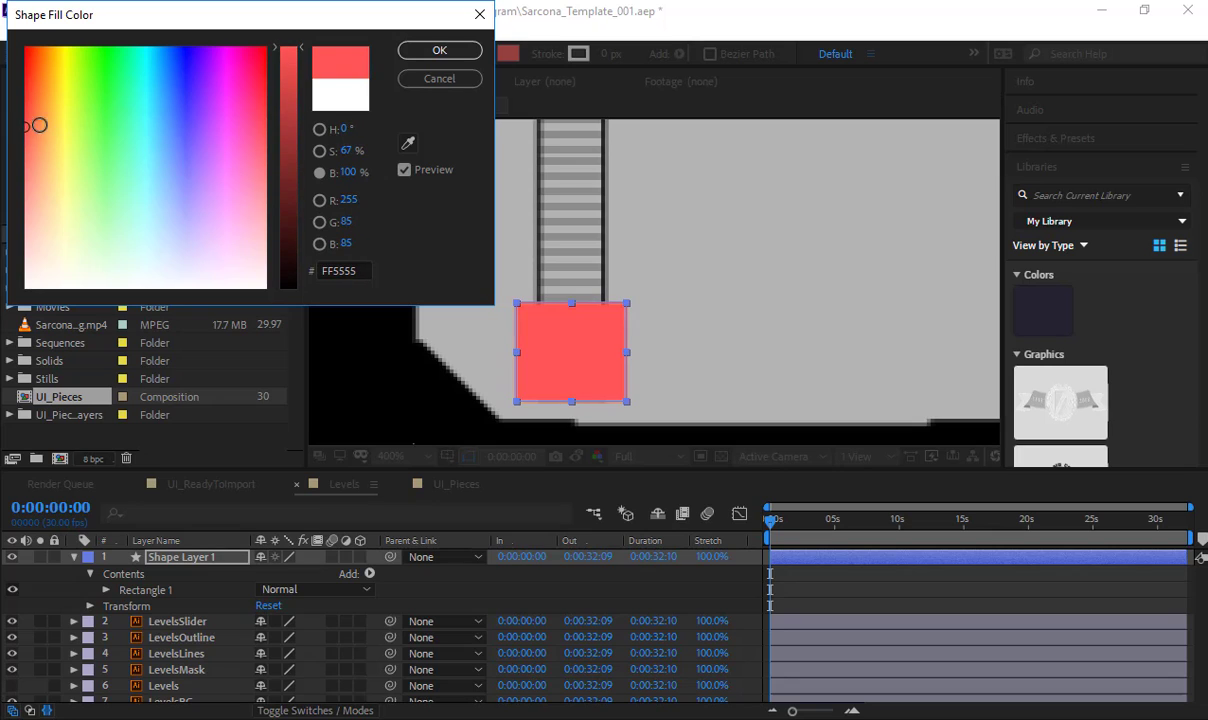
click(437, 52)
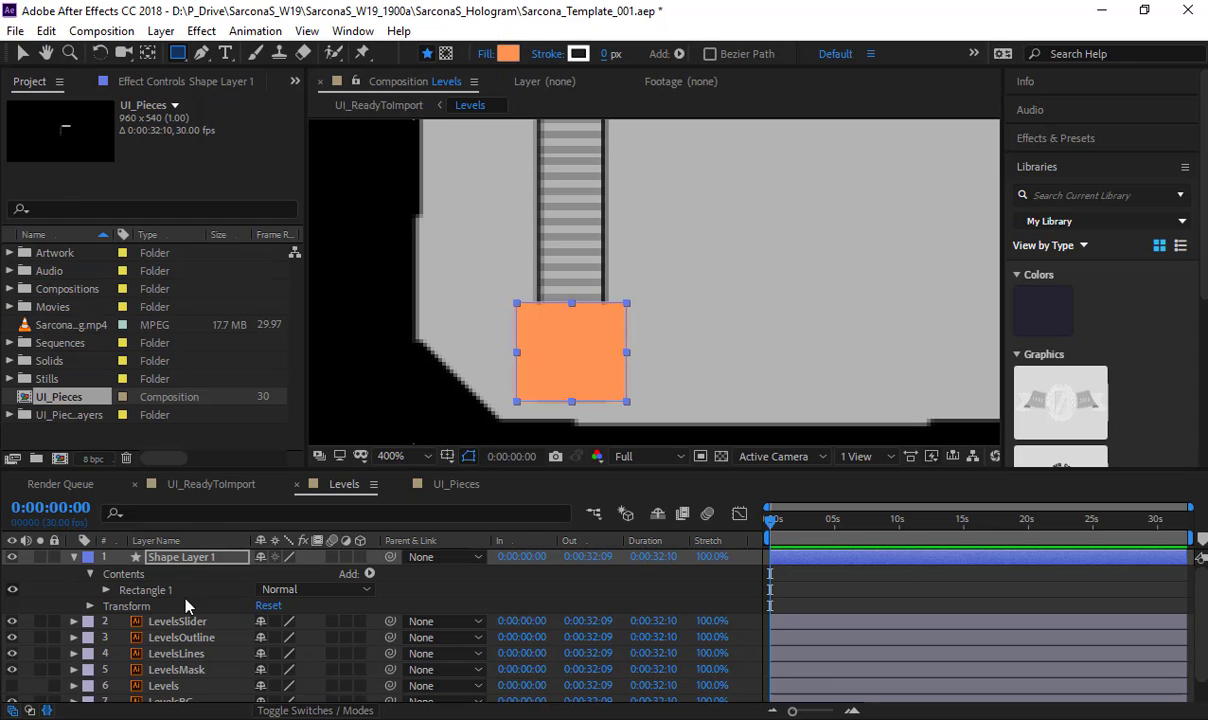
Step: Move the orange rectangle slightly down so its lower edge sits just above the panel's bottom edge
click(193, 565)
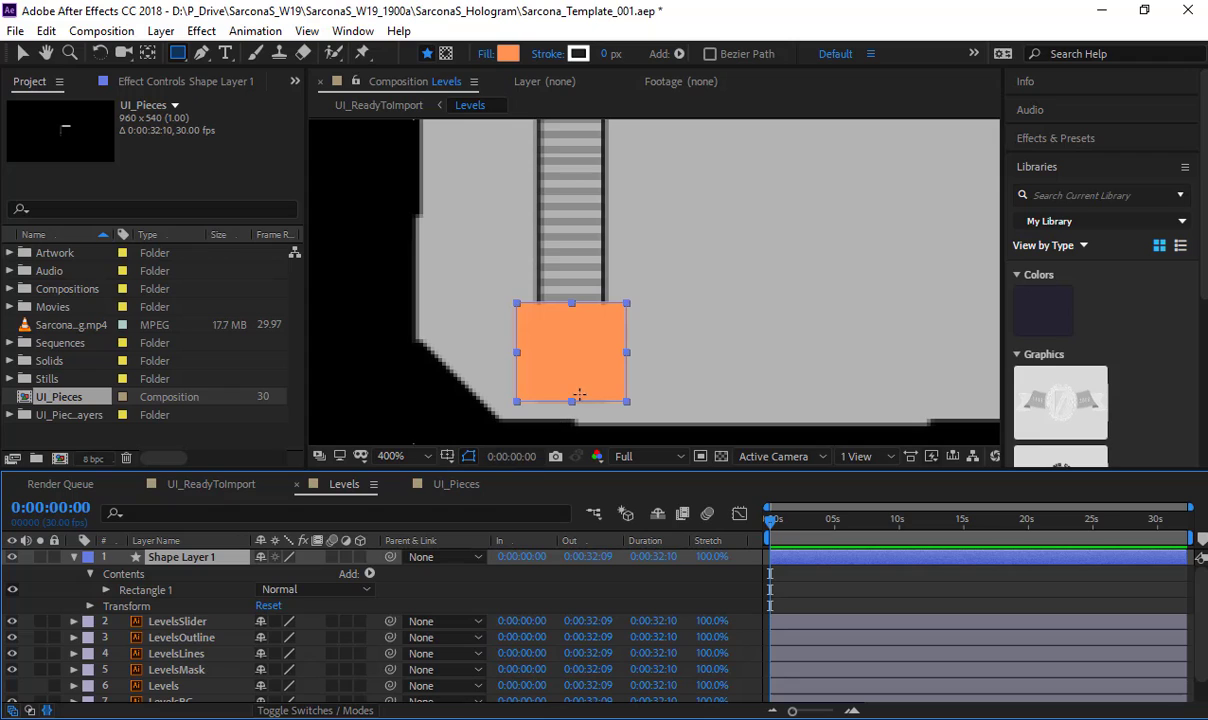
key(comma)
key(comma)
key(v)
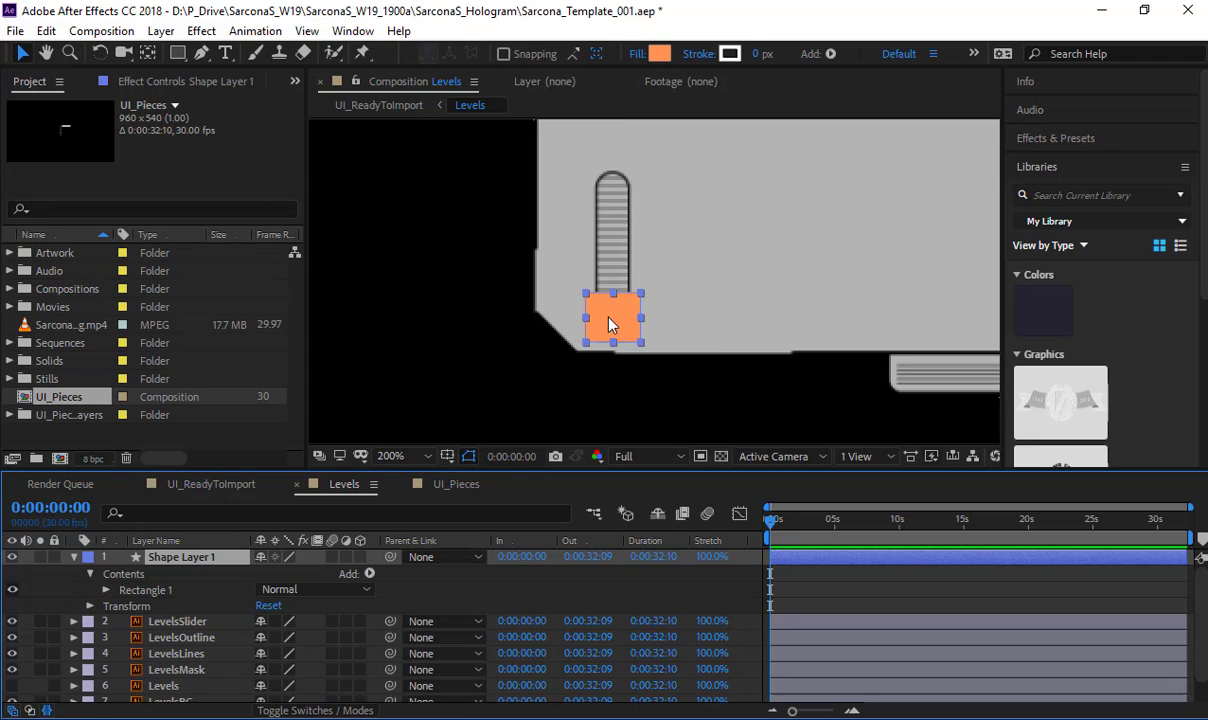
mouse_move(612, 324)
mouse_down()
mouse_move(604, 376)
mouse_move(610, 330)
mouse_up()
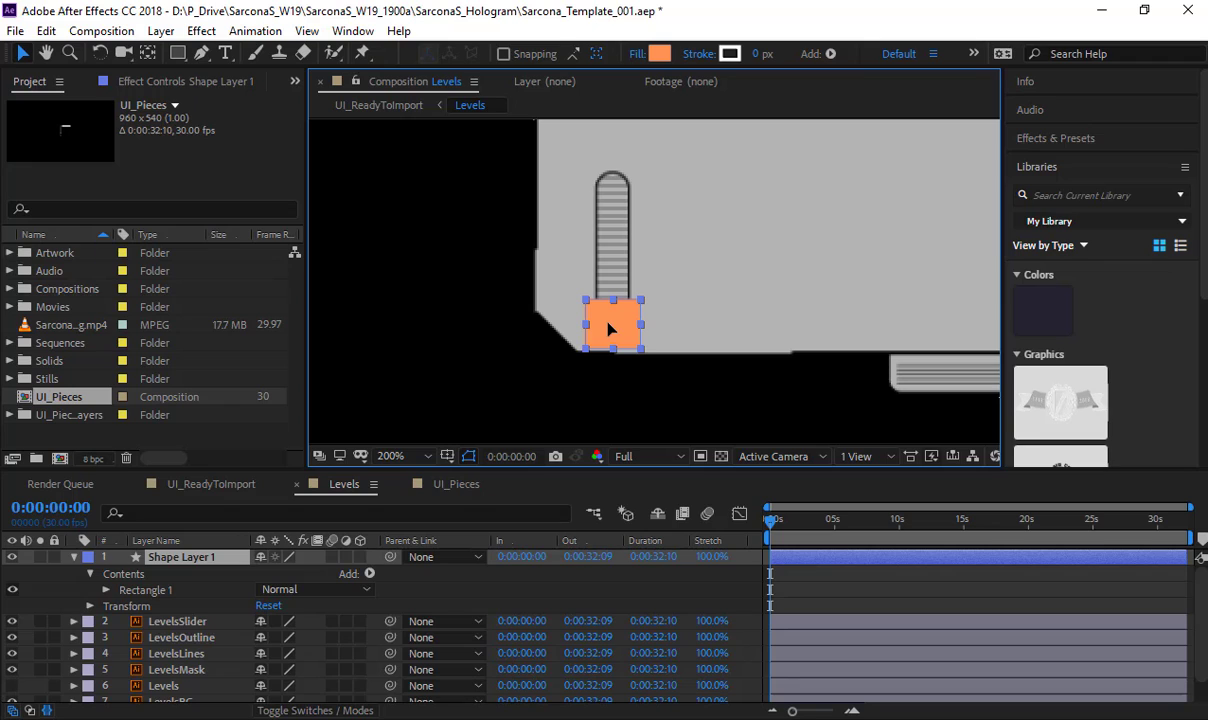
Step: Move the shape layer's anchor point from the composition centre to the bottom centre of the orange rectangle
key(h)
drag(763, 297, 644, 315)
key(v)
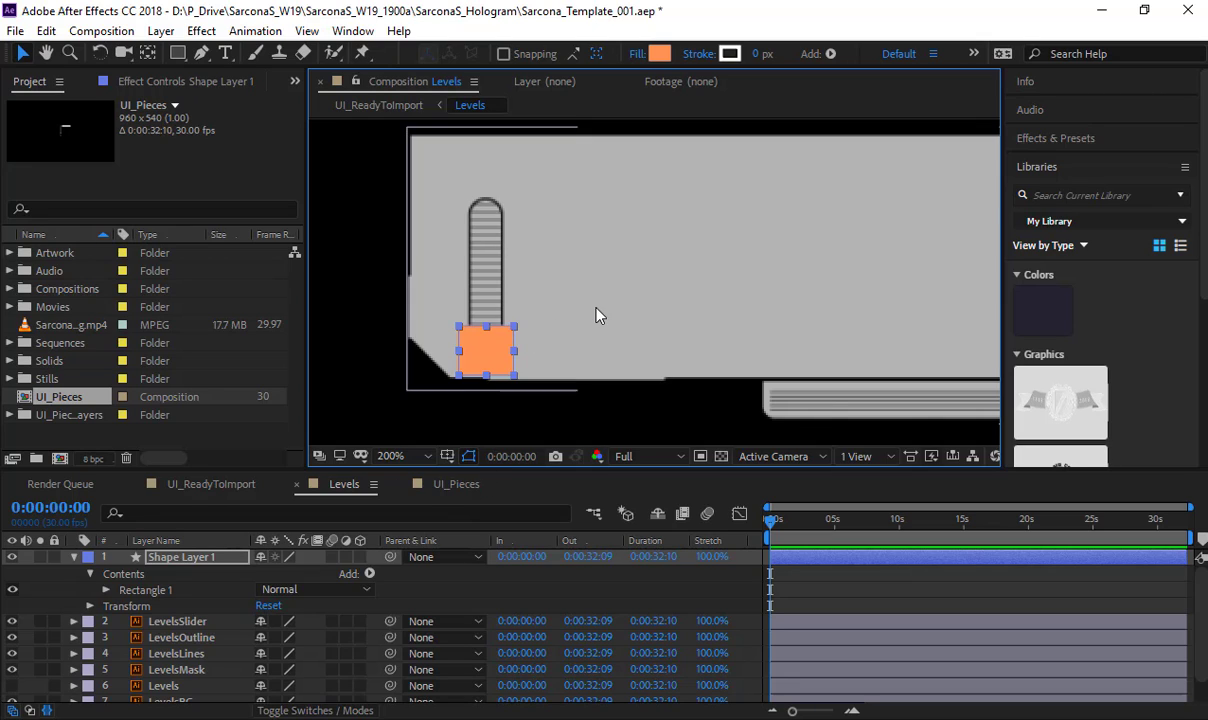
scroll(596, 314, down, 1)
drag(698, 249, 612, 305)
key(v)
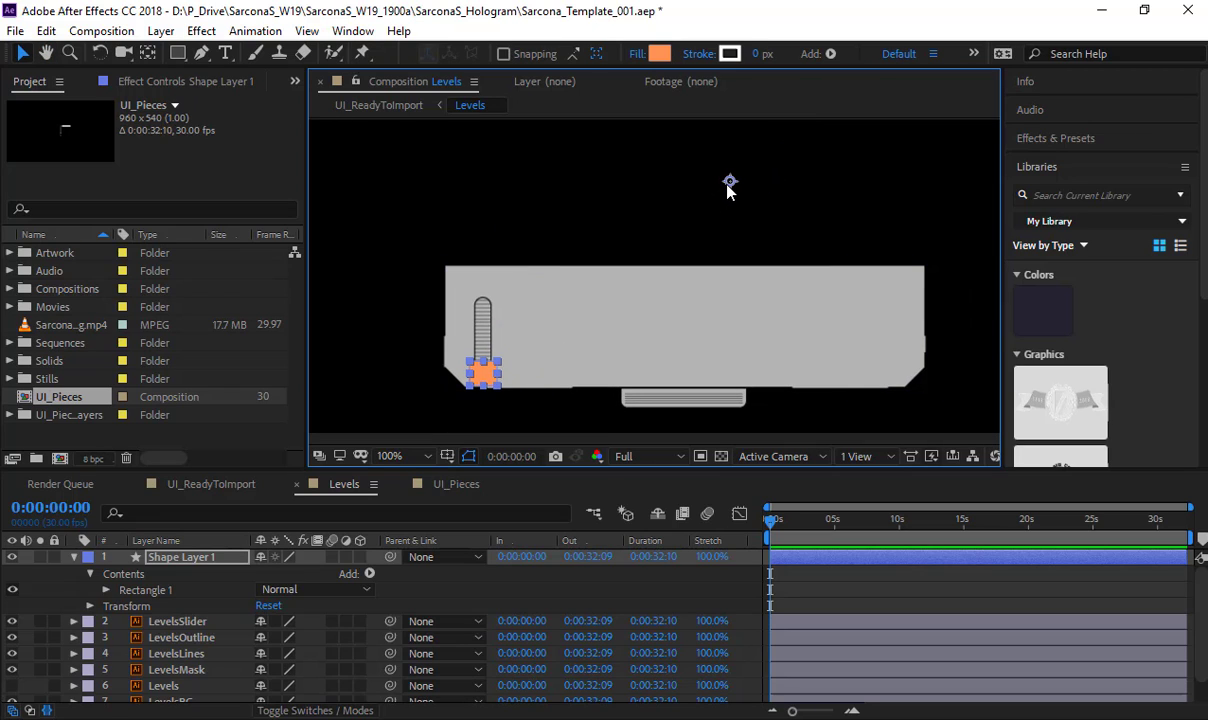
key(y)
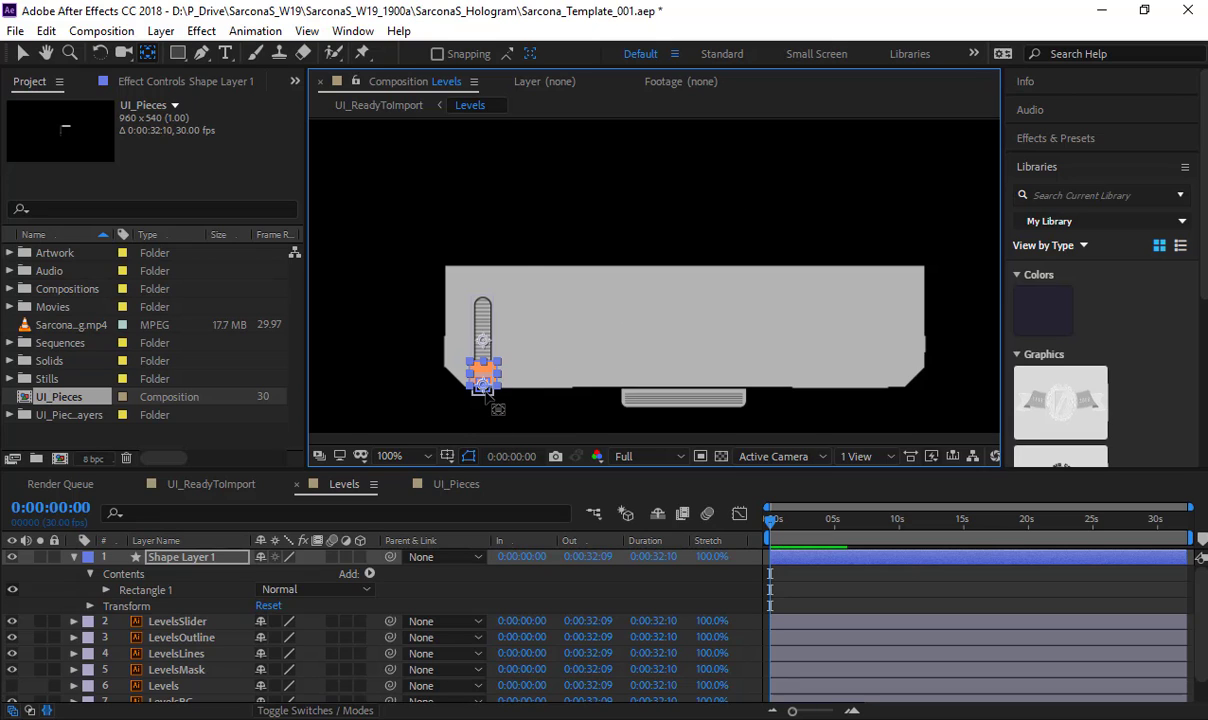
scroll(485, 395, up, 4)
key(h)
drag(455, 365, 735, 284)
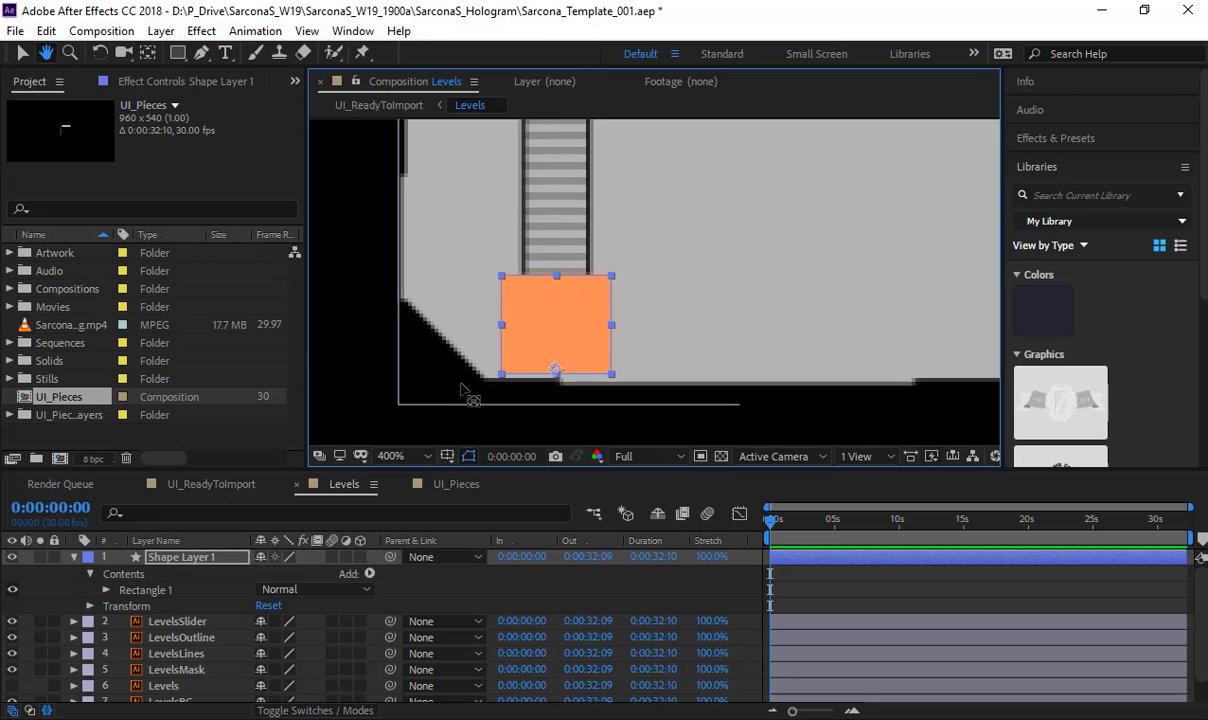
Step: Reveal the shape layer's Scale property and check whether its dimensions can be separated
key(s)
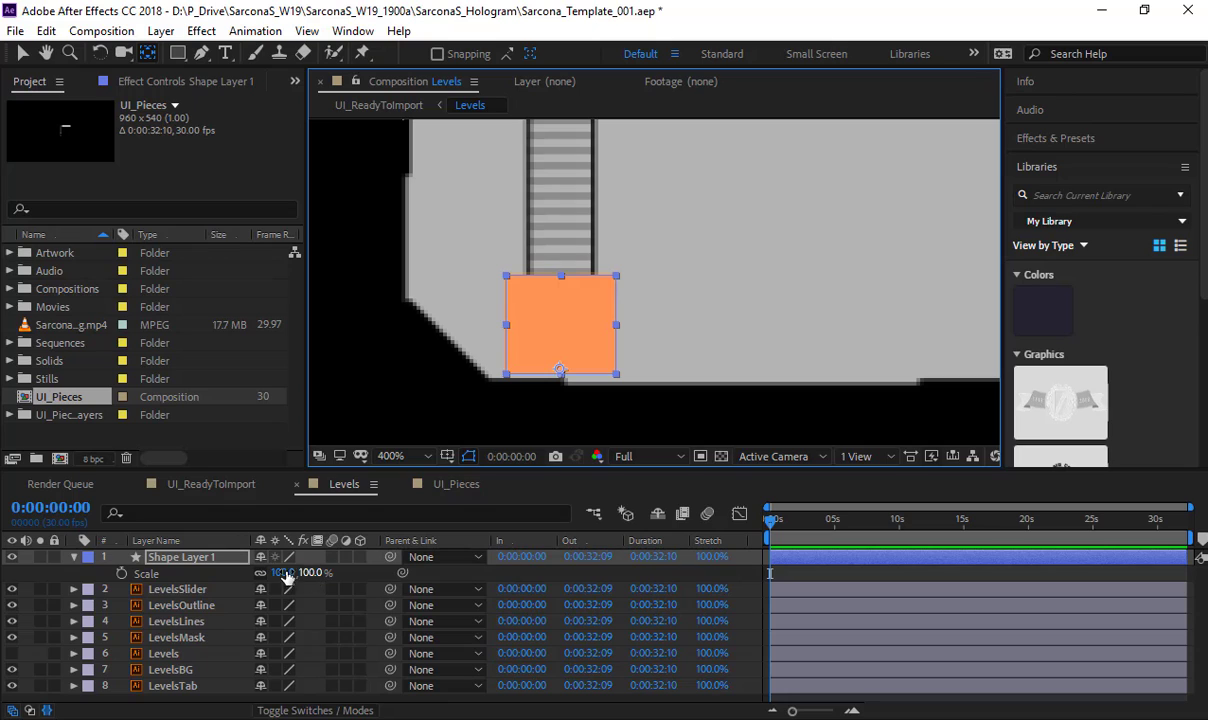
right_click(157, 580)
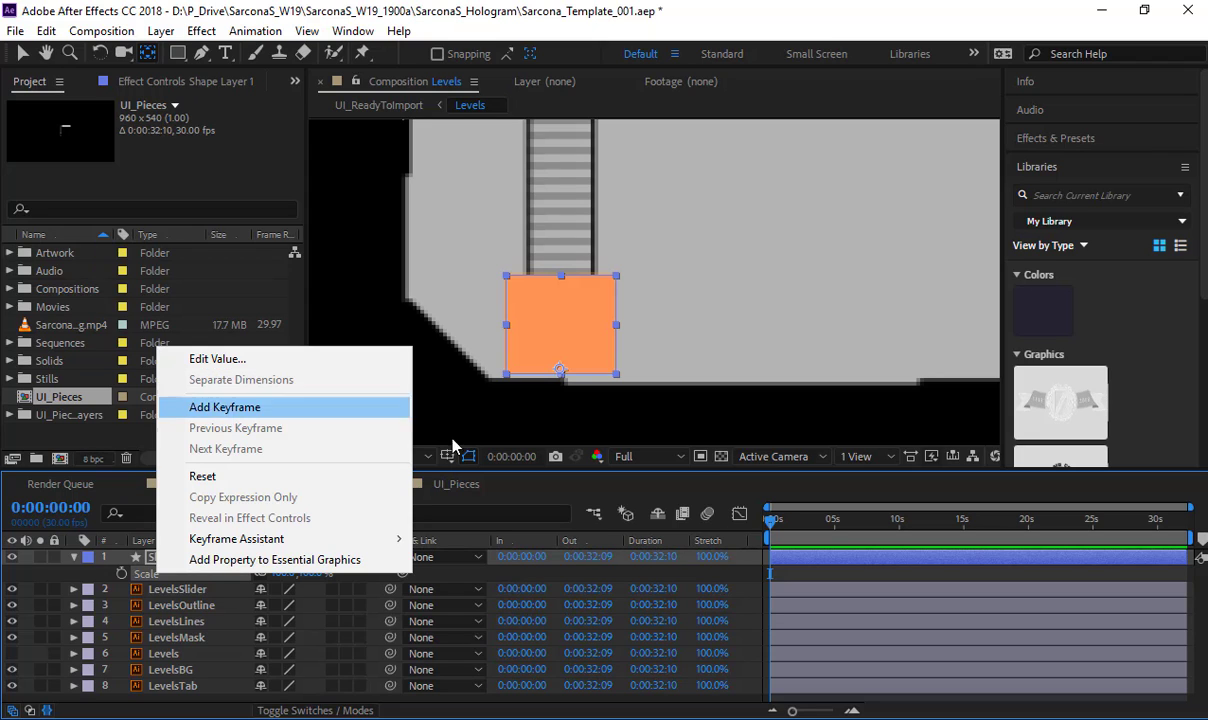
click(530, 580)
click(186, 568)
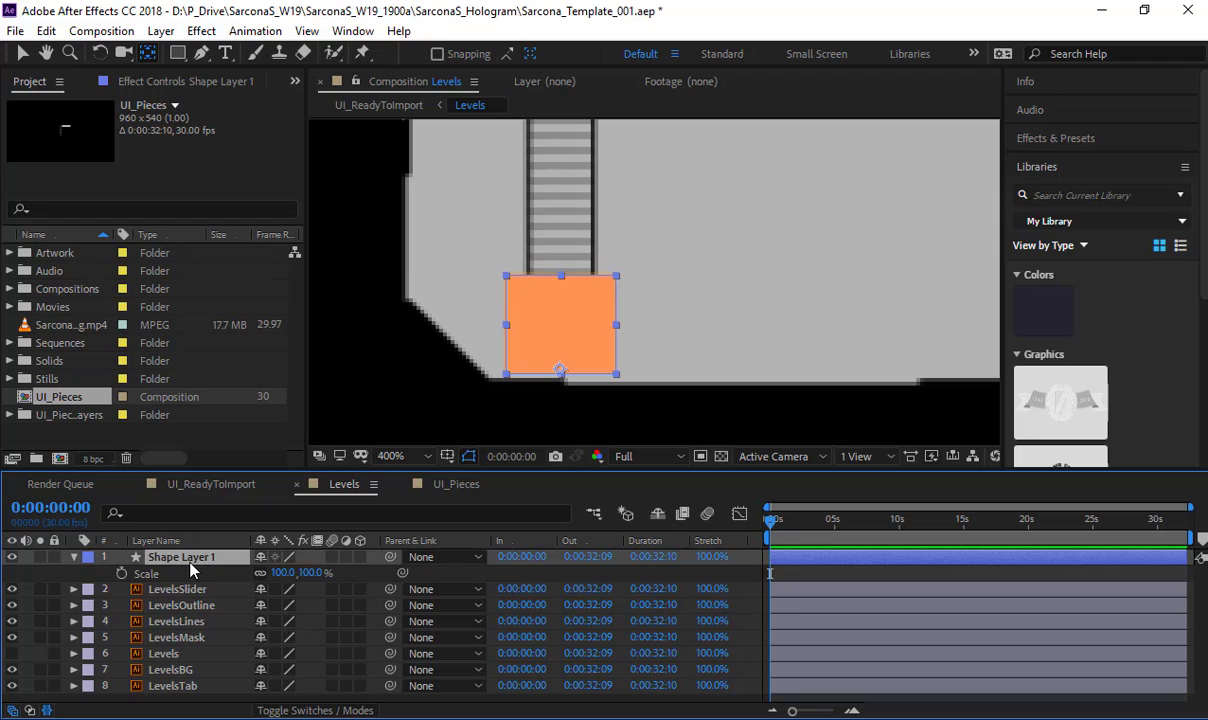
click(205, 31)
mouse_move(255, 31)
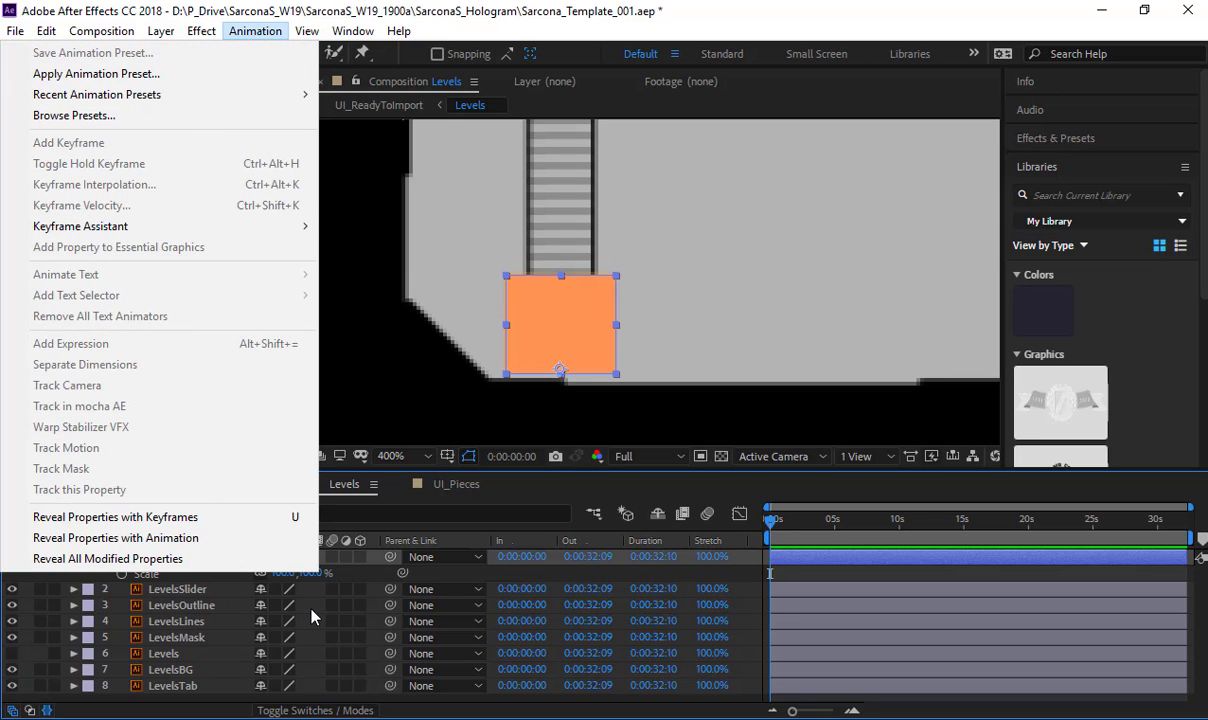
click(419, 579)
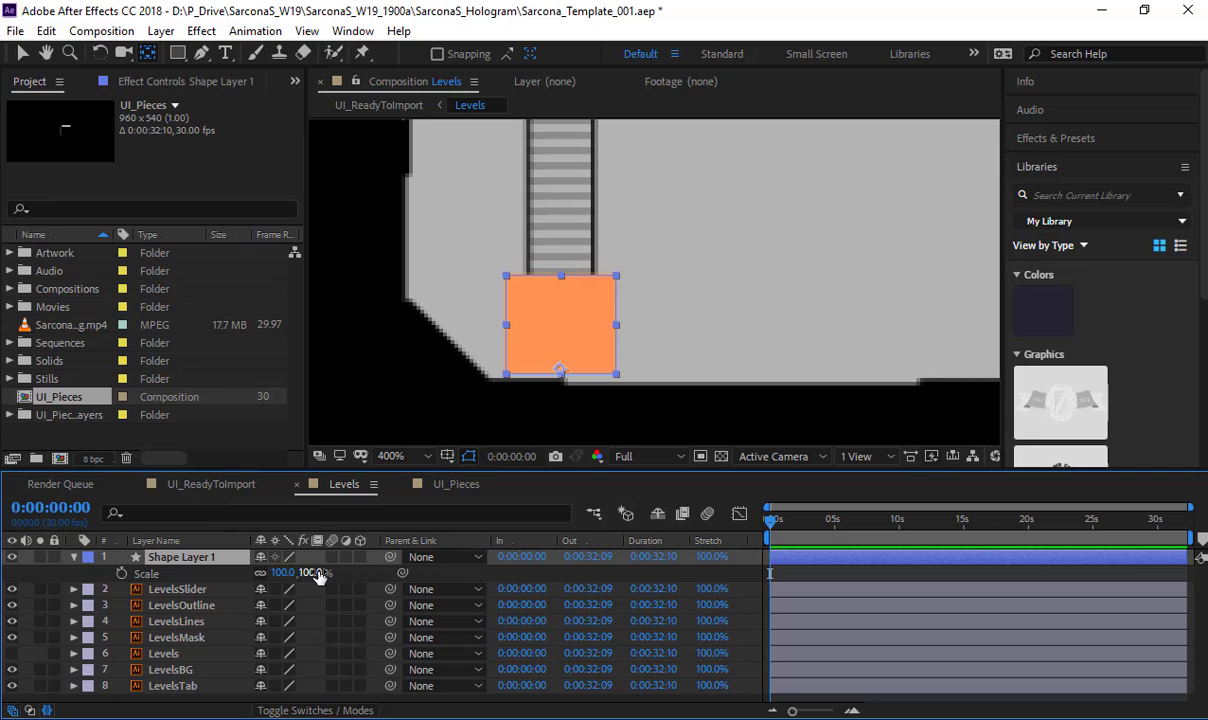
Step: Unlink the shape layer's Scale proportions, undoing the trial scale changes
drag(318, 577, 283, 573)
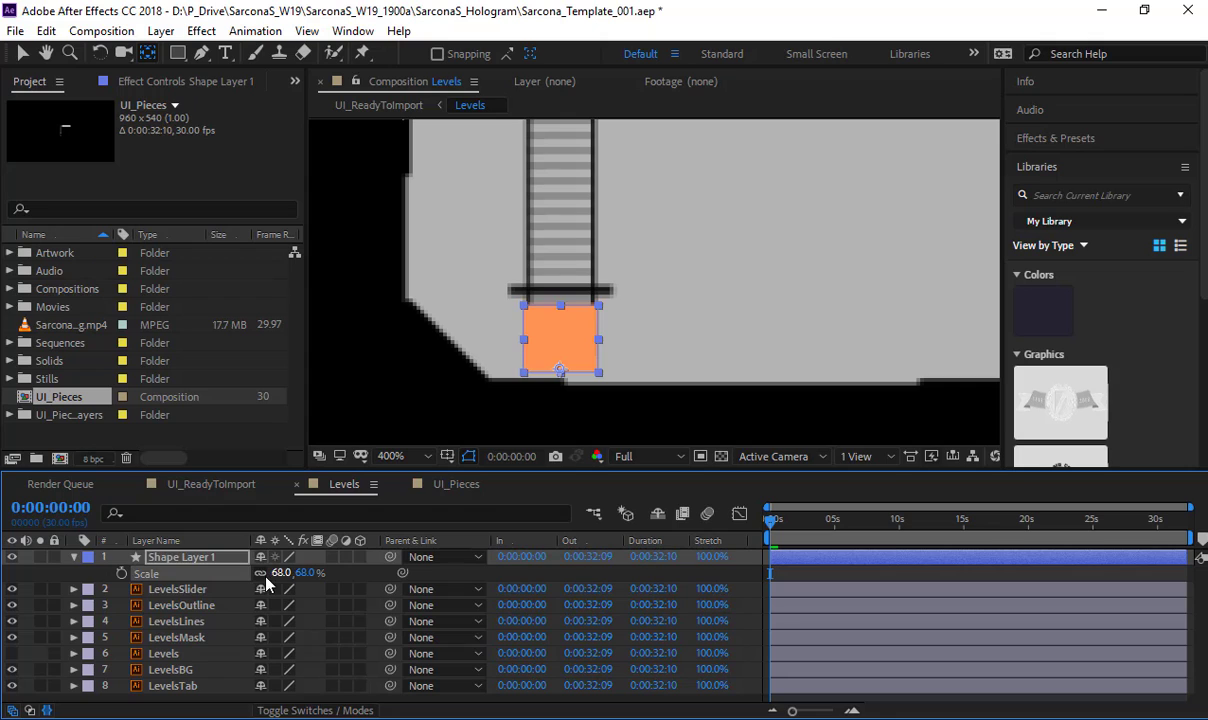
key(ctrl+z)
right_click(148, 576)
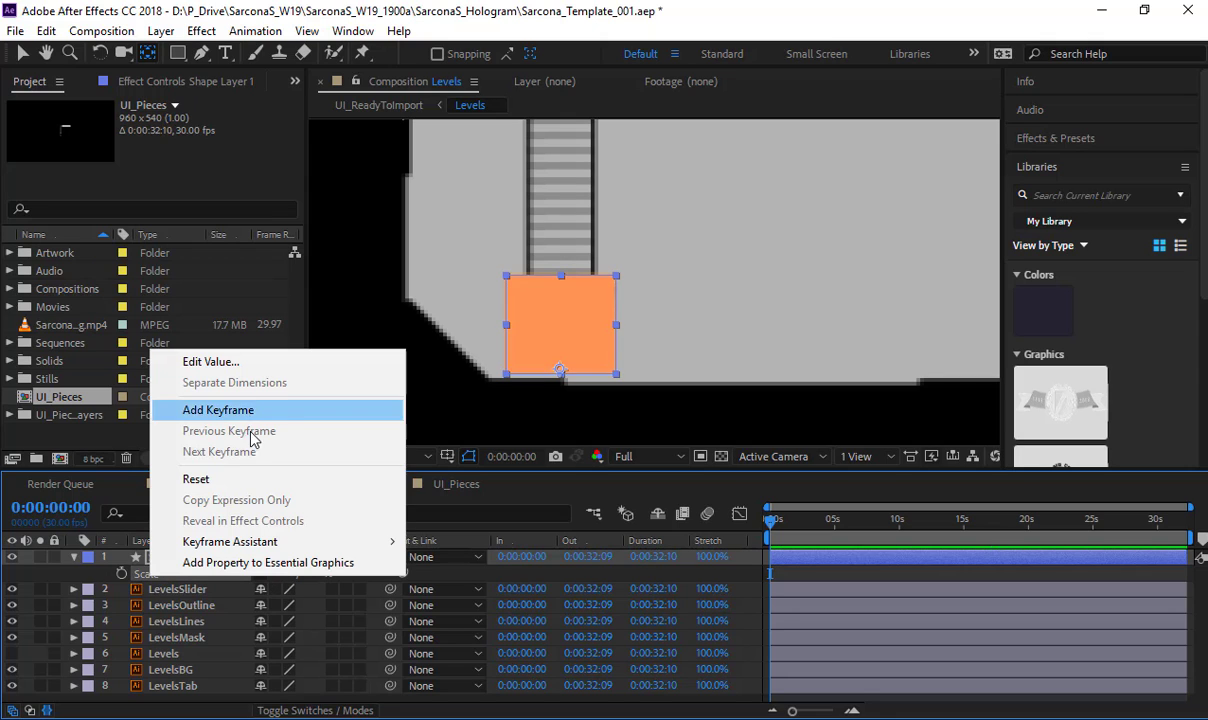
click(388, 582)
drag(324, 576, 476, 573)
key(ctrl+z)
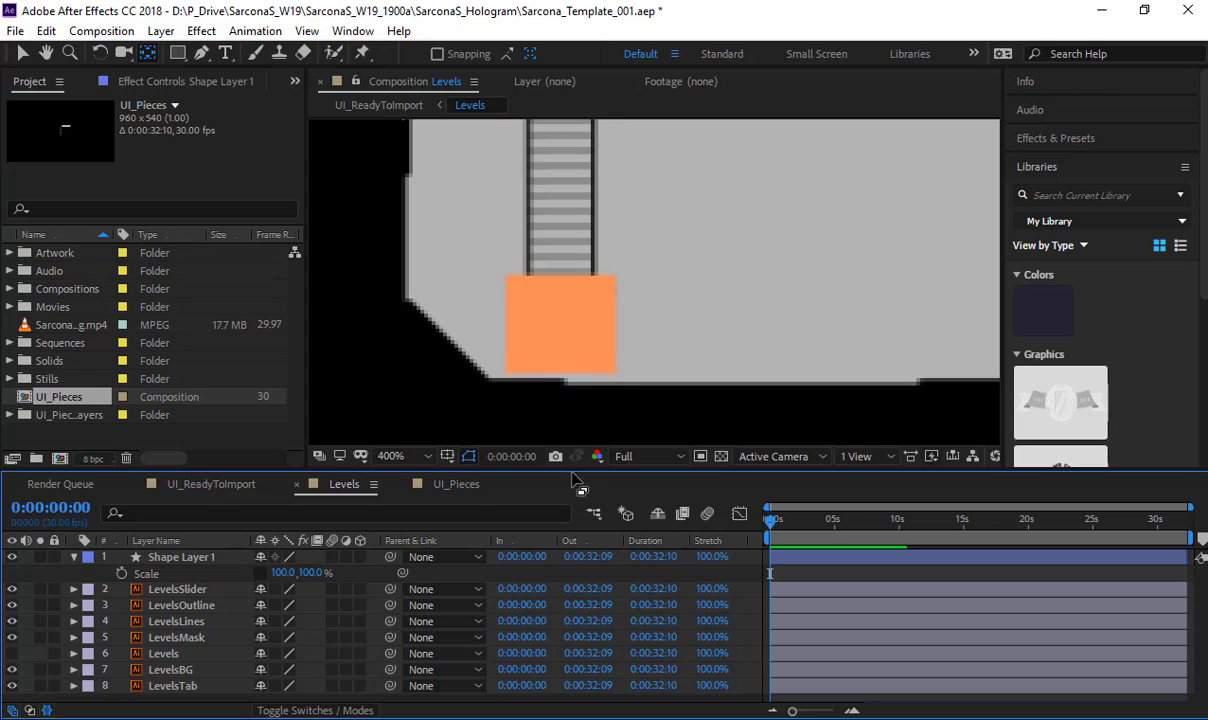
Step: Align the shape layer's anchor point precisely with the midpoint of the rectangle's bottom edge
click(190, 556)
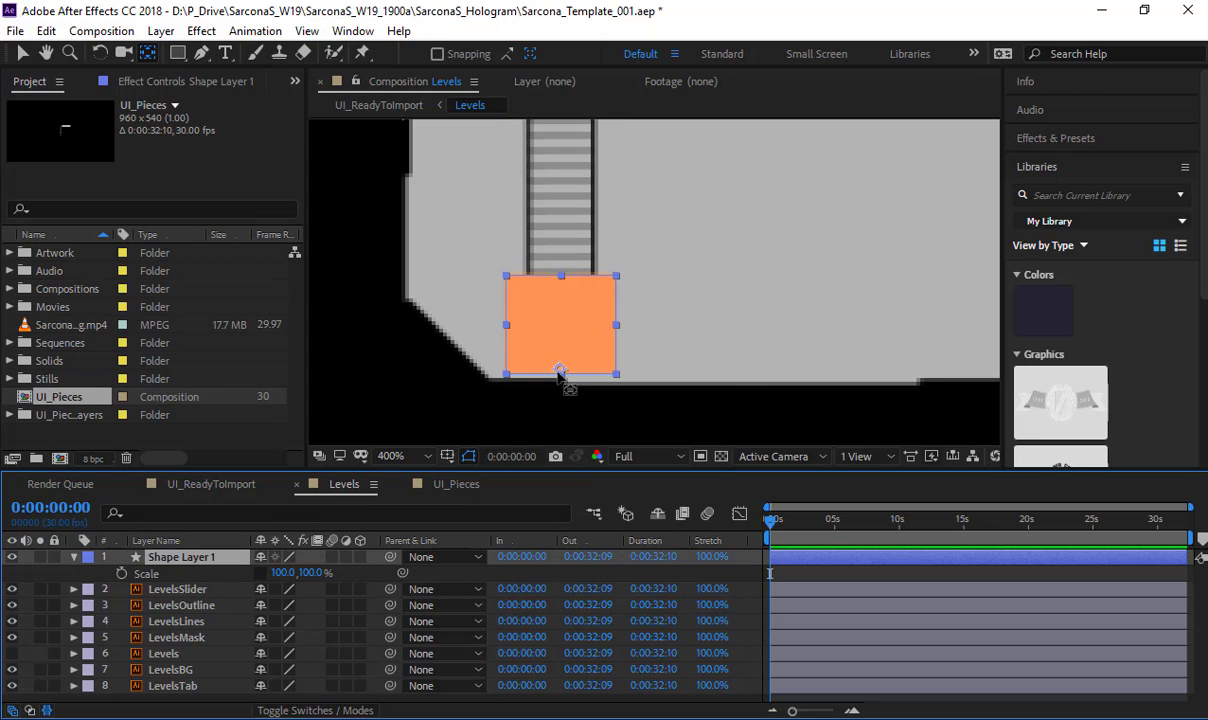
click(565, 387)
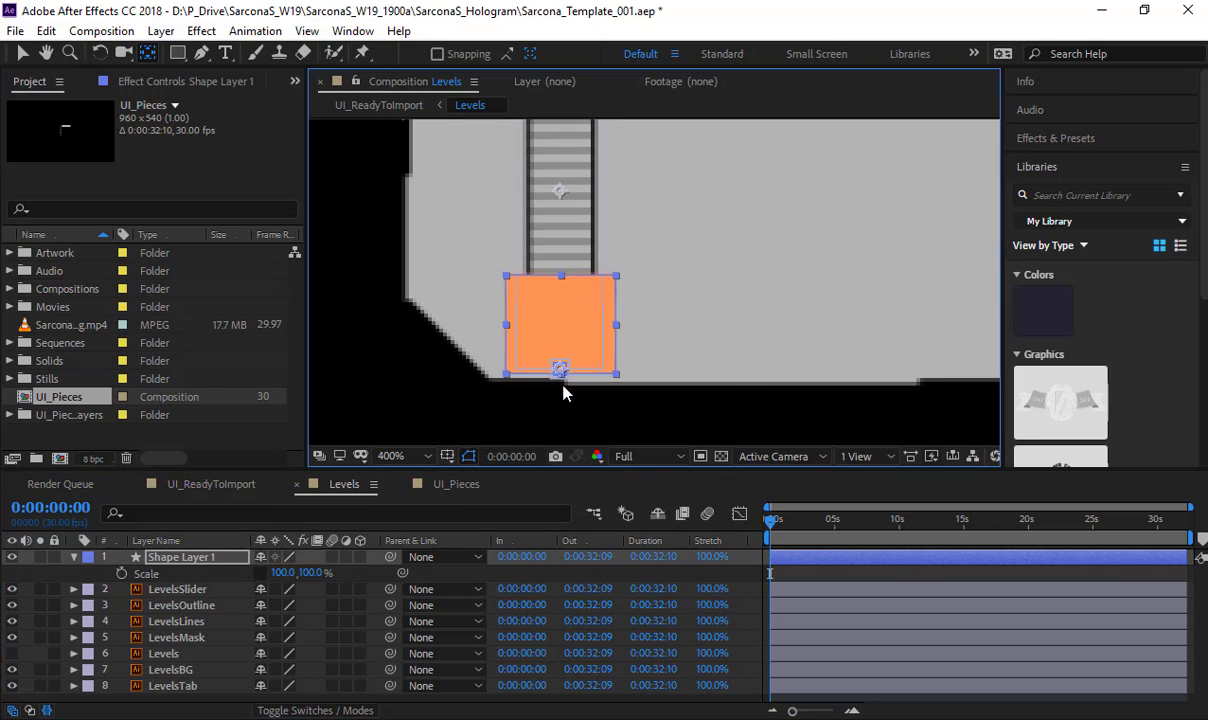
scroll(563, 387, up, 2)
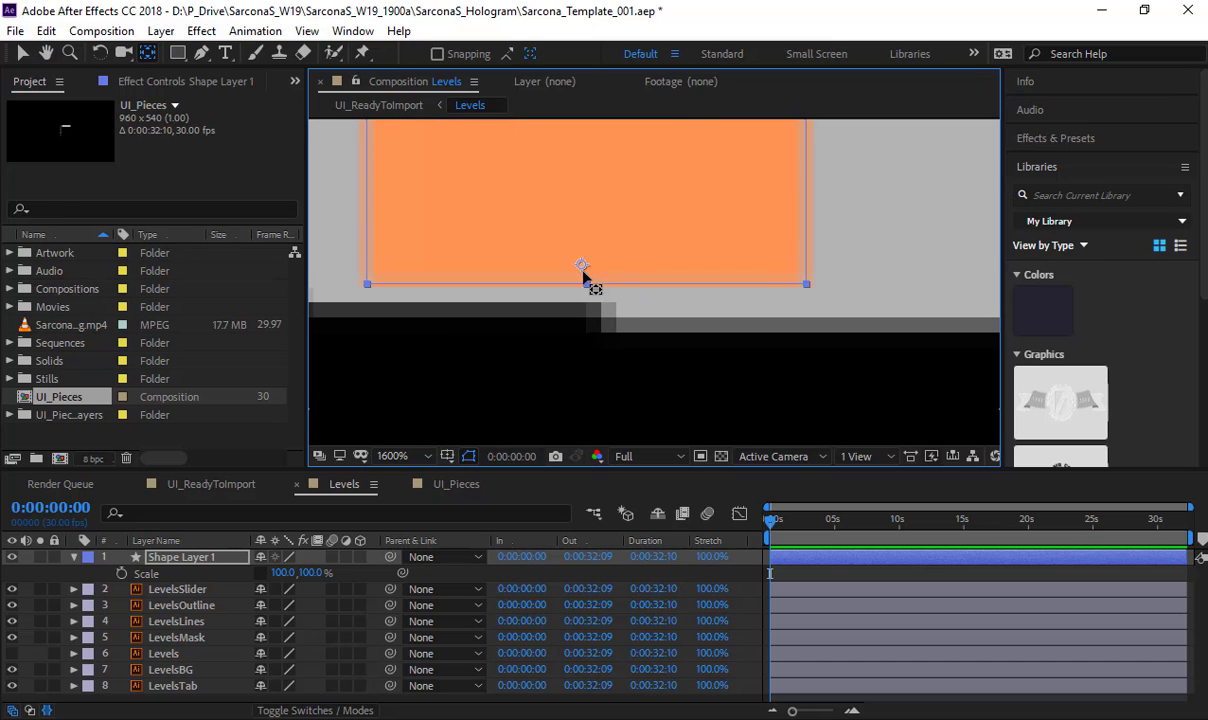
scroll(635, 302, down, 2)
drag(635, 302, 526, 404)
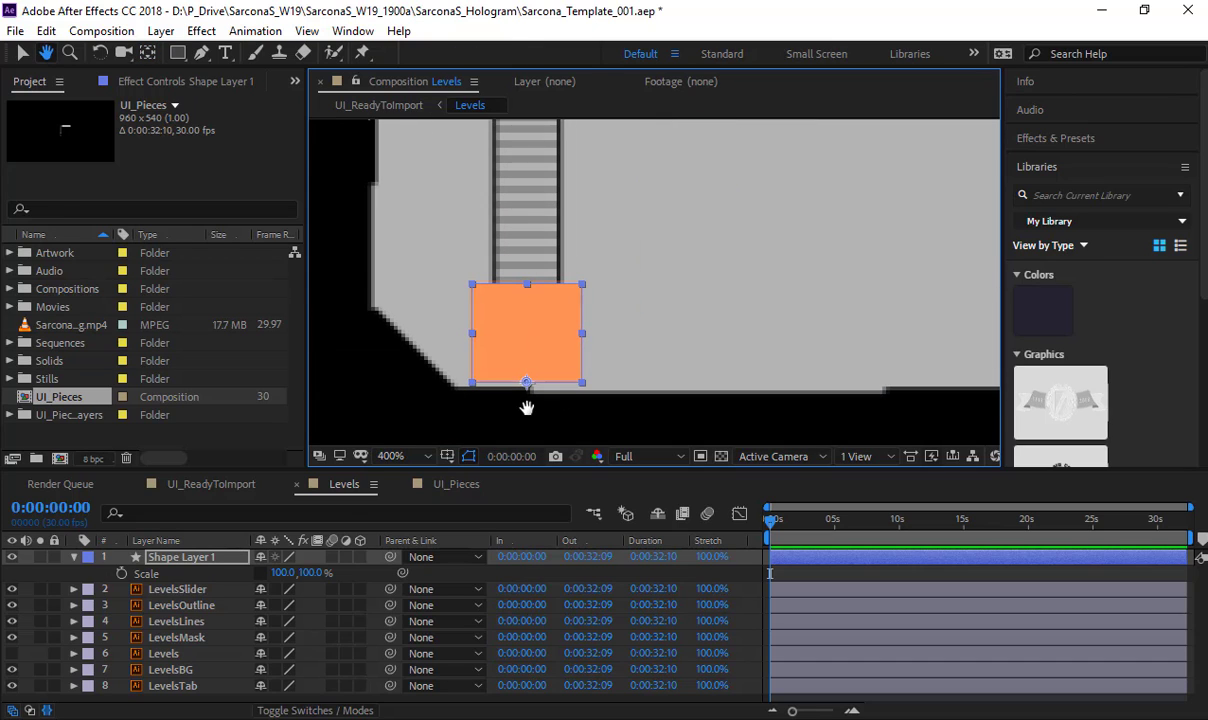
Step: Stretch the rectangle vertically to 279% scale and place its layer between LevelsLines and LevelsMask
drag(316, 572, 384, 562)
key(comma)
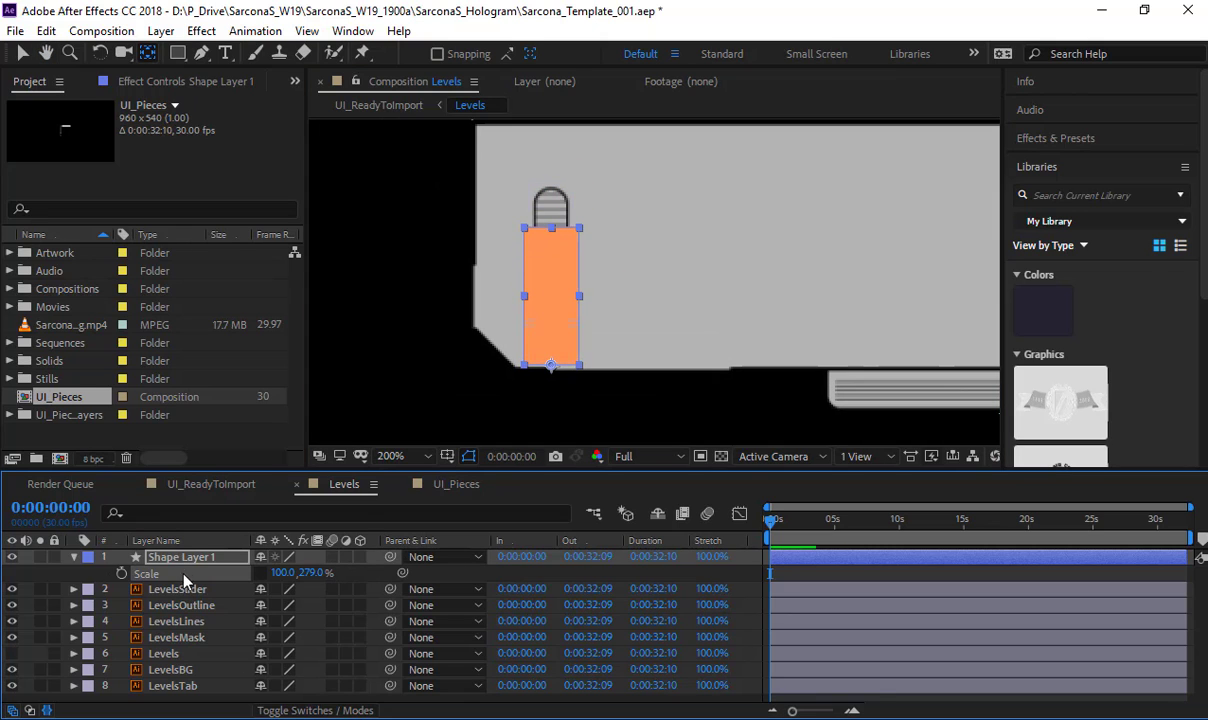
drag(180, 557, 200, 630)
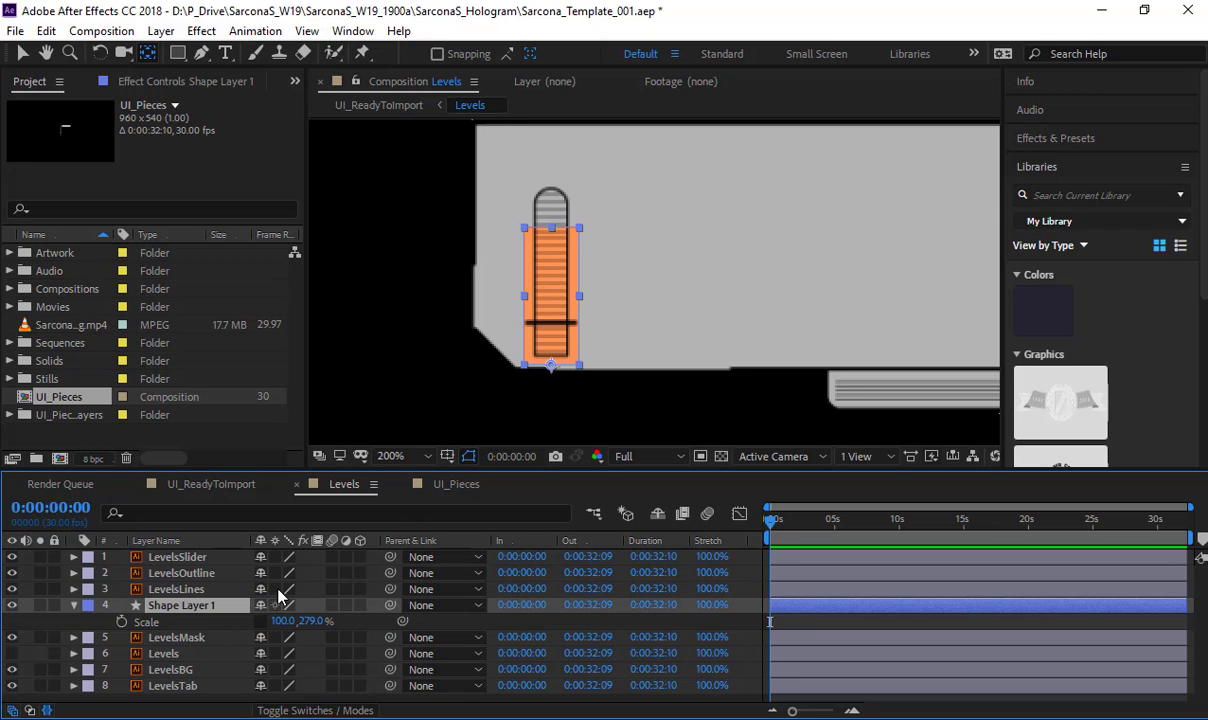
Step: Reduce Shape Layer 1's vertical scale to 204% and add an expression to its Scale property
mouse_move(310, 622)
mouse_down()
mouse_move(372, 621)
mouse_move(287, 622)
mouse_up()
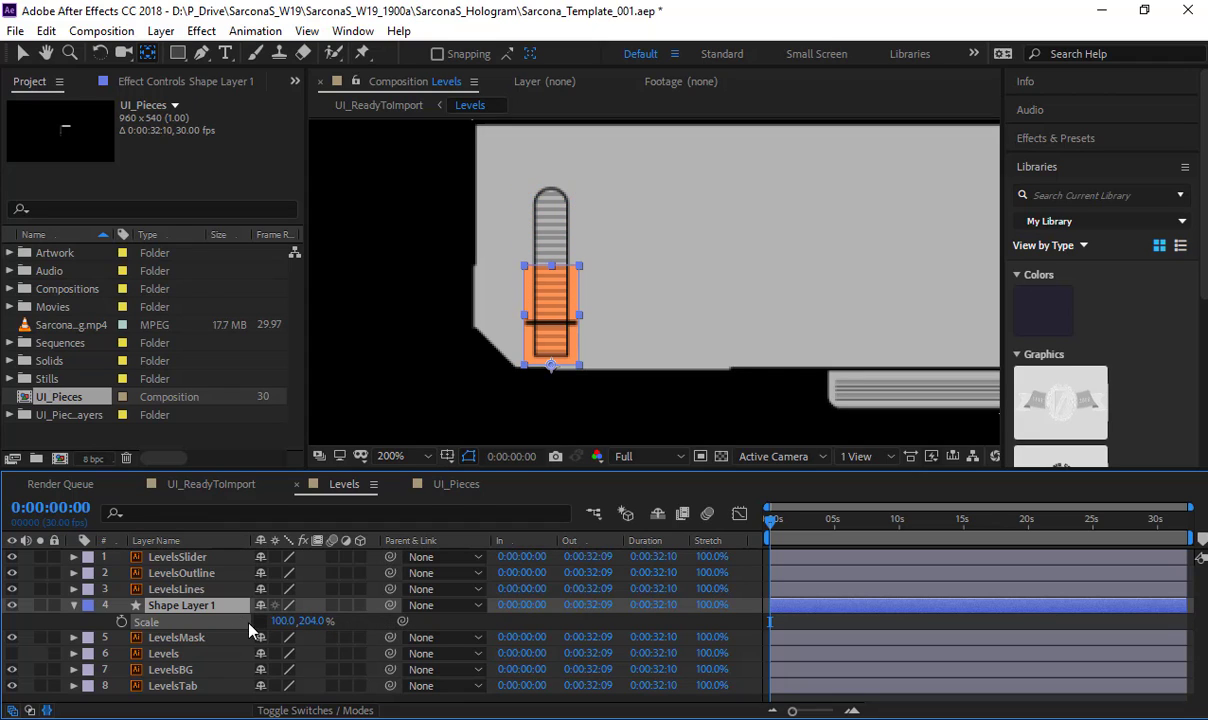
alt+click(121, 621)
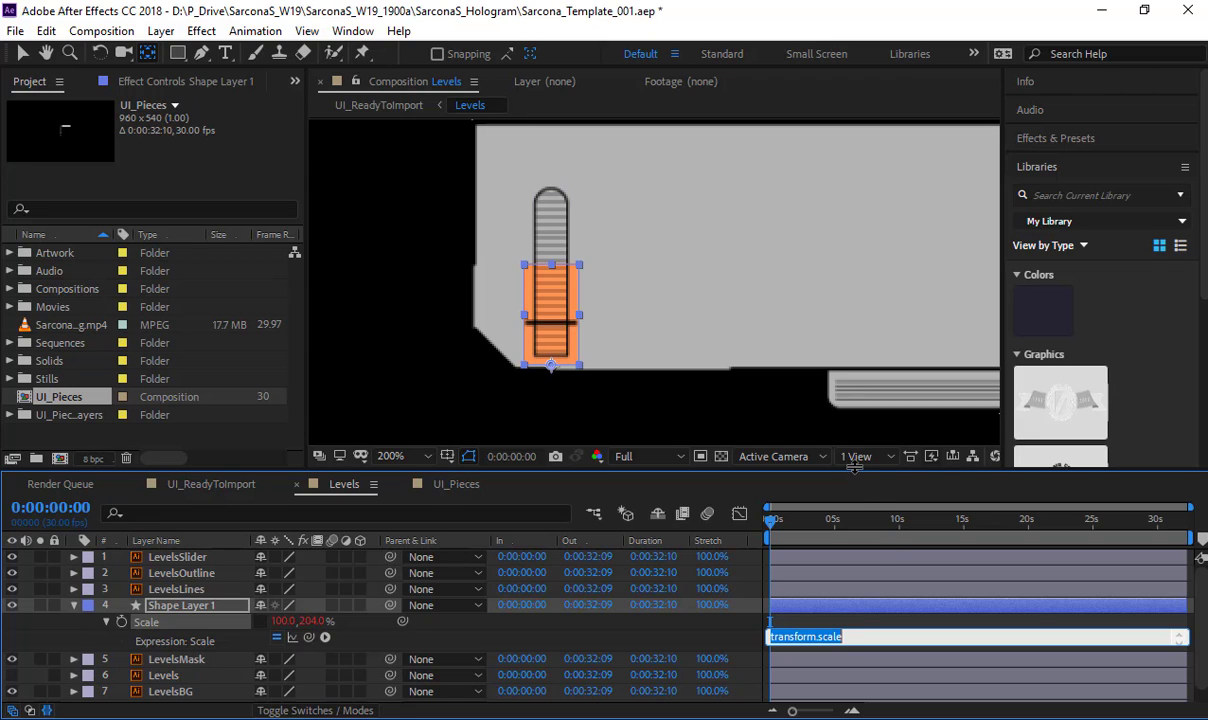
Step: Enlarge the timeline area and the Scale expression's text field, and open the expression for editing
drag(855, 467, 870, 296)
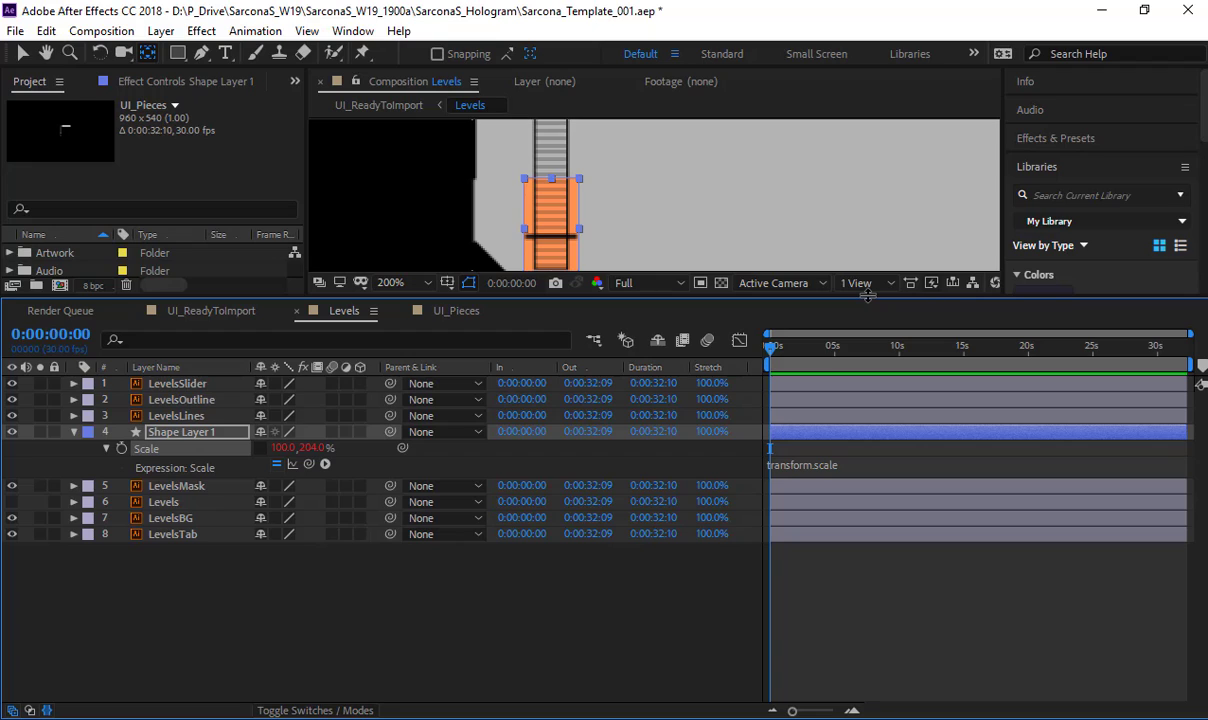
click(826, 486)
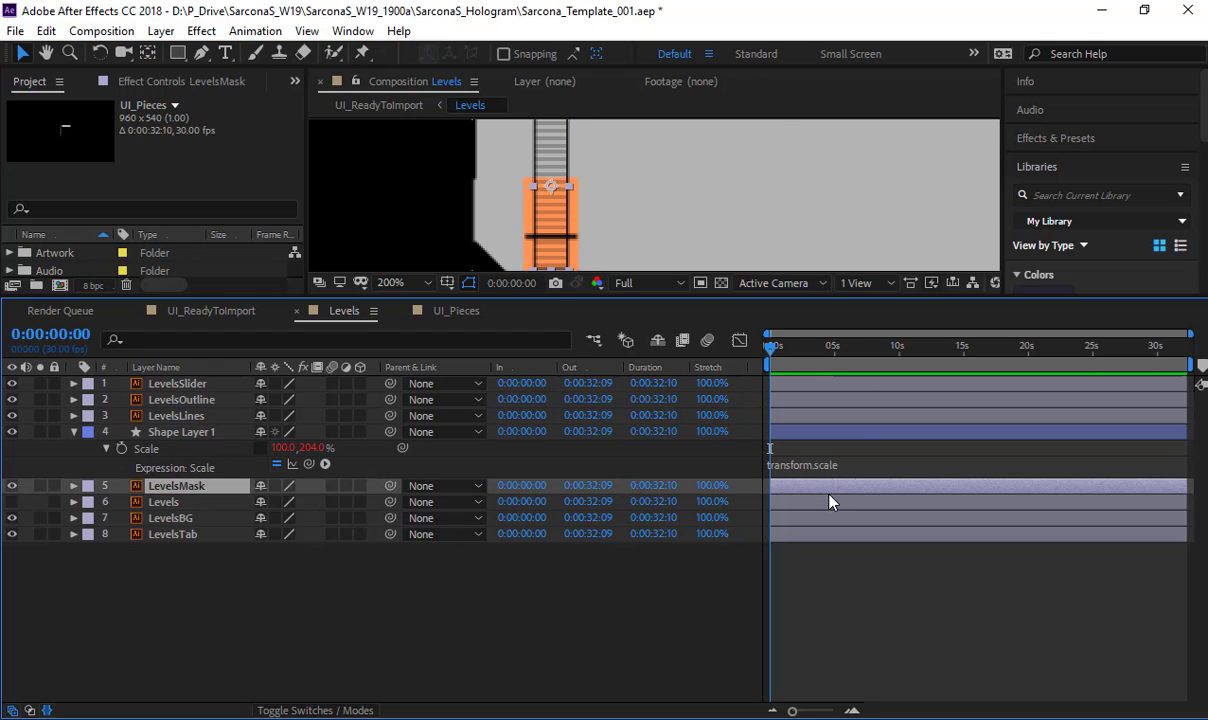
drag(830, 478, 845, 590)
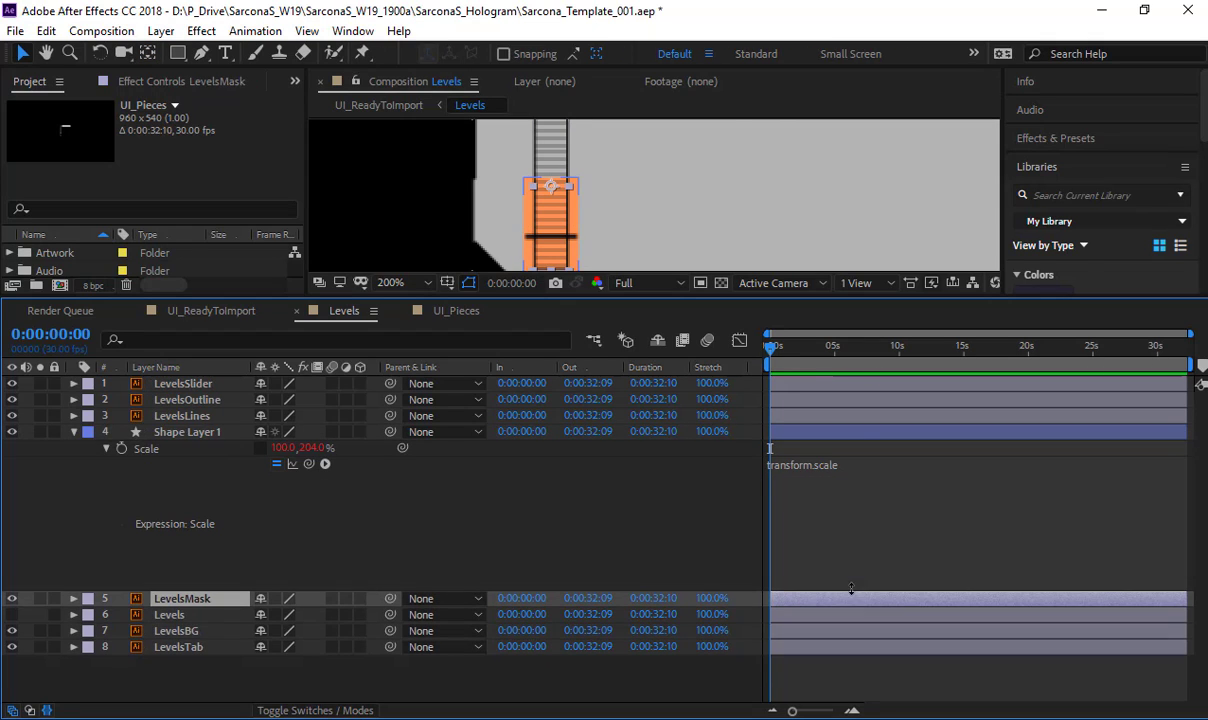
click(838, 476)
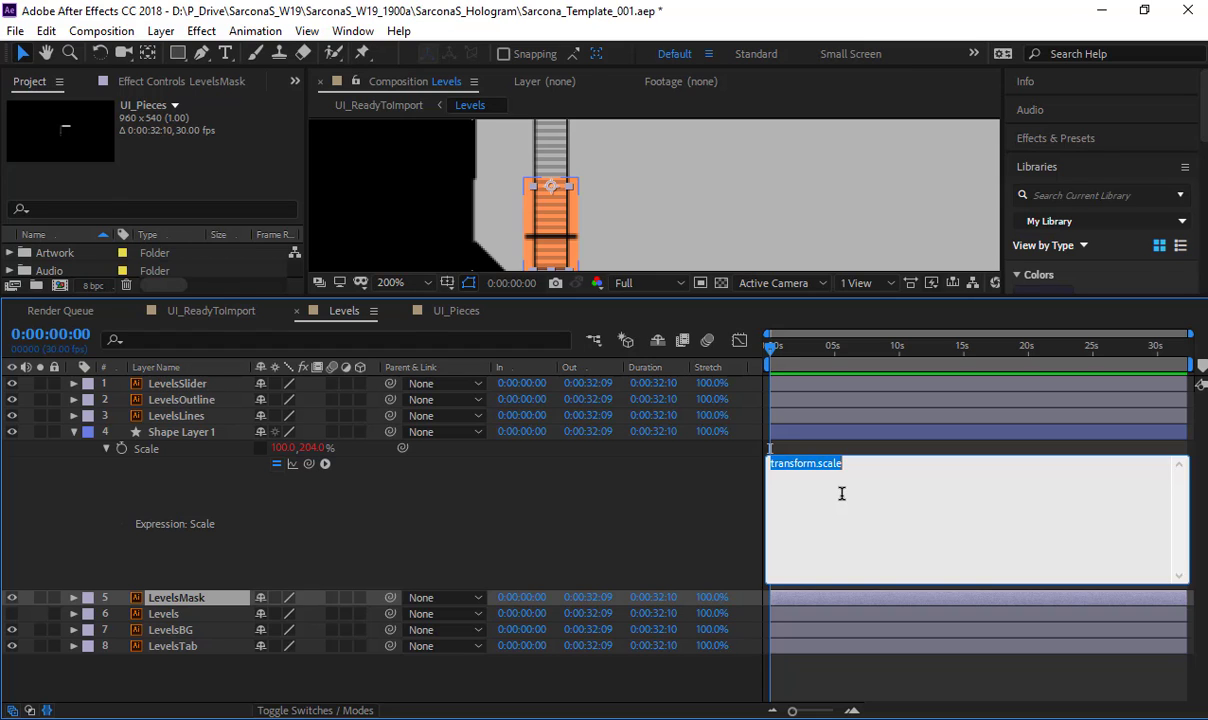
Step: Switch to WordPad and replace all the notes with the line transform.scale, followed by a new line
key(alt+Tab)
key(alt+Tab)
key(alt+Tab)
key(ctrl+a)
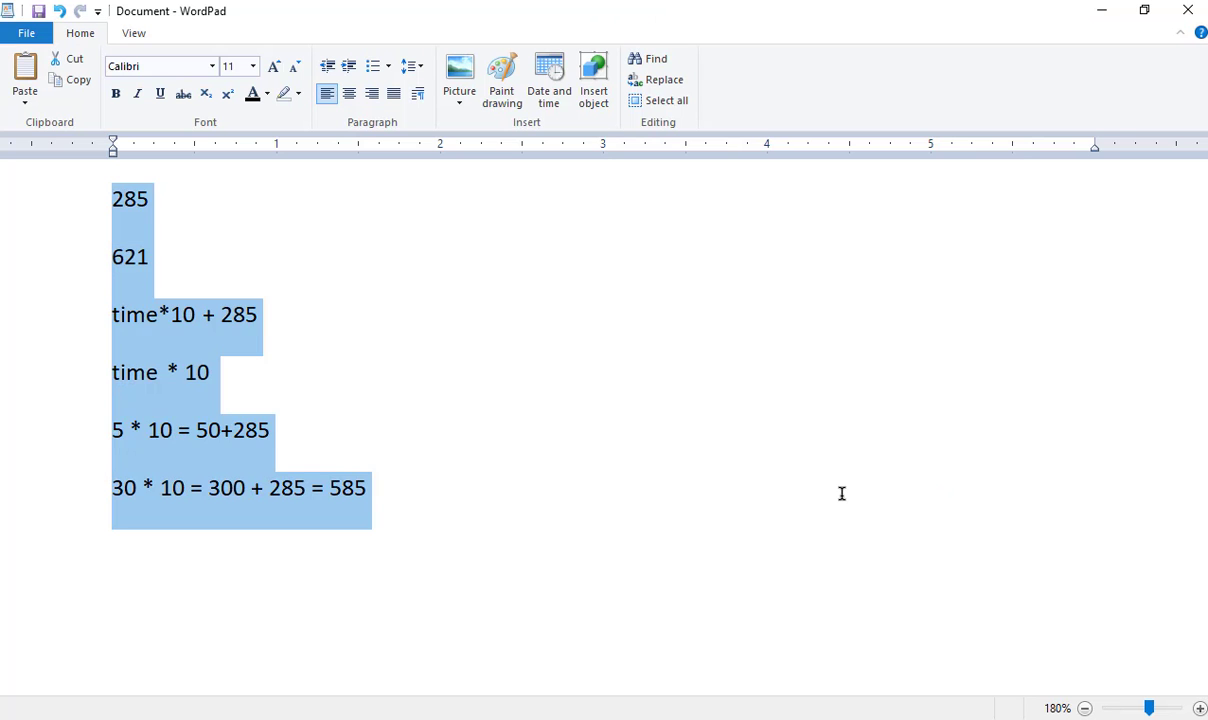
text(ta)
key(BackSpace)
text(ransf)
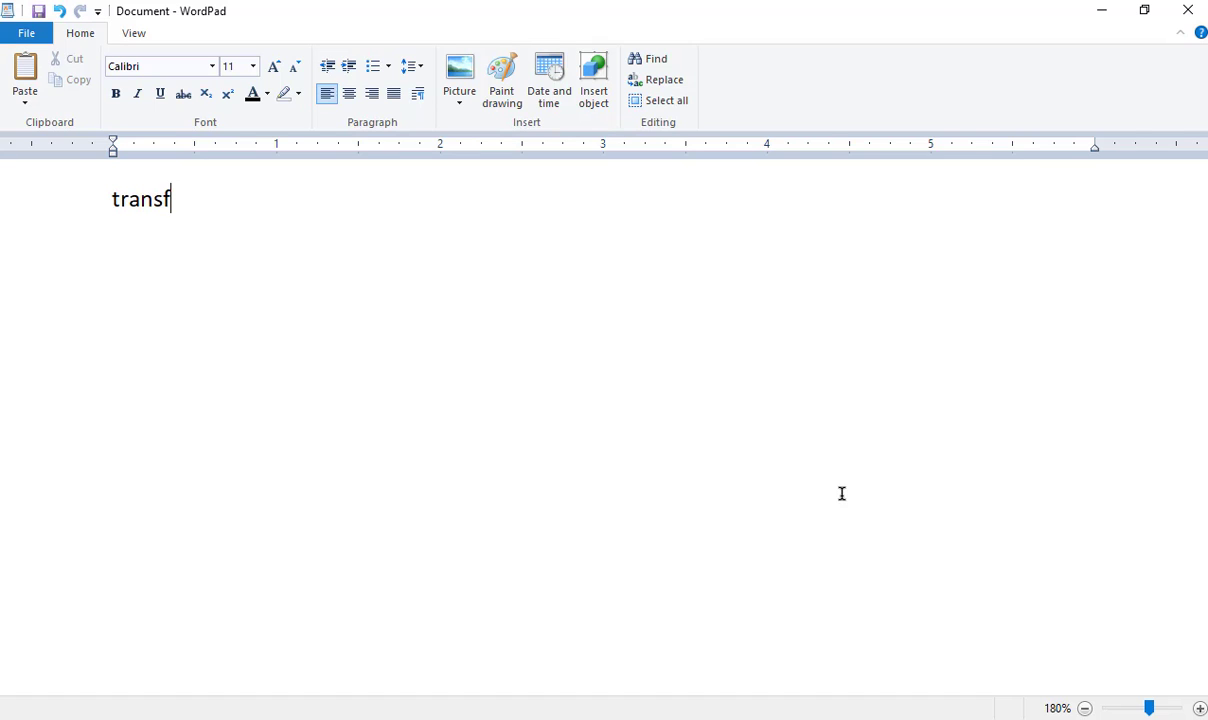
text(orm.scale)
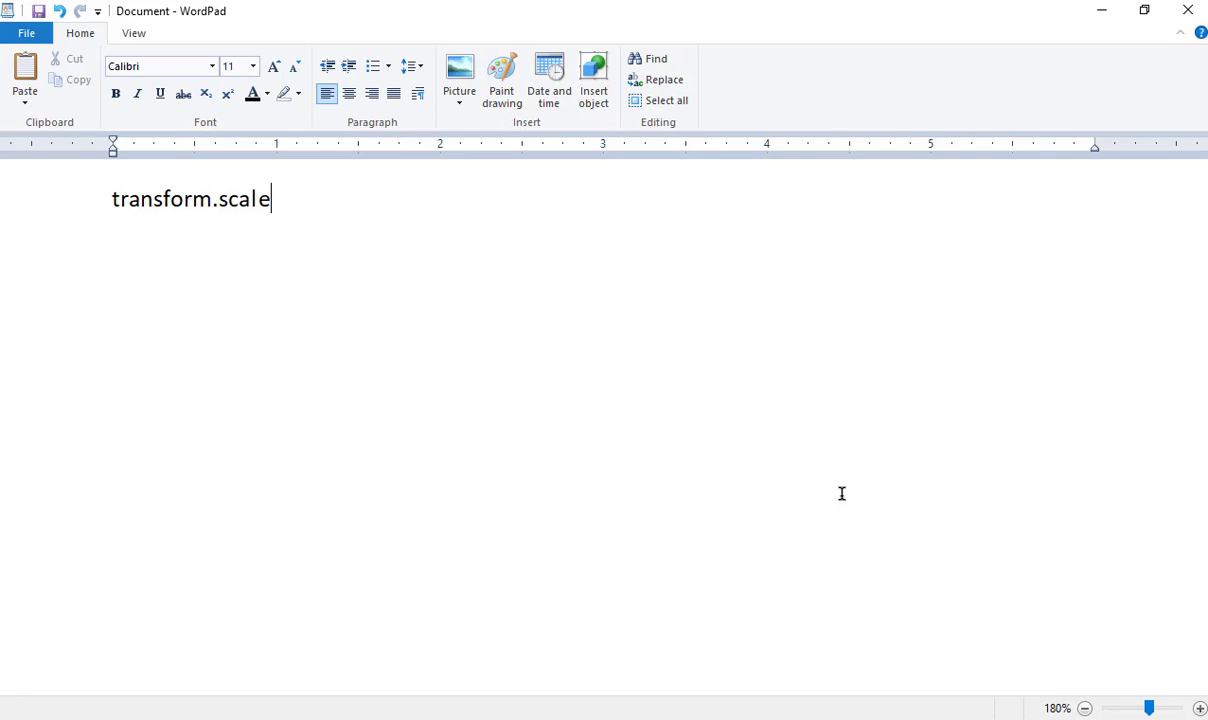
key(Return)
Step: Switch to After Effects, pick-whip the Scale expression to the layer's own X scale, and copy the generated code into the WordPad notes
key(alt+Tab)
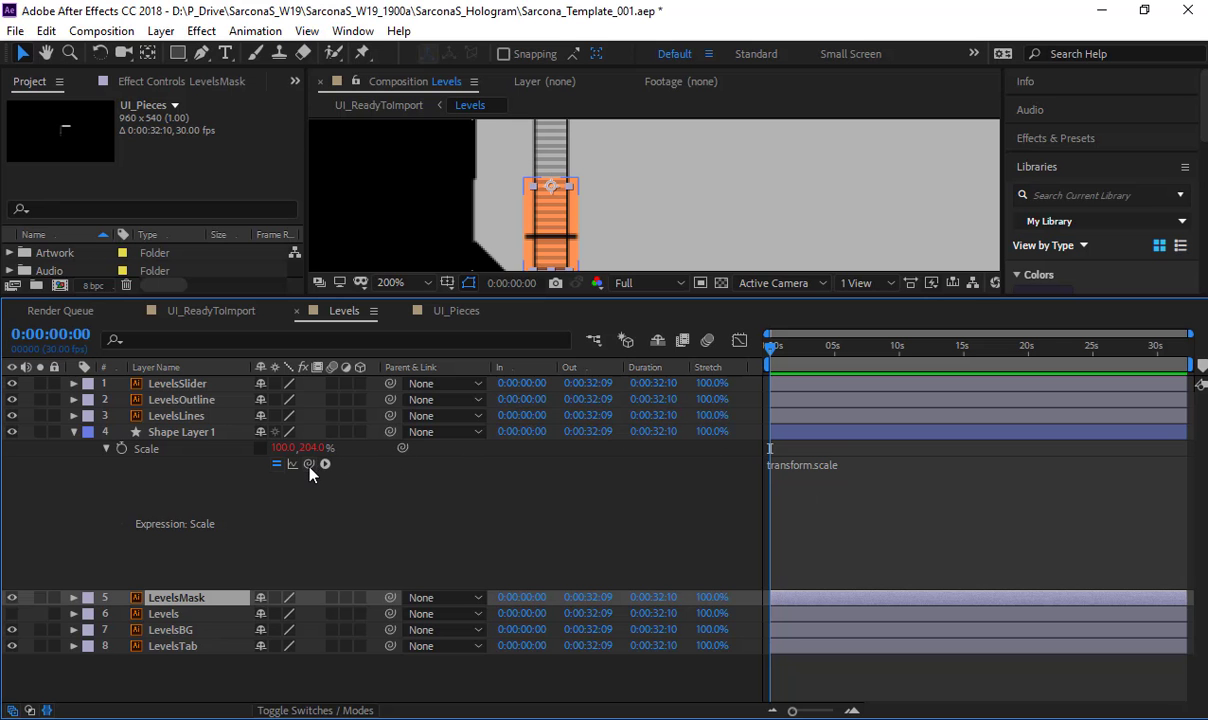
drag(324, 464, 285, 461)
drag(866, 485, 697, 446)
key(ctrl+c)
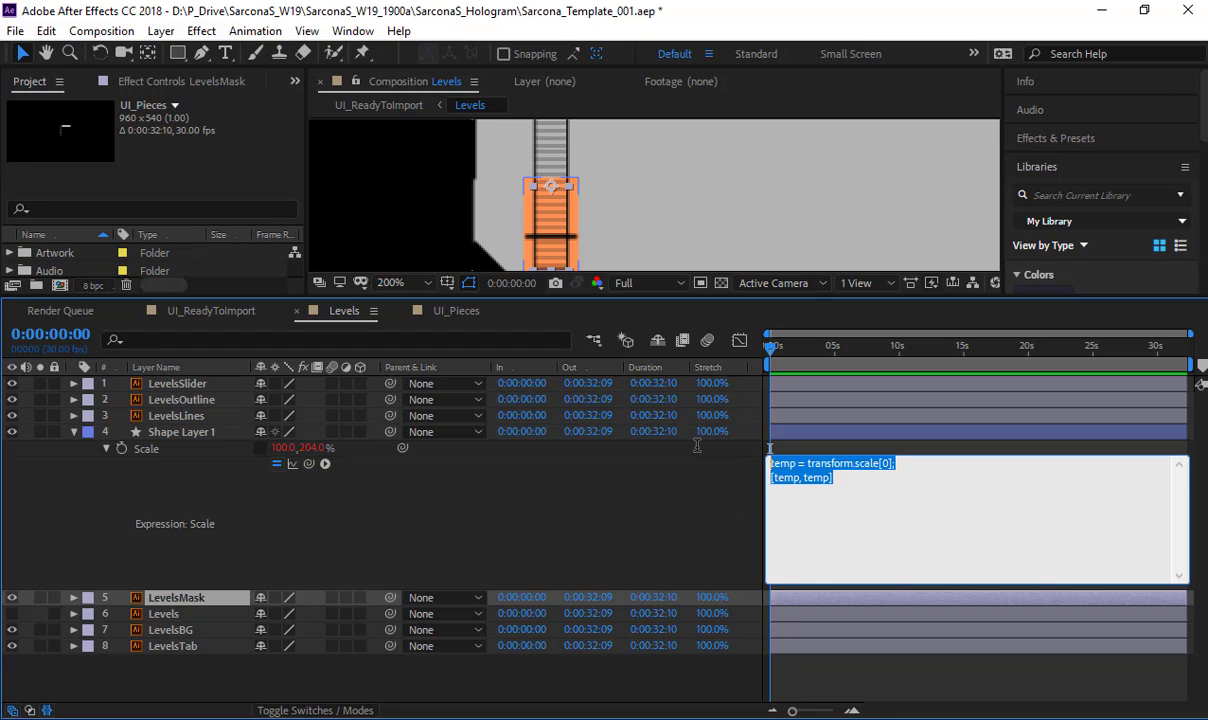
key(alt+Tab)
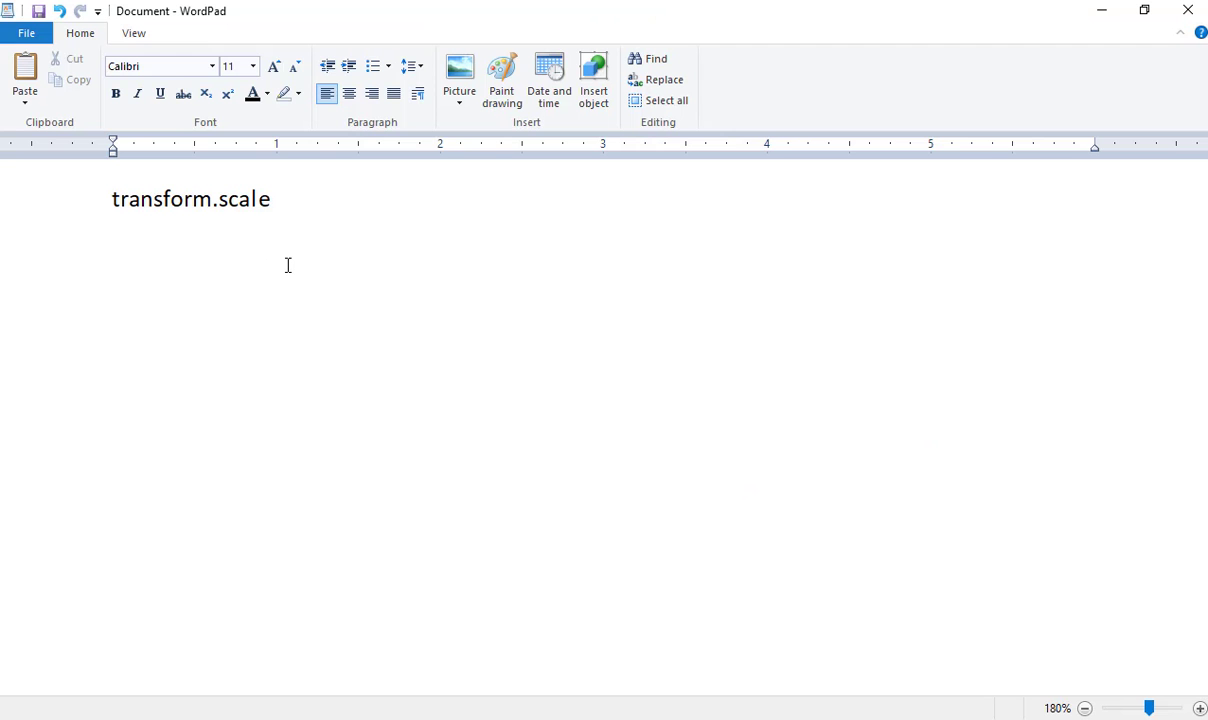
key(ctrl+v)
Step: Examine the parts of the generated code, comparing transform.scale, the temp variable and the [0] index with the layer's Scale values
drag(275, 199, 57, 192)
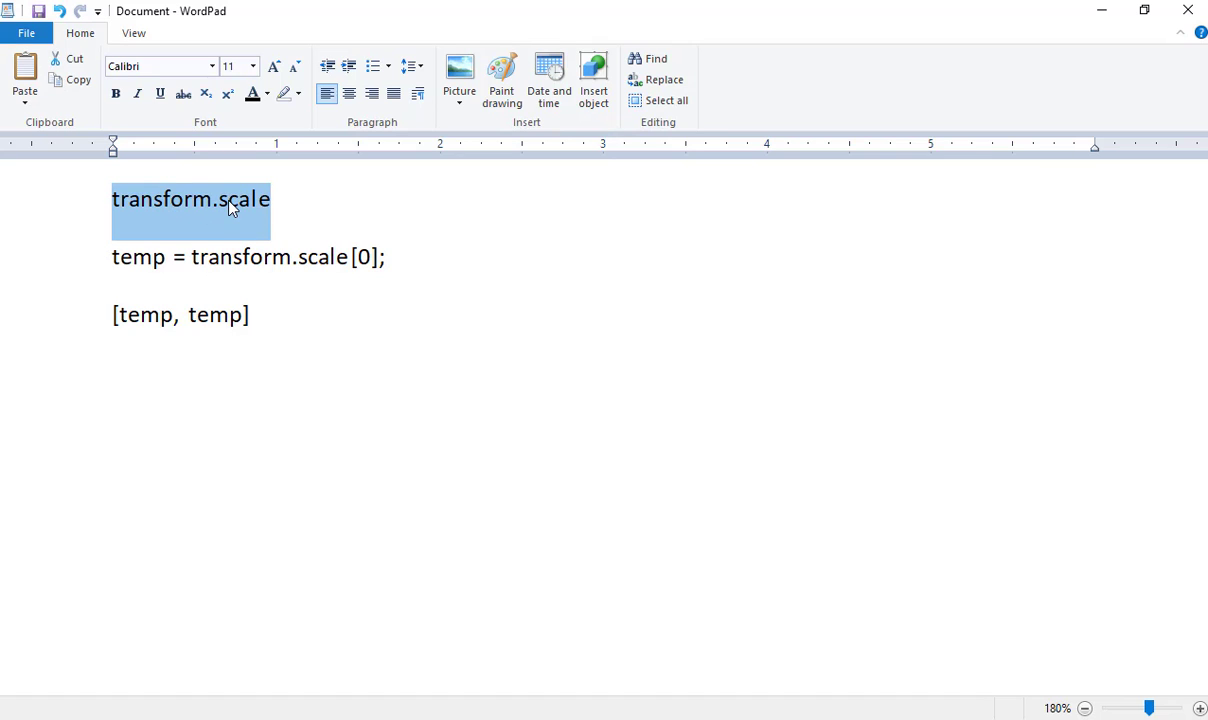
drag(256, 315, 100, 272)
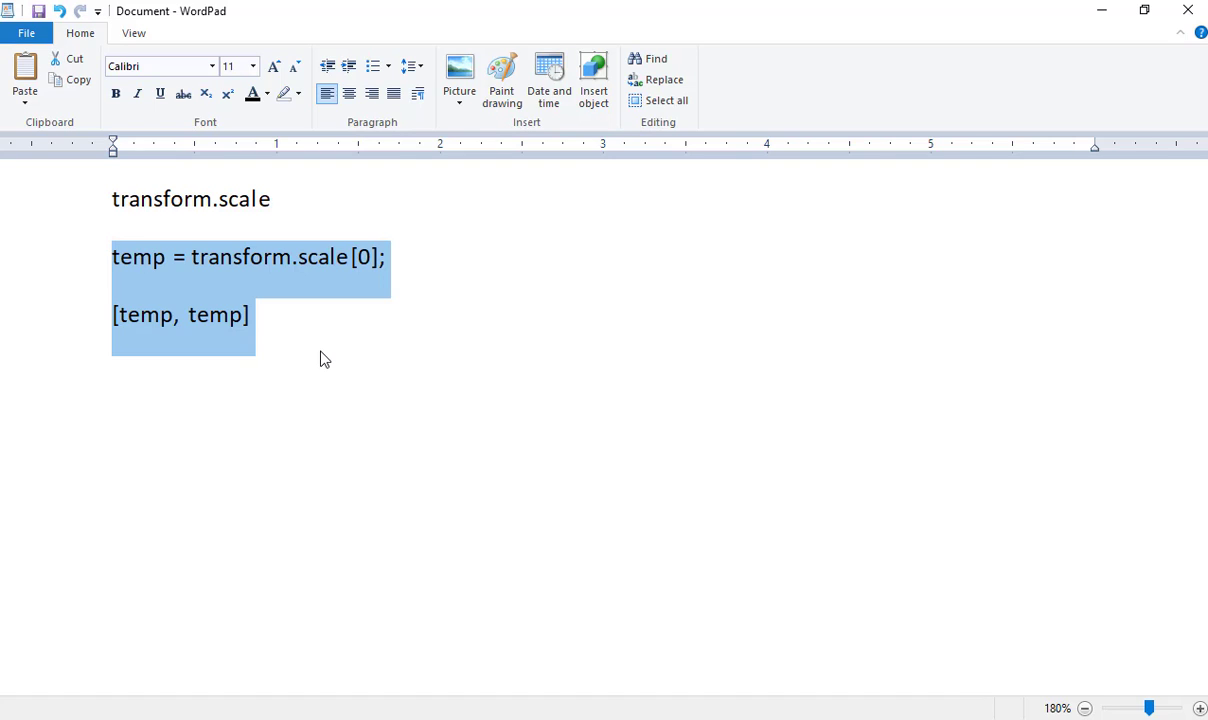
double_click(136, 252)
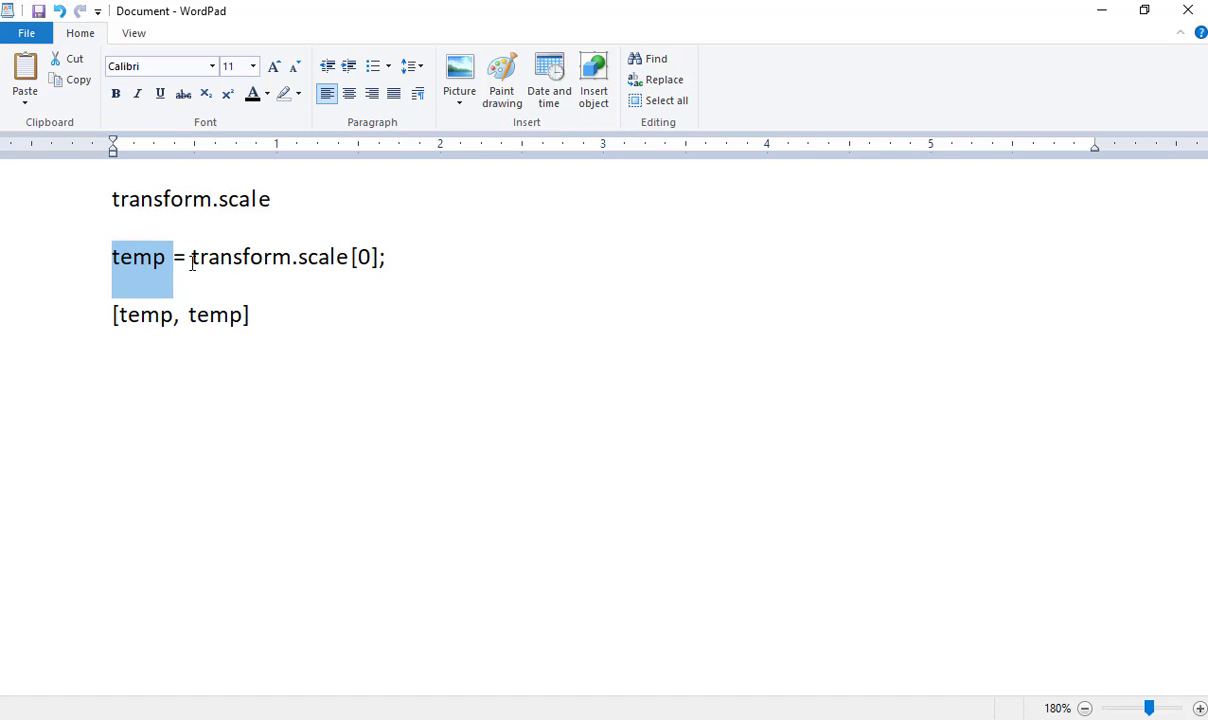
drag(191, 256, 334, 260)
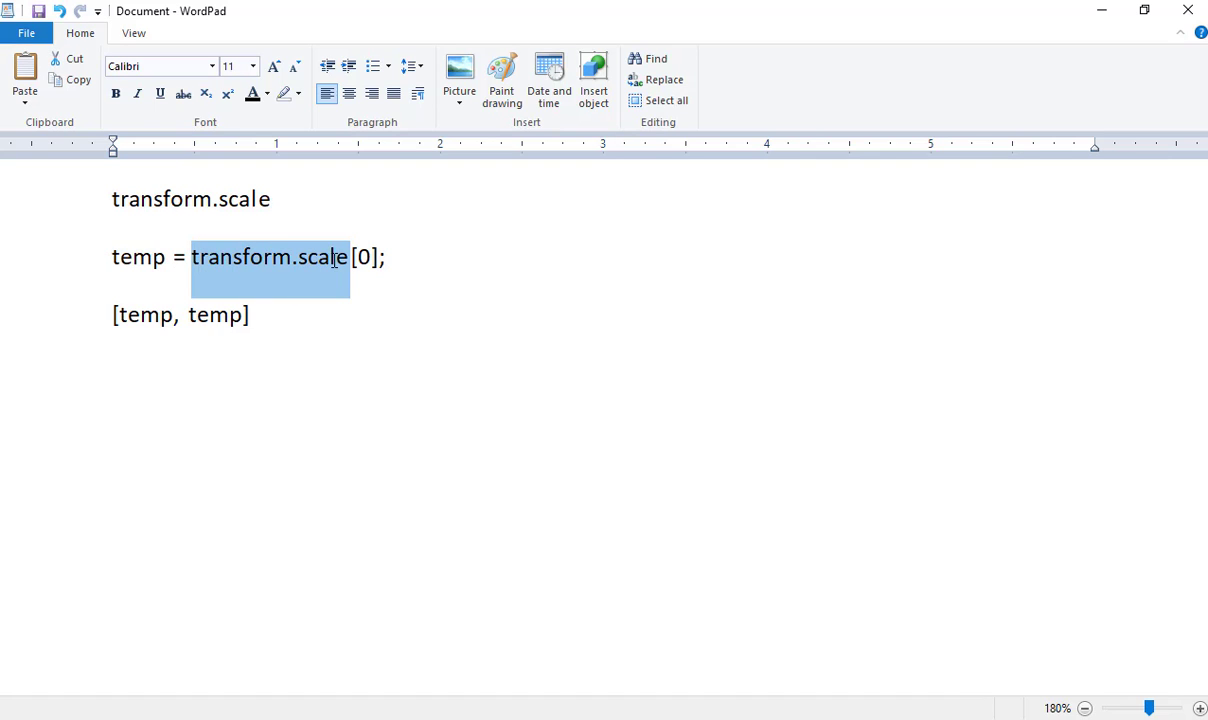
drag(382, 257, 353, 257)
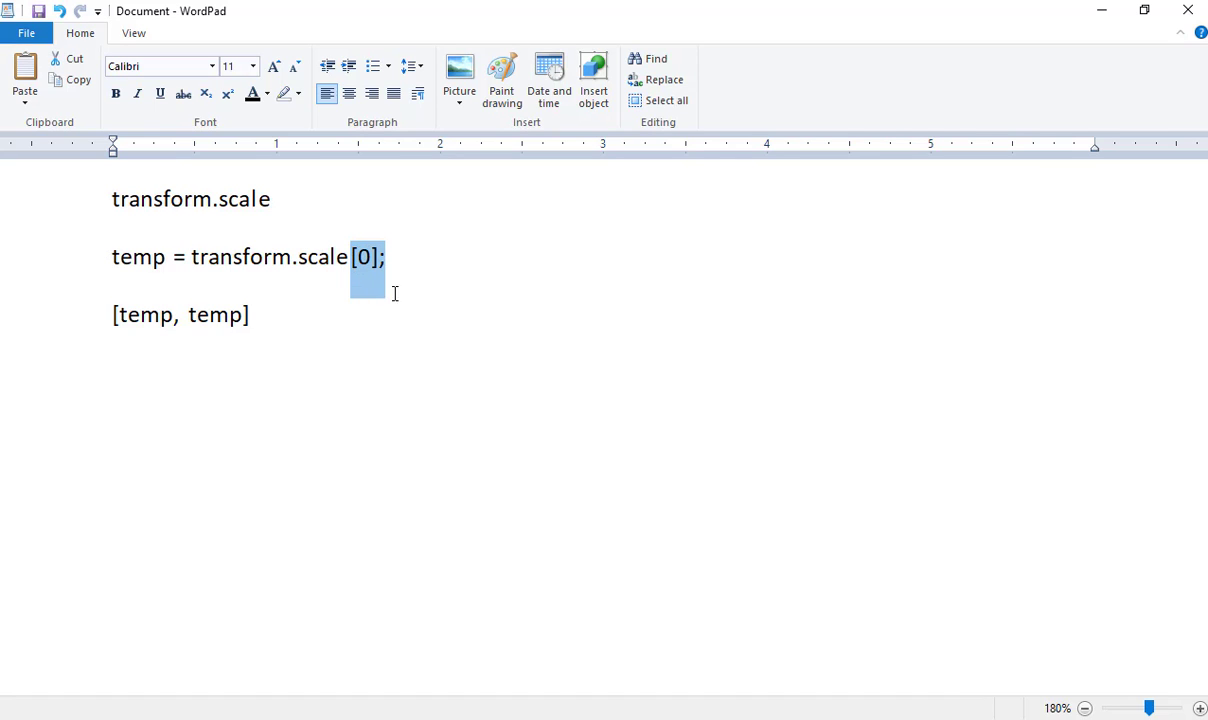
click(289, 204)
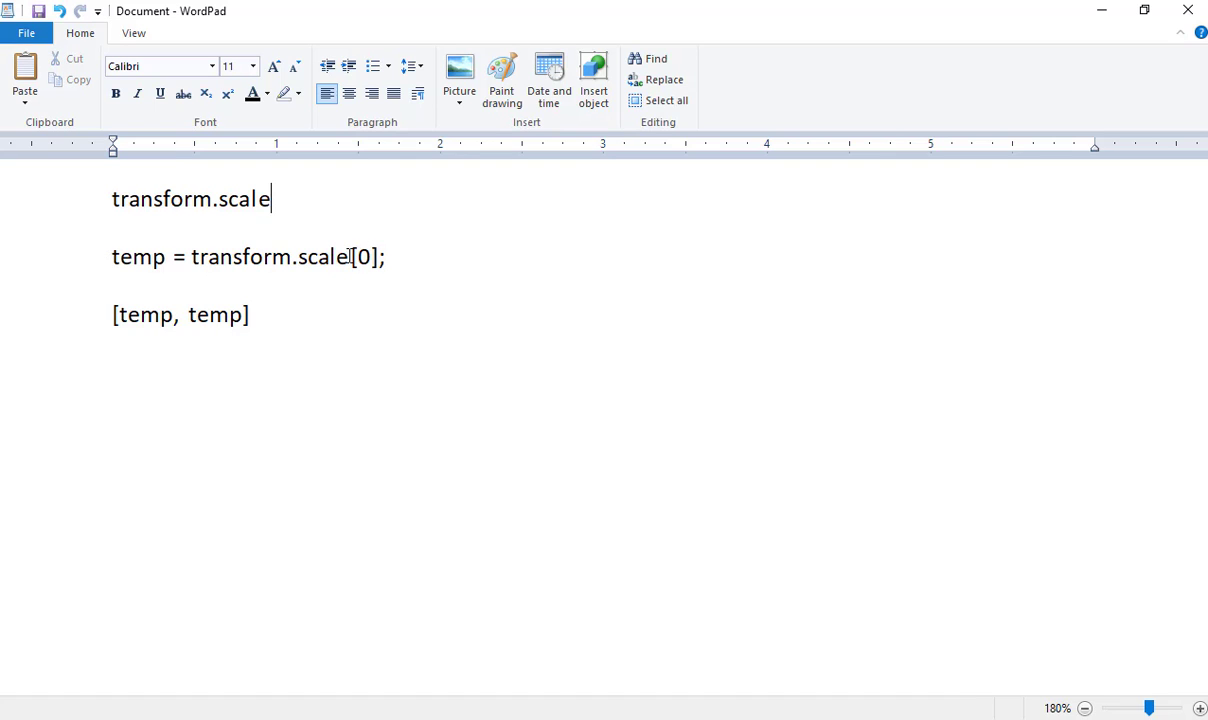
drag(353, 257, 386, 258)
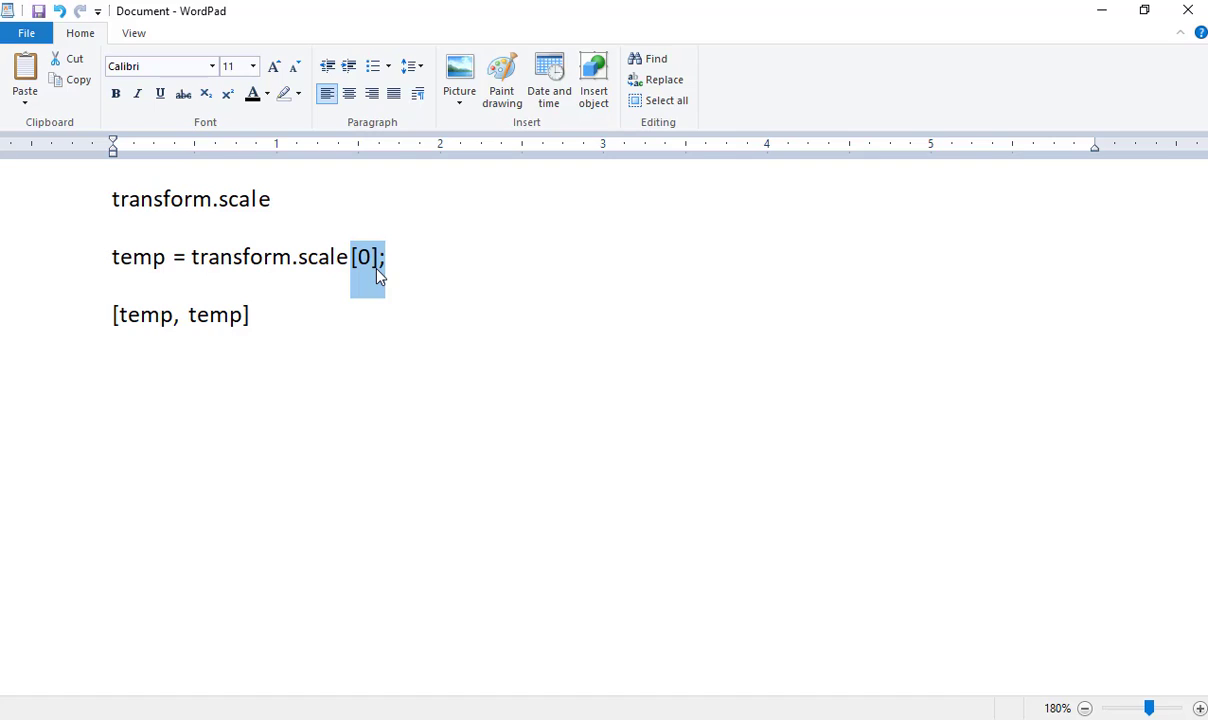
drag(298, 199, 118, 205)
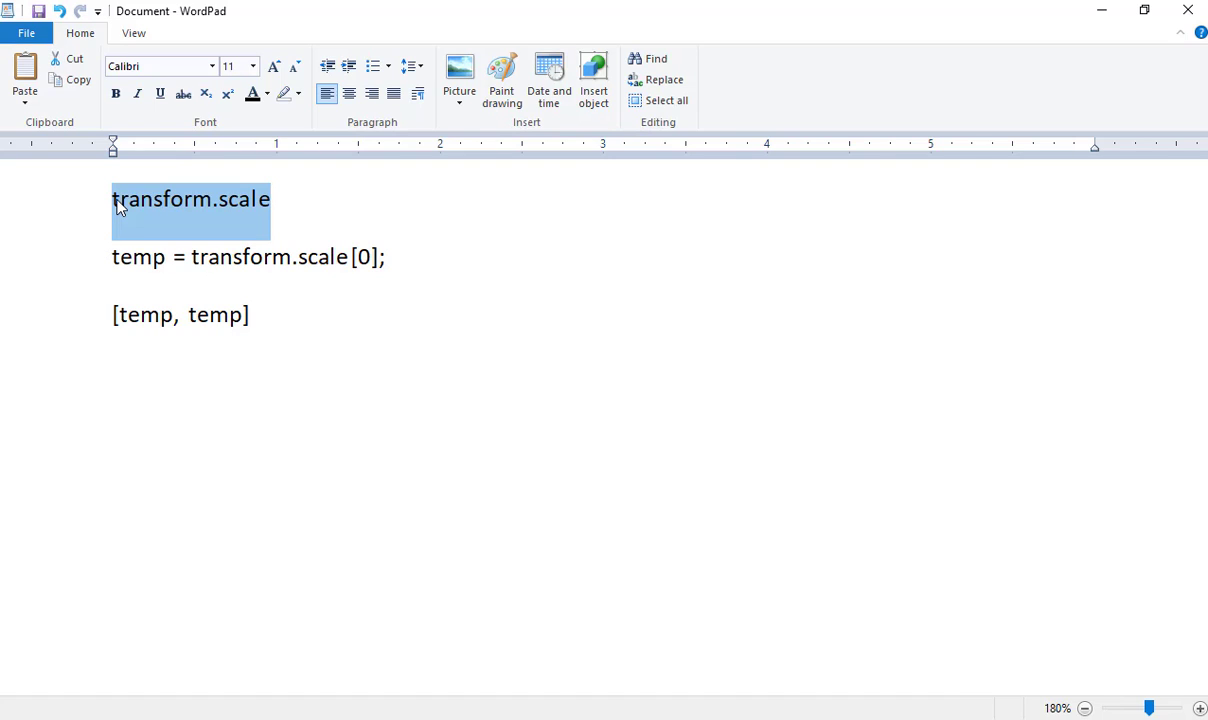
drag(340, 257, 372, 258)
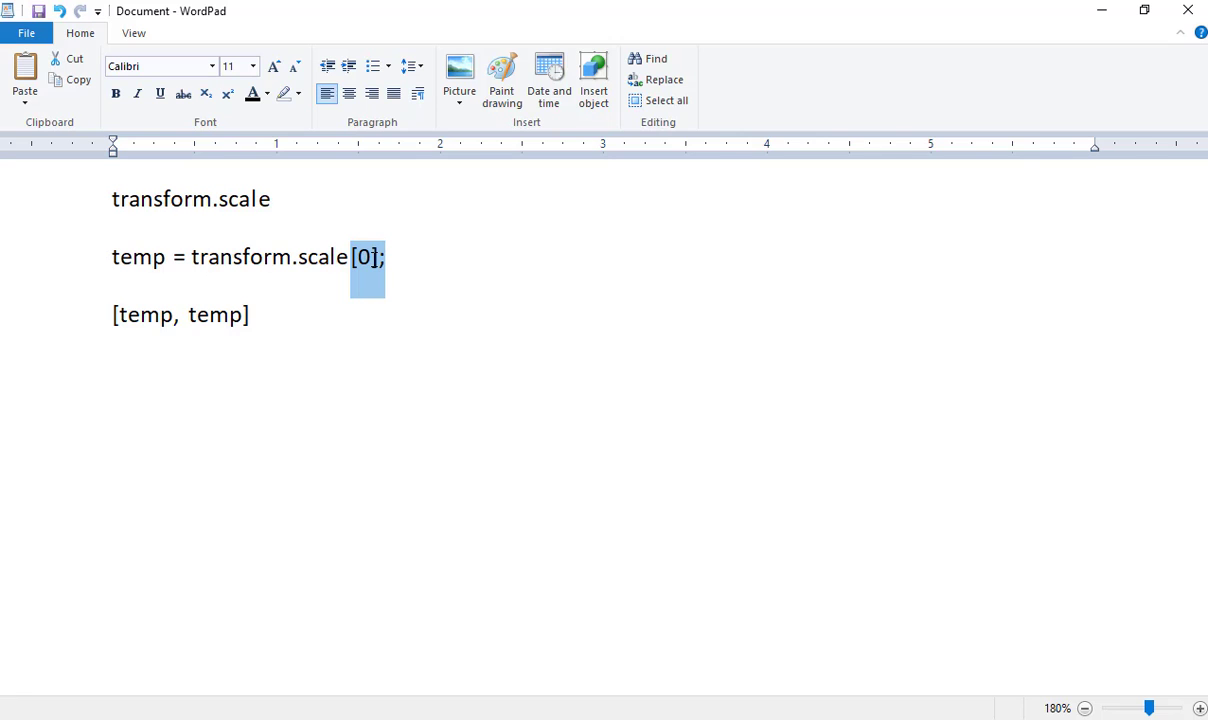
key(alt+Tab)
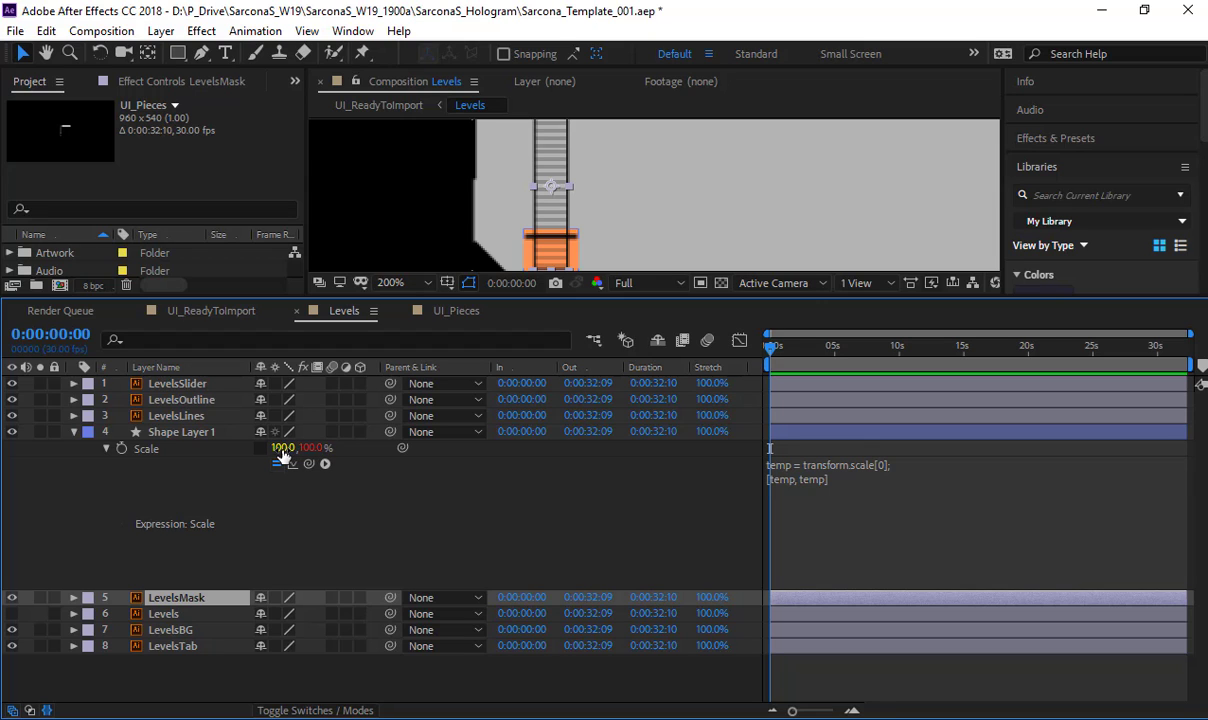
key(alt+Tab)
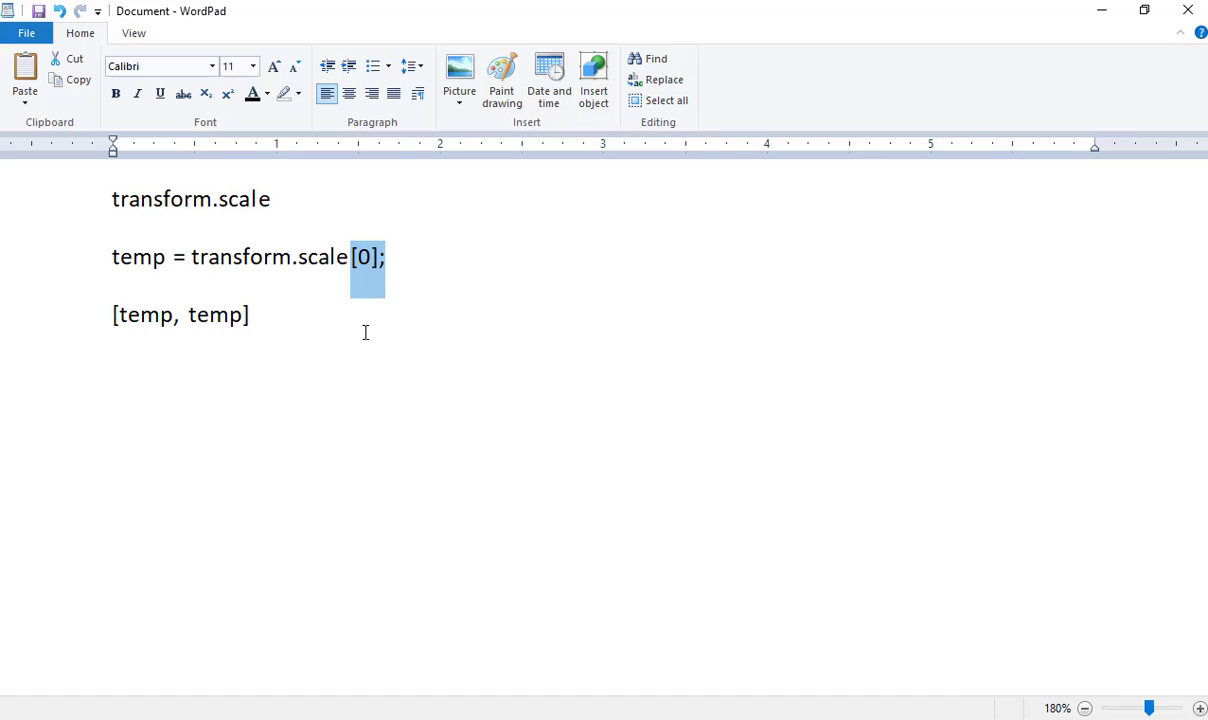
Step: Try 1 and 2 as the index after transform.scale in the assignment line, restoring it to 0
click(355, 257)
key(shift+Right)
text(1)
key(BackSpace)
text(2)
key(BackSpace)
text(0)
Step: Rename the variable that stores transform.scale[0] to valX in the assignment line
double_click(143, 258)
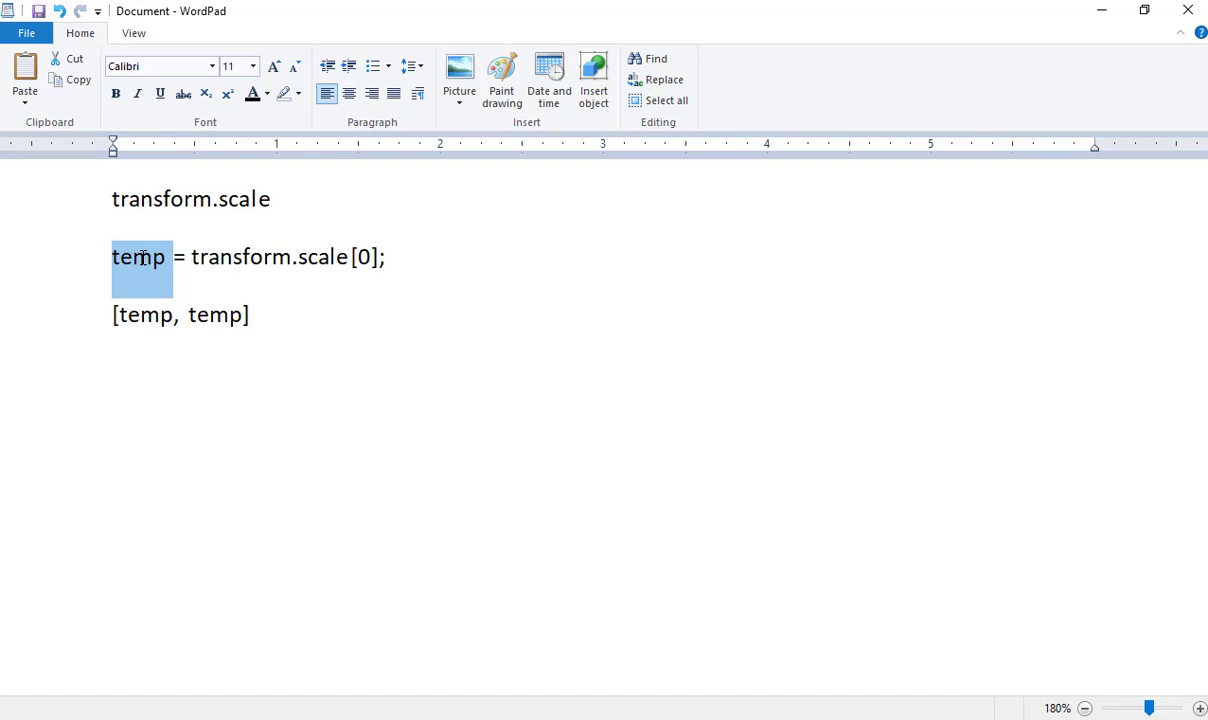
text(time)
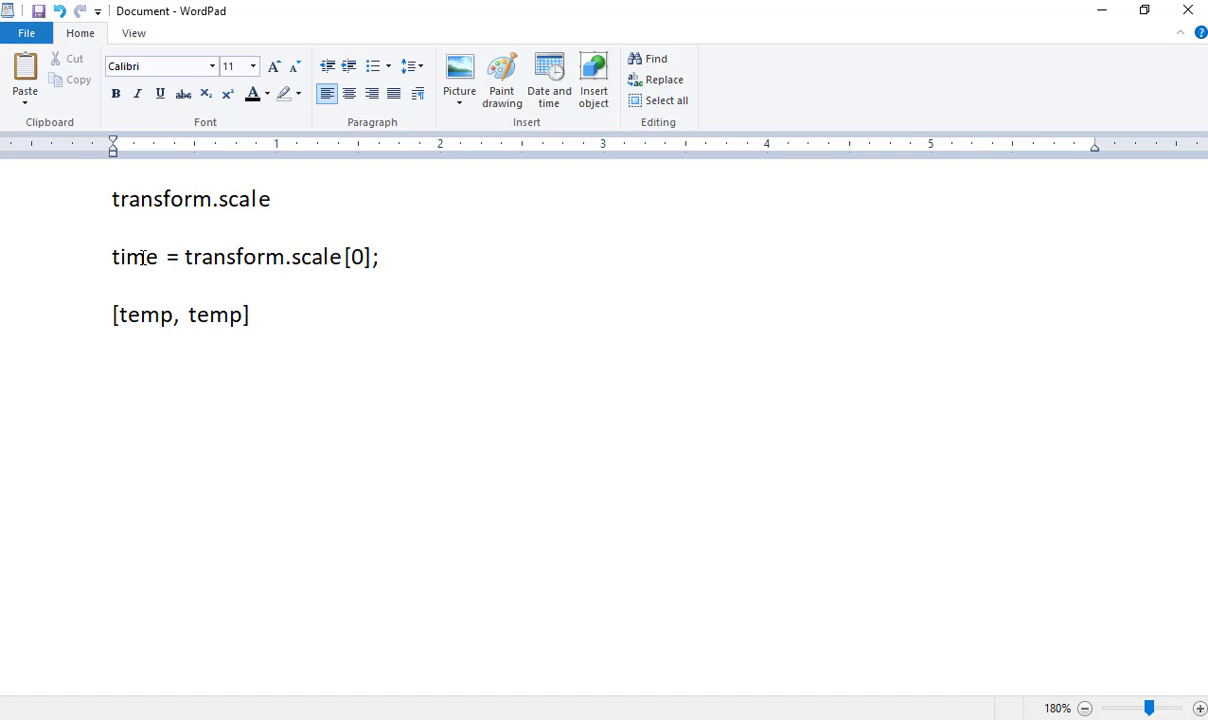
double_click(143, 257)
text(valX)
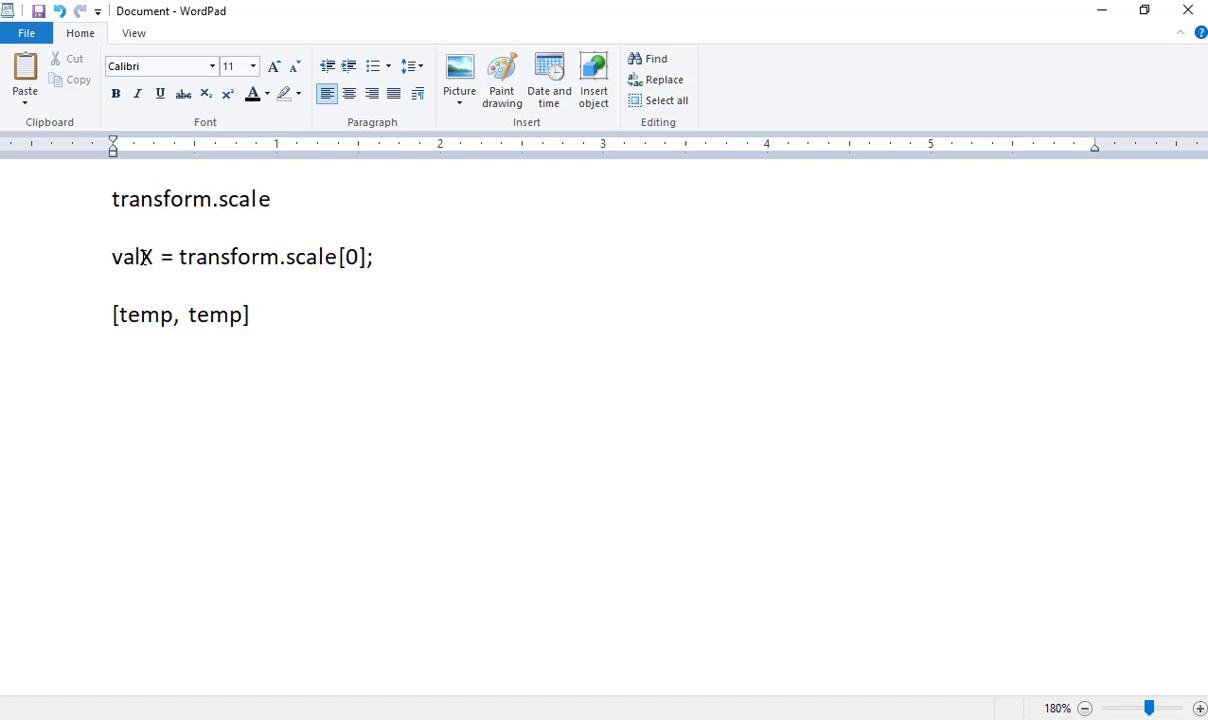
Step: Add the line valY = transform.scale[1]; directly below the valX assignment
key(Return)
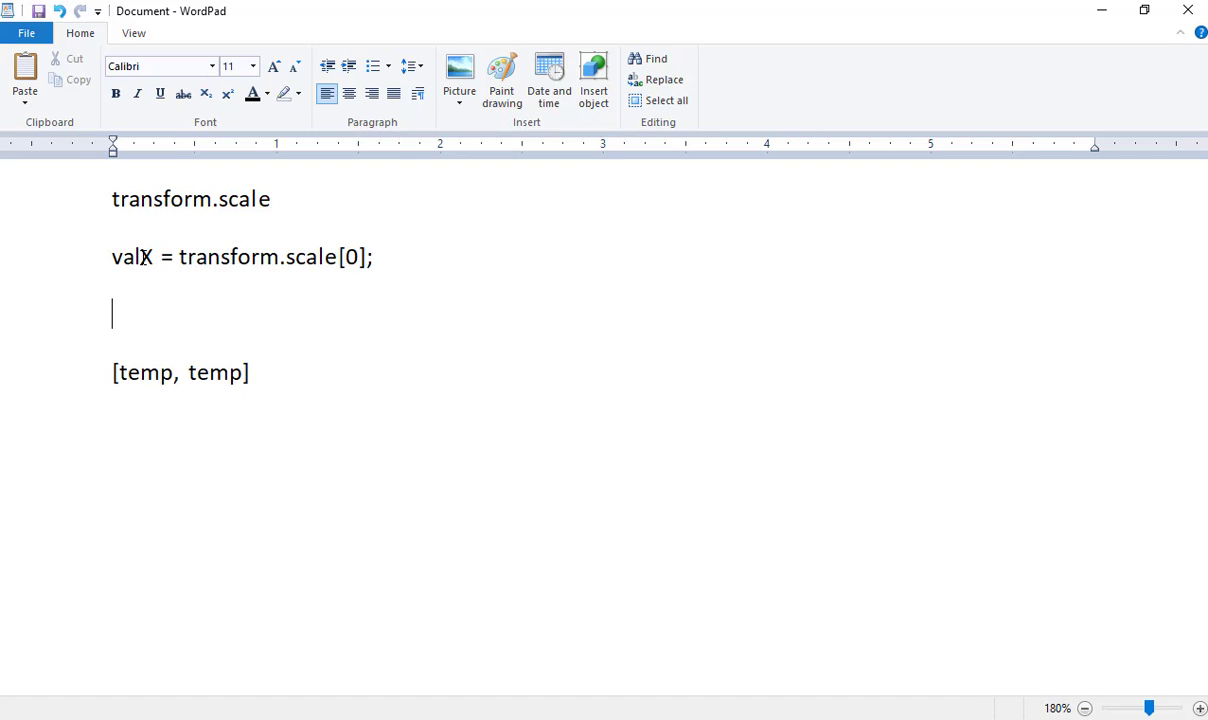
text(v)
key(BackSpace)
key(BackSpace)
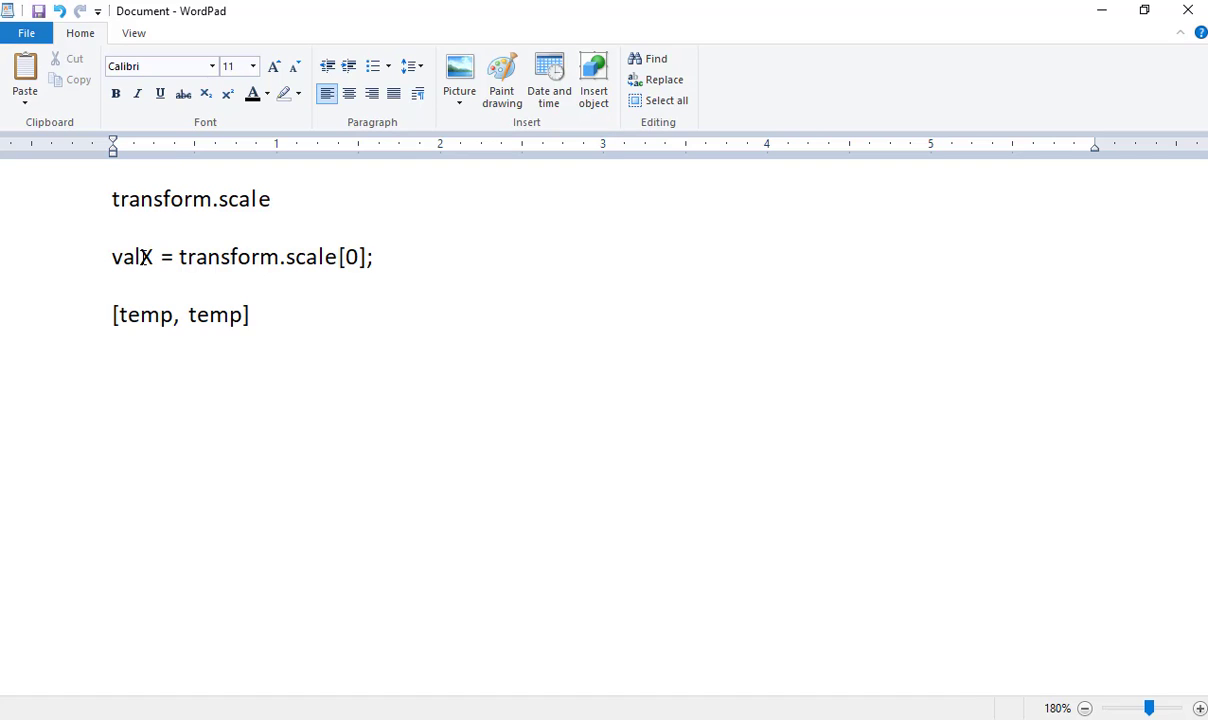
key(Return)
text(valY =)
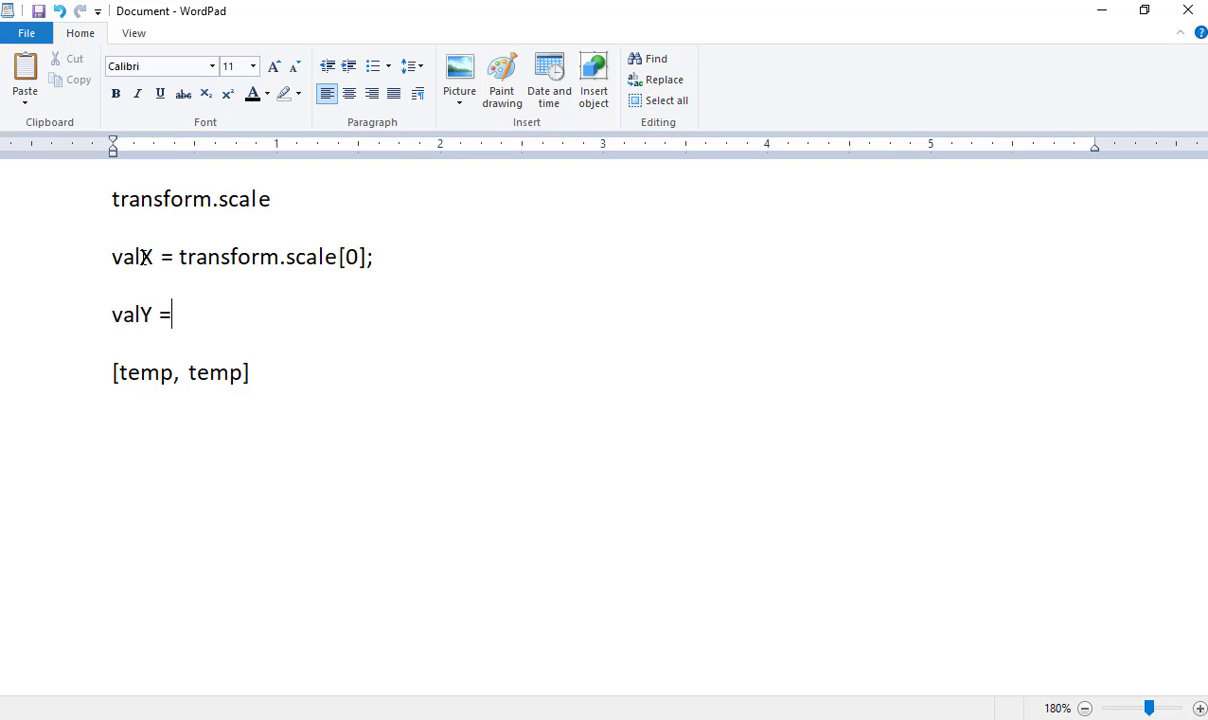
text( transform.s)
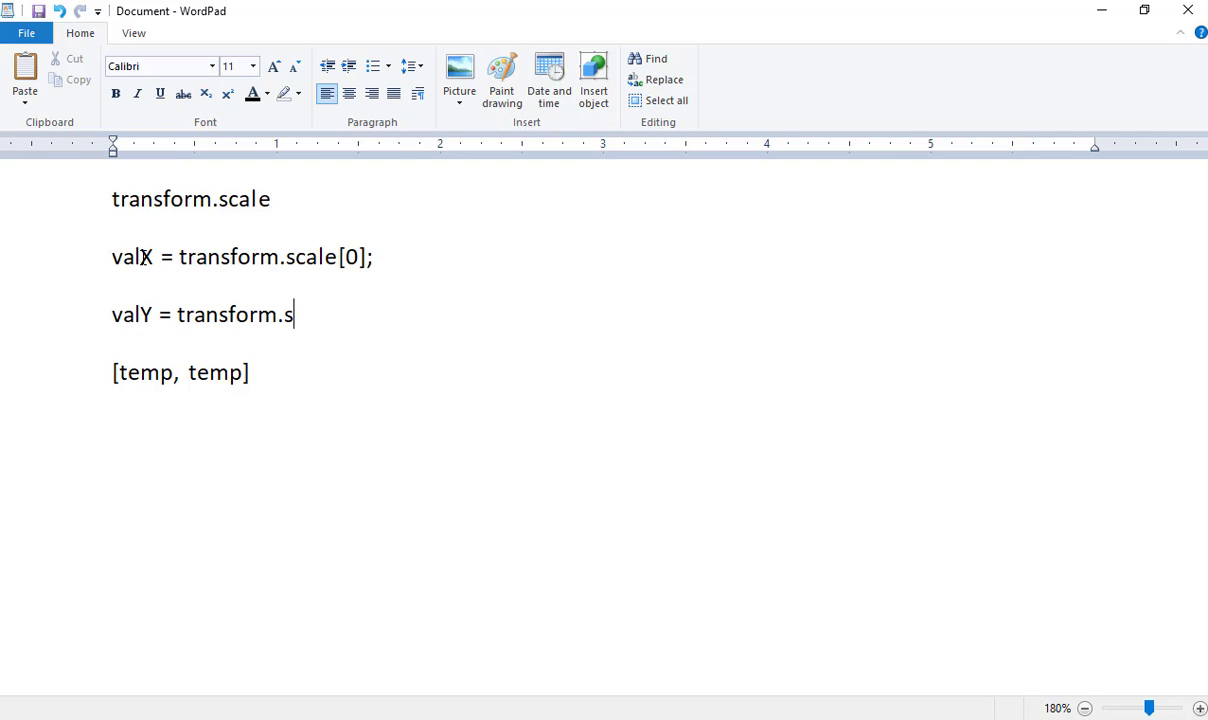
text(cale[1];)
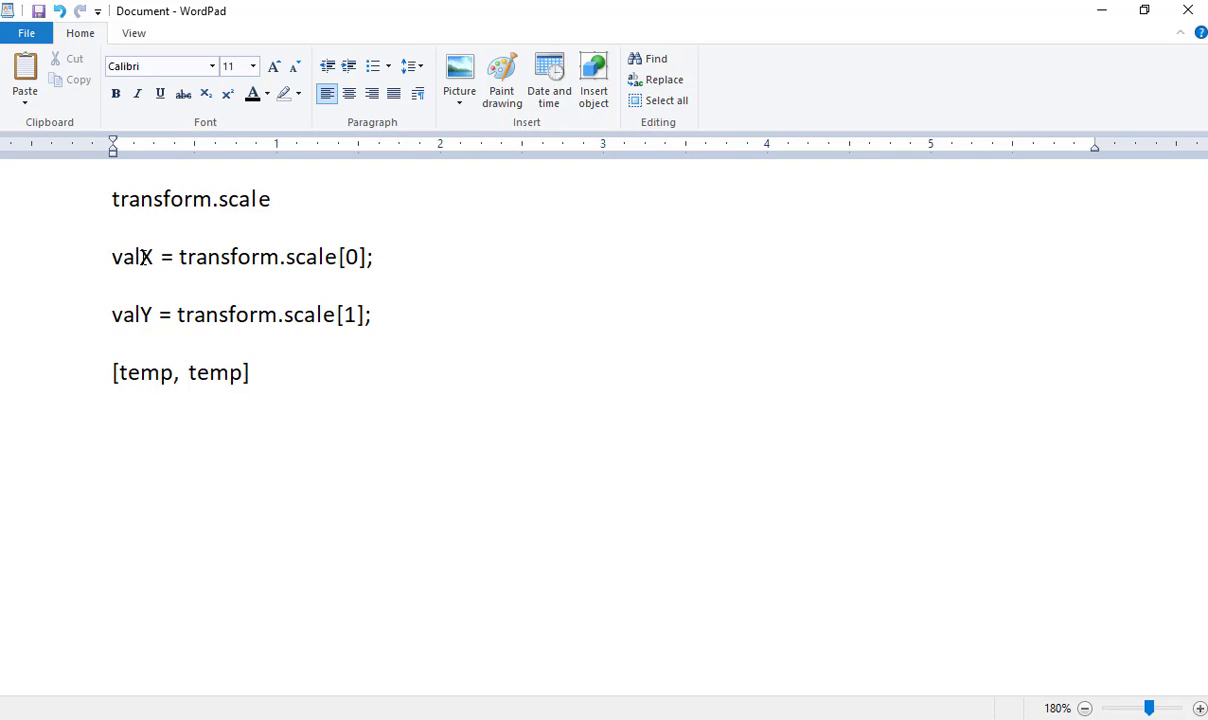
Step: End the bracketed [temp, temp] line with a semicolon
key(Up)
key(shift+Left)
key(Down)
key(shift+Right)
key(Down)
text(;)
Step: Replace the two temp placeholders in the bracketed line with valX and valY, giving [valX, valY];
drag(111, 256, 390, 257)
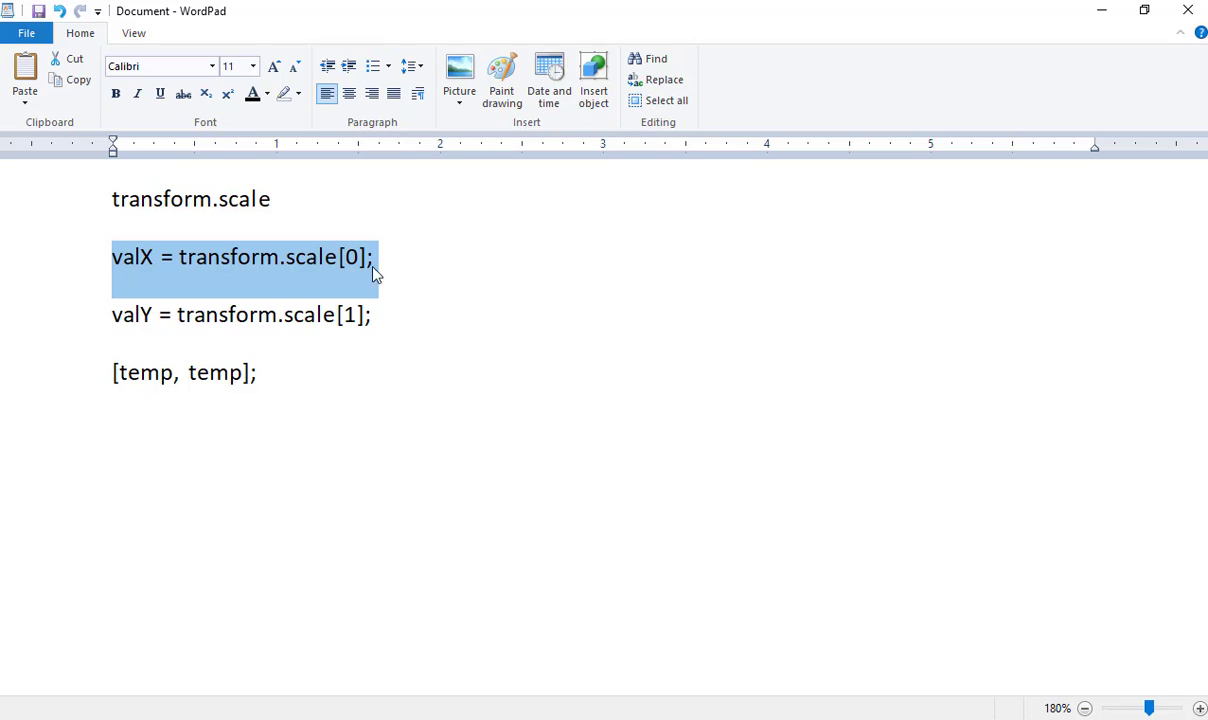
drag(112, 314, 361, 336)
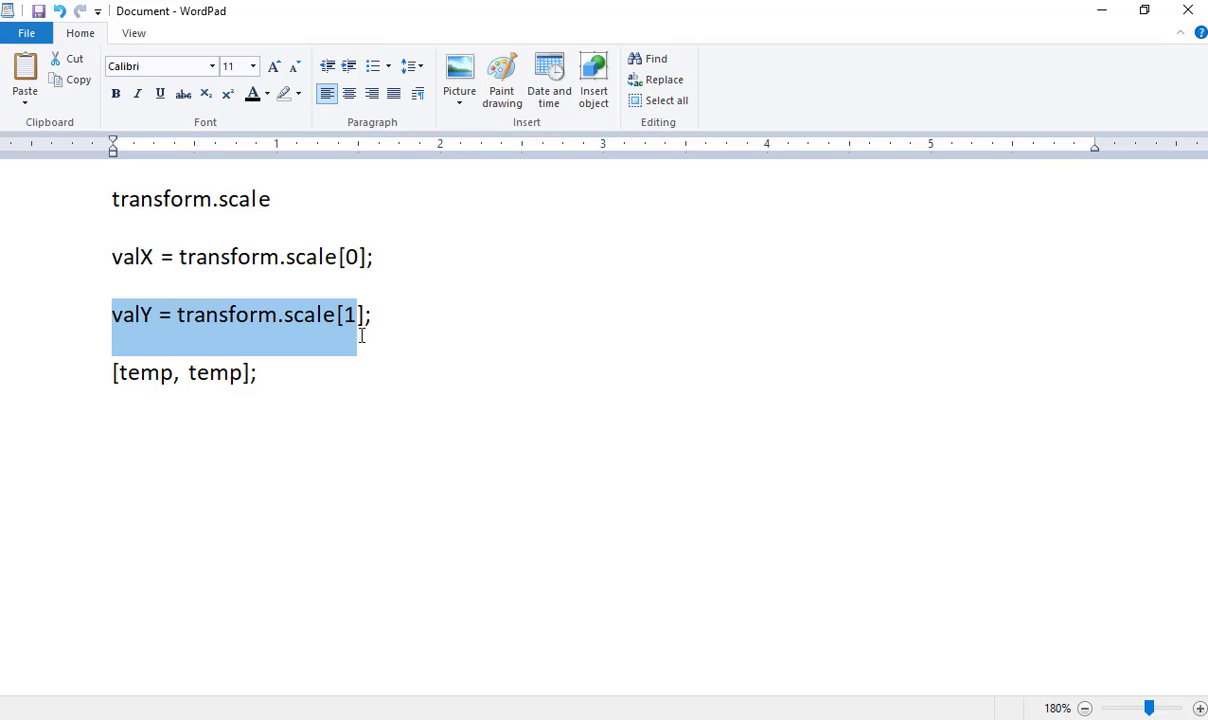
double_click(144, 375)
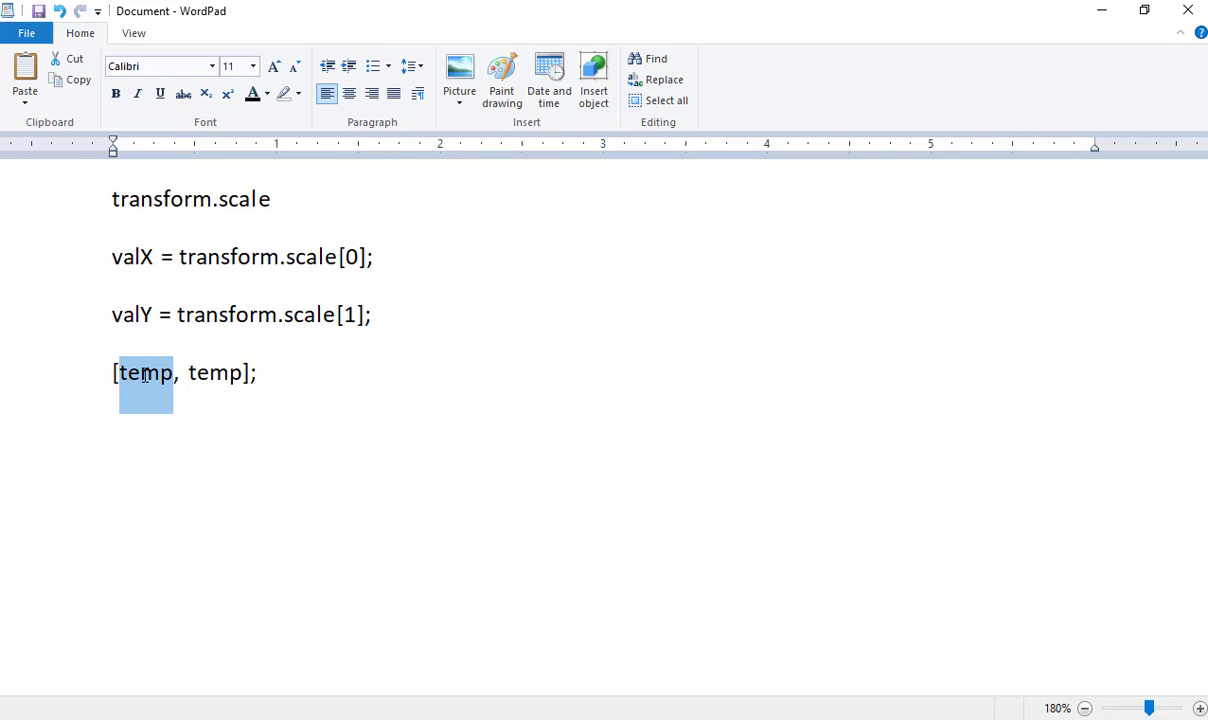
text(valX)
key(Right)
key(shift+Right)
key(shift+Right)
key(shift+Right)
key(shift+Right)
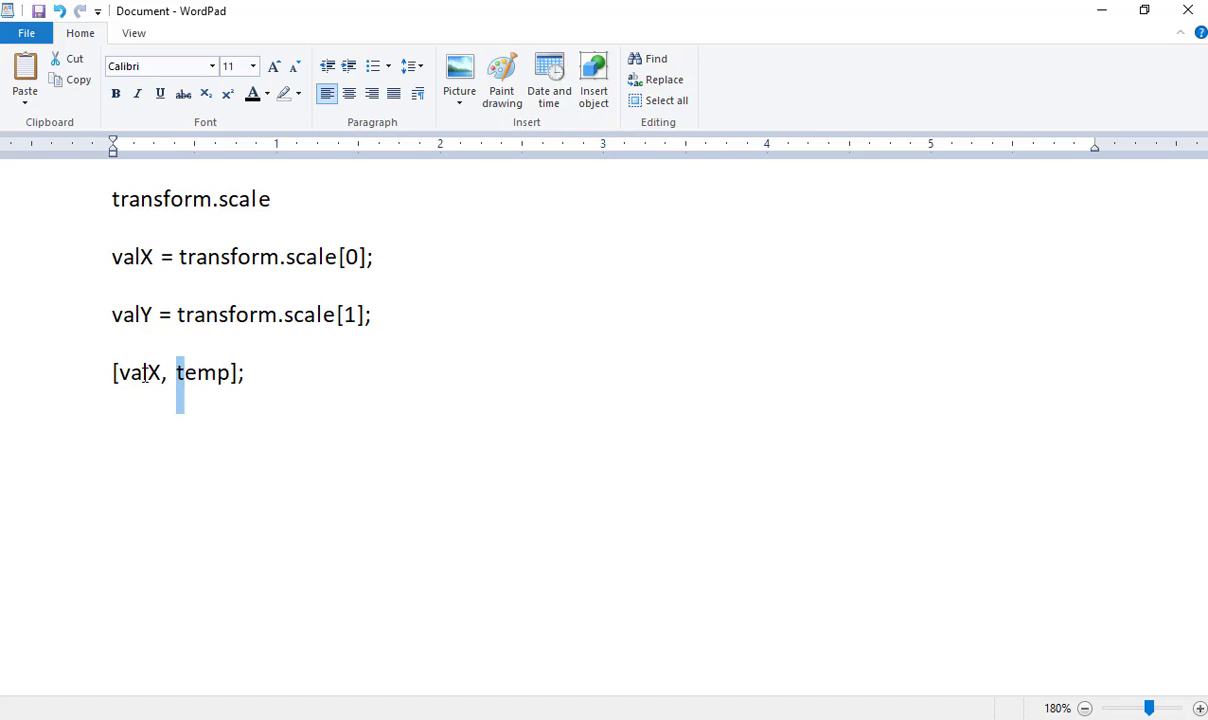
text(valY)
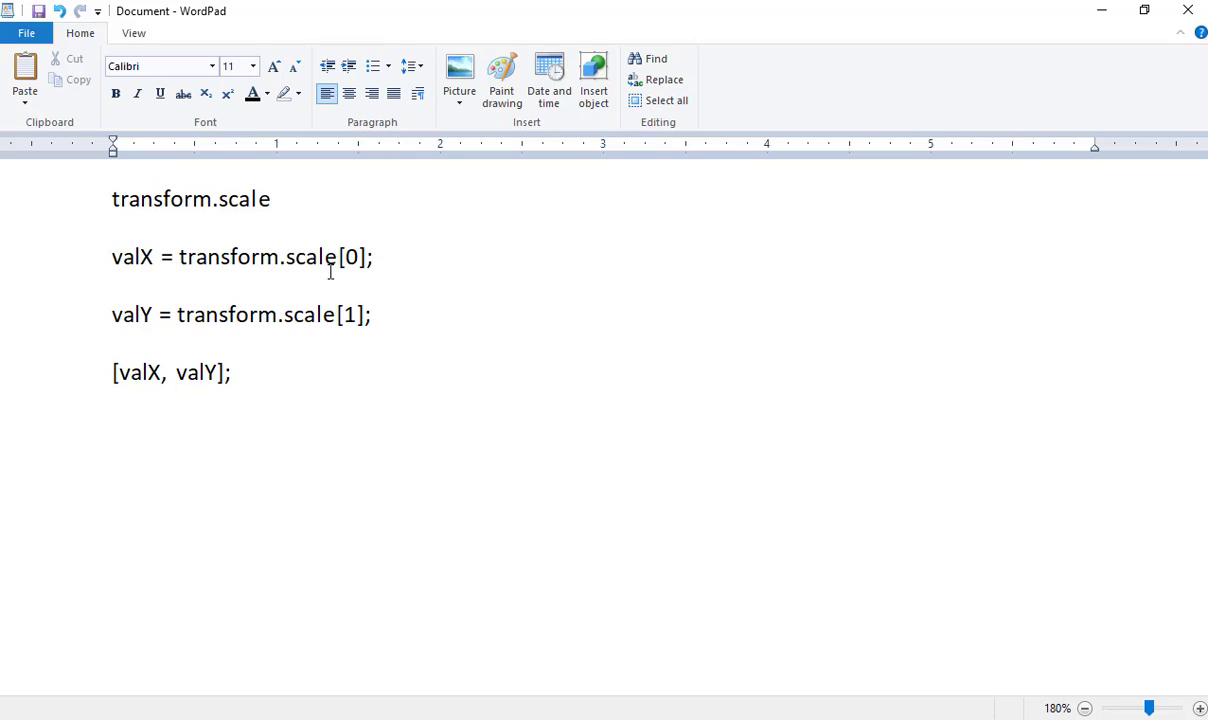
Step: Copy the valX, valY and [valX, valY]; lines into After Effects as Shape Layer 1's Scale expression, replacing the existing code
drag(251, 375, 111, 252)
key(ctrl+c)
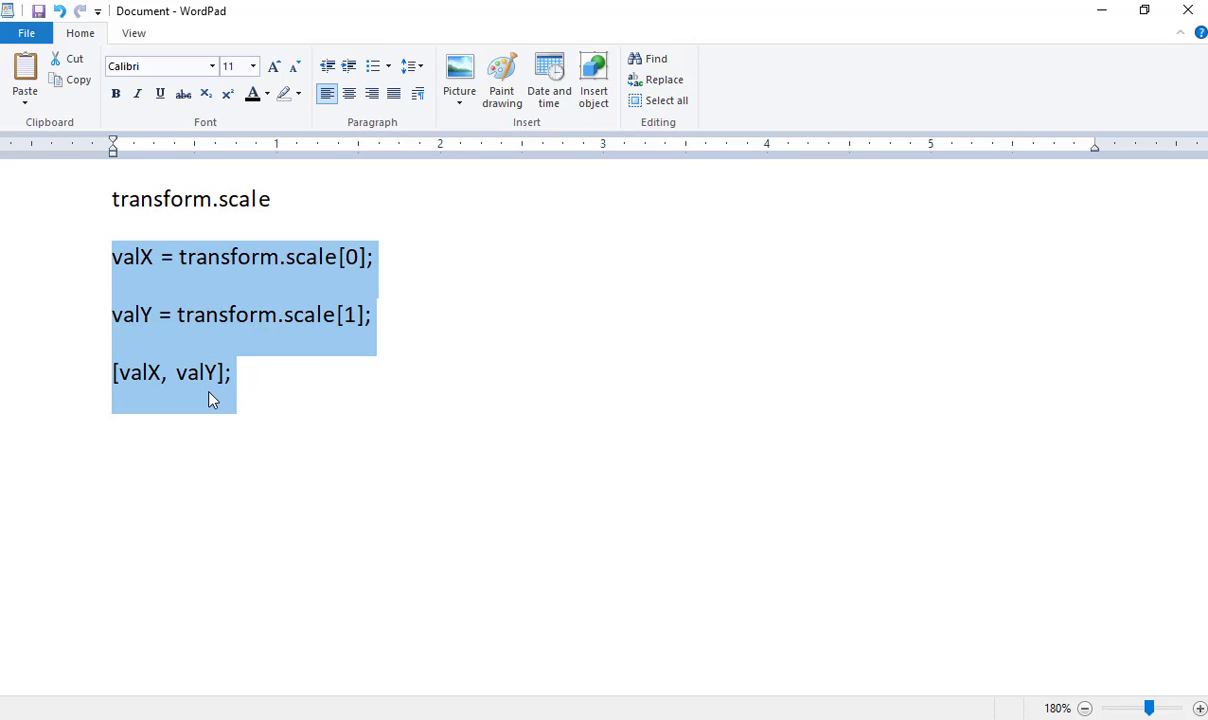
key(alt+Tab)
click(800, 494)
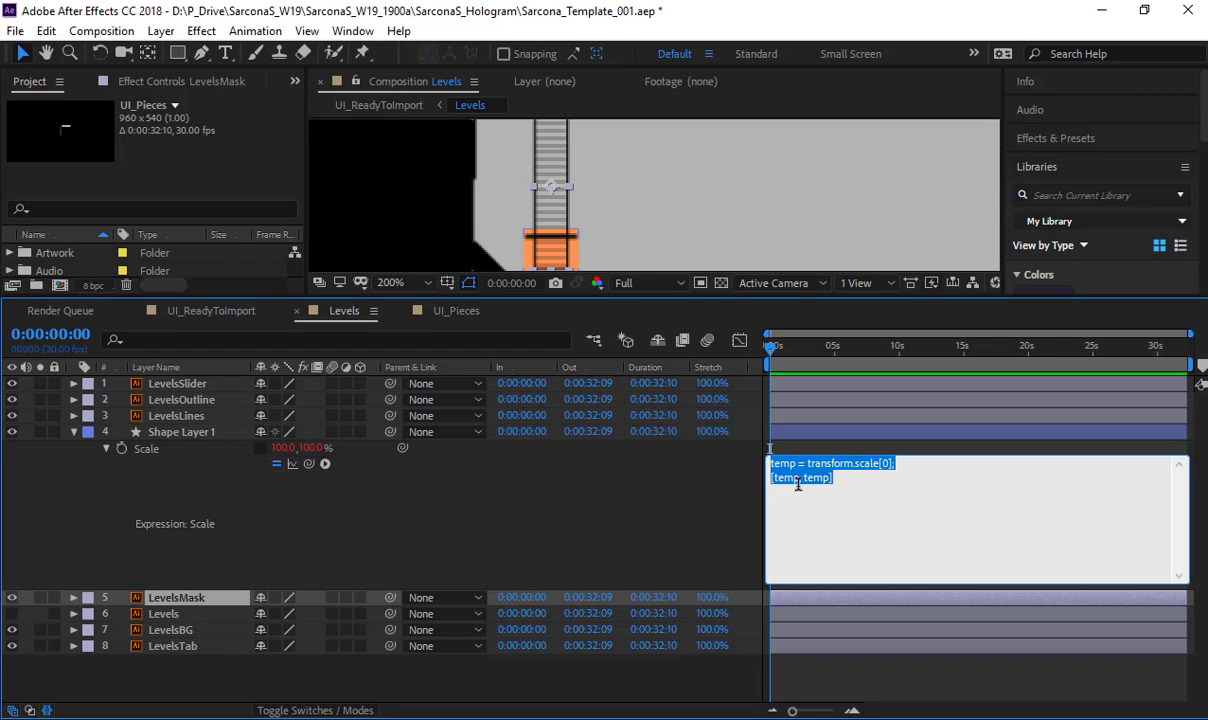
key(ctrl+v)
click(686, 495)
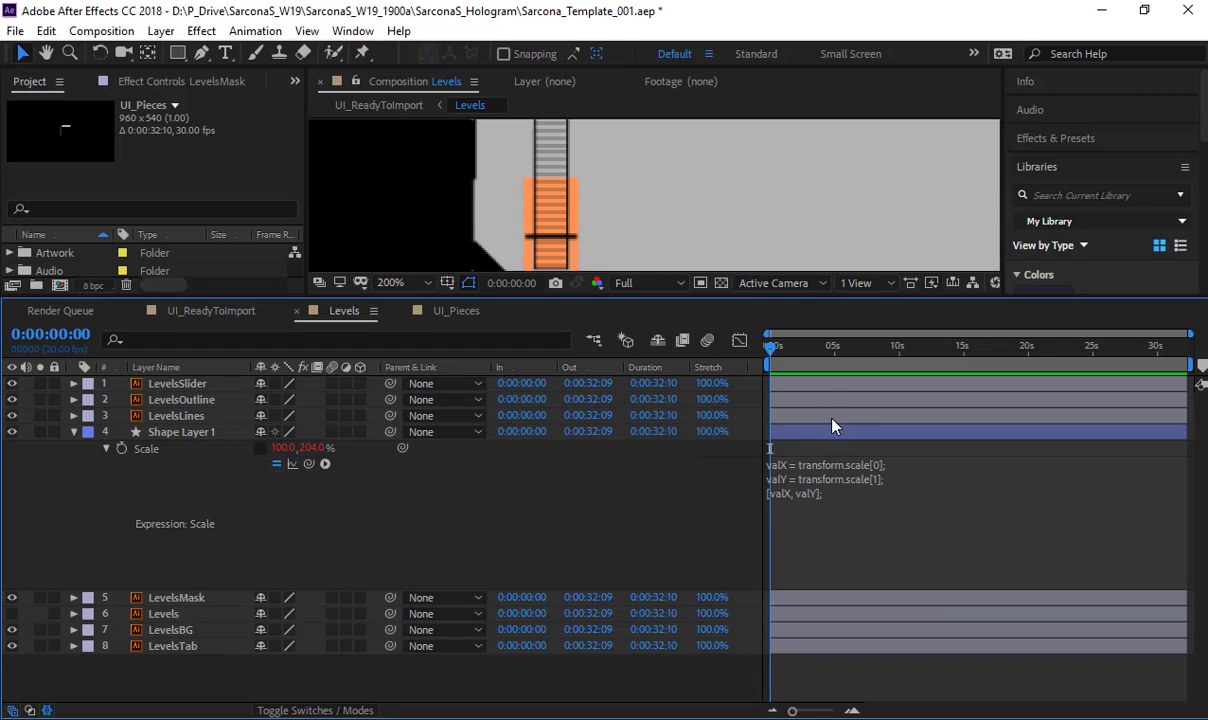
Step: Scrub through the Levels timeline, return to its start, and set Shape Layer 1's vertical scale to 212%
drag(769, 346, 886, 347)
drag(947, 377, 723, 402)
drag(310, 448, 369, 451)
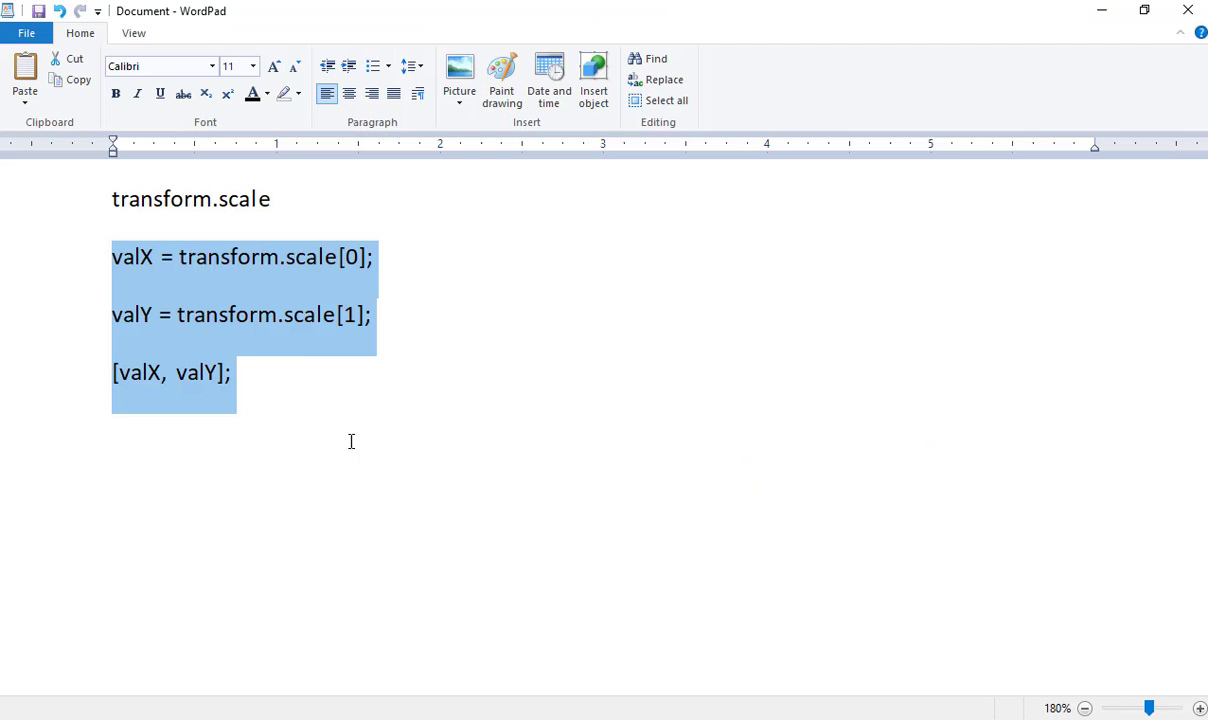
Step: Switch to WordPad and select transform.scale[1]; in the valY line
click(363, 332)
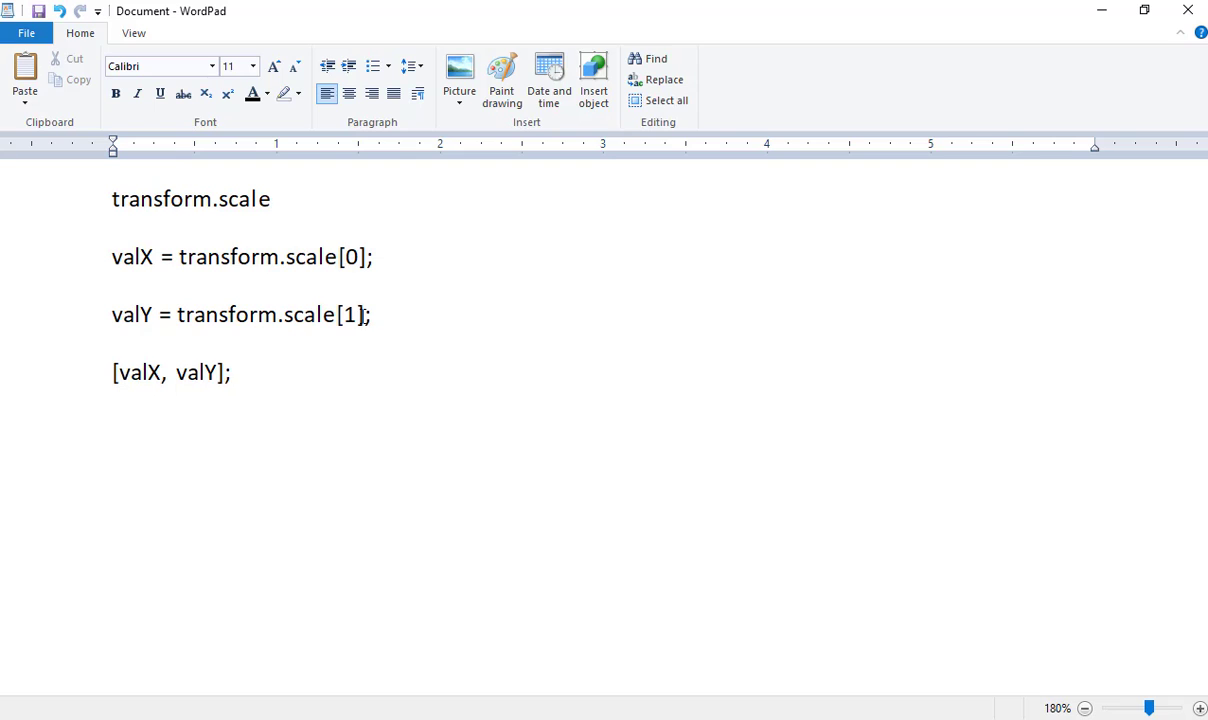
drag(372, 316, 224, 332)
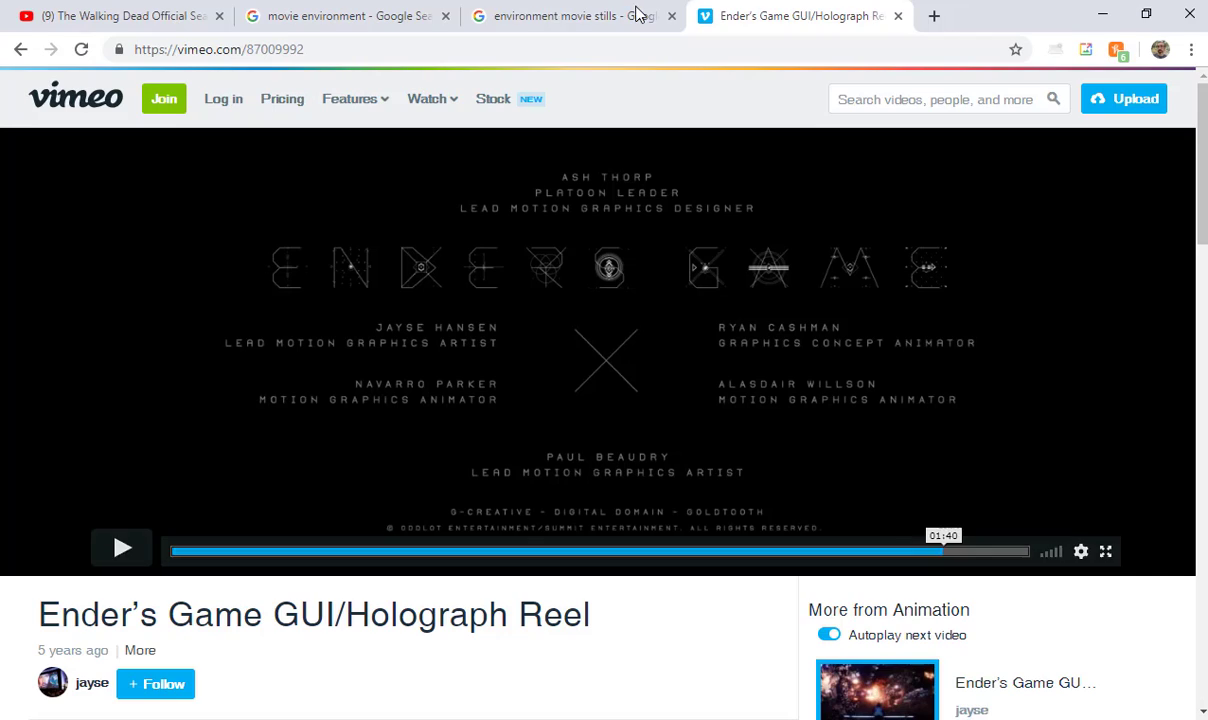
Step: Switch to the browser, search Google for "after effects expressions" in a new tab, and open Adobe's expression basics article
click(933, 16)
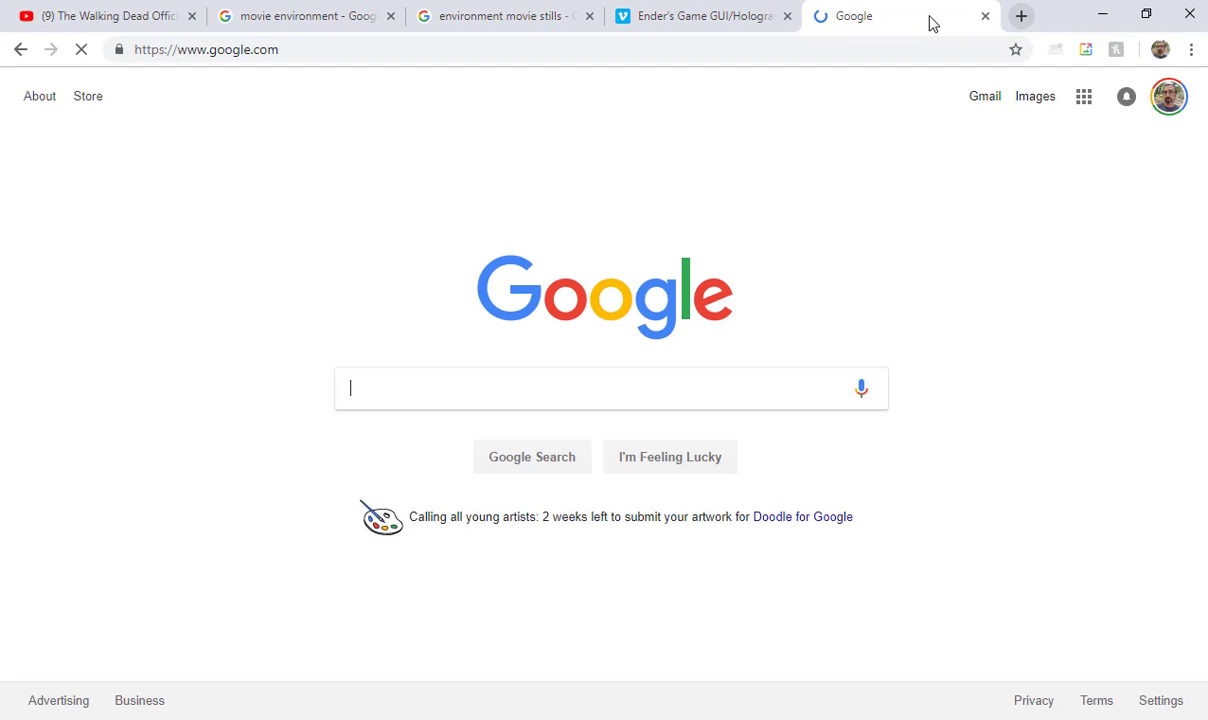
text(after effecs)
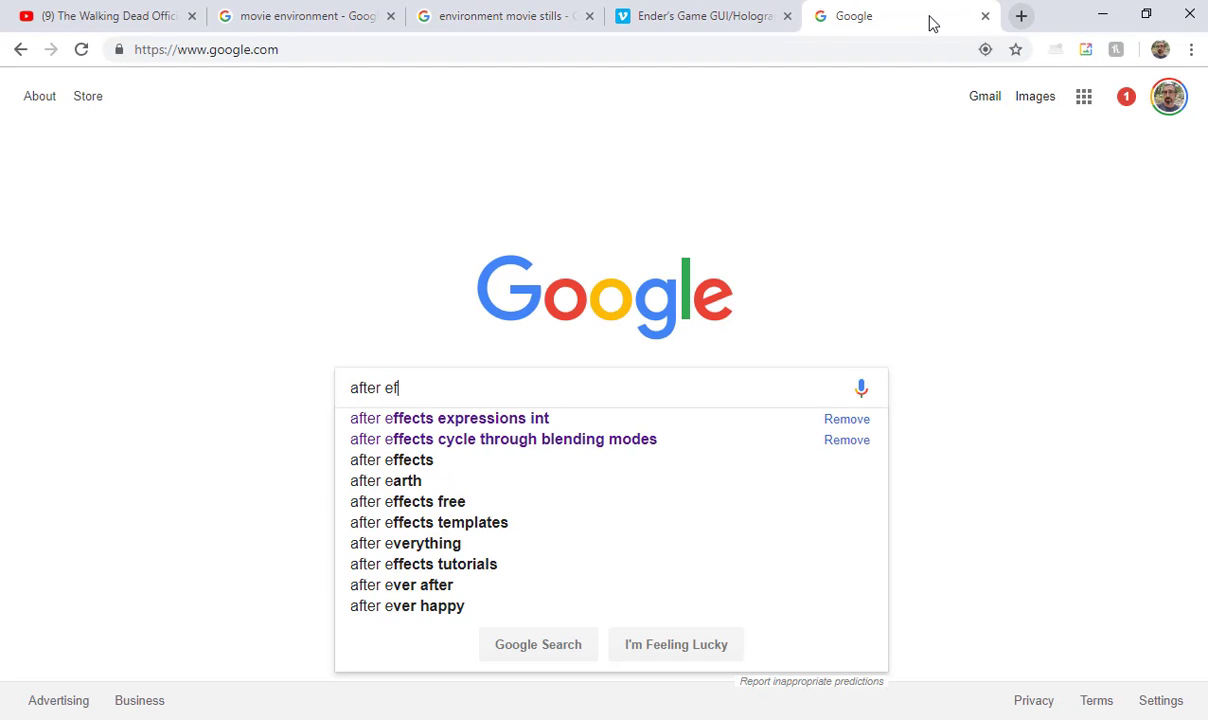
key(BackSpace)
text(ts expressions)
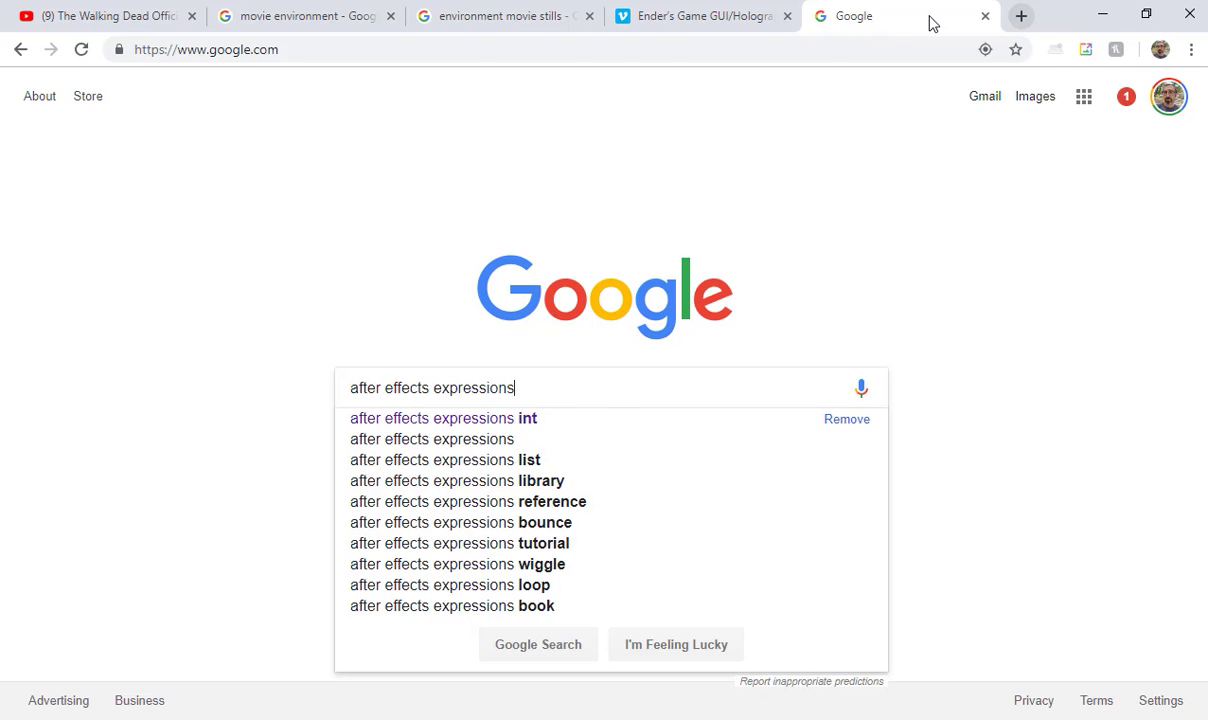
key(Return)
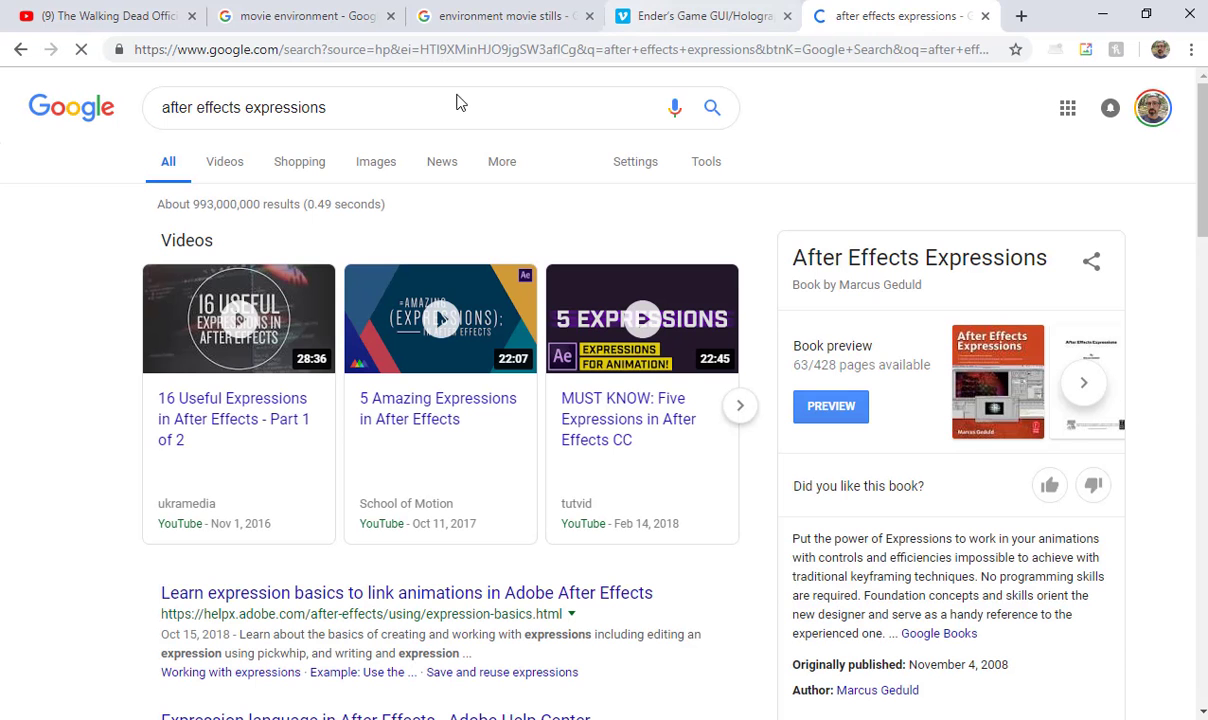
scroll(324, 342, down, 3)
click(336, 310)
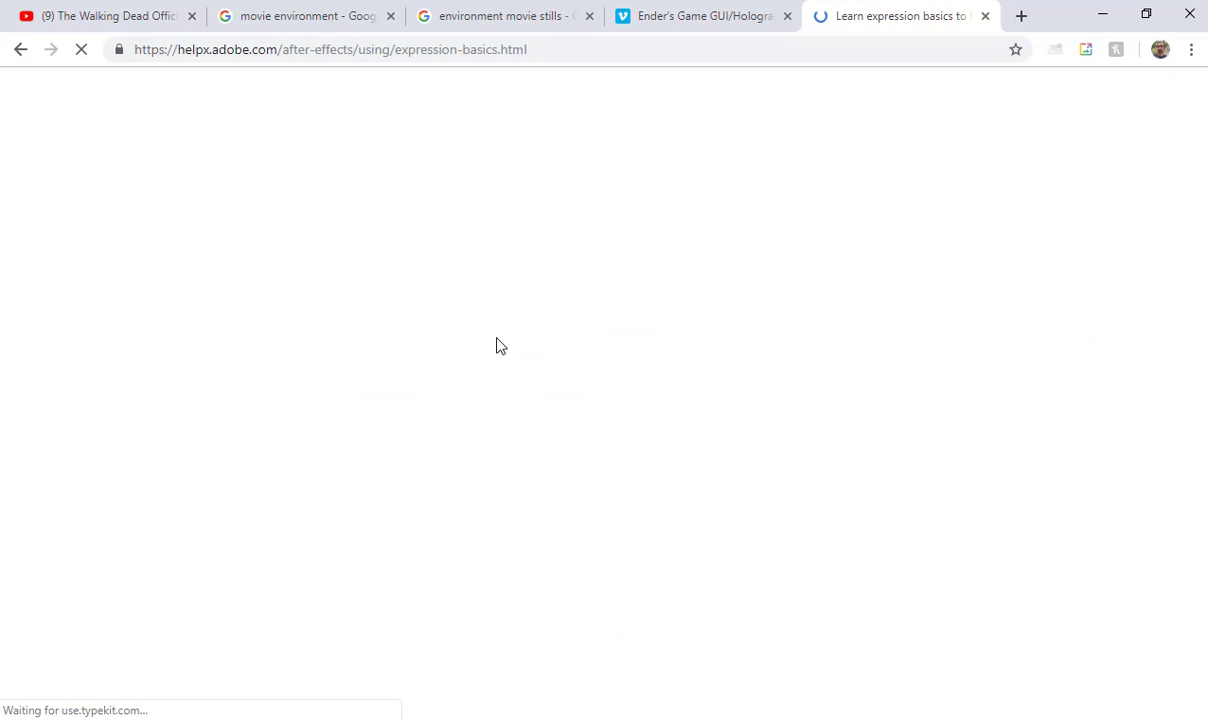
Step: Examine the Expression basics article, including the wiggle(10, 10) example, the pick whip section and the transform.position example
scroll(495, 358, down, 7)
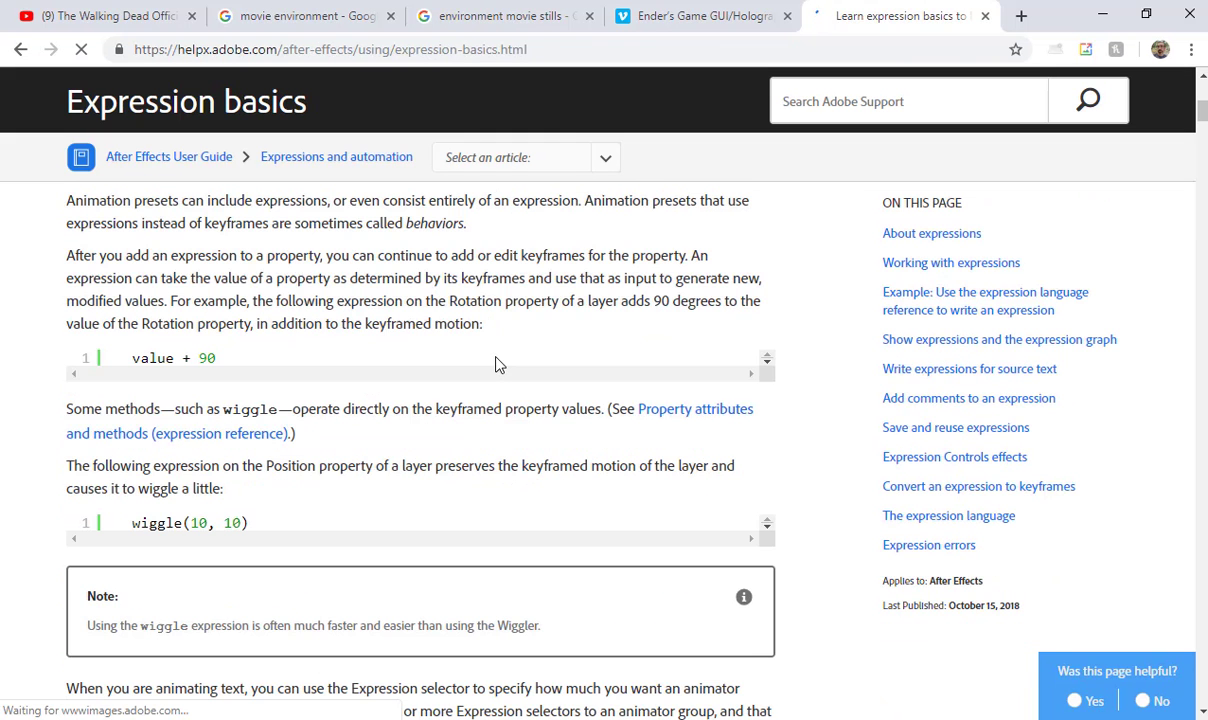
drag(80, 522, 277, 531)
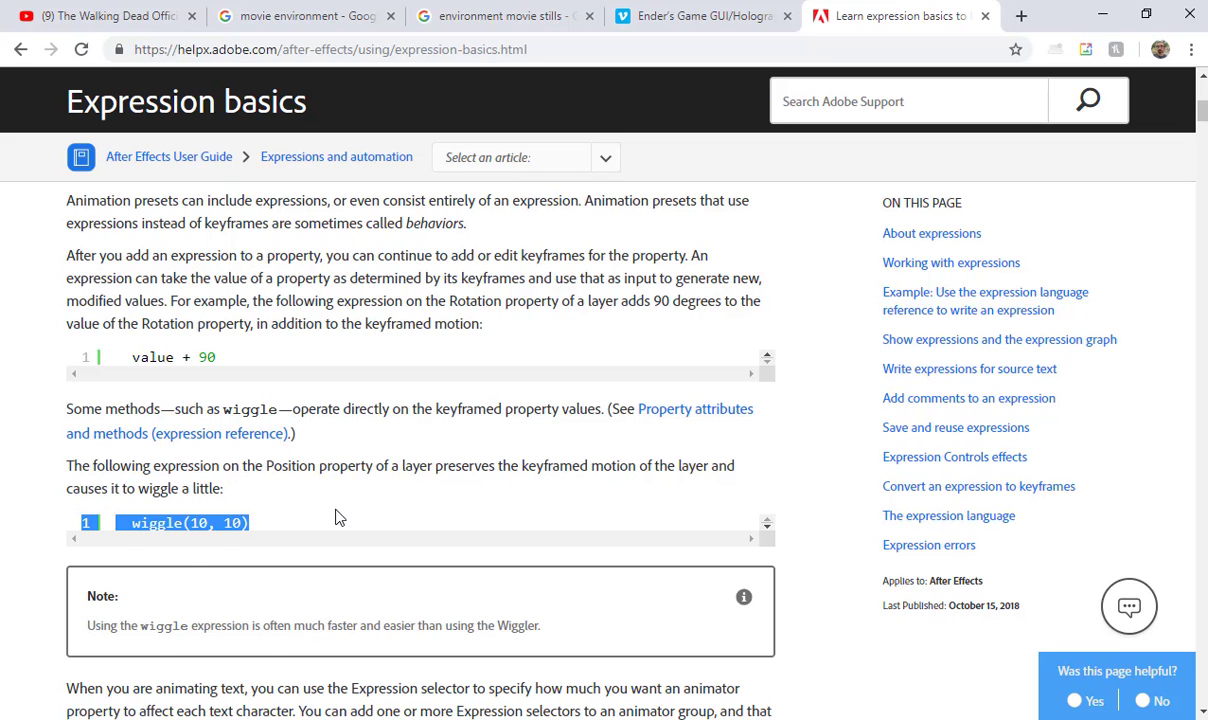
scroll(337, 518, down, 10)
scroll(337, 518, down, 15)
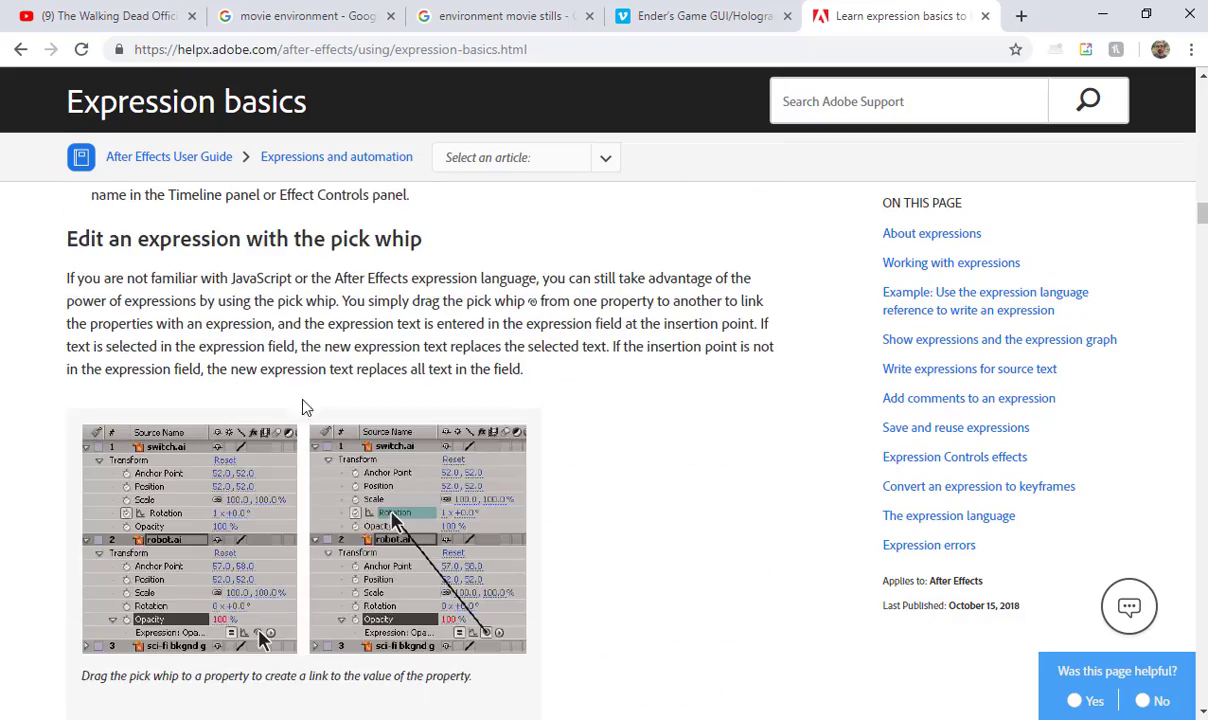
scroll(305, 407, down, 10)
scroll(390, 425, down, 15)
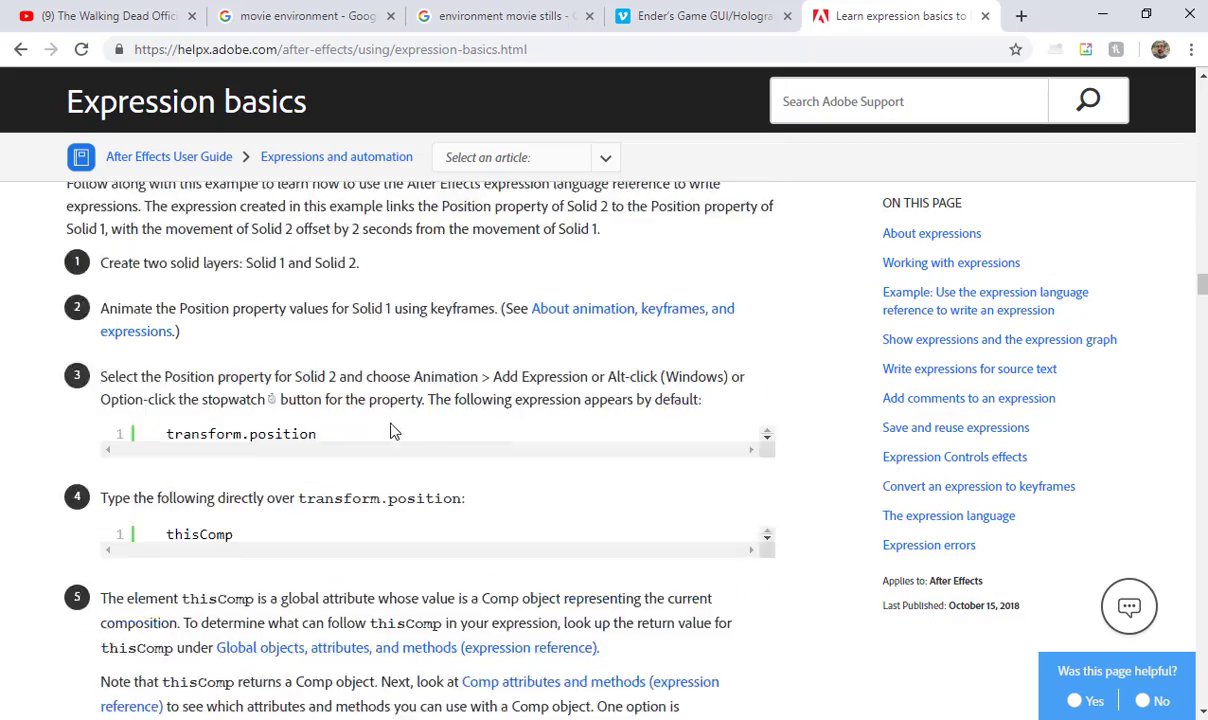
Step: Return to After Effects and look through the expression language functions for the Scale property, including Vector Math and Random Numbers
key(alt+Tab)
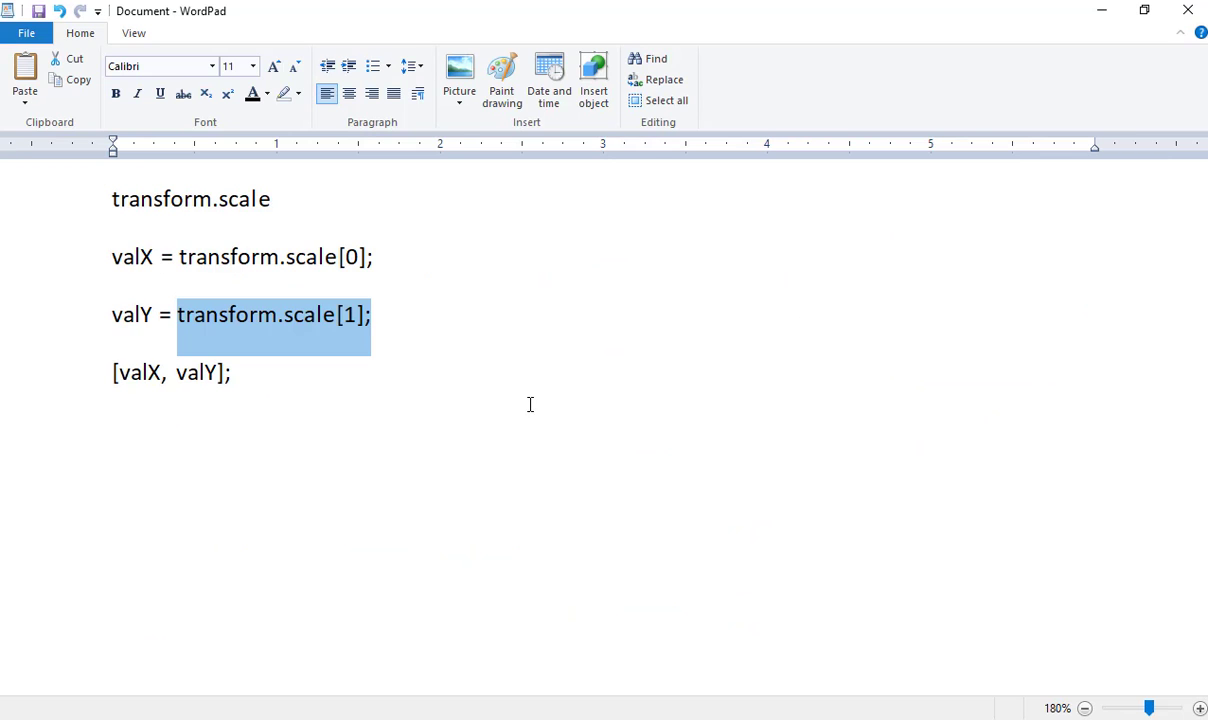
key(alt+Tab)
key(Tab)
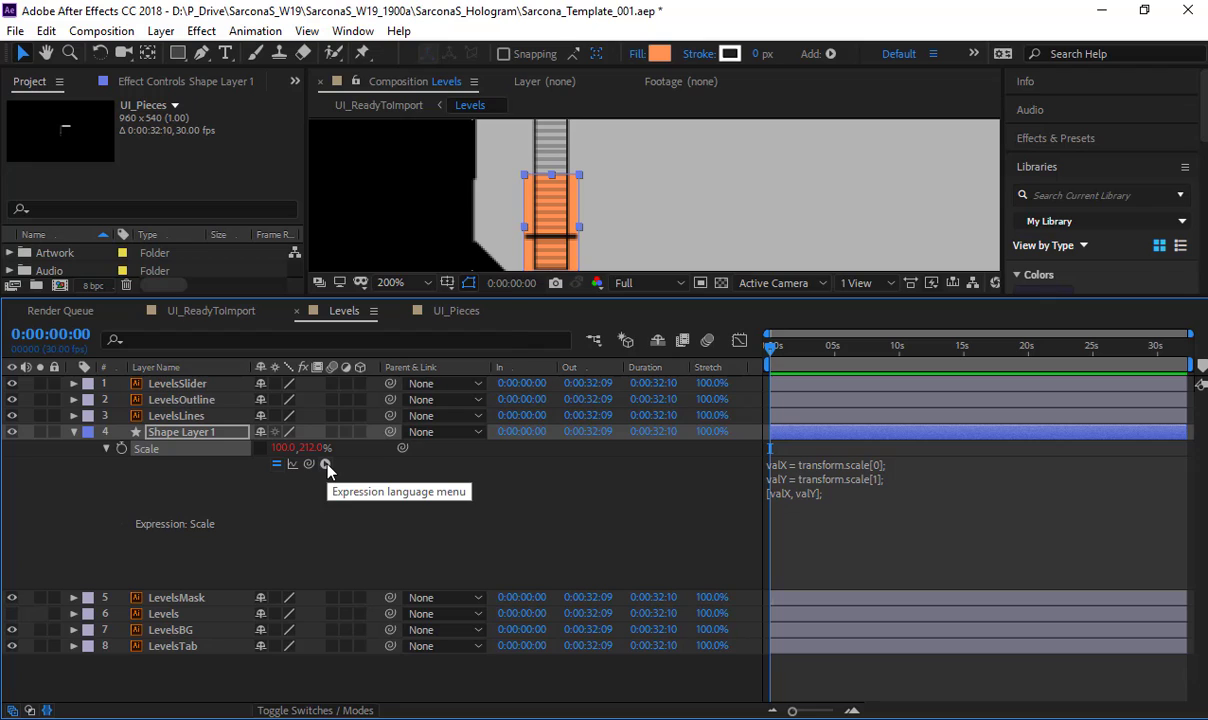
click(326, 466)
mouse_move(429, 98)
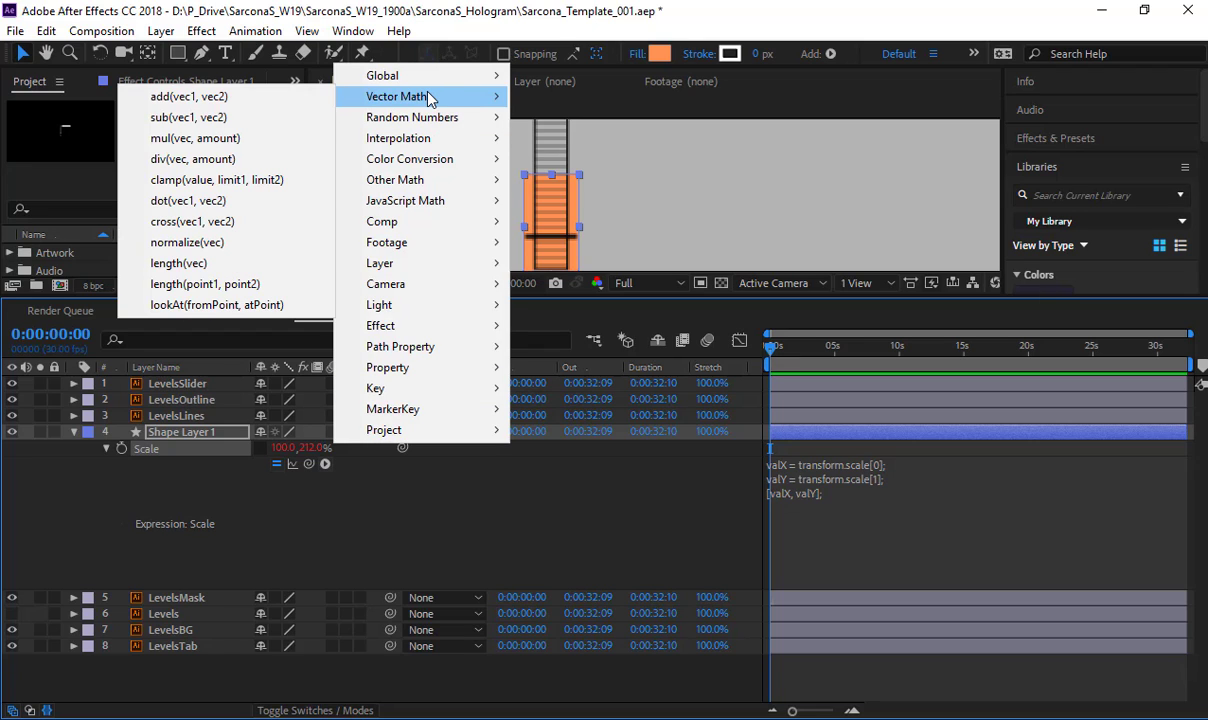
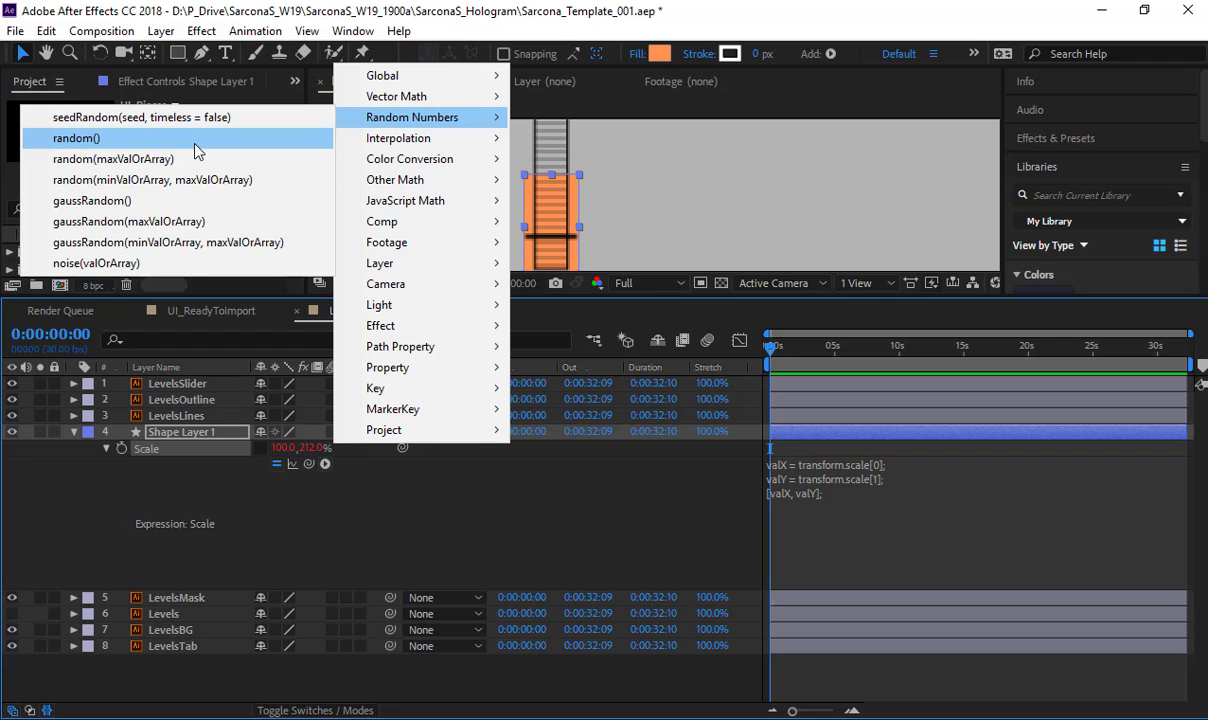
Step: In WordPad, replace the value assigned to valY with random(0,400);
key(alt+Tab)
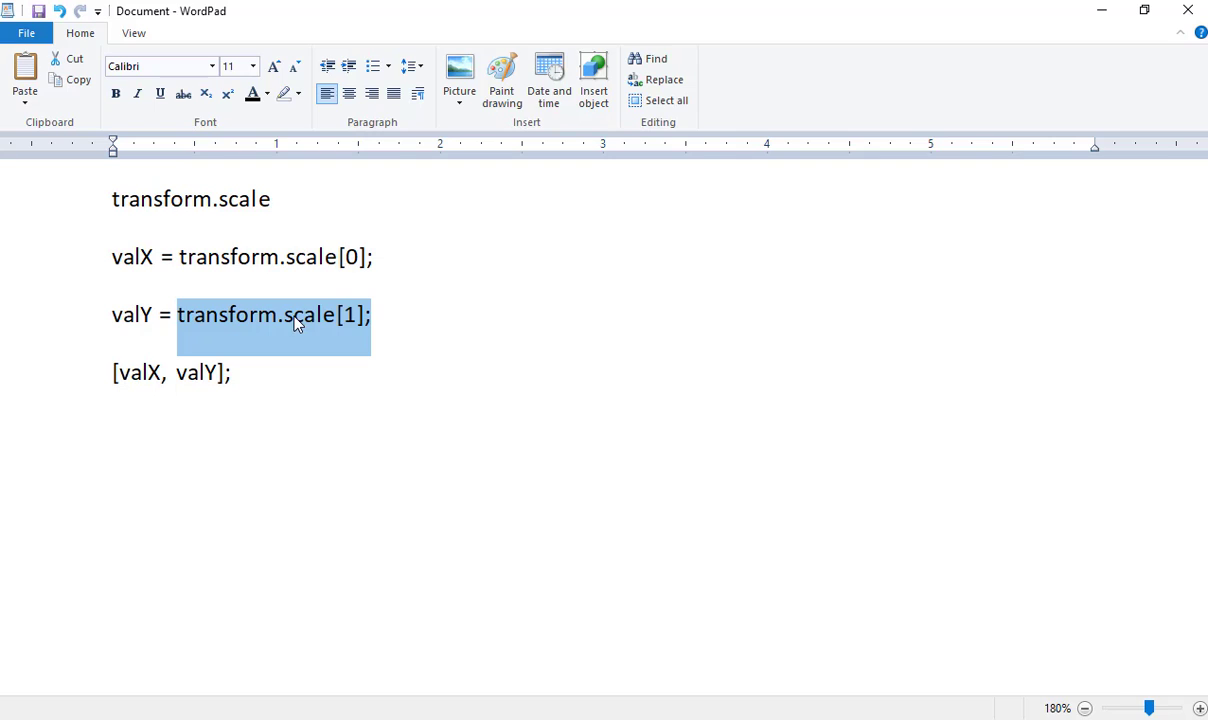
text(random()
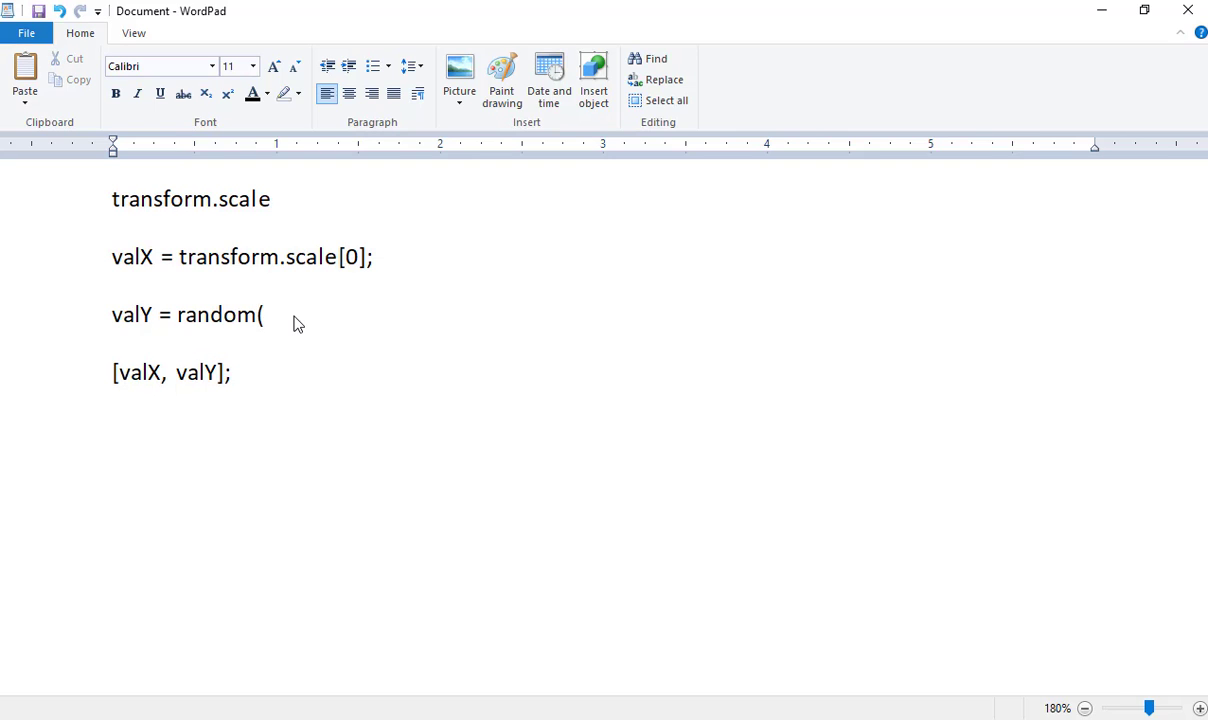
text(0,100);)
drag(283, 314, 294, 314)
text(4)
drag(281, 314, 319, 314)
Step: Copy the three expression lines with random(0,400) into After Effects and apply them as Shape Layer 1's Scale expression
drag(275, 366, 128, 297)
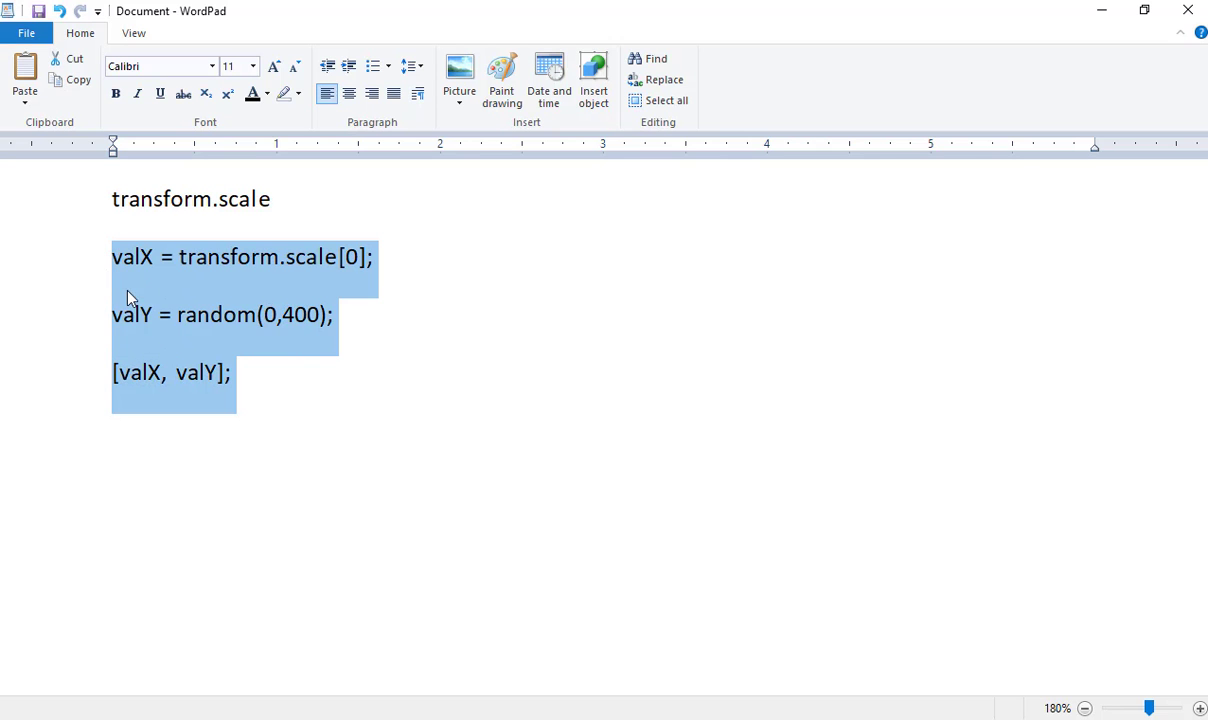
key(ctrl+c)
key(alt+Tab)
click(828, 518)
key(ctrl+v)
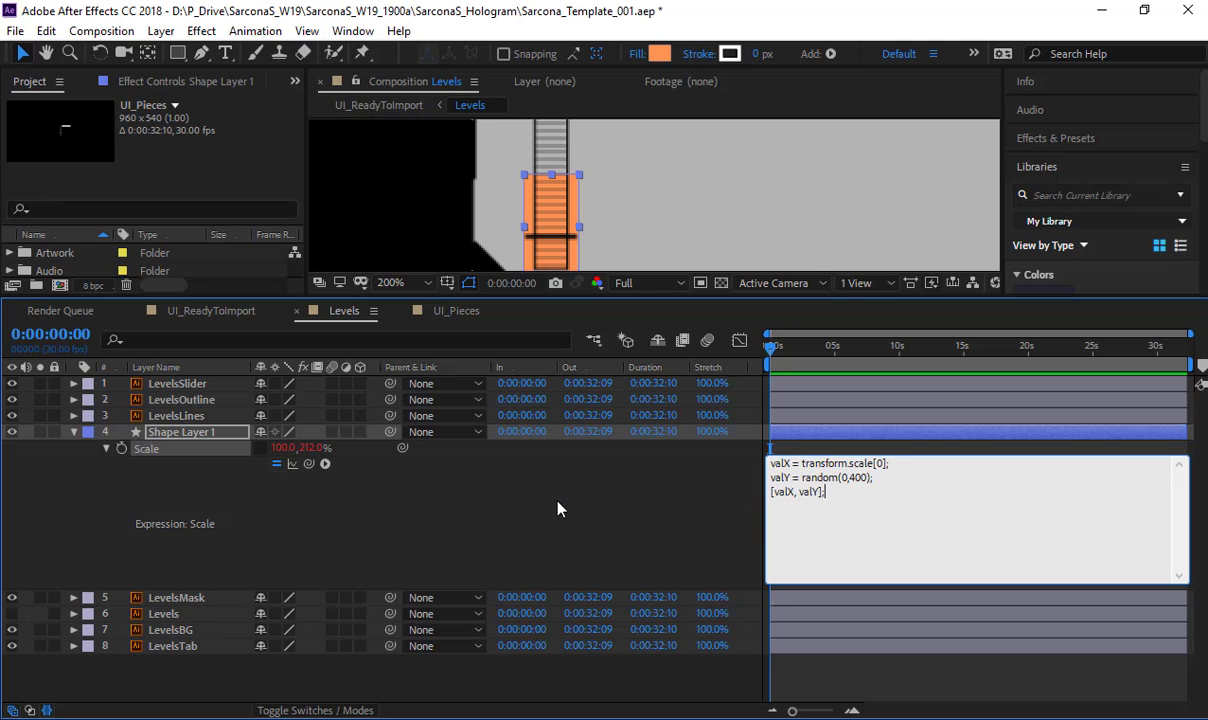
click(545, 505)
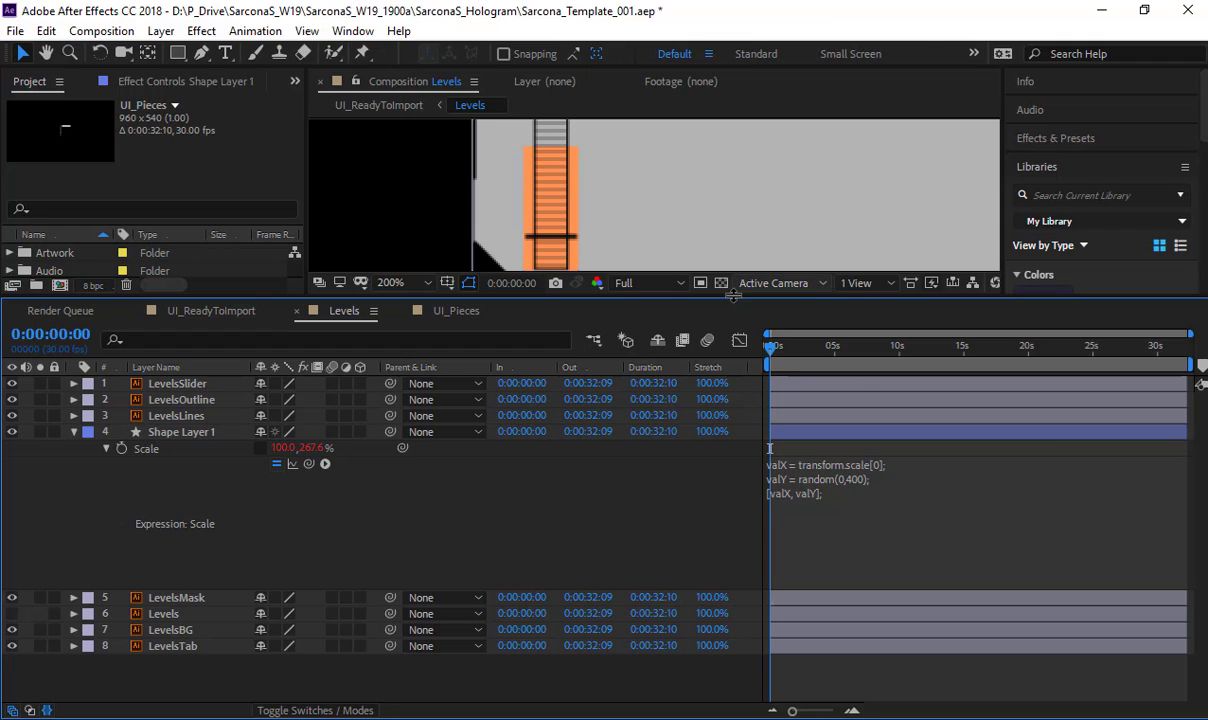
Step: Enlarge the composition viewer, zoom out to 100%, and play the Levels animation to check the random bar heights
drag(733, 304, 731, 353)
scroll(709, 267, down, 1)
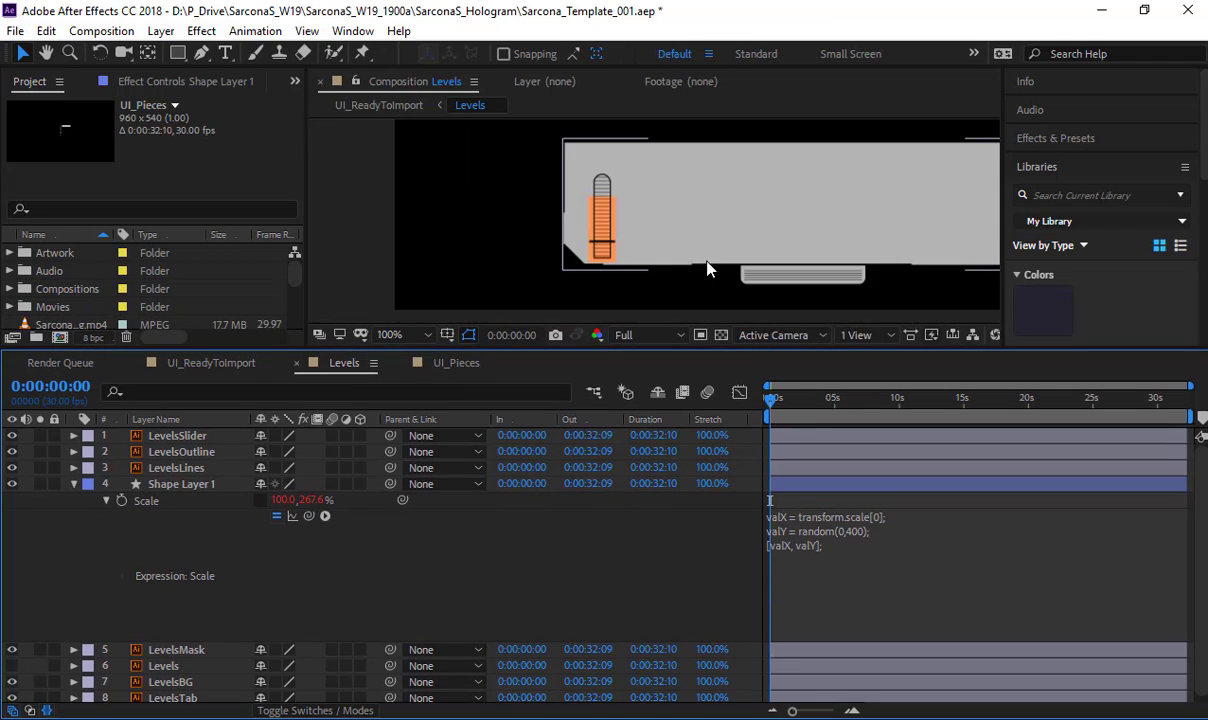
drag(664, 257, 669, 266)
key(space)
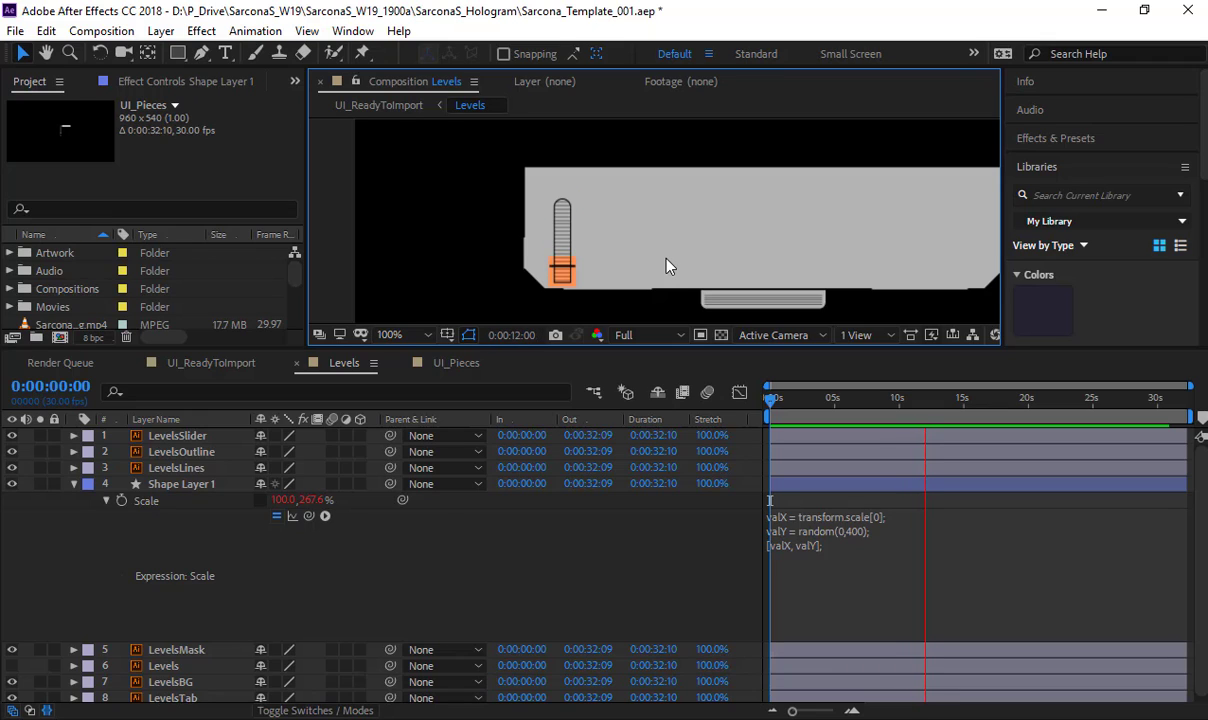
key(space)
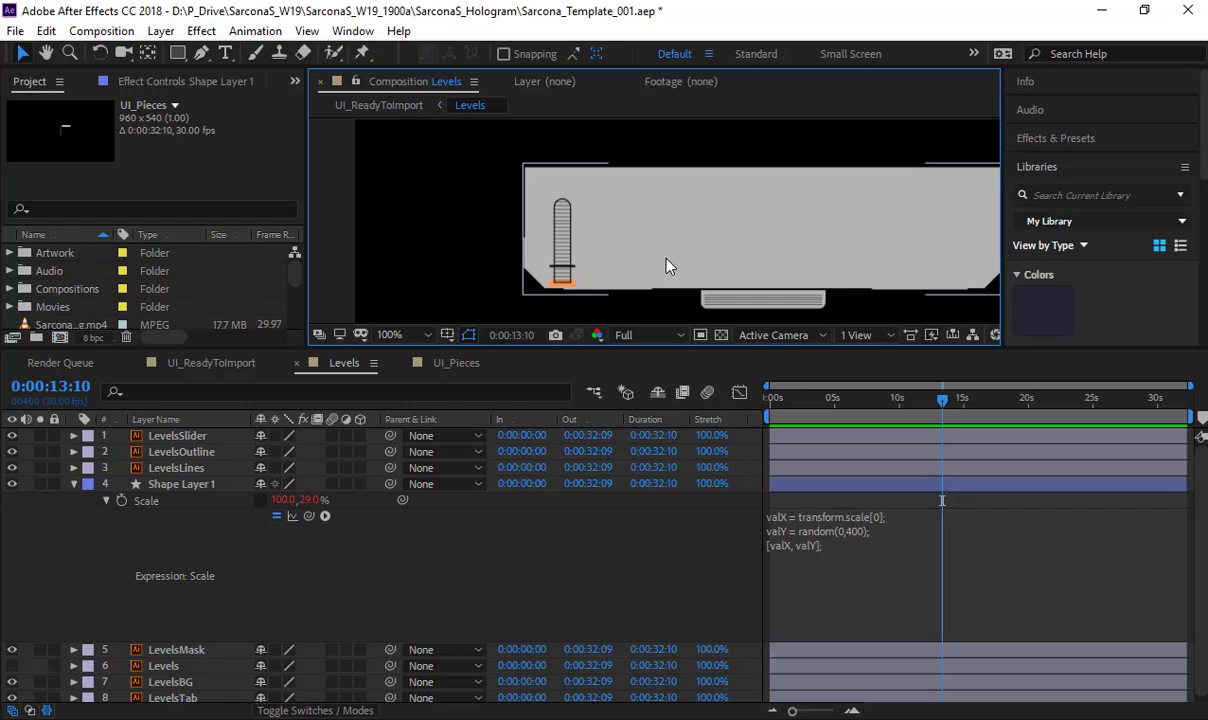
Step: In WordPad, replace the random(0,400); value assigned to valY with wiggle(#timesPerSecond, Amount)
key(alt+Tab)
drag(333, 313, 220, 314)
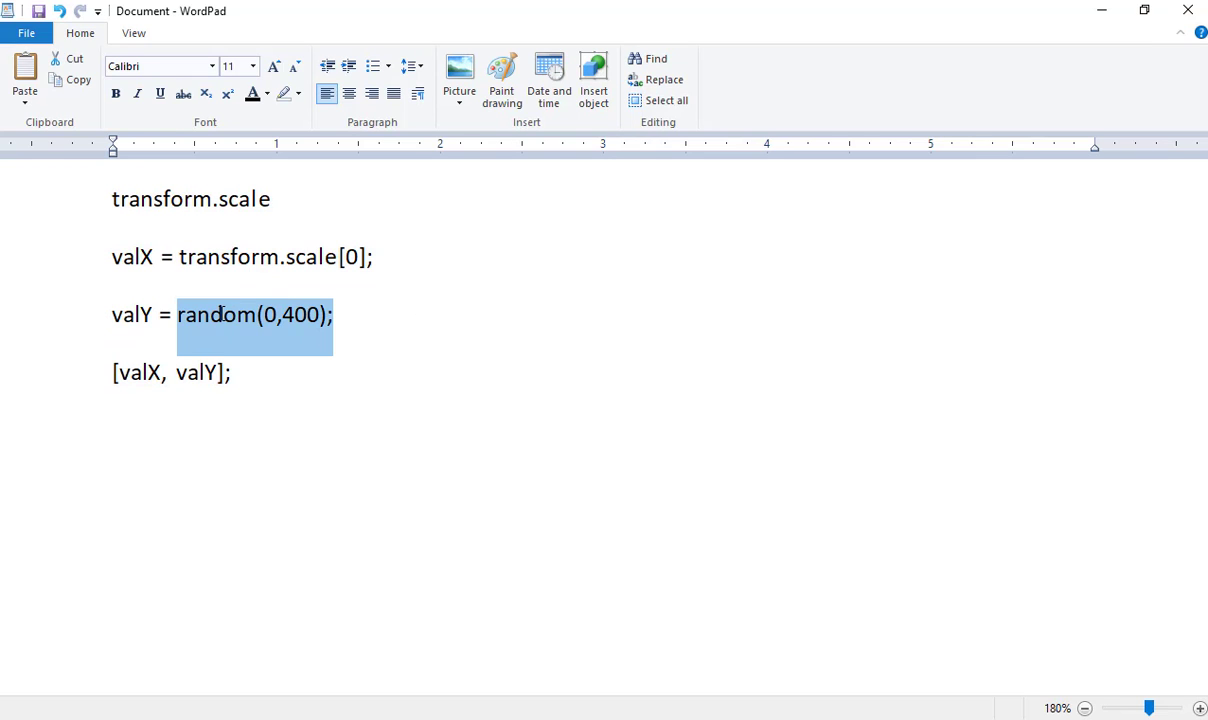
text(wiggle()
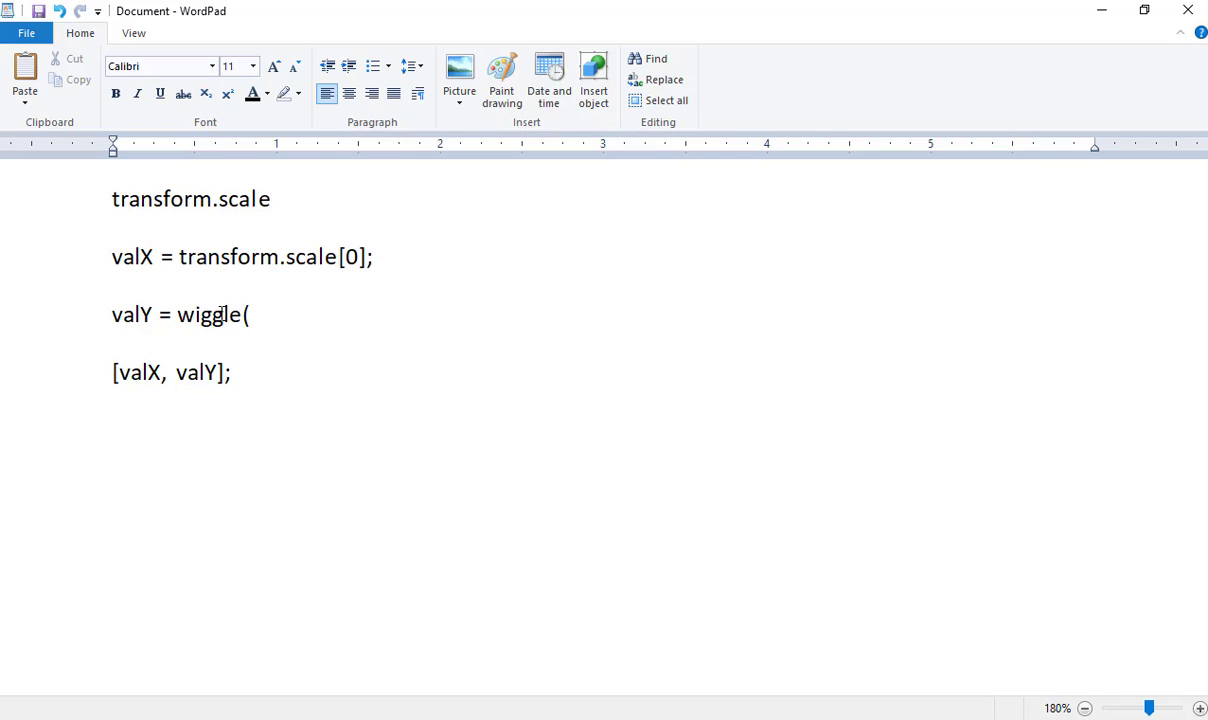
text(#timeF)
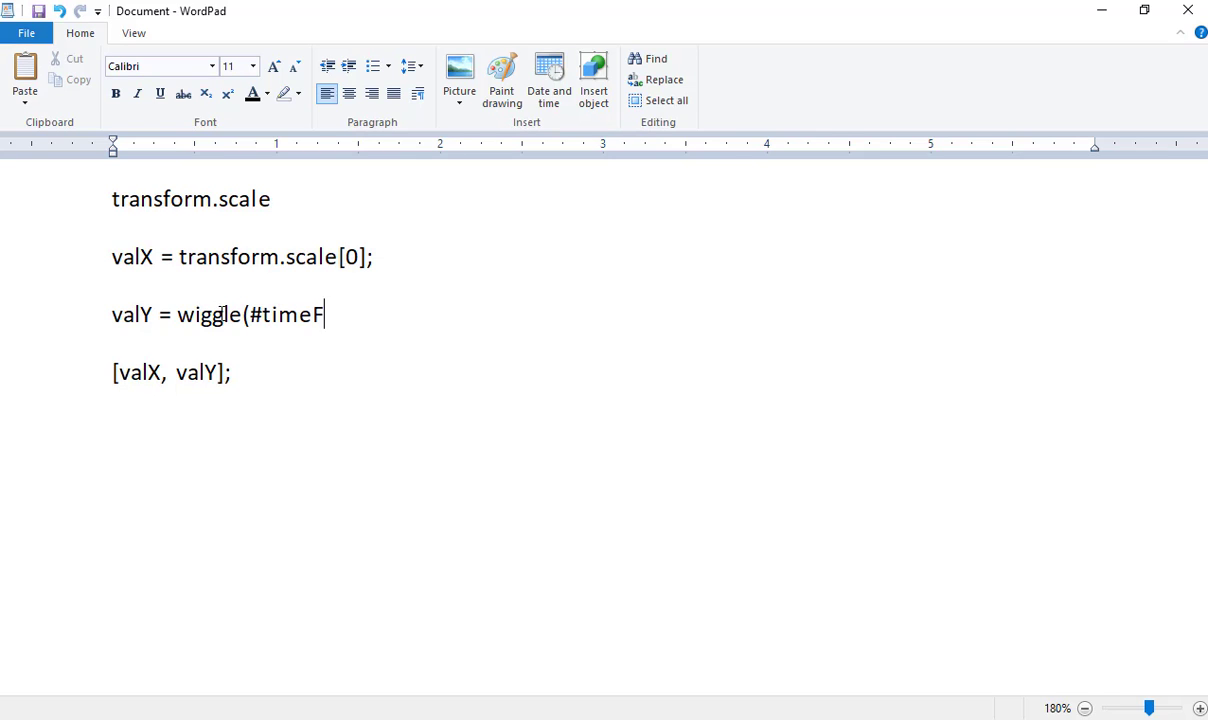
key(BackSpace)
text(sPerSe)
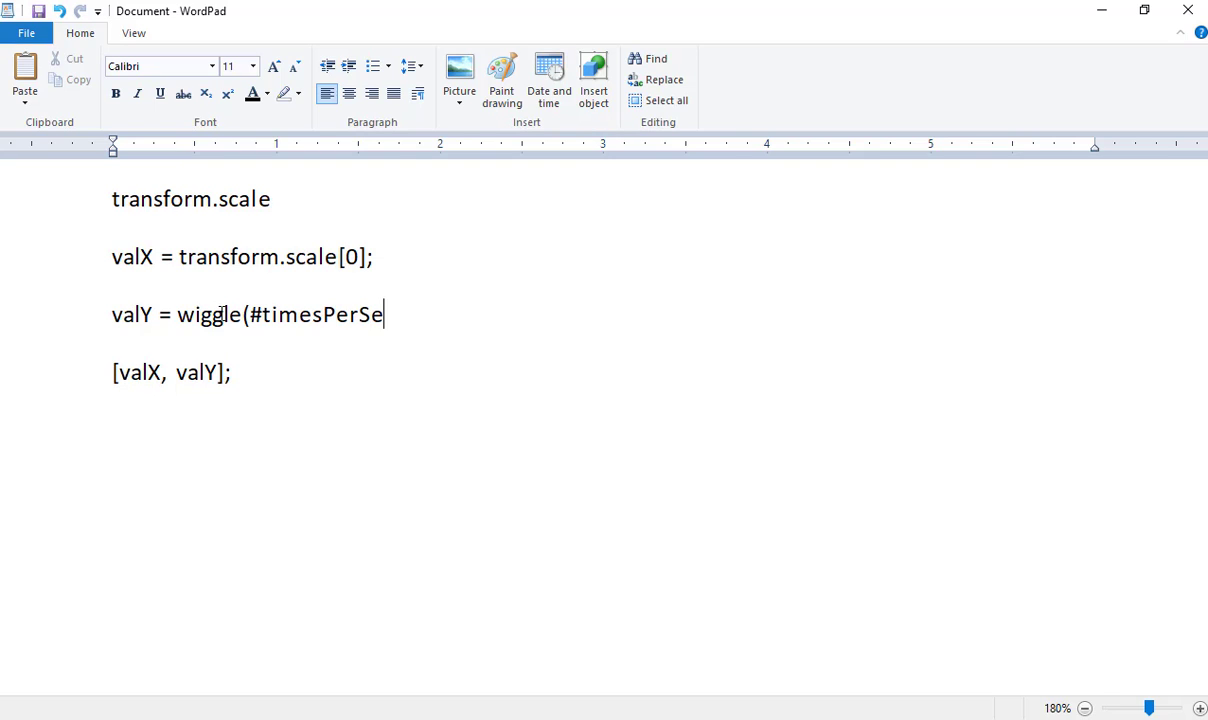
text(cond, Amount))
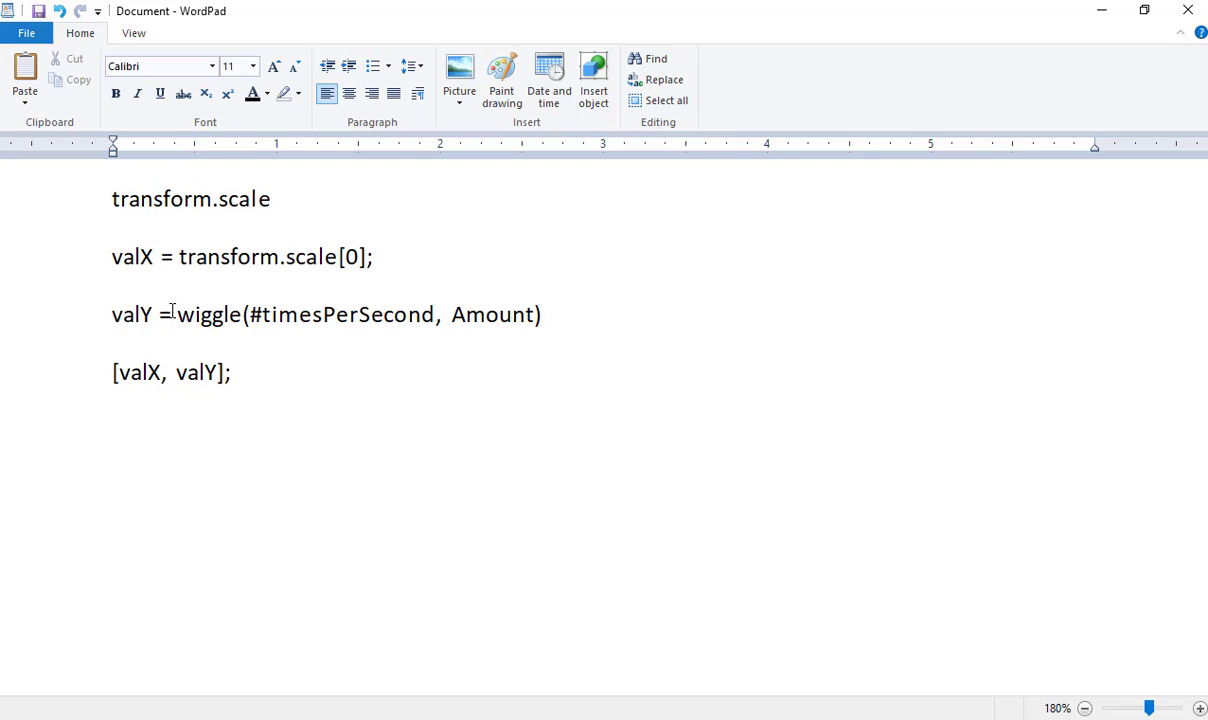
Step: Replace the wiggle placeholders in the valY line with 2 times per second and an amount of 100
drag(243, 312, 375, 311)
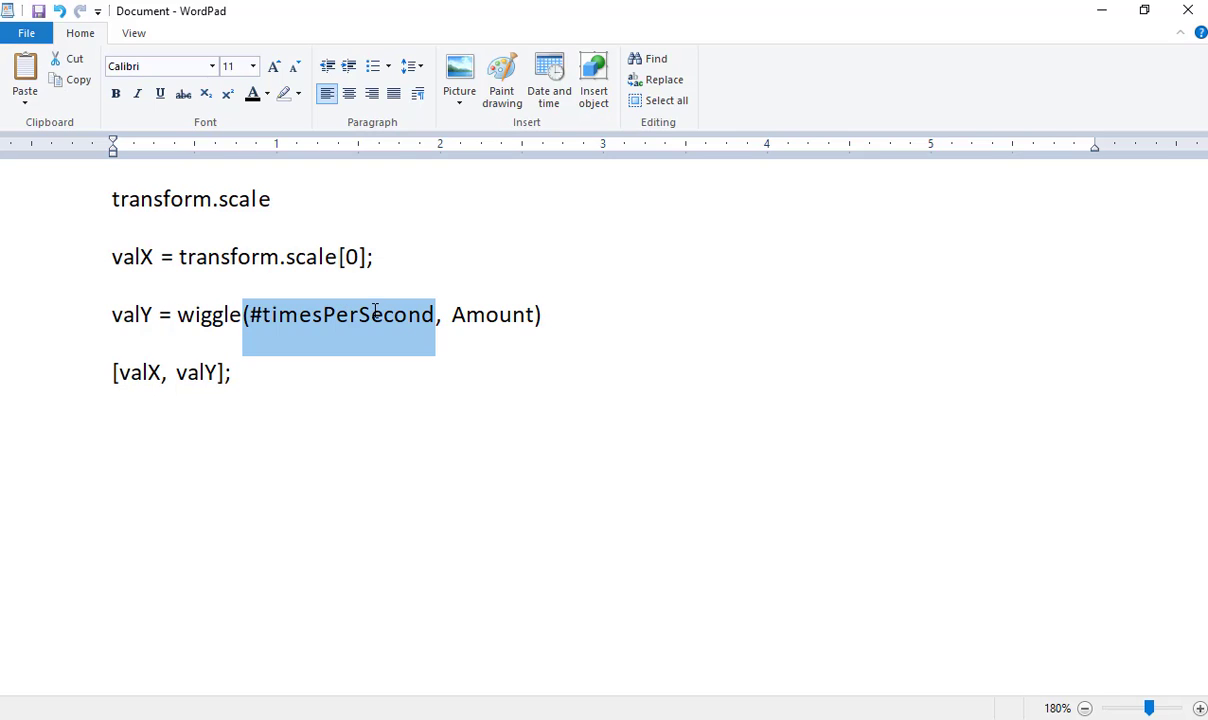
text(2)
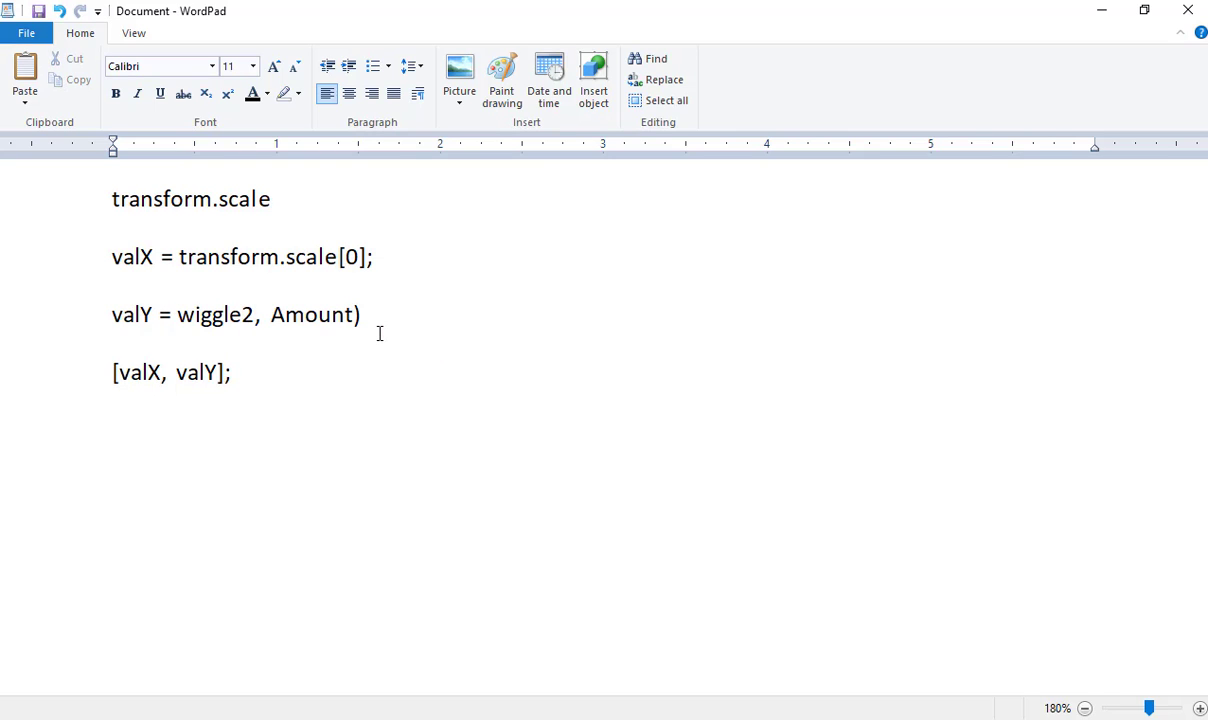
key(BackSpace)
text((2)
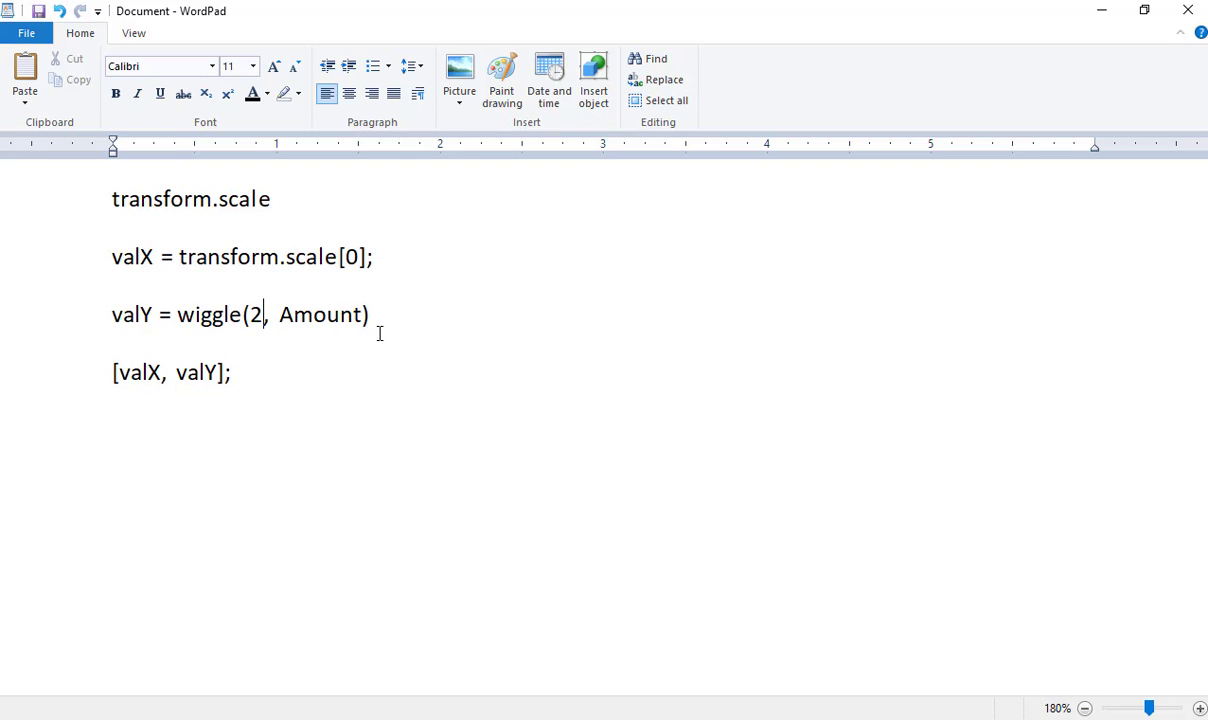
key(Right)
key(shift+Right)
key(shift+Right)
key(shift+Right)
key(shift+Right)
key(shift+Right)
key(shift+Right)
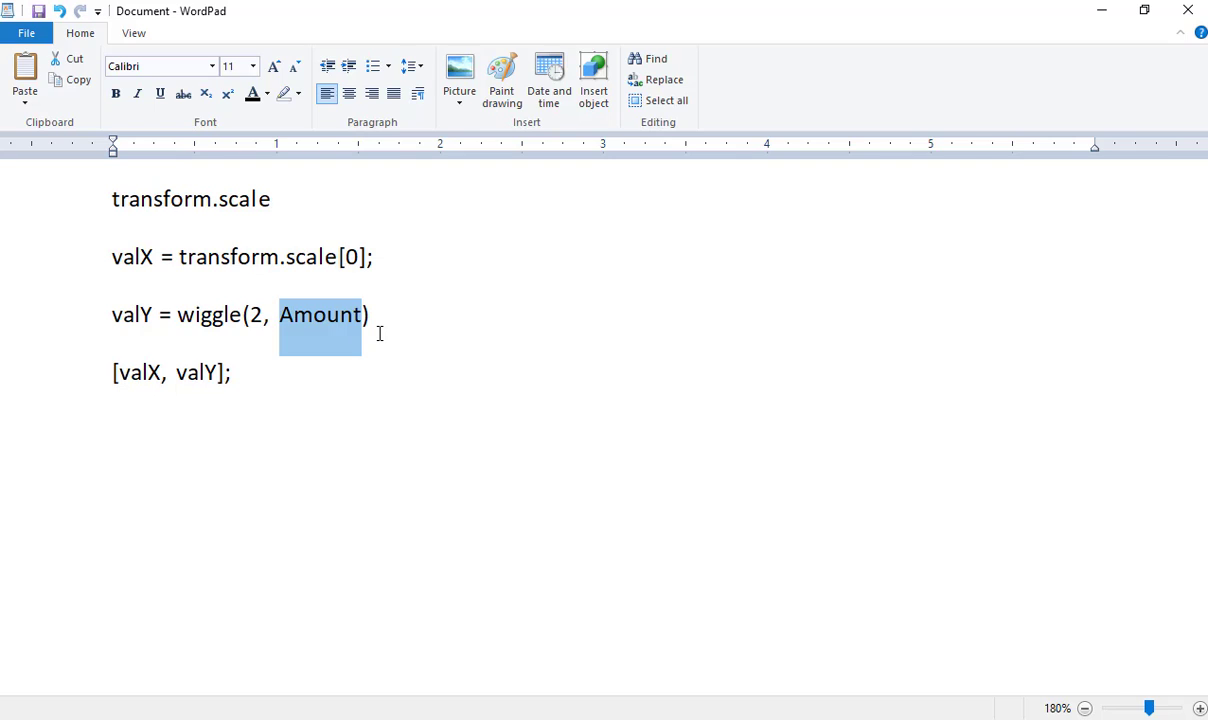
text(100)
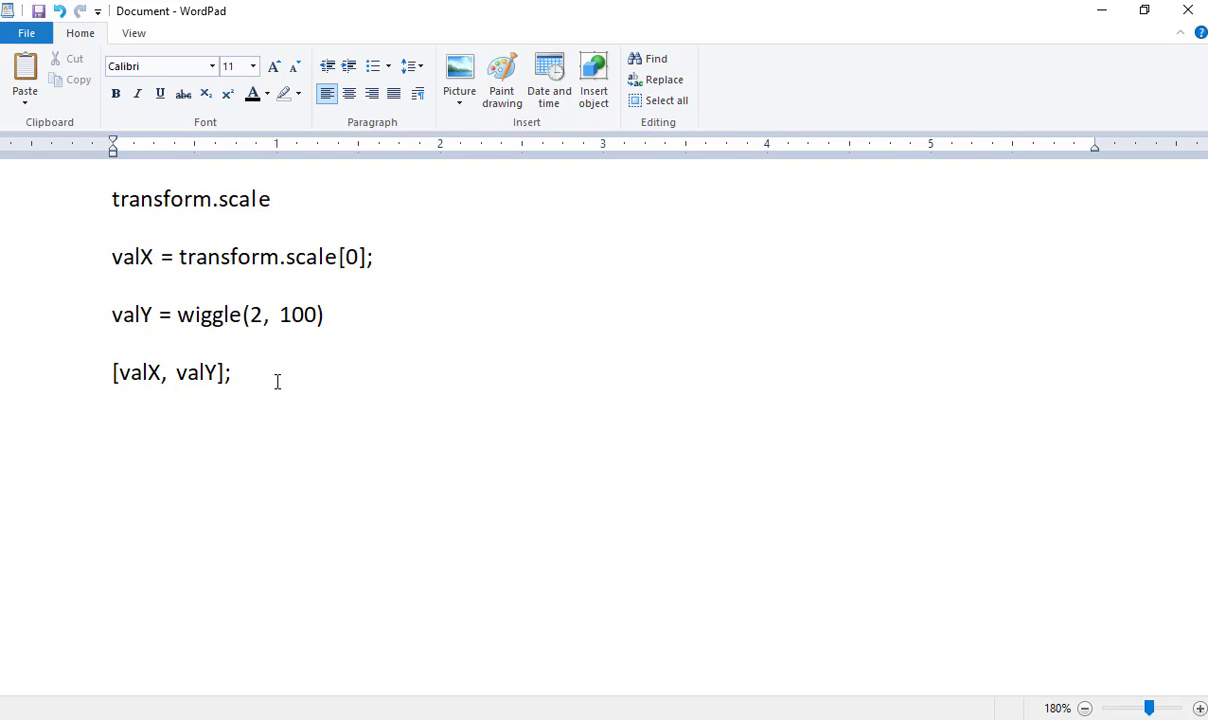
Step: Copy the three expression lines with wiggle(2, 100) into After Effects and apply them as Shape Layer 1's Scale expression
drag(278, 381, 130, 280)
key(ctrl+c)
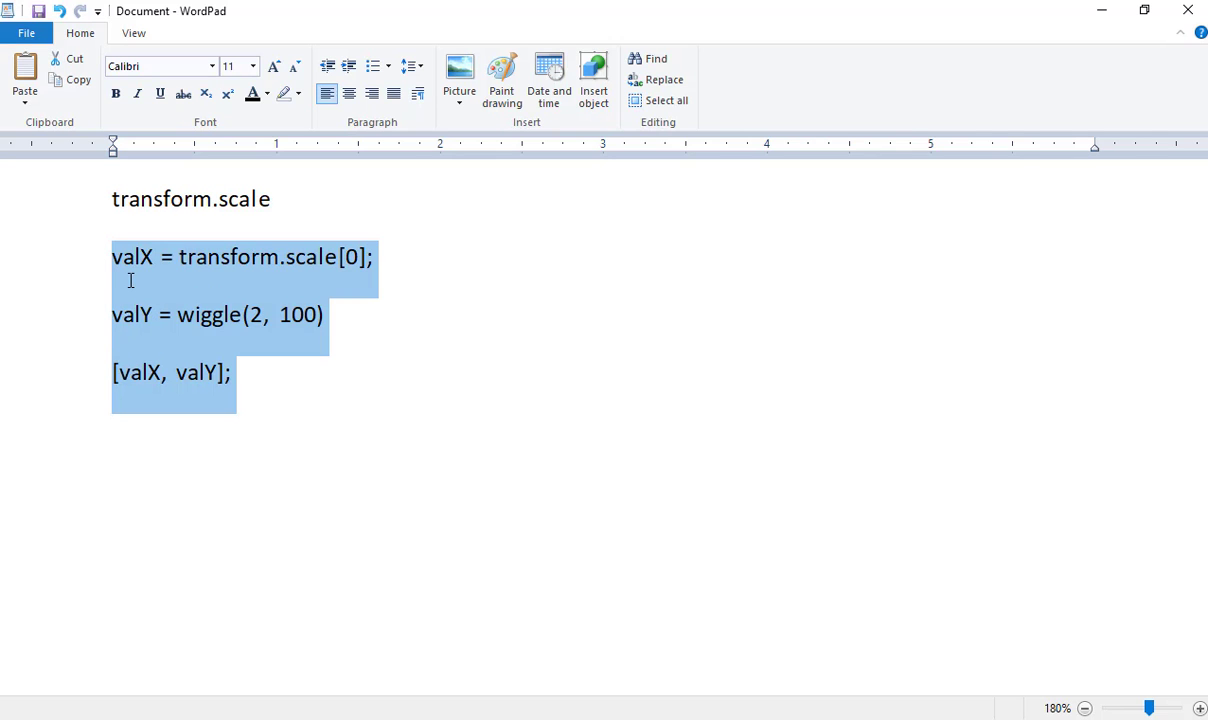
key(alt+Tab)
click(904, 552)
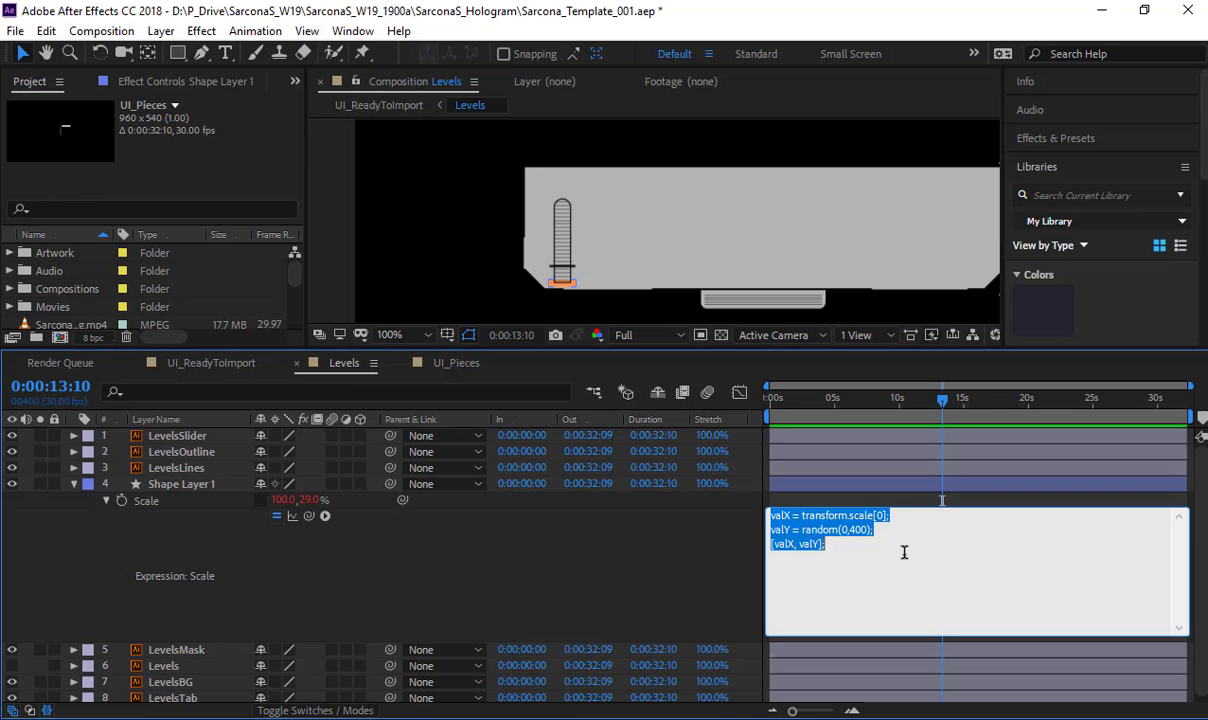
key(ctrl+v)
click(585, 551)
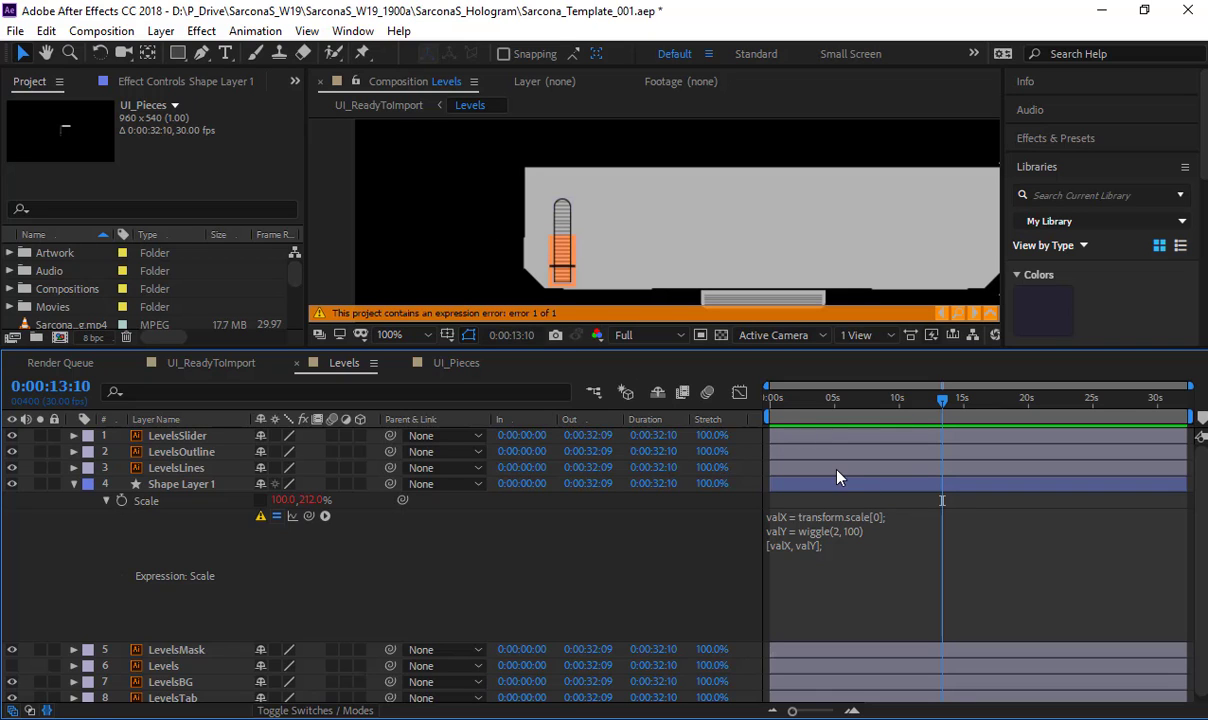
Step: End the valY line in WordPad with a semicolon and reapply the three lines as Shape Layer 1's Scale expression in After Effects
key(alt+Tab)
click(370, 332)
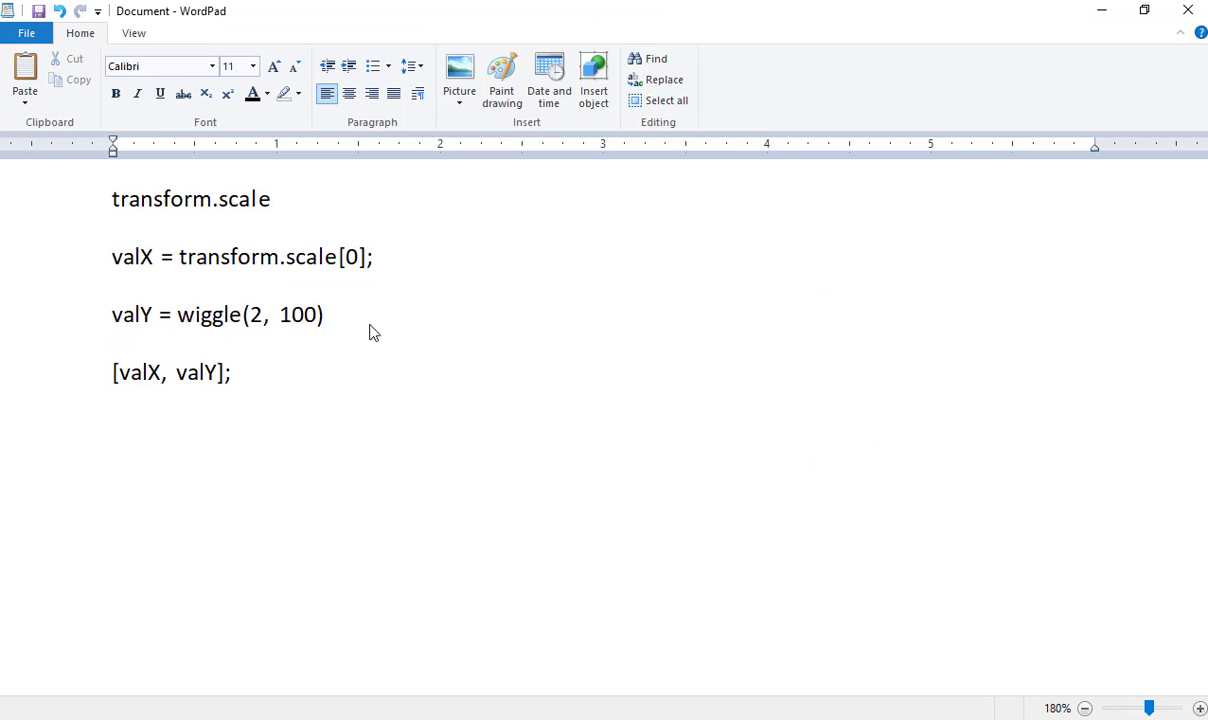
text(;)
drag(267, 375, 114, 257)
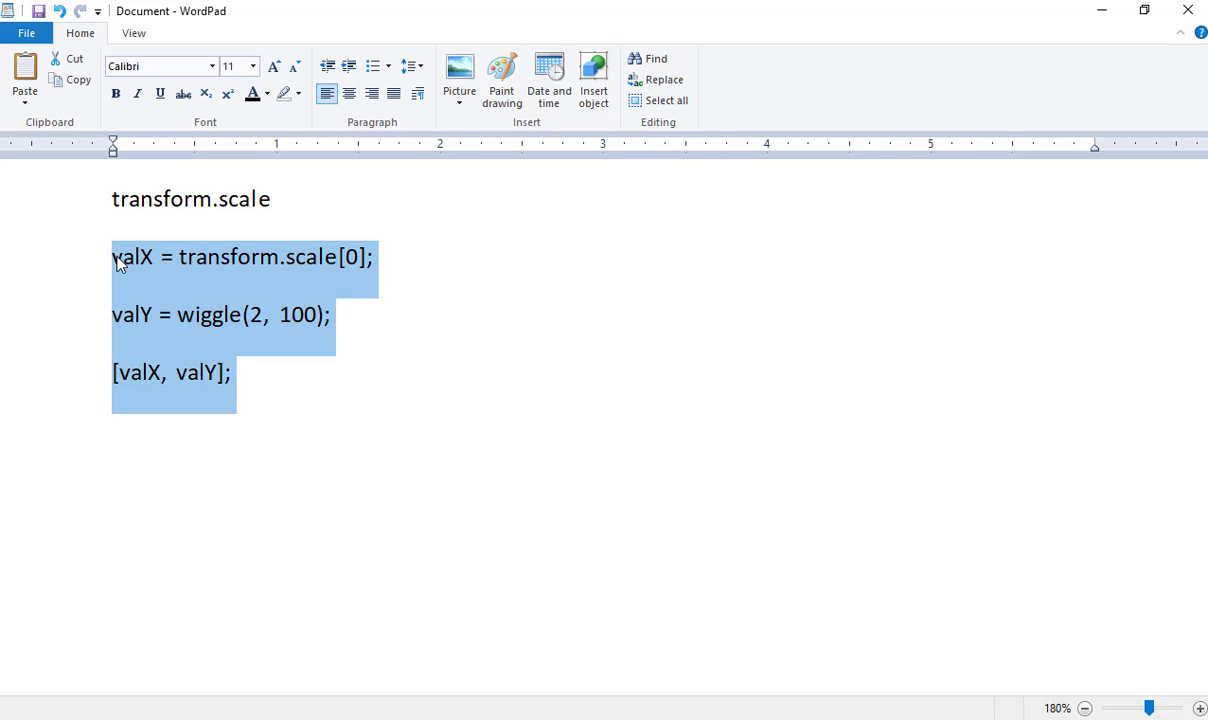
key(ctrl+c)
key(alt+Tab)
click(757, 535)
key(ctrl+v)
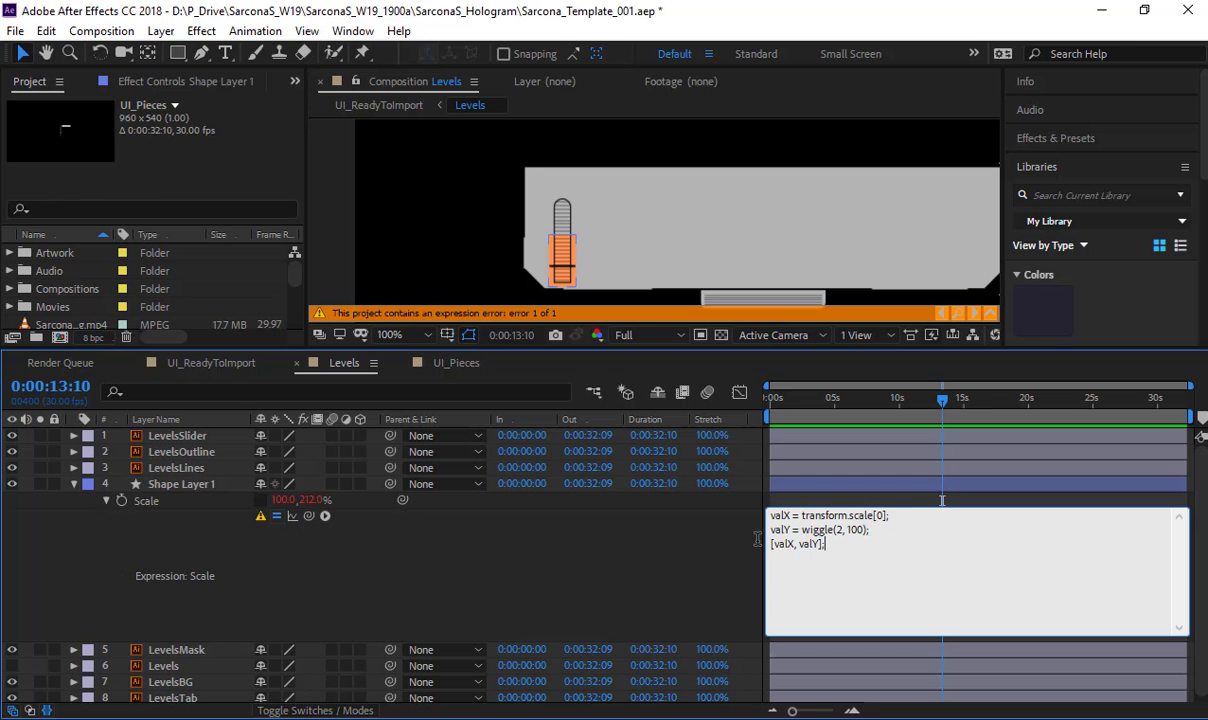
click(647, 544)
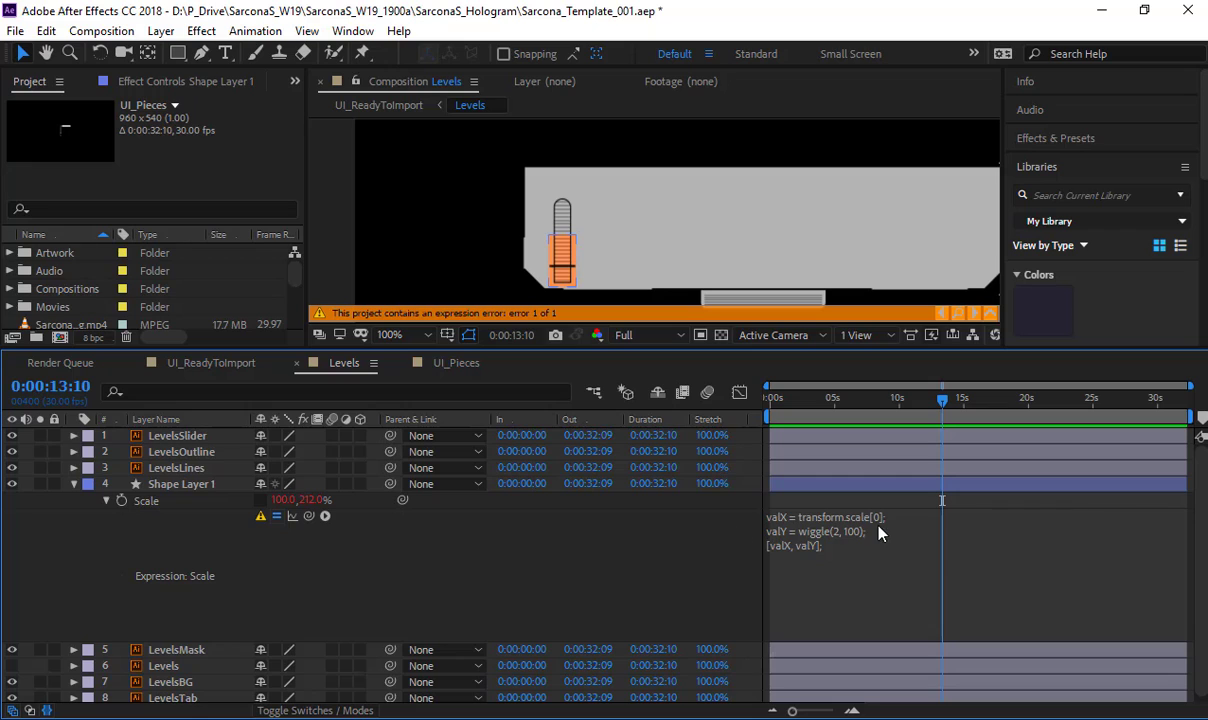
Step: Append [0] to wiggle(2, 100) in WordPad and reapply the three lines as Shape Layer 1's Scale expression in After Effects
key(alt+Tab)
click(318, 315)
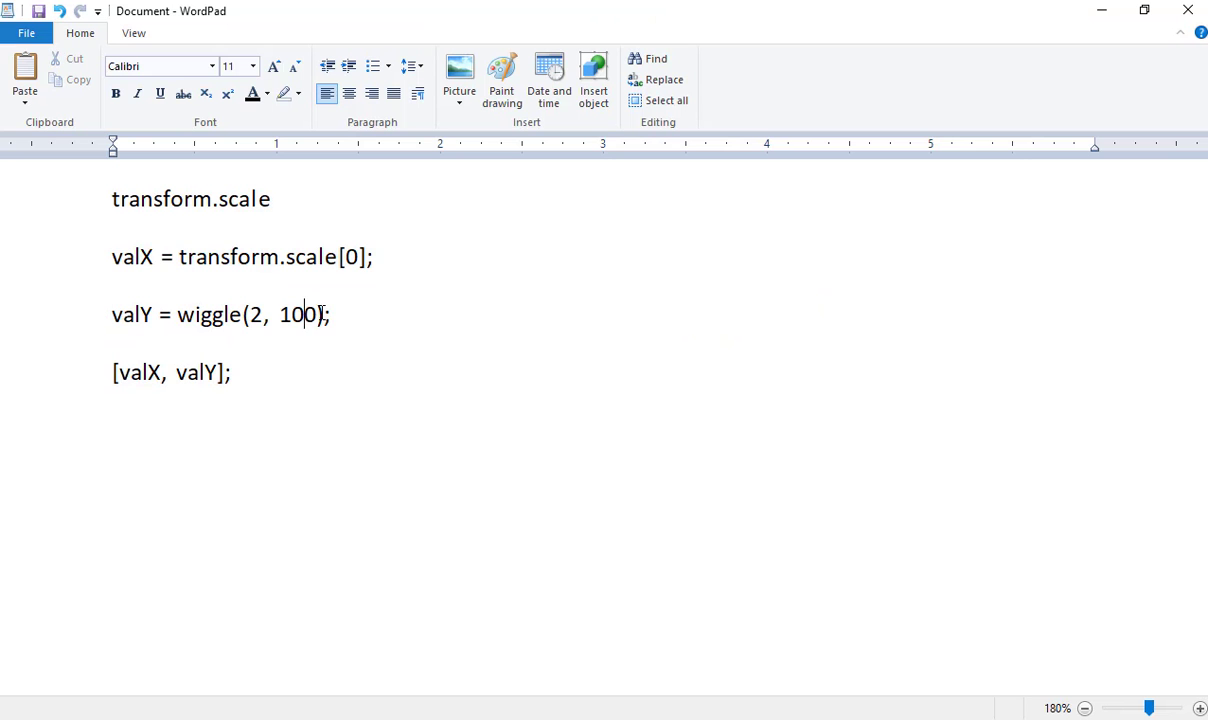
key(Right)
text([0])
drag(250, 372, 62, 260)
key(alt+Tab)
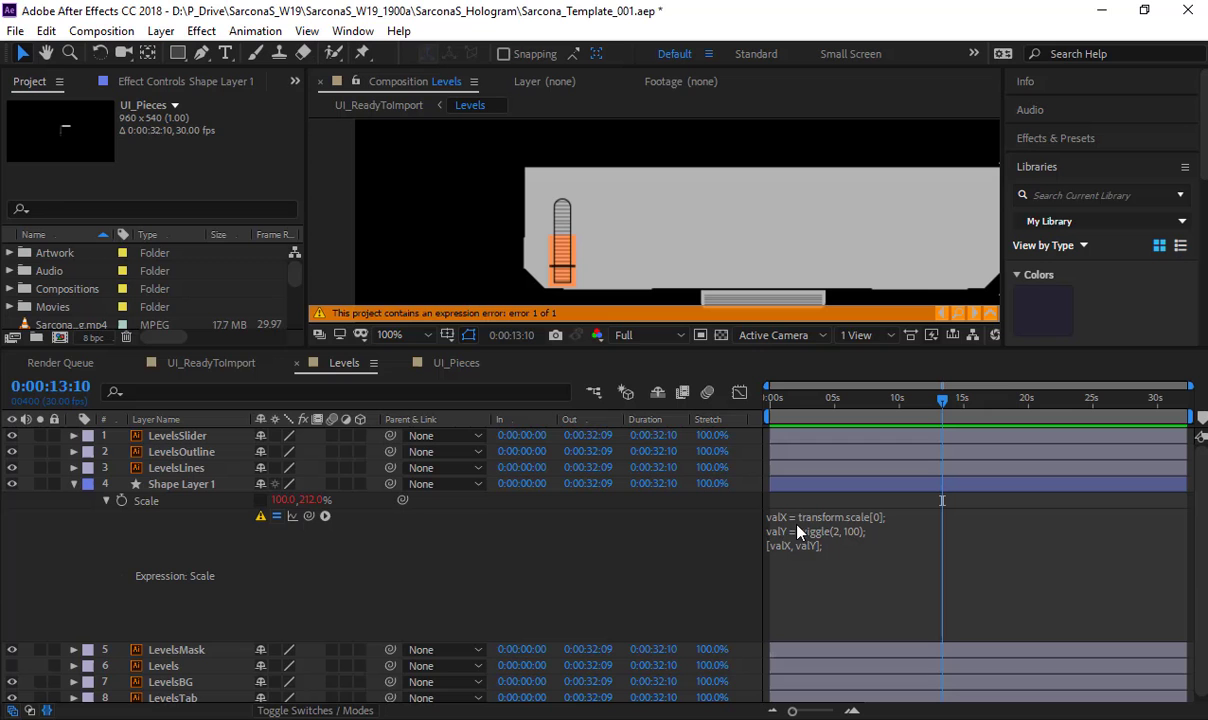
click(800, 530)
key(ctrl+v)
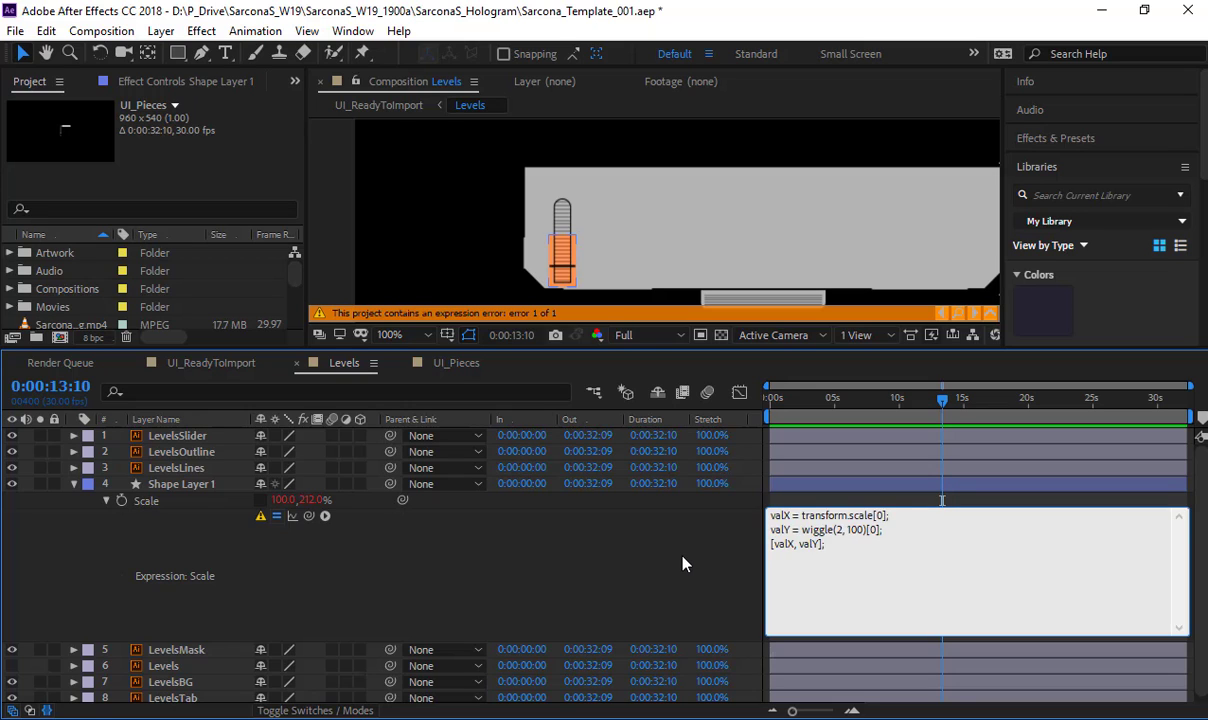
click(683, 565)
Step: Enlarge the composition viewer, zoom in to 200%, and play the Levels animation to check the wiggling bar
drag(679, 356, 673, 414)
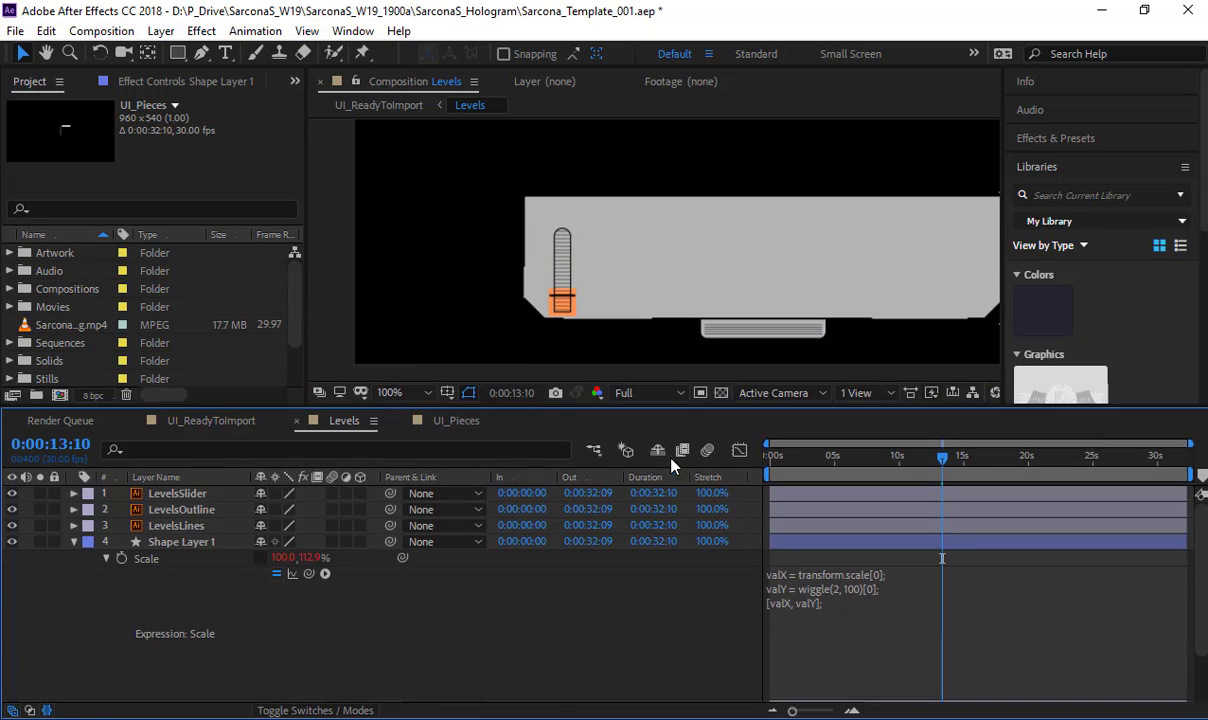
drag(672, 465, 670, 471)
key(period)
key(space)
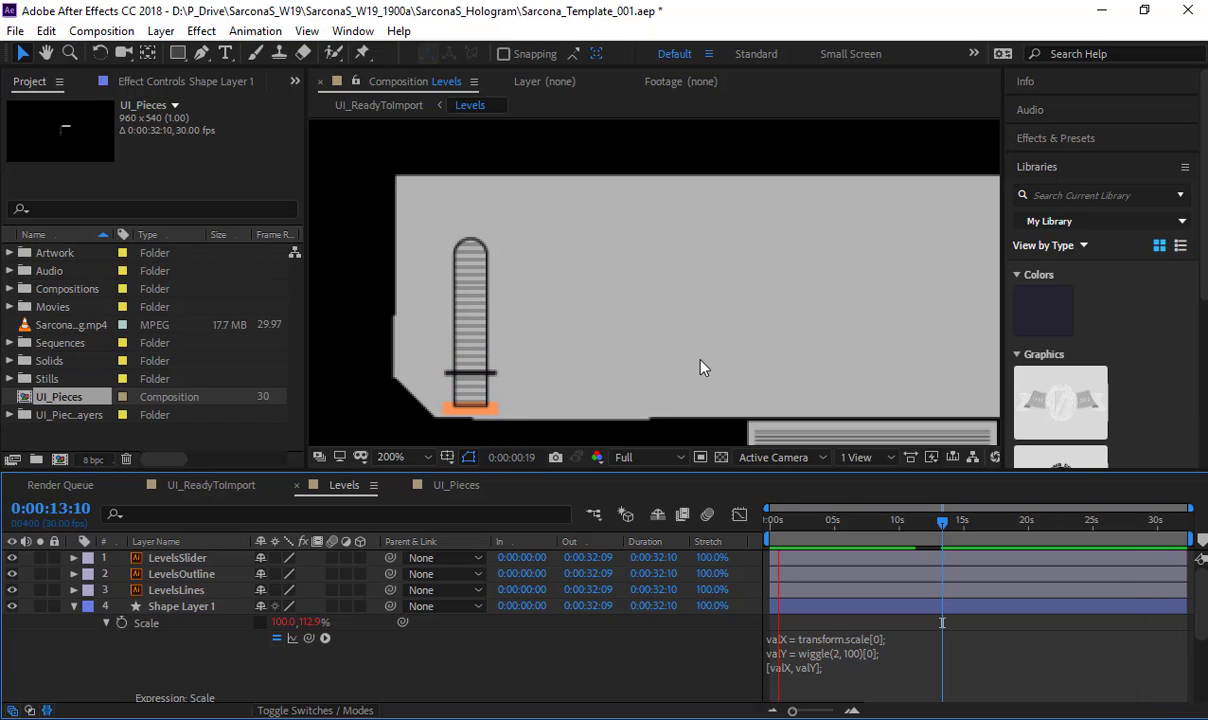
key(space)
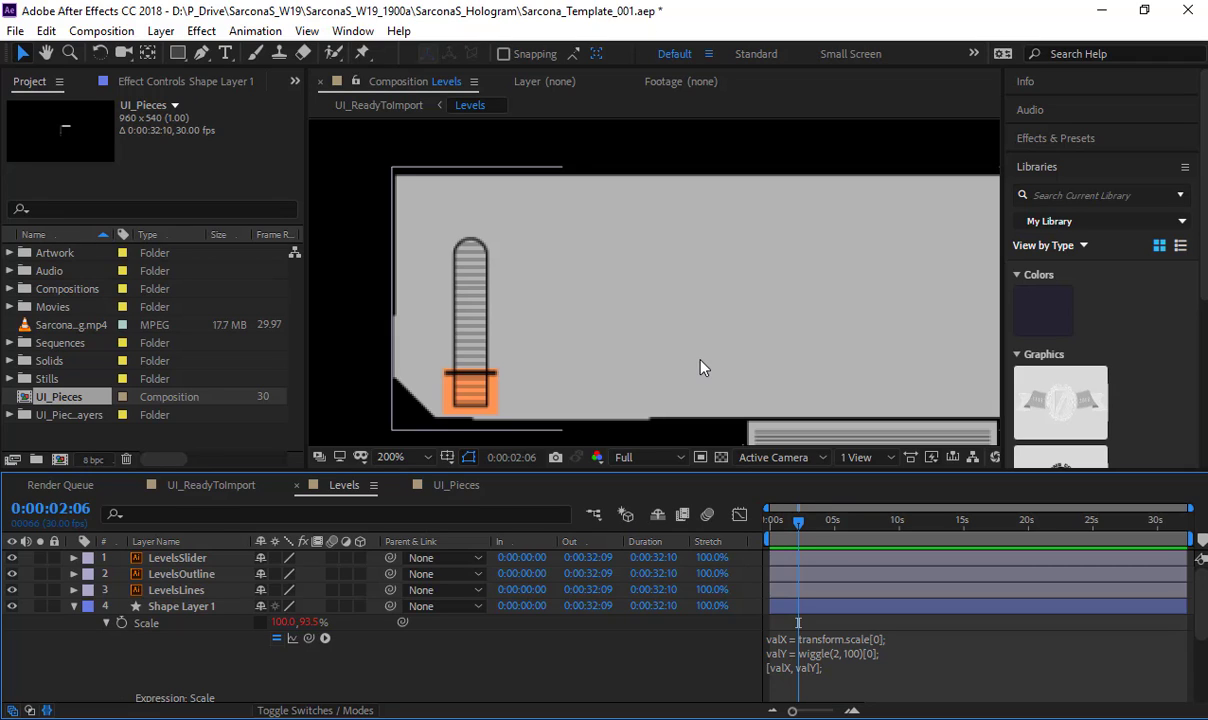
Step: In WordPad, change the valY wiggle to 5 times per second with an amount of 500
key(alt+Tab)
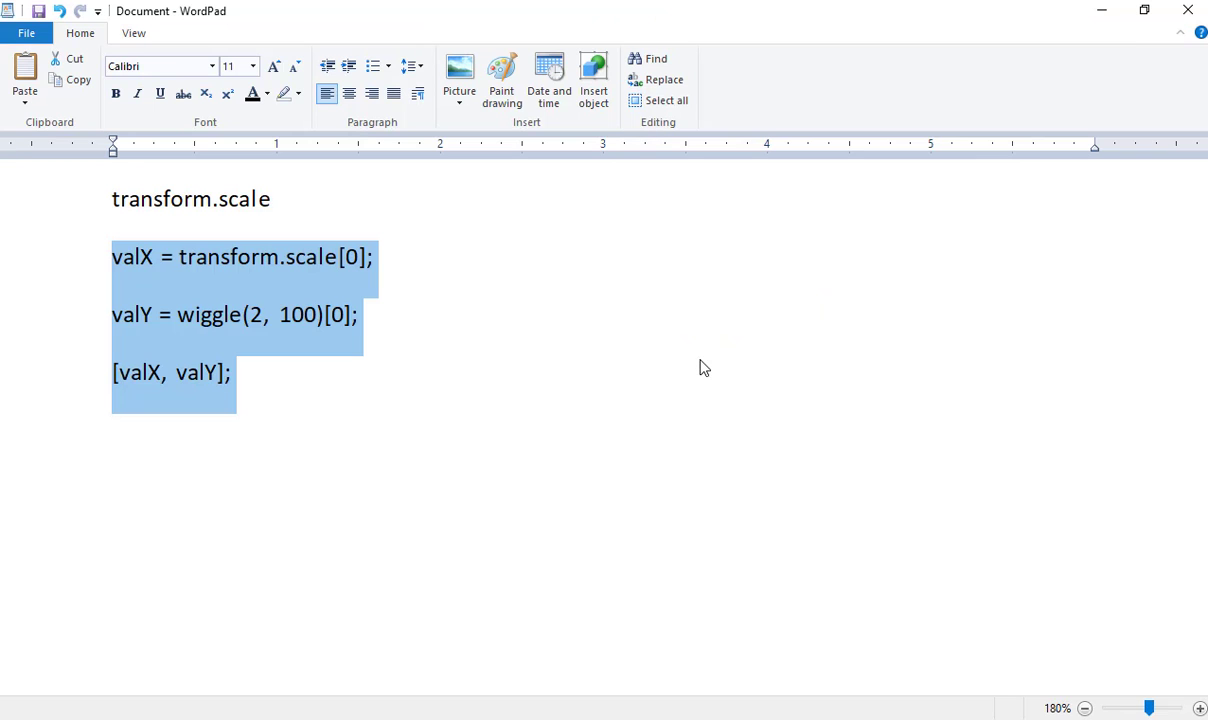
click(256, 313)
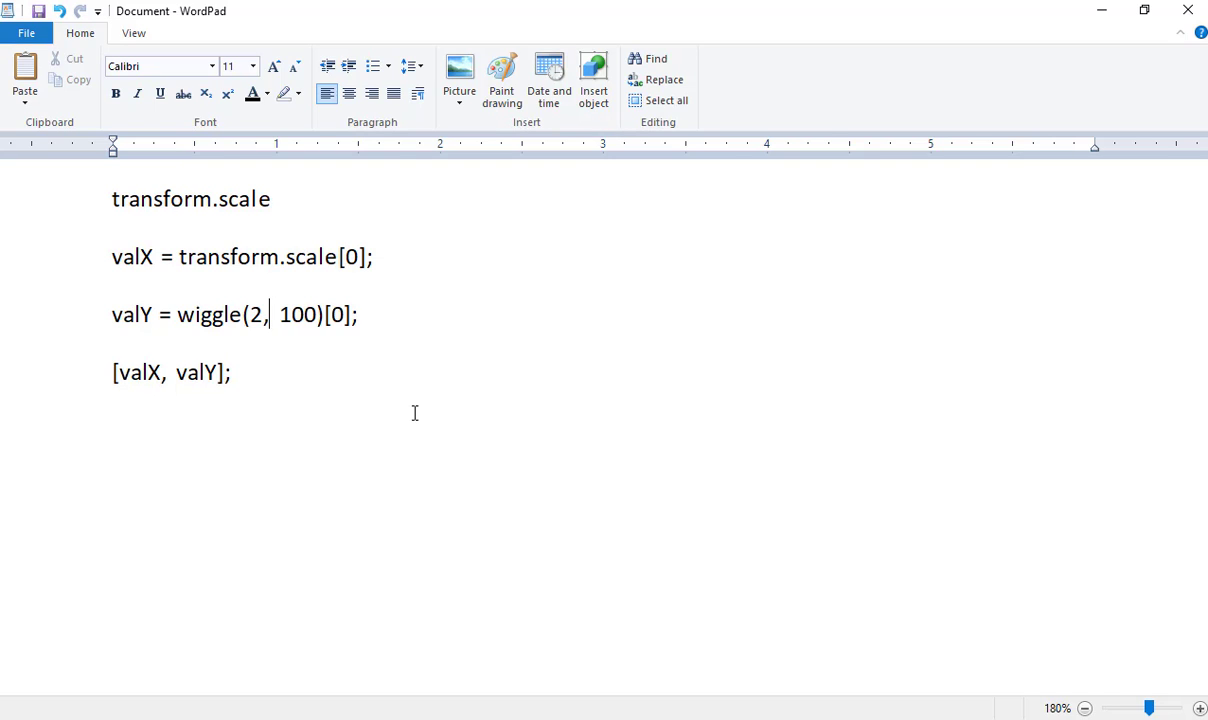
key(Left)
key(BackSpace)
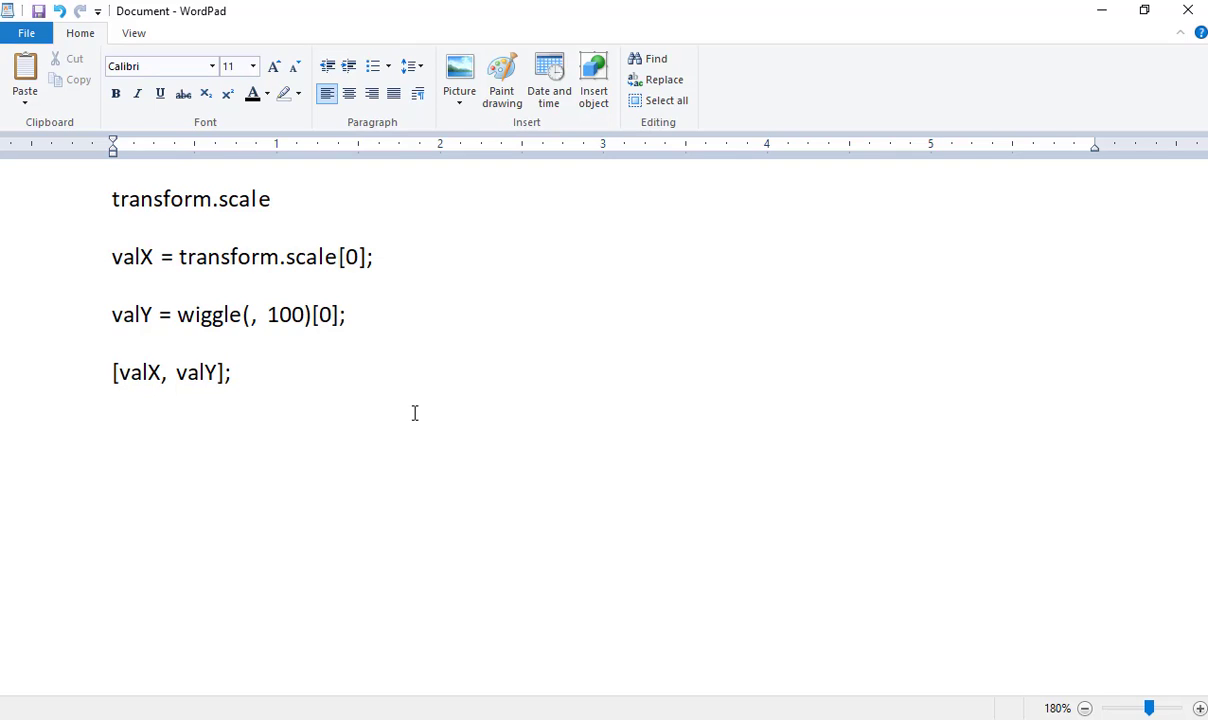
text(5)
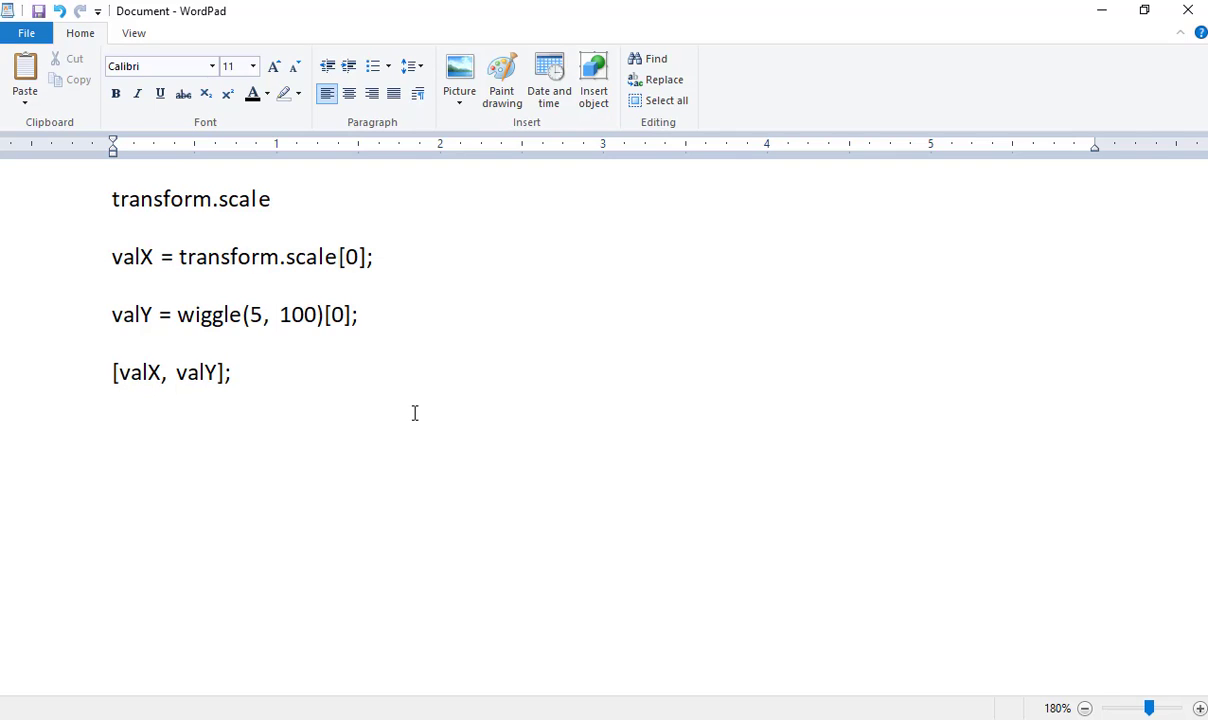
key(Right)
key(Right)
key(shift+Right)
key(shift+Right)
key(shift+Right)
text(500)
key(Down)
Step: Apply the three lines with wiggle(5, 500)[0] as Shape Layer 1's Scale expression in After Effects and play the animation
shift+click(108, 268)
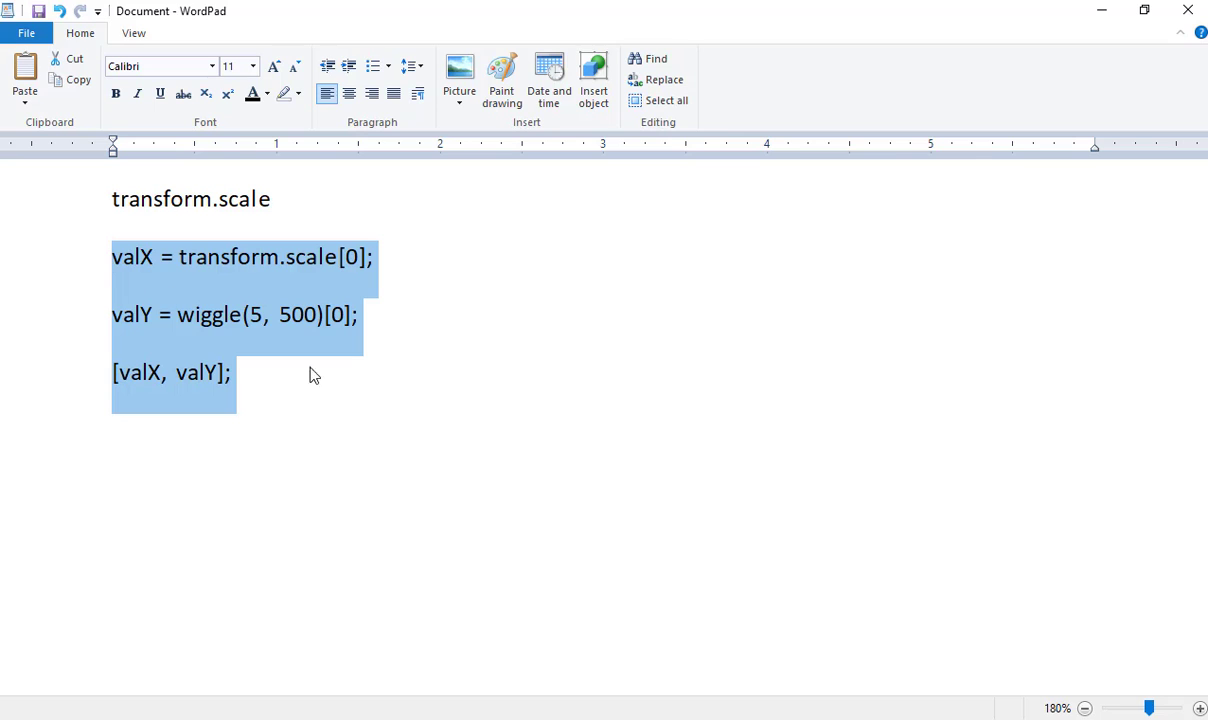
key(alt+Tab)
click(809, 688)
key(ctrl+a)
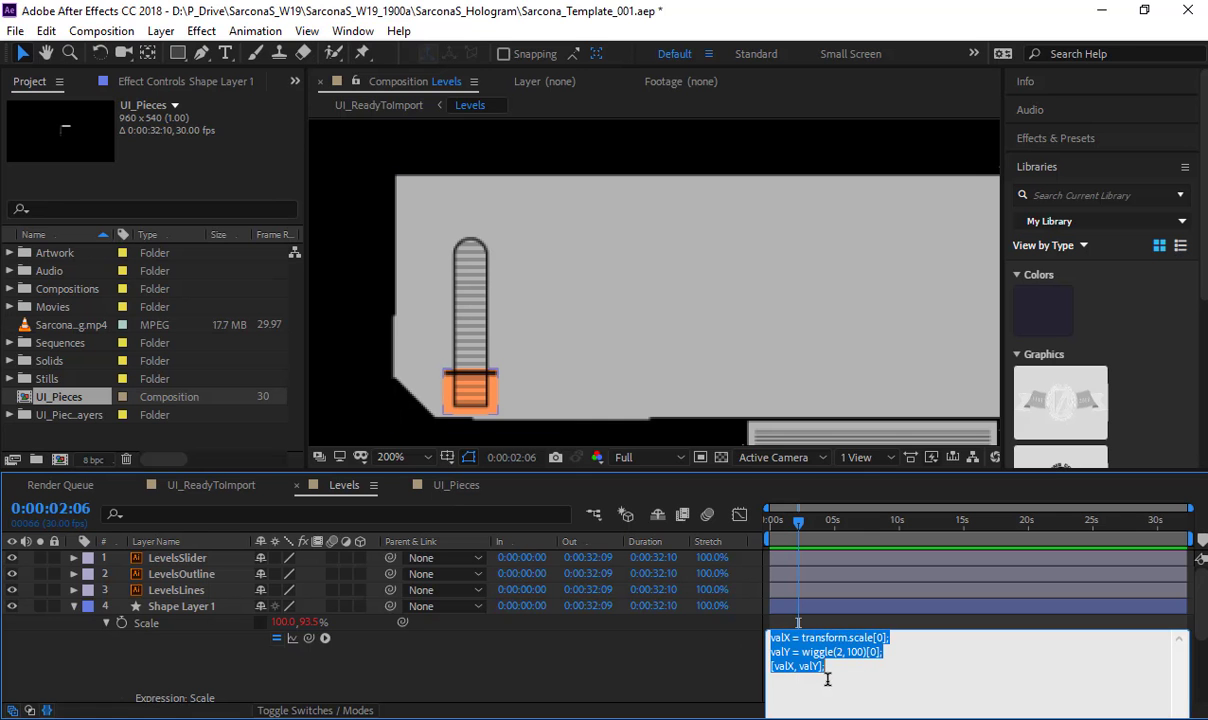
key(ctrl+v)
click(598, 659)
key(space)
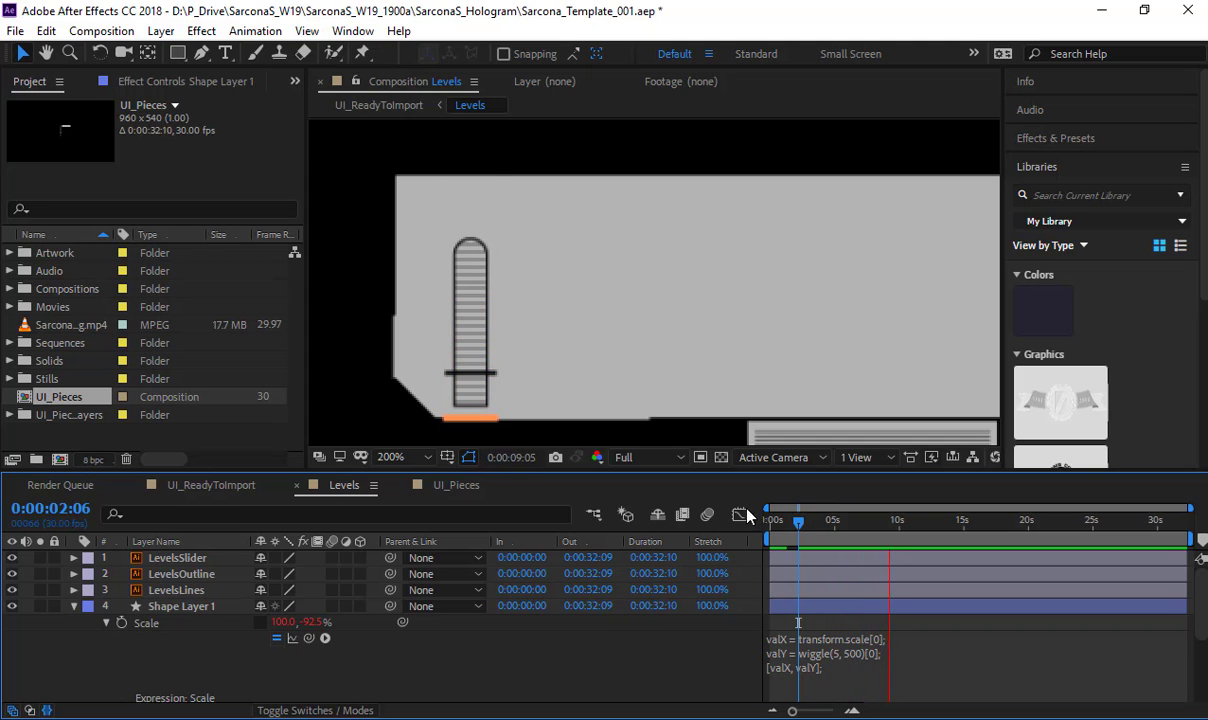
Step: In WordPad, set the wiggle frequency in the valY line to .5
key(alt+Tab)
click(272, 333)
click(256, 332)
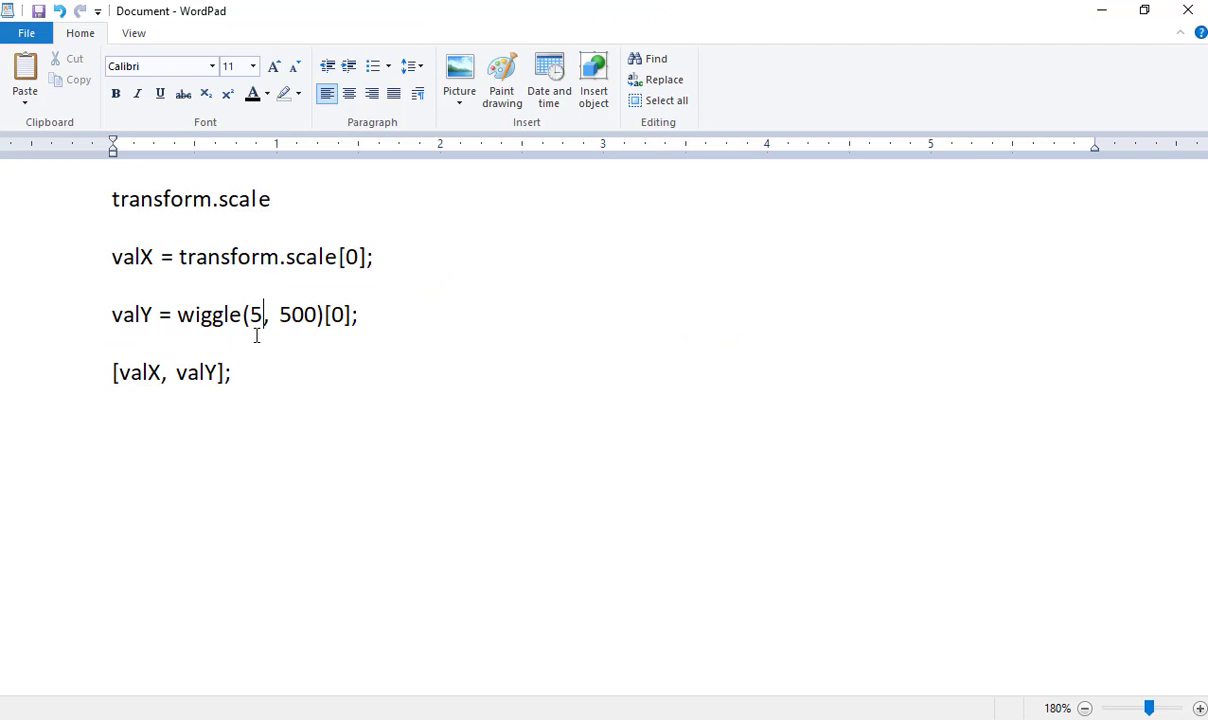
key(BackSpace)
text(1)
key(BackSpace)
text(.5)
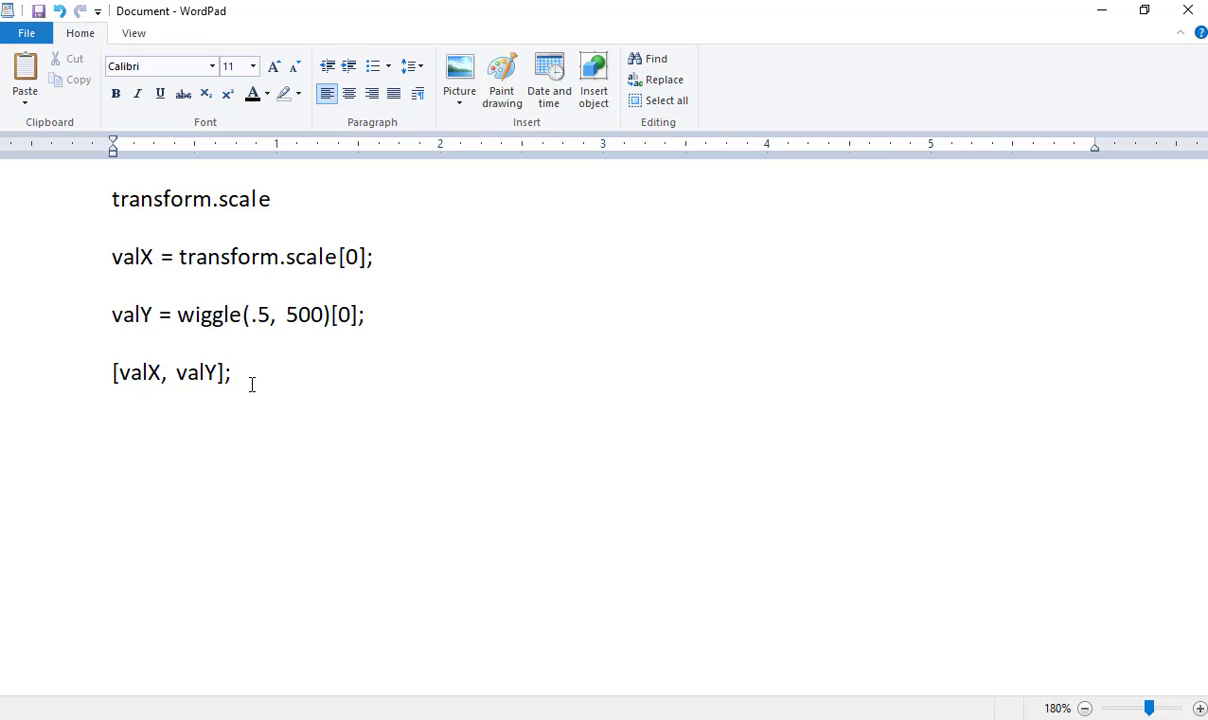
Step: Apply the lines with wiggle(.5, 500)[0] as Shape Layer 1's Scale expression in After Effects and play the animation from the start
drag(231, 372, 118, 265)
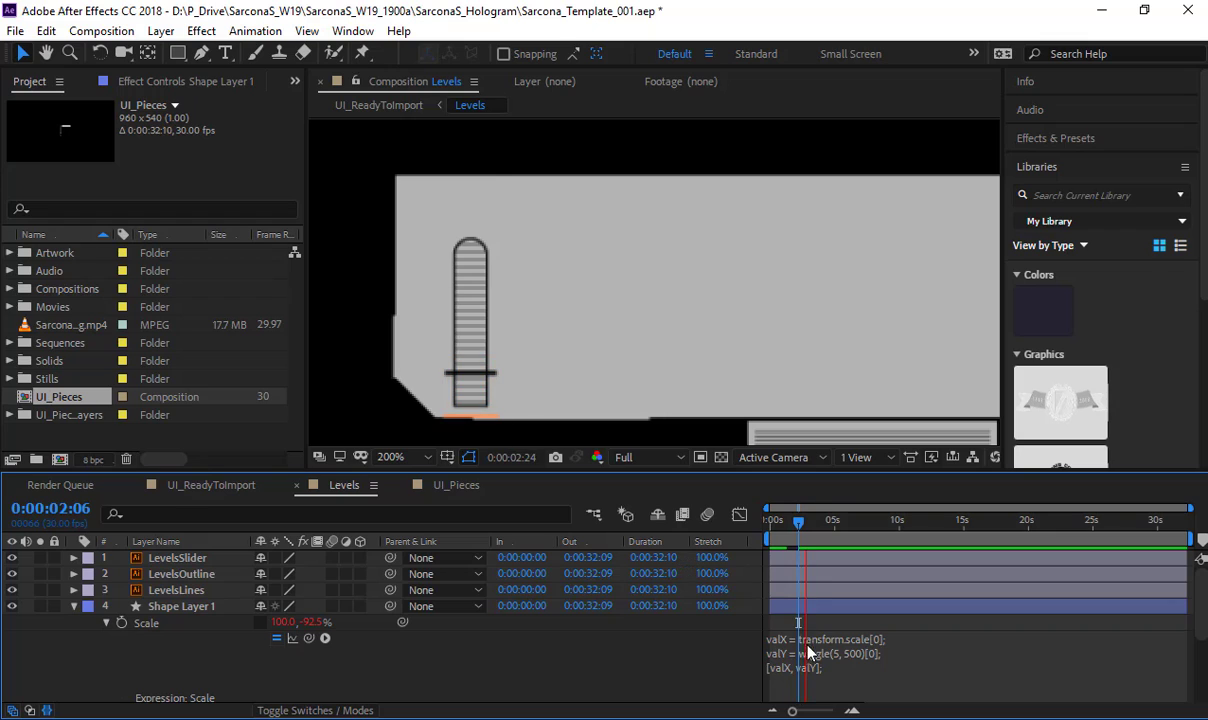
click(816, 655)
click(717, 652)
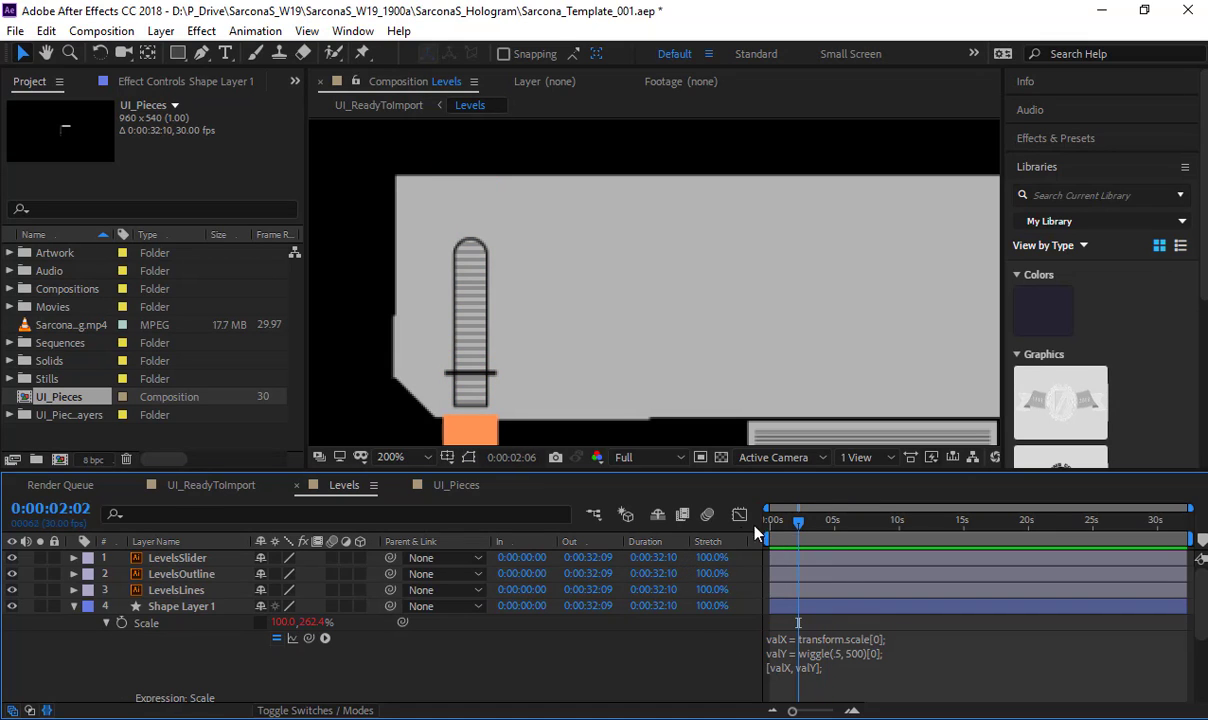
key(Home)
key(space)
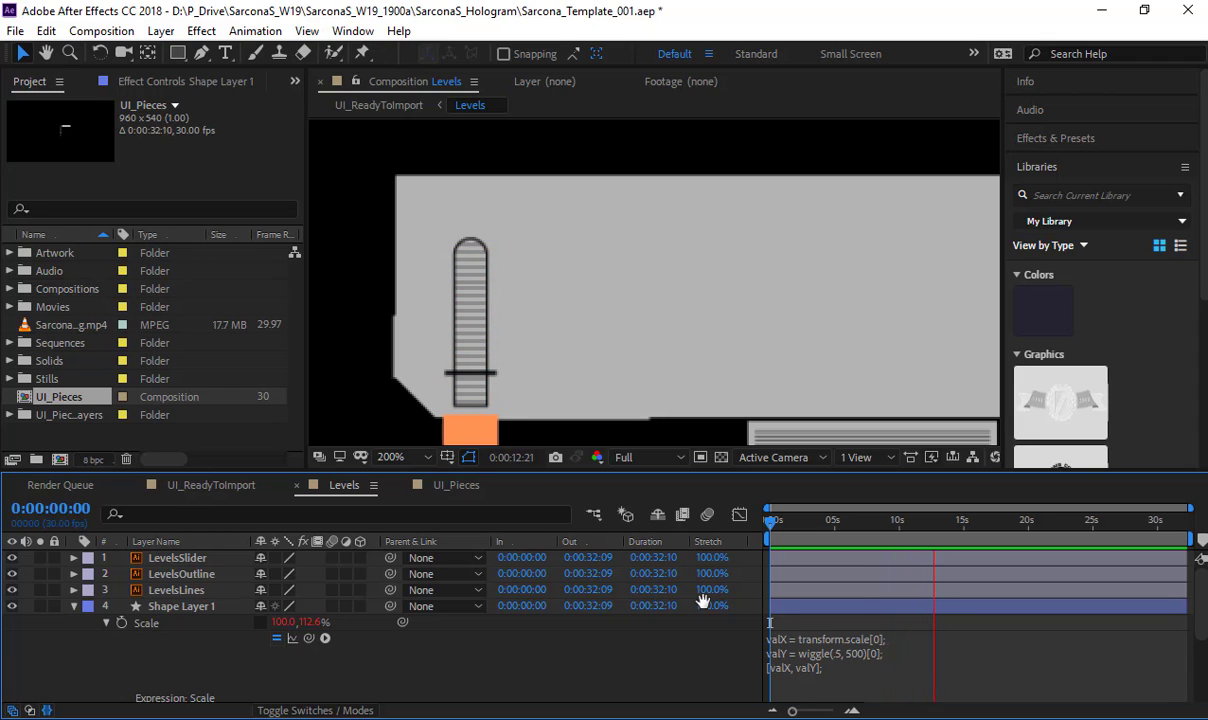
Step: Set the wiggle amount to 50 in Shape Layer 1's Scale expression and play the animation, stopping at about 5 seconds
click(857, 667)
click(852, 652)
key(BackSpace)
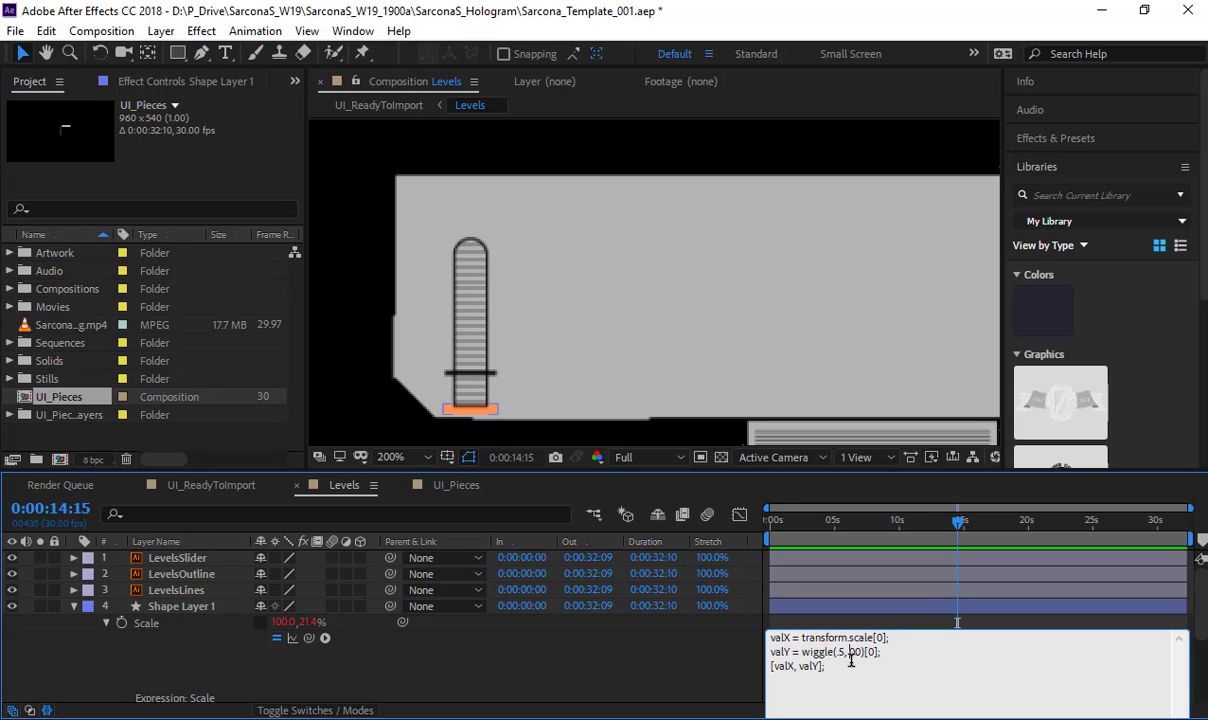
text(5)
click(744, 674)
key(space)
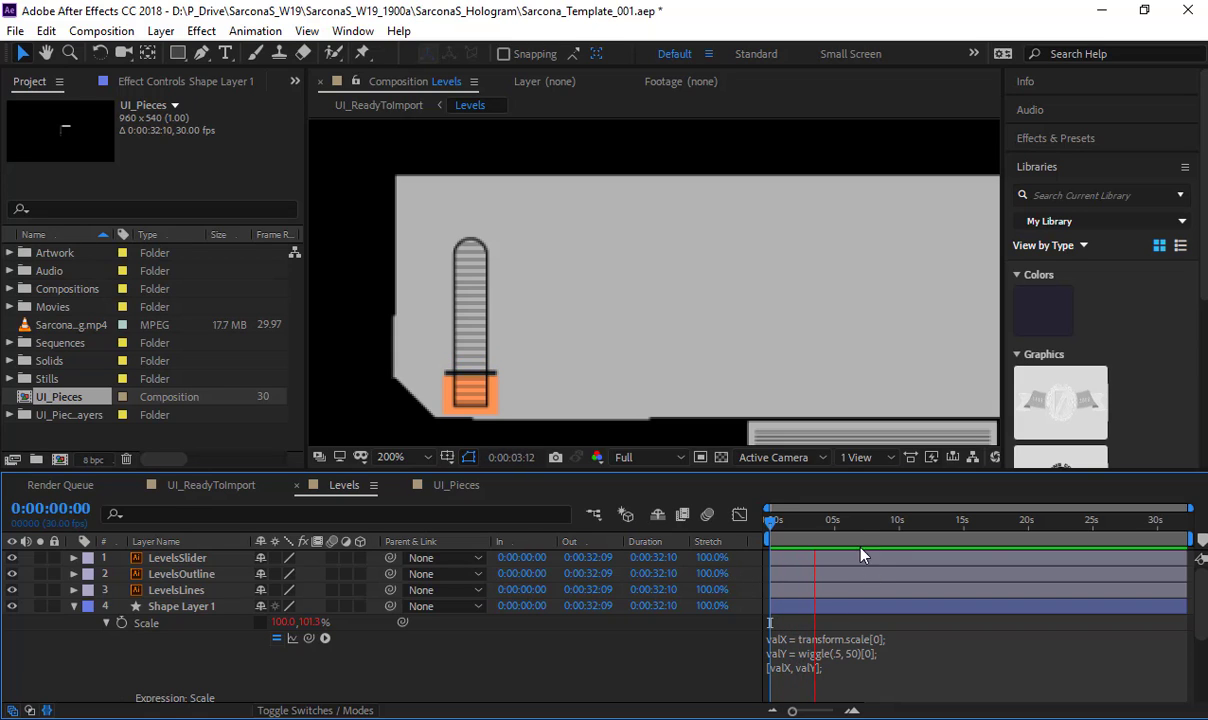
click(837, 521)
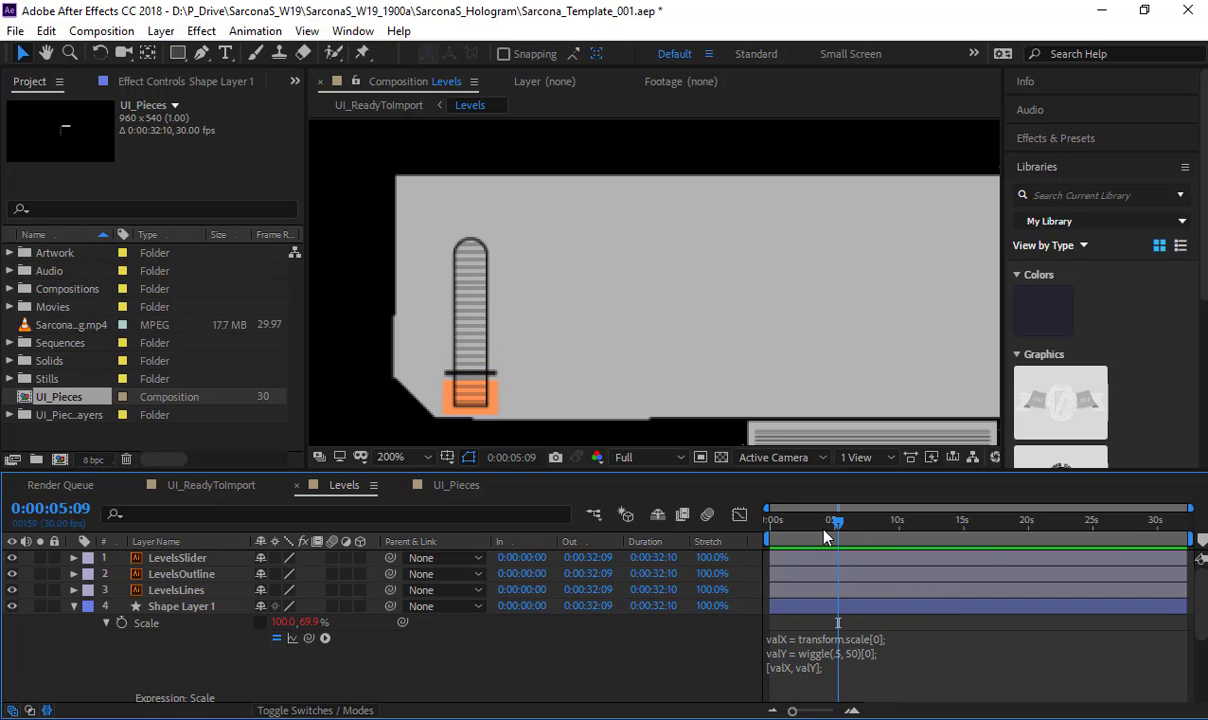
Step: Switch to the browser and search Google for python in a new tab
key(alt+Tab)
key(alt+Tab)
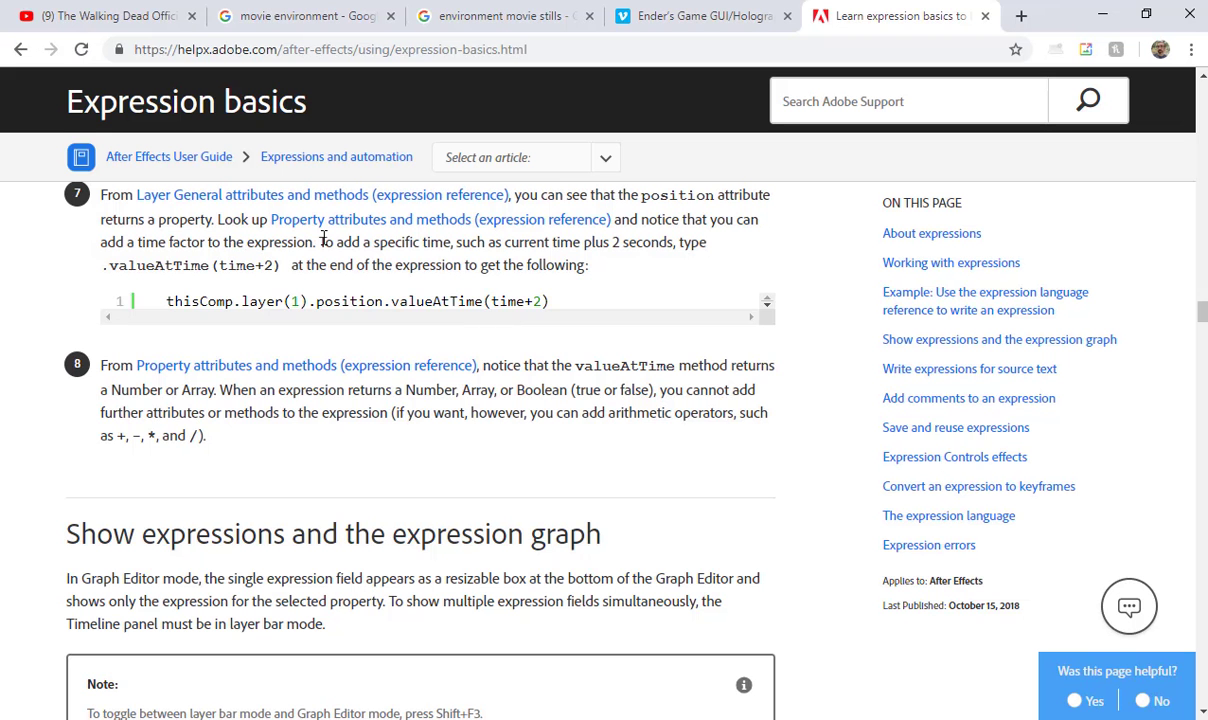
scroll(420, 235, up, 7)
key(ctrl+t)
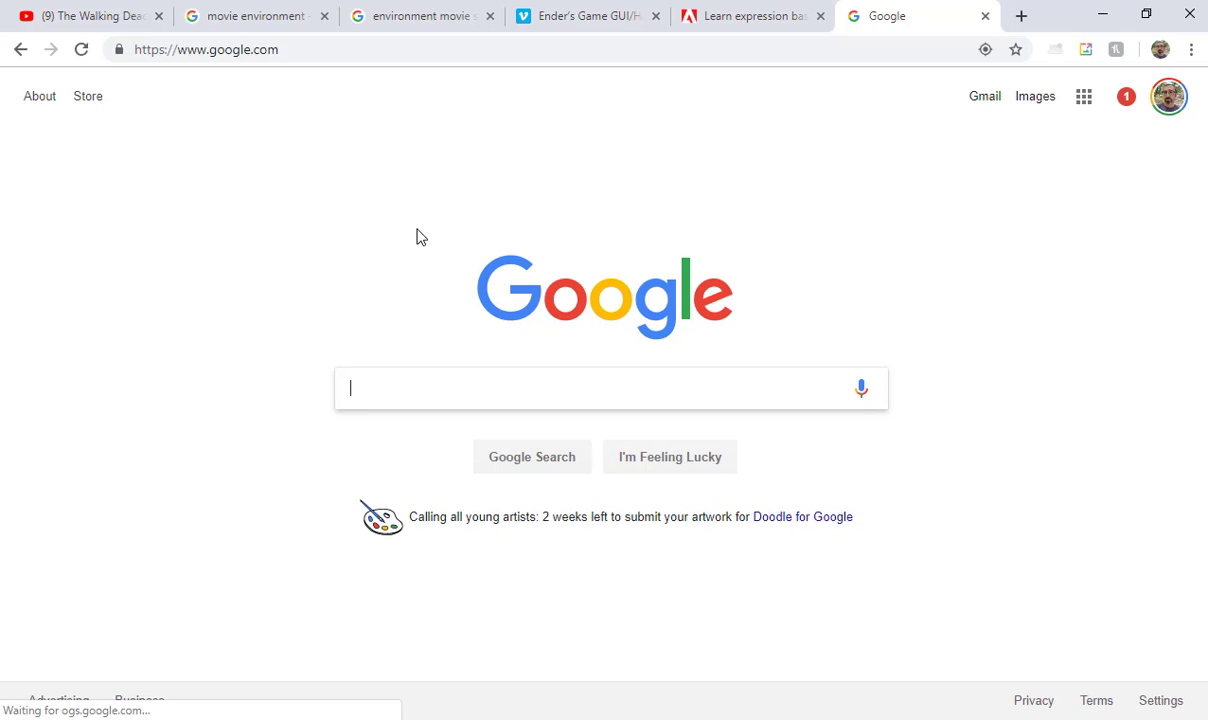
text(python)
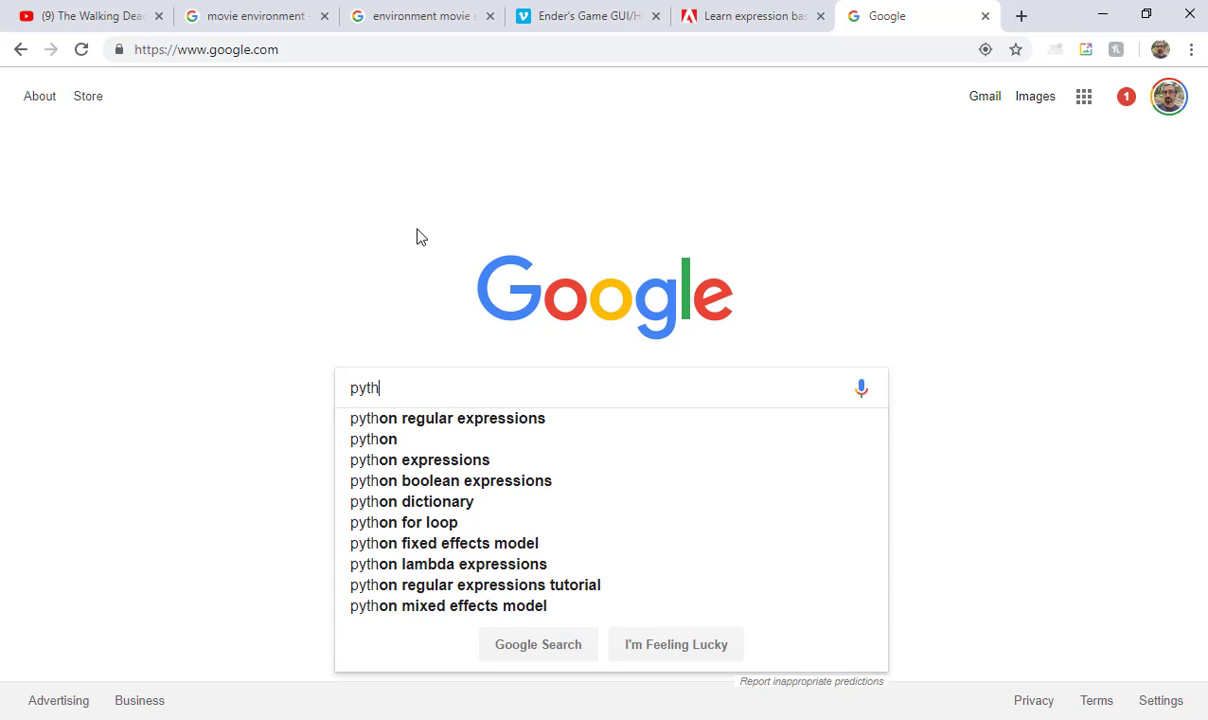
key(Return)
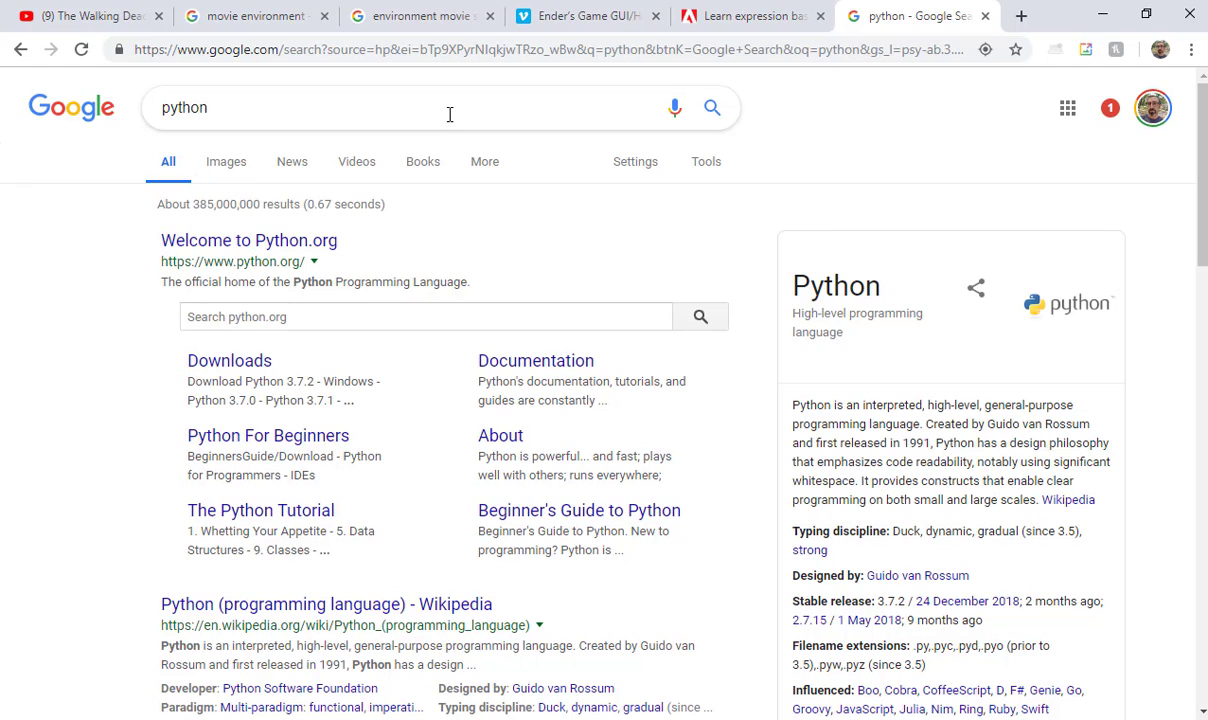
Step: Search Google for javascript and for javascript abs, and highlight Math.abs( ) in the featured result
click(415, 102)
key(ctrl+a)
text(javascript)
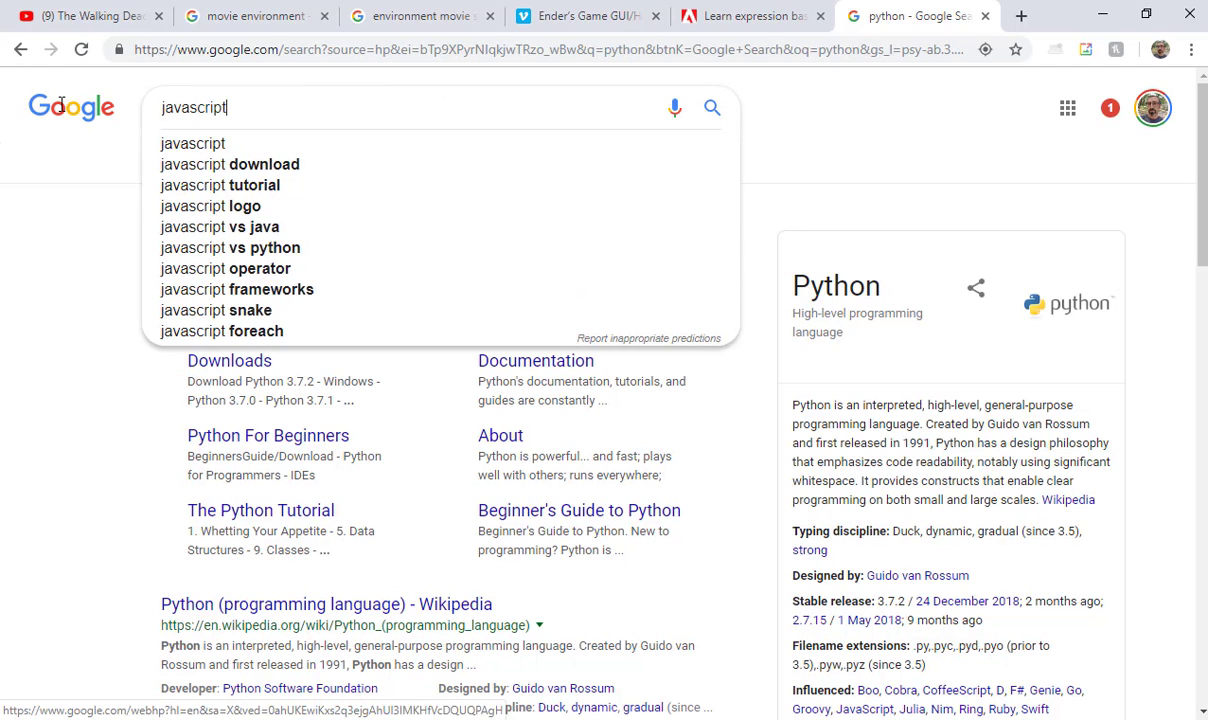
key(Return)
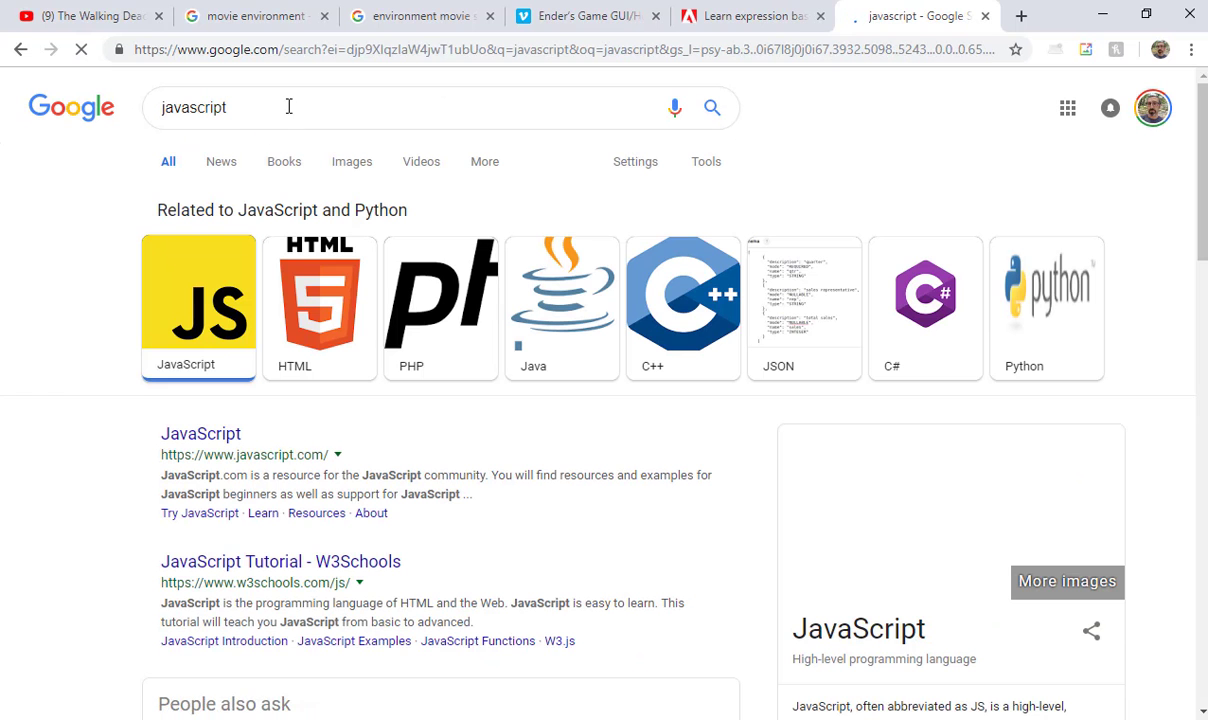
click(290, 105)
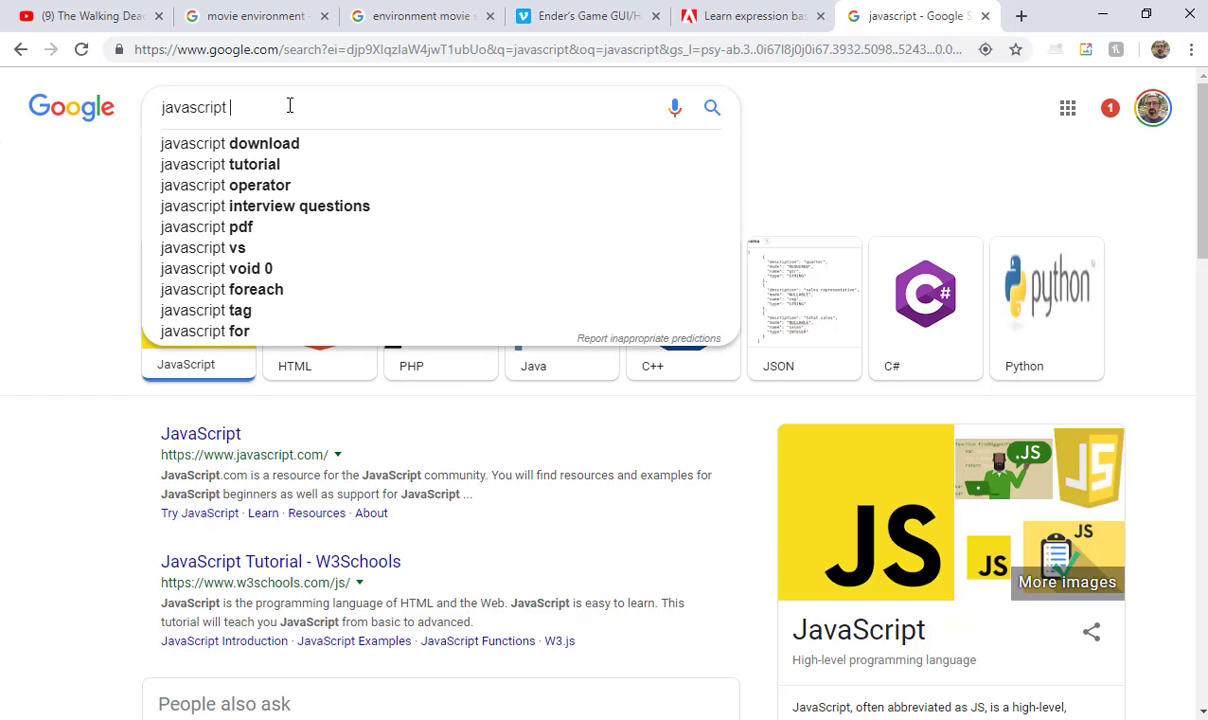
text(abs)
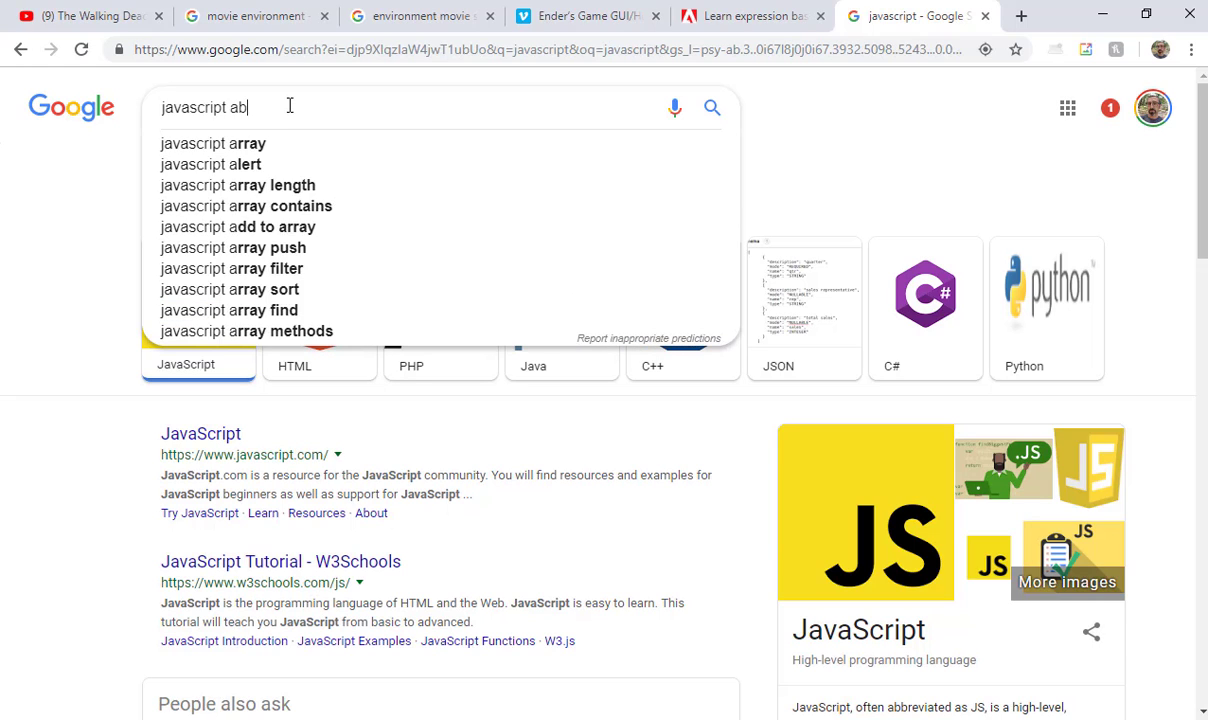
key(Return)
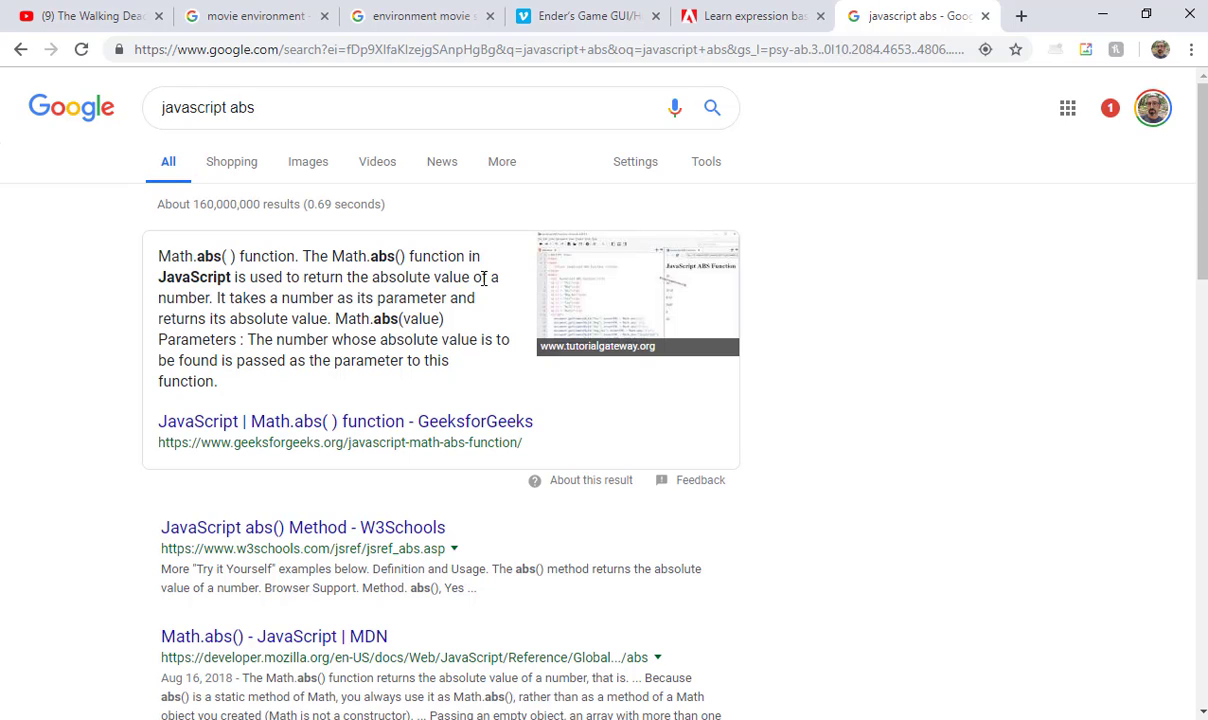
drag(237, 256, 155, 260)
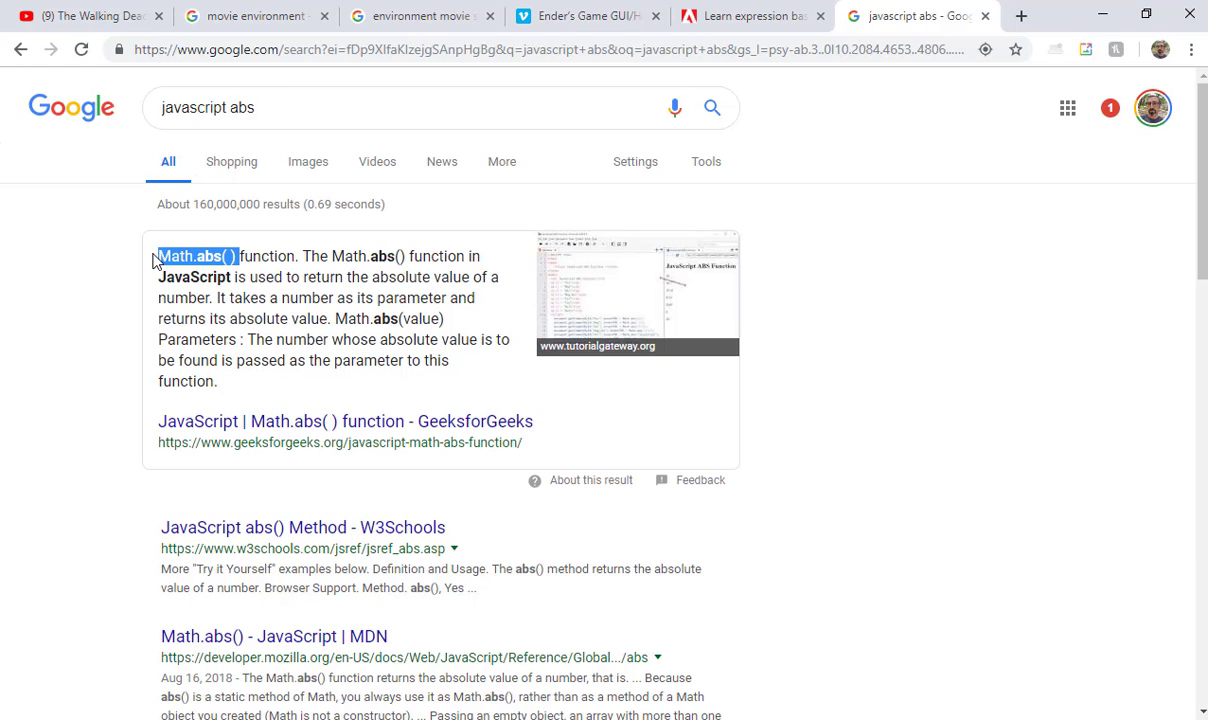
Step: Switch to WordPad and try a separate line valY = Math.abs(valY); below the wiggle line
key(alt+Tab)
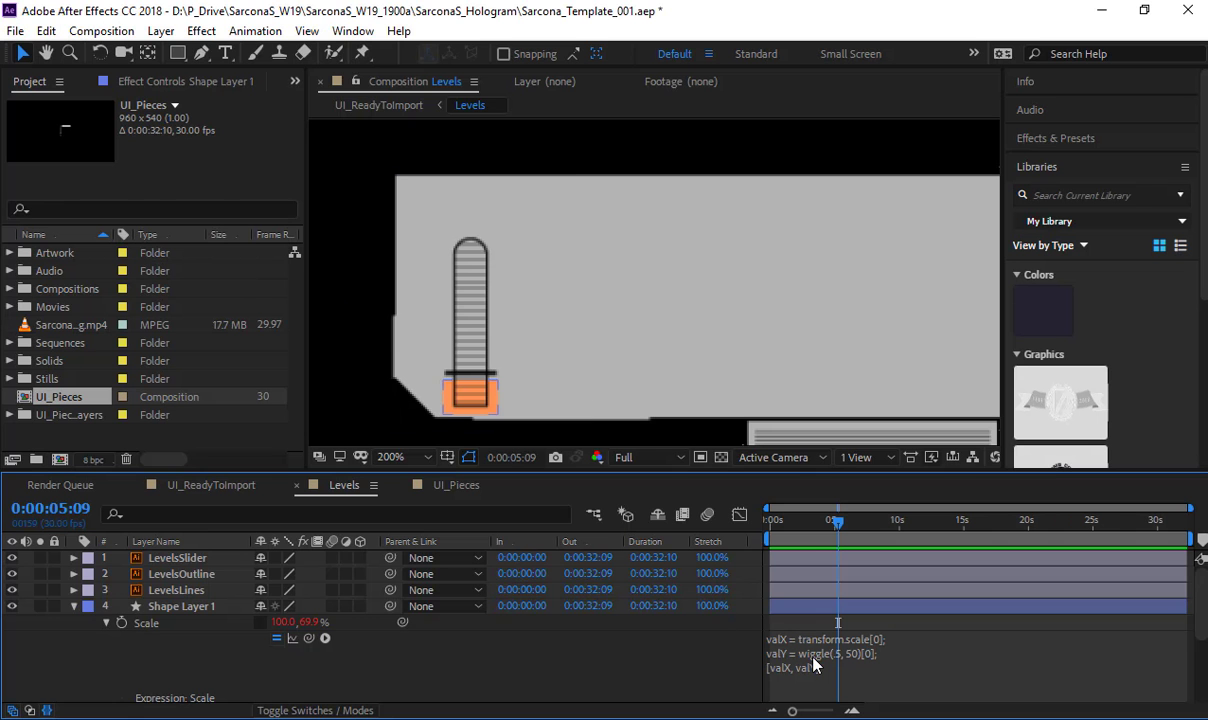
key(alt+Tab)
key(Tab)
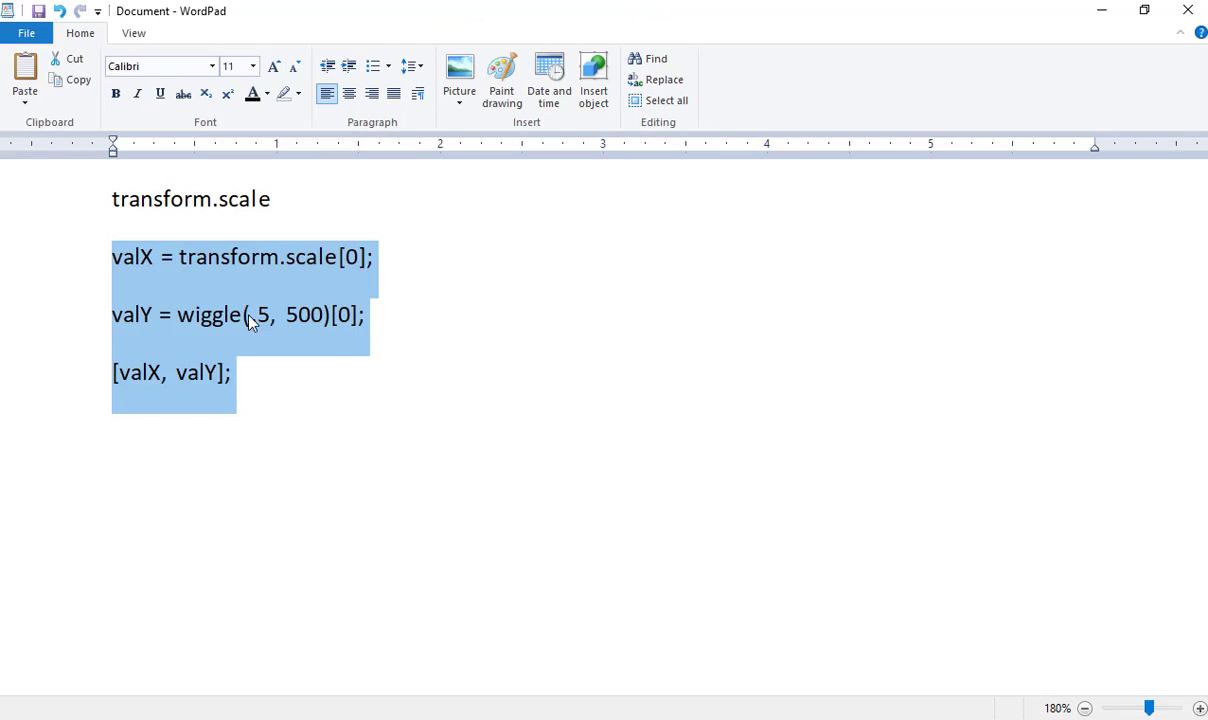
click(249, 315)
click(173, 305)
click(425, 321)
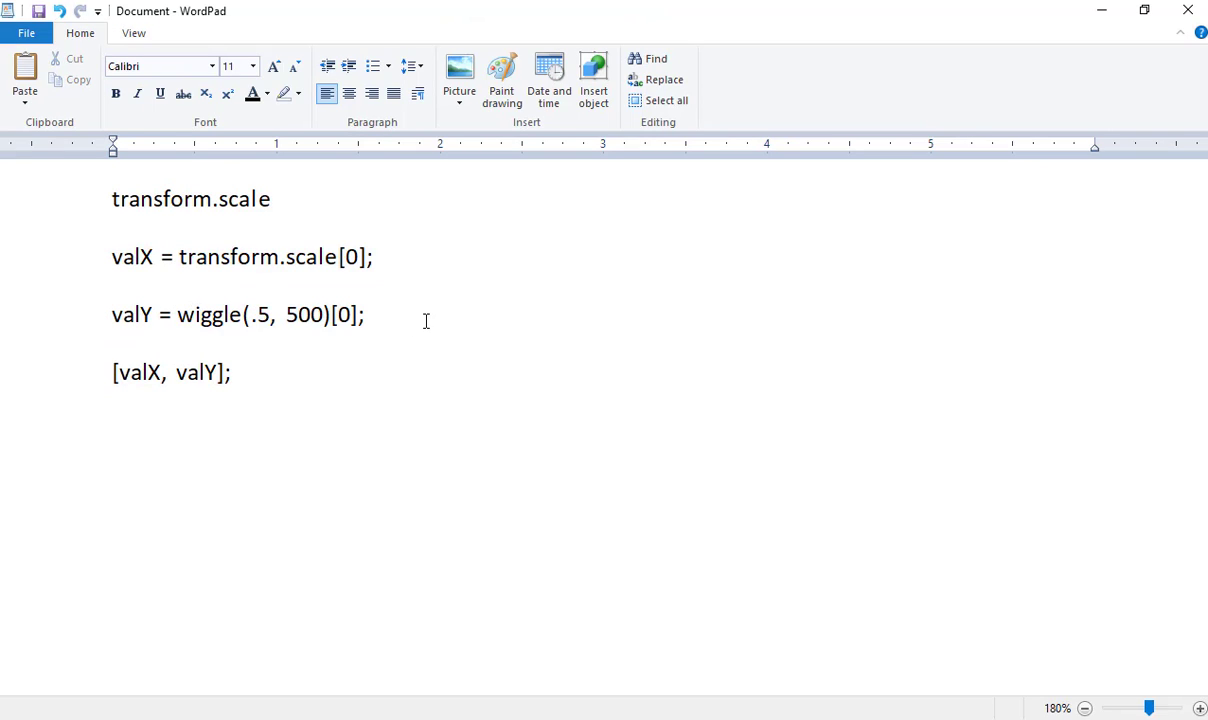
key(Return)
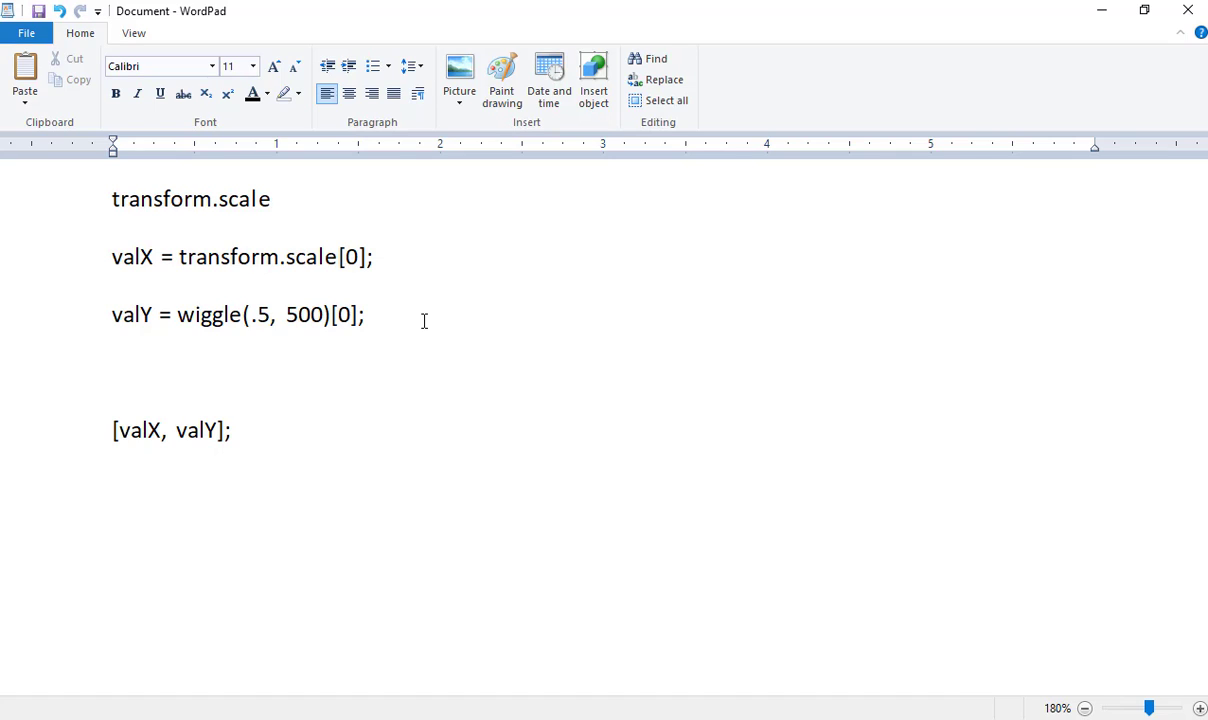
text(valY = Math.abs(valY);)
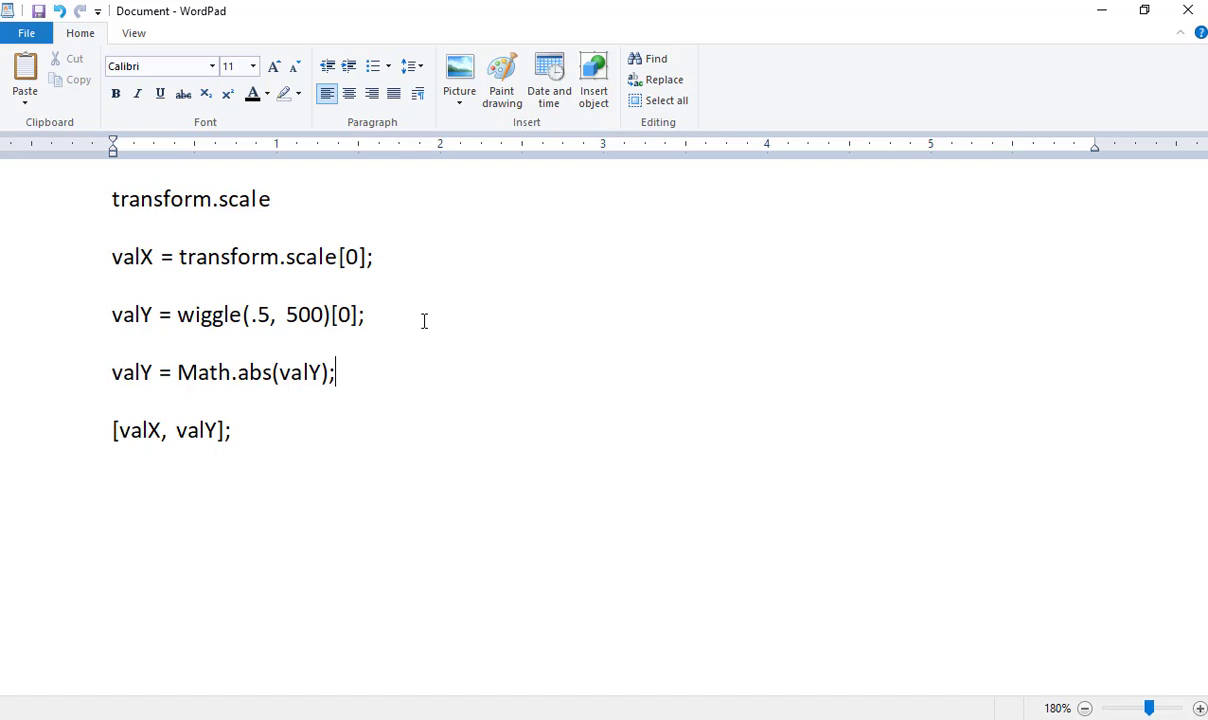
key(shift+Home)
key(BackSpace)
key(BackSpace)
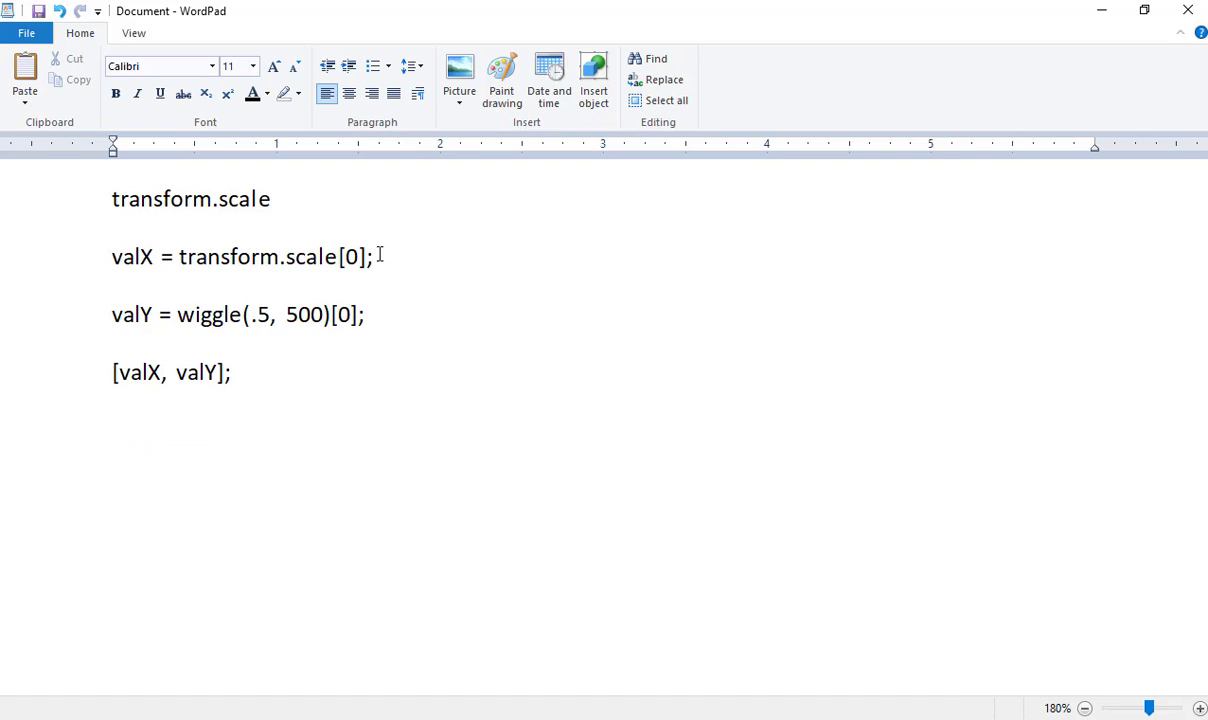
Step: In the WordPad valY line, wrap the wiggle term to read Math.abs(wiggle(.5, 500)[0]);
click(179, 315)
text(M)
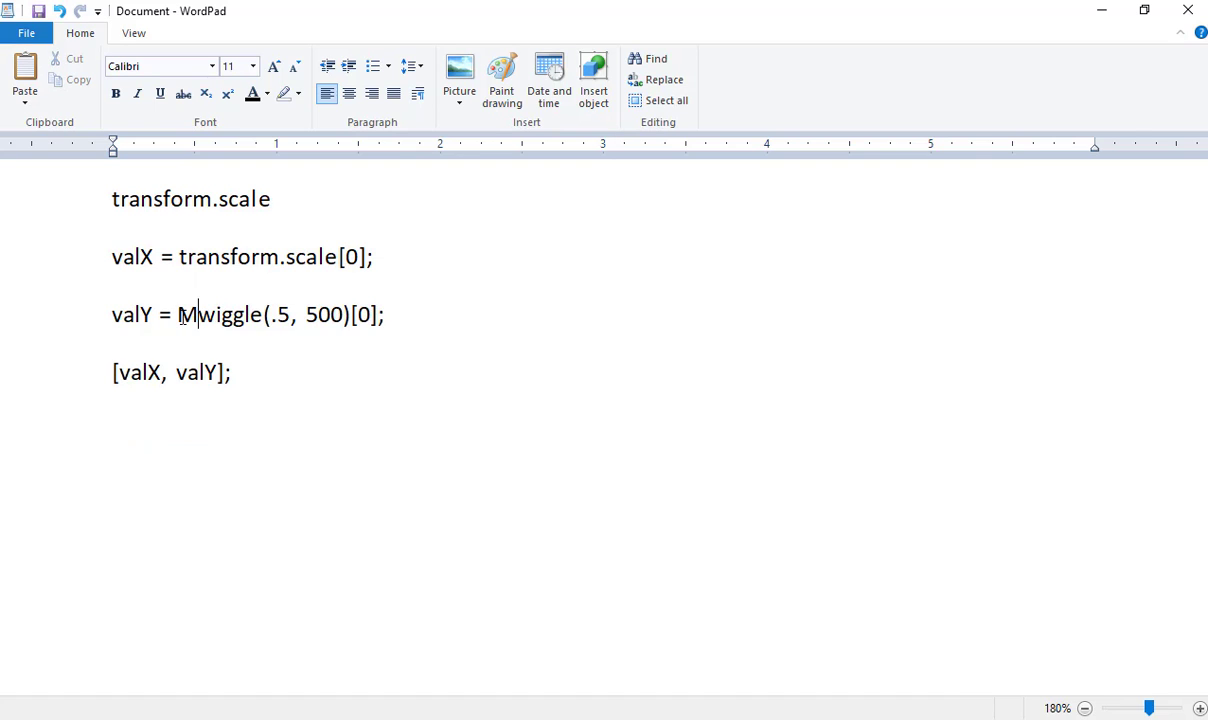
text(ath.abs()
key(End)
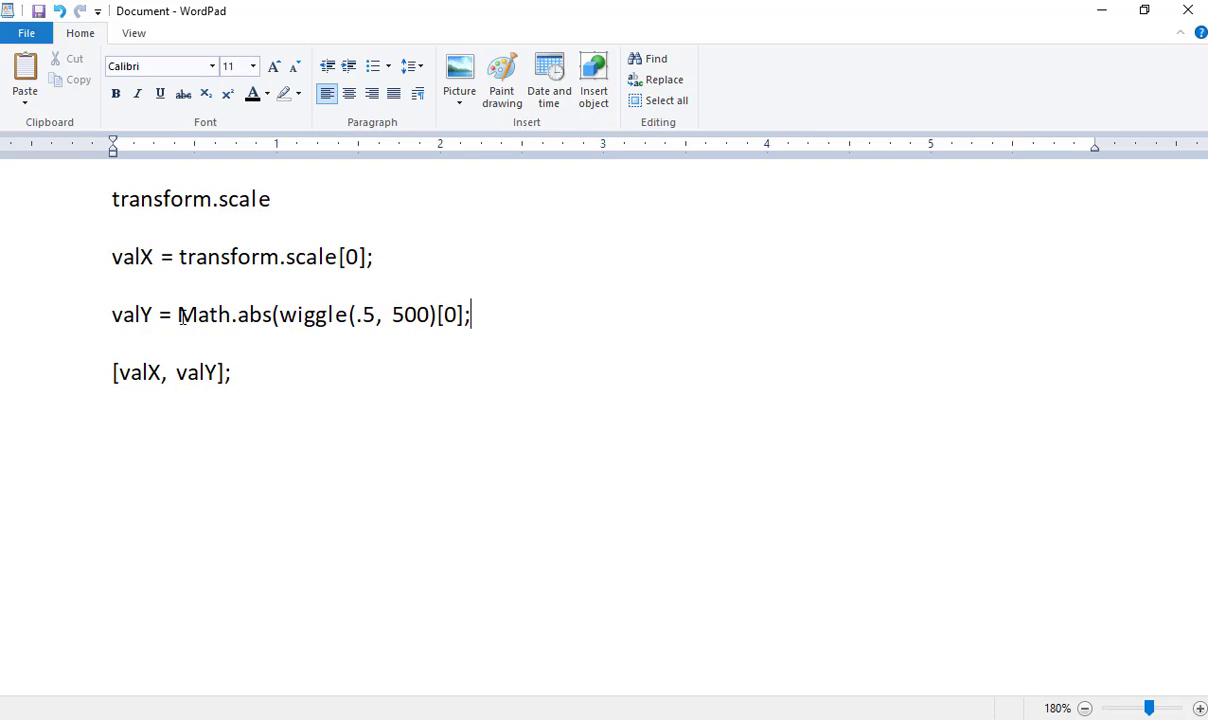
text())
Step: Copy the three lines with Math.abs(wiggle(.5, 500)[0]) from WordPad and apply them as Shape Layer 1's Scale expression in After Effects
drag(275, 396, 121, 260)
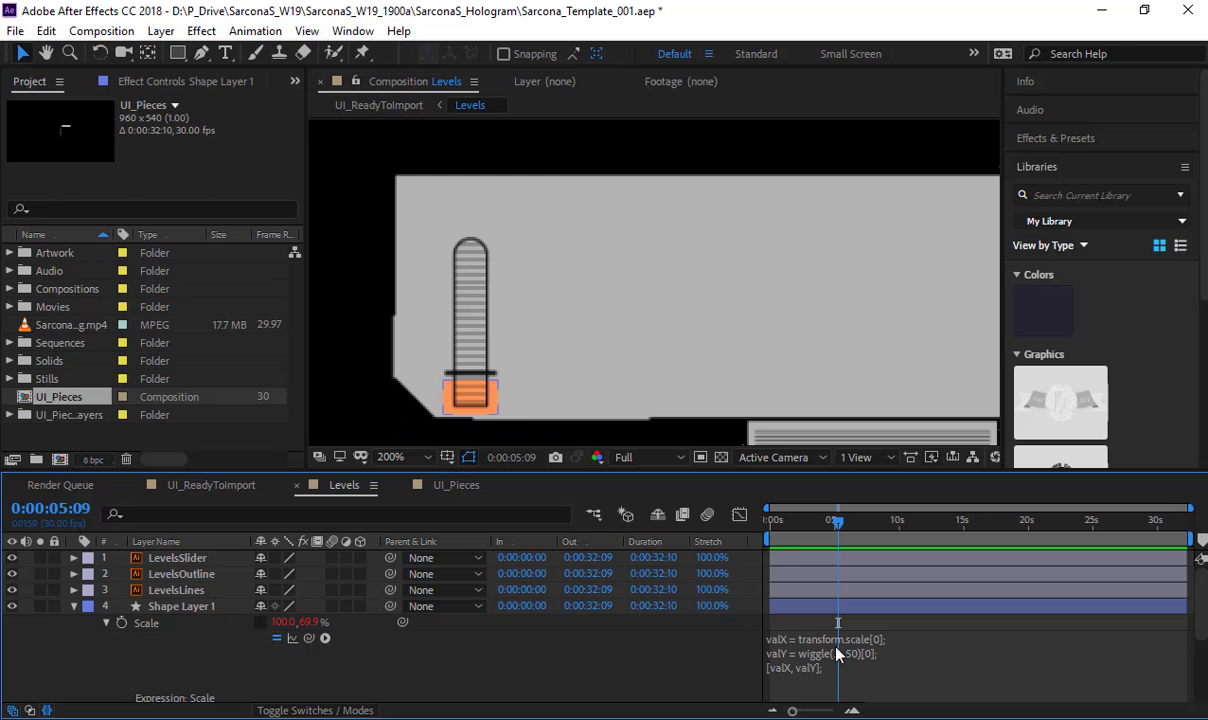
click(836, 648)
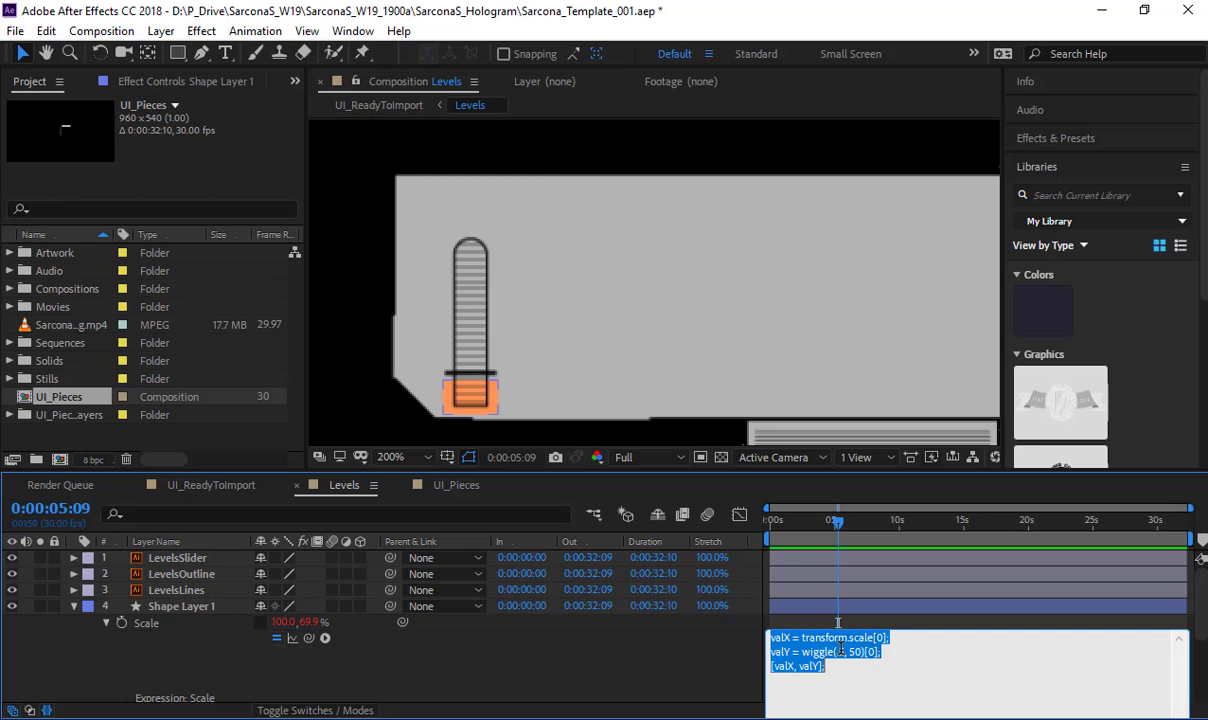
click(686, 657)
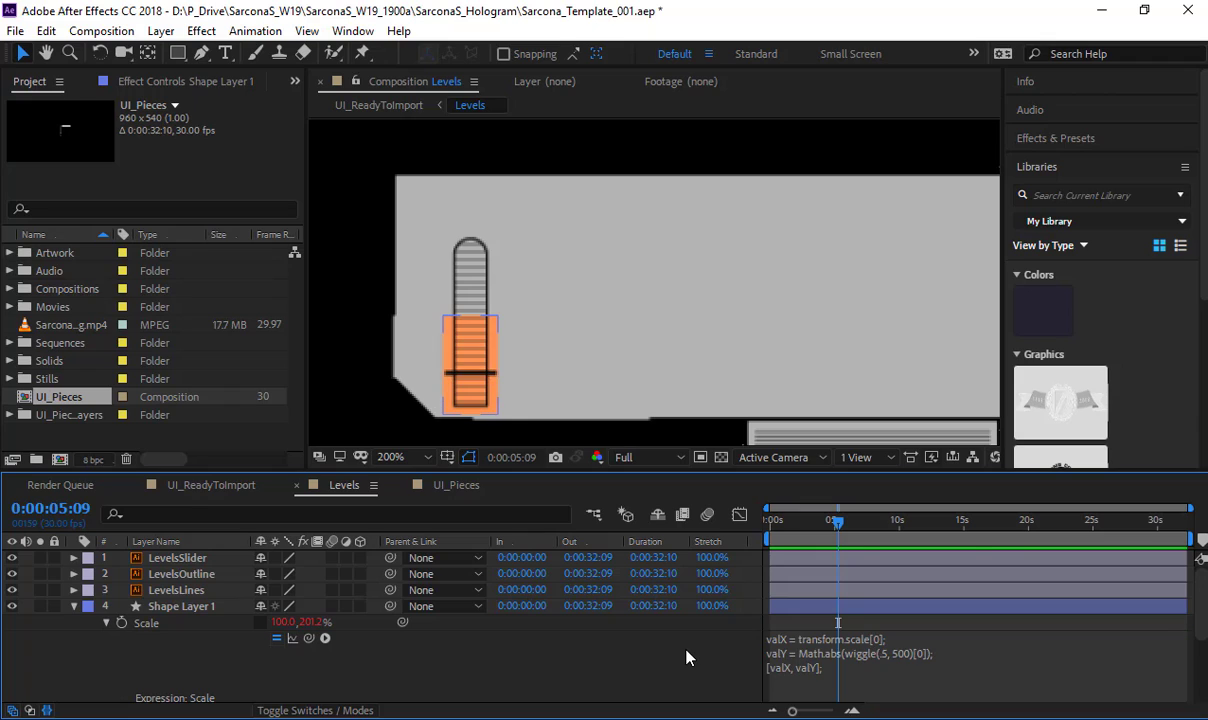
Step: Set the Scale expression's wiggle to a frequency of .50 and an amount of 50, play the animation and scrub to 28 seconds
click(897, 662)
click(885, 652)
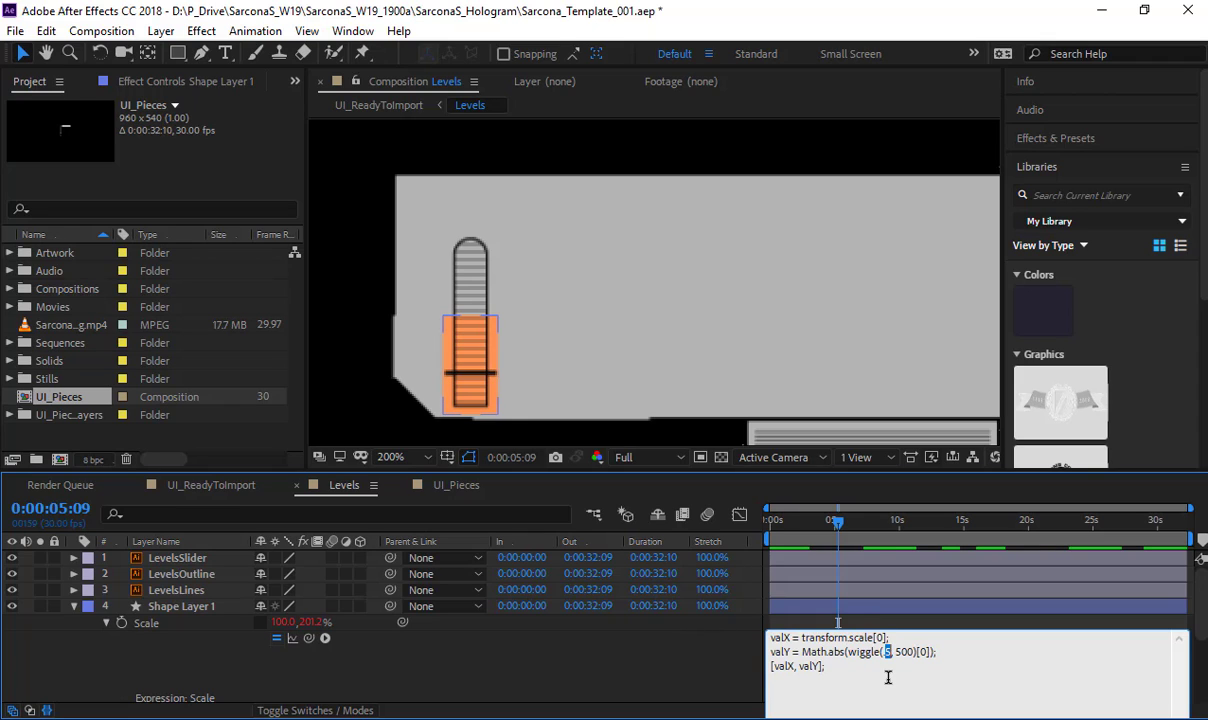
text(.1)
key(BackSpace)
text(50)
key(shift+Right)
key(shift+Right)
text(50)
click(724, 652)
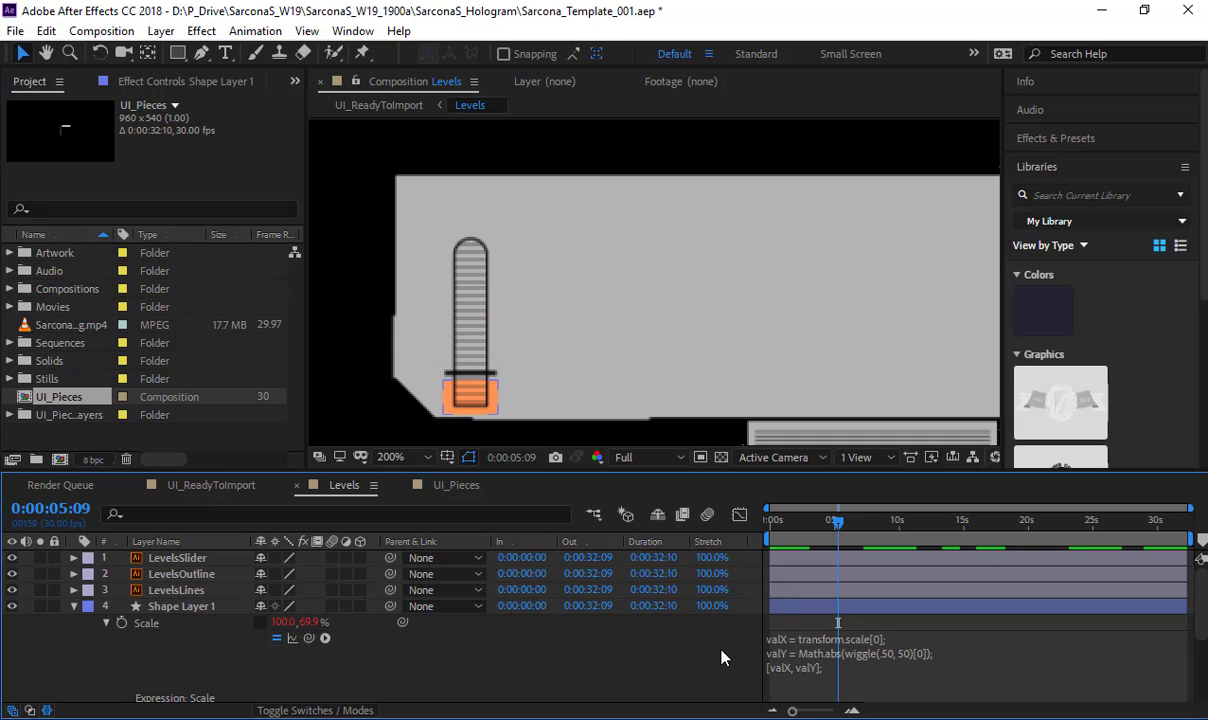
key(space)
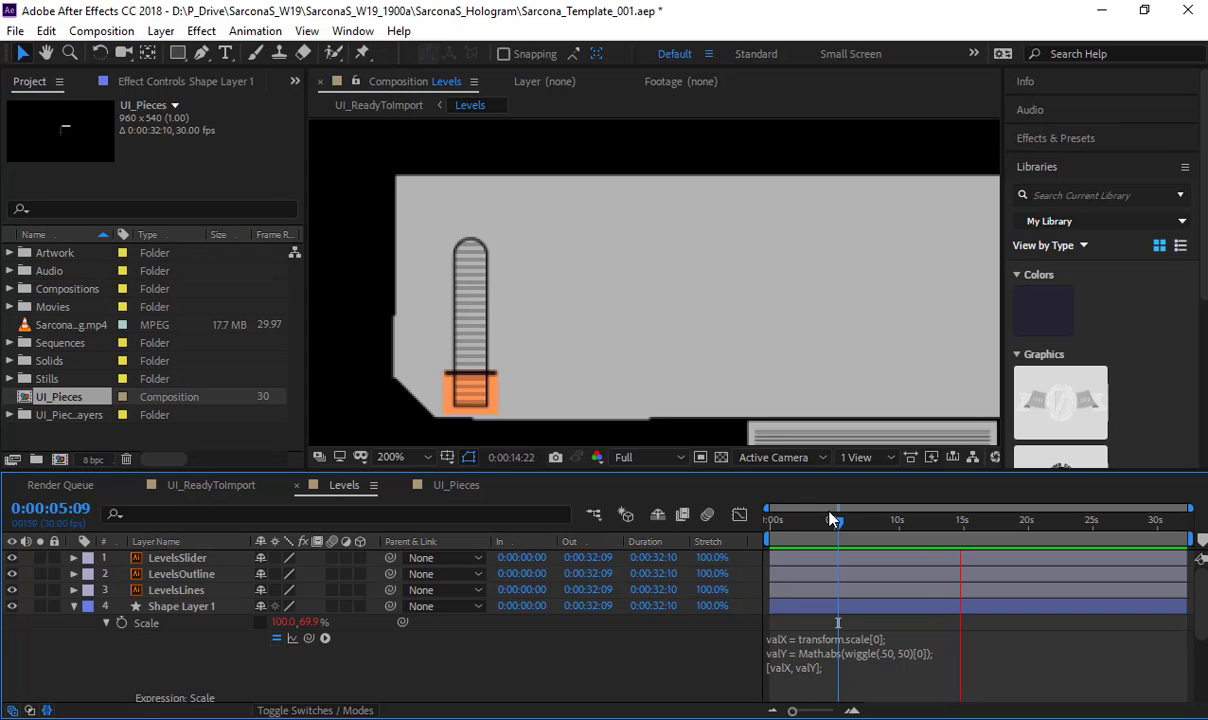
drag(832, 519, 1133, 548)
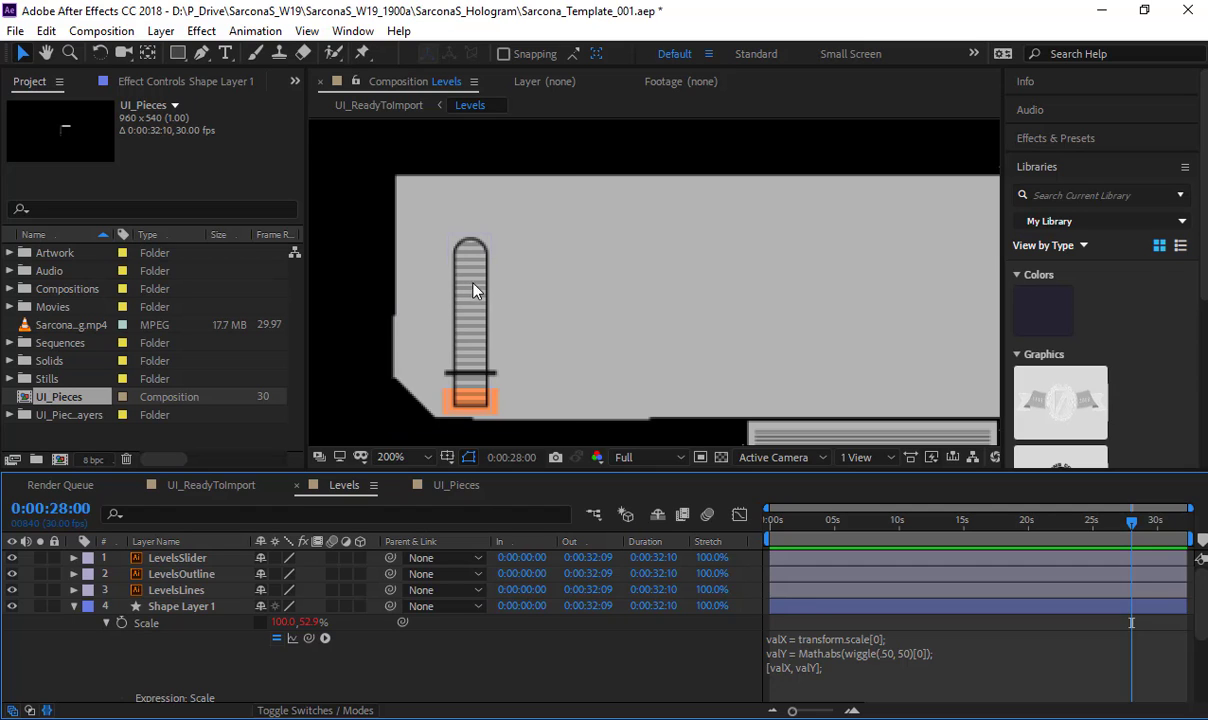
Step: In WordPad, add +200 after the Math.abs() term in the valY line and delete a zero from the wiggle amount
key(alt+Tab)
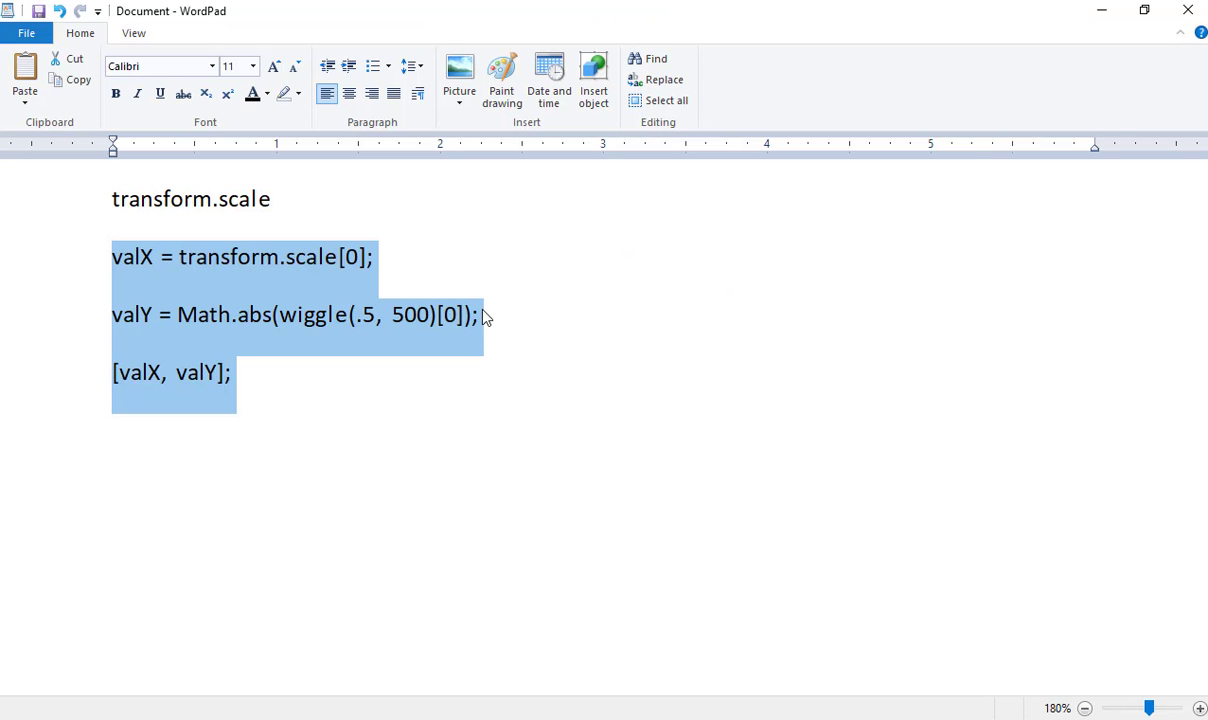
click(485, 316)
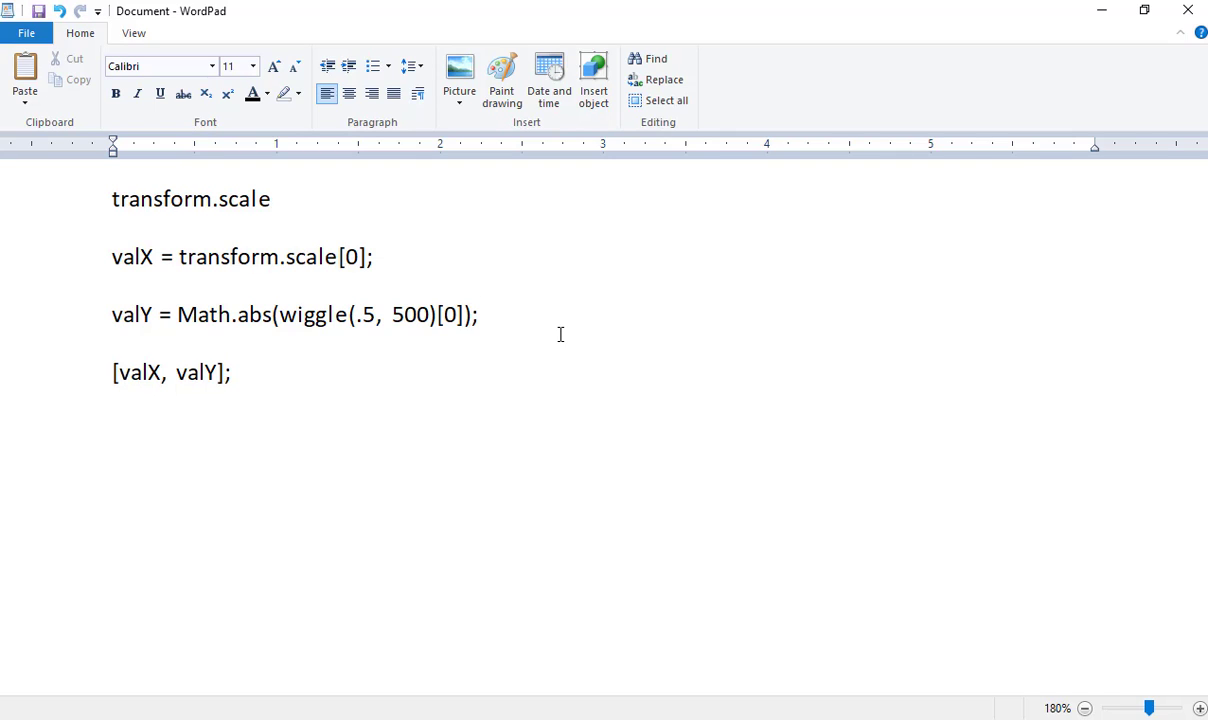
key(Down)
key(Down)
key(Return)
click(474, 317)
text(+200)
drag(156, 316, 110, 316)
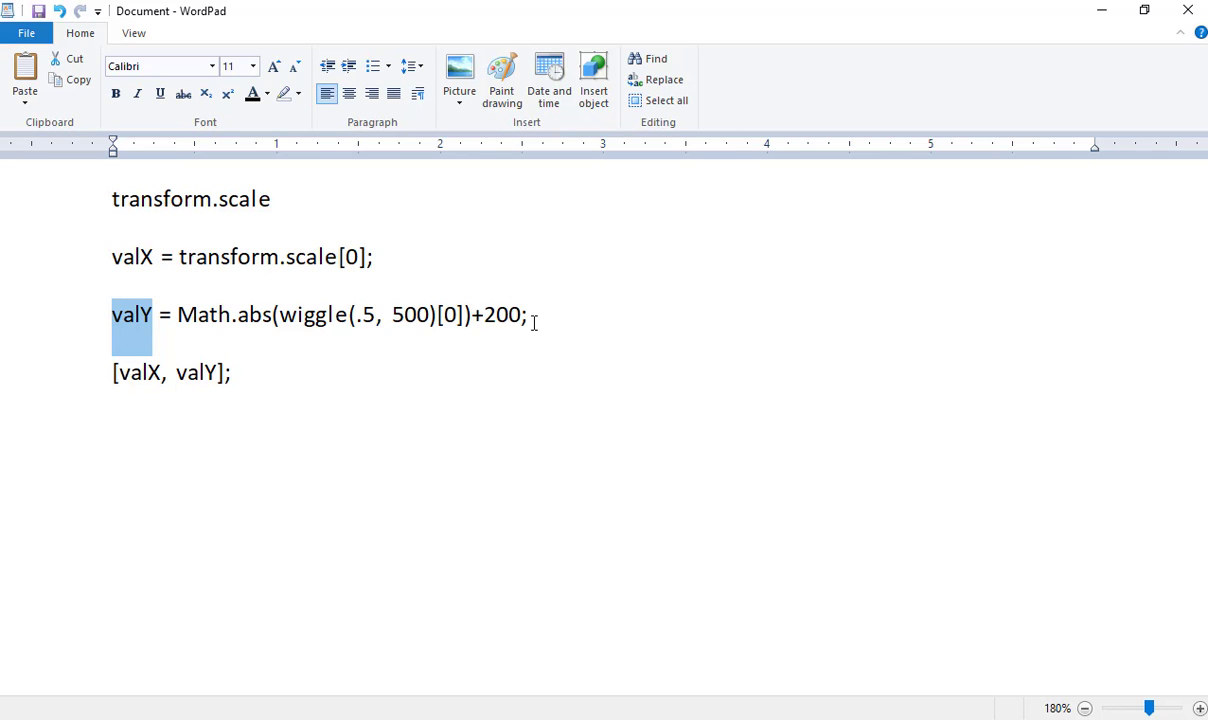
click(404, 316)
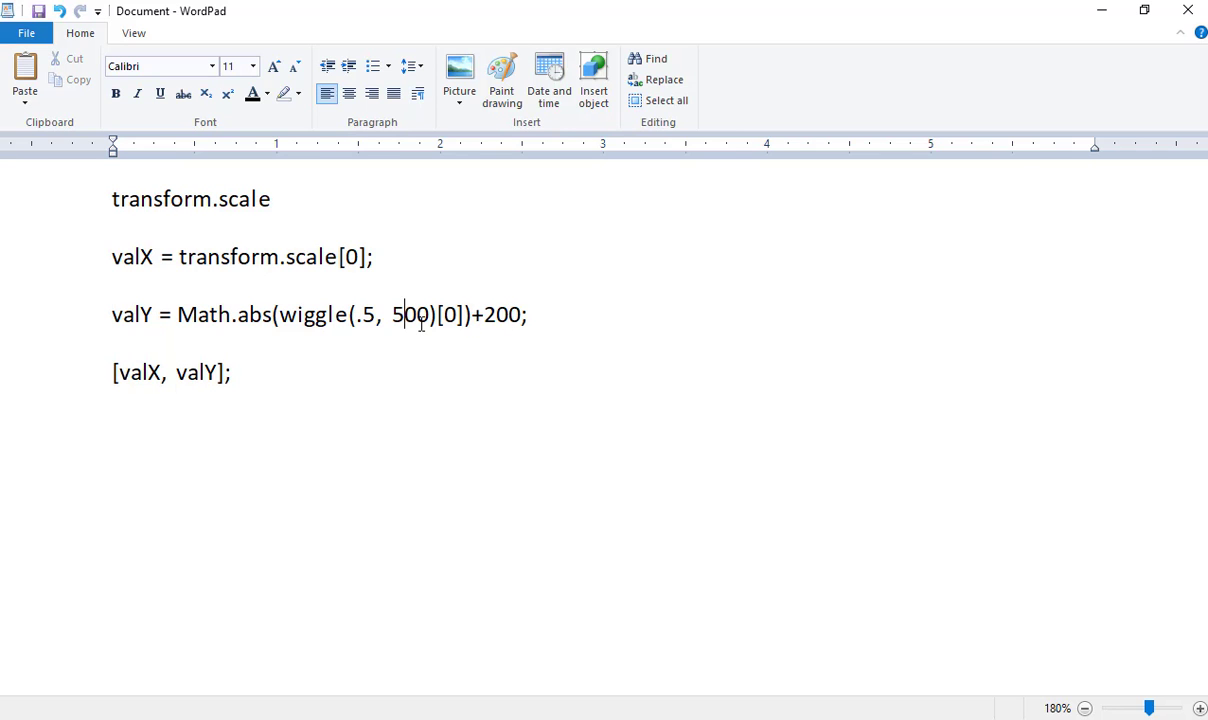
drag(404, 316, 419, 318)
key(Delete)
Step: Back in After Effects, set the wiggle amount in Shape Layer 1's Scale expression to 200
key(alt+Tab)
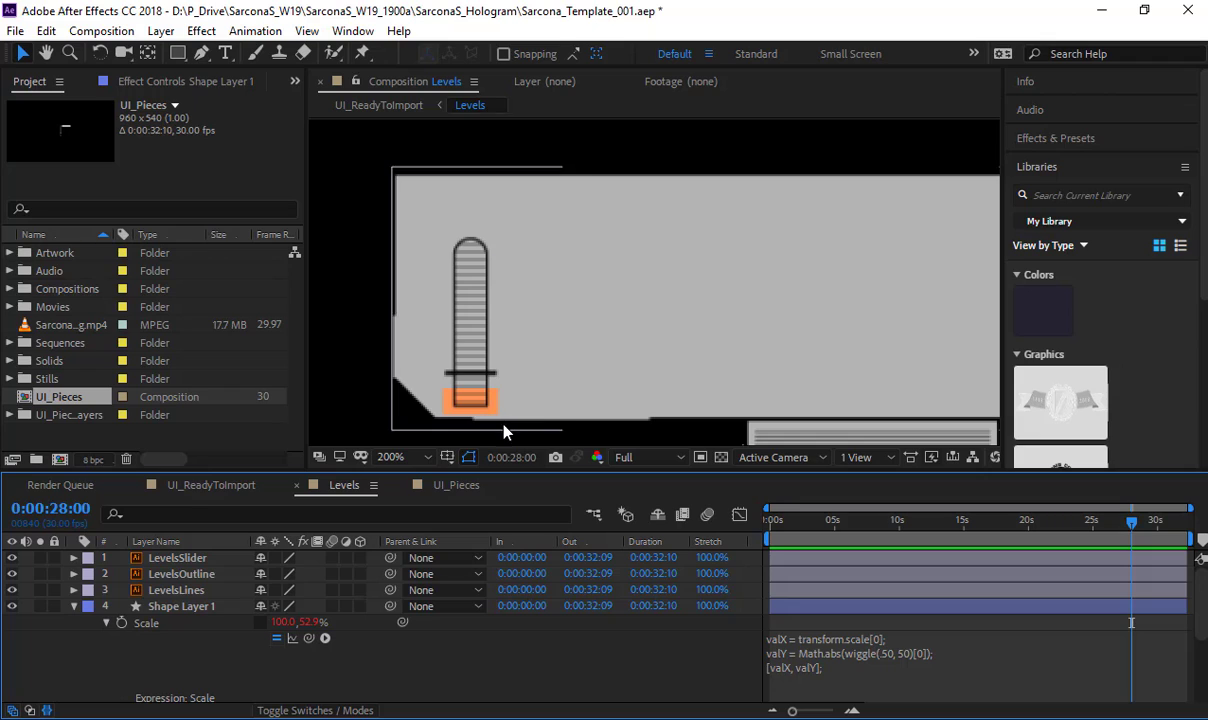
click(903, 650)
click(902, 651)
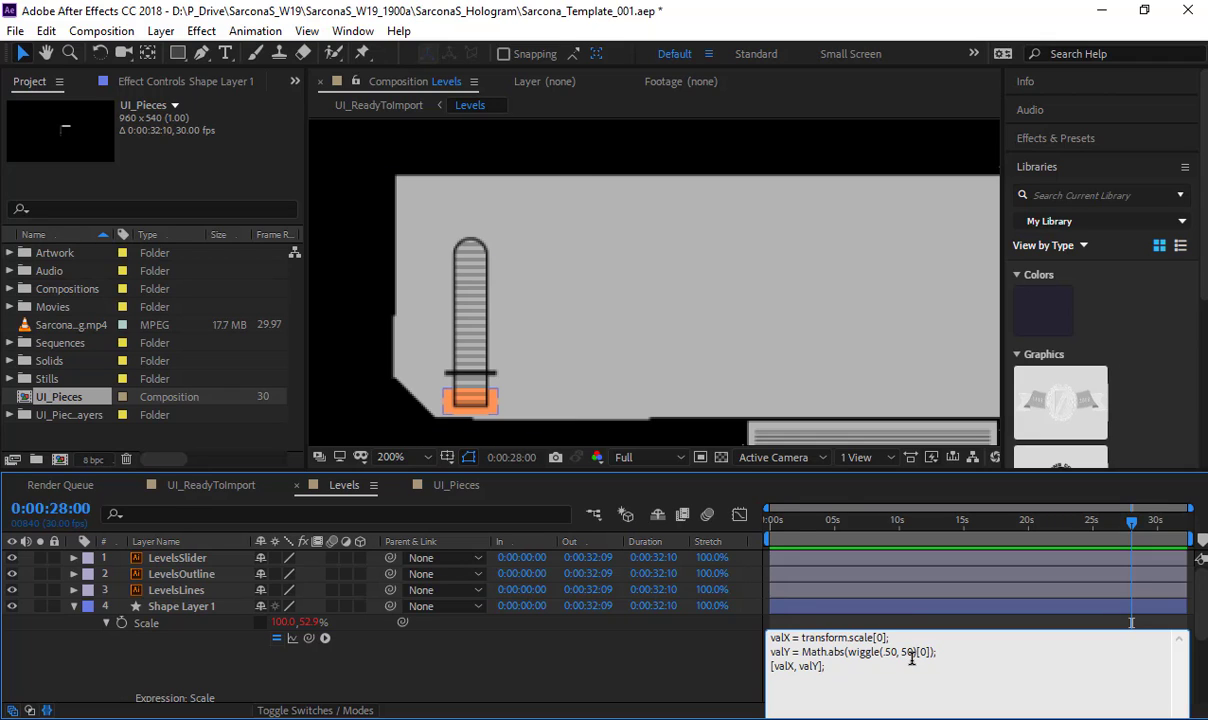
double_click(911, 652)
text(200)
click(700, 655)
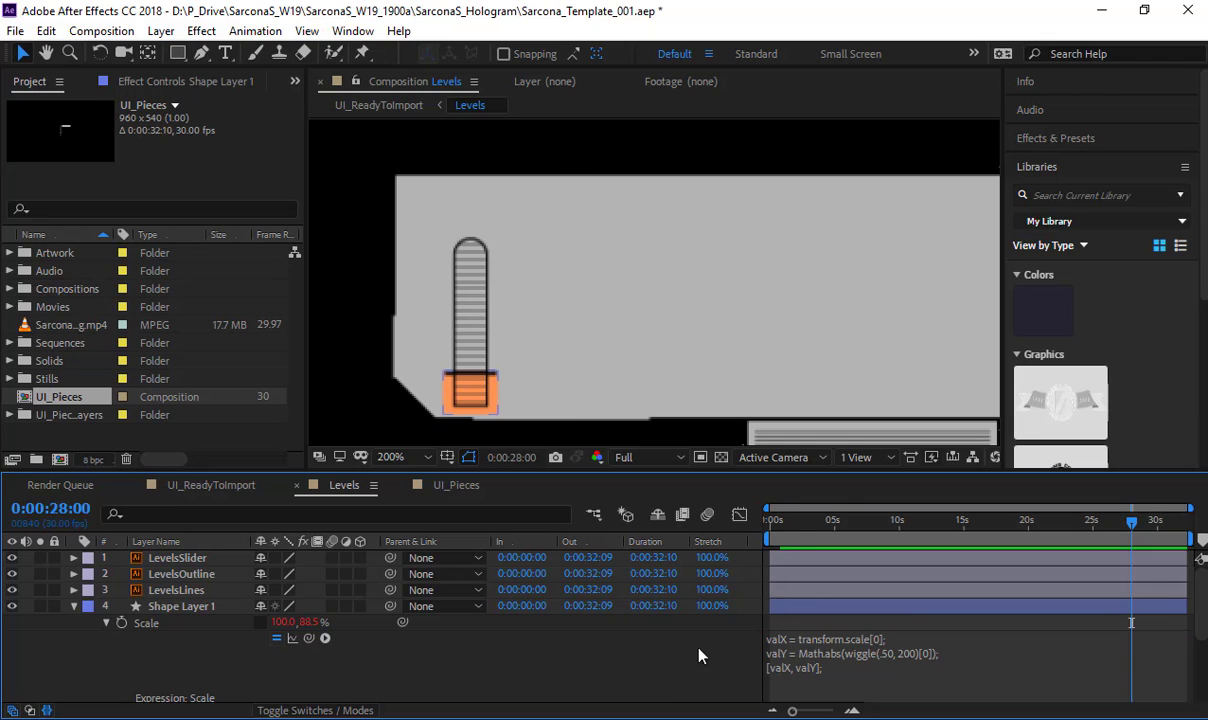
Step: Preview the Levels animation and scrub the timeline to check how far the orange fill rises
key(space)
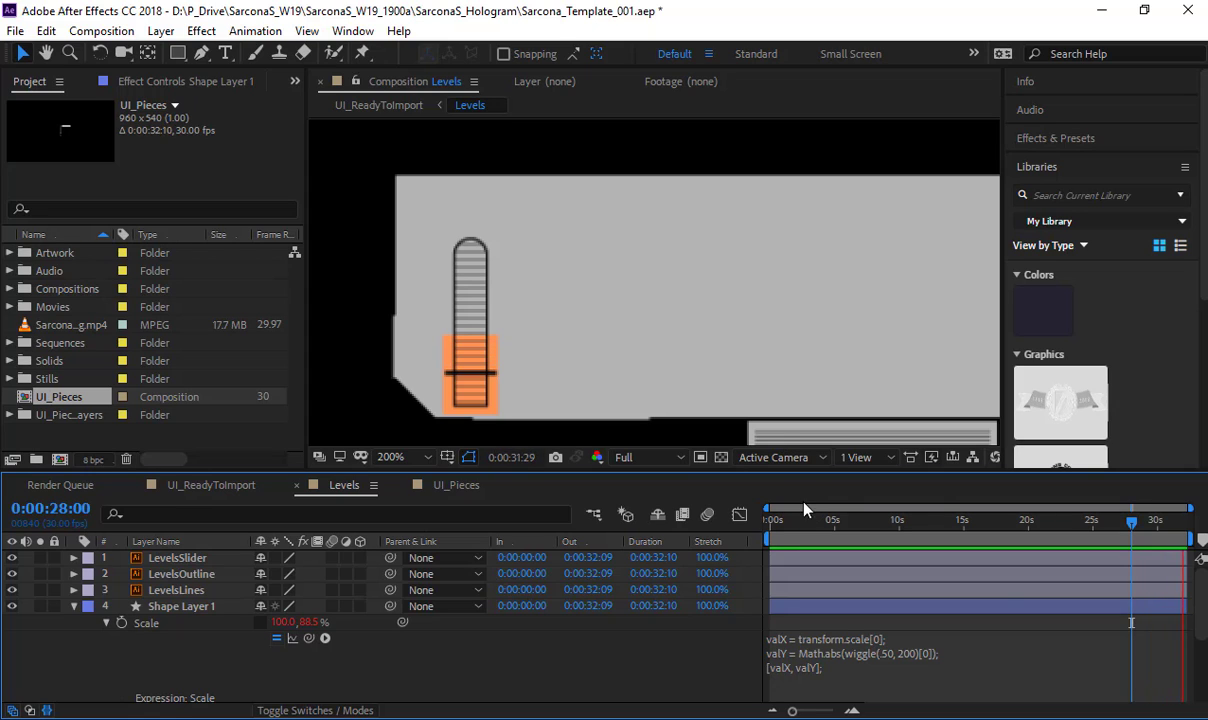
click(783, 521)
drag(790, 530, 895, 537)
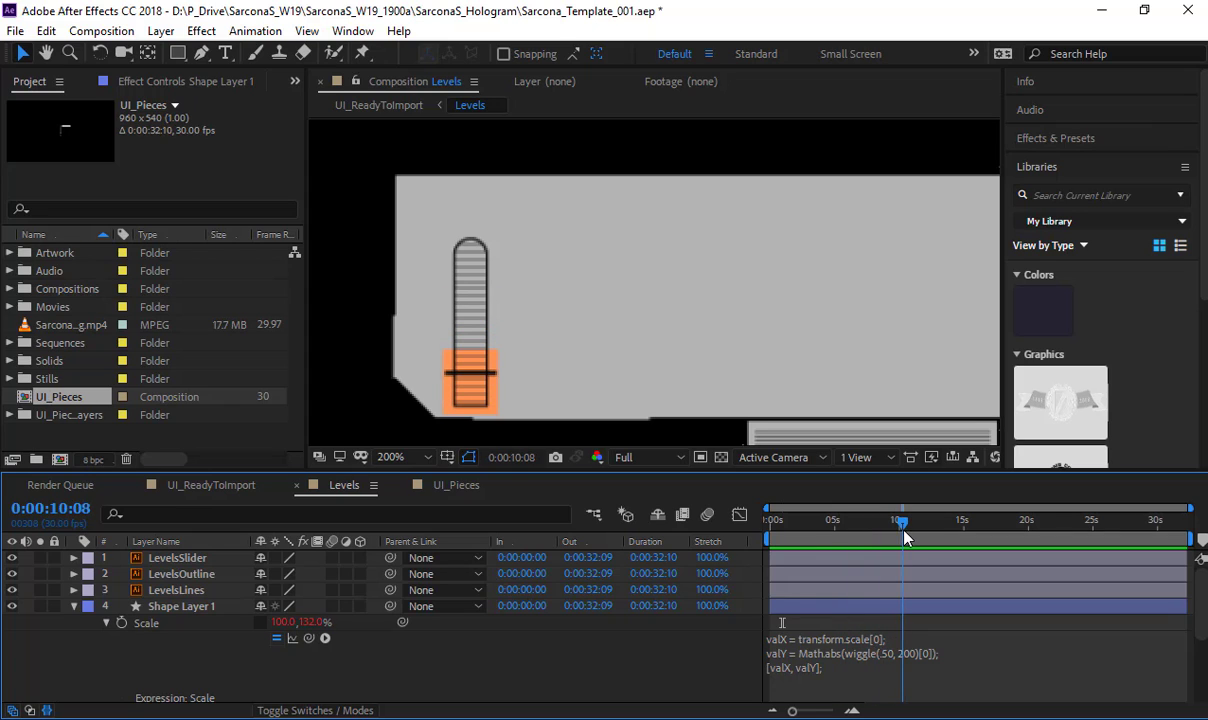
Step: Set the wiggle amount in Shape Layer 1's Scale expression to 50, add +200 after the Math.abs() term, and scrub through the timeline
double_click(908, 655)
text(50)
click(908, 658)
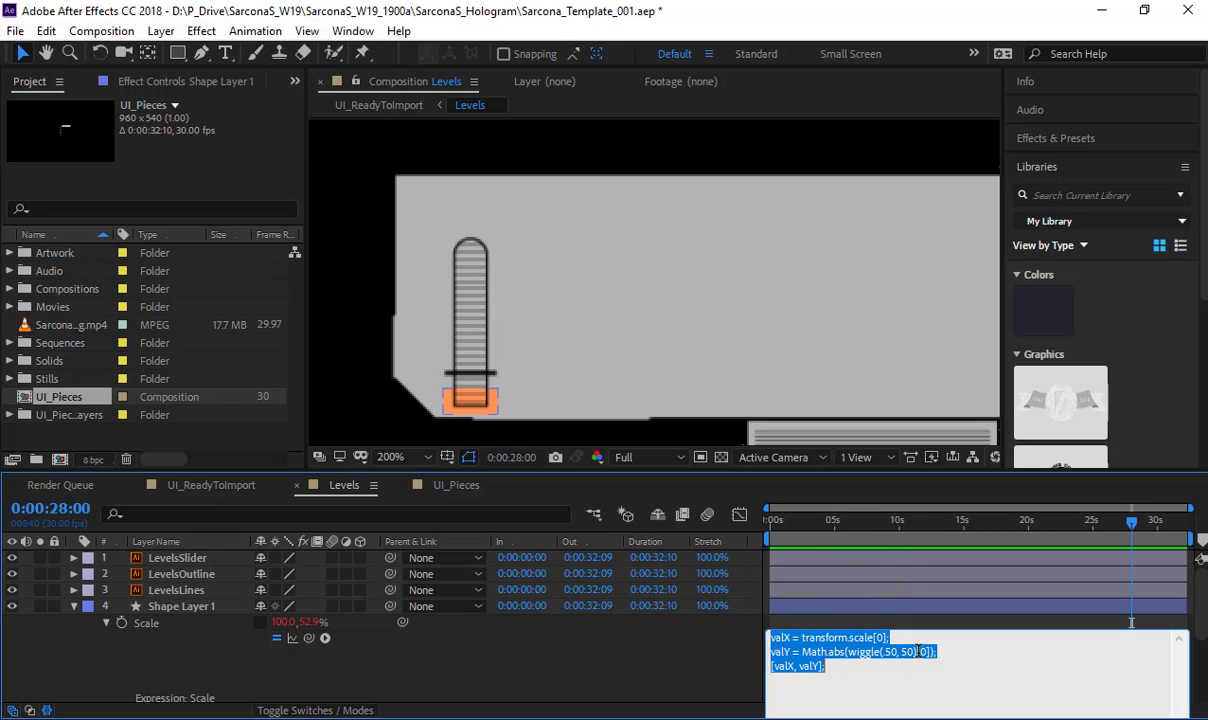
click(936, 652)
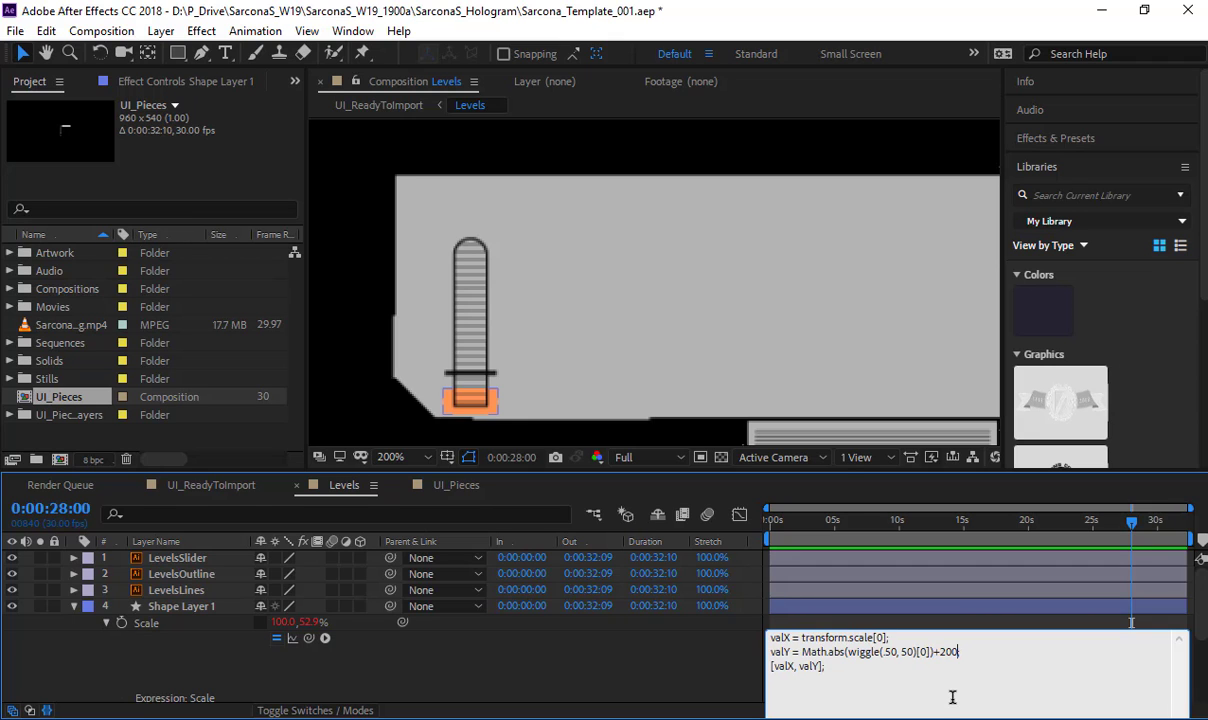
key(alt+Tab)
key(alt+Tab)
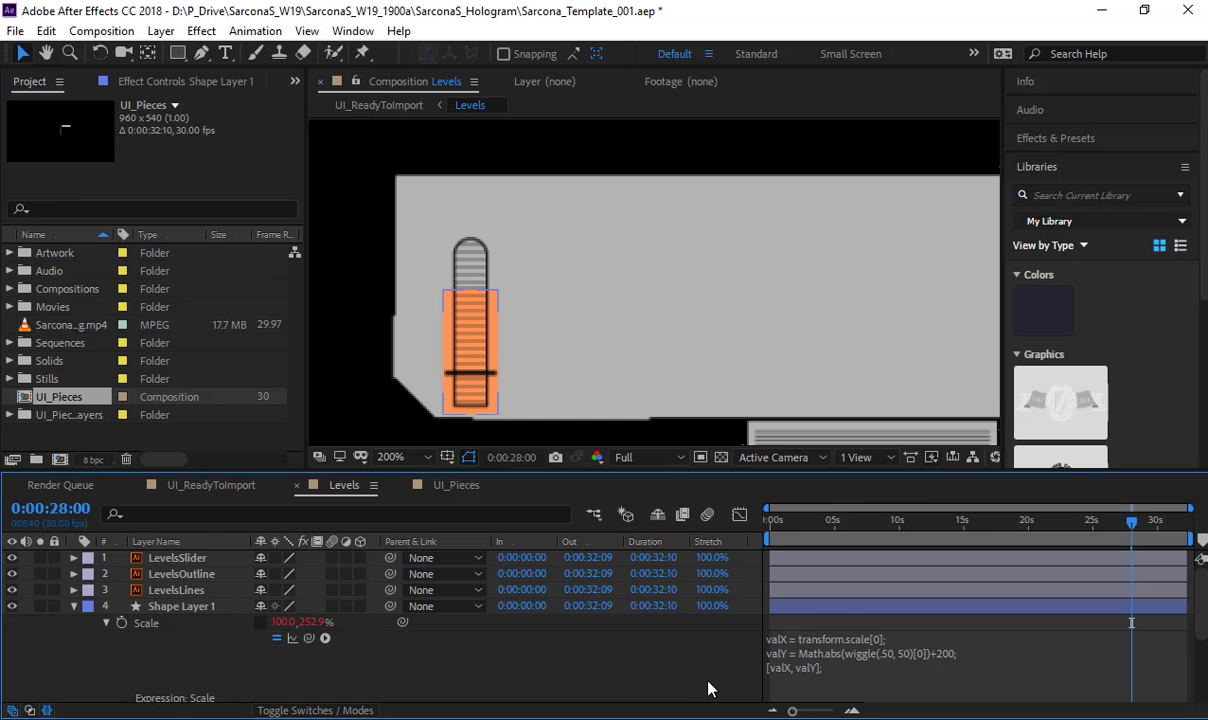
drag(793, 530, 1121, 551)
Step: In WordPad, replace +200 with *.25 after the Math.abs() term in the valY line
key(alt+Tab)
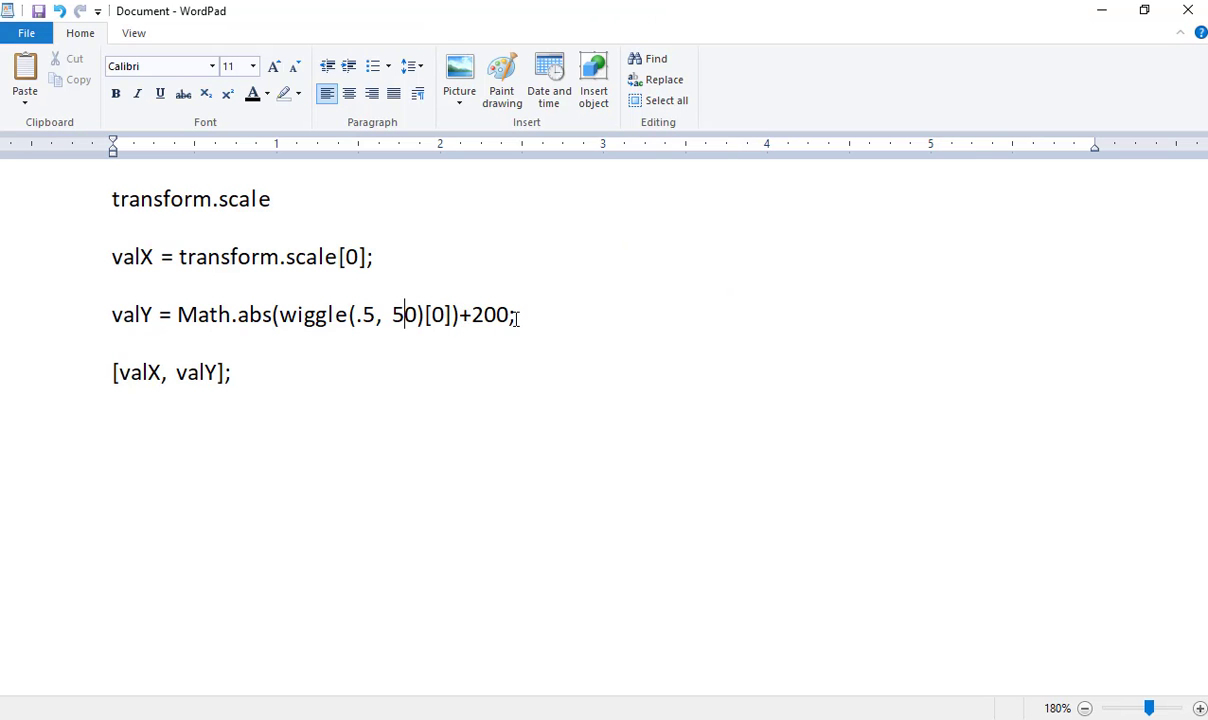
drag(507, 314, 444, 315)
click(459, 315)
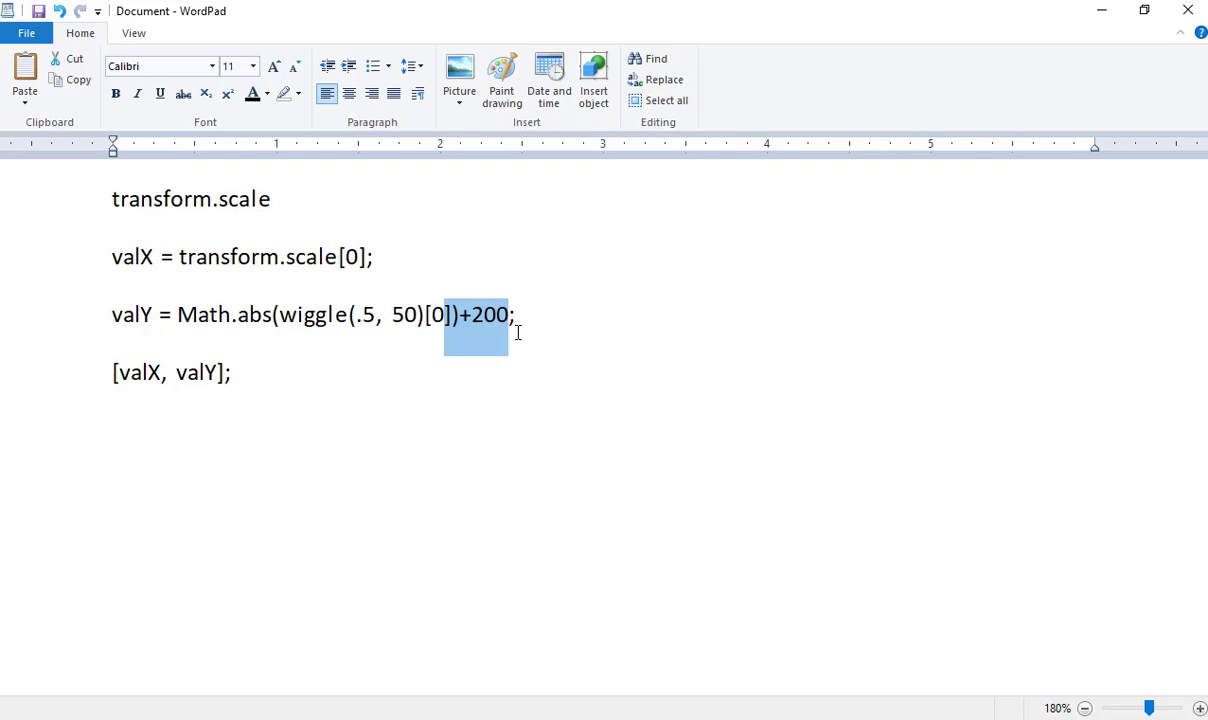
key(Right)
key(shift+Left)
key(shift+Left)
key(shift+Left)
key(shift+Left)
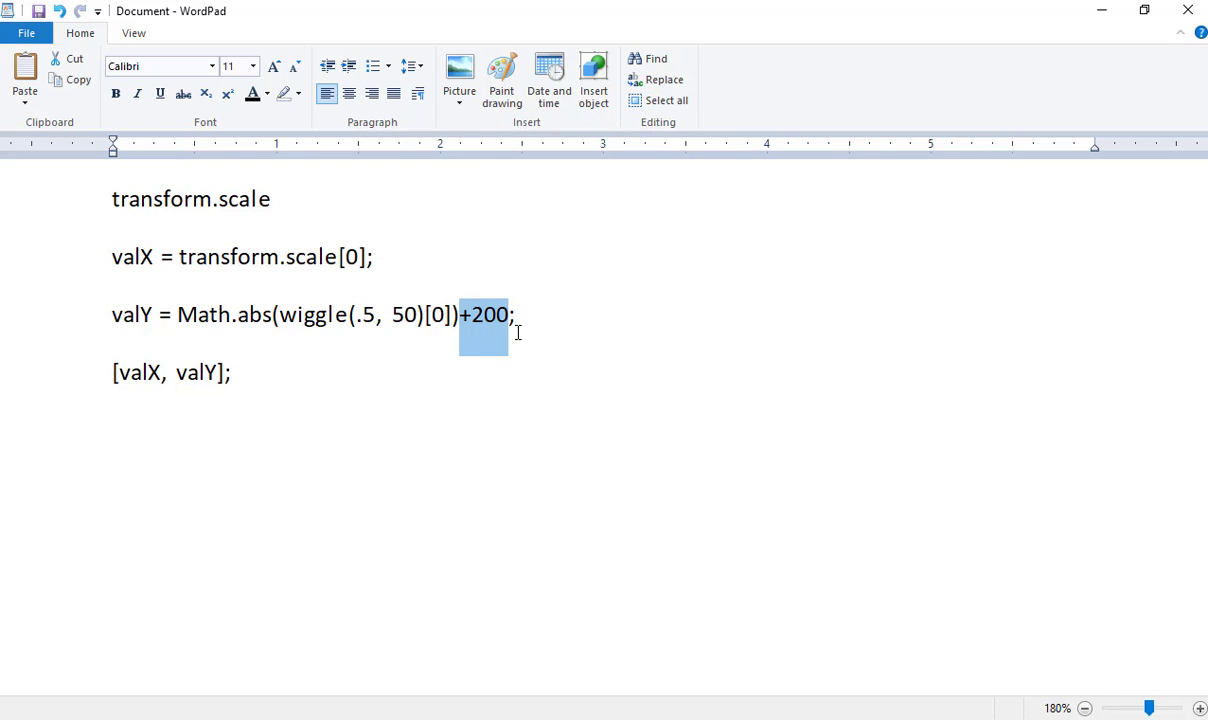
text(*.25)
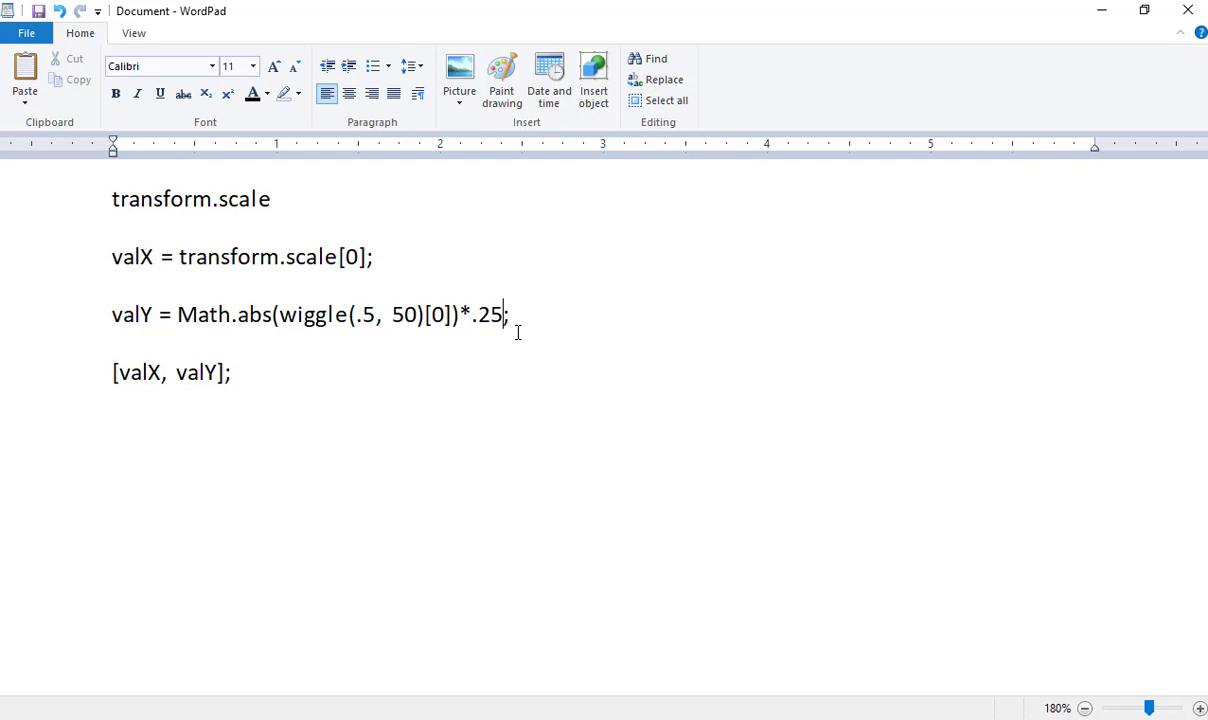
drag(317, 369, 147, 290)
Step: Back in After Effects, scrub through the timeline to examine the orange fill's movement, stopping at 0:00:17:29
key(alt+Tab)
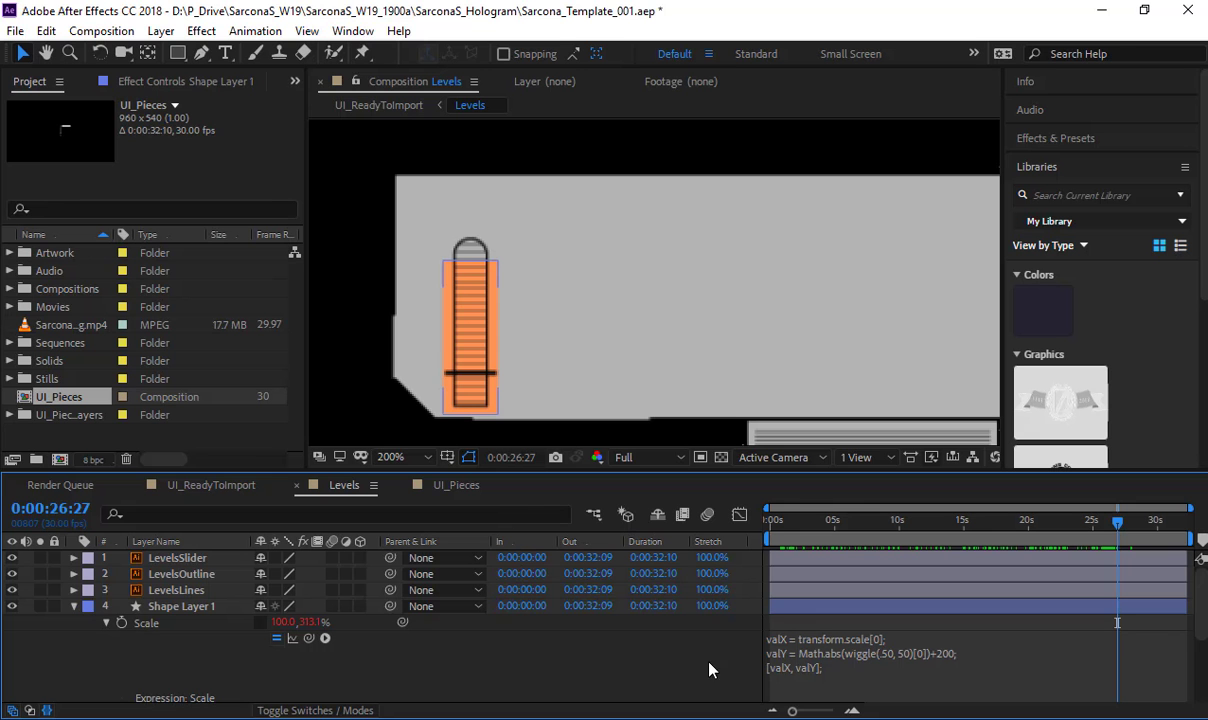
drag(772, 518, 1053, 557)
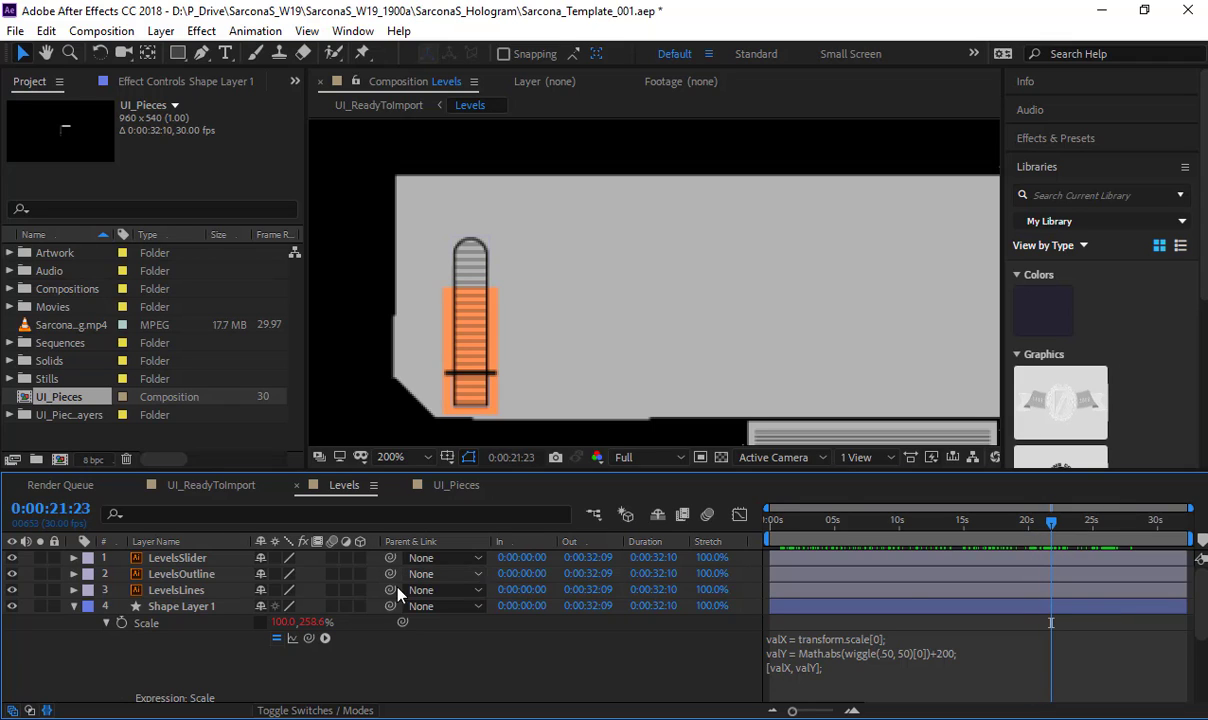
click(160, 606)
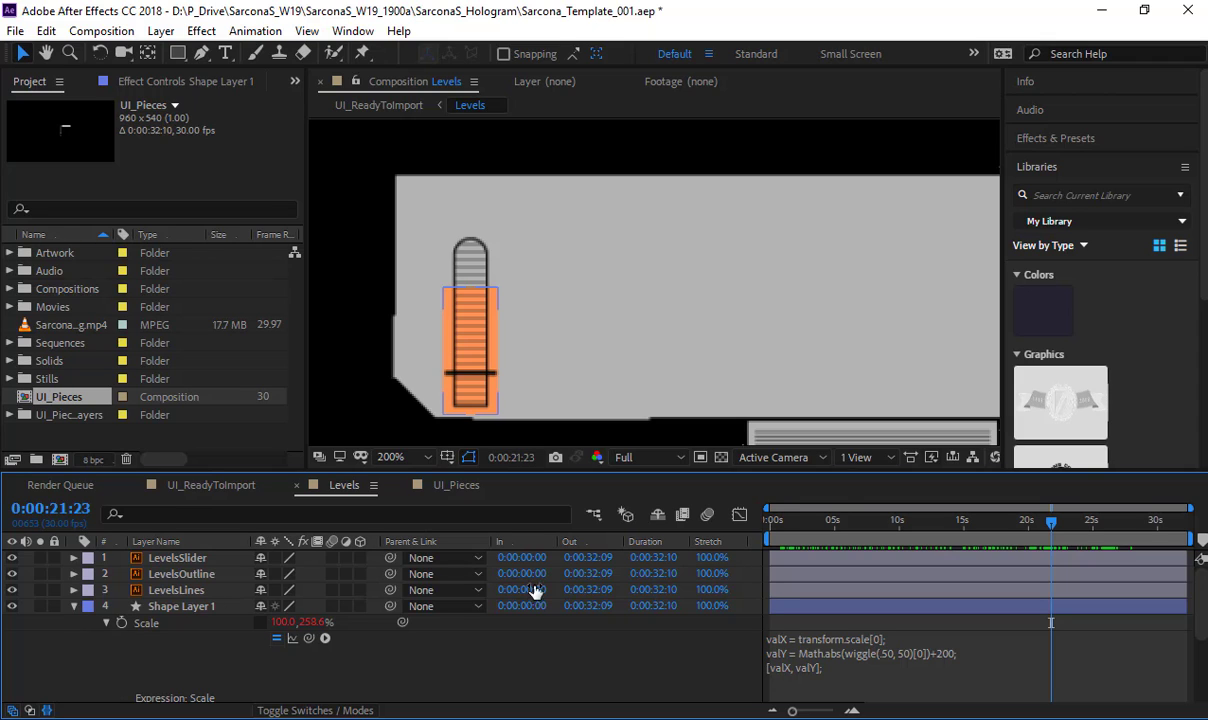
drag(1050, 521, 1002, 521)
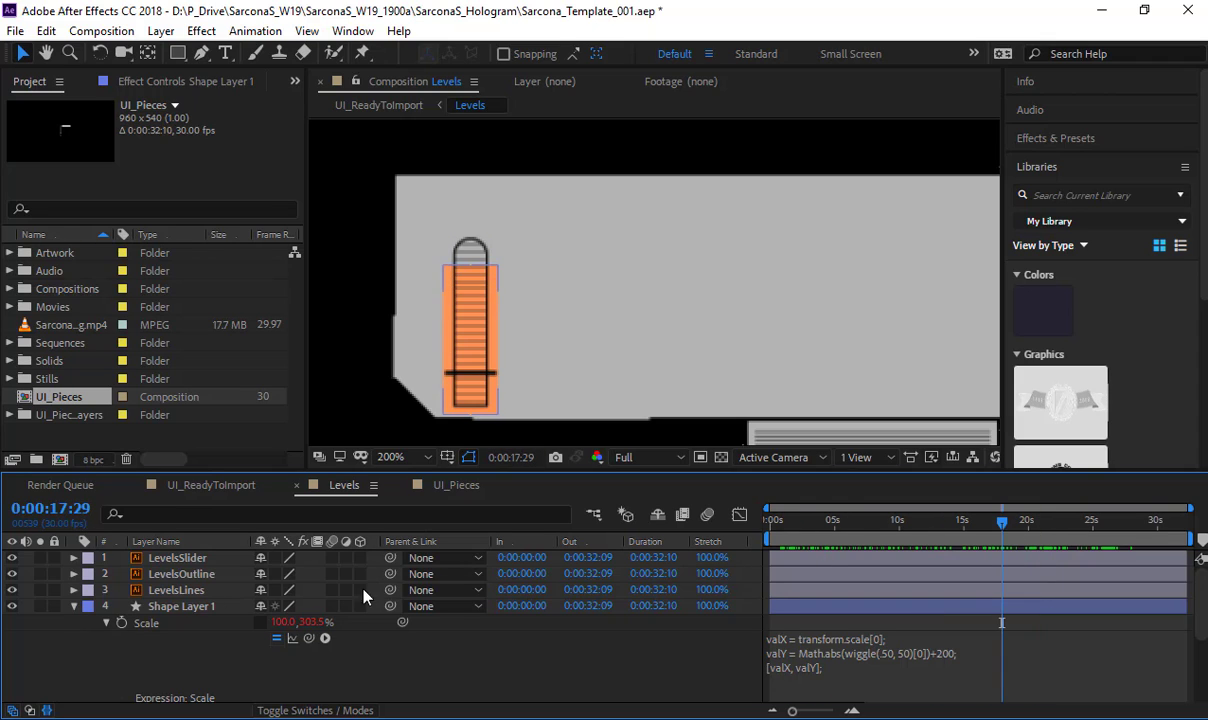
Step: Move LevelsMask directly above Shape Layer 1, set Shape Layer 1's track matte to Alpha, and preview from the start
click(74, 606)
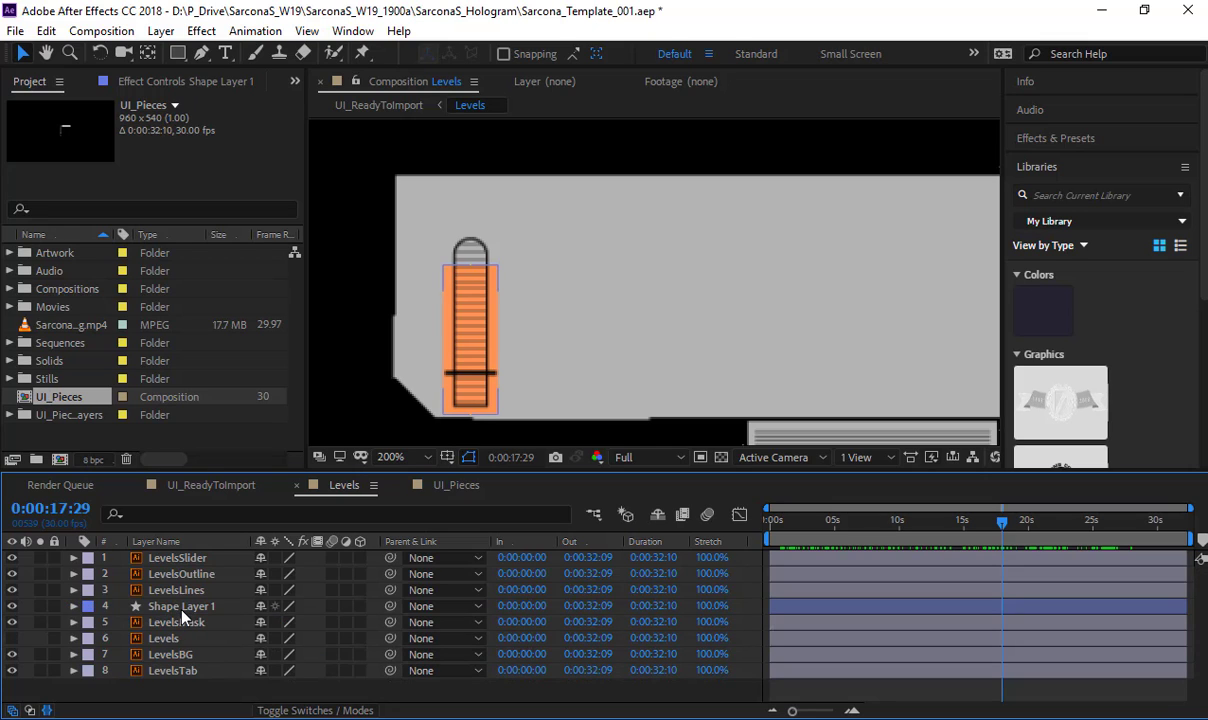
click(182, 608)
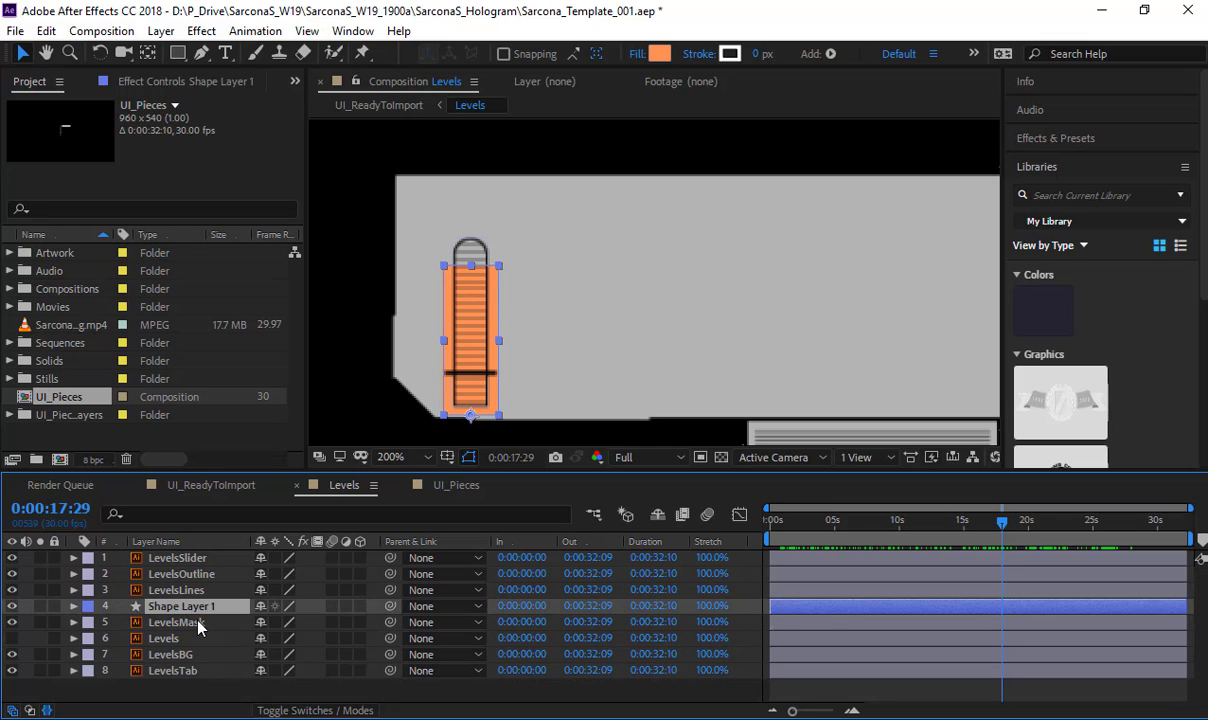
click(198, 624)
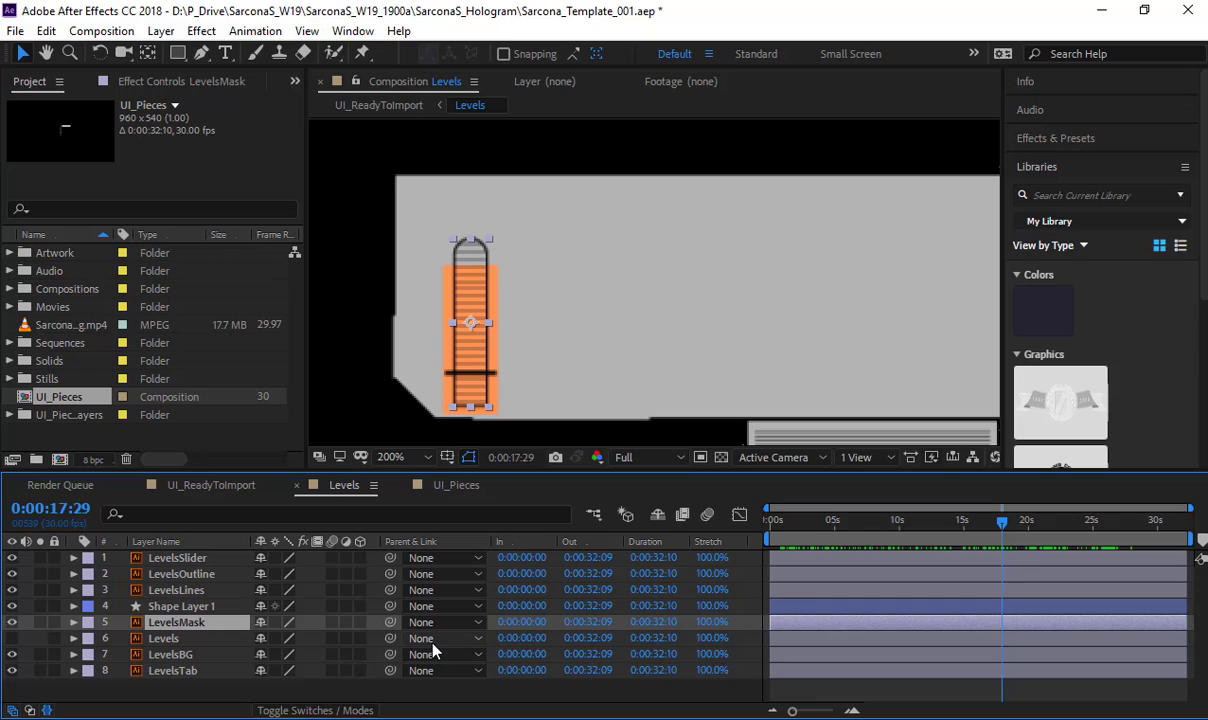
drag(176, 624, 183, 610)
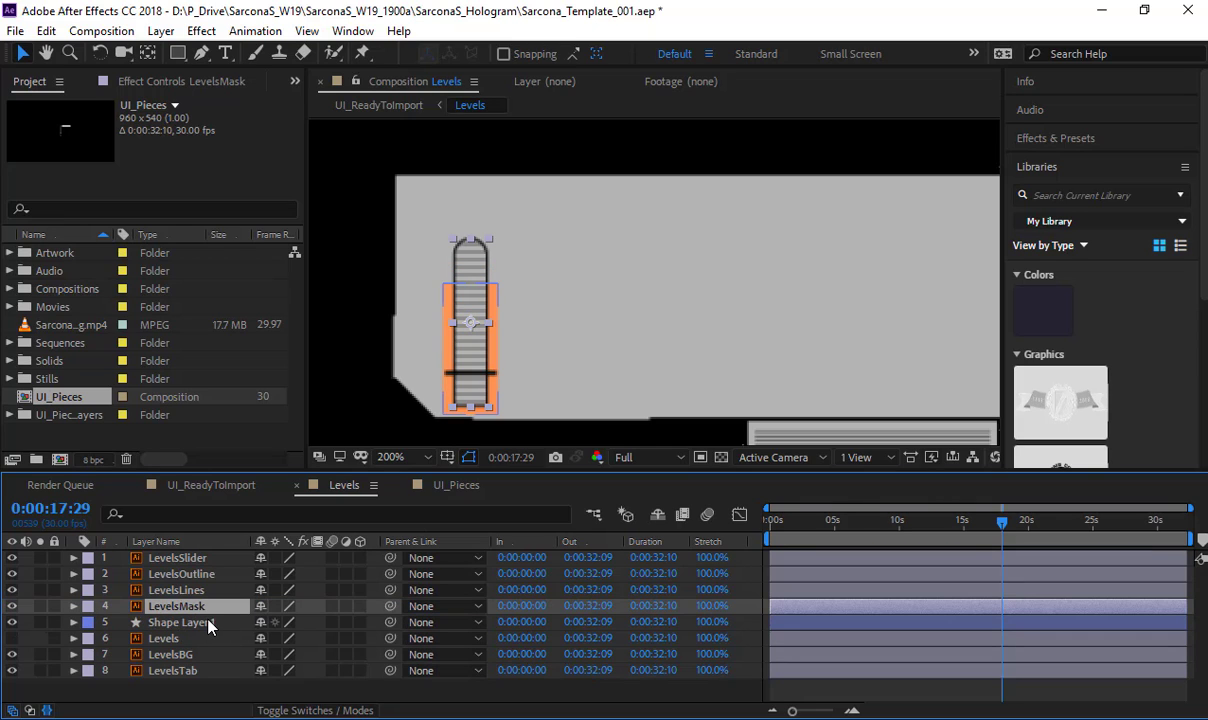
click(200, 622)
key(F4)
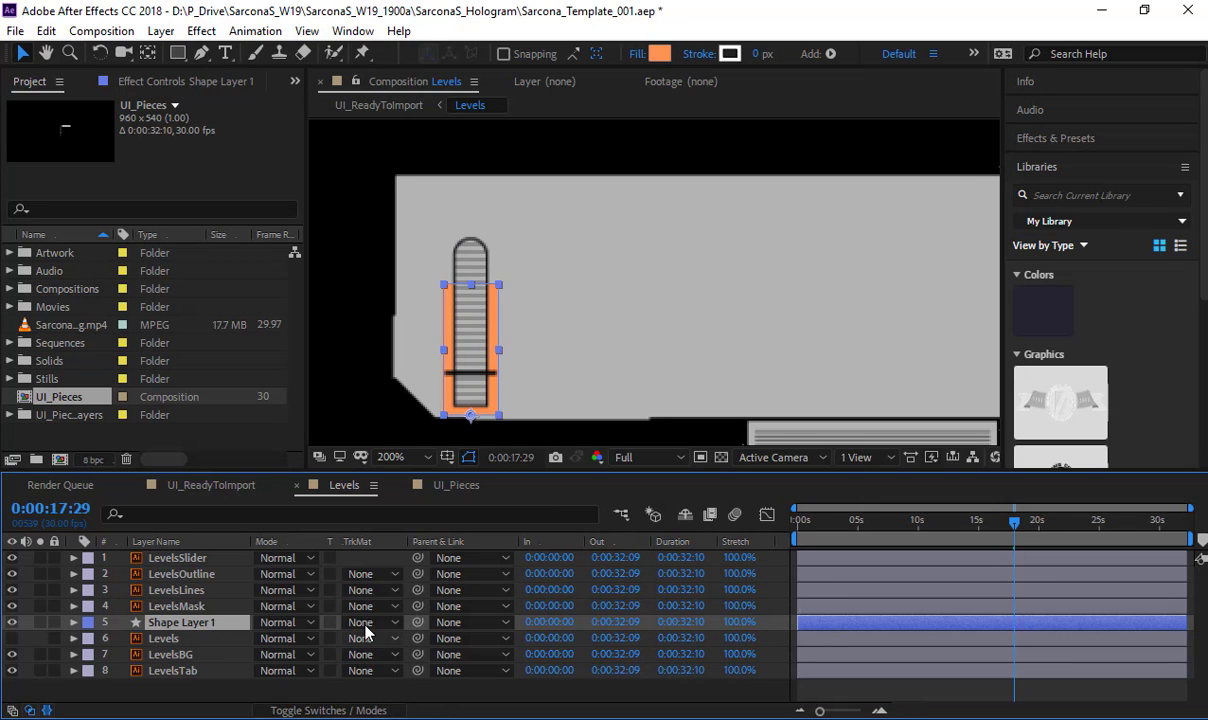
click(365, 622)
click(395, 540)
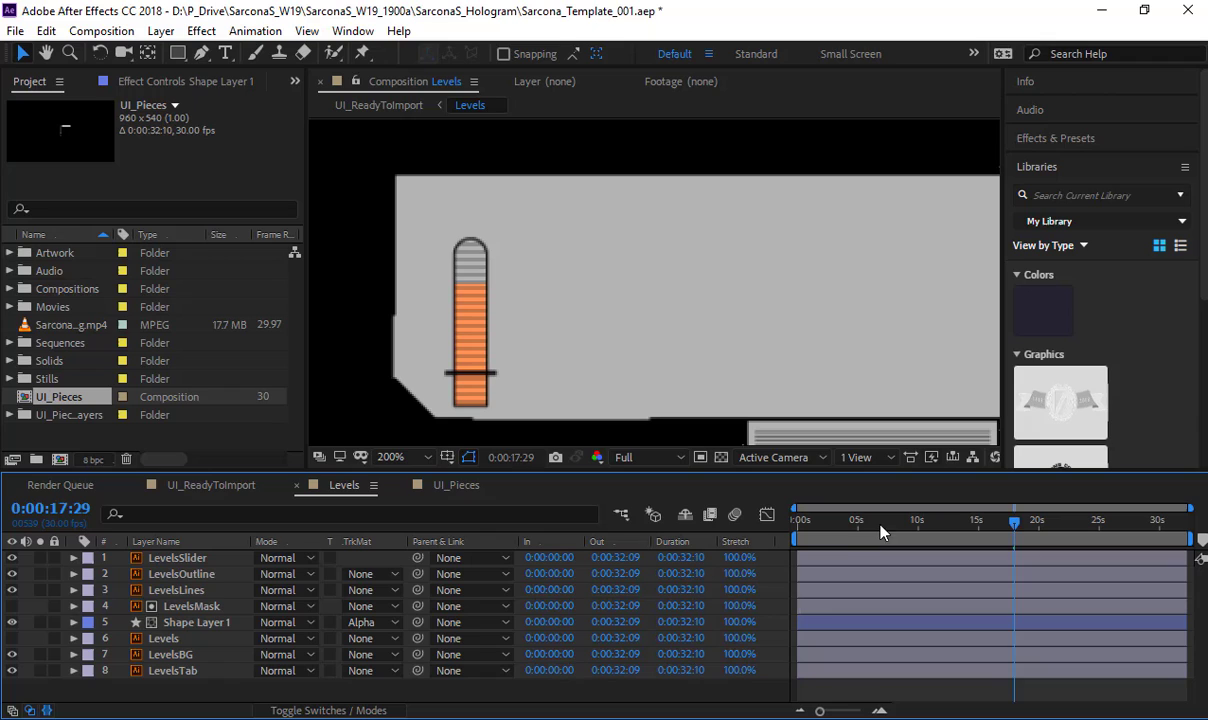
key(Home)
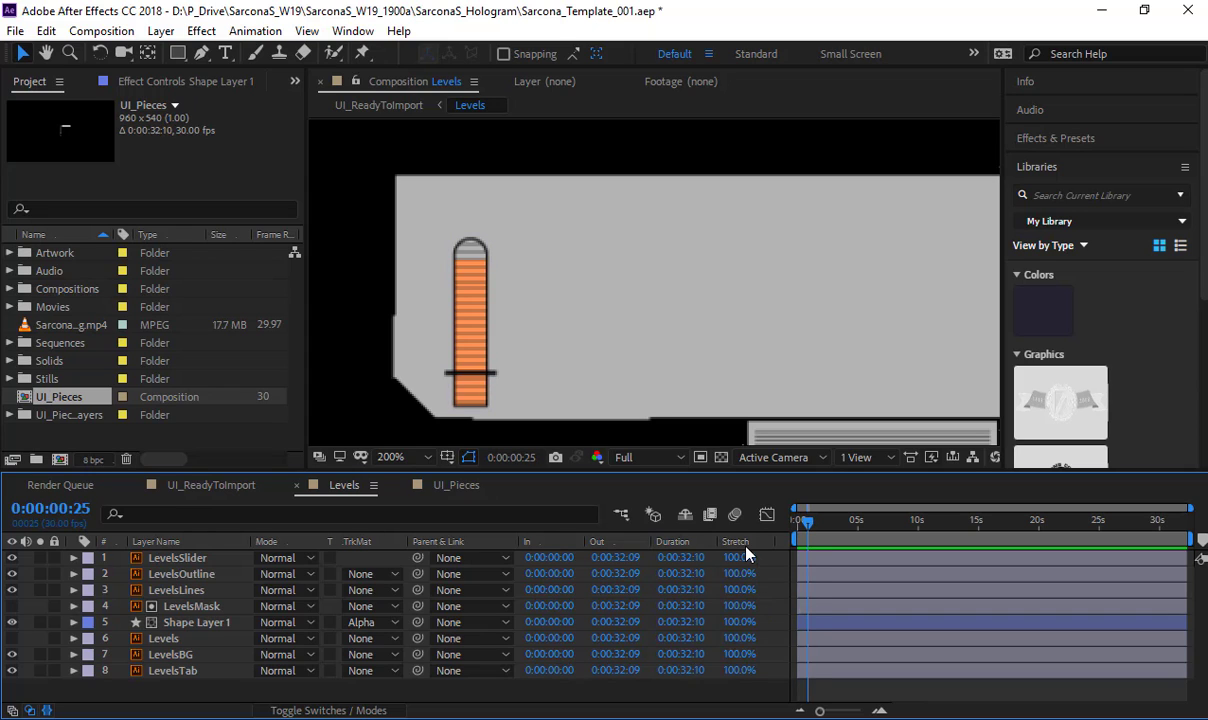
Step: Select the five layers from LevelsSlider through Shape Layer 1, show the Levels layer, and lock Levels, LevelsBG and LevelsTab
click(205, 558)
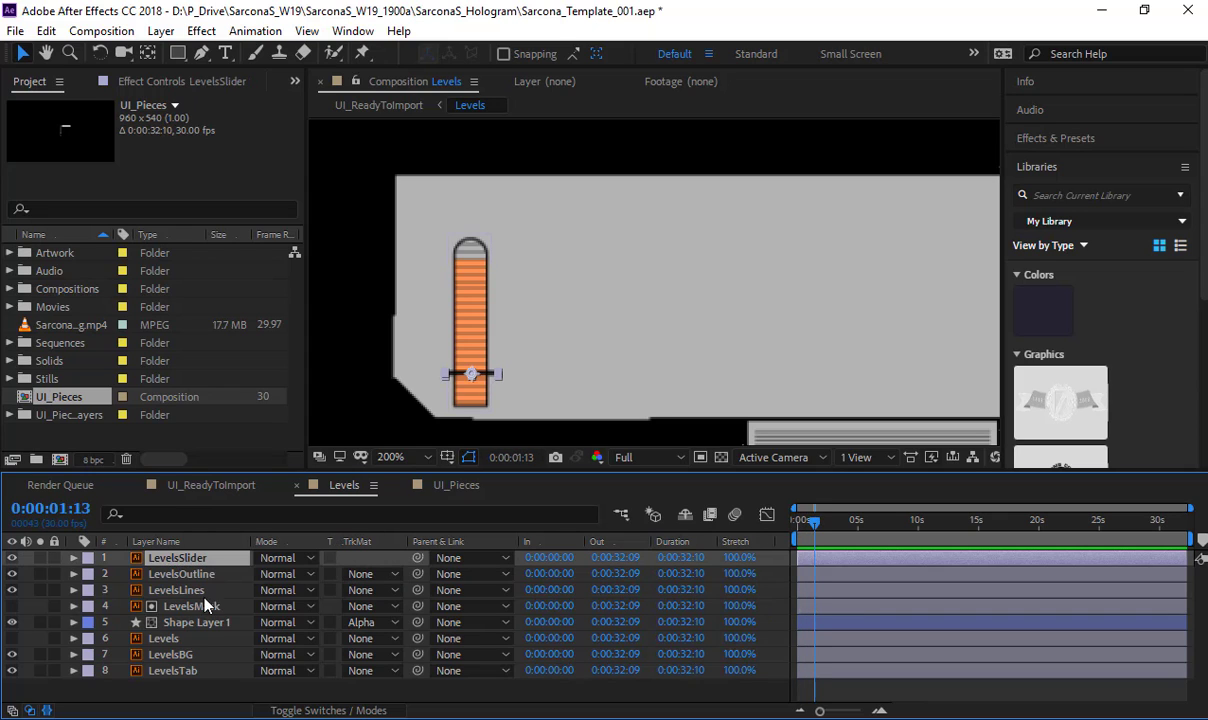
shift+click(205, 605)
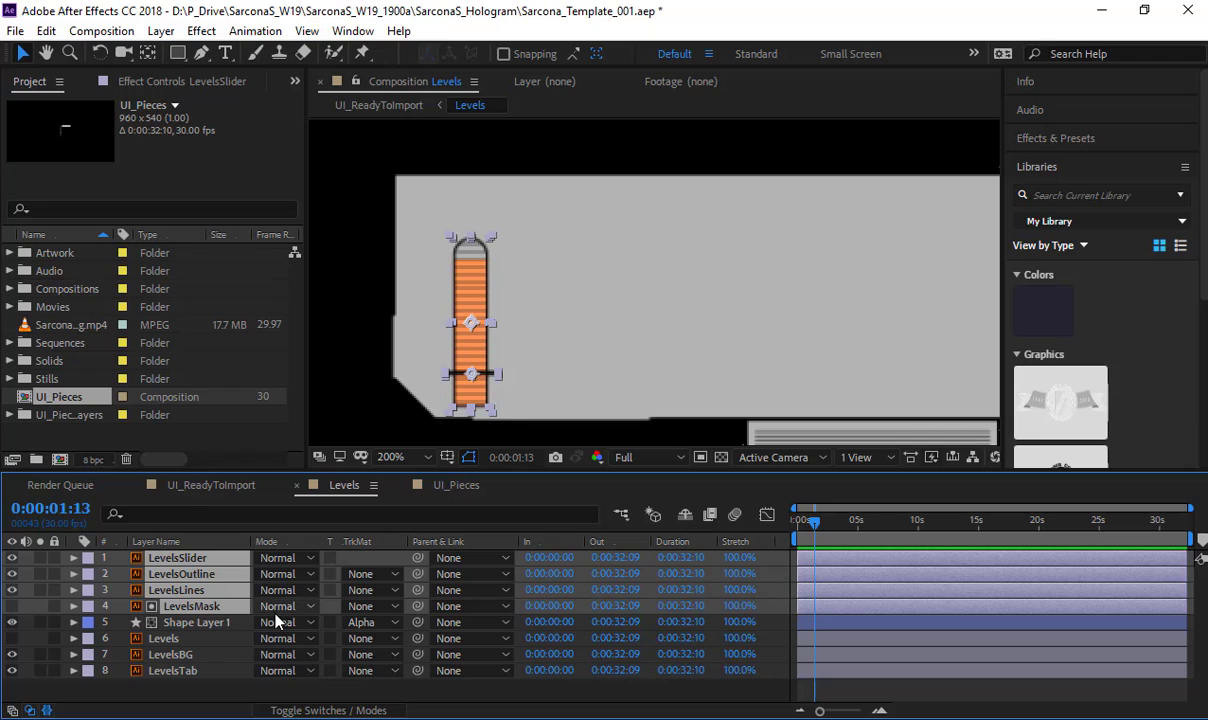
shift+click(218, 626)
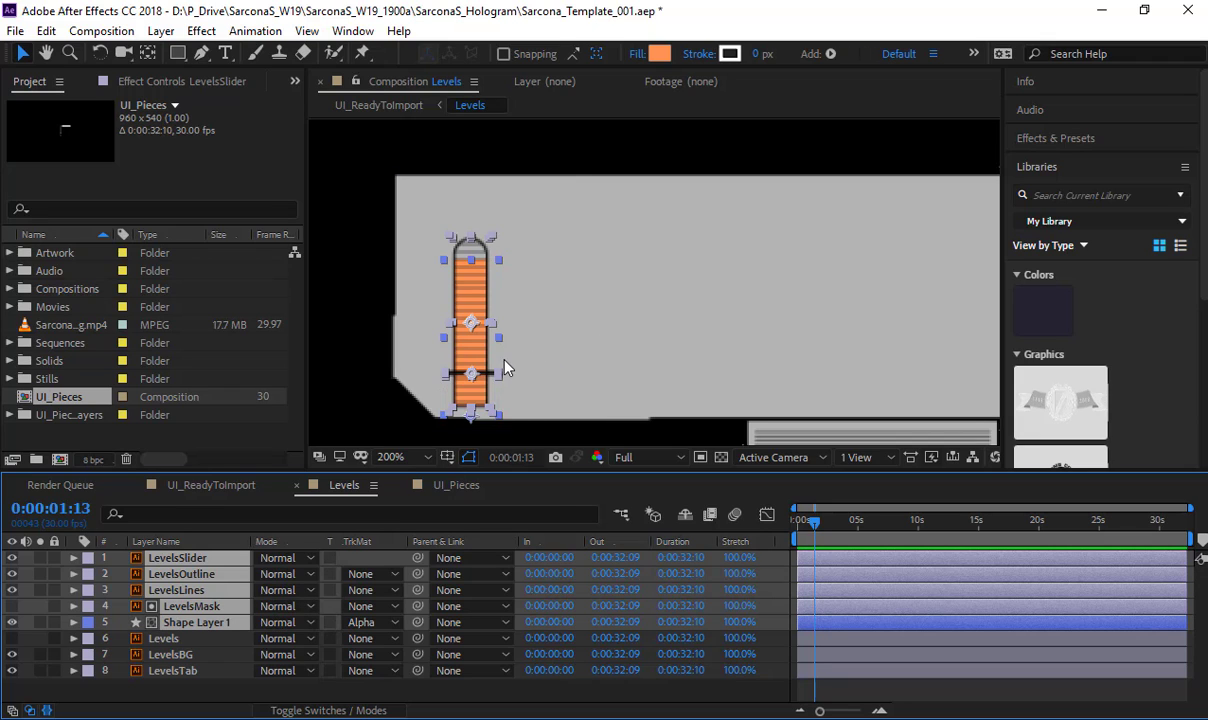
click(12, 638)
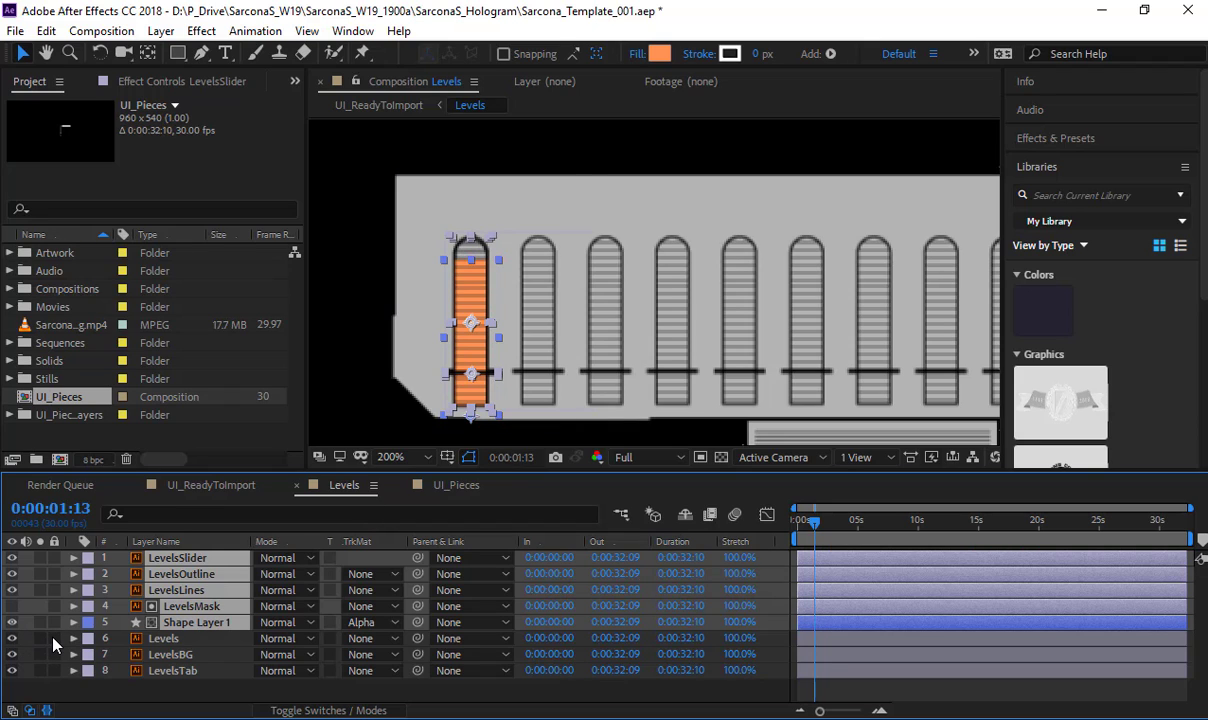
drag(53, 640, 55, 672)
Step: Duplicate the five selected layers, group the copies above the originals, place them over the second level slot, and preview the motion
key(ctrl+d)
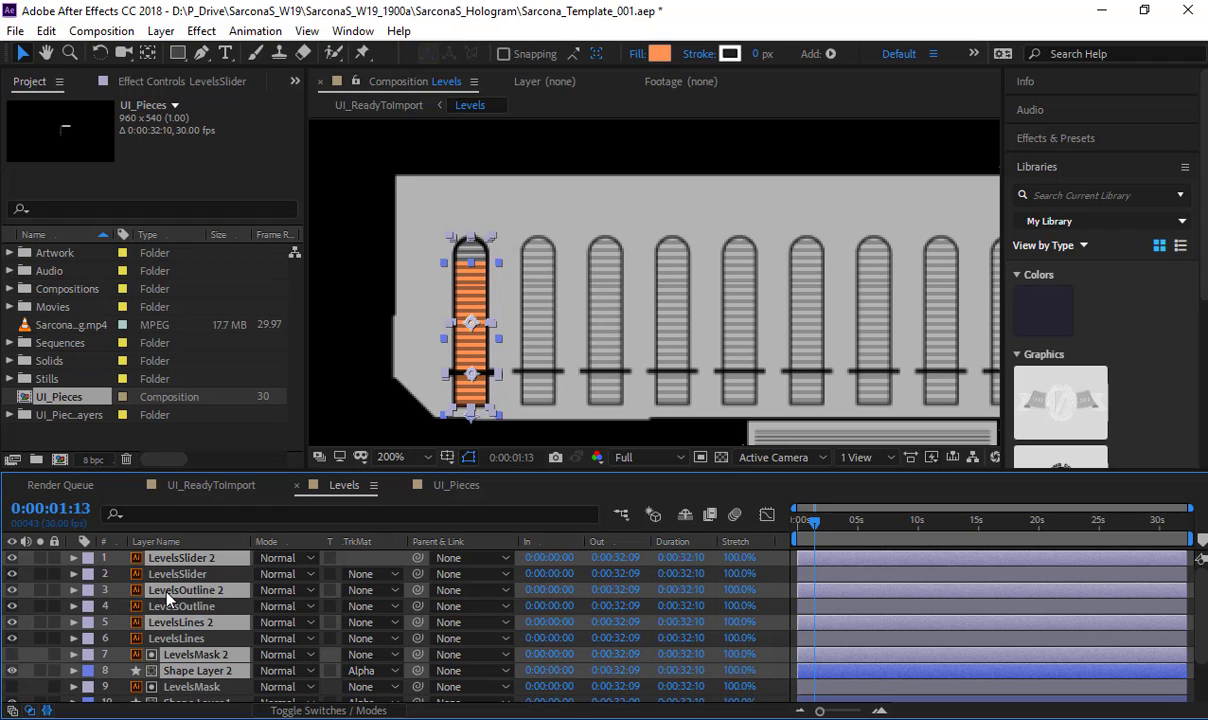
drag(168, 598, 162, 566)
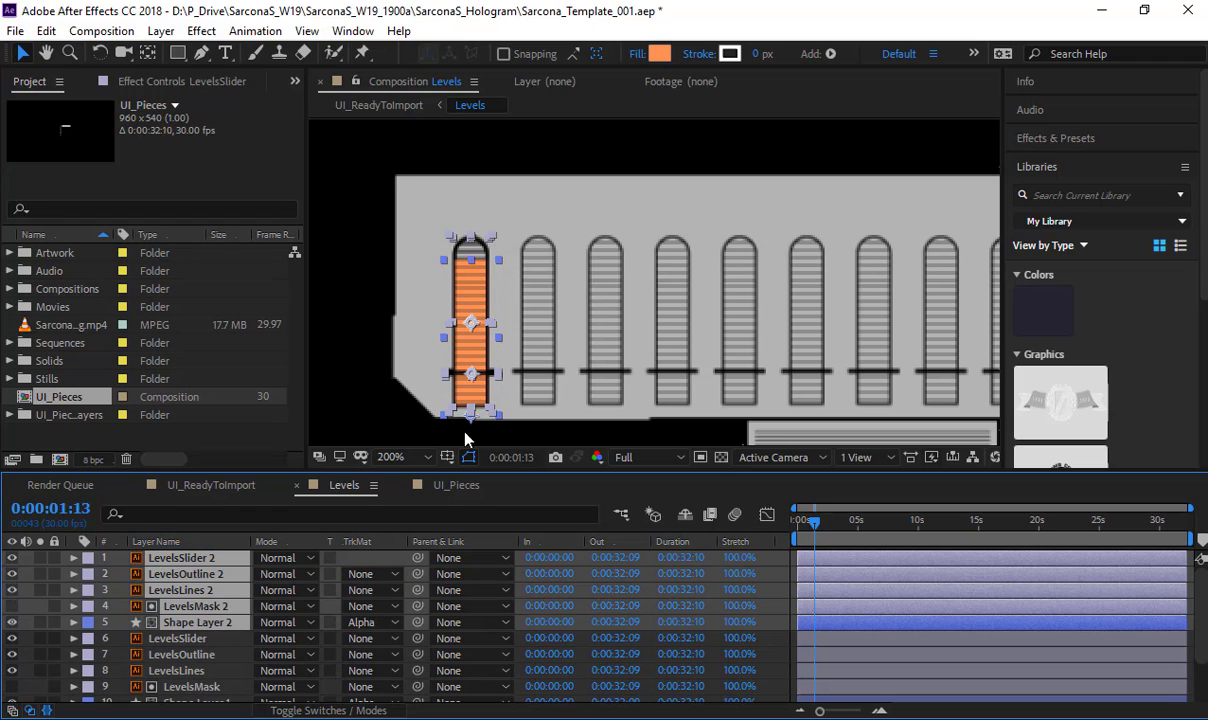
drag(472, 368, 540, 373)
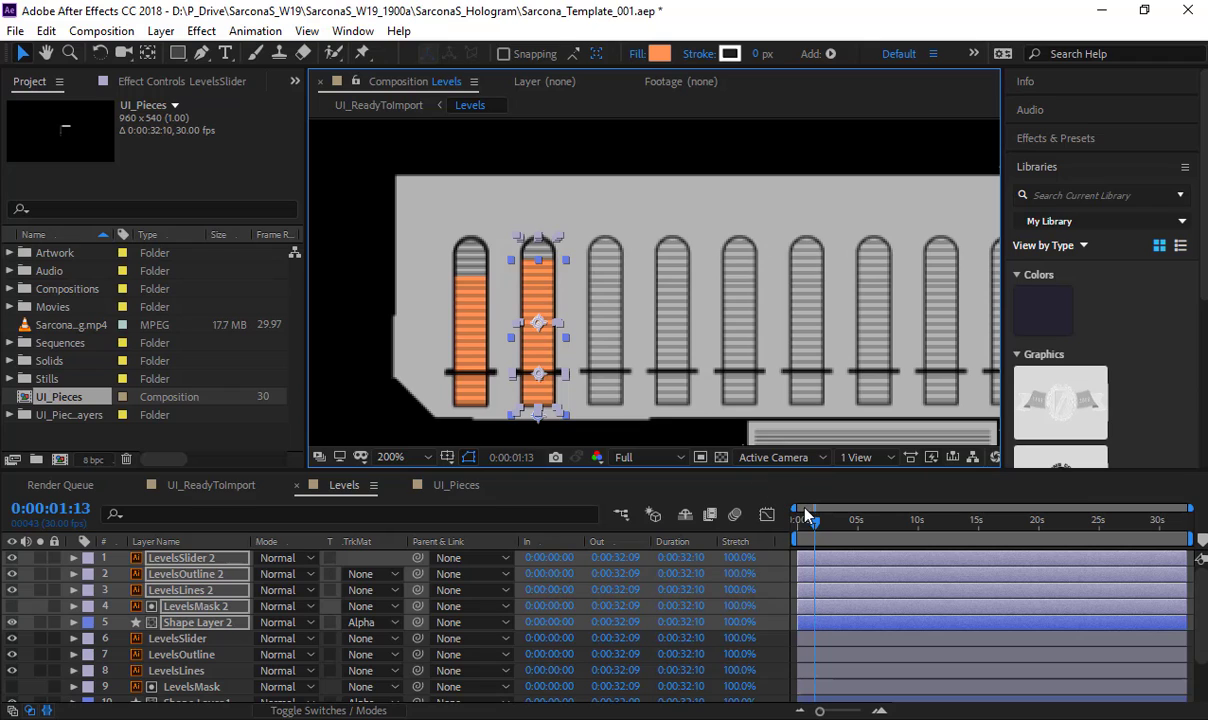
key(space)
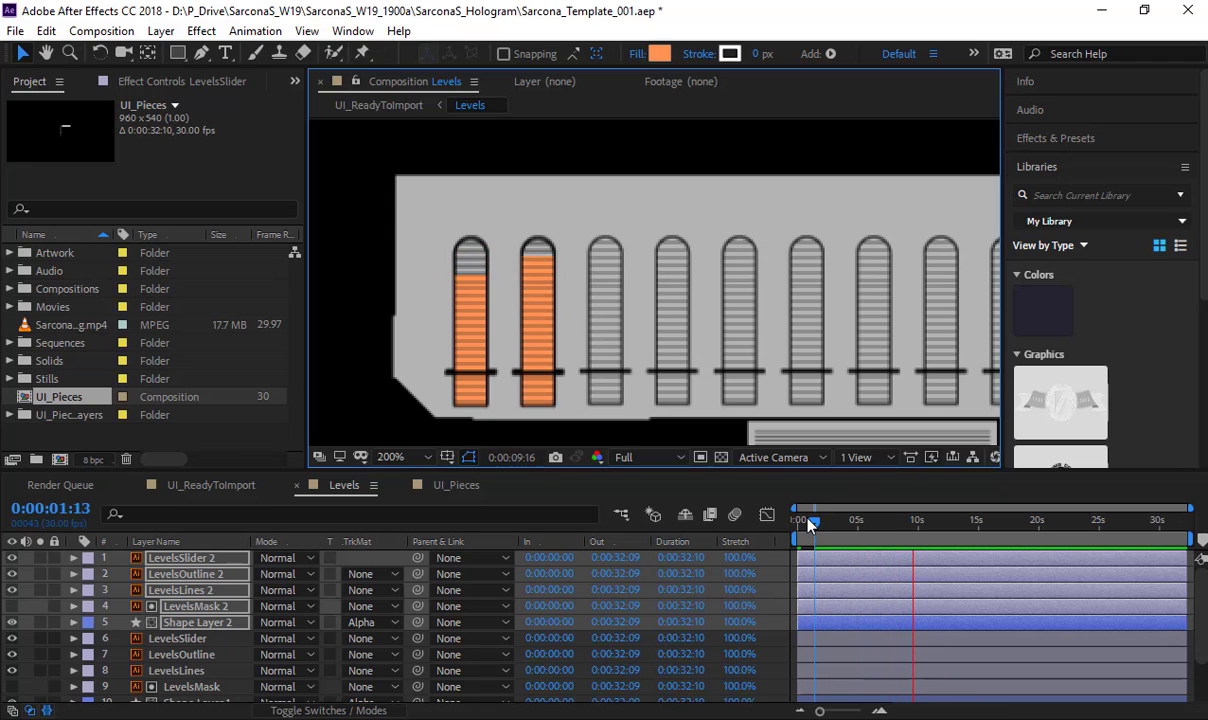
key(space)
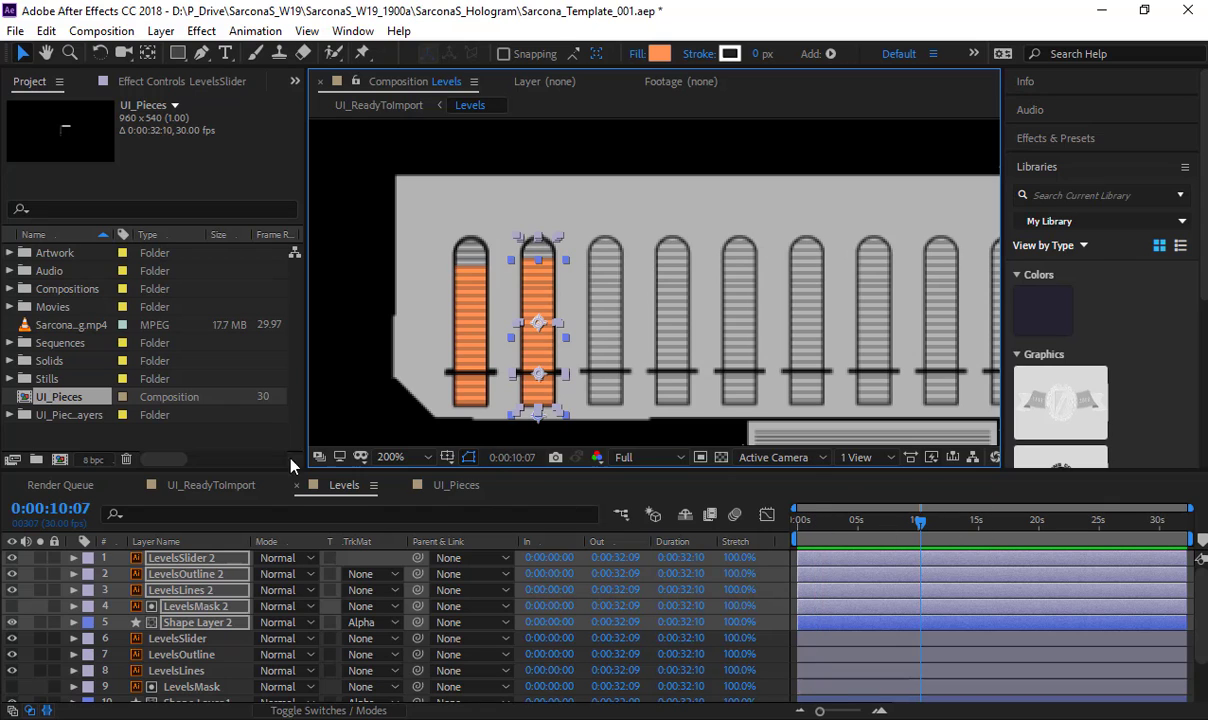
Step: Duplicate the second bar's five layers, bring the copies to the front, and place them over the third level slot
key(ctrl+d)
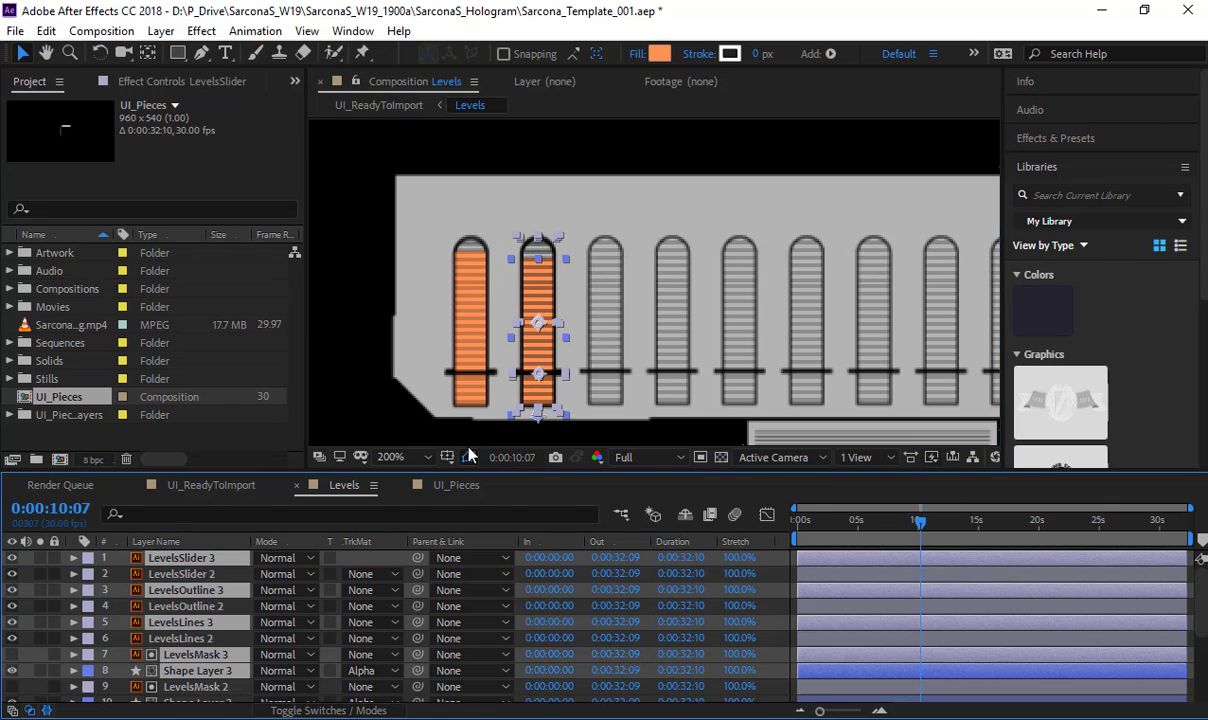
key(ctrl+shift+bracketright)
drag(541, 360, 612, 360)
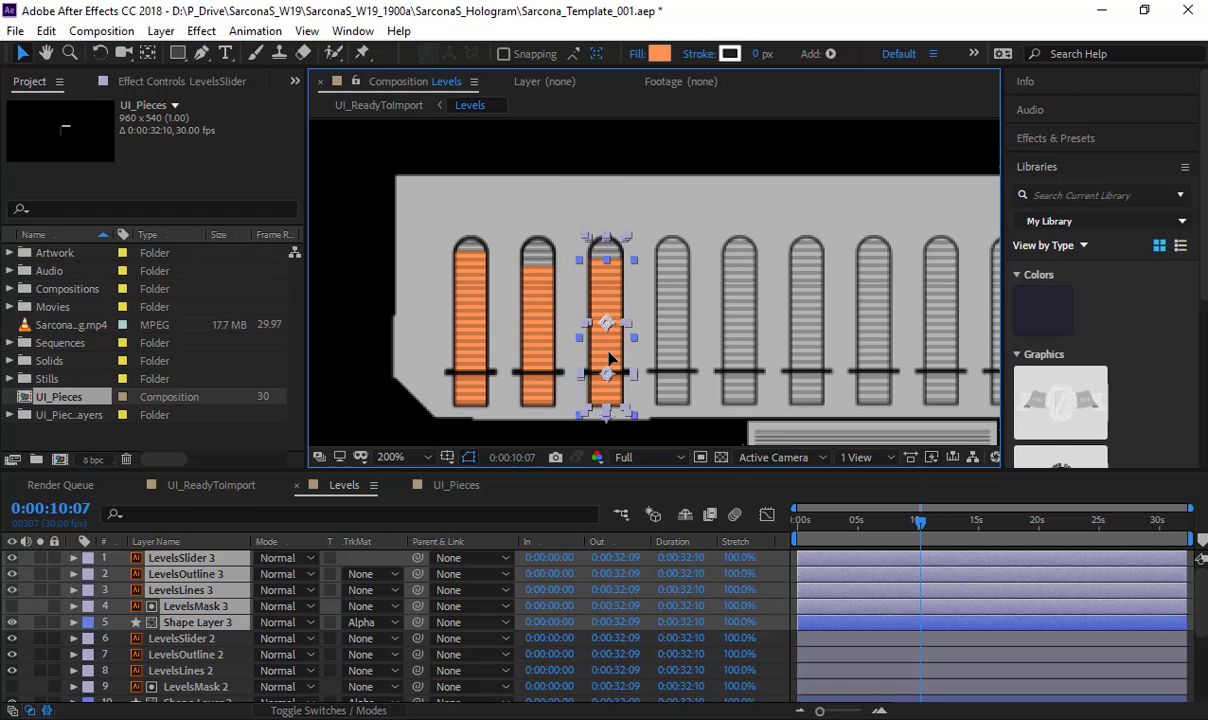
click(261, 505)
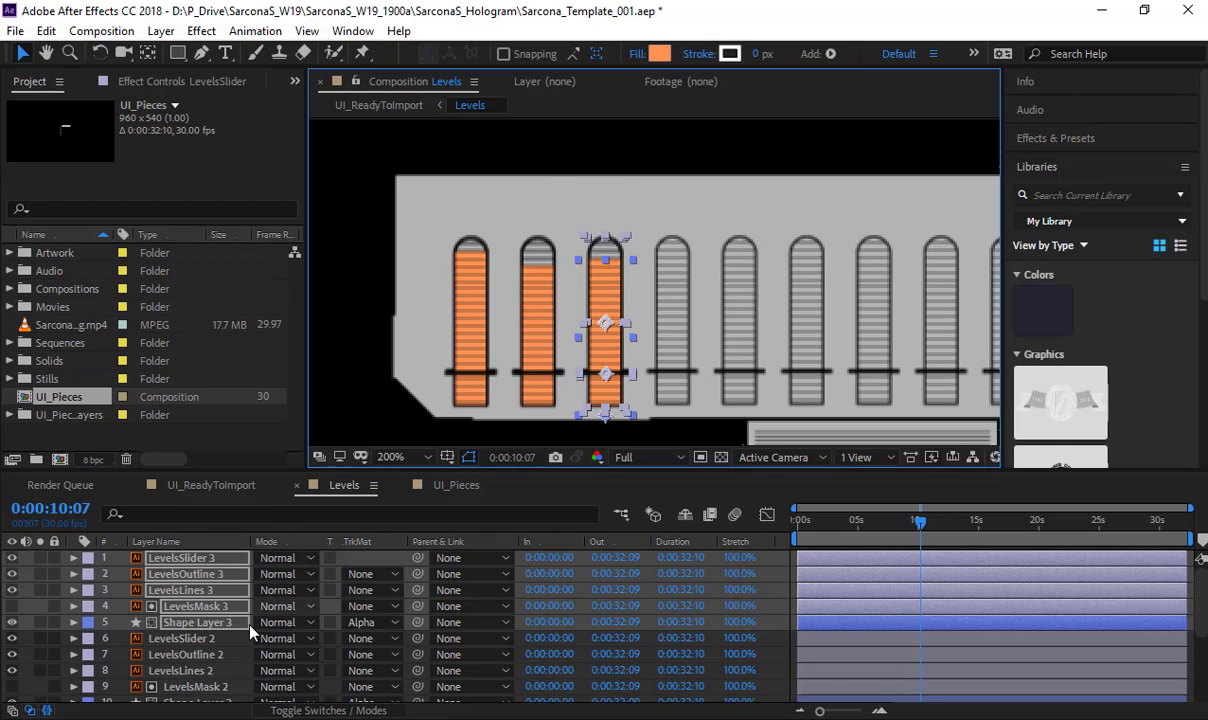
Step: Duplicate the third bar's five layers, group the copies on top, place them over the fourth level slot, and preview with nothing selected
key(ctrl+d)
drag(183, 568, 186, 556)
drag(612, 374, 672, 361)
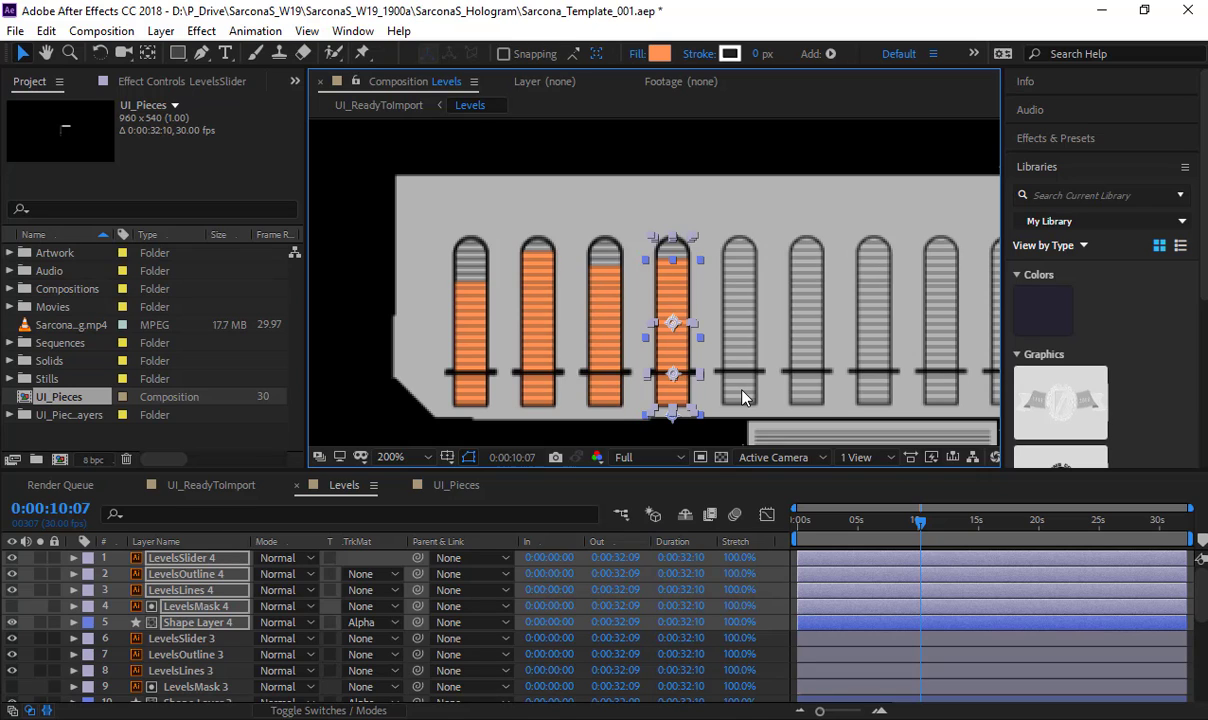
key(space)
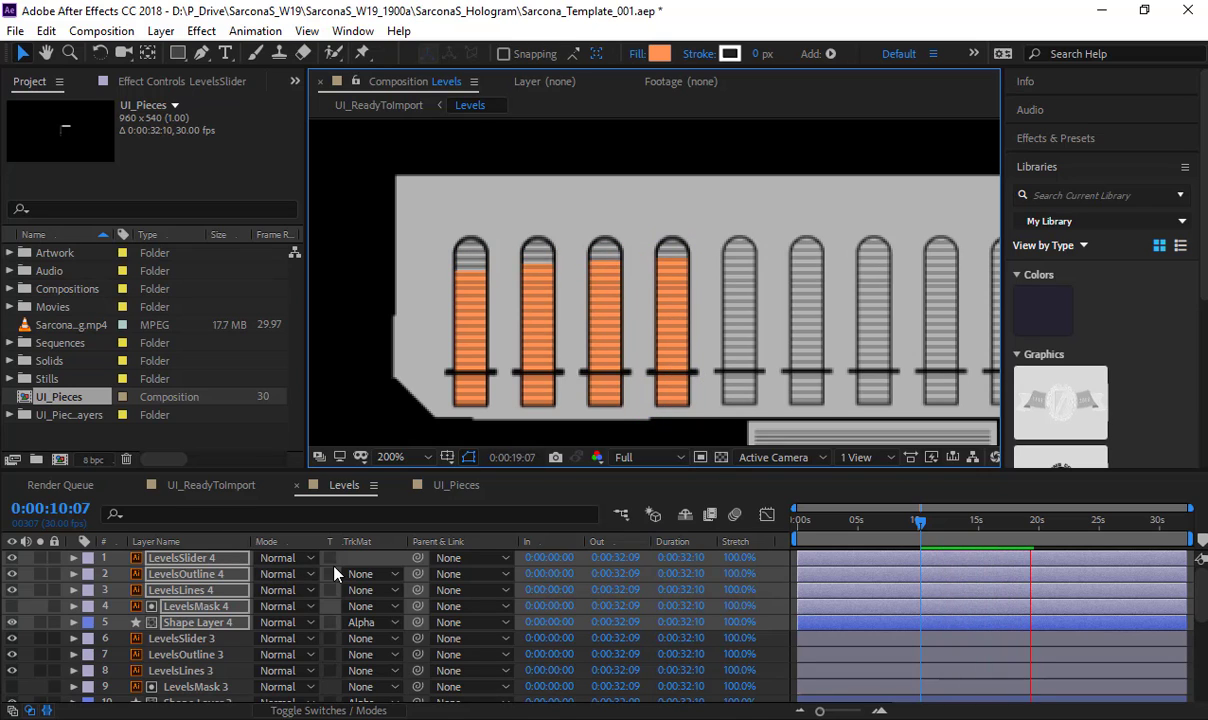
key(F2)
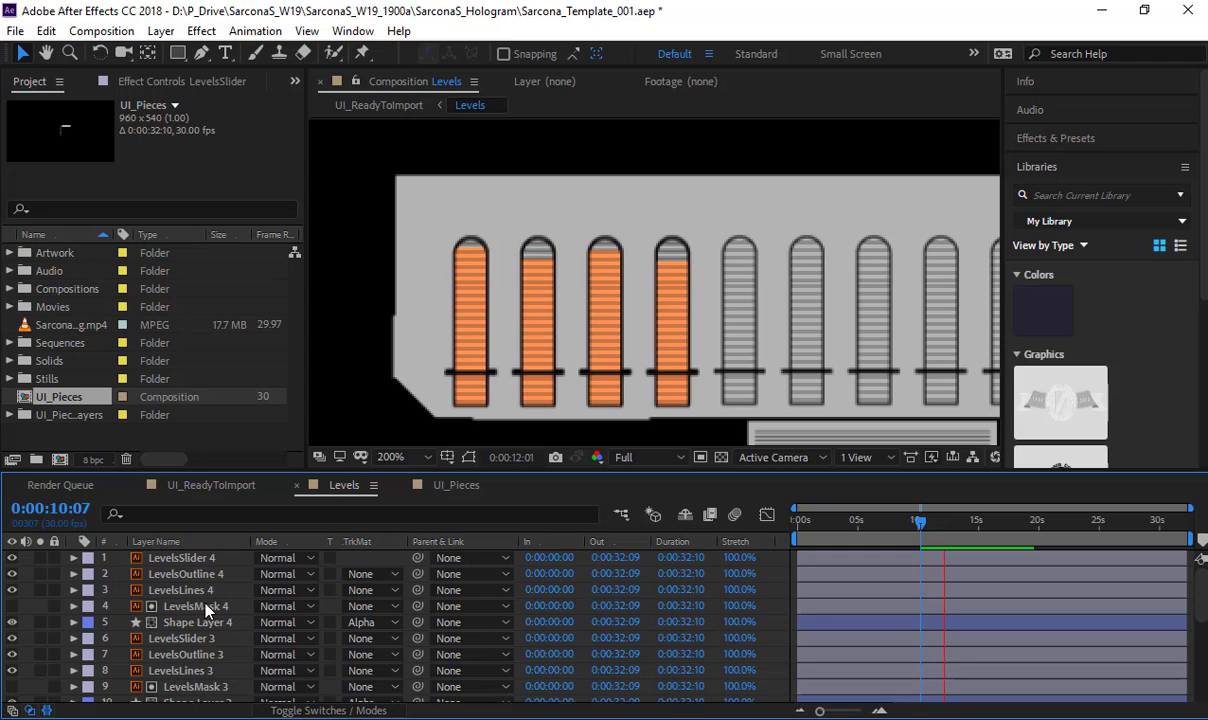
Step: Change the valY line of Shape Layer 4's scale expression to Math.abs(wiggle(1, 100)[0])+20 and preview the bars' motion
click(205, 606)
click(200, 622)
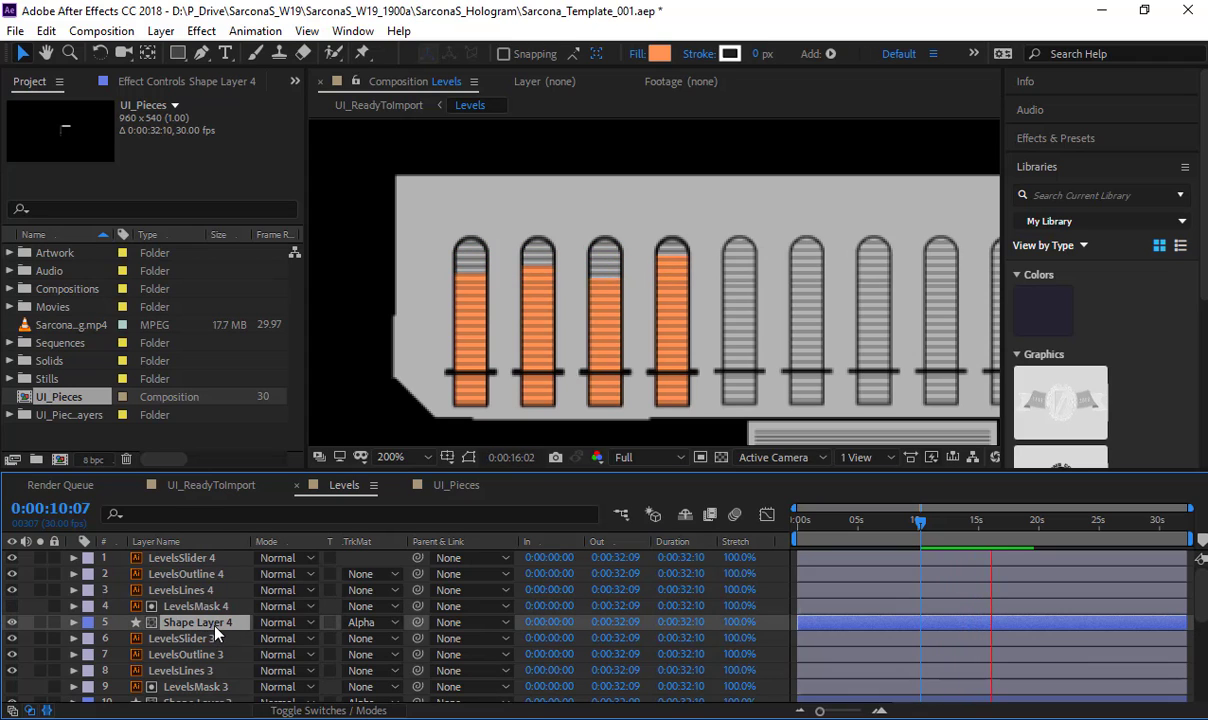
key(e)
key(e)
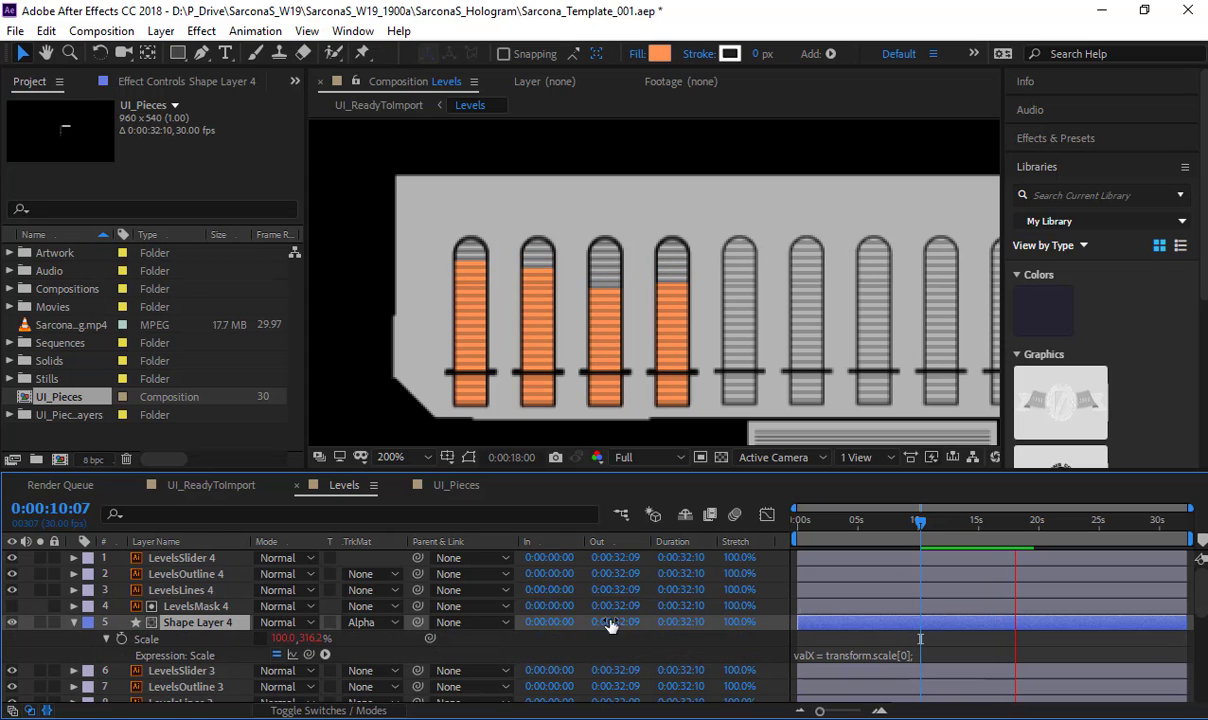
click(852, 662)
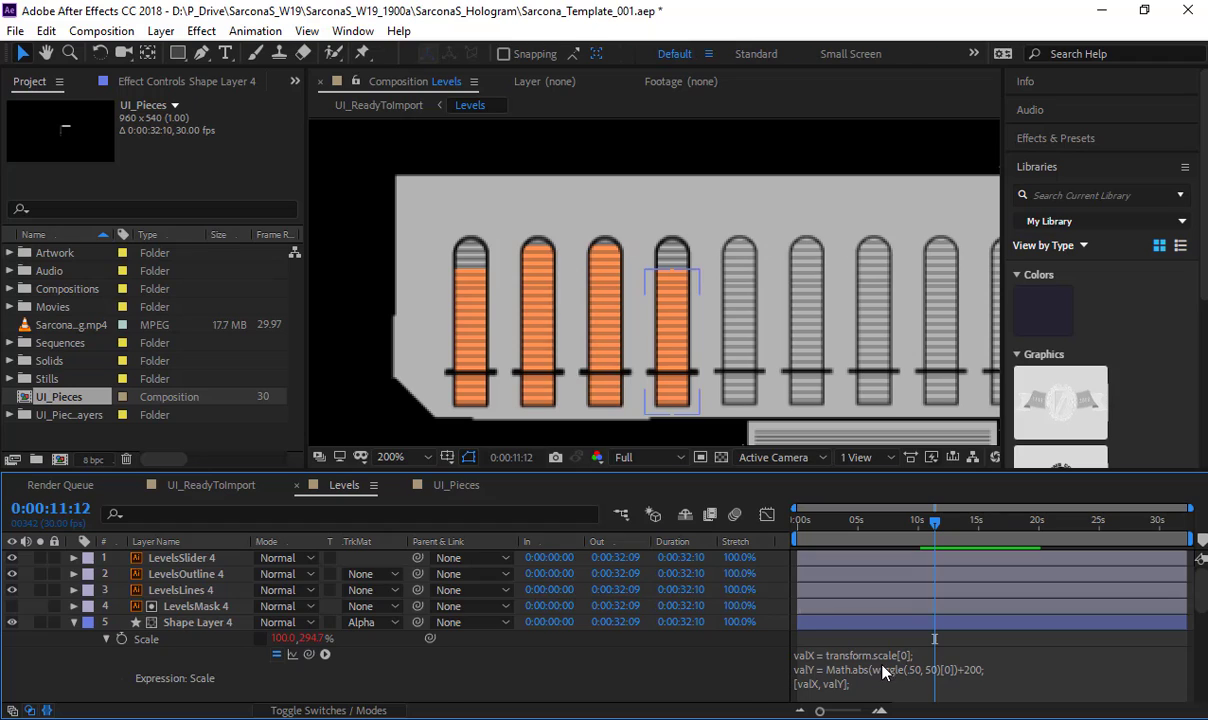
click(880, 668)
click(916, 621)
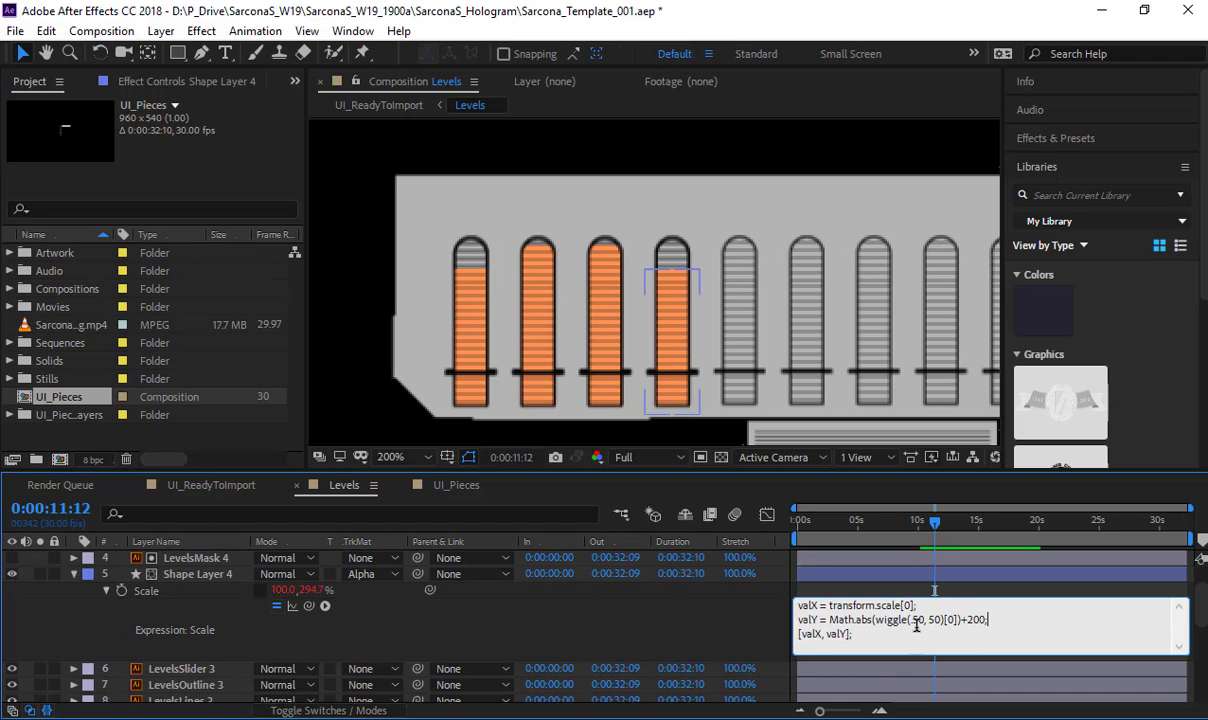
key(BackSpace)
text(10)
text(1)
click(732, 620)
key(space)
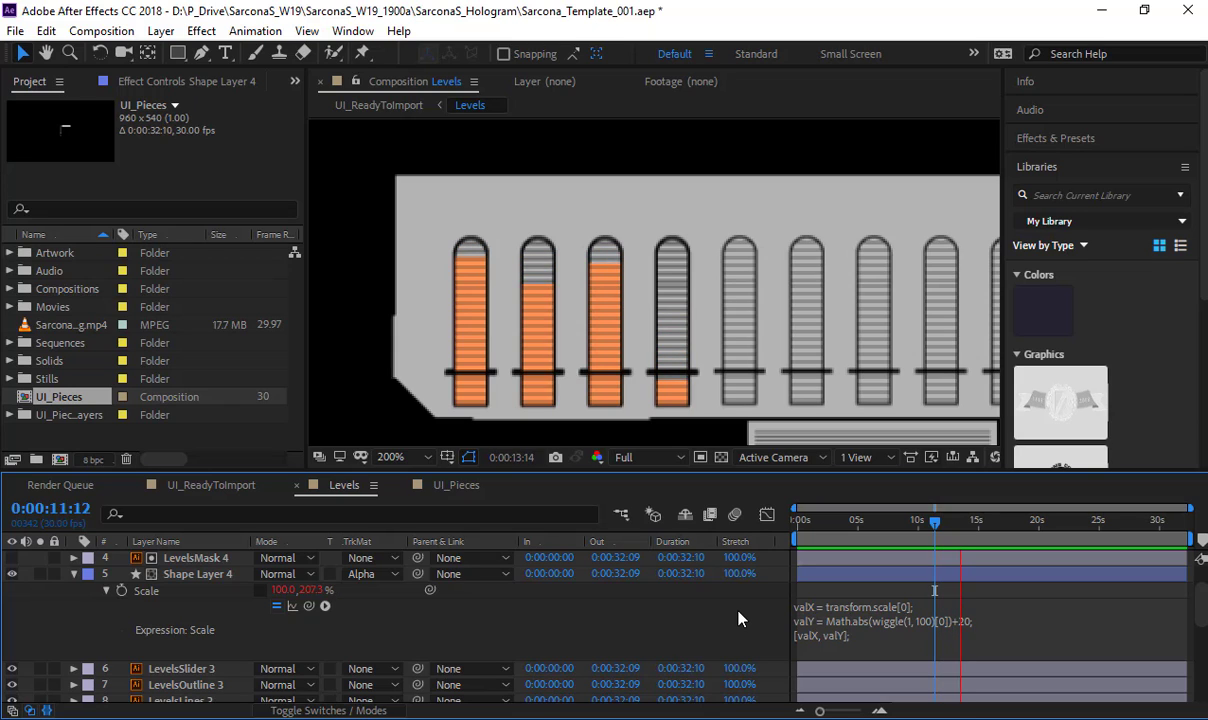
key(space)
scroll(792, 262, down, 2)
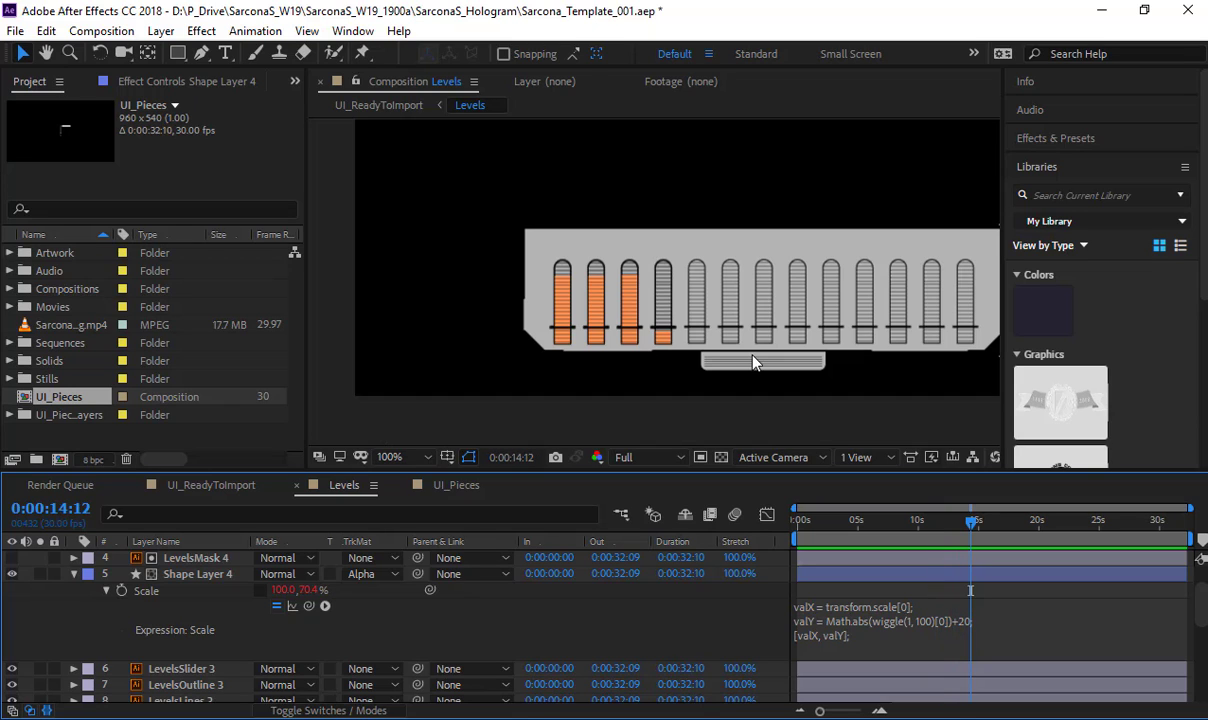
Step: Preview the animated level bars in the UI_ReadyToImport composition and scrub the time to 0:00:30:19
click(236, 489)
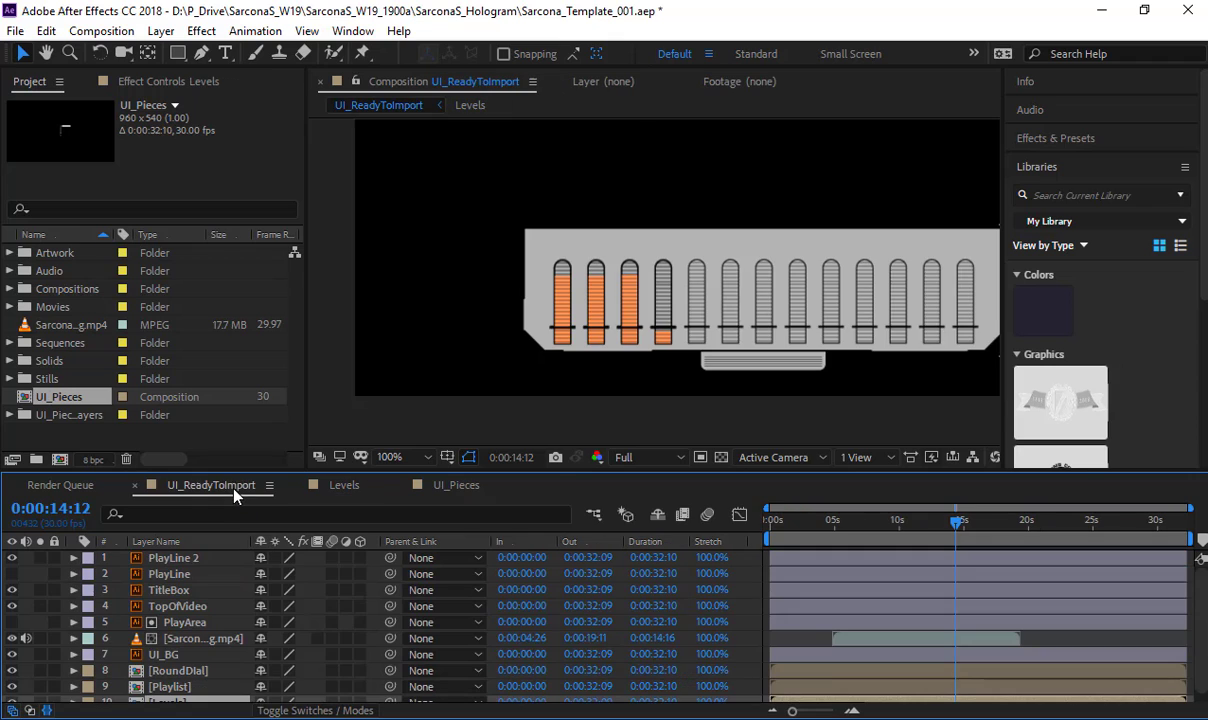
key(space)
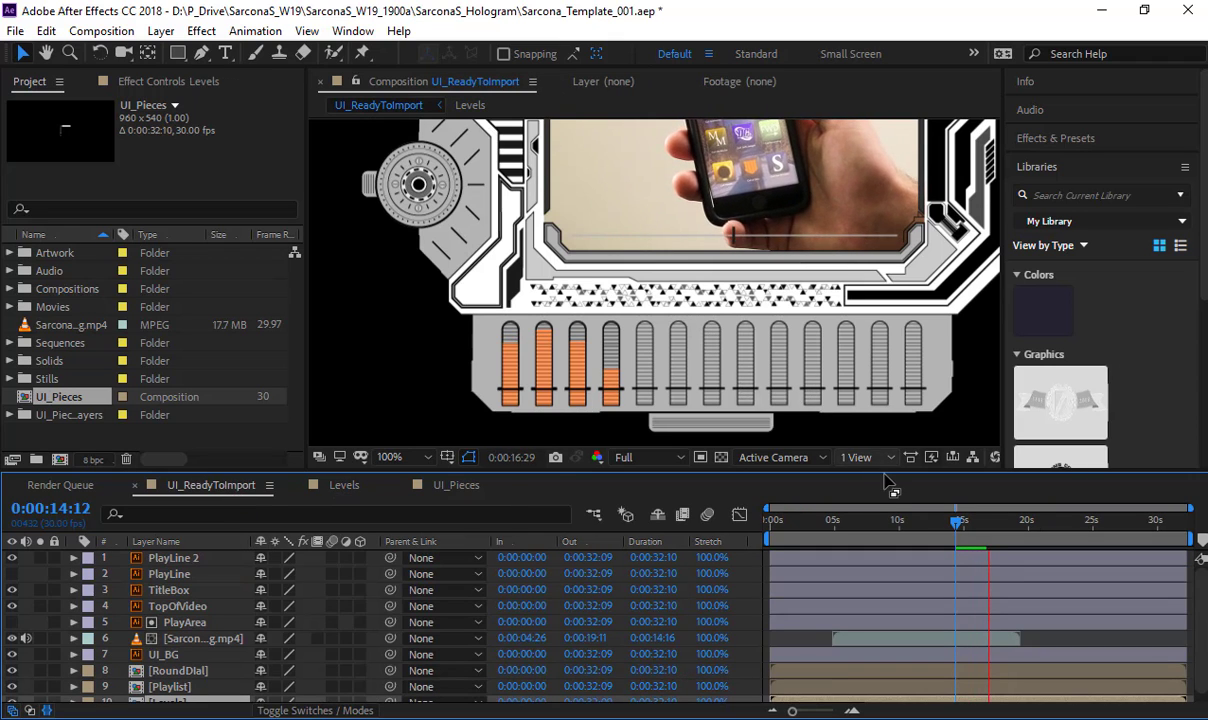
drag(956, 522, 1165, 524)
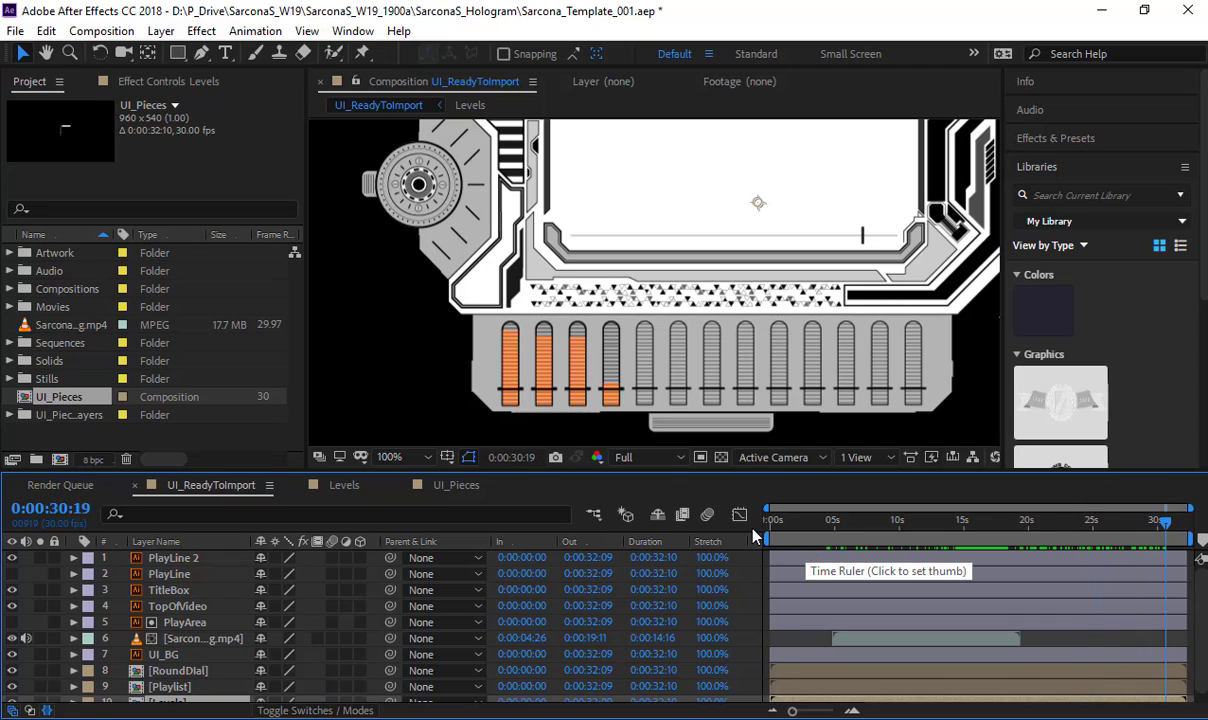
Step: Copy PlaylistOutline and PlaylistBGColor from the UI_Pieces composition and paste them into the Playlist composition
key(h)
drag(712, 268, 637, 362)
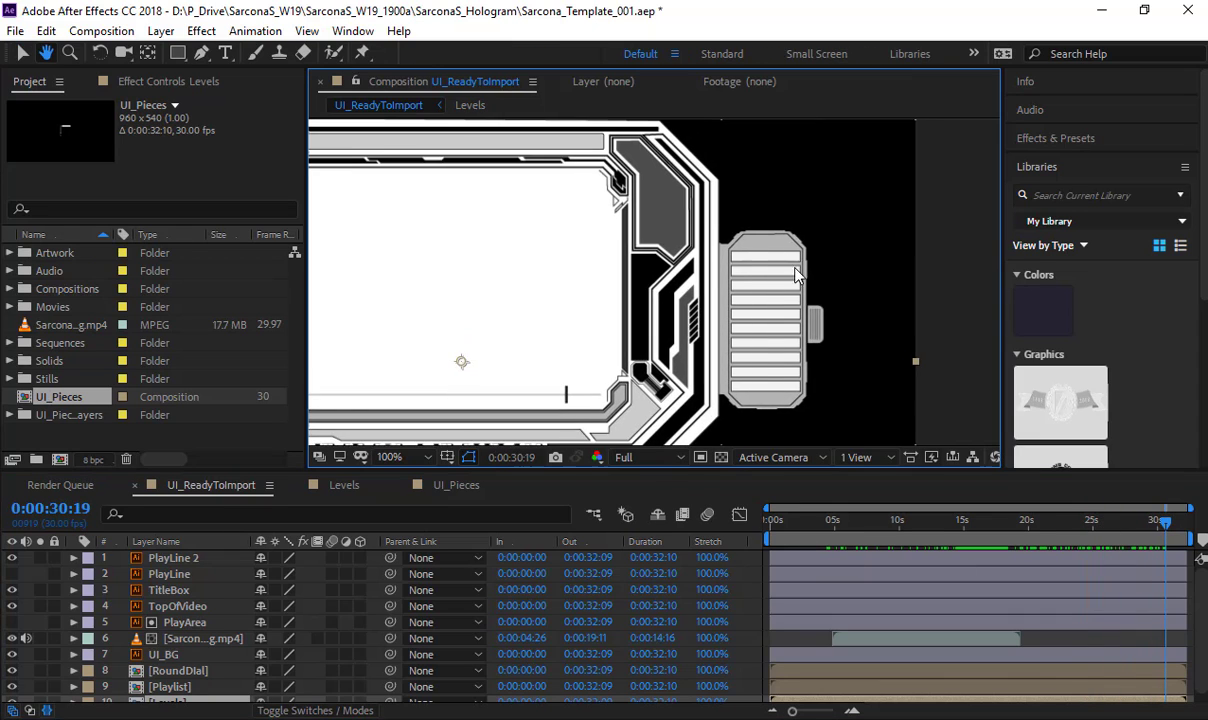
key(v)
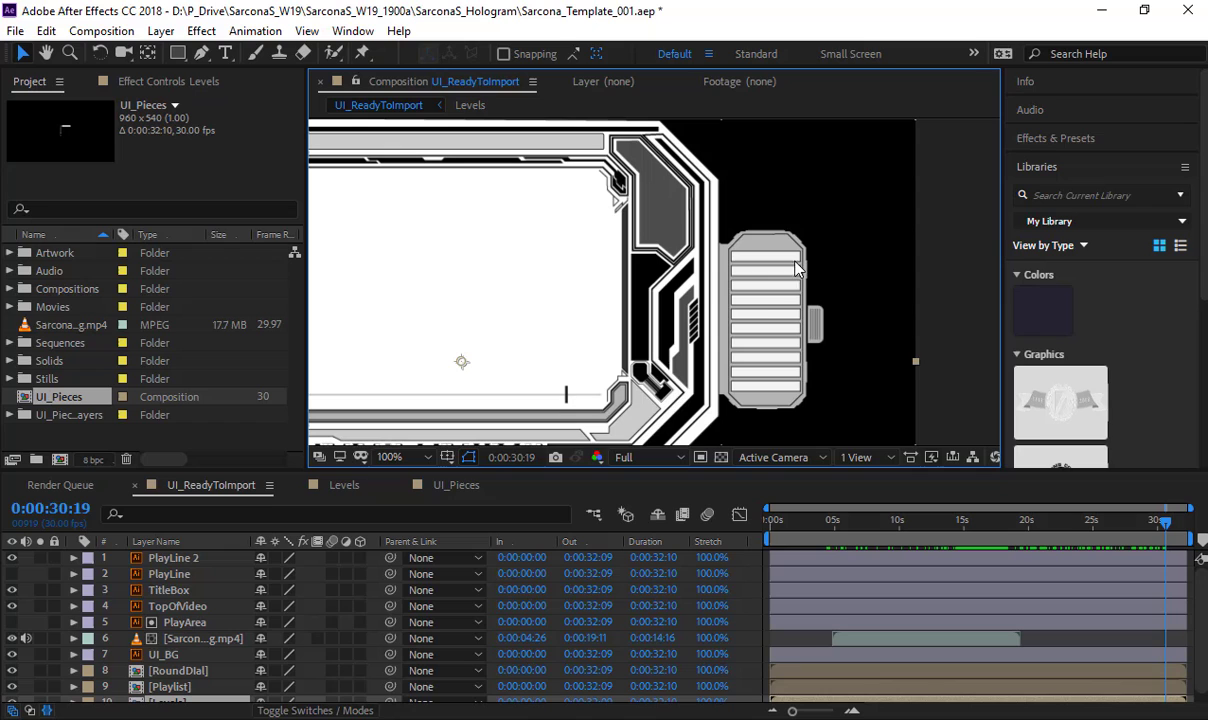
click(452, 484)
click(190, 622)
shift+click(213, 638)
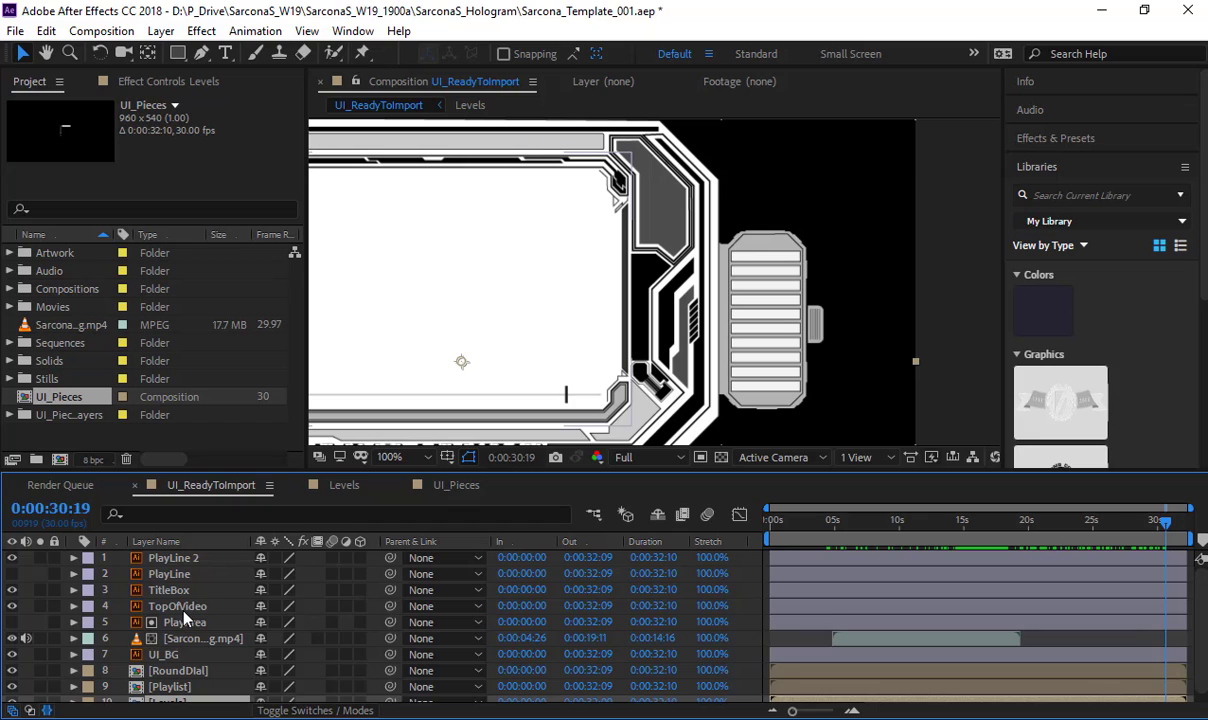
scroll(180, 600, down, 1)
double_click(172, 666)
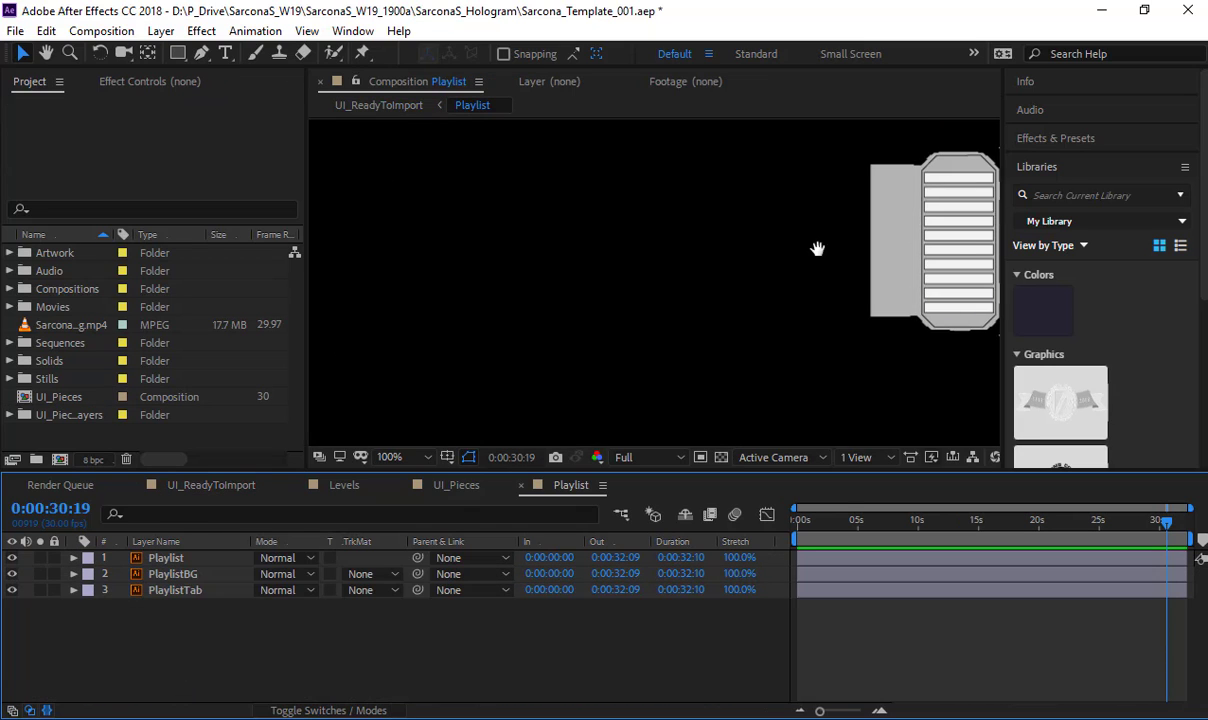
drag(965, 238, 696, 325)
scroll(755, 300, up, 2)
key(ctrl+v)
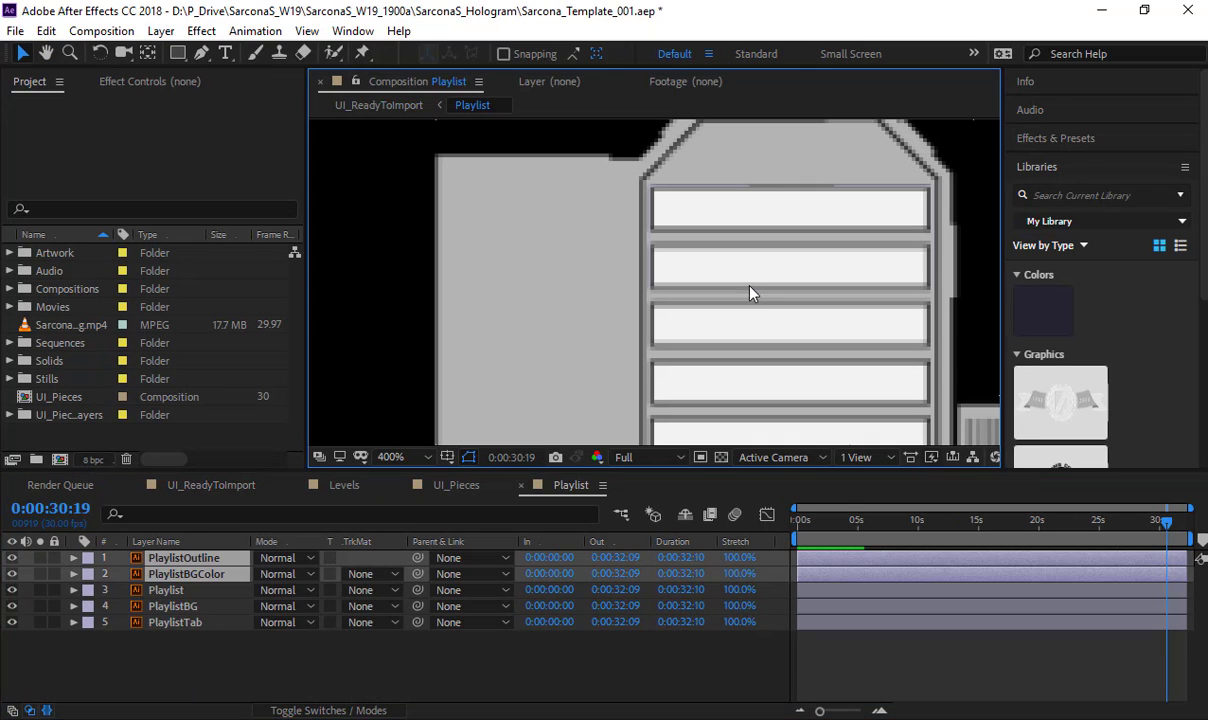
Step: Move the pasted PlaylistOutline and PlaylistBGColor layers over the uppermost slot of the playlist panel
key(comma)
key(comma)
key(comma)
key(comma)
key(comma)
key(comma)
key(period)
key(period)
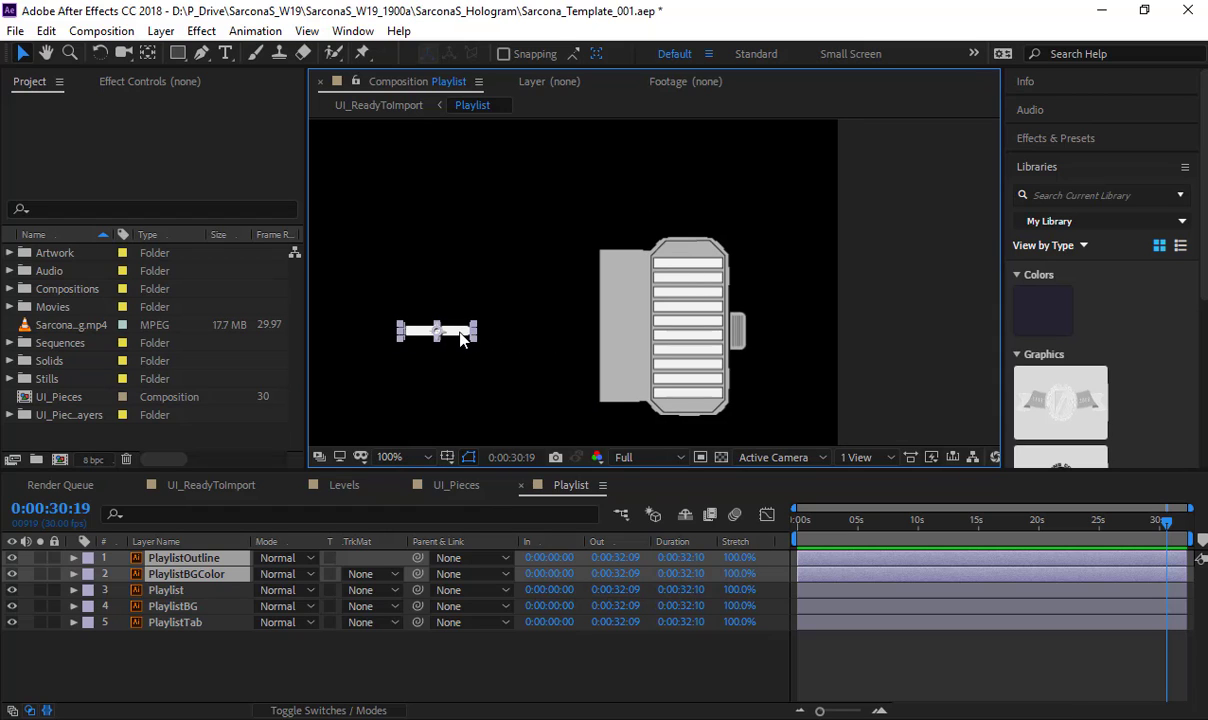
drag(462, 338, 699, 250)
scroll(672, 253, up, 2)
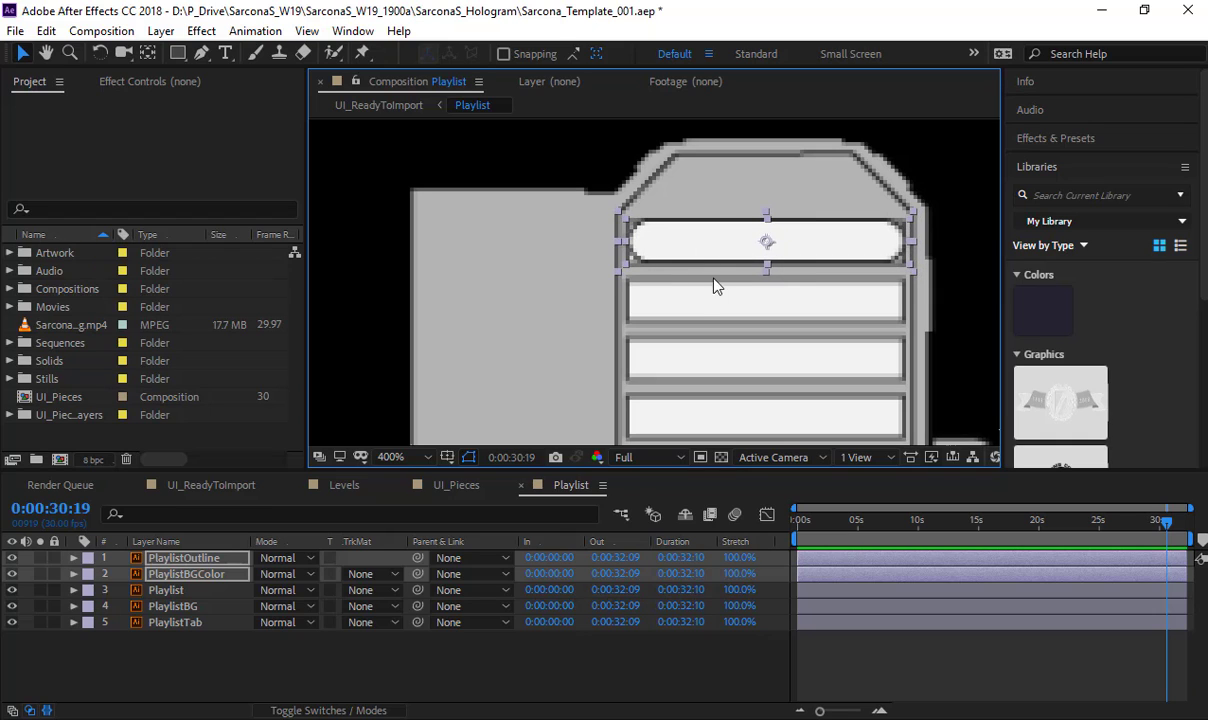
Step: Hide the original Playlist layer and leave no layer selected
click(180, 592)
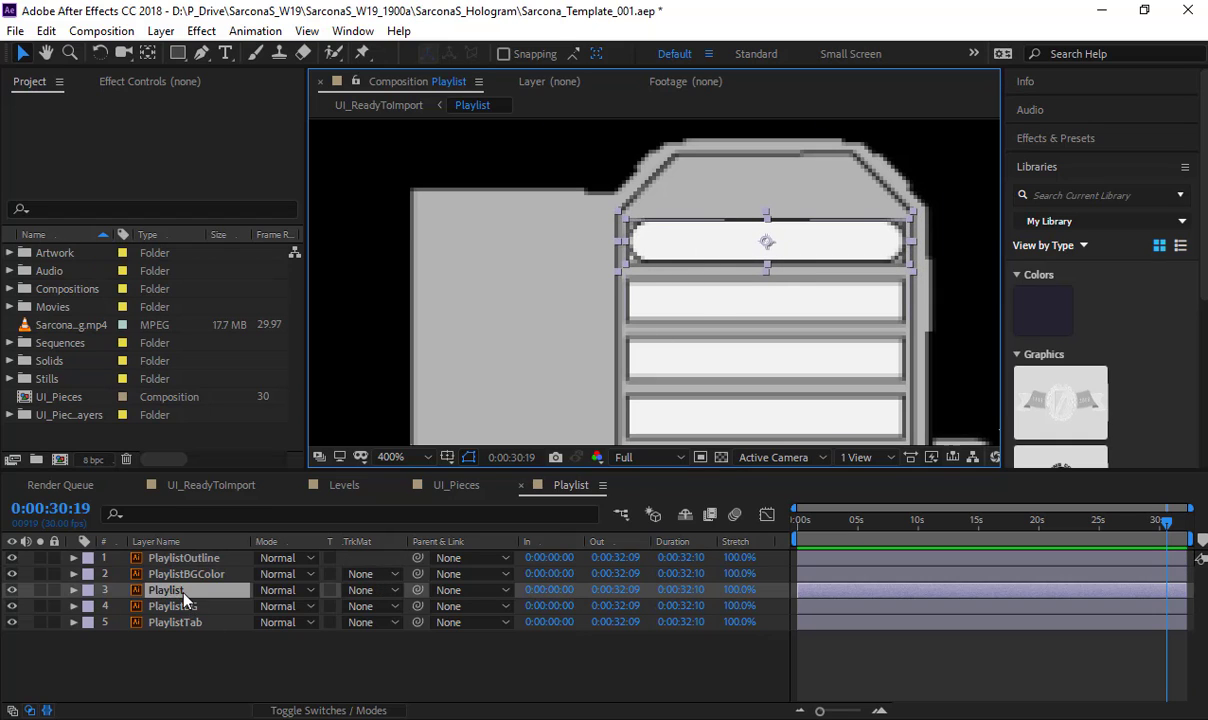
click(11, 591)
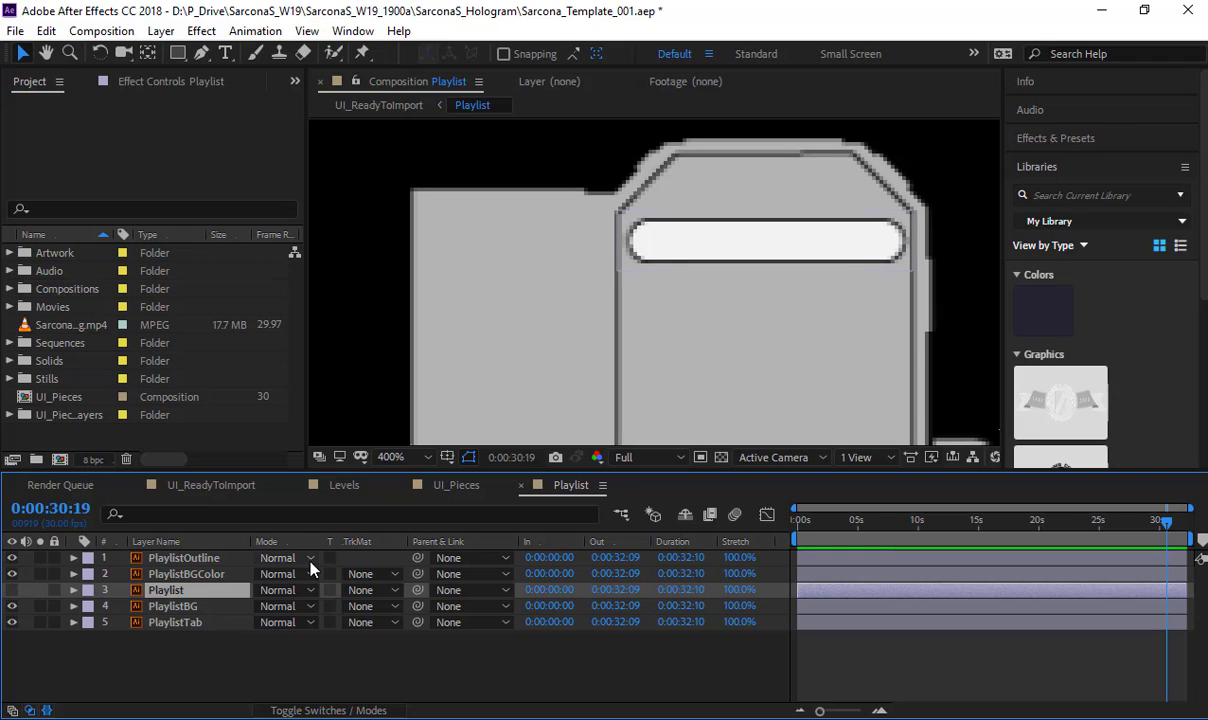
click(186, 576)
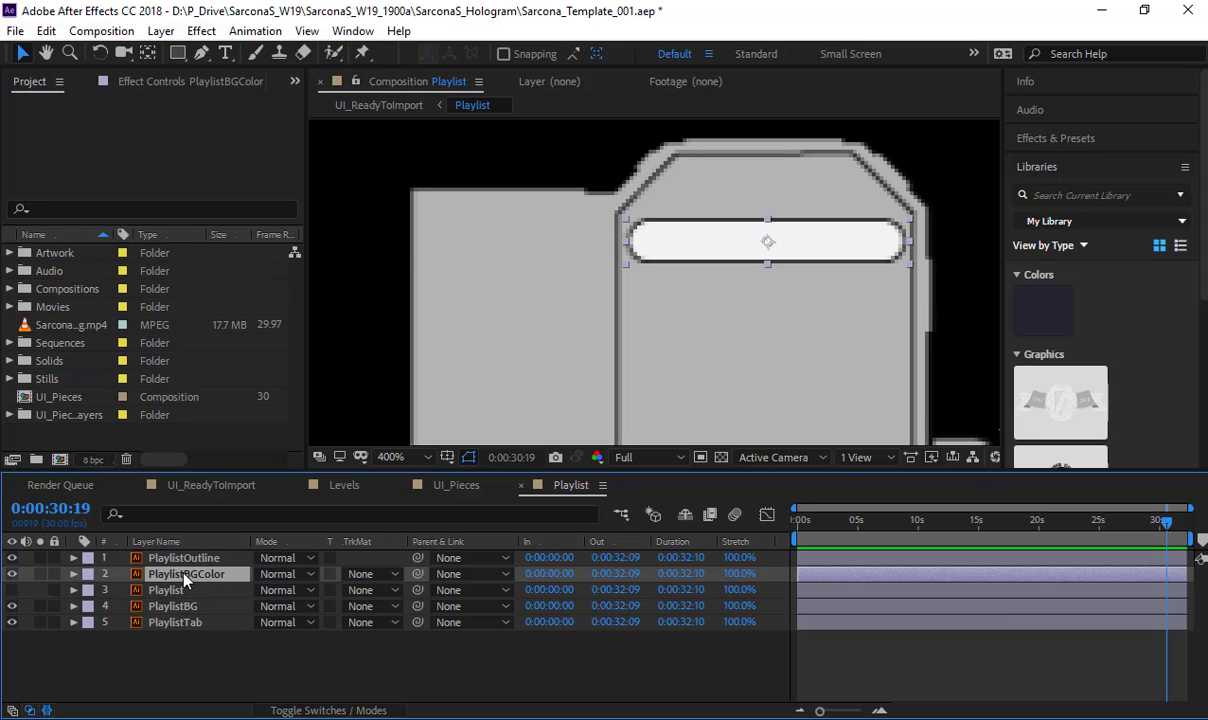
click(300, 662)
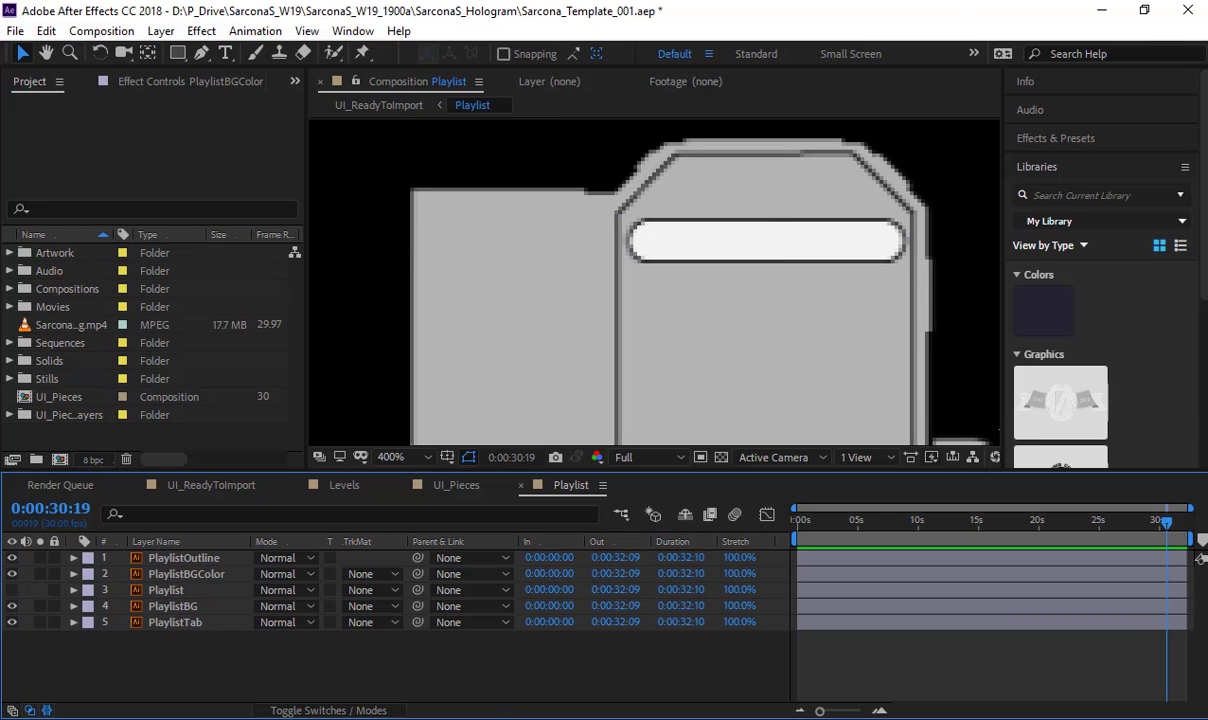
Step: Switch to the browser, search Google for "playlist text", check the Soundiiz result, and return to After Effects
key(alt+Tab)
drag(407, 110, 3, 88)
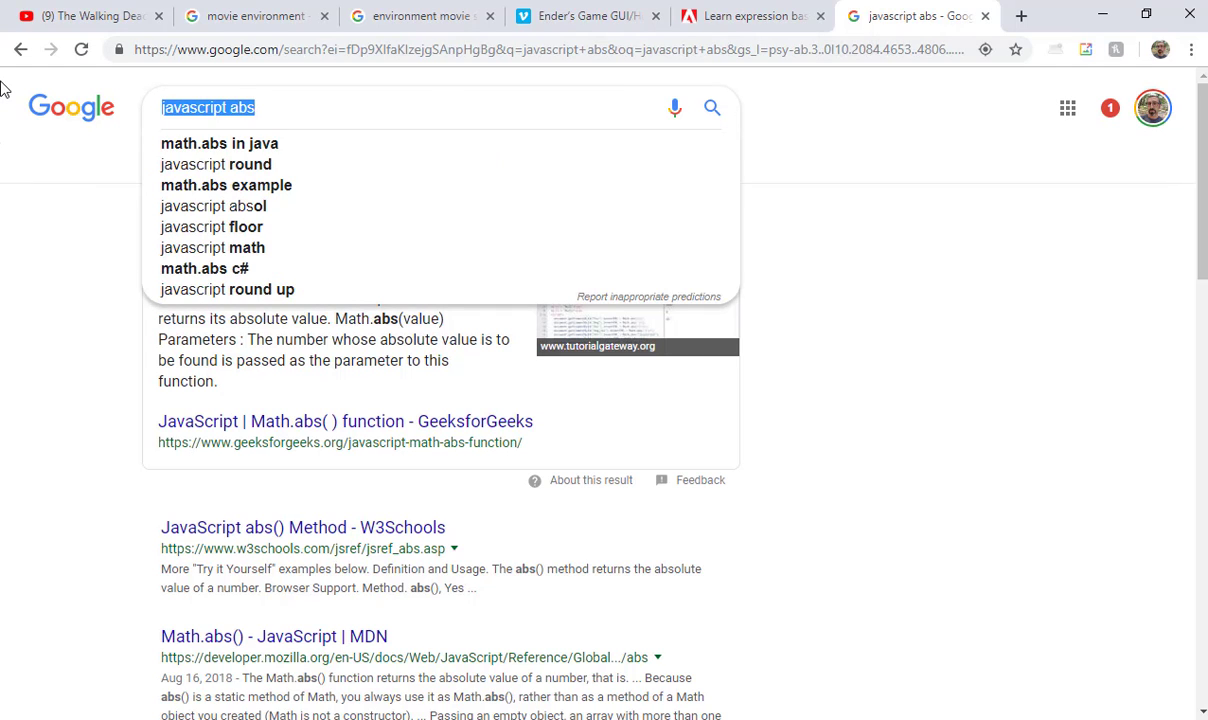
text(playlist )
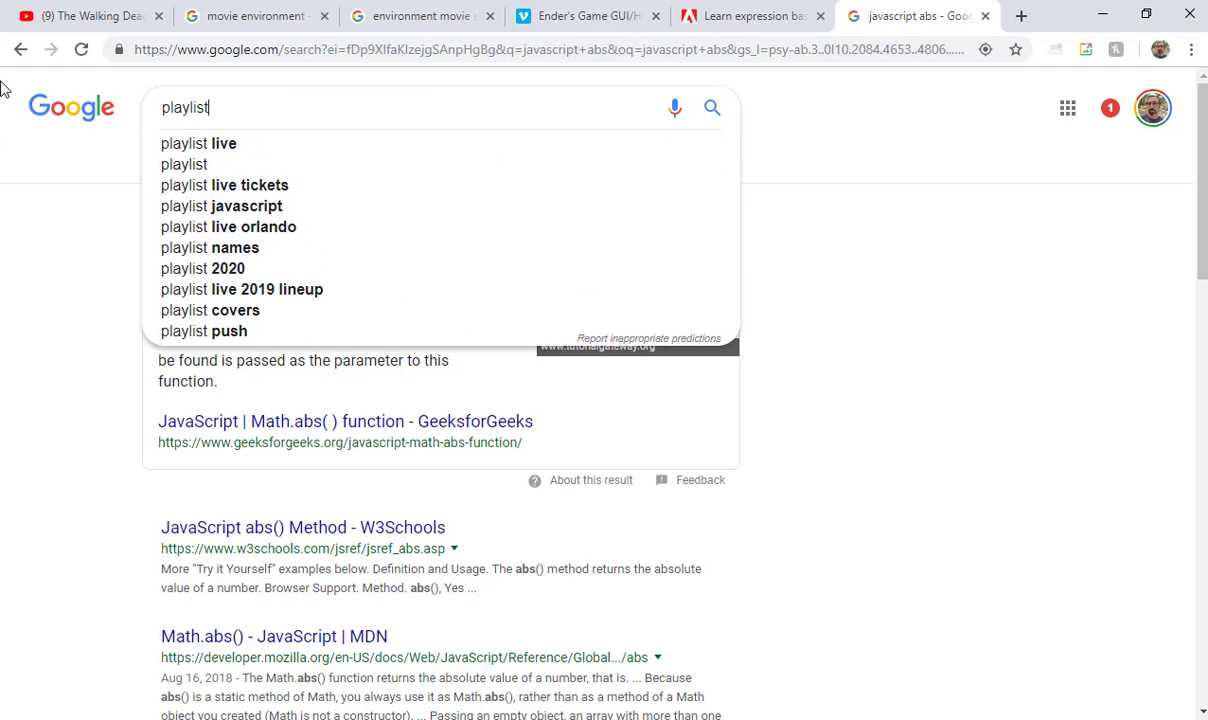
text(text)
key(Return)
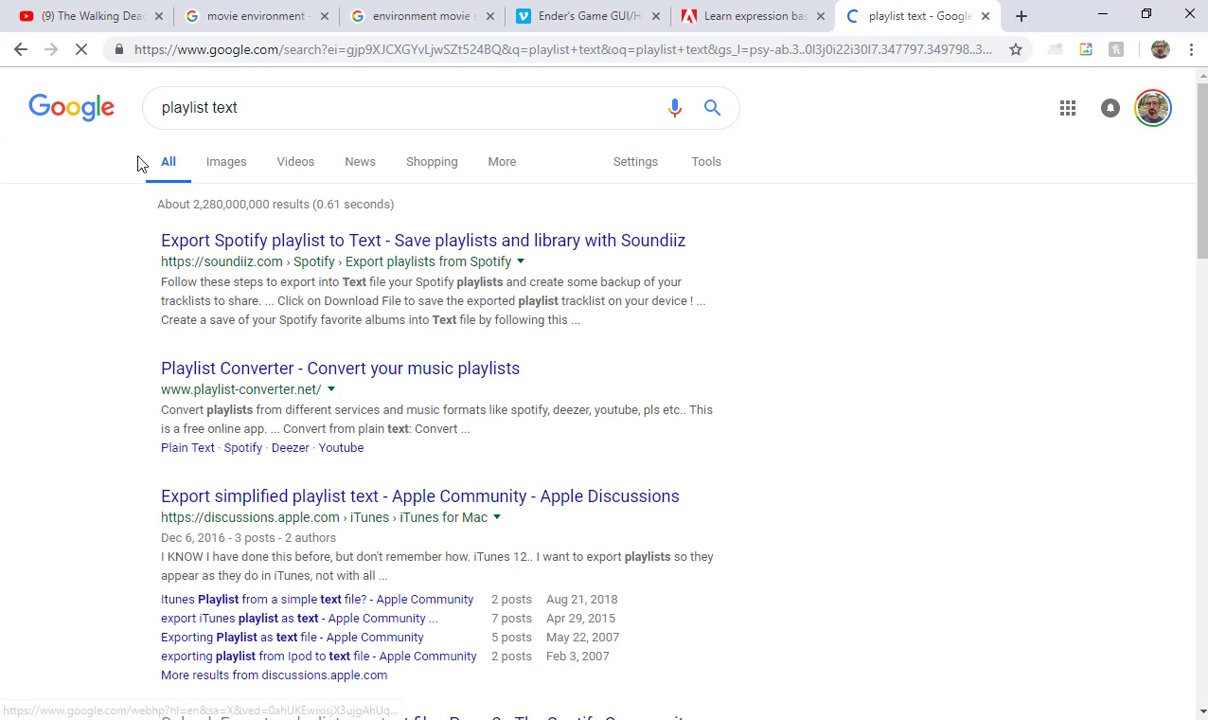
click(256, 240)
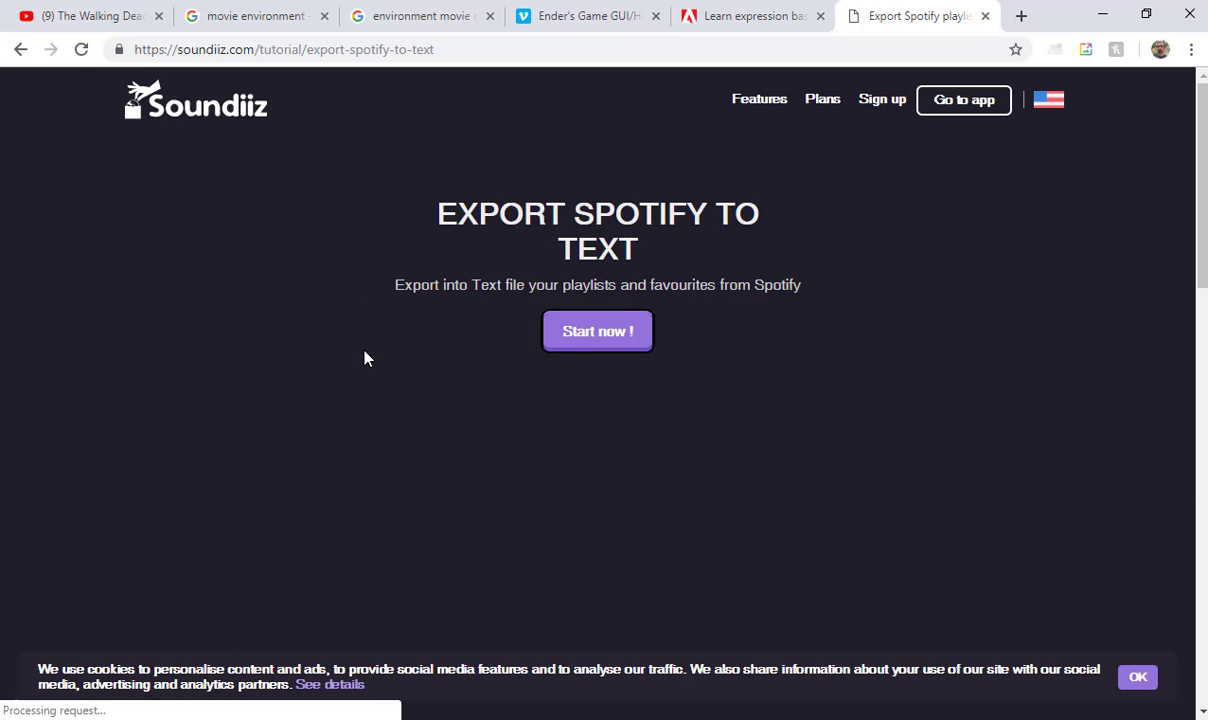
key(alt+Left)
key(alt+Tab)
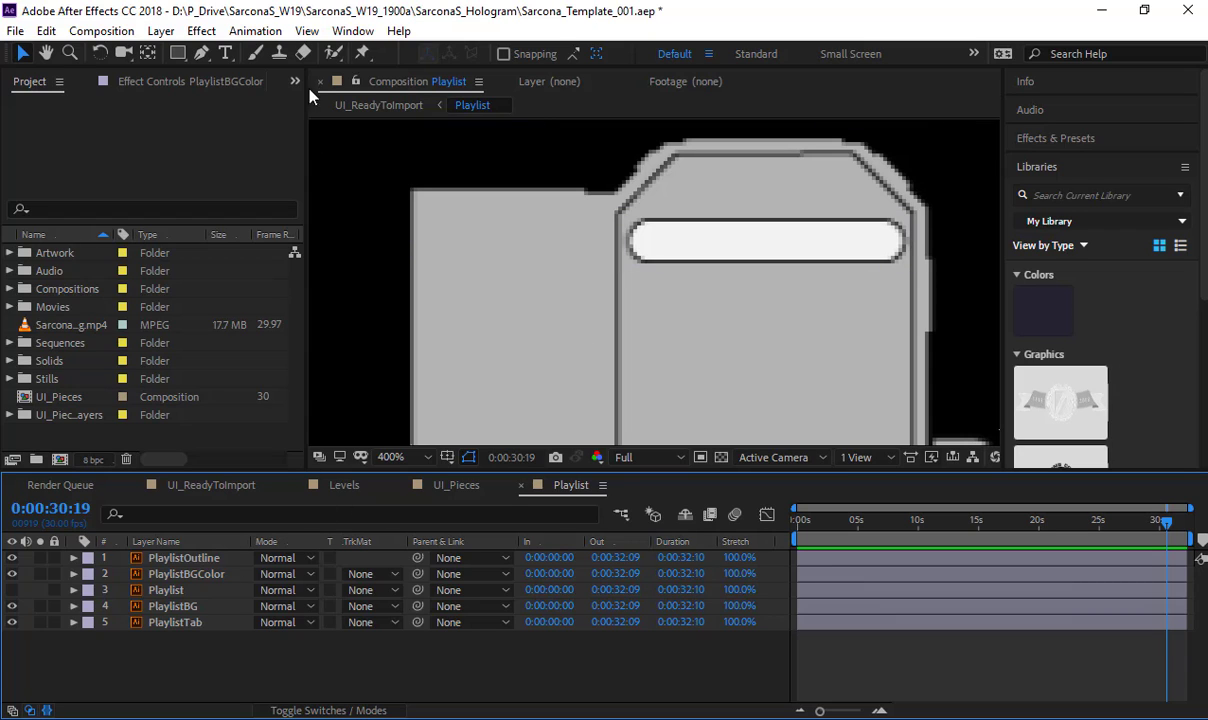
Step: Add a text layer reading "Placeholder Text" below the rounded playlist bar and set its font size to 7 px
key(t)
key(t)
click(225, 53)
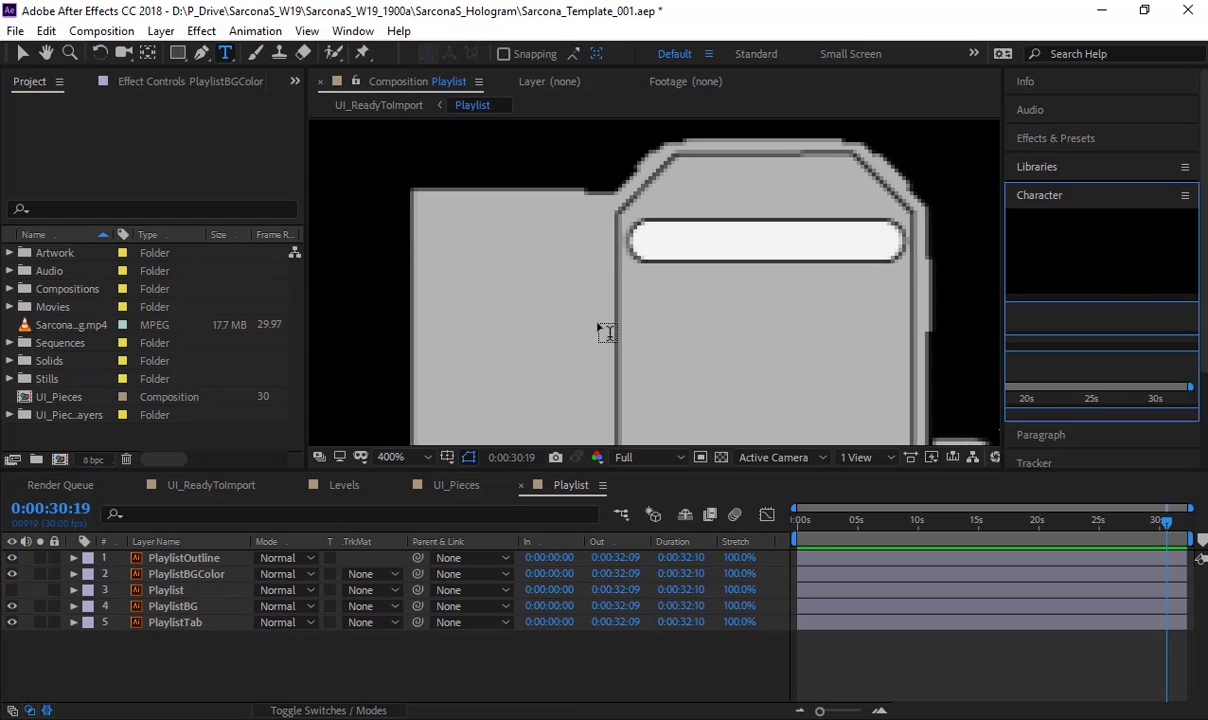
click(603, 381)
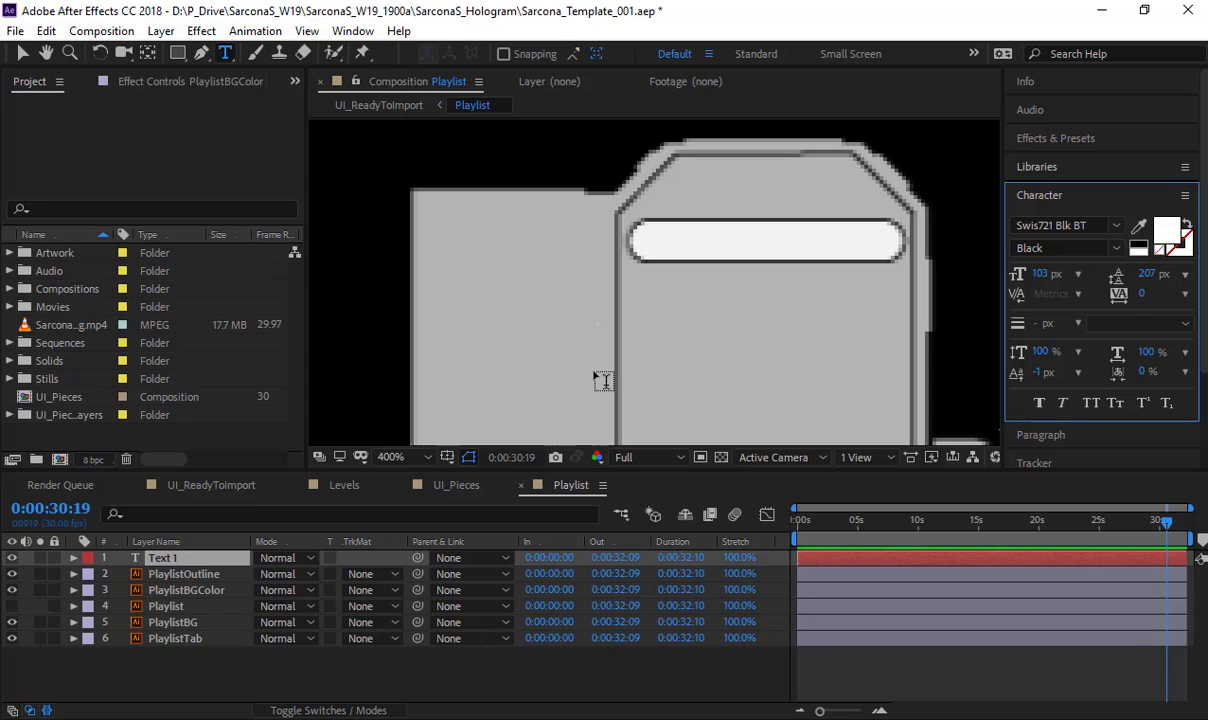
text(Placeholder Text)
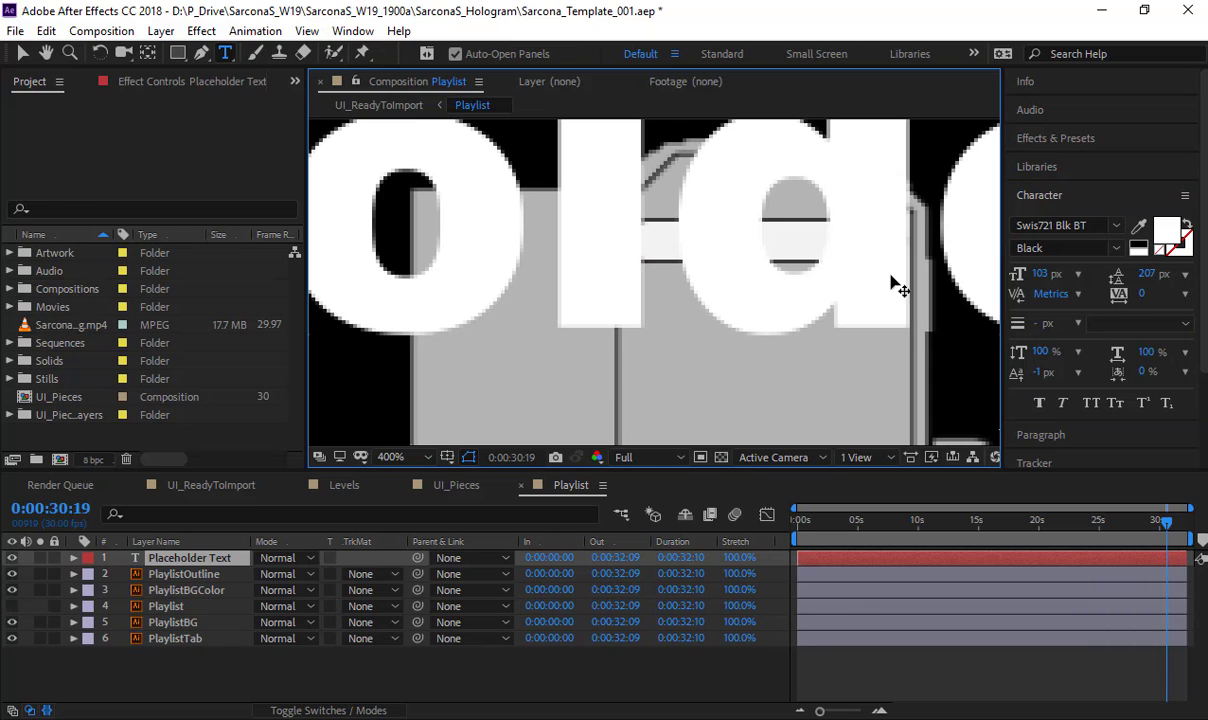
key(ctrl+a)
drag(1042, 273, 951, 281)
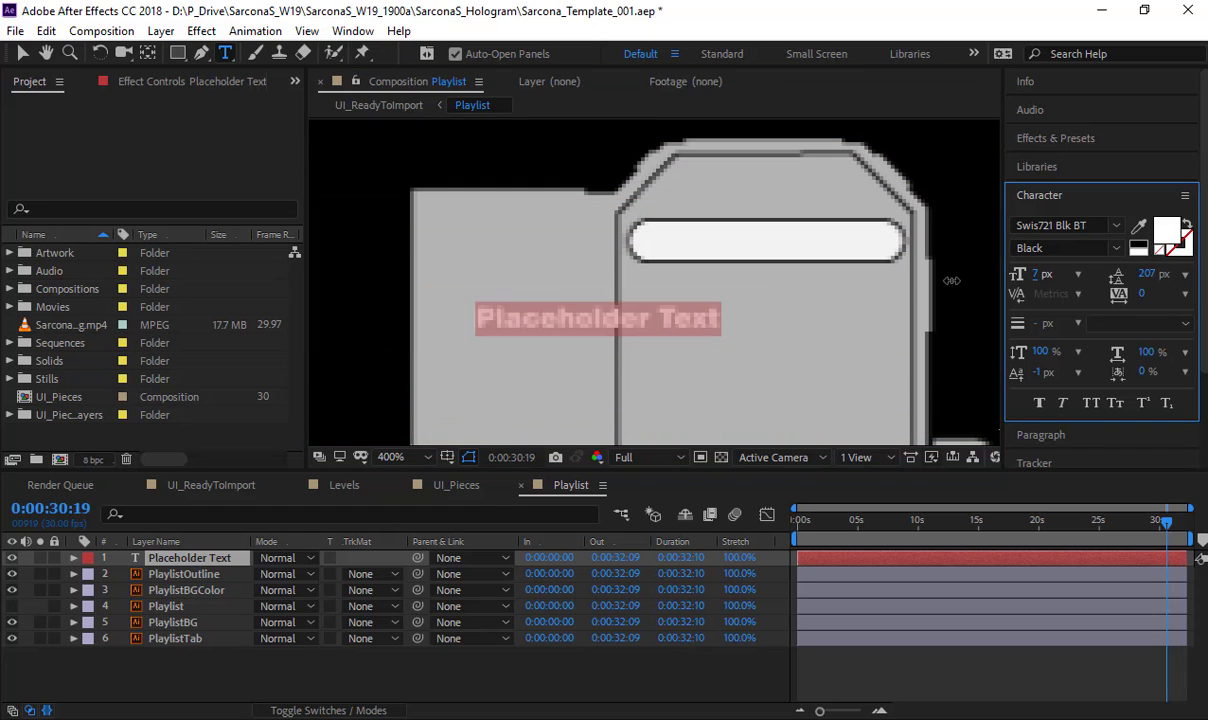
click(1090, 226)
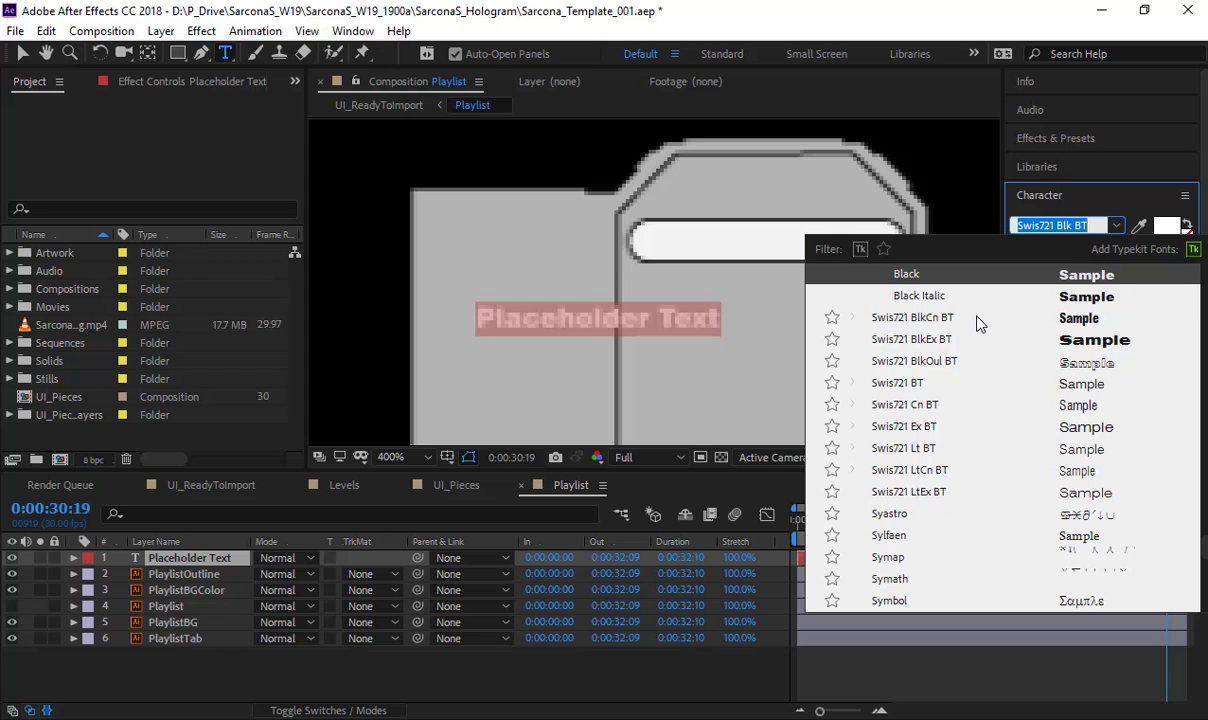
text(Helve)
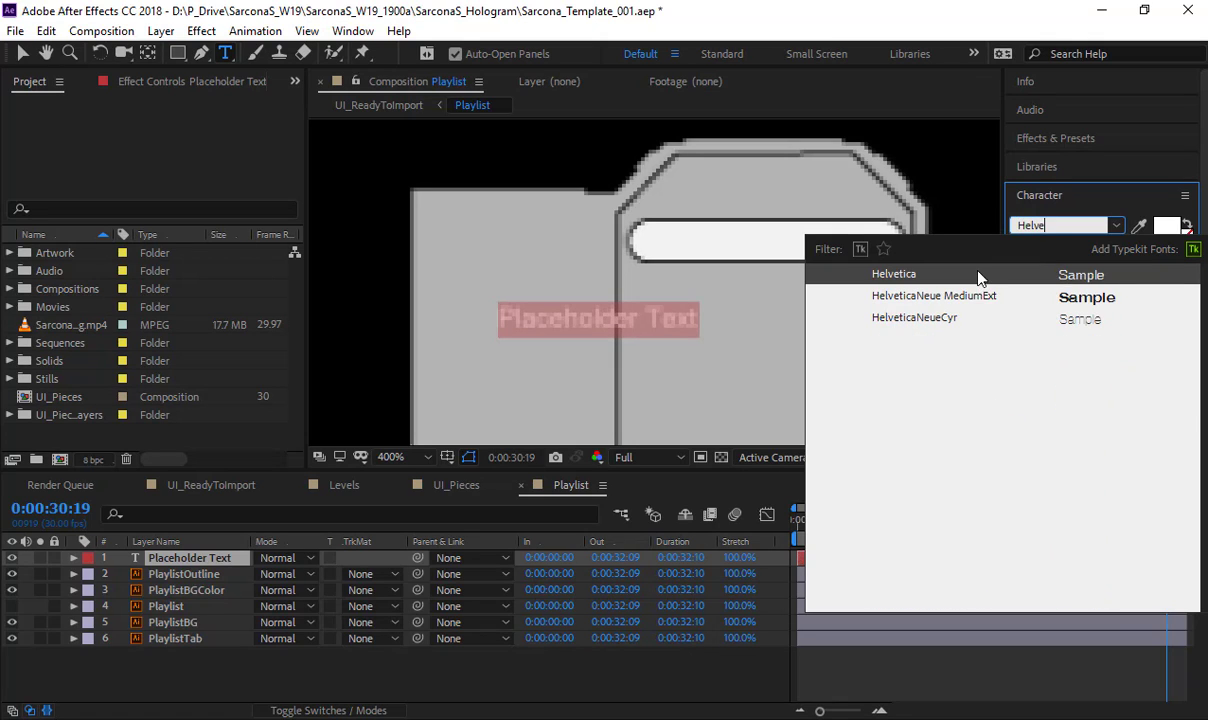
key(Escape)
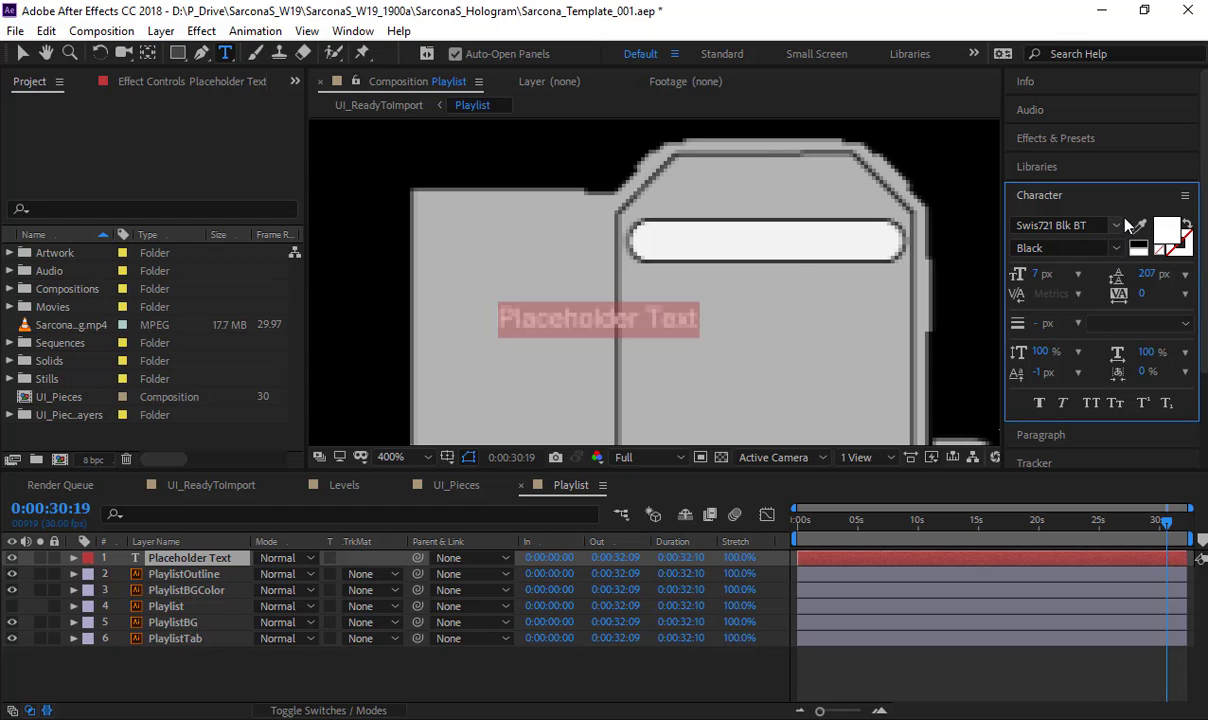
click(1058, 225)
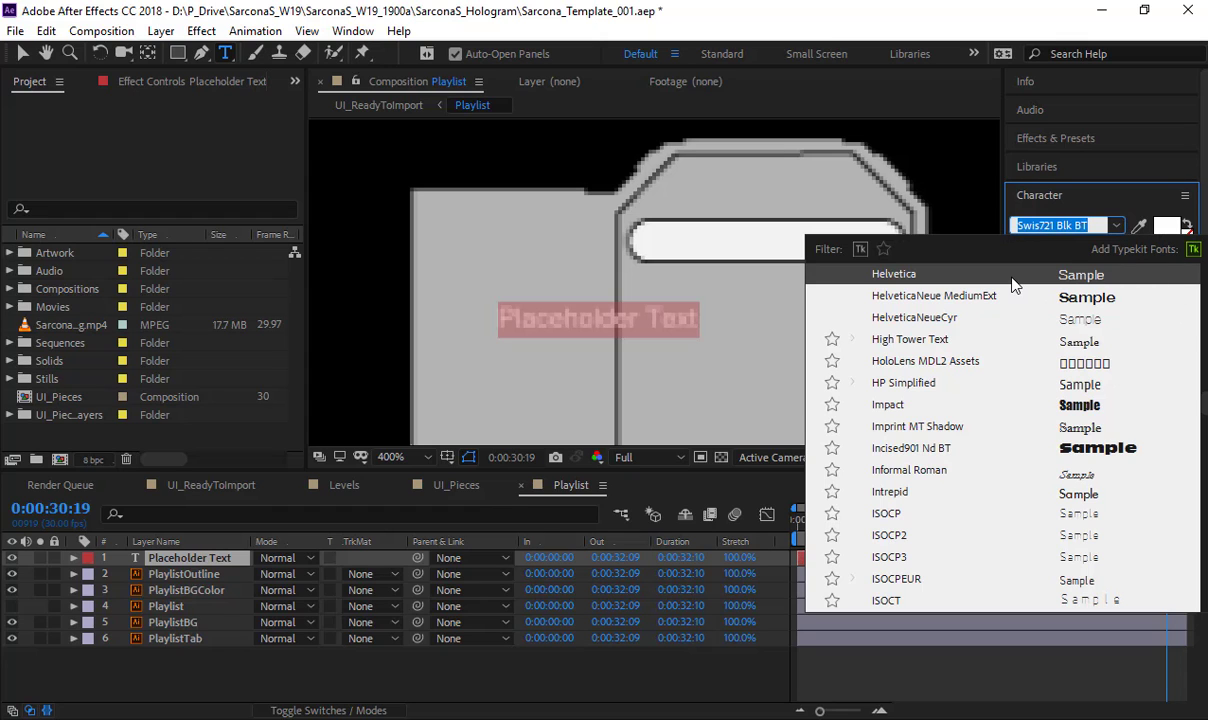
key(Escape)
Step: Set the placeholder text's font to HelveticaNeue MediumExt, its leading to Auto and its baseline shift to 0 px
click(1117, 228)
click(1028, 297)
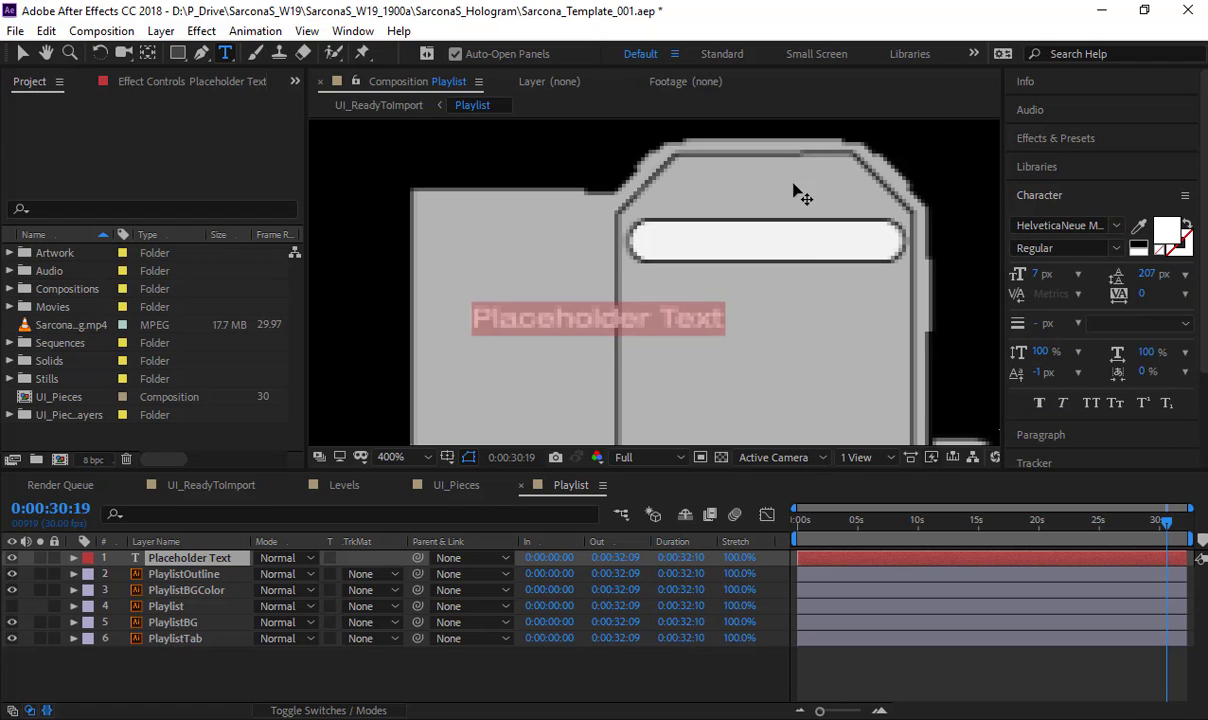
click(1148, 274)
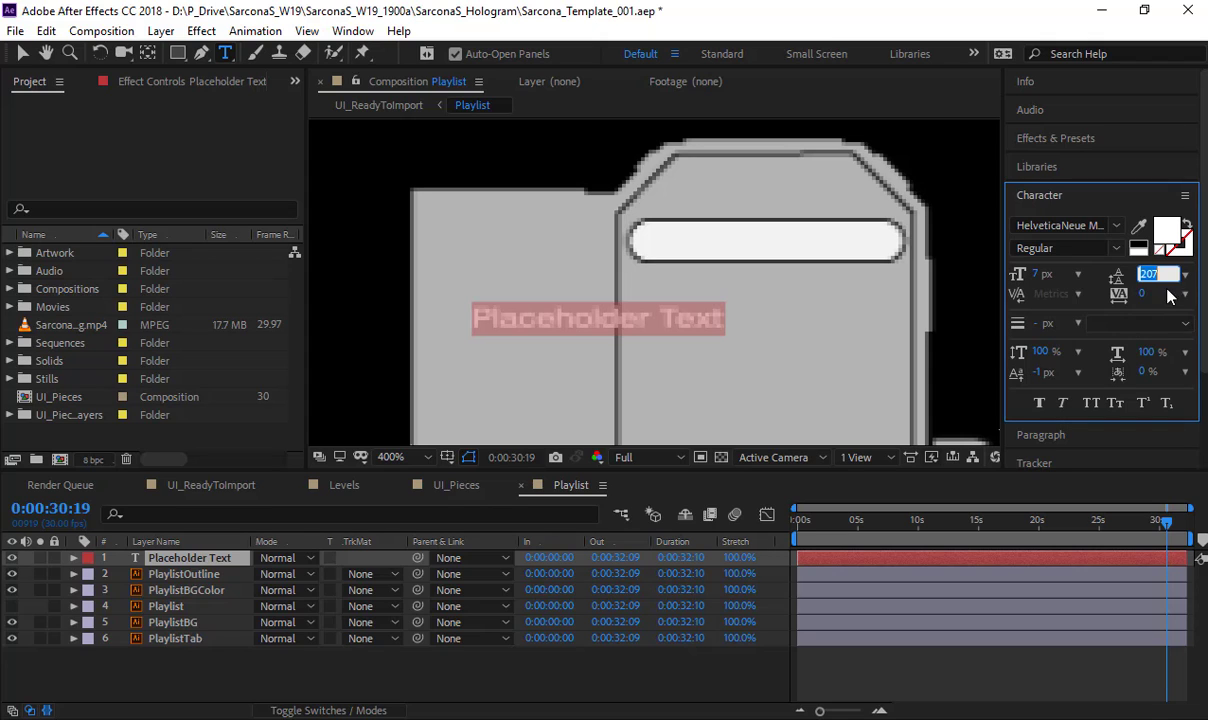
click(1185, 274)
click(1180, 294)
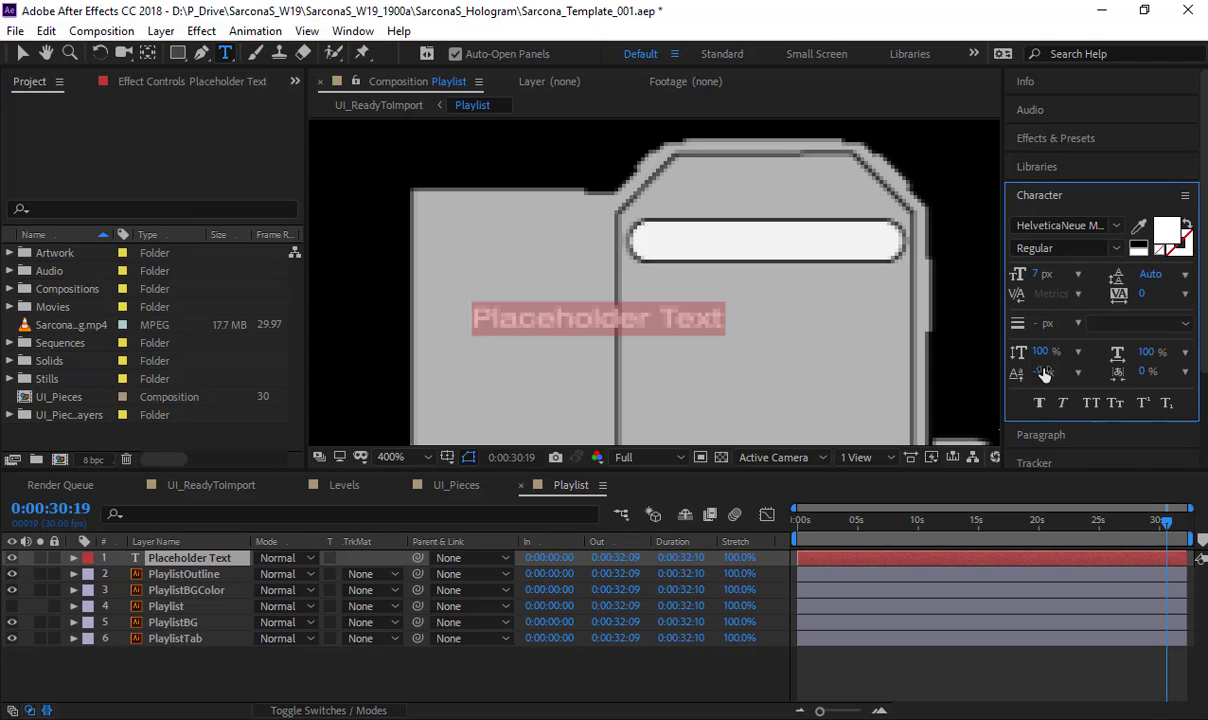
text(0)
key(Return)
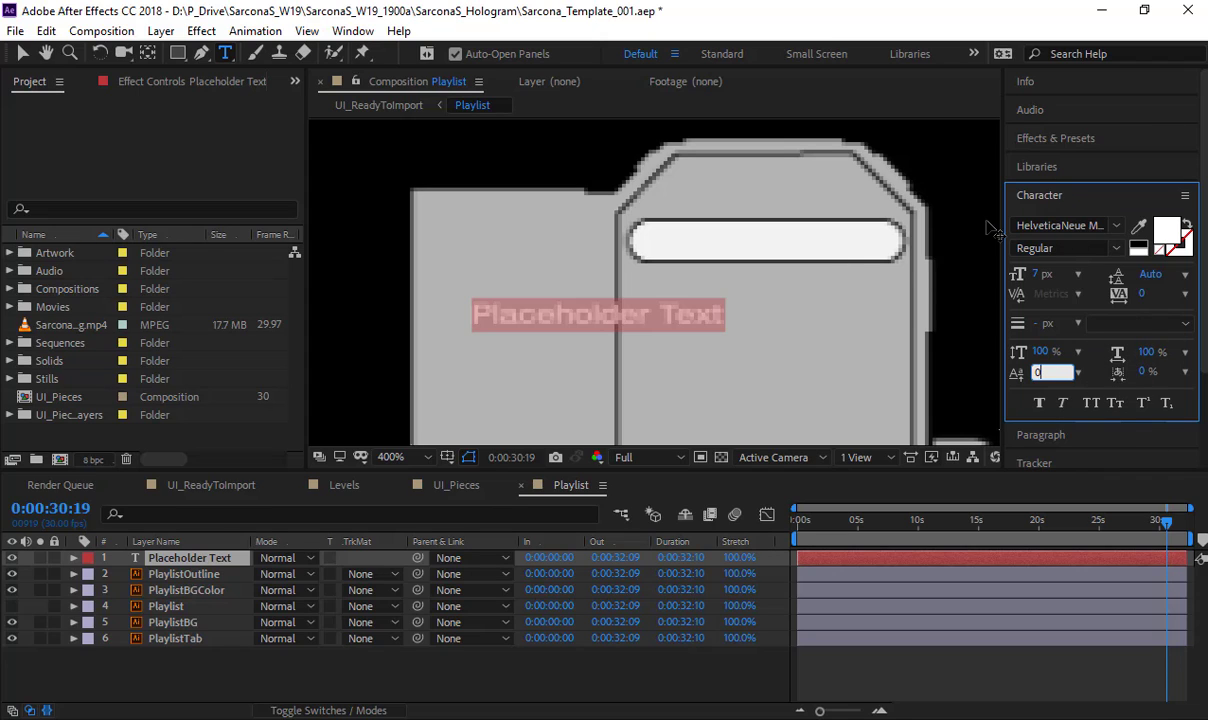
Step: Change the fill color of the placeholder text to black
click(1164, 230)
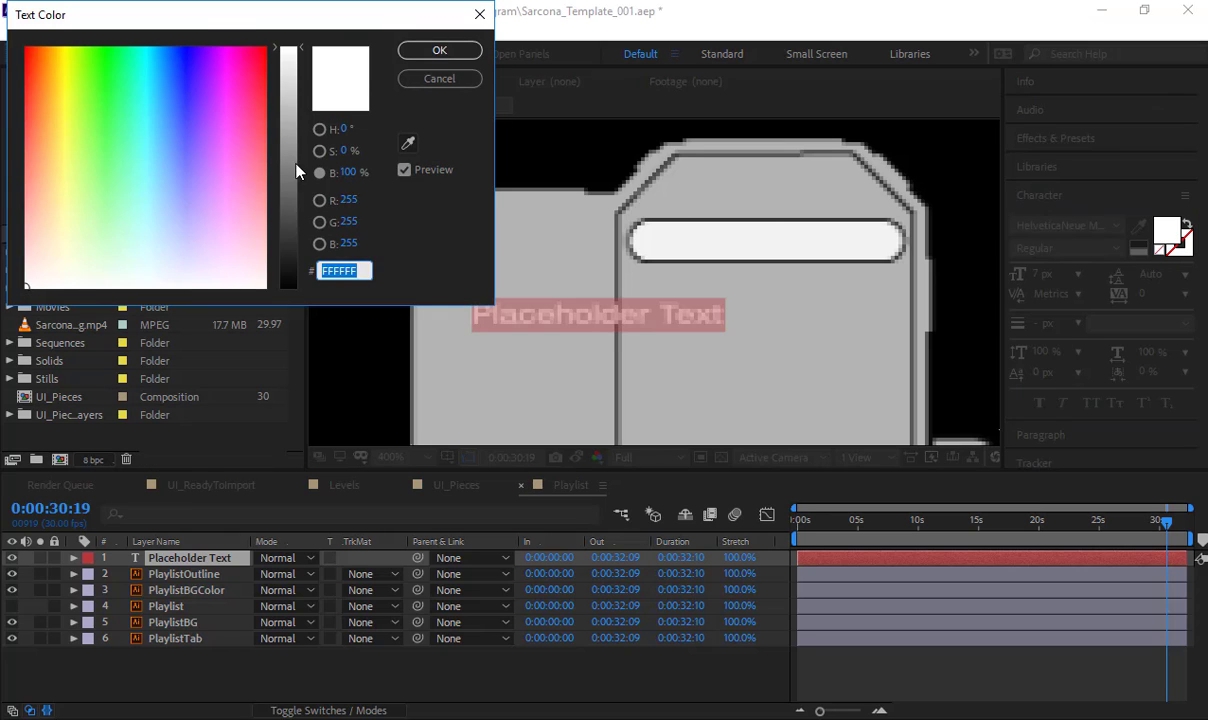
drag(296, 172, 294, 282)
click(439, 50)
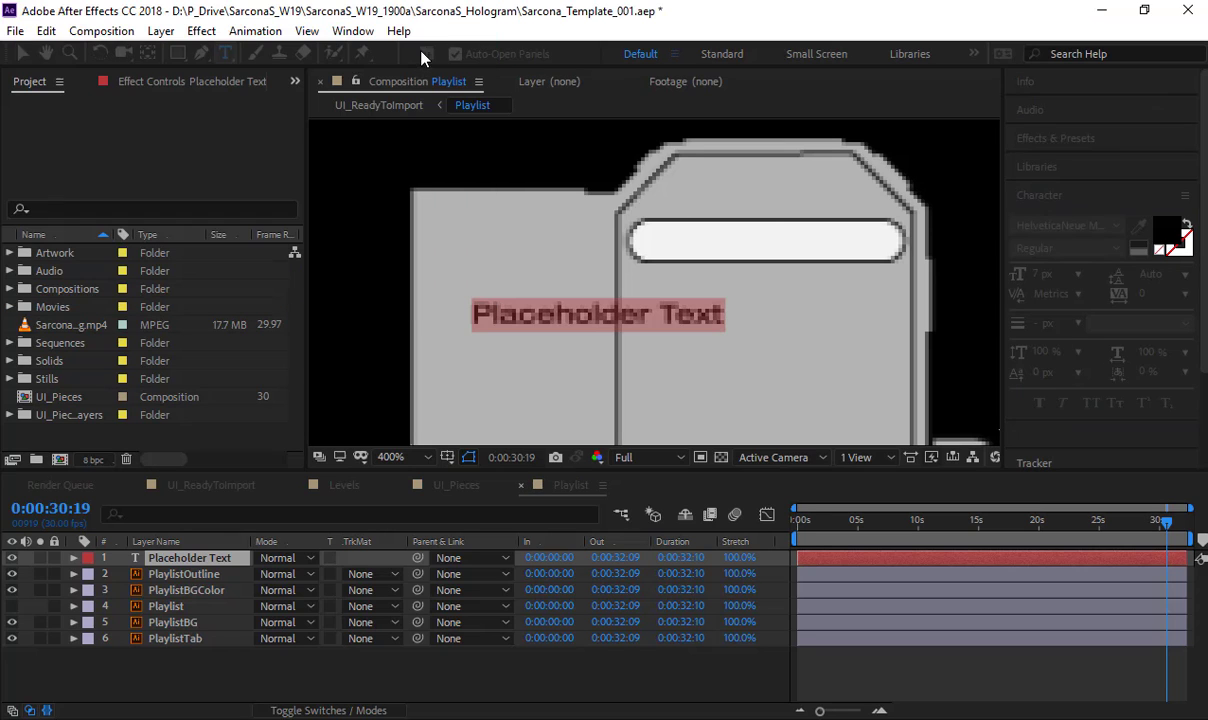
Step: Move the placeholder text onto the rounded playlist bar and check its fit inside the bar
click(22, 53)
drag(525, 324, 695, 252)
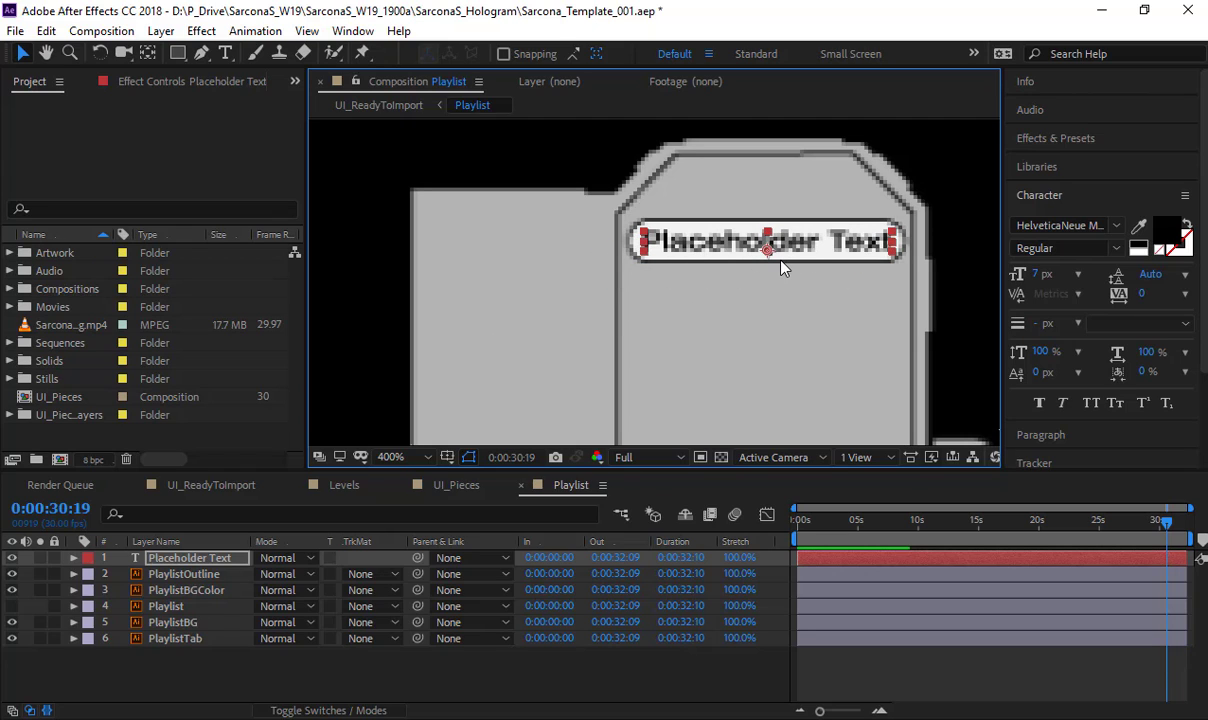
key(period)
key(comma)
key(comma)
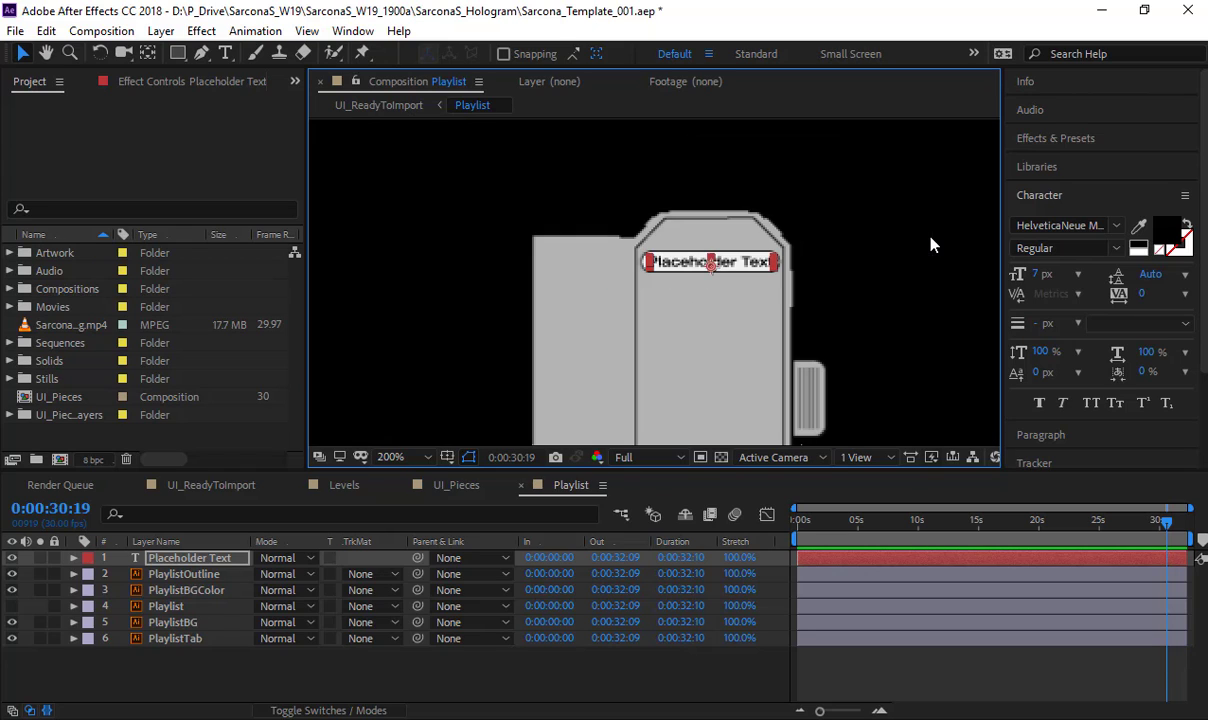
click(848, 251)
drag(844, 251, 763, 322)
key(period)
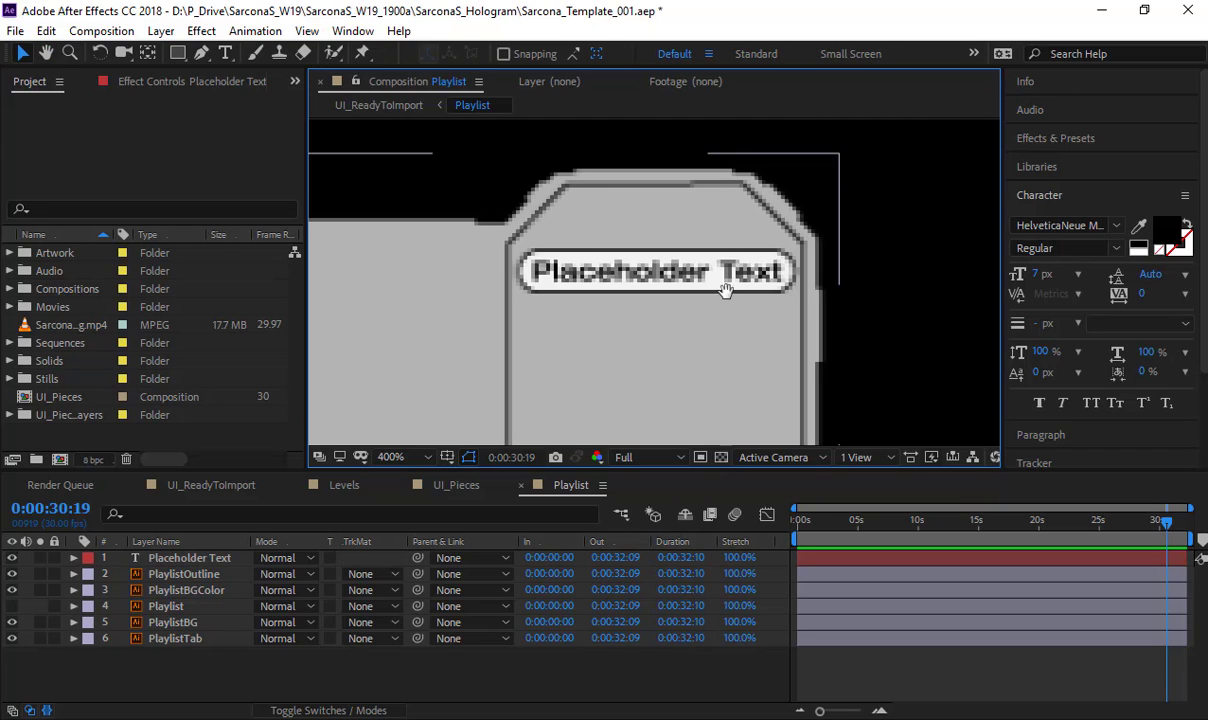
key(v)
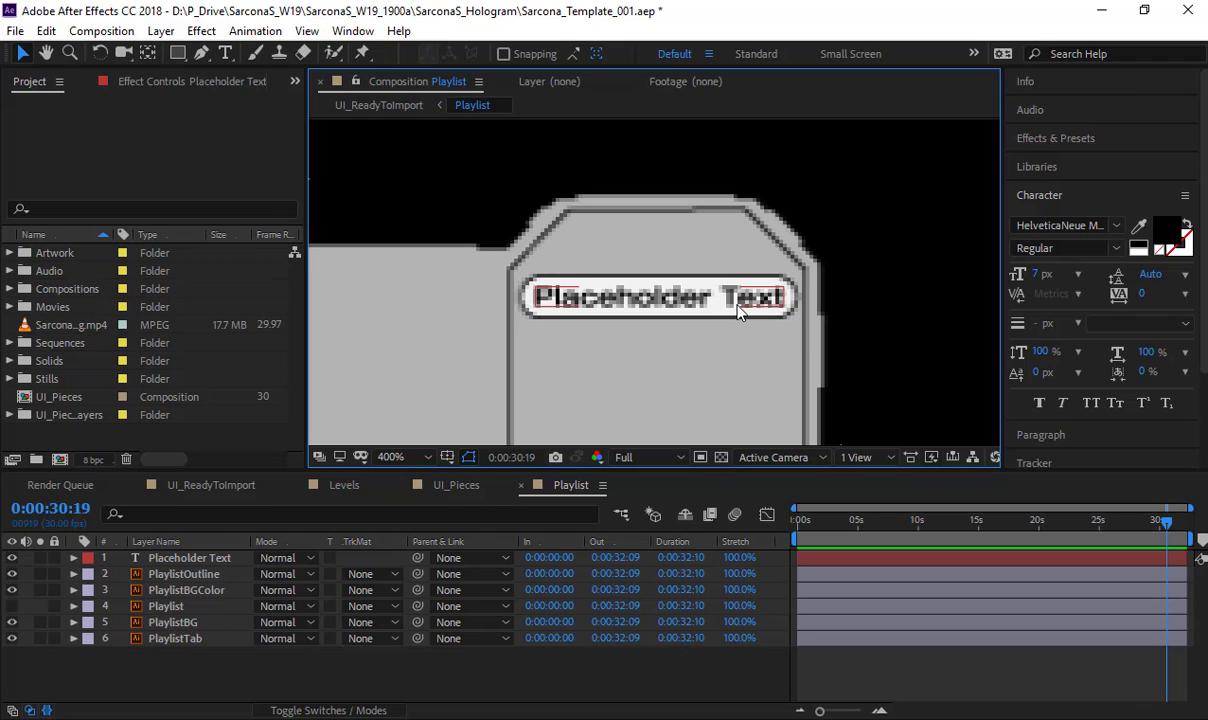
Step: Apply the Offset distortion effect to the Placeholder Text layer and test shifting its center horizontally
click(739, 313)
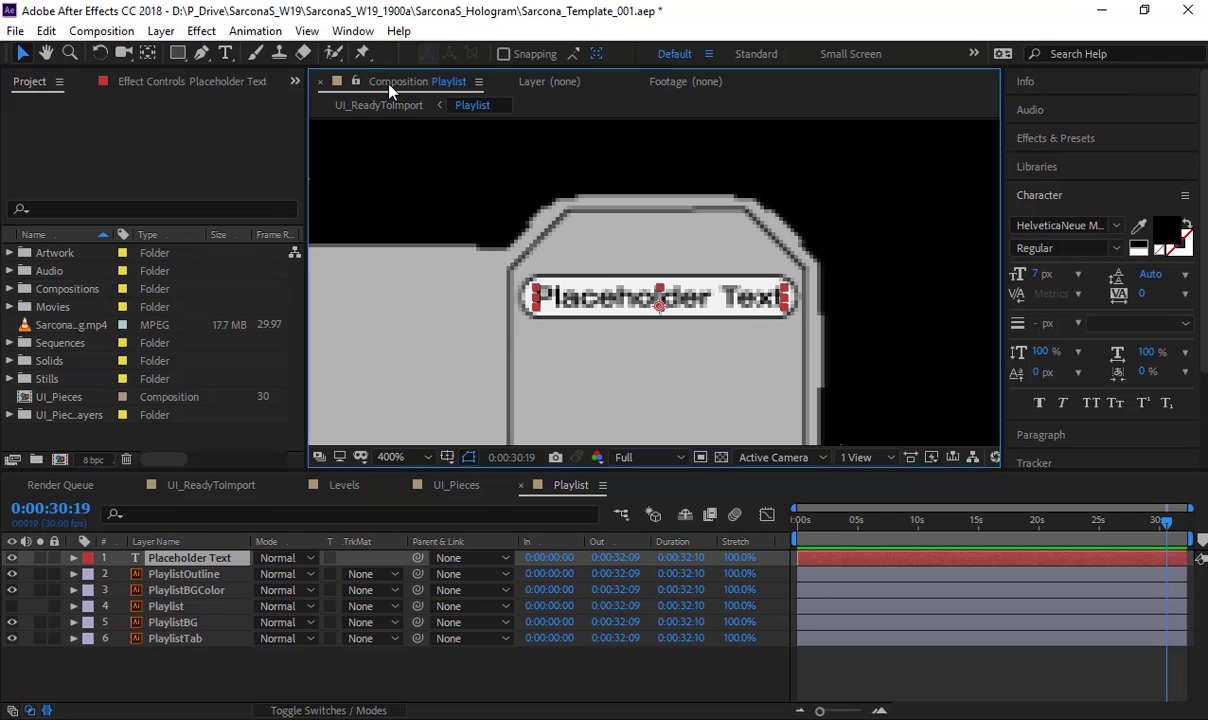
click(196, 32)
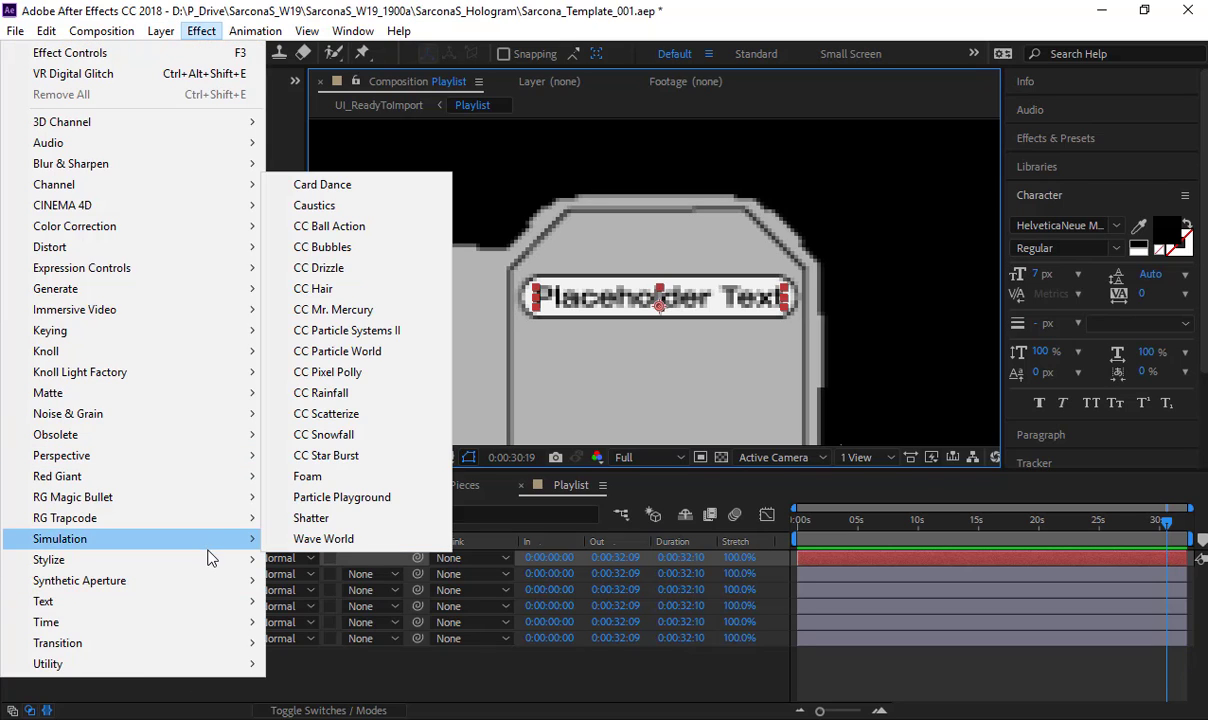
mouse_move(208, 245)
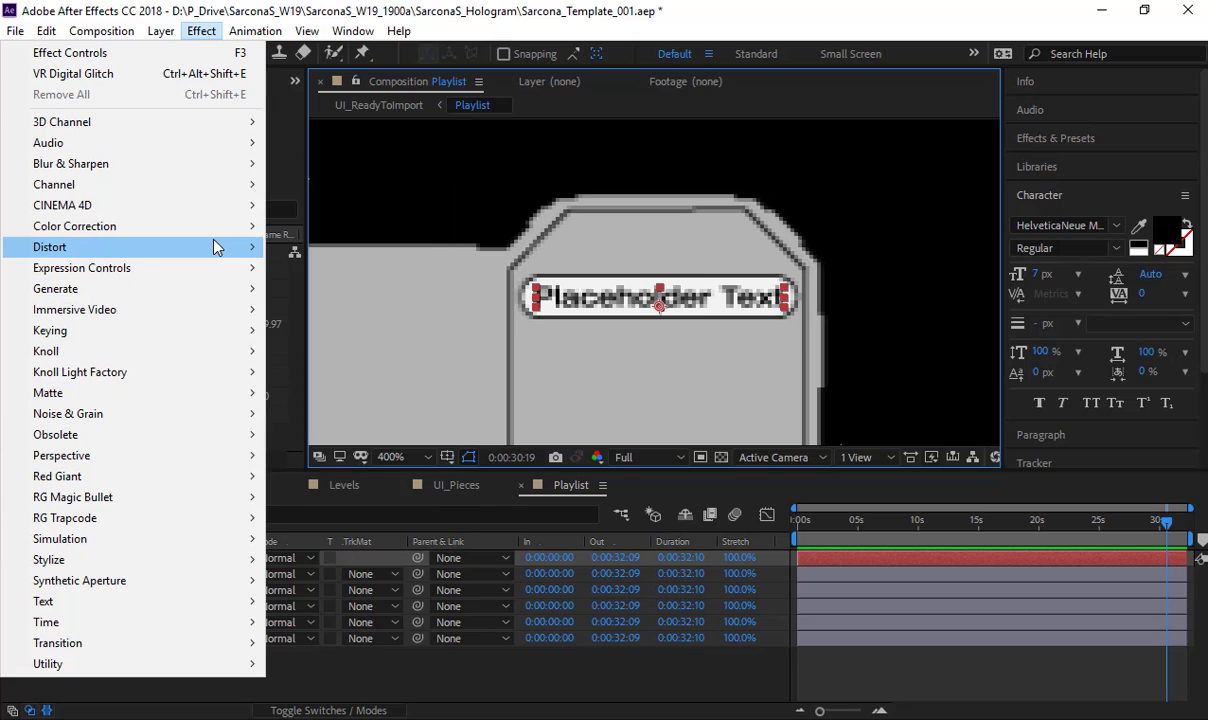
scroll(366, 370, down, 3)
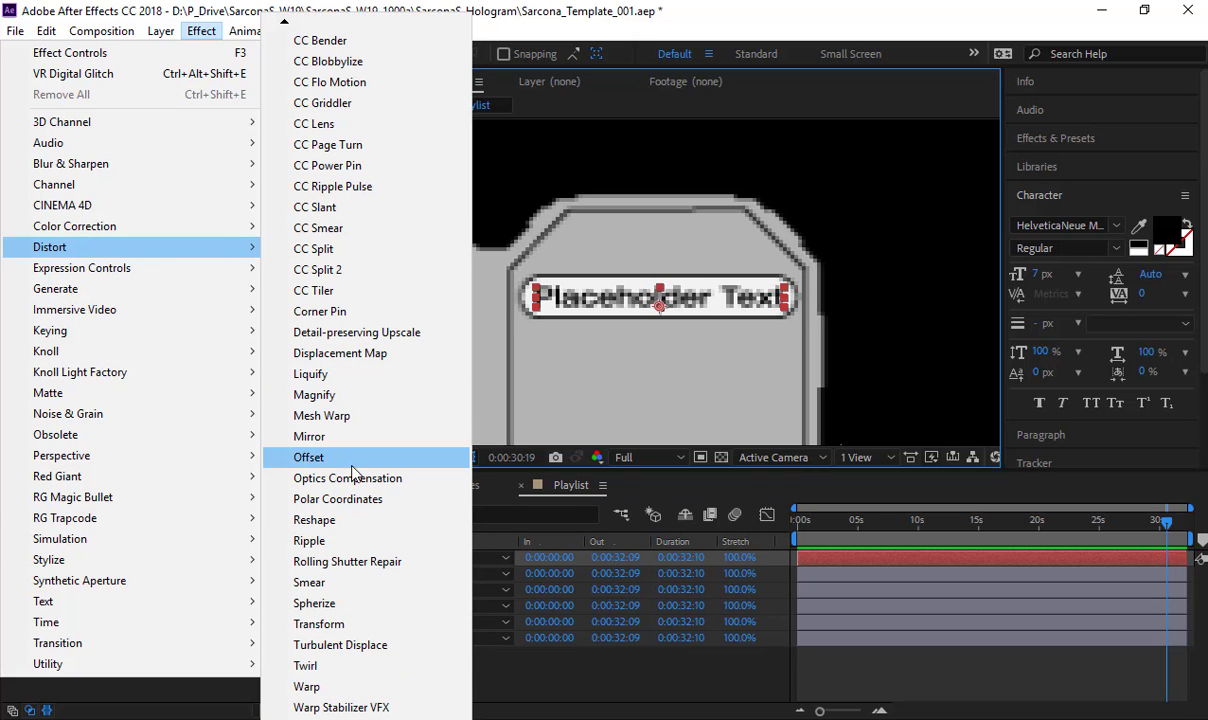
click(335, 455)
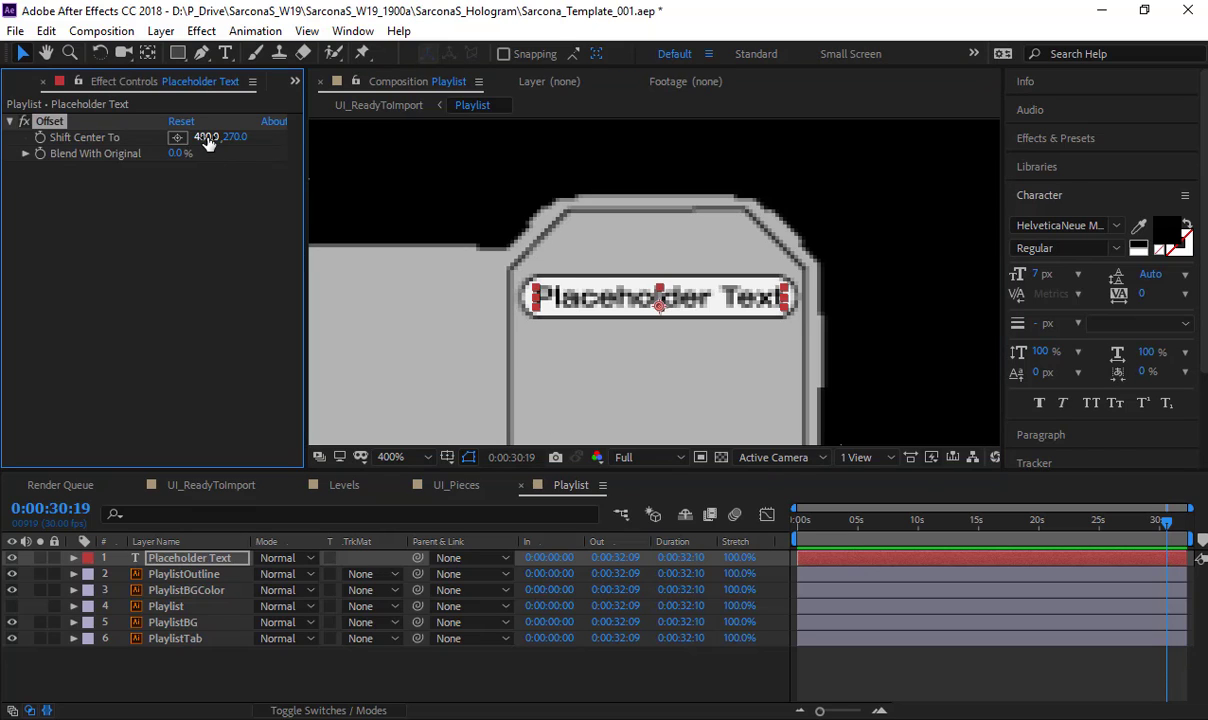
drag(200, 136, 146, 146)
Step: Duplicate PlaylistBGColor, place the copy directly above Placeholder Text, and use it as the text layer's alpha matte
click(205, 589)
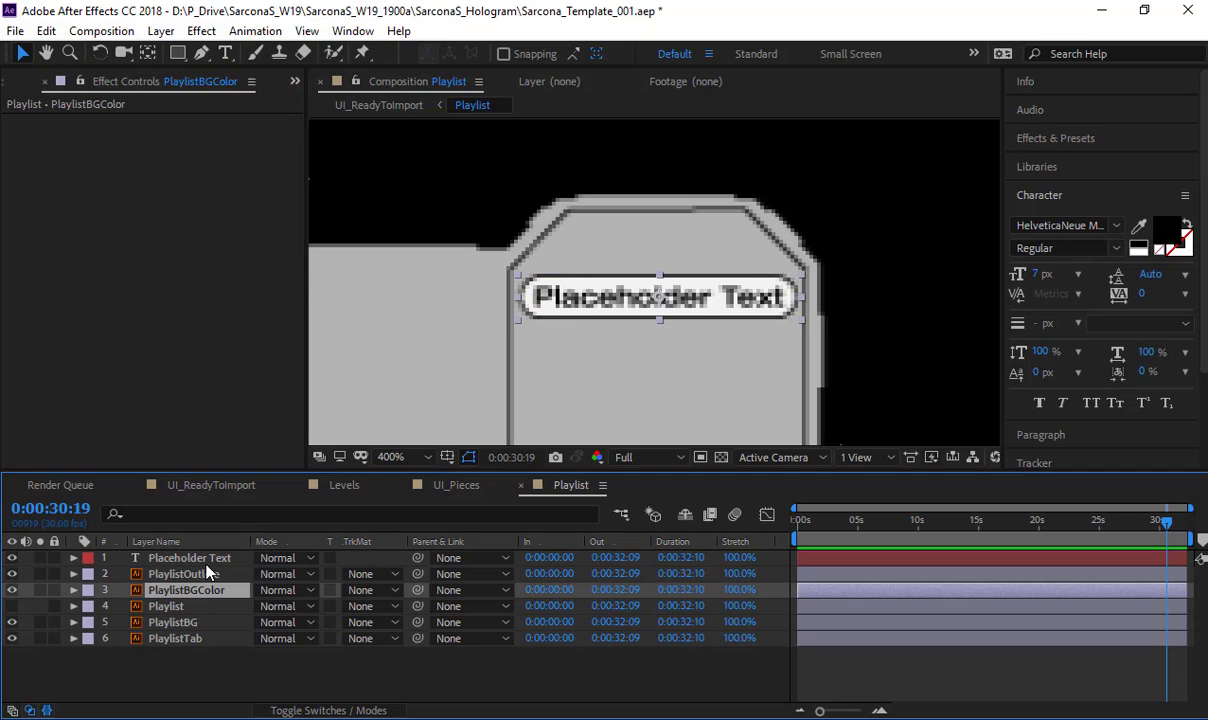
click(209, 564)
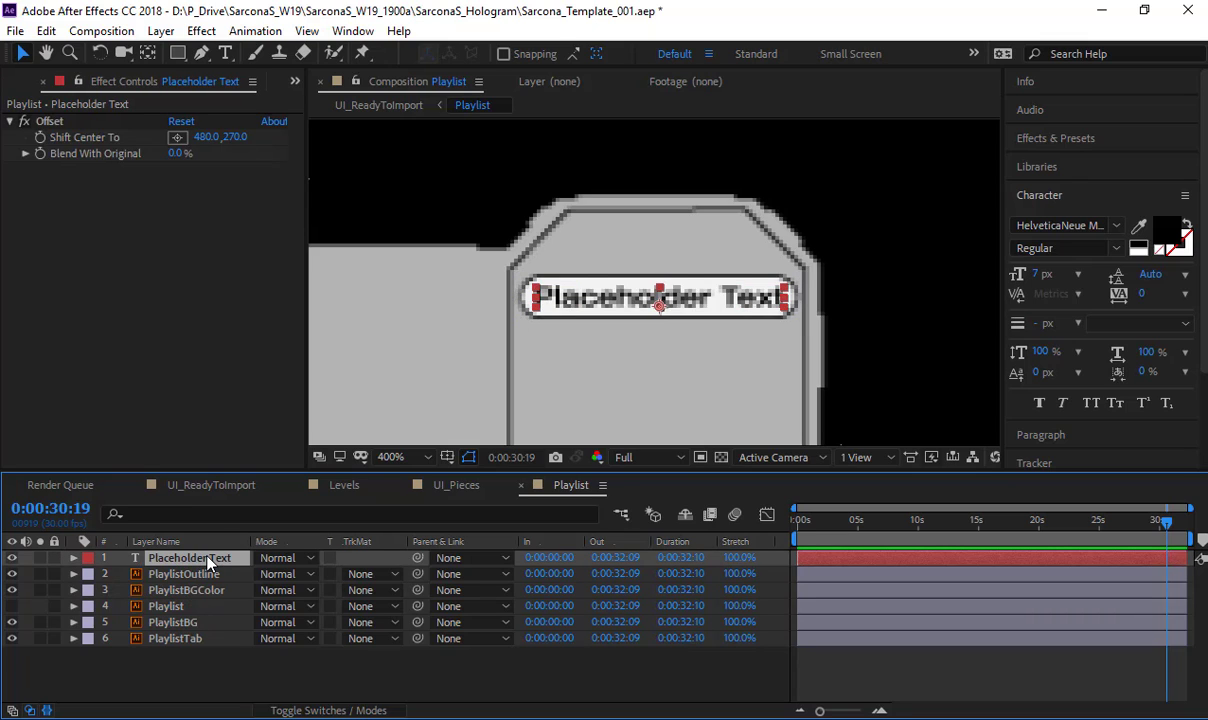
click(207, 592)
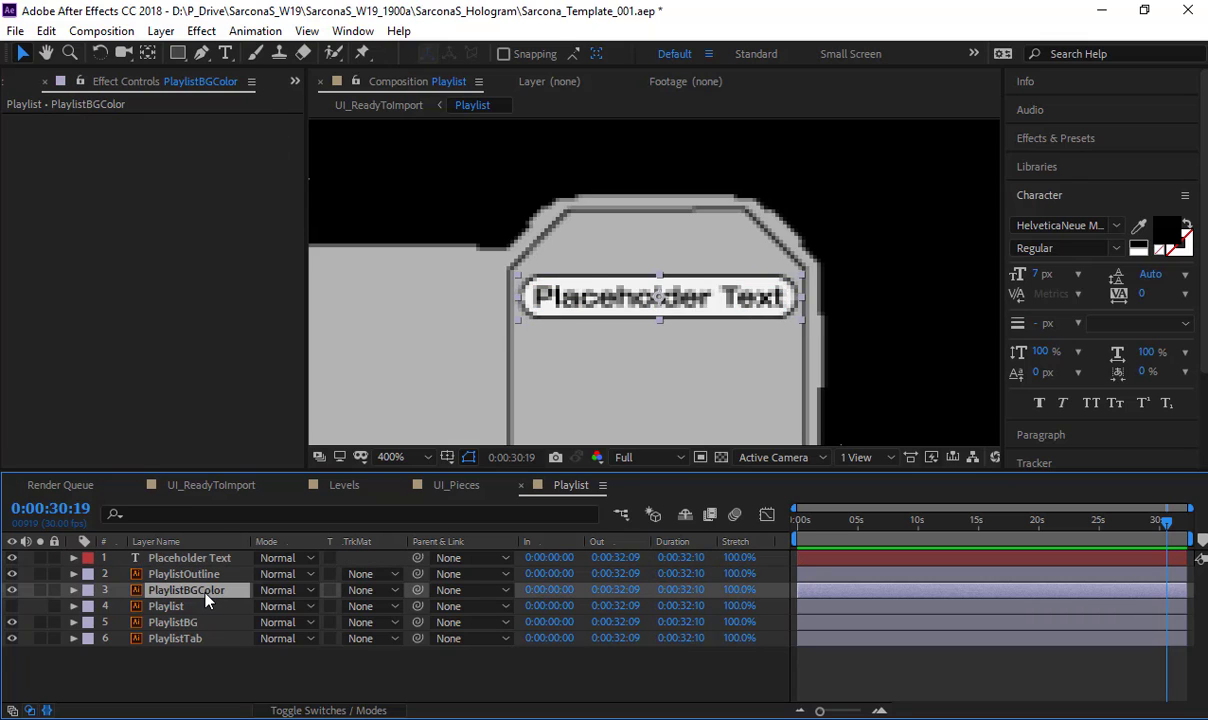
key(ctrl+d)
drag(207, 597, 205, 550)
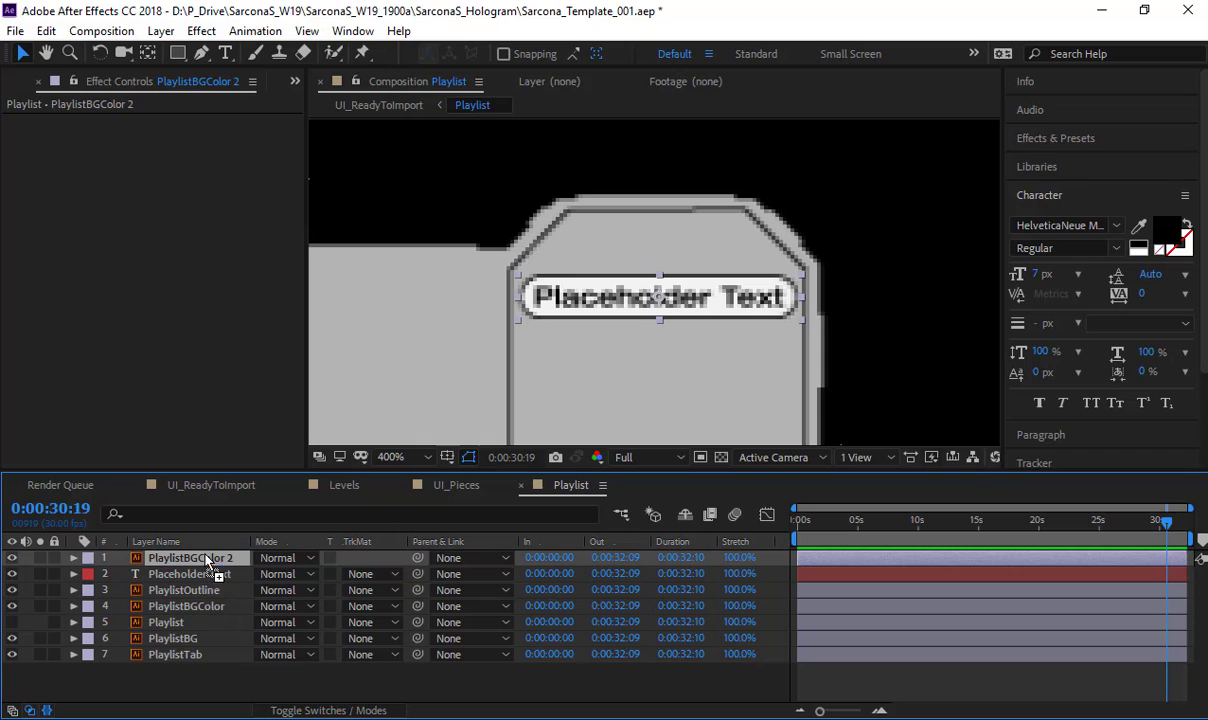
click(377, 574)
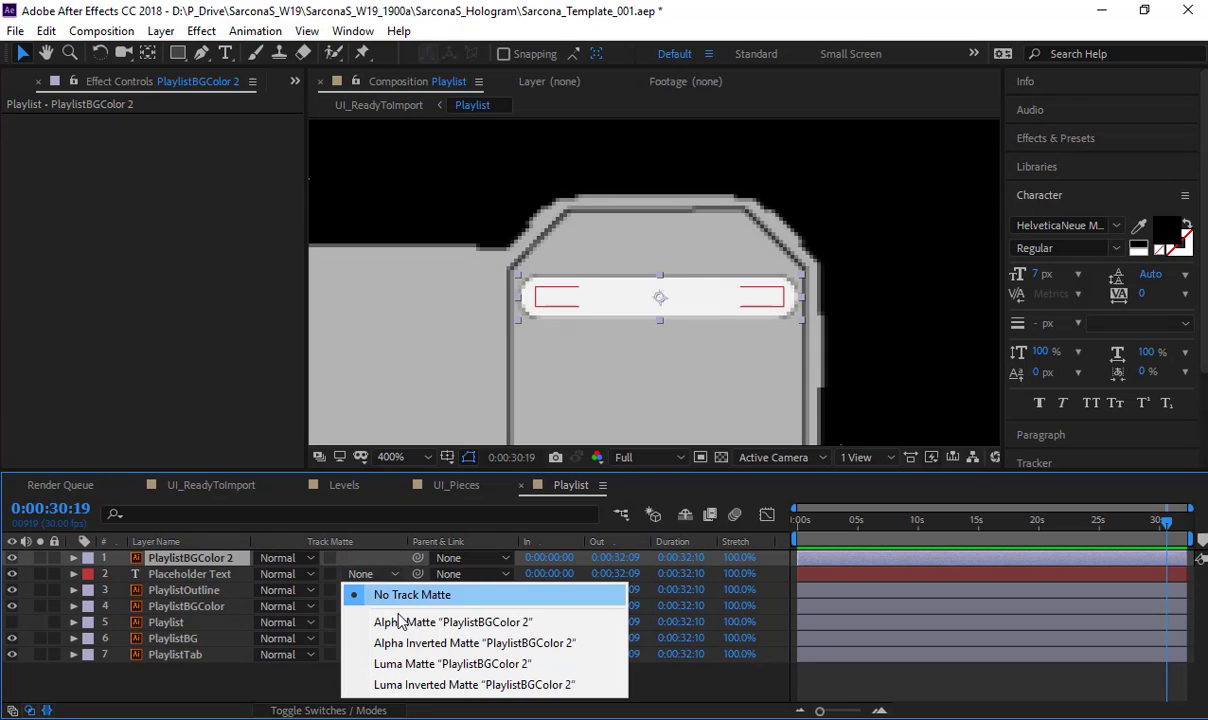
click(403, 624)
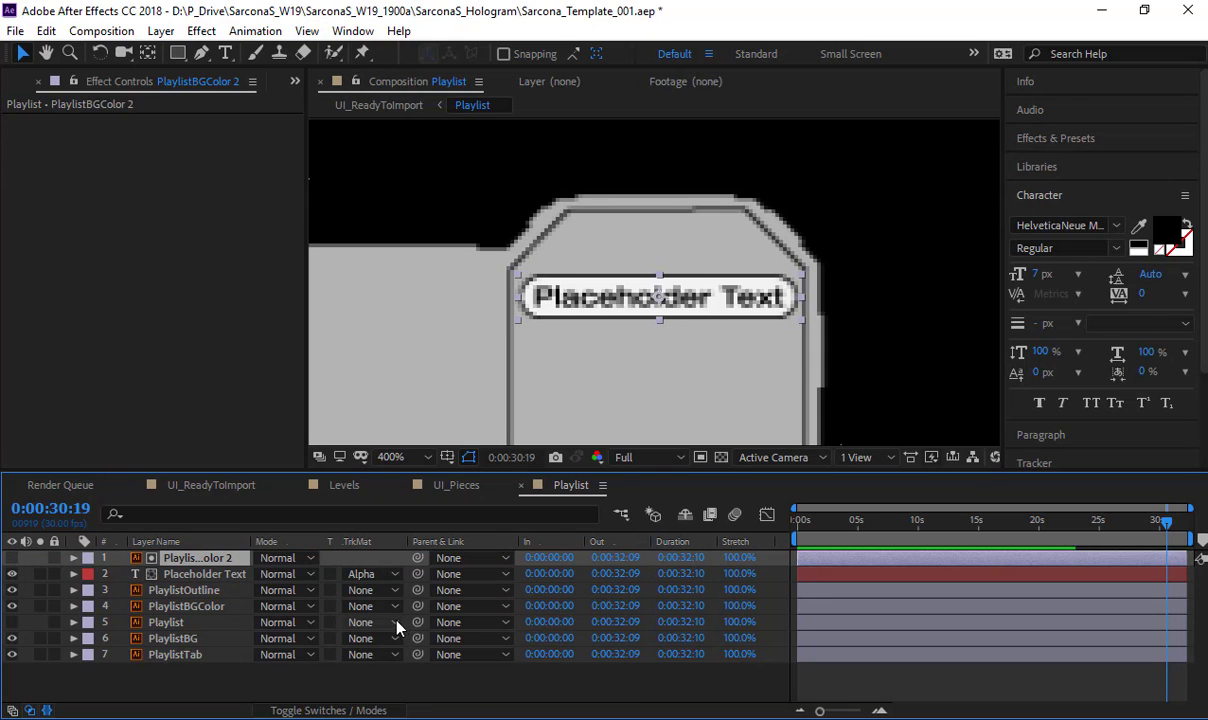
Step: Keyframe the text's Offset Shift Center To at 549, 270 on frame 0:00:00:00 and 408, 270 at 0:00:02:20
click(205, 574)
drag(203, 137, 302, 172)
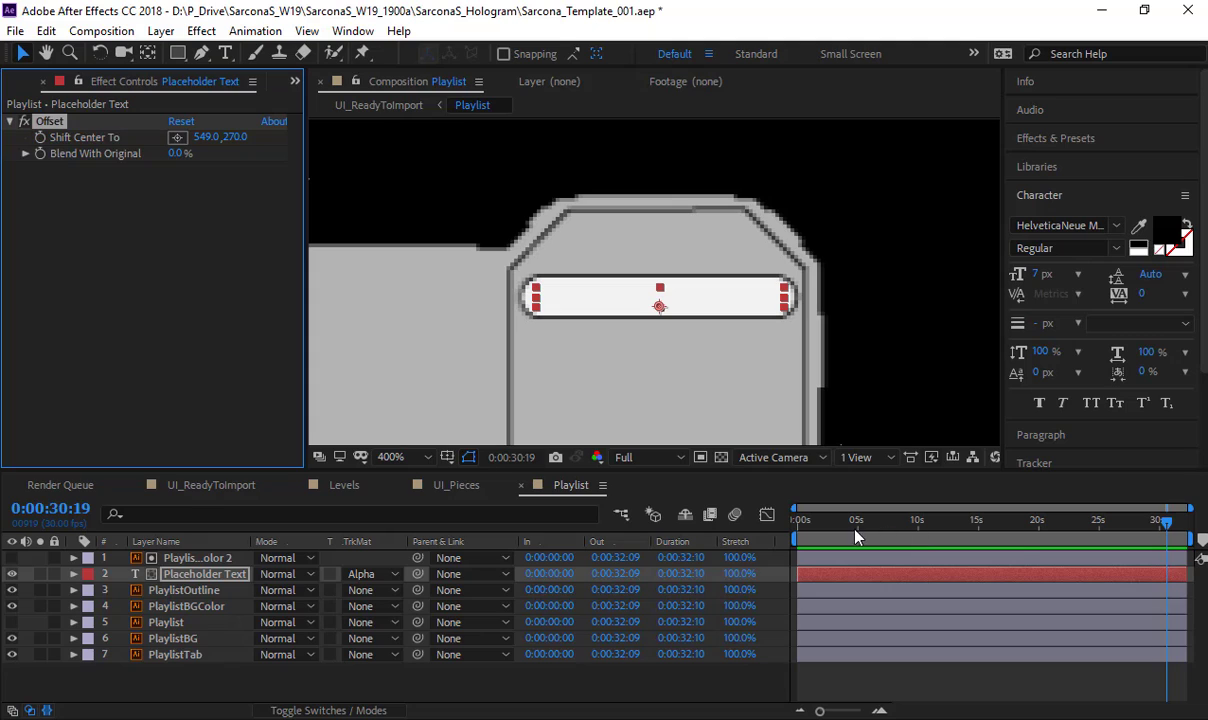
drag(855, 537, 785, 537)
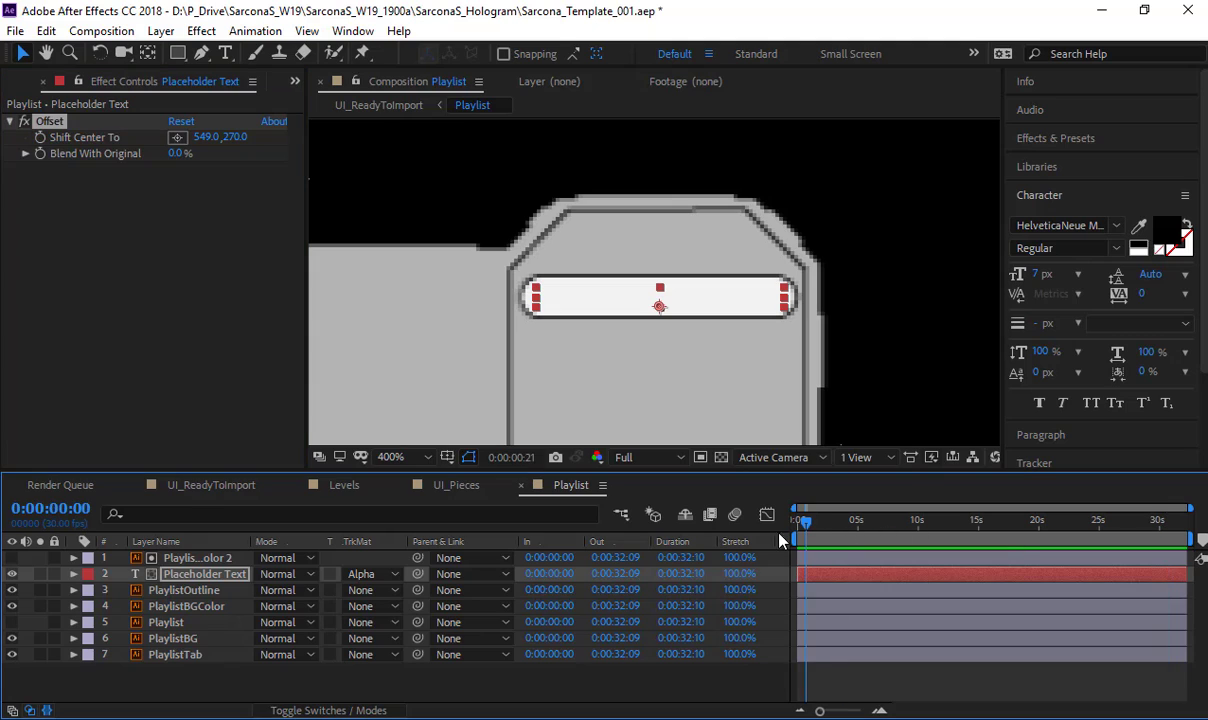
click(44, 138)
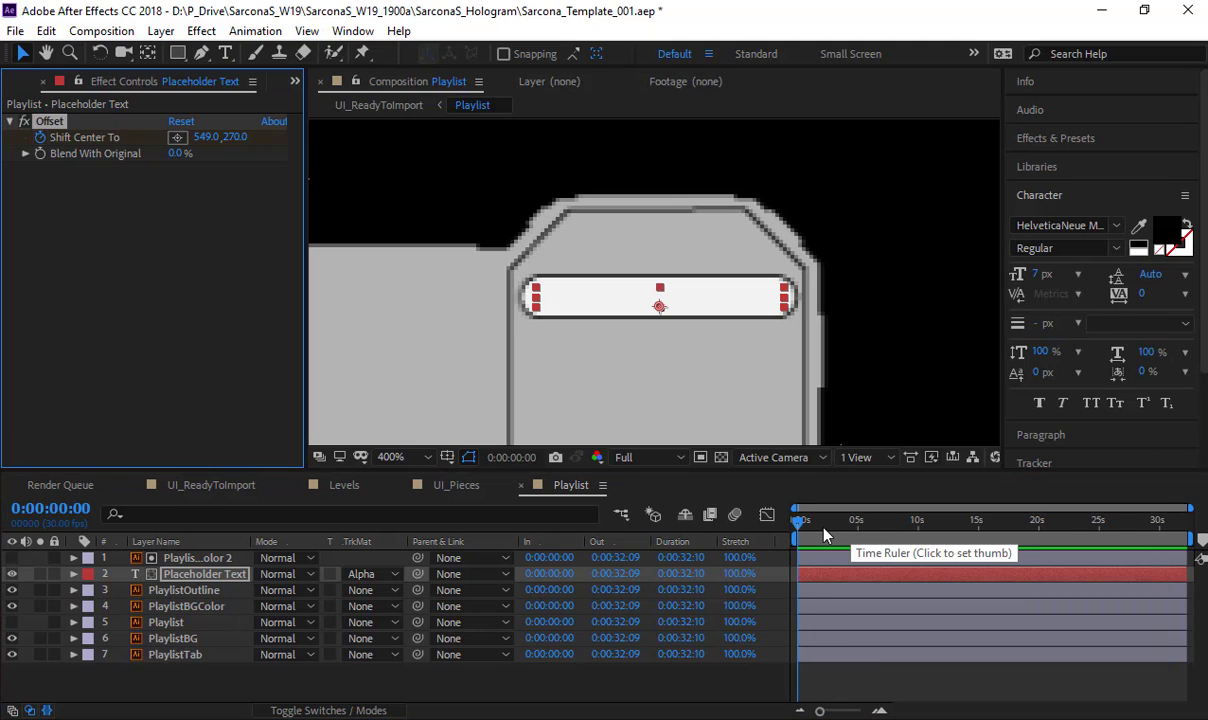
drag(801, 521, 833, 540)
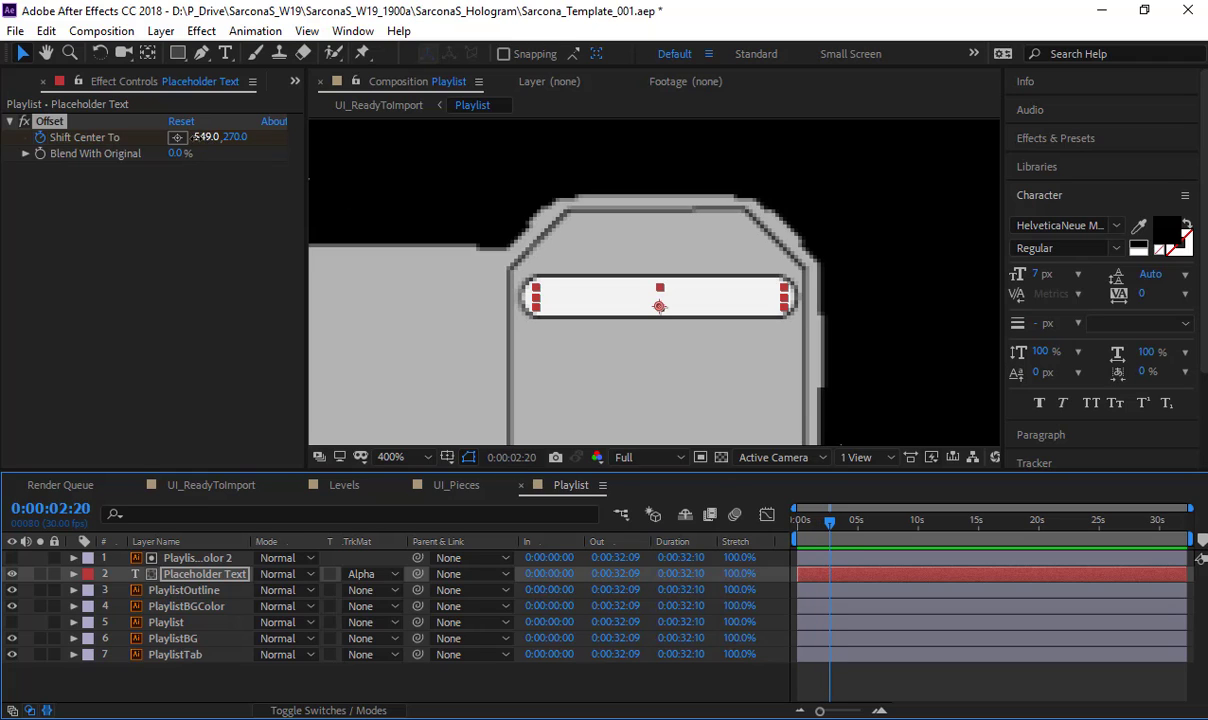
drag(197, 137, 70, 137)
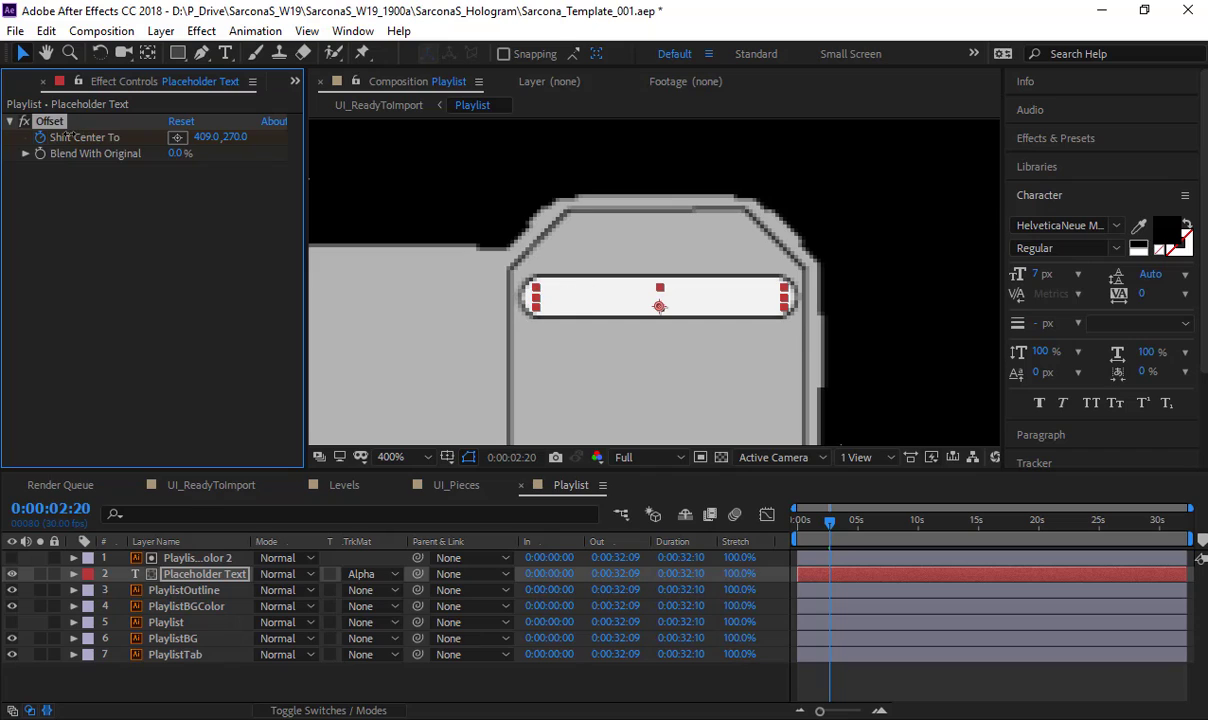
Step: Preview the scrolling text and slow it by moving the second Shift Center To keyframe to about 4 seconds
drag(829, 520, 744, 558)
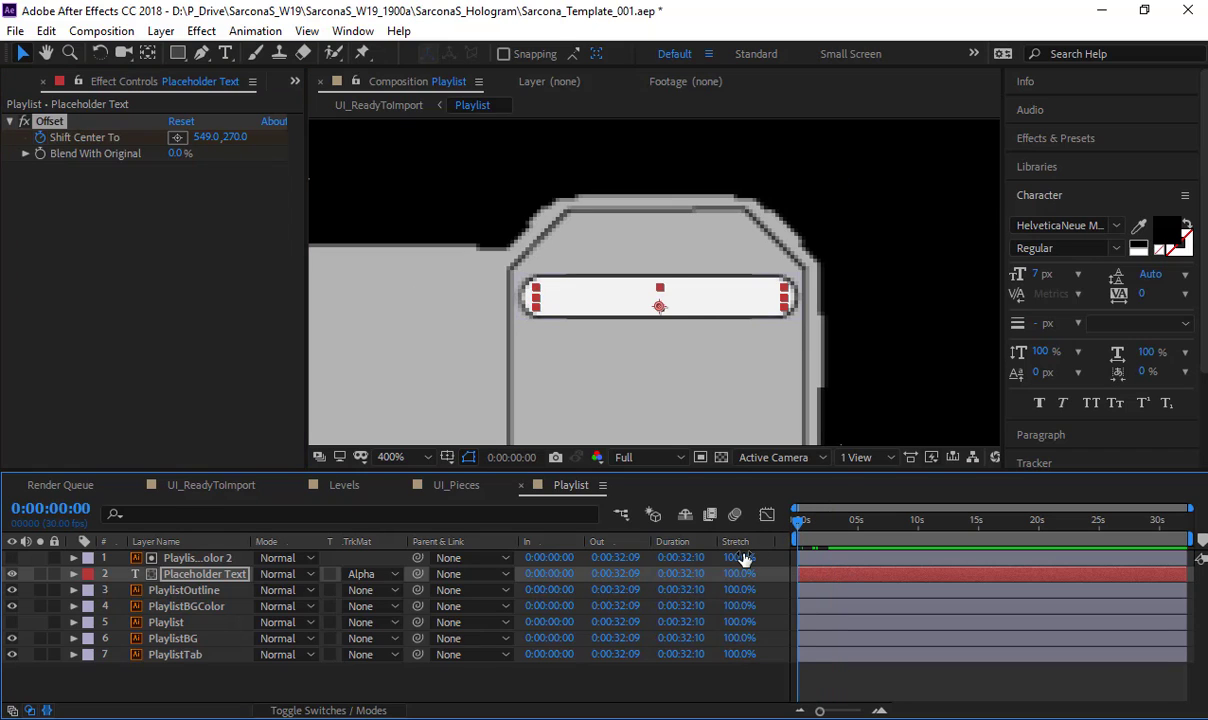
key(space)
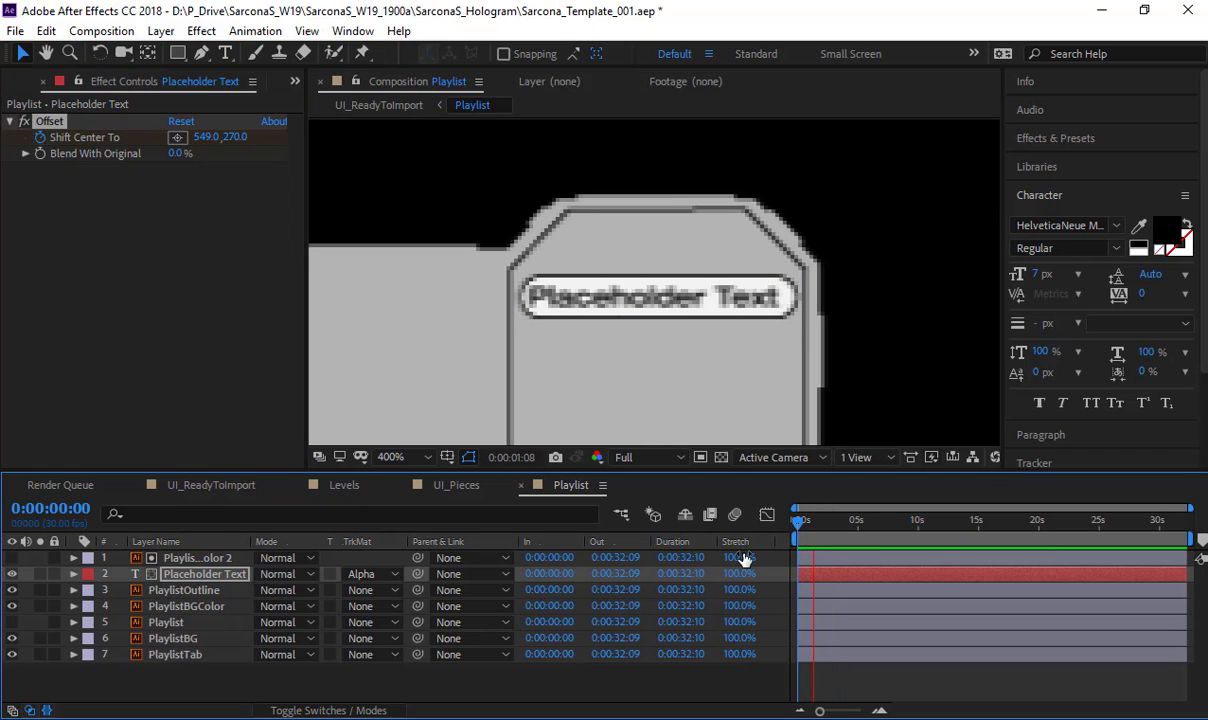
key(u)
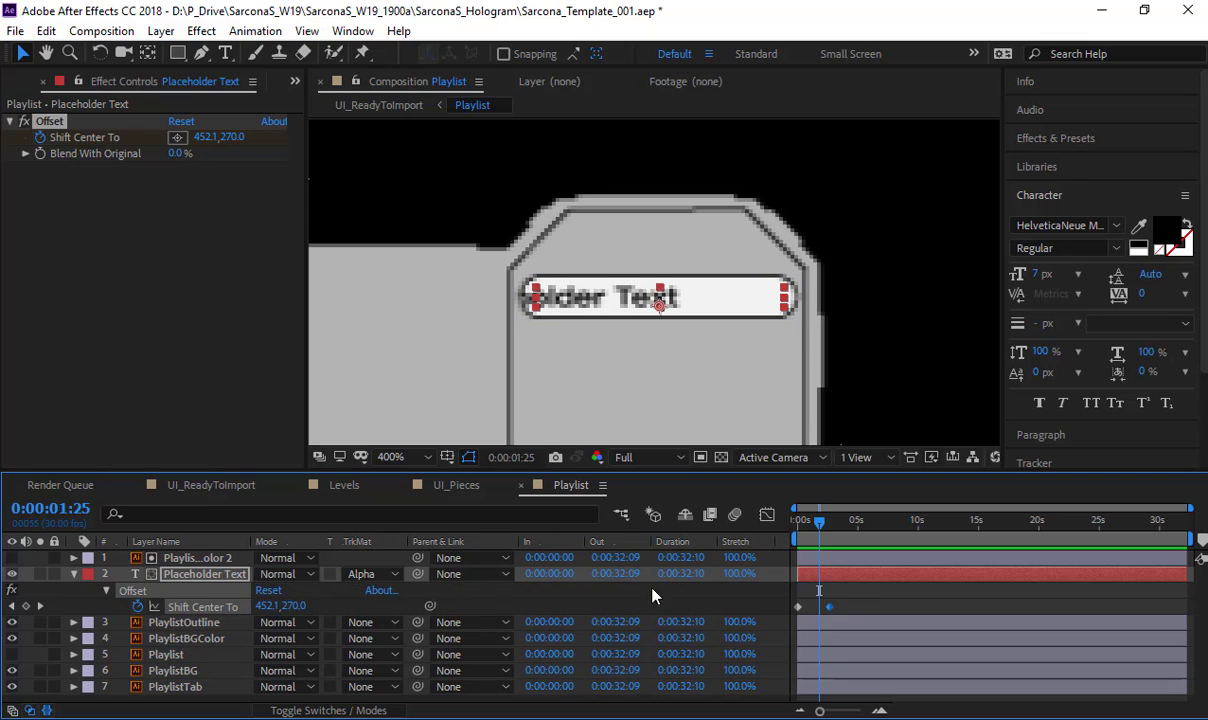
drag(829, 607, 849, 607)
key(space)
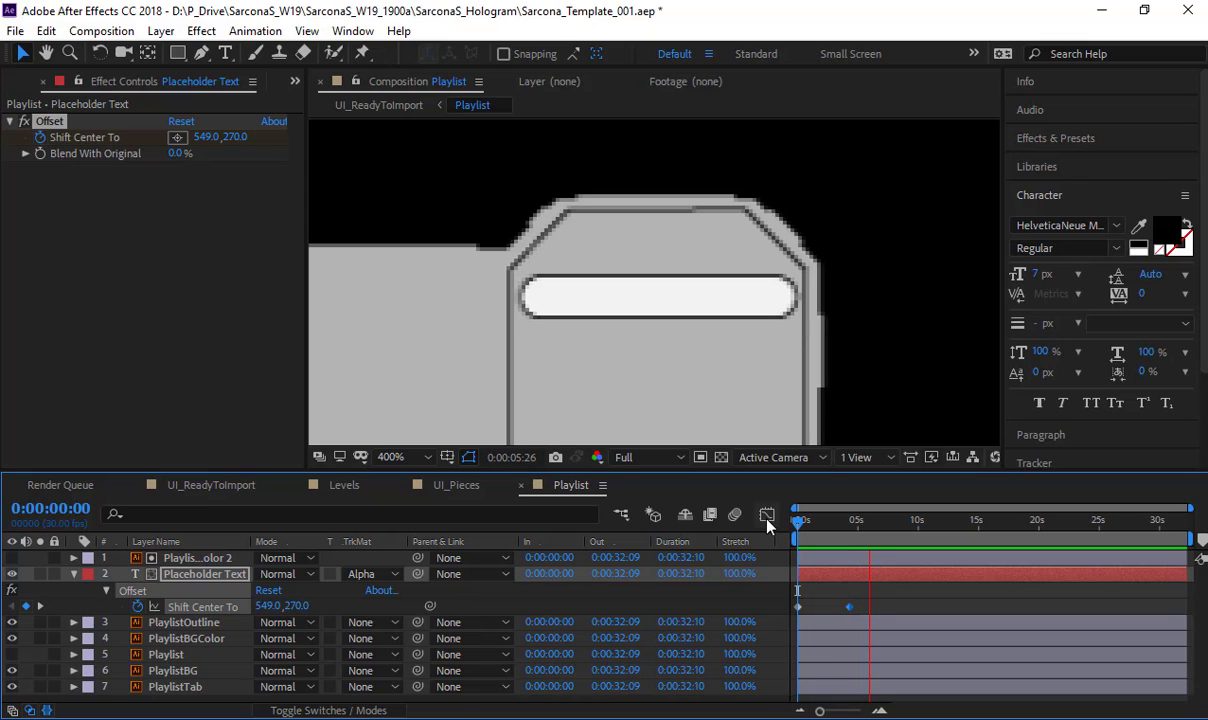
key(space)
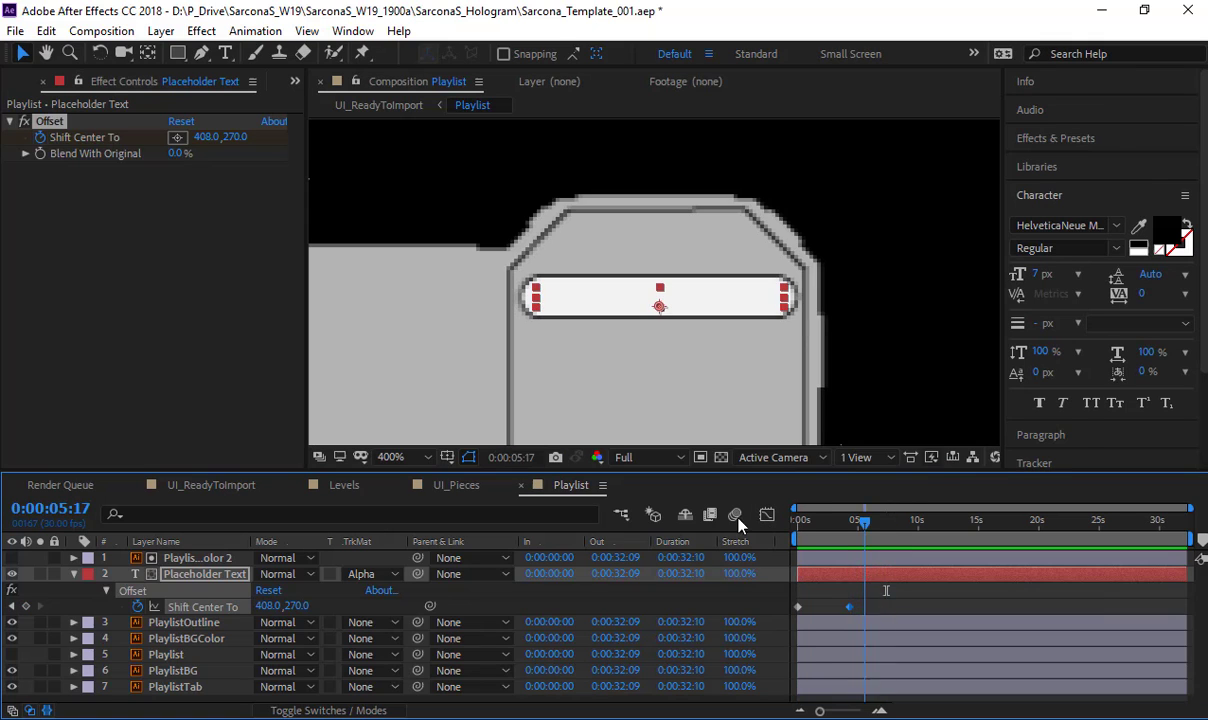
key(space)
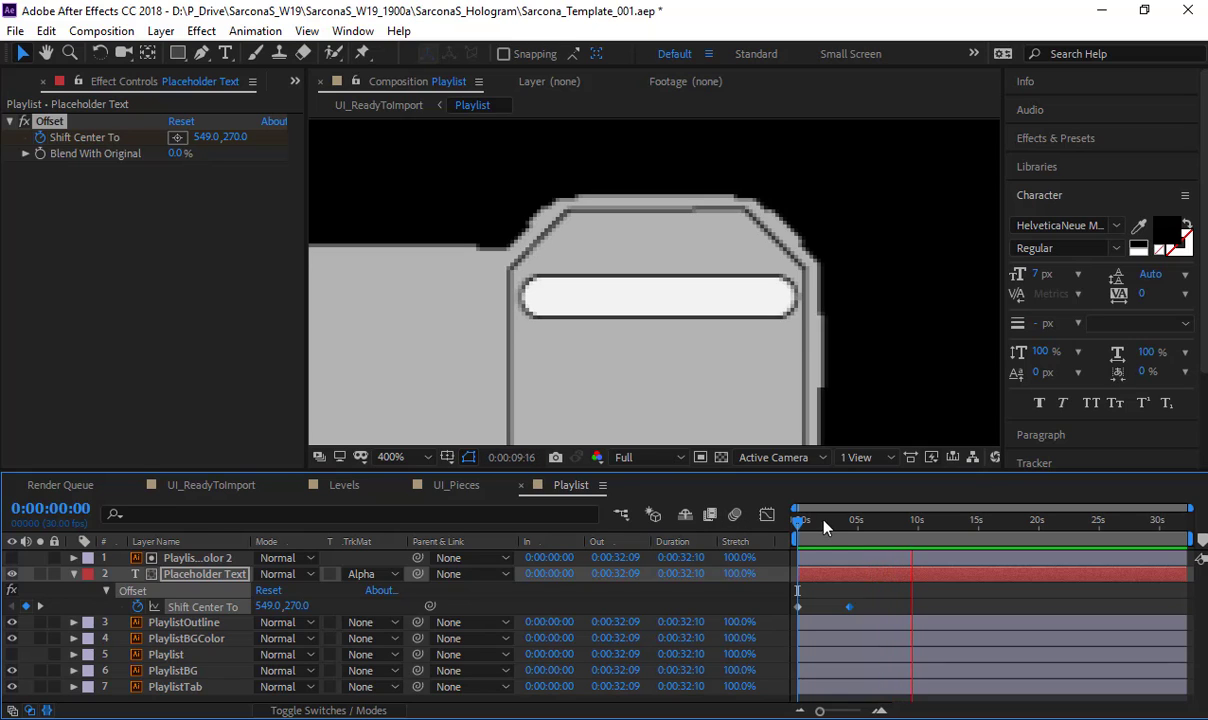
drag(808, 521, 855, 530)
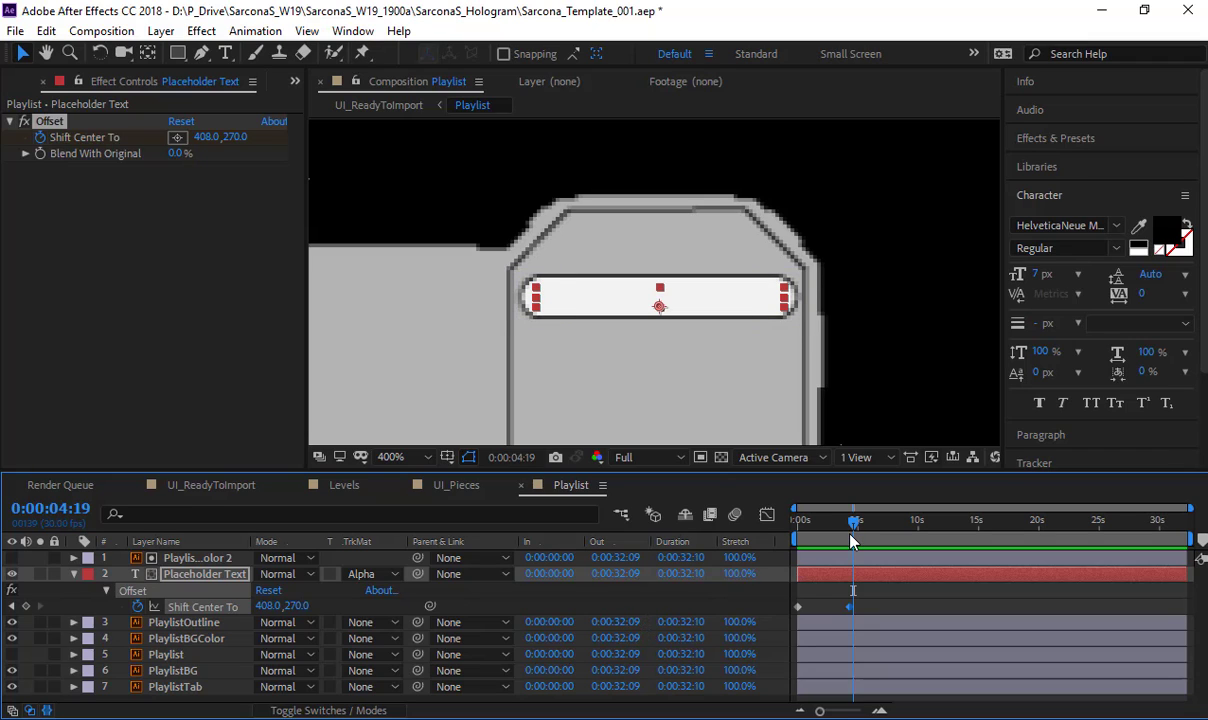
drag(851, 542, 857, 540)
Step: Switch to Chrome, search Google for "after effects loop expressions", and open the School of Motion article on the loop expression
key(alt+Tab)
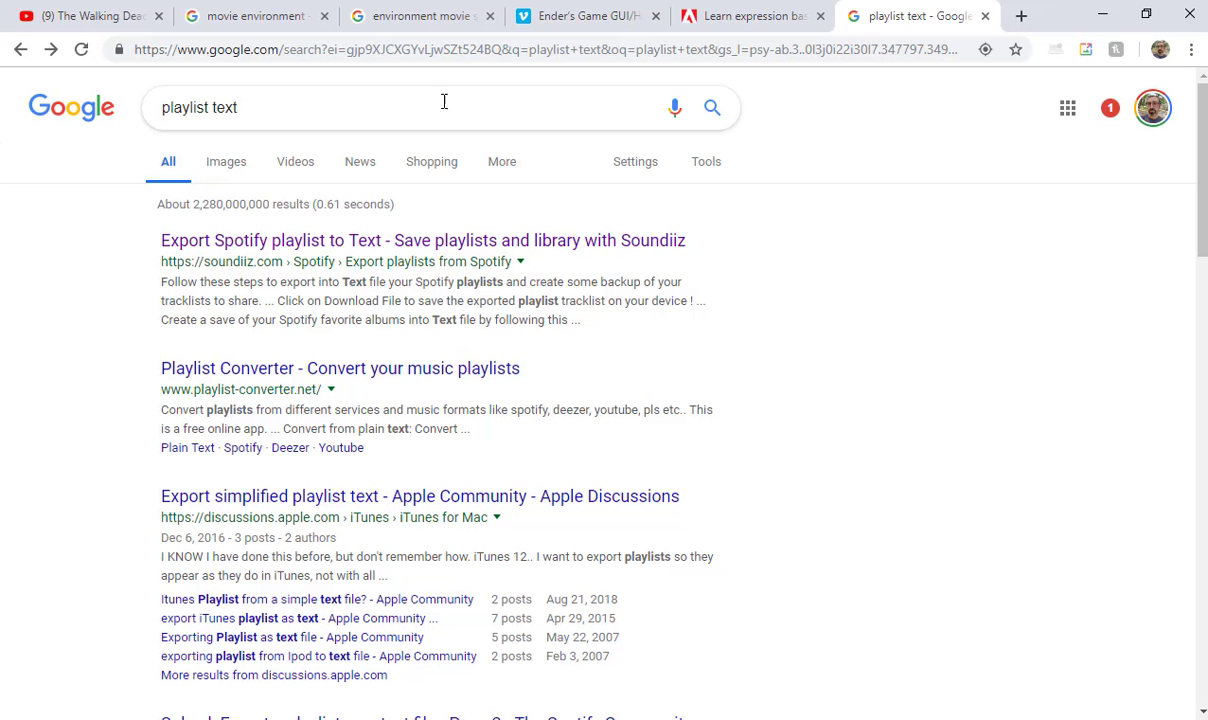
triple_click(273, 122)
text(after ef)
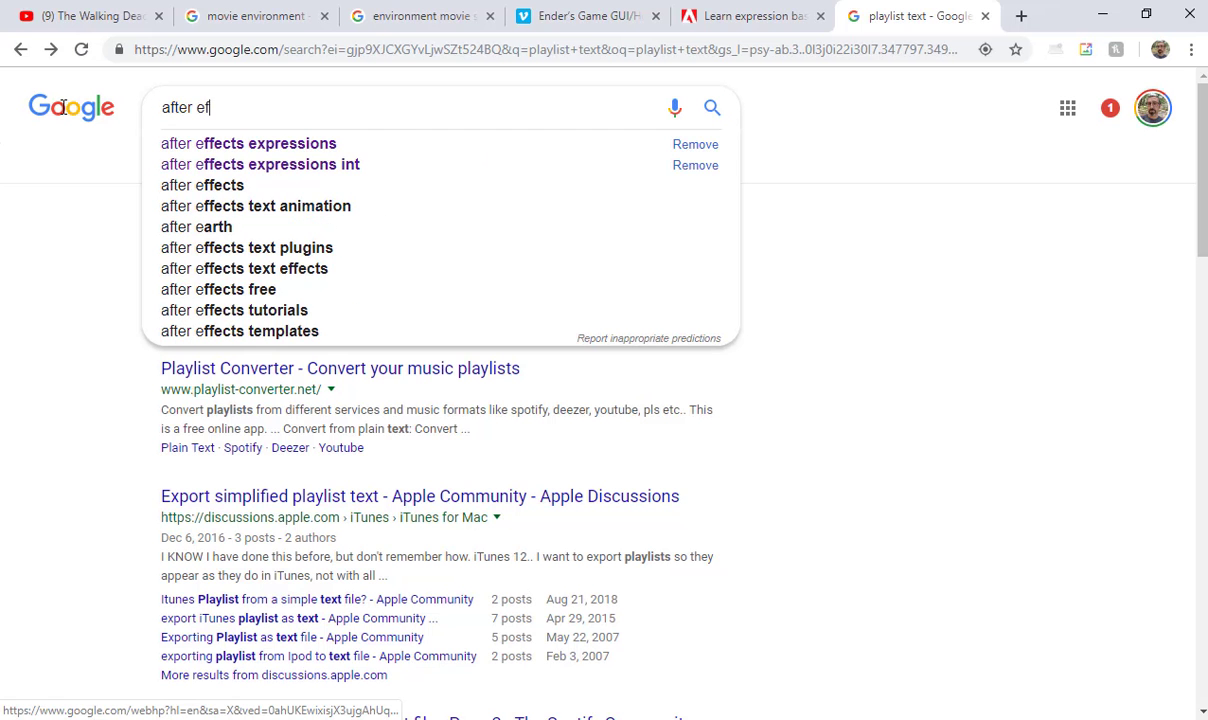
text(fects l)
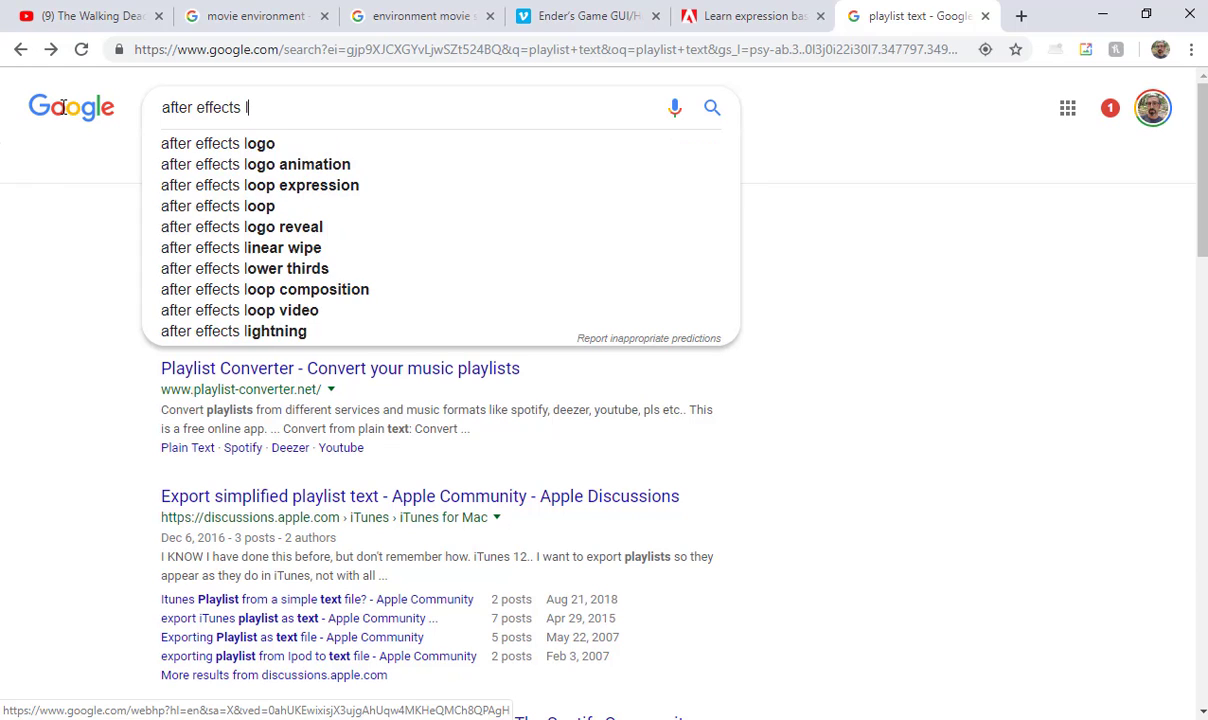
text(oop expressions)
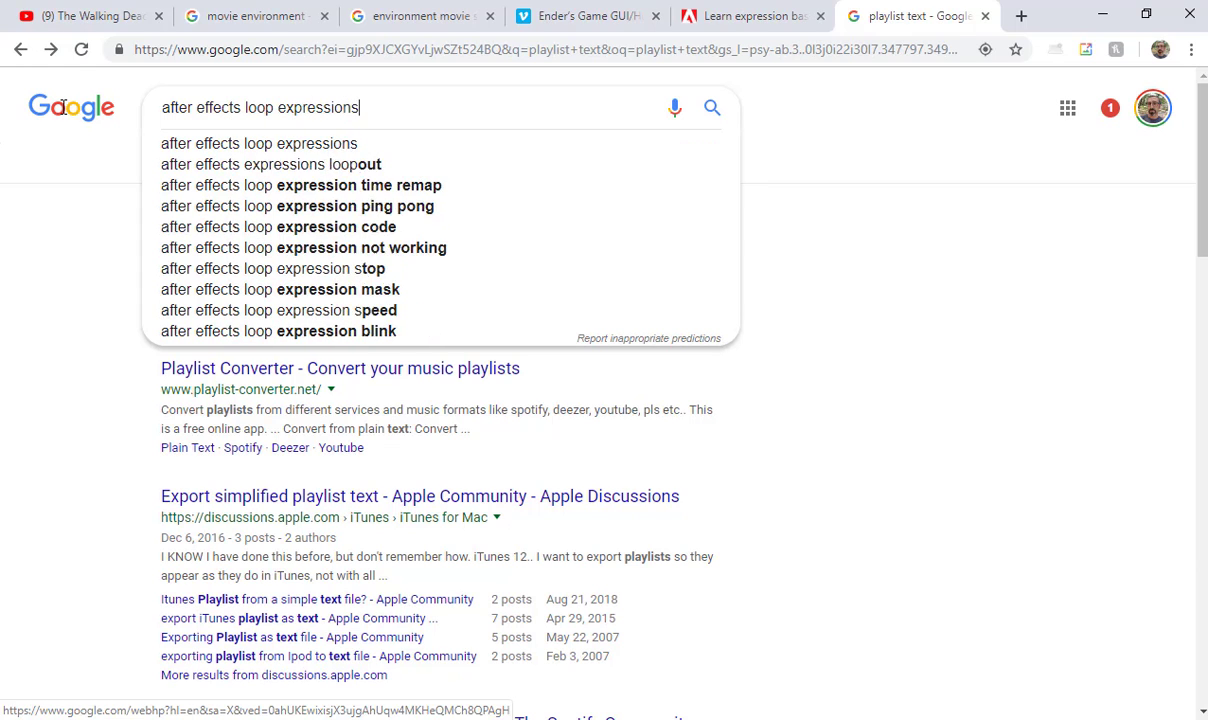
key(Return)
scroll(411, 311, down, 6)
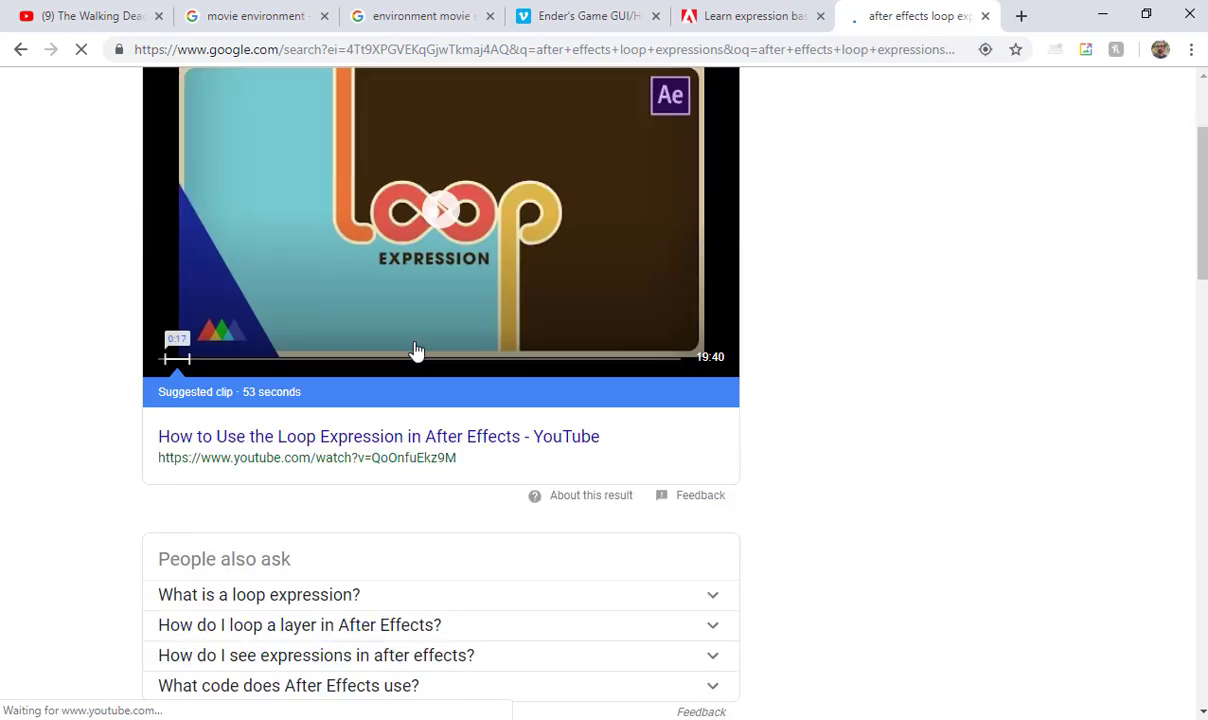
click(340, 386)
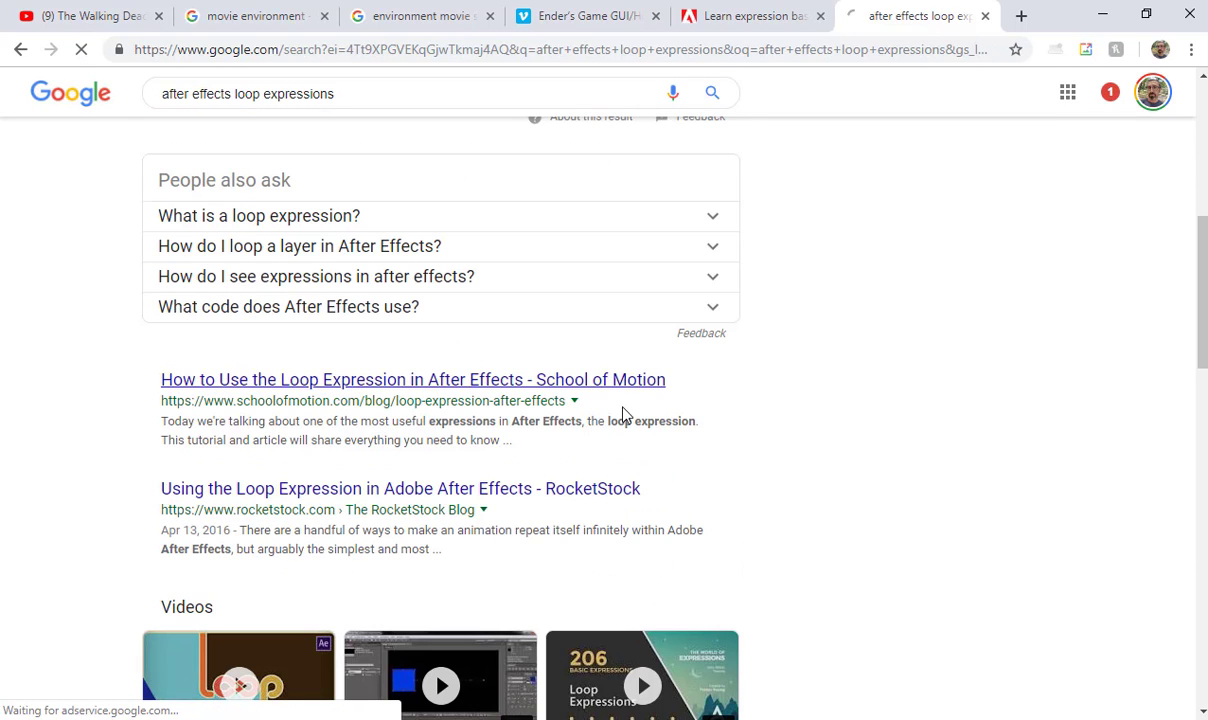
Step: Read the article's loop expression breakdown of property, type and modifier, and compare how loopIn and loopOut behave
scroll(760, 464, down, 5)
scroll(760, 464, down, 20)
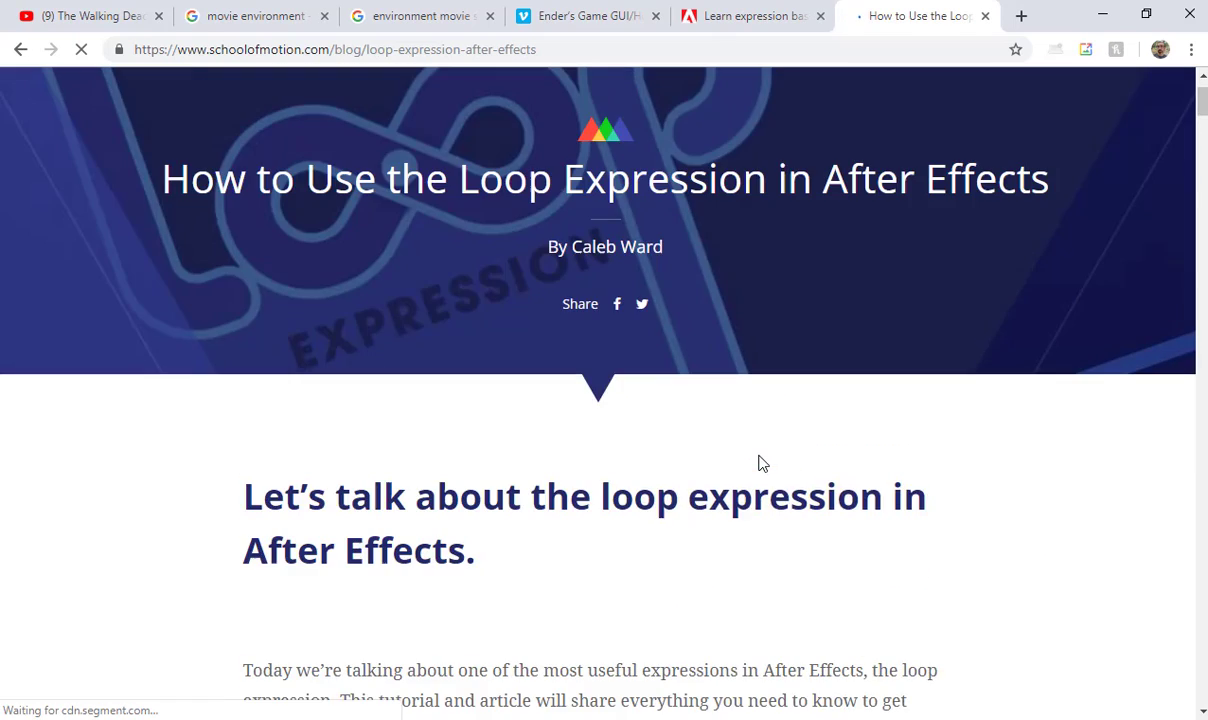
scroll(760, 464, down, 10)
scroll(760, 466, down, 15)
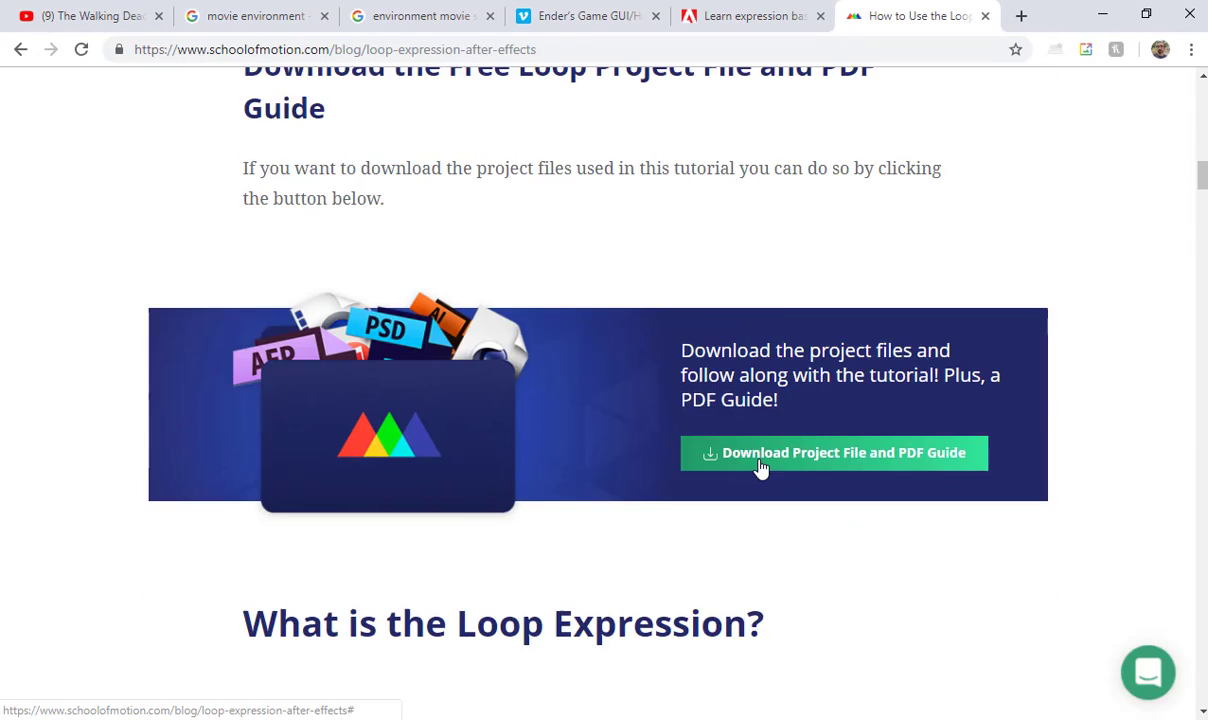
scroll(760, 466, down, 5)
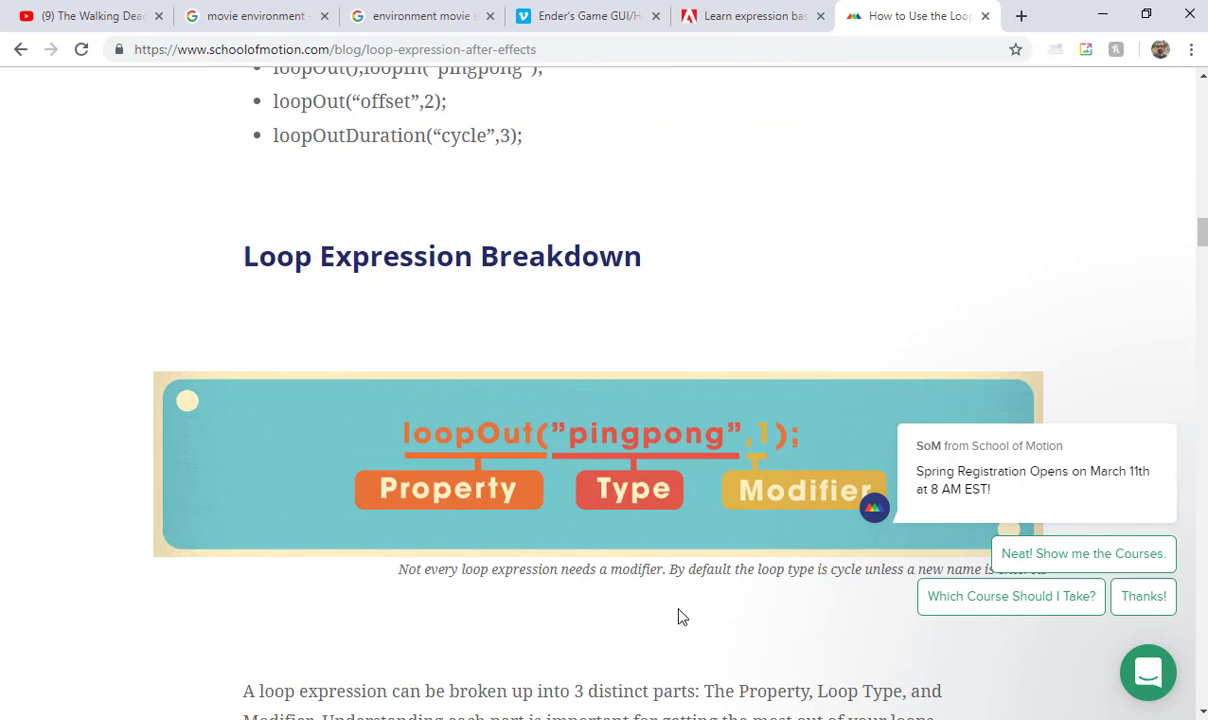
scroll(688, 592, down, 2)
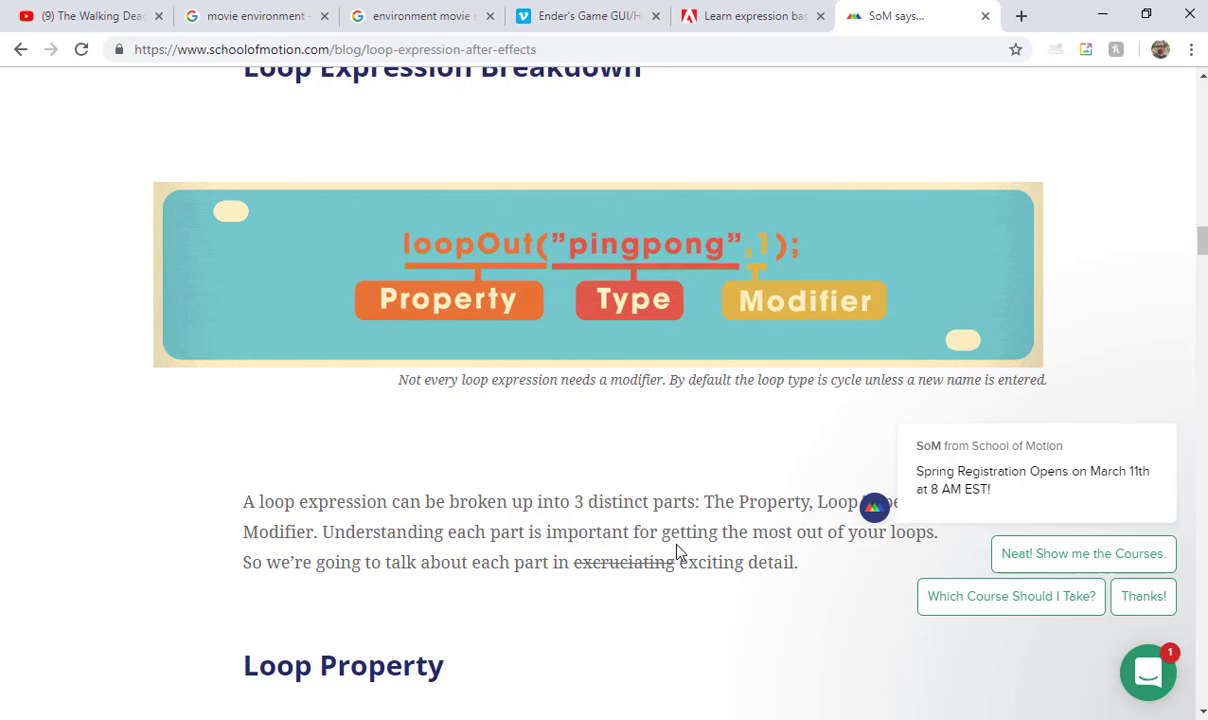
scroll(676, 551, down, 5)
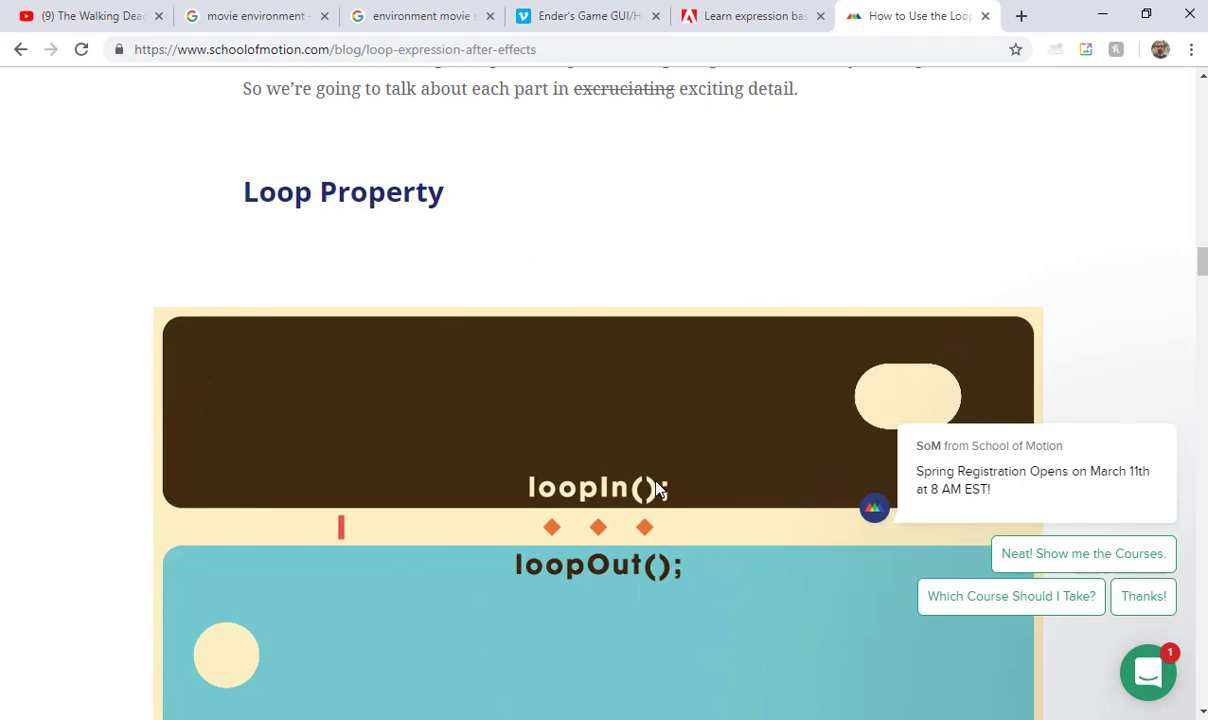
scroll(620, 430, down, 1)
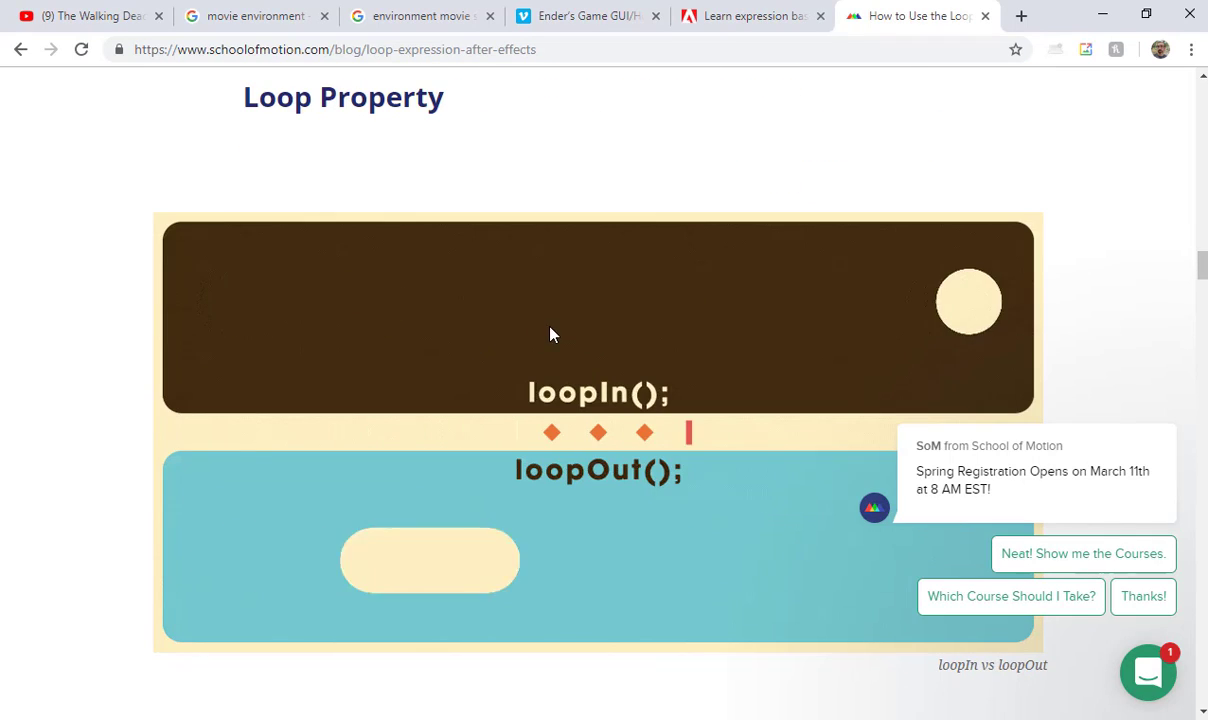
scroll(530, 350, down, 1)
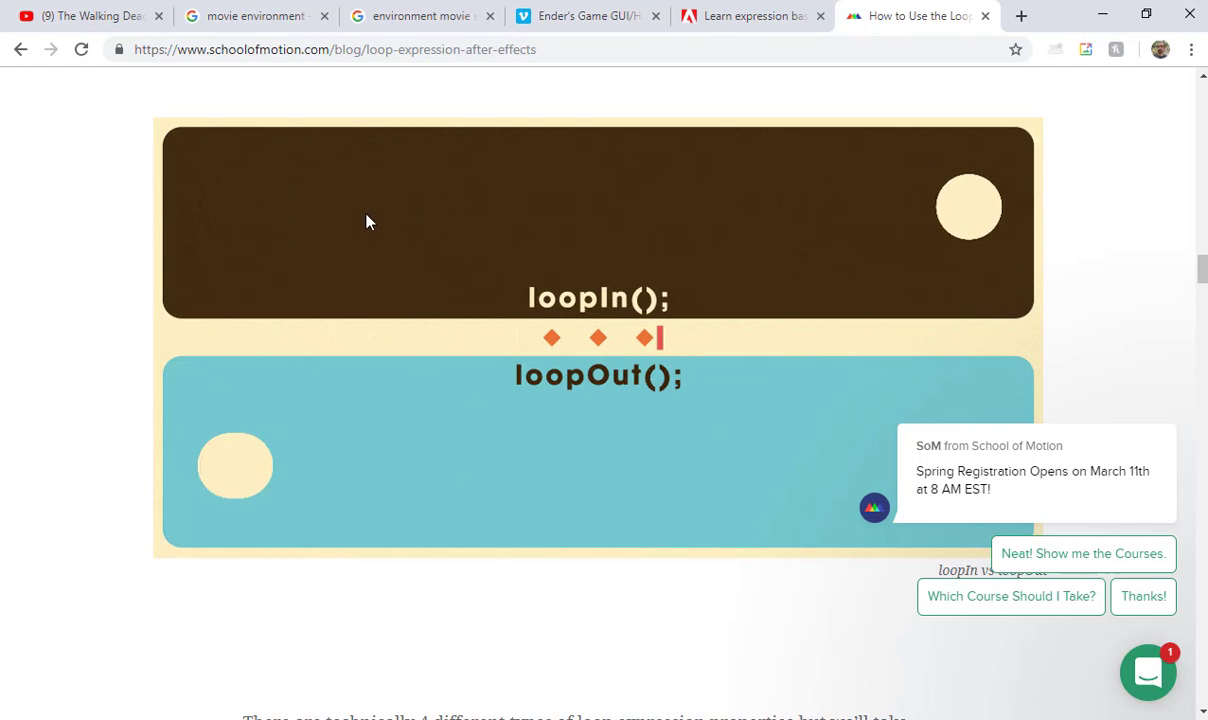
scroll(615, 456, down, 6)
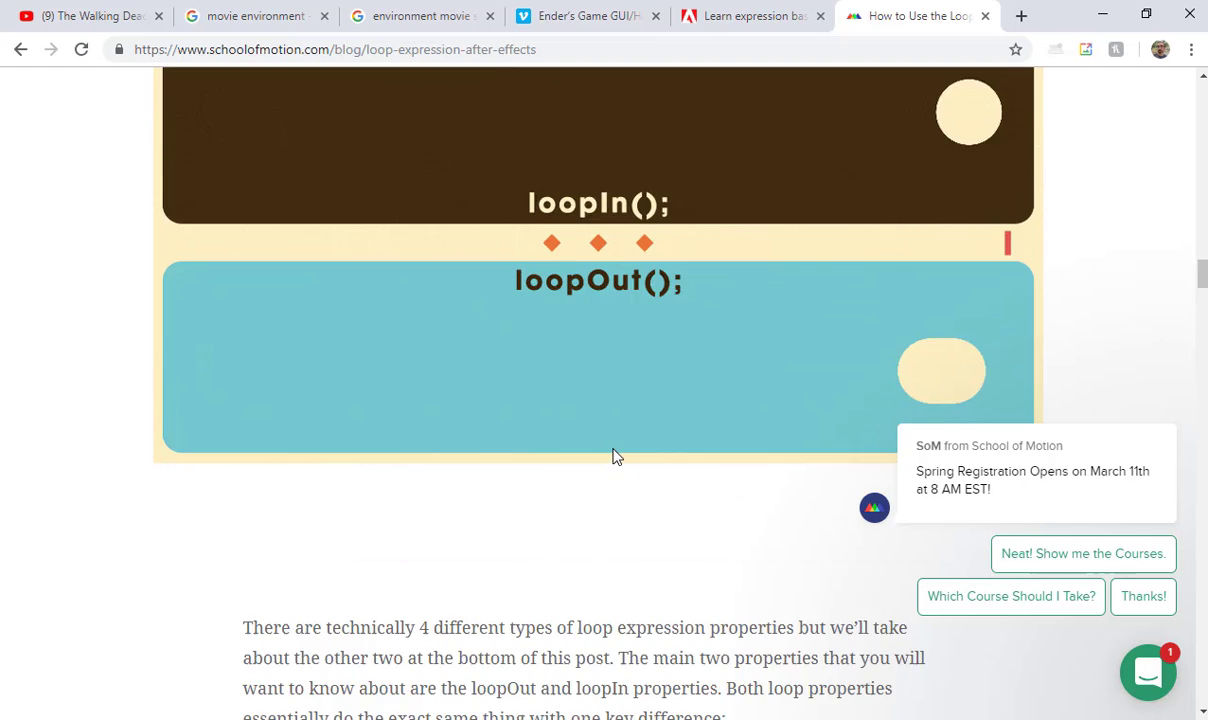
scroll(615, 457, down, 15)
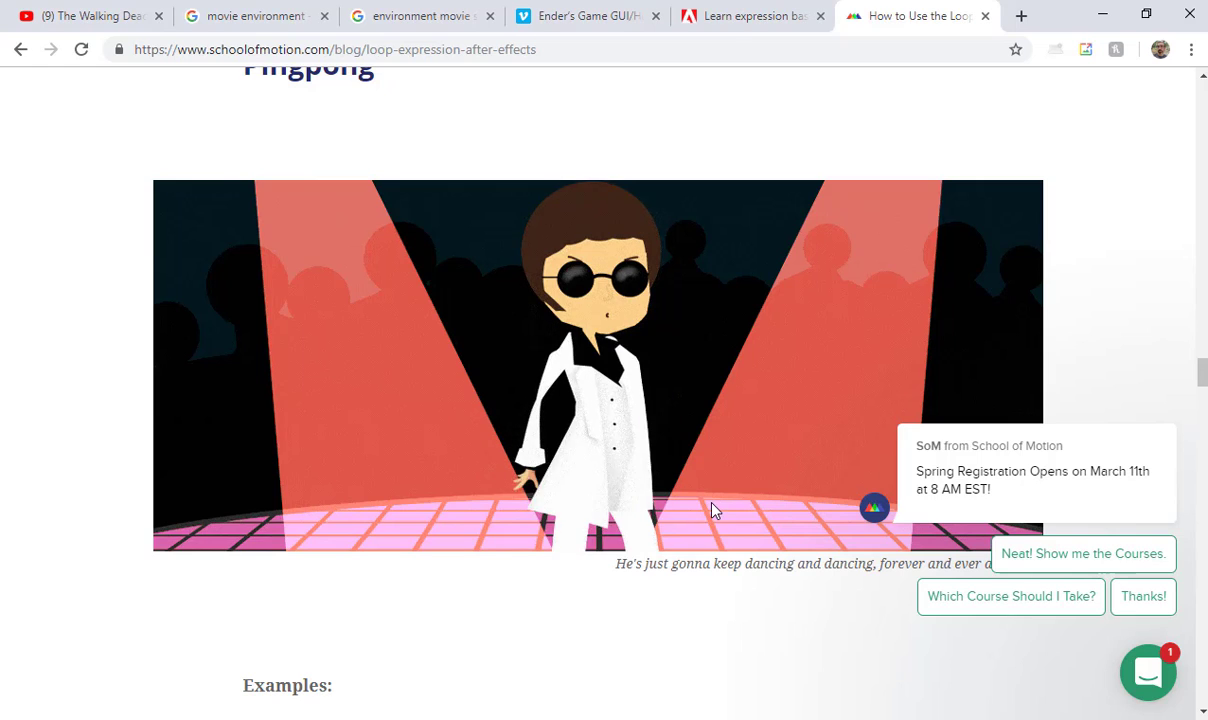
Step: Back in After Effects, add the expression loopOut(type = "cycle", numKeyframes = 0) to Placeholder Text's Offset Shift Center To and preview from the start
key(alt+Tab)
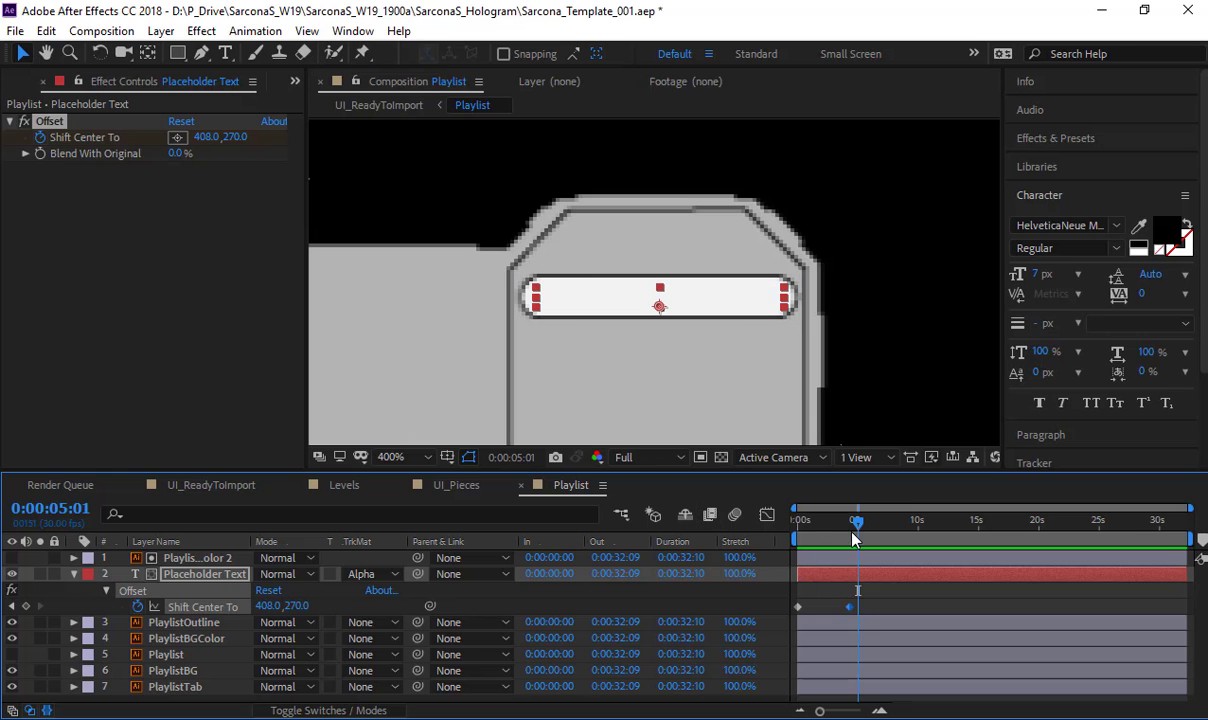
alt+click(140, 608)
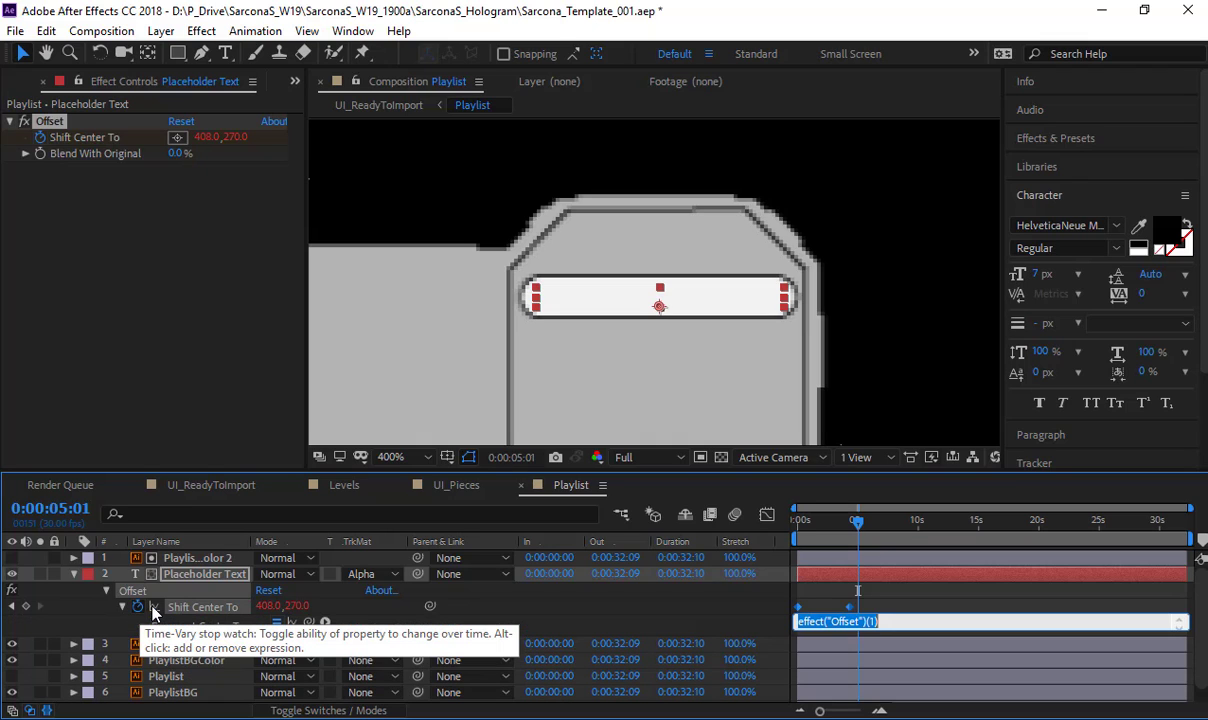
click(325, 622)
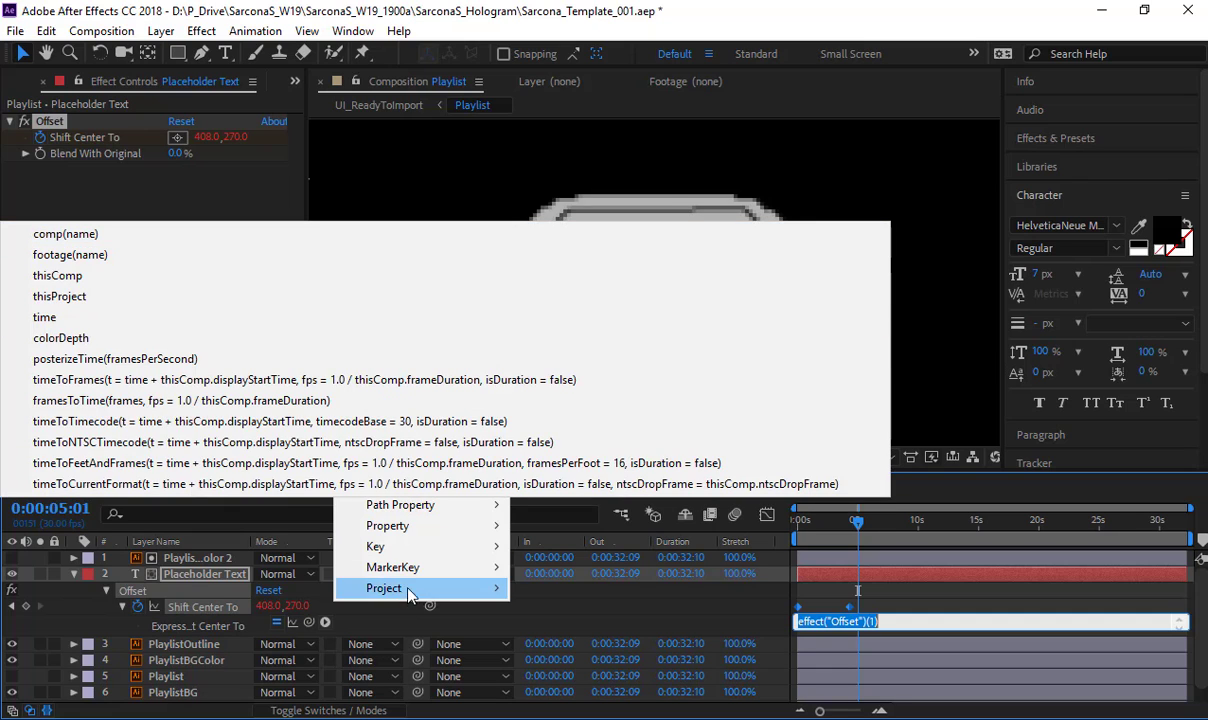
mouse_move(421, 305)
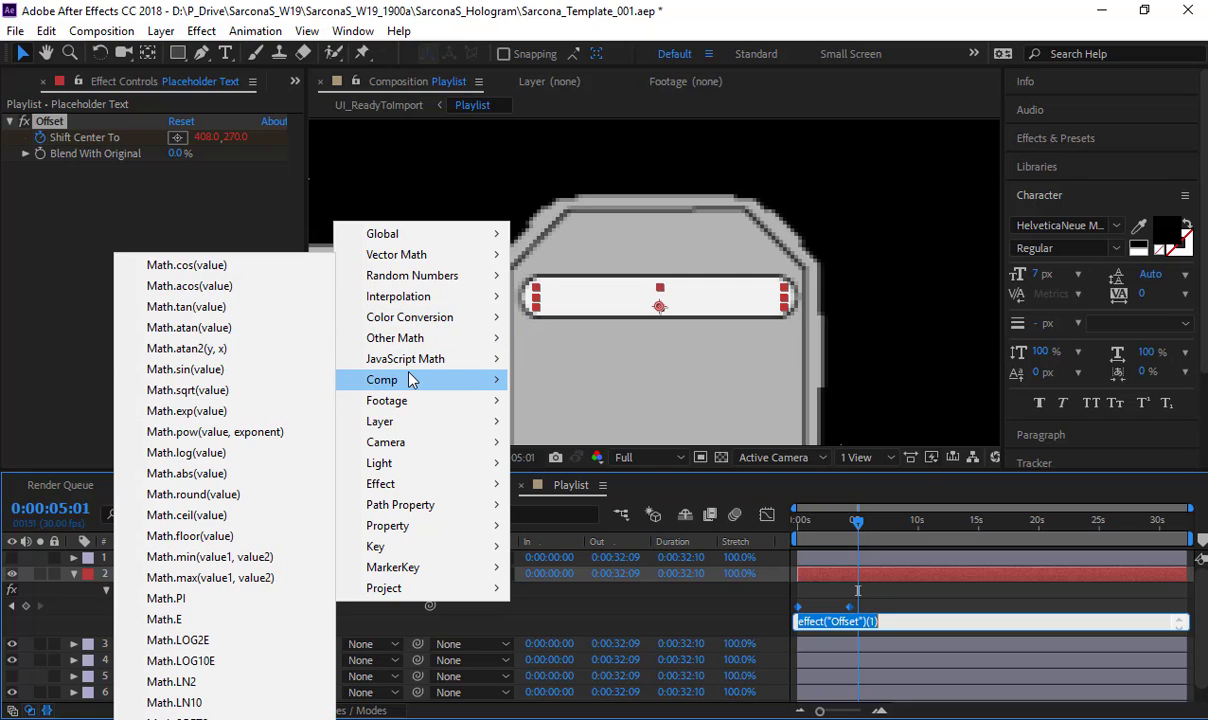
mouse_move(406, 406)
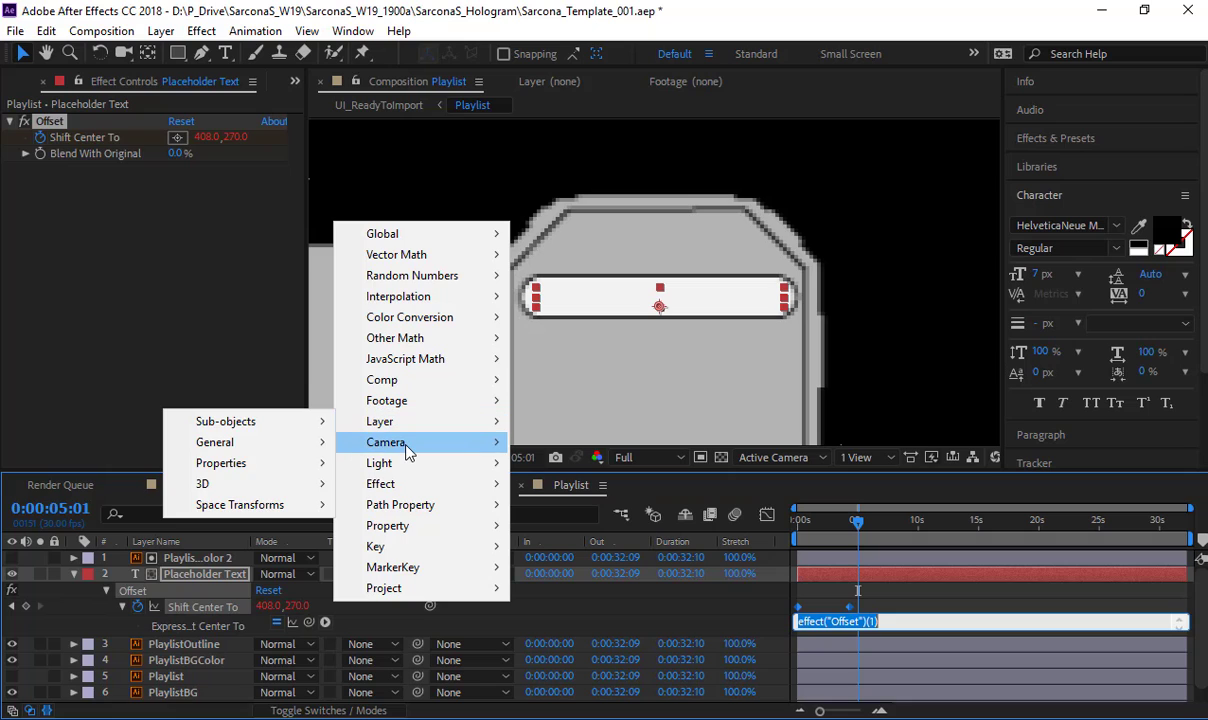
mouse_move(407, 456)
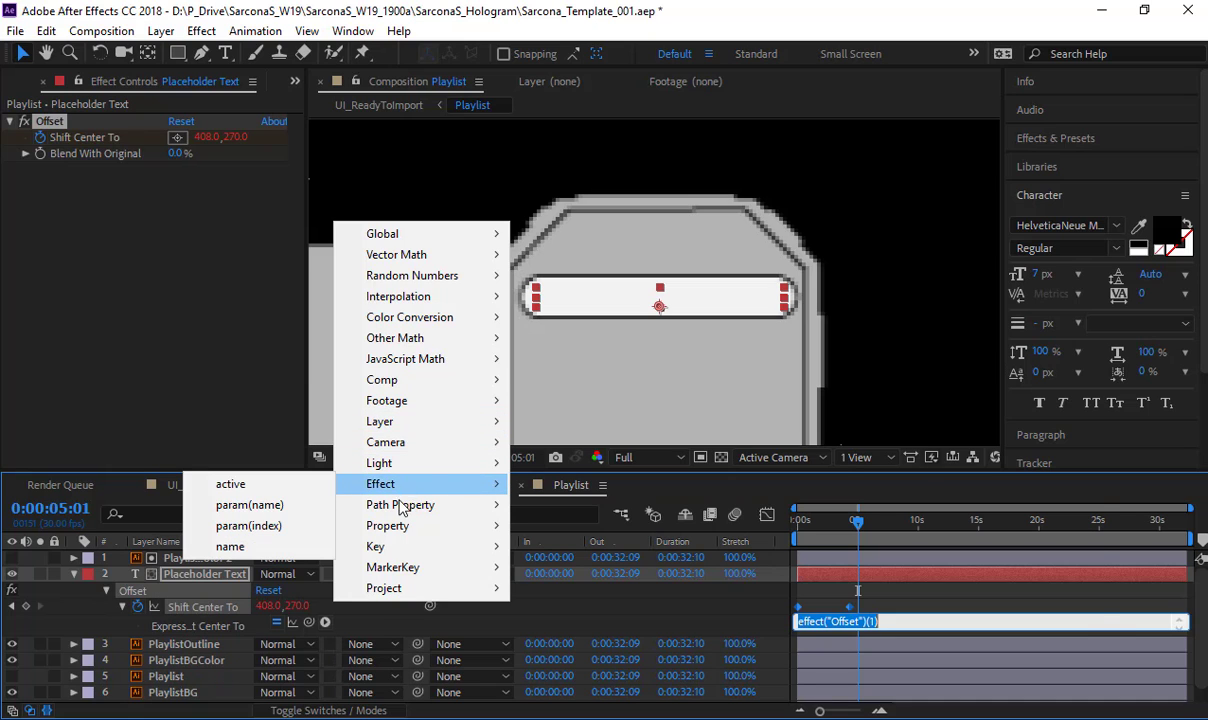
mouse_move(399, 518)
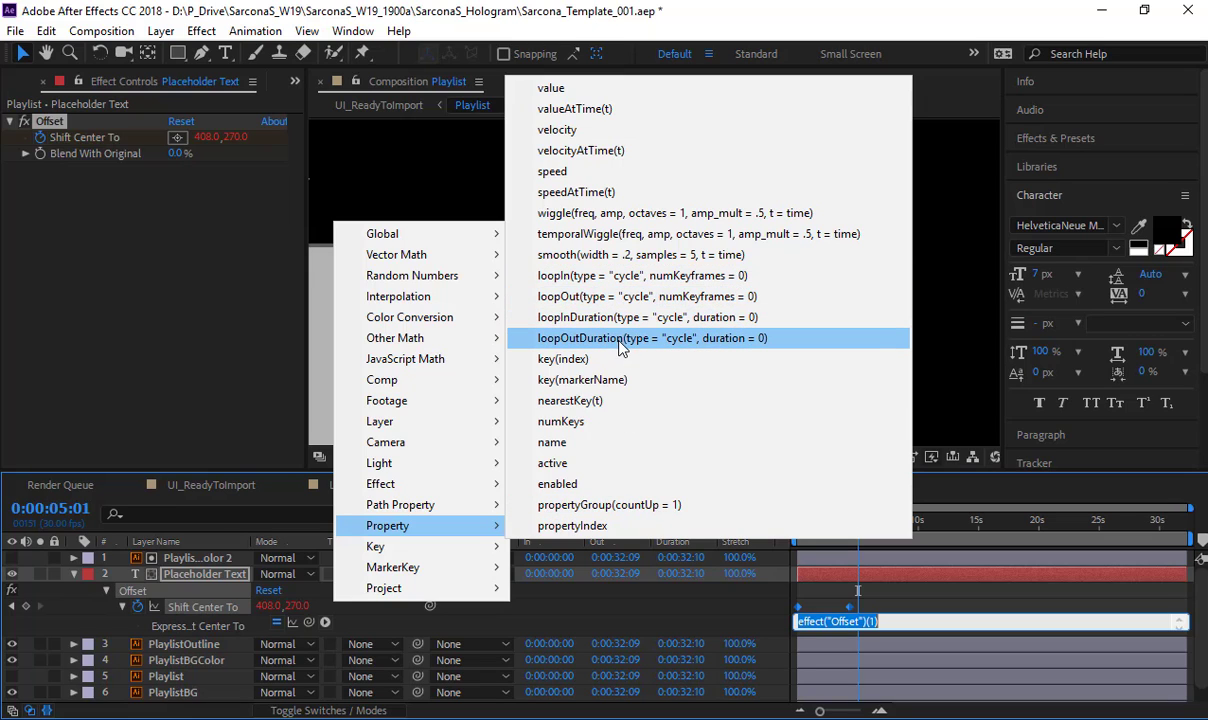
click(653, 297)
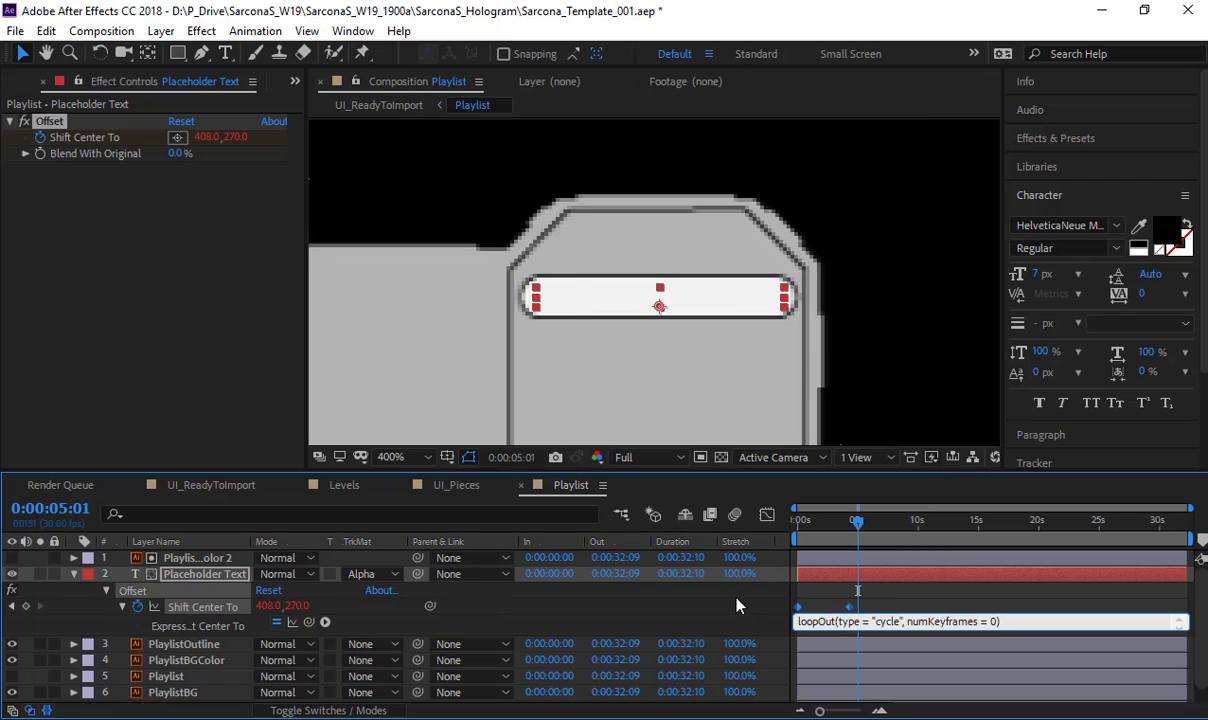
click(736, 605)
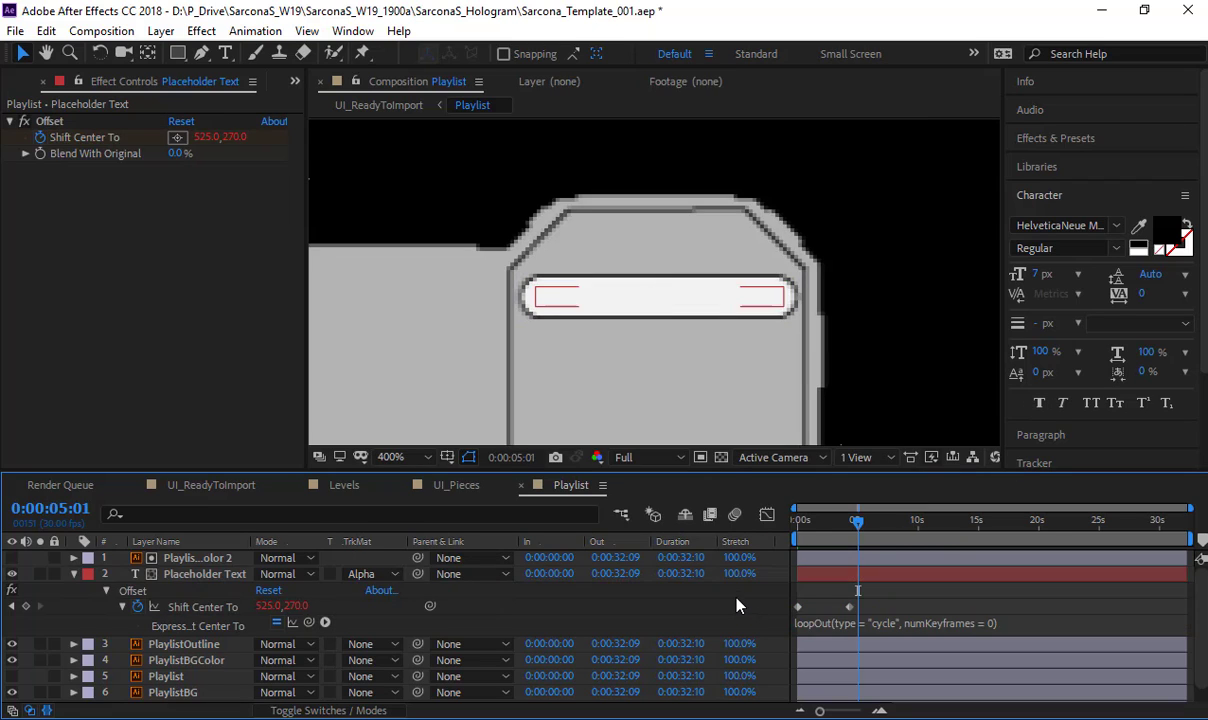
key(Home)
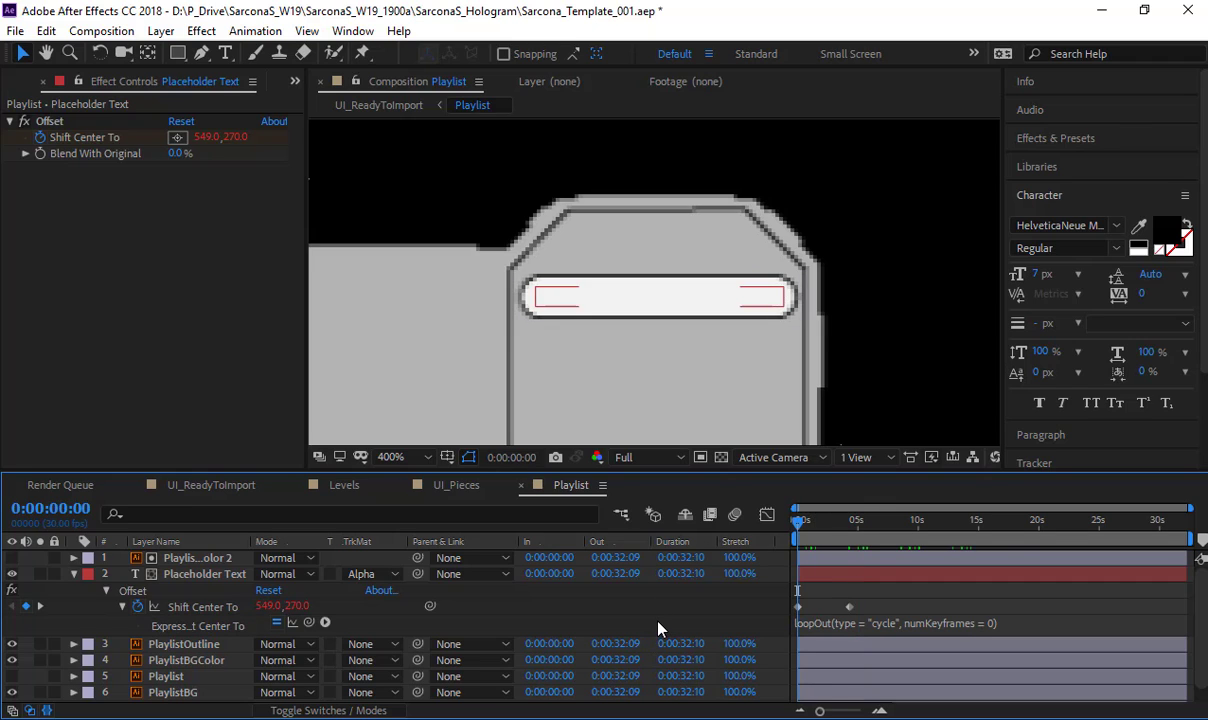
key(space)
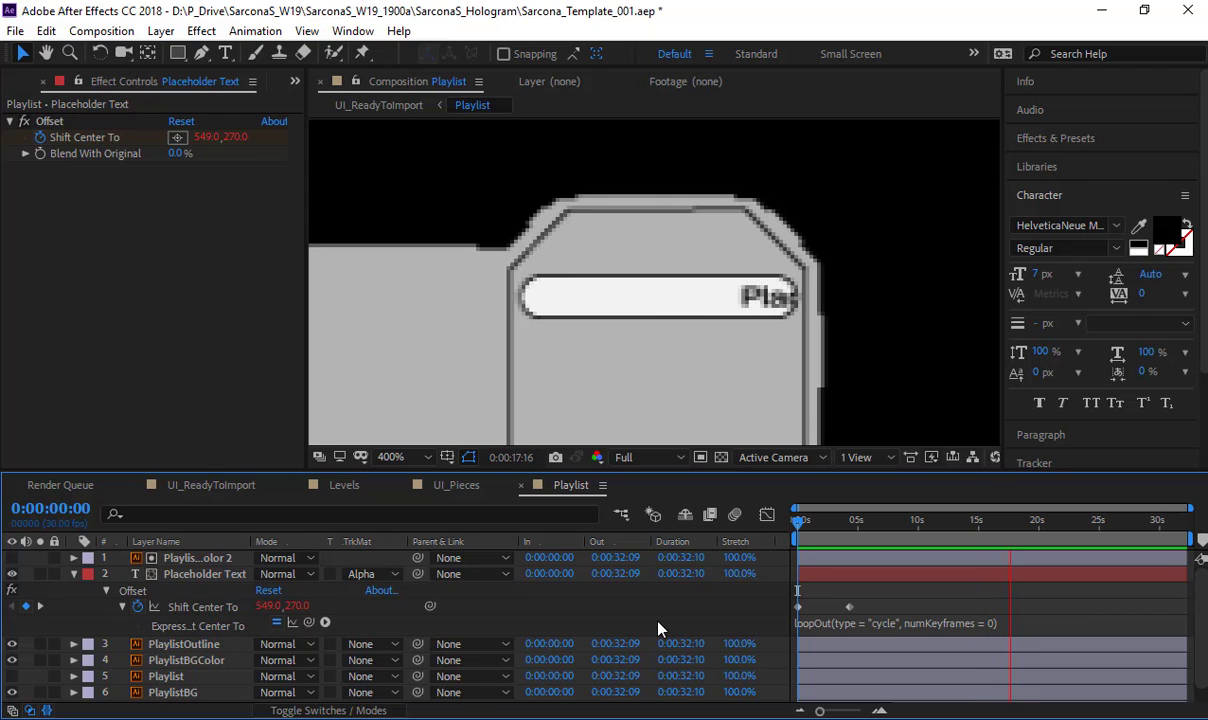
Step: Open the loopOut expression for editing, then look up the cycle and pingpong loop types in the browser article
click(857, 621)
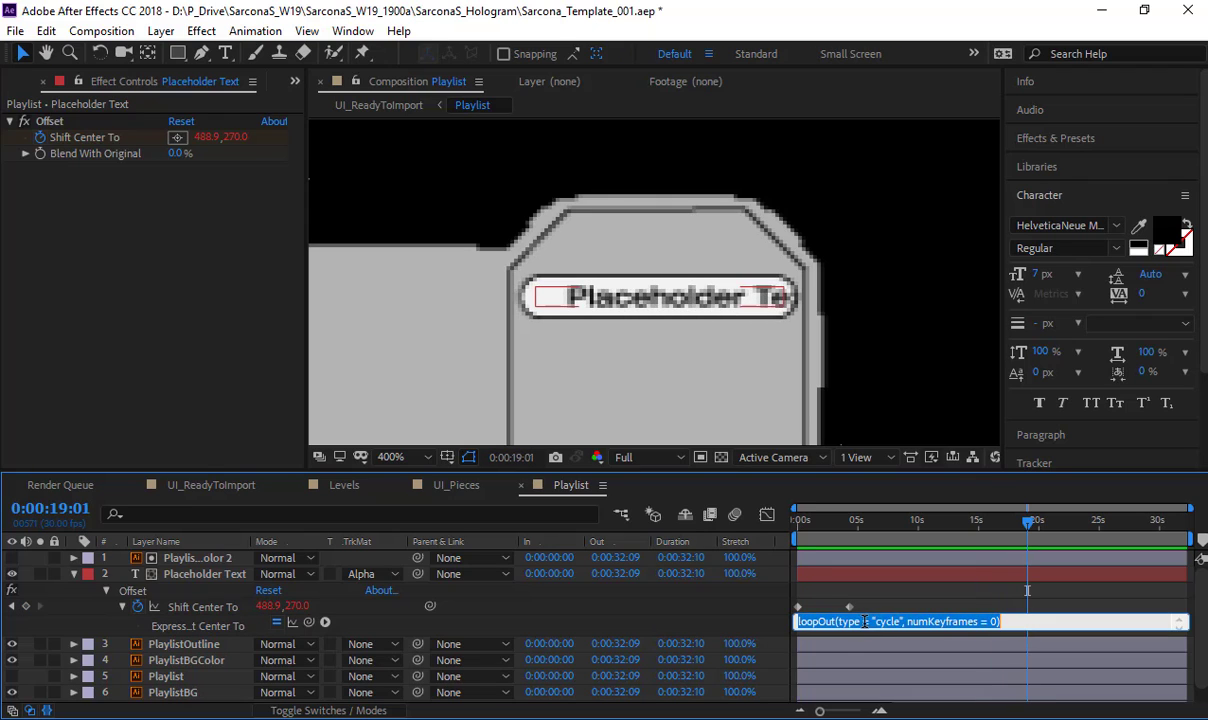
drag(877, 622, 893, 623)
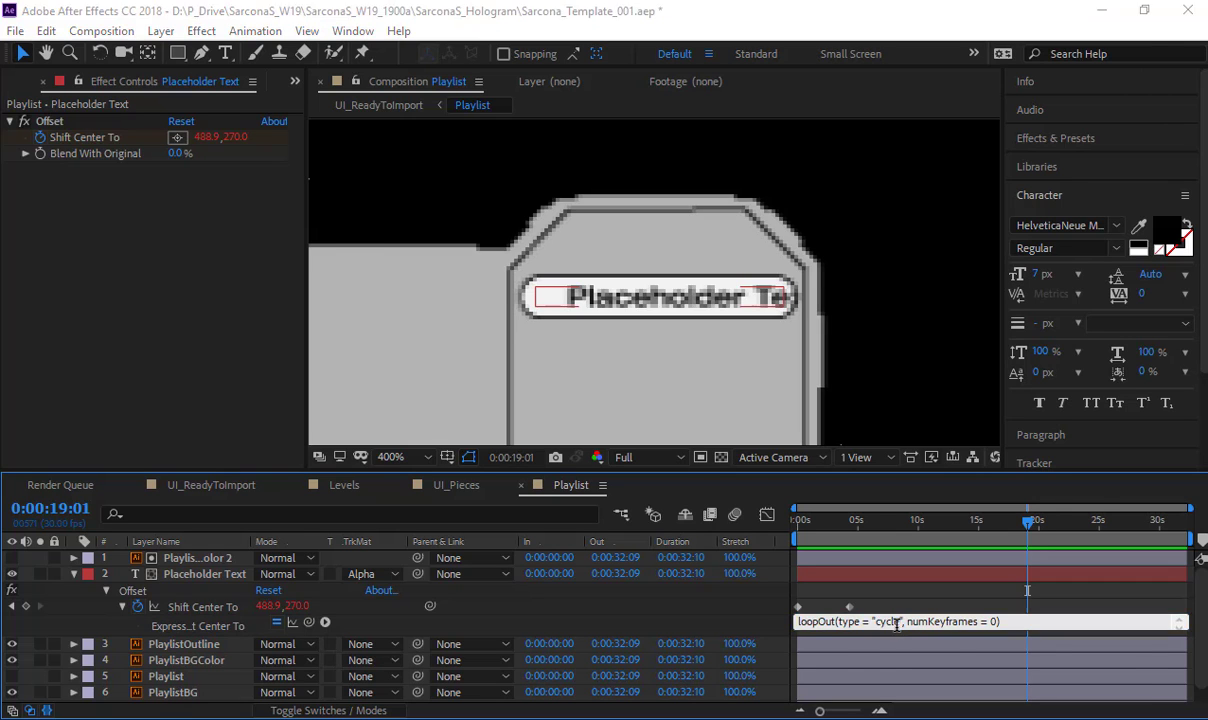
key(alt+Tab)
scroll(458, 340, up, 15)
scroll(456, 342, down, 5)
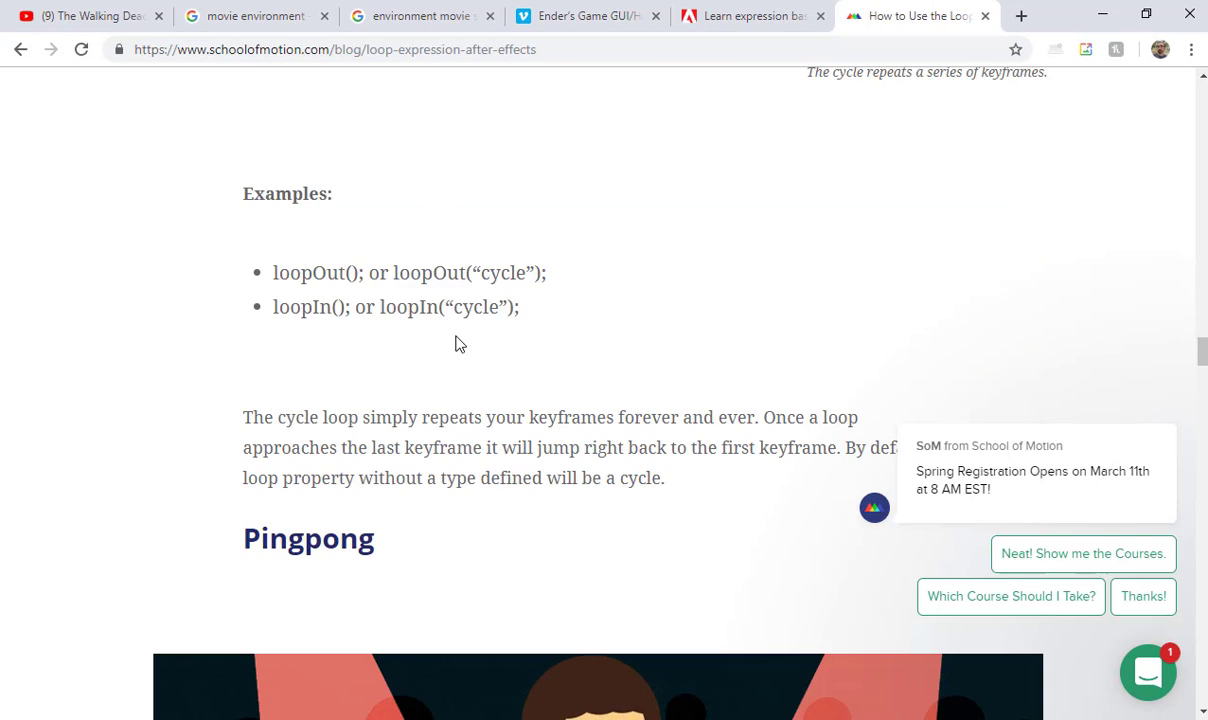
scroll(519, 394, up, 1)
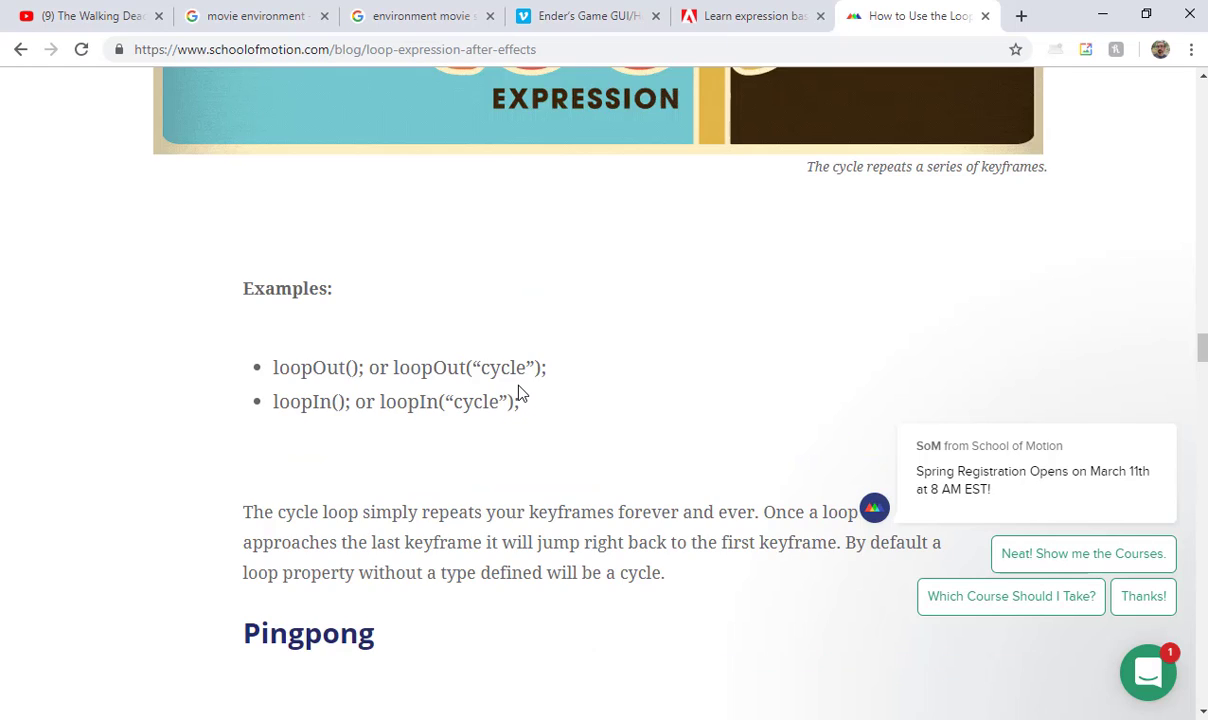
scroll(519, 394, down, 10)
Step: Back in After Effects, copy the loopOut expression, change its type to "pingpong", and preview the text motion
key(alt+Tab)
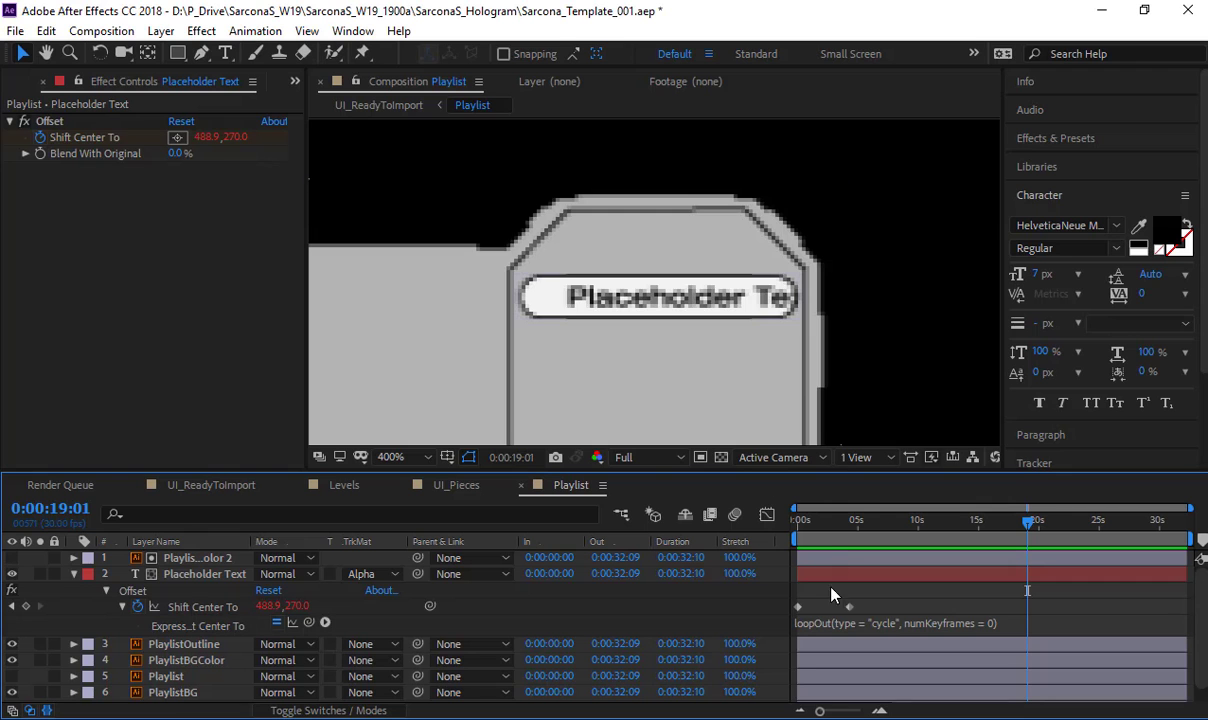
click(873, 625)
key(ctrl+c)
click(879, 621)
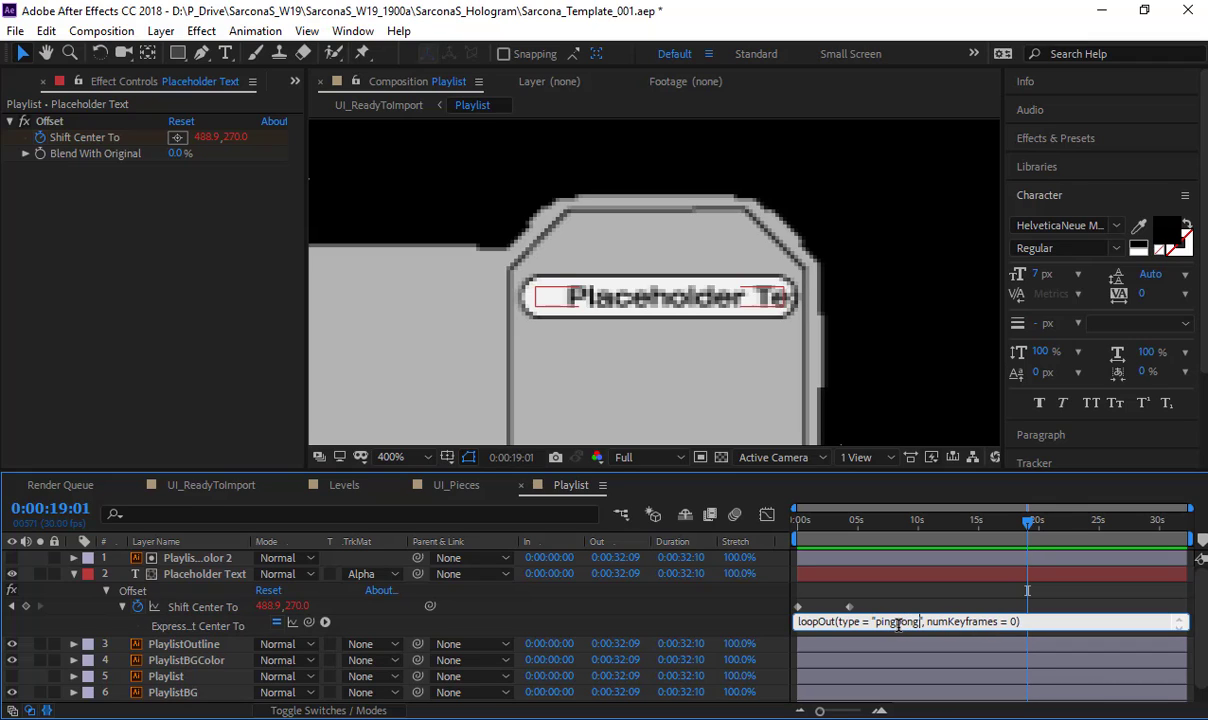
click(713, 625)
key(space)
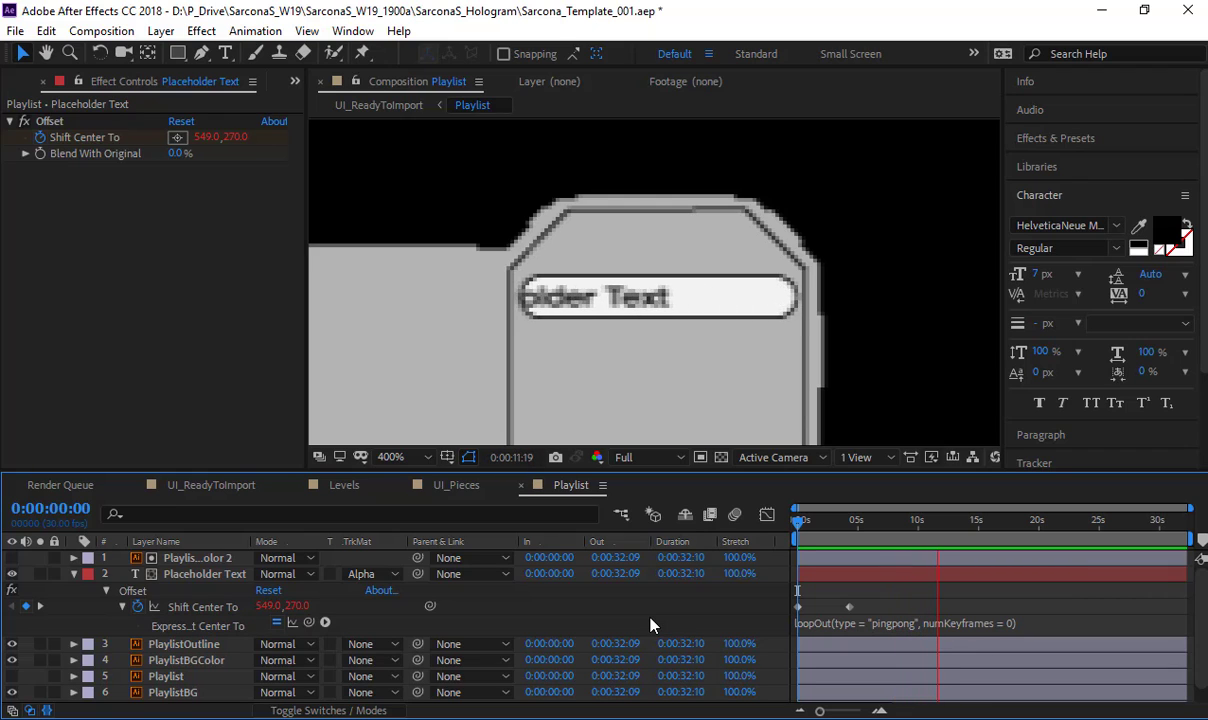
Step: Restore the copied "cycle" loopOut expression on Shift Center To and scrub to the composition's end to check the scrolling text
click(883, 622)
key(ctrl+v)
click(755, 609)
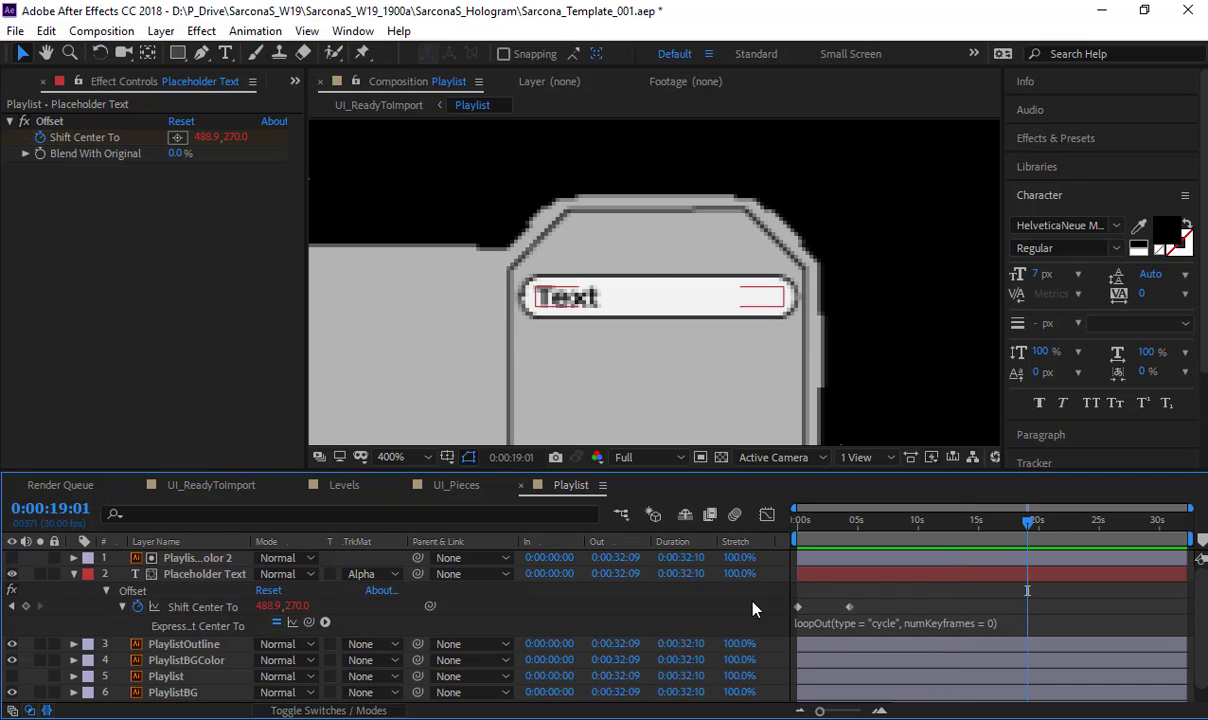
drag(900, 530, 1192, 550)
key(comma)
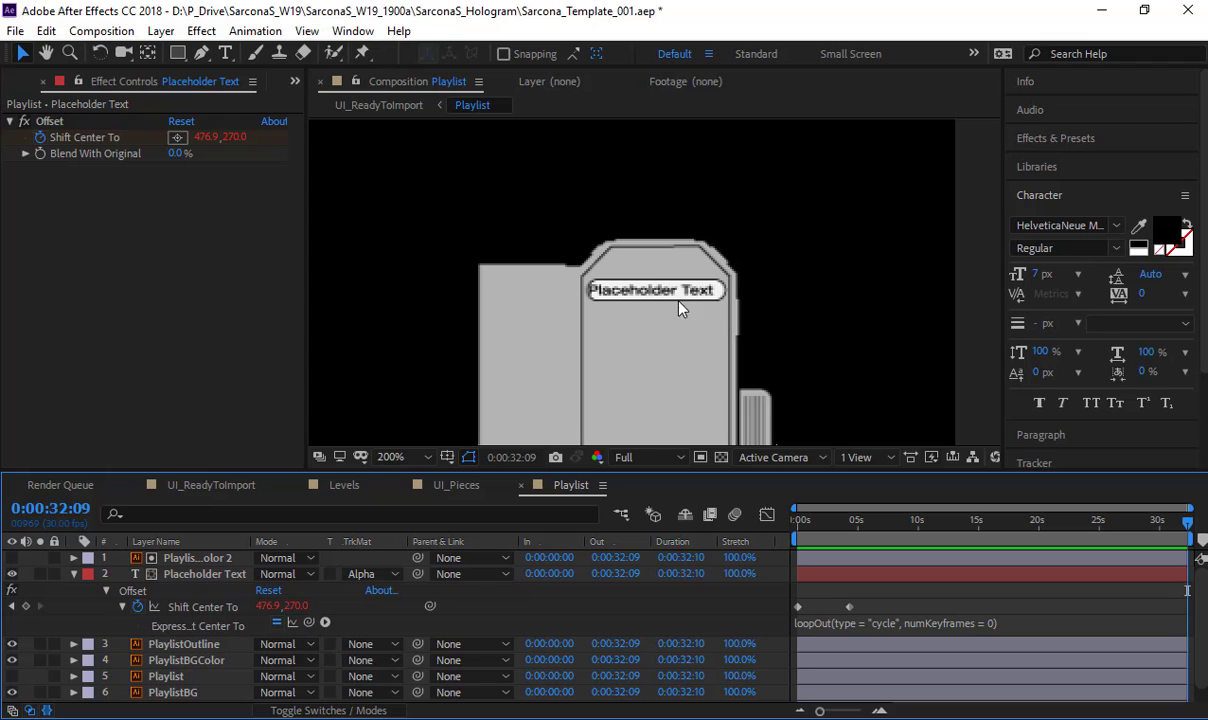
Step: Select the first playlist entry's four layers, then show the Playlist layer and lock it along with PlaylistBG and PlaylistTab
click(74, 574)
key(ctrl+Up)
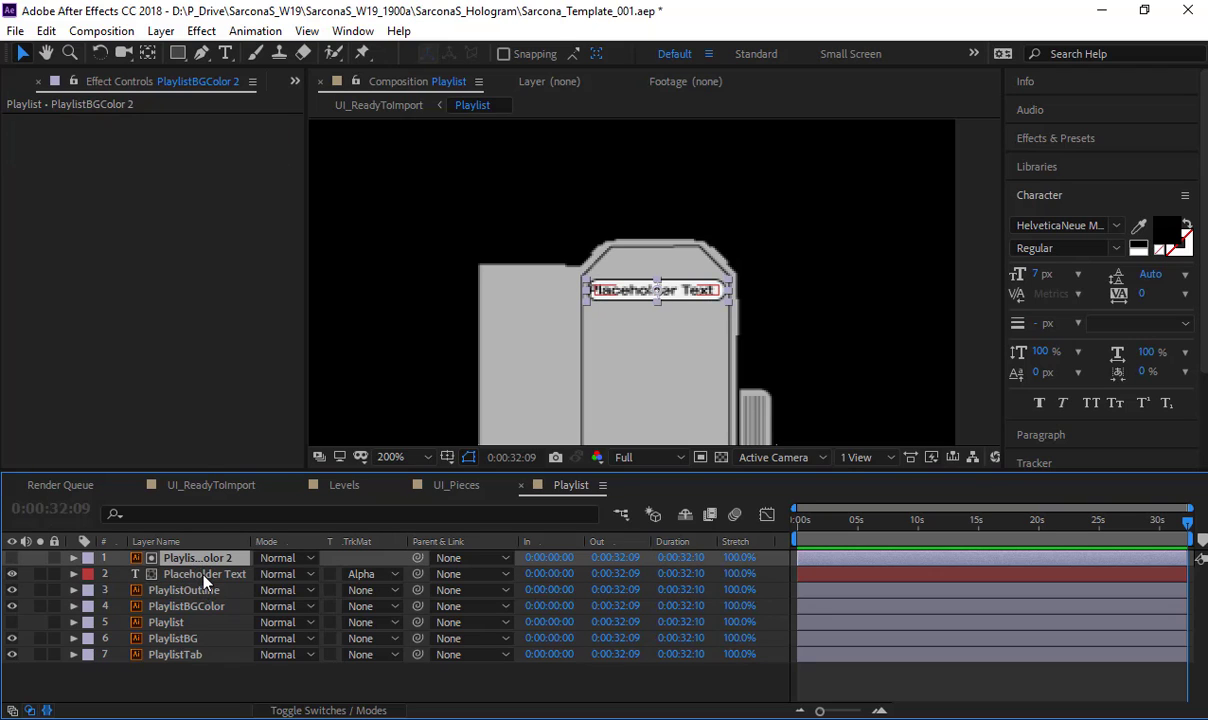
ctrl+click(205, 578)
ctrl+click(205, 593)
ctrl+click(205, 606)
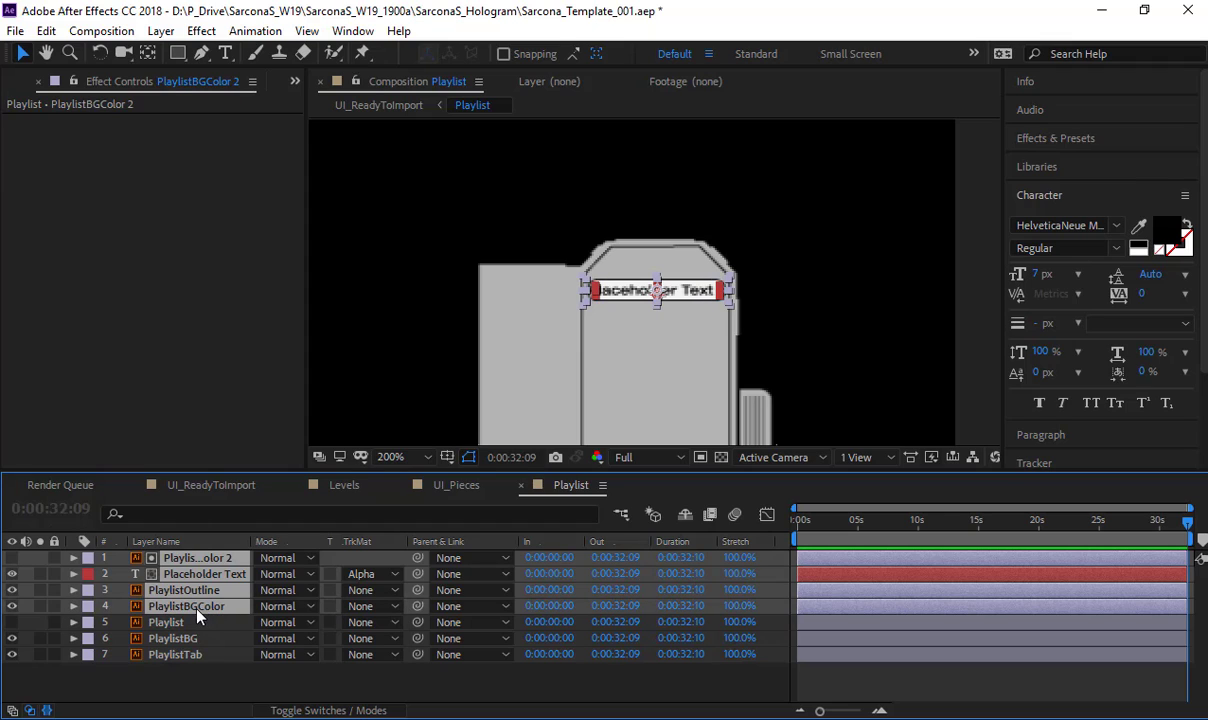
click(12, 622)
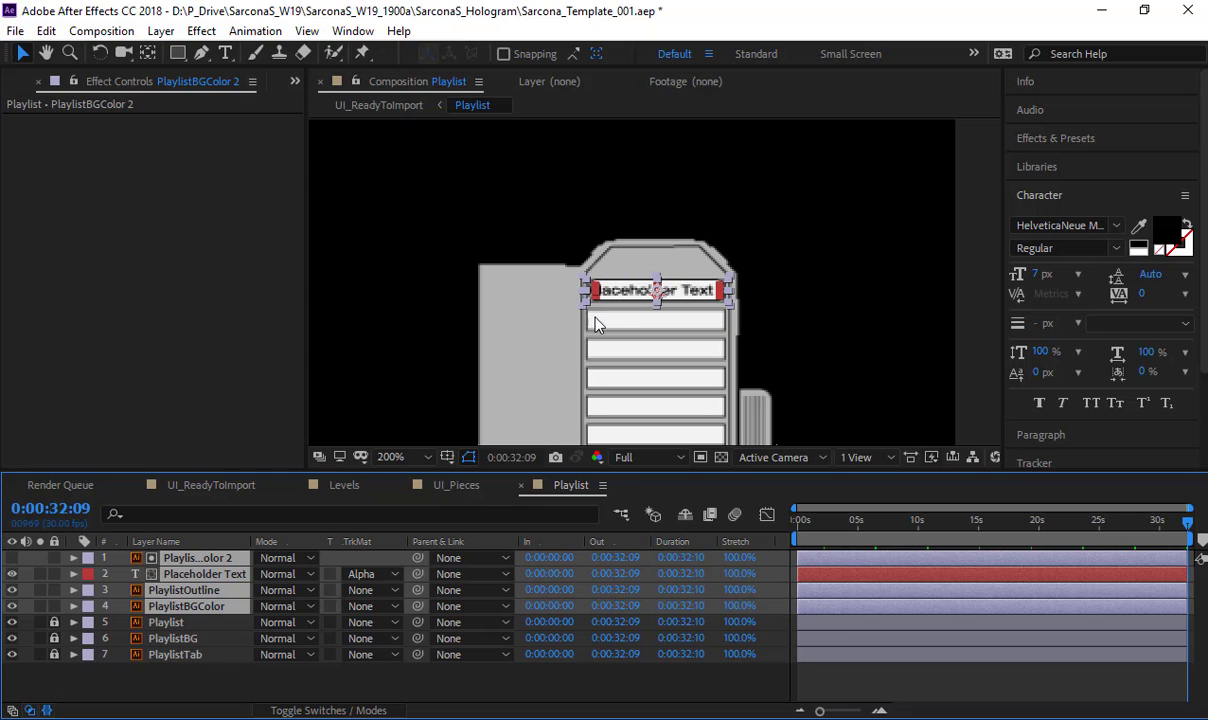
Step: Duplicate the four entry layers, stack the copies together below the originals, and position them over the second playlist slot
key(ctrl+d)
key(period)
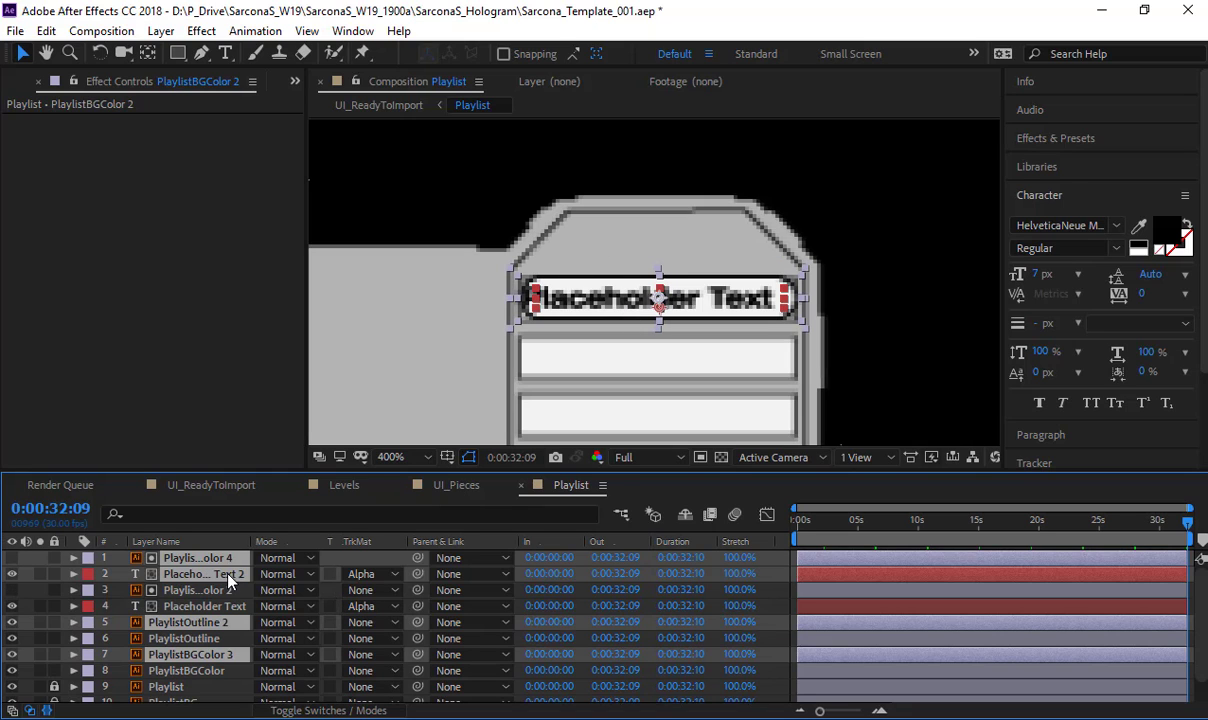
drag(224, 574, 221, 688)
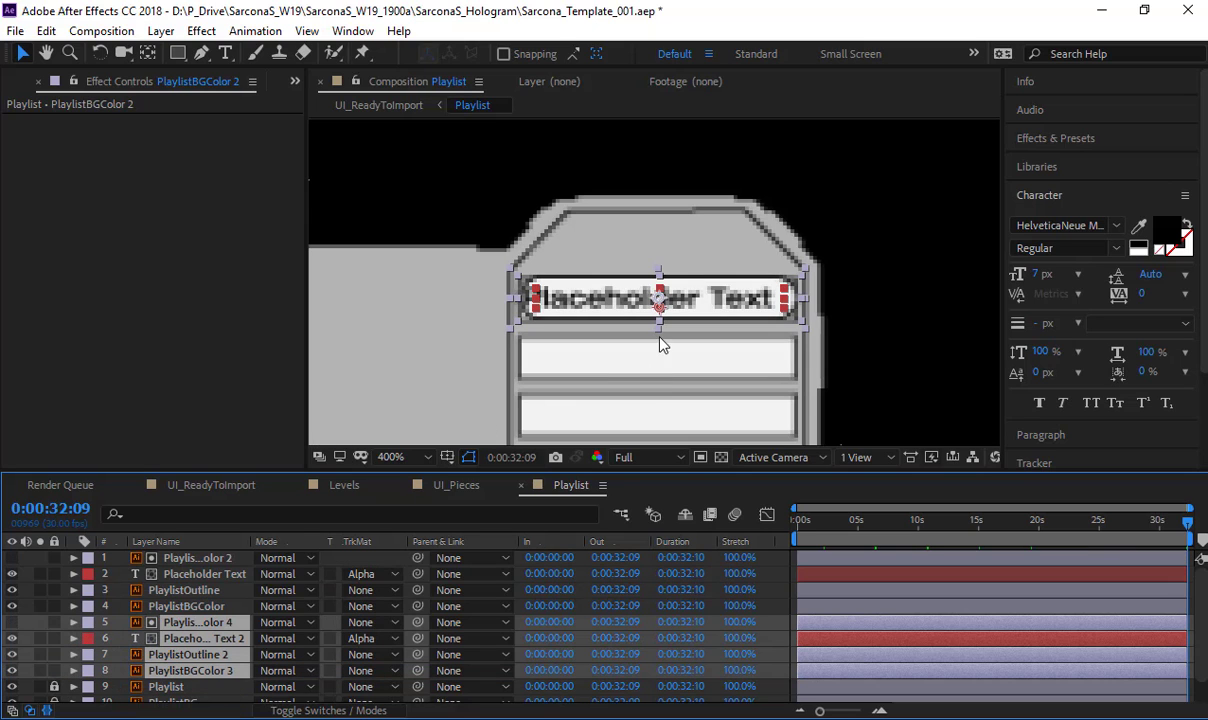
drag(615, 313, 629, 261)
Step: Remove the loop expression from Placeholder Text 2's Shift Center To and delete its Offset effect so the second entry stays static
click(204, 600)
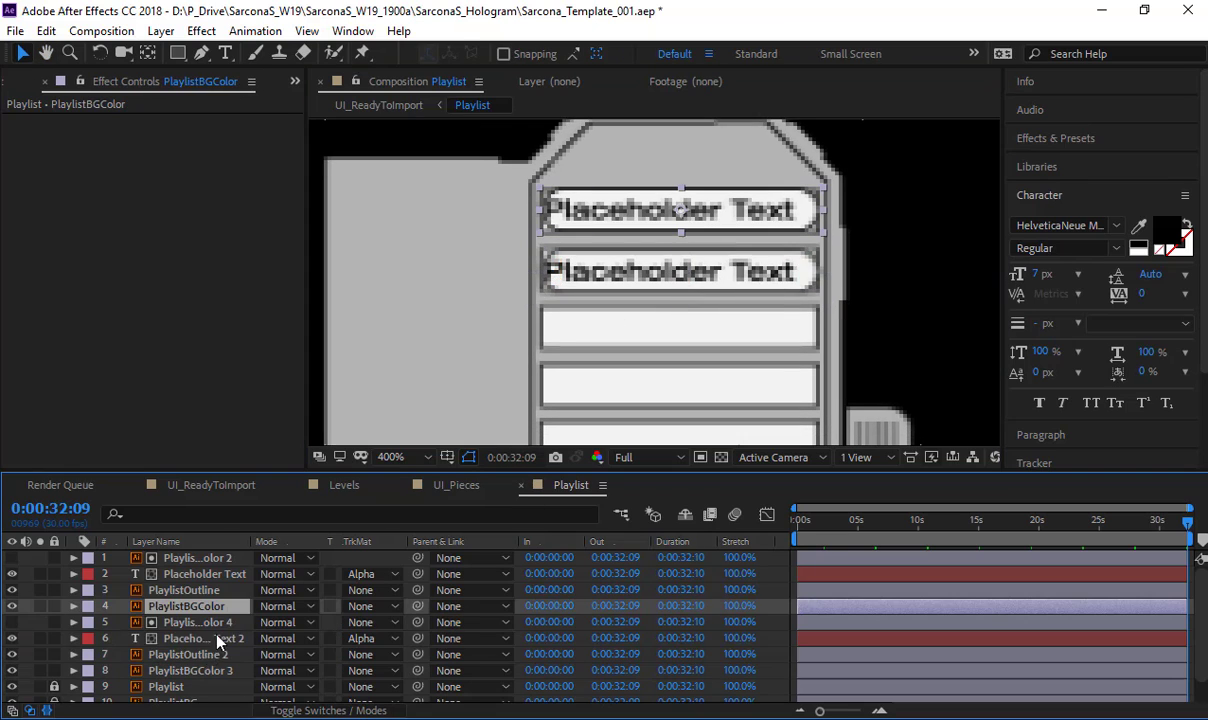
ctrl+click(200, 640)
click(207, 642)
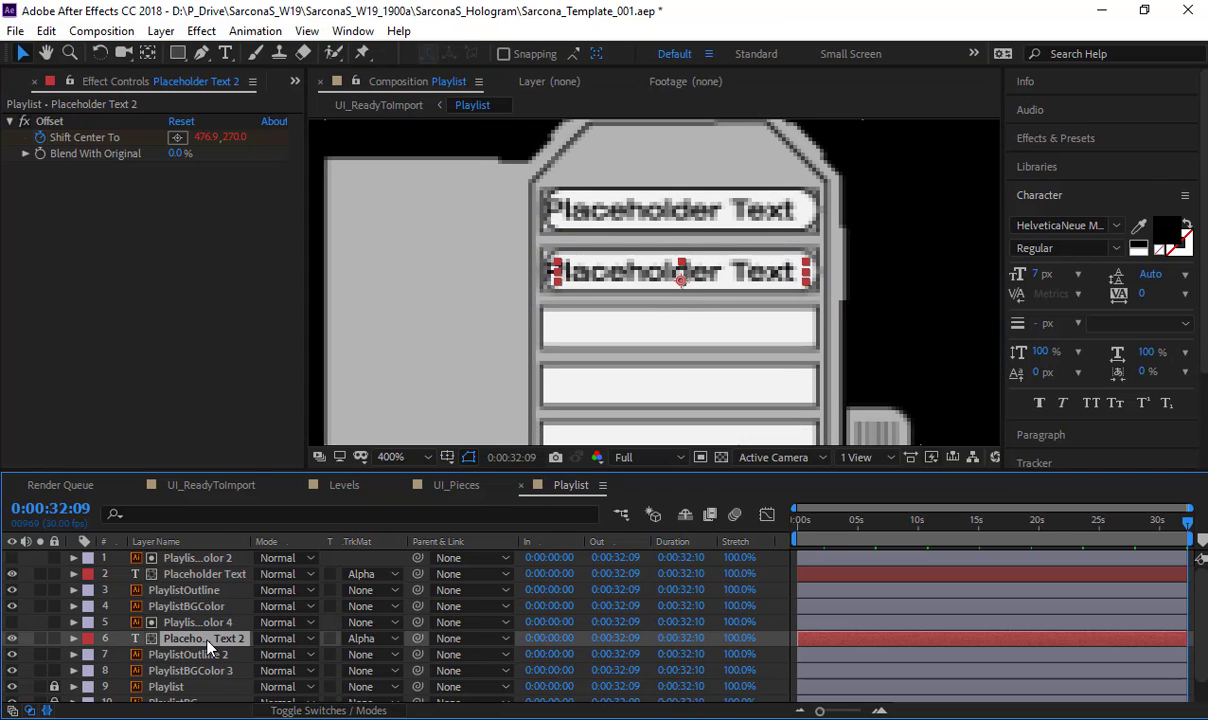
key(u)
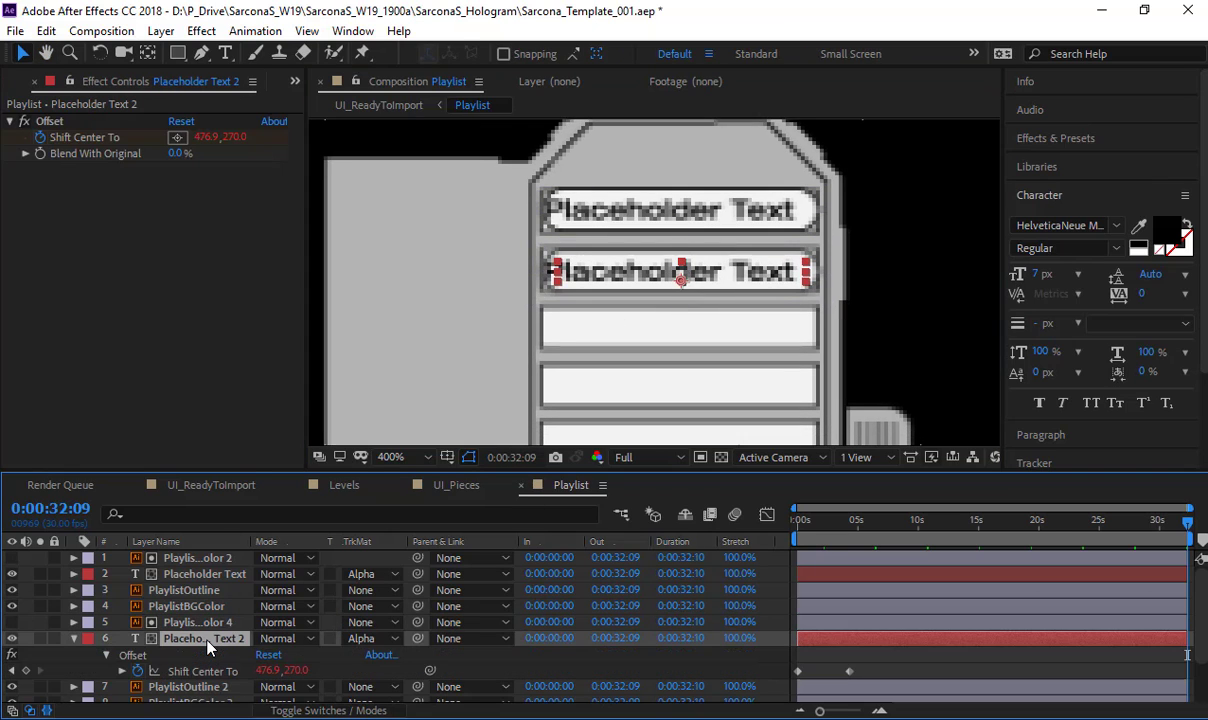
click(139, 672)
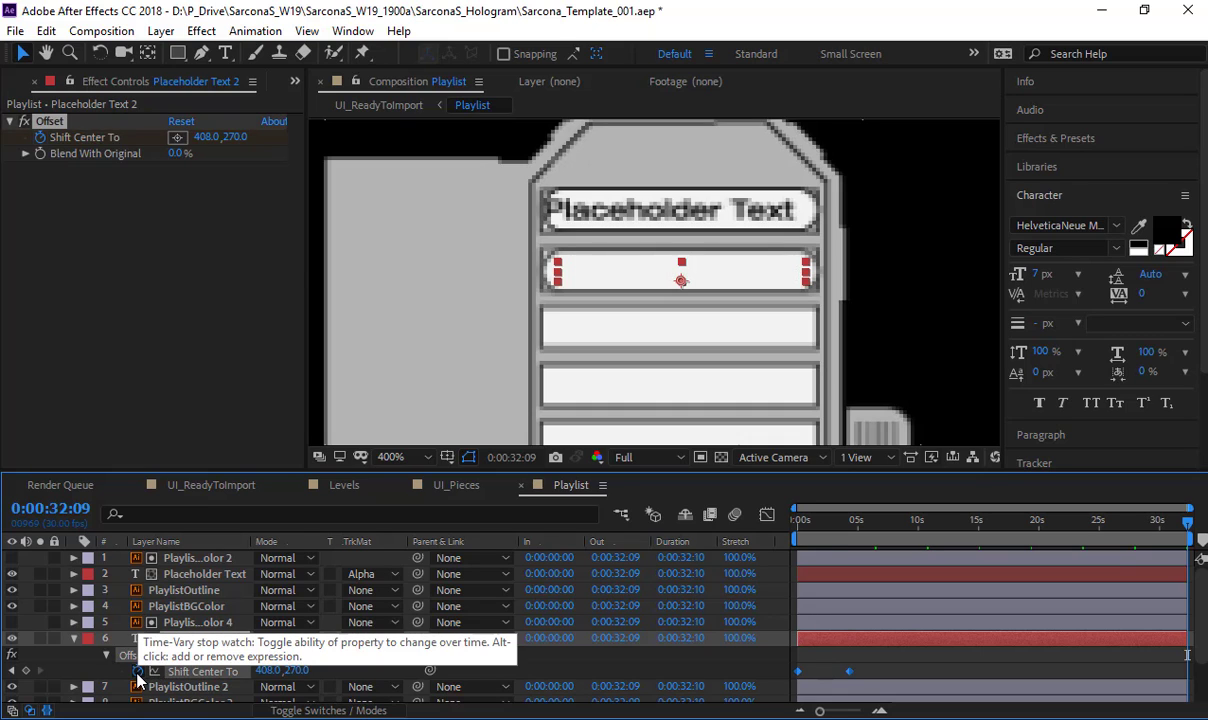
click(146, 655)
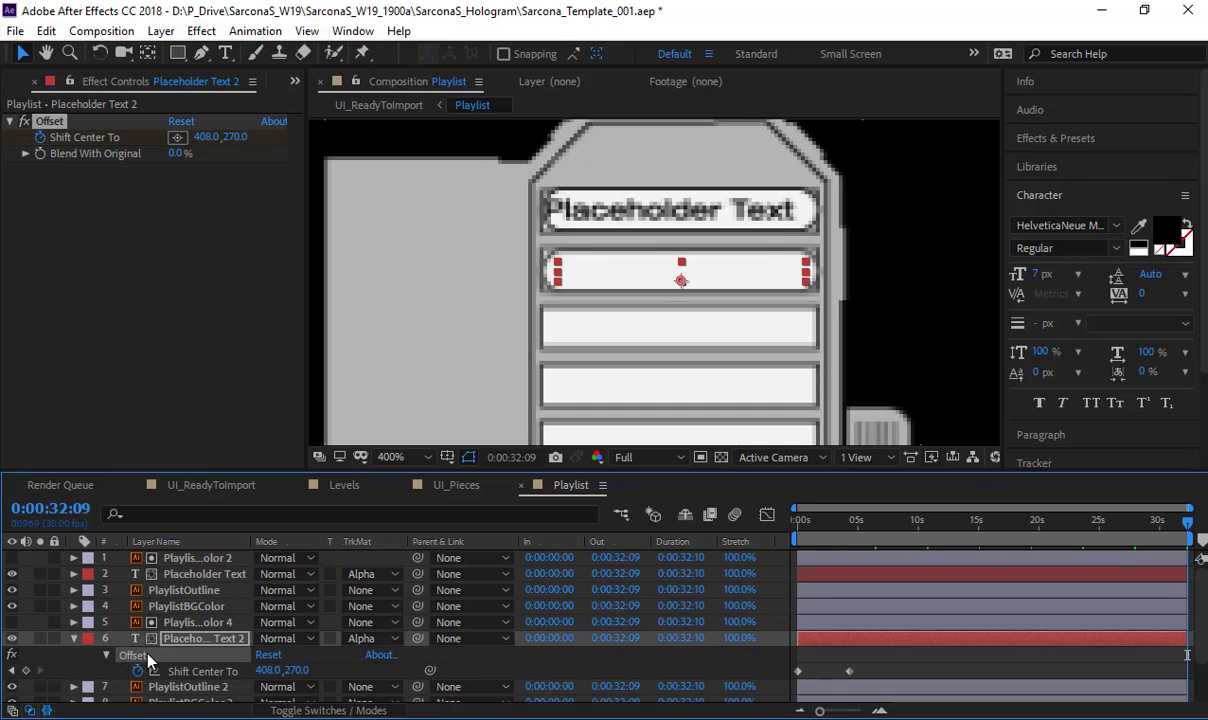
key(Delete)
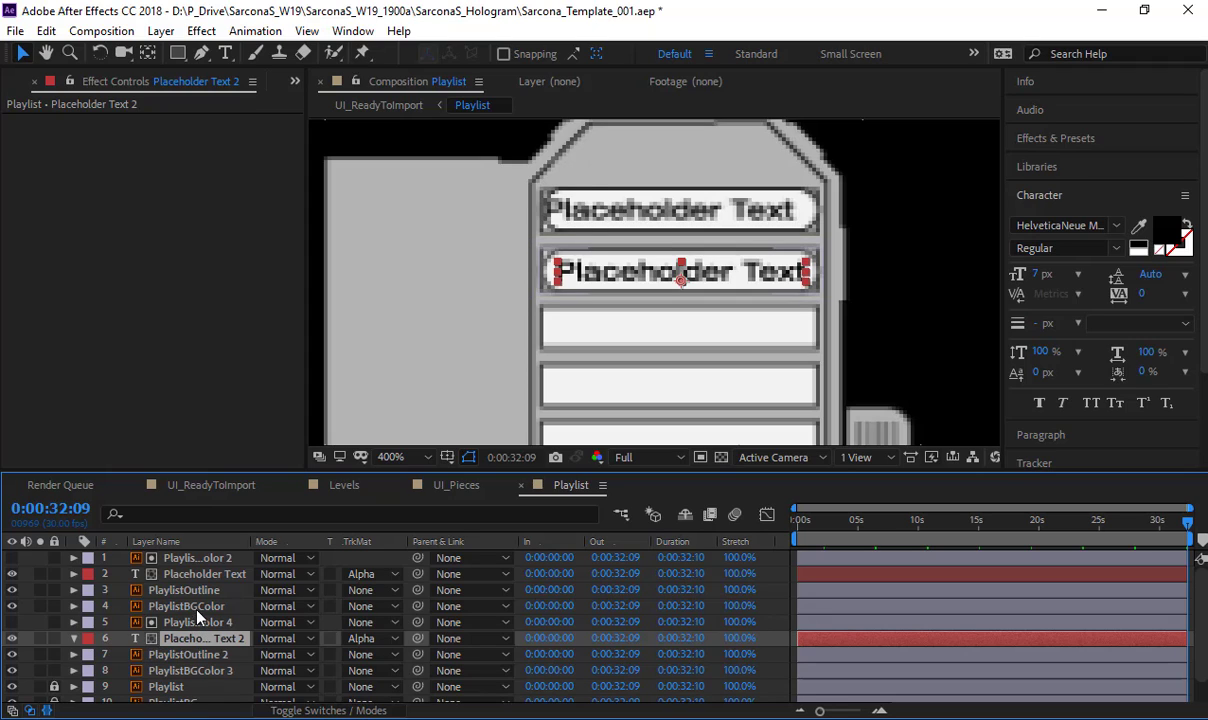
Step: Try replacing the second entry's text with a long random string, then undo it
double_click(627, 276)
text(alksjdfkljasd;lfjas;kldjfl;sajkdfasldkjf;lasdfjk;al)
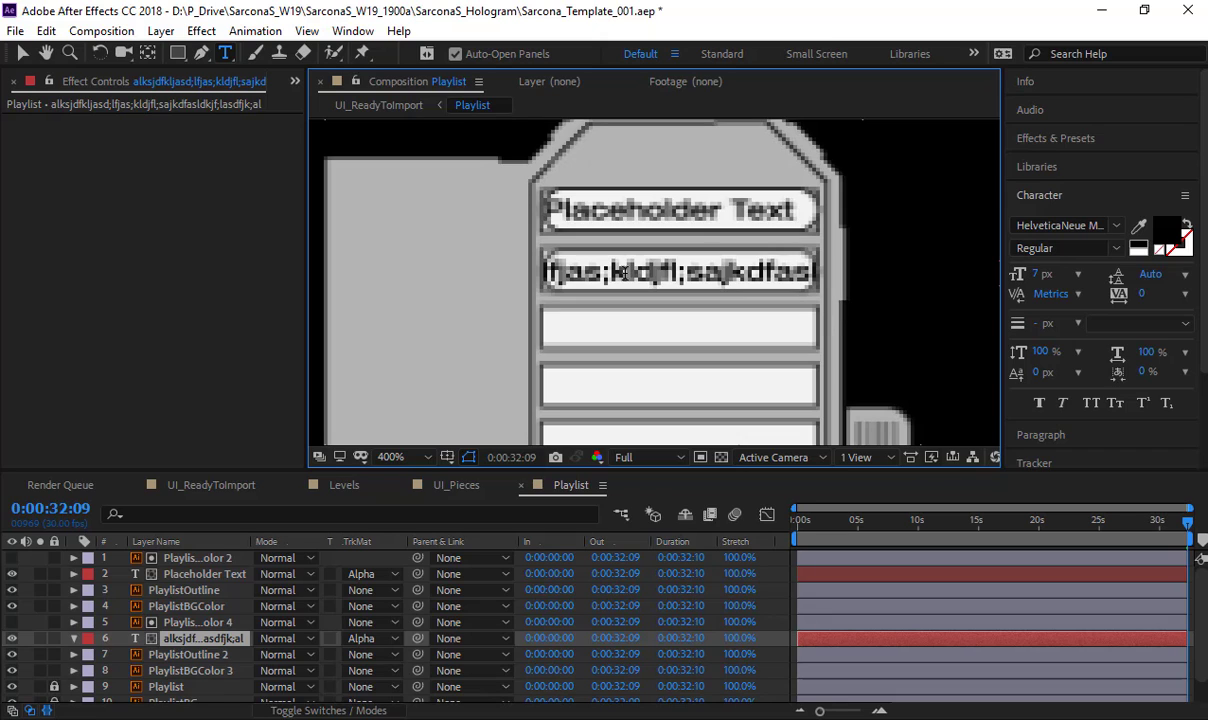
key(ctrl+z)
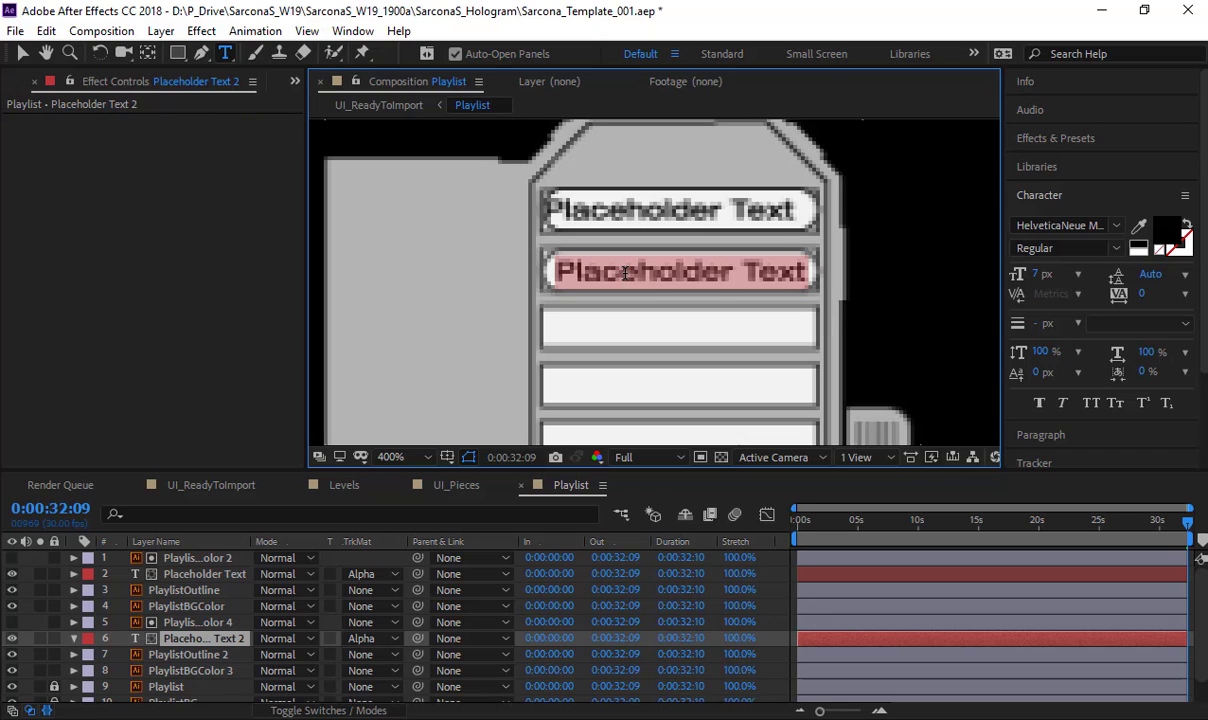
click(356, 566)
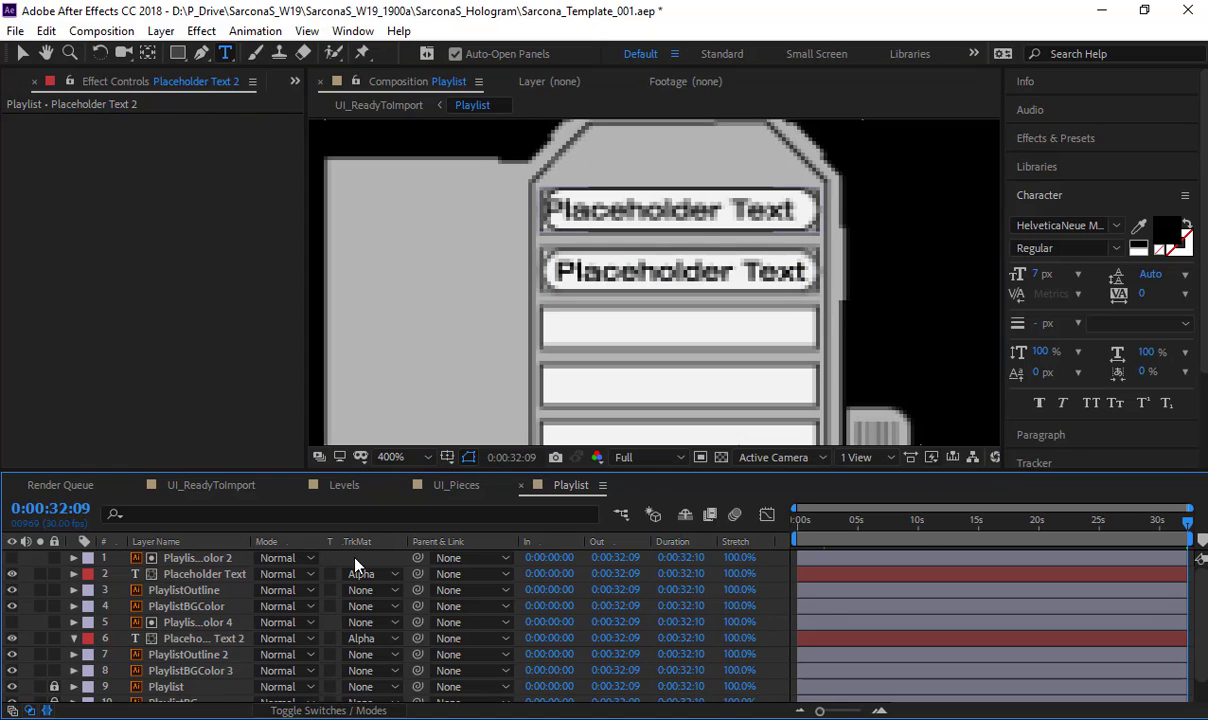
Step: Enlarge the timeline to show every Playlist layer and give the first entry's four layers a Yellow label
click(198, 558)
scroll(192, 626, down, 2)
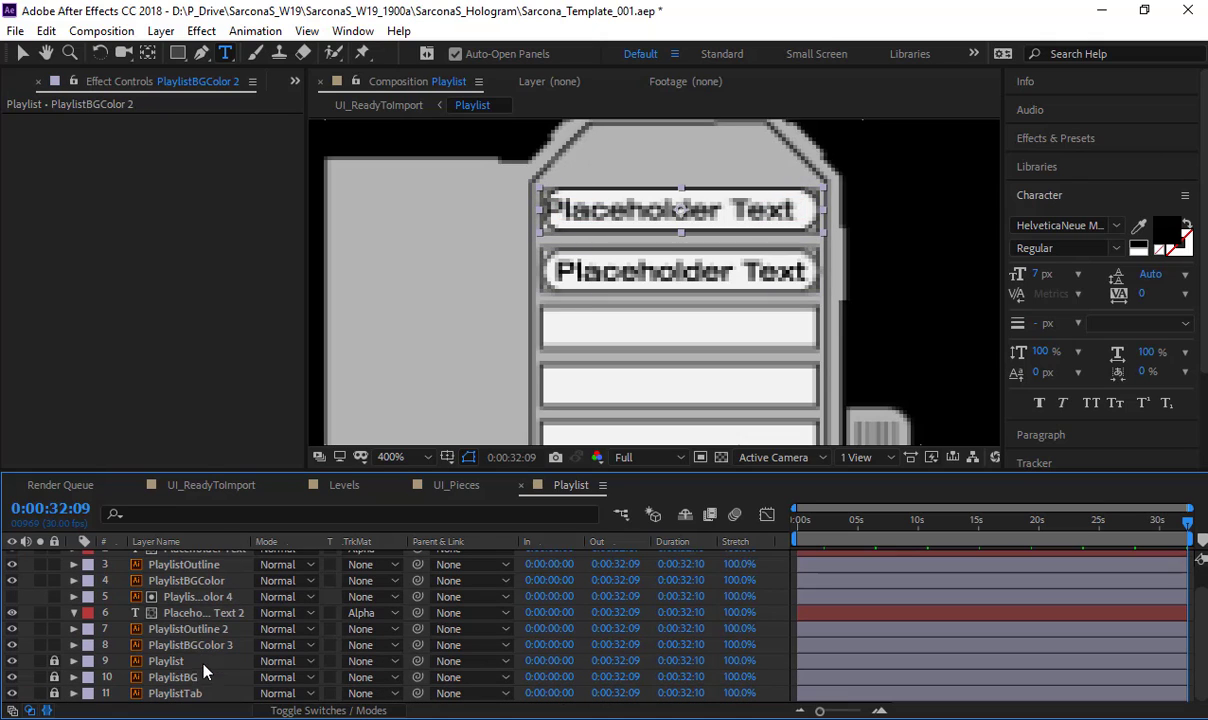
click(195, 649)
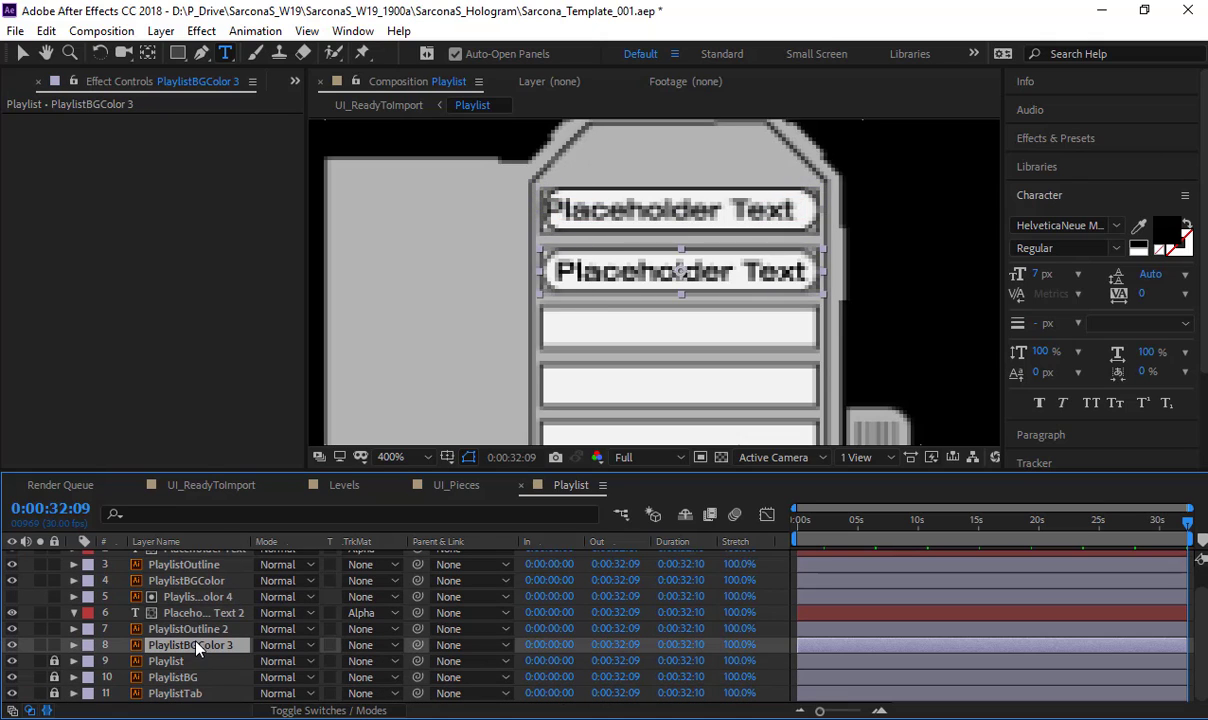
shift+click(180, 580)
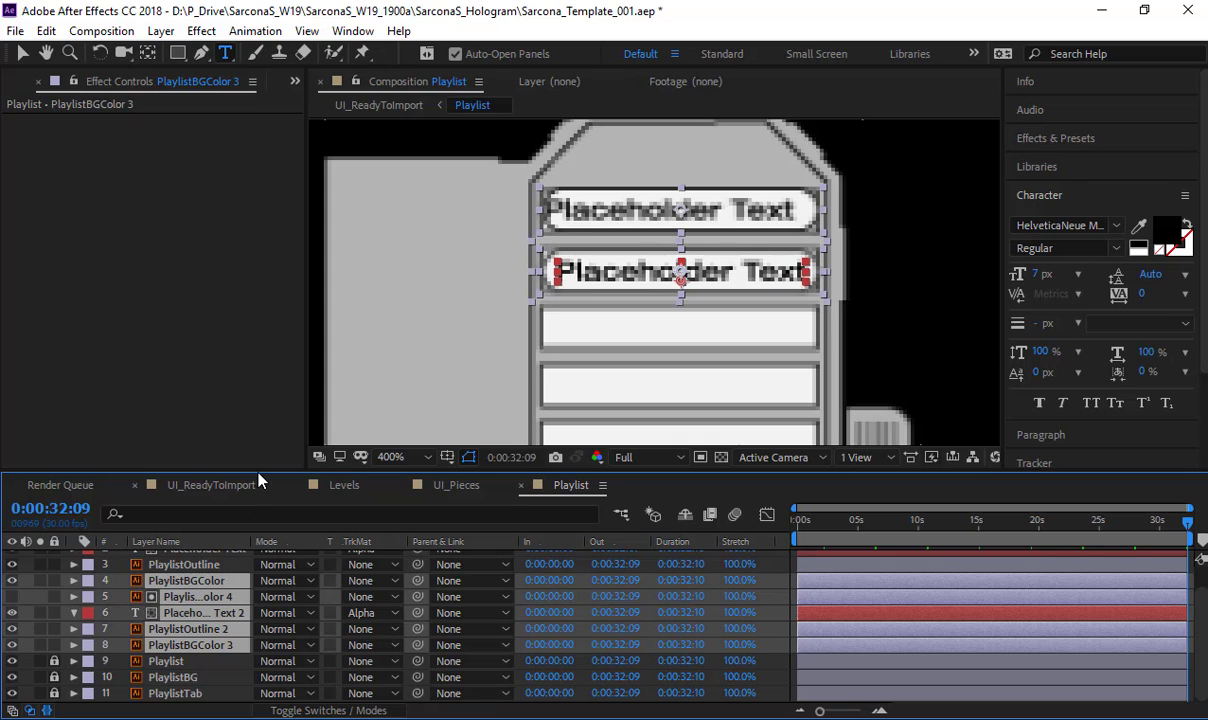
drag(255, 470, 251, 290)
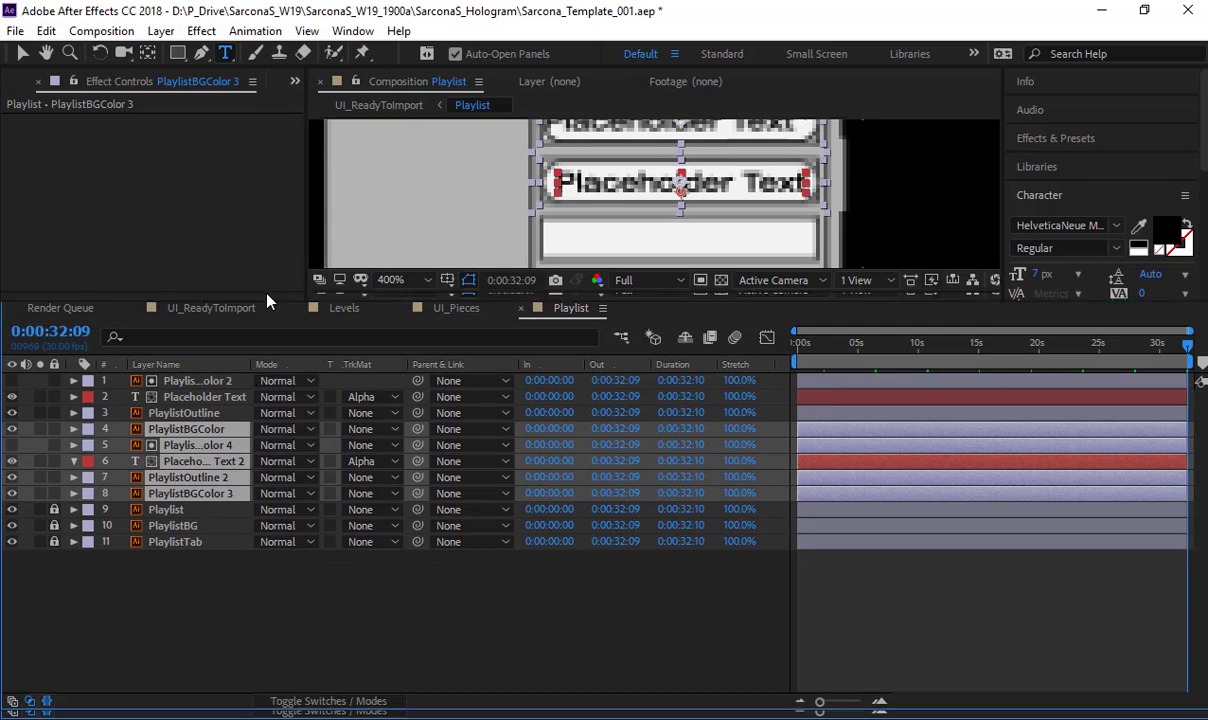
ctrl+click(190, 432)
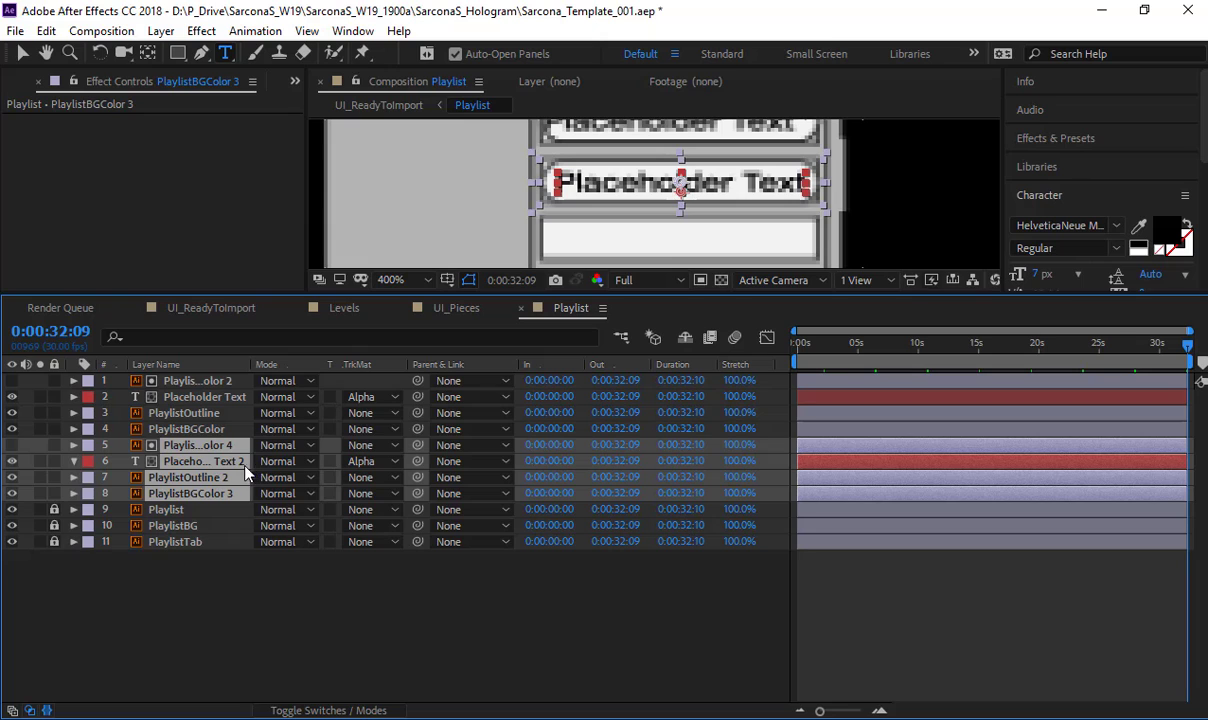
click(197, 381)
shift+click(190, 429)
click(88, 410)
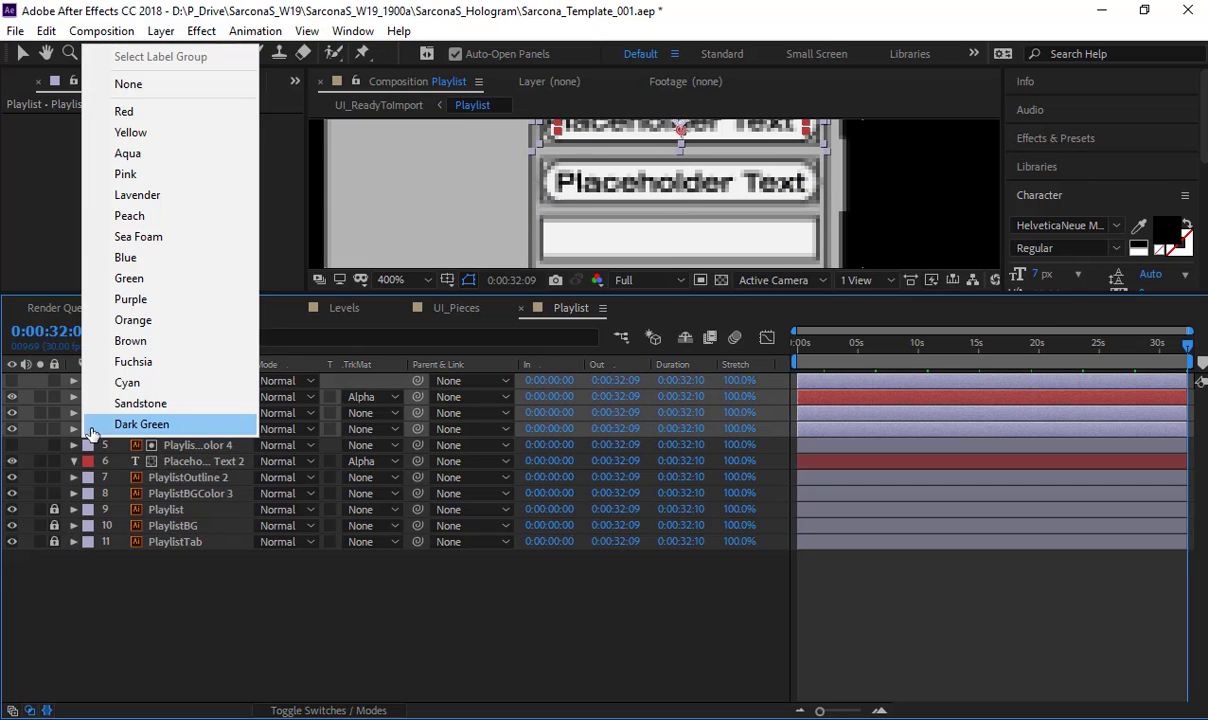
click(190, 131)
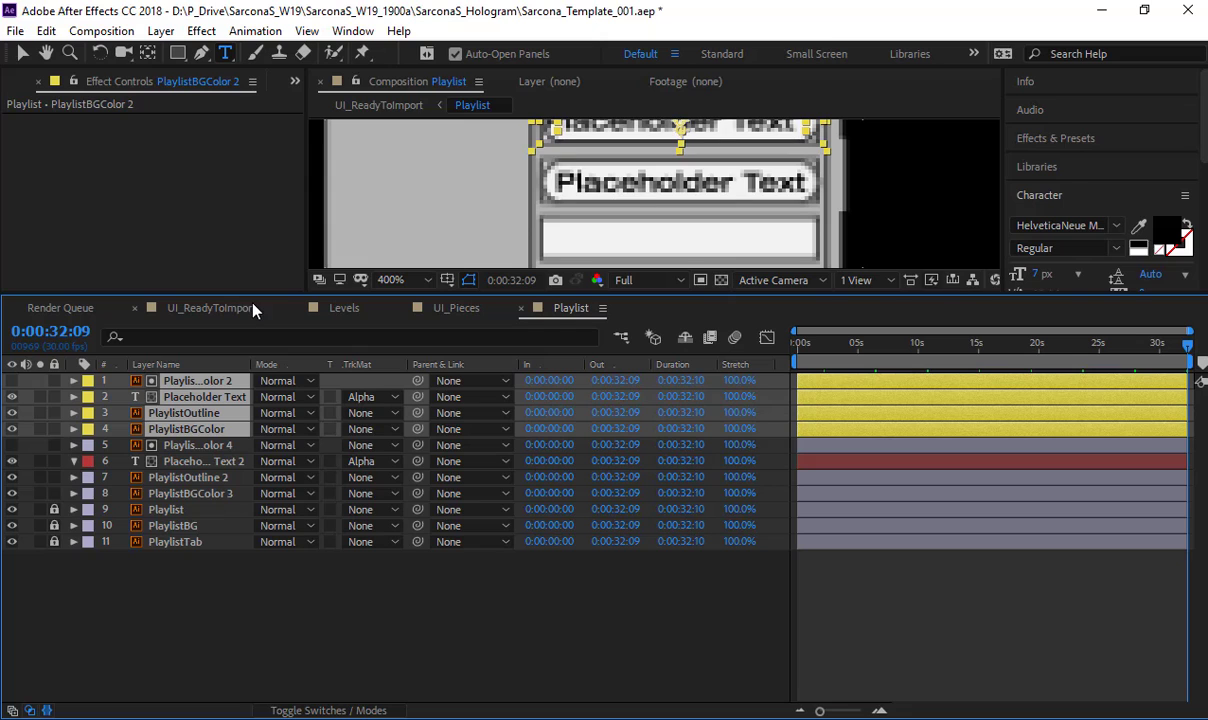
Step: Duplicate the four yellow layers, stack the copies below the second entry's layers, and position them over the third playlist slot
key(ctrl+d)
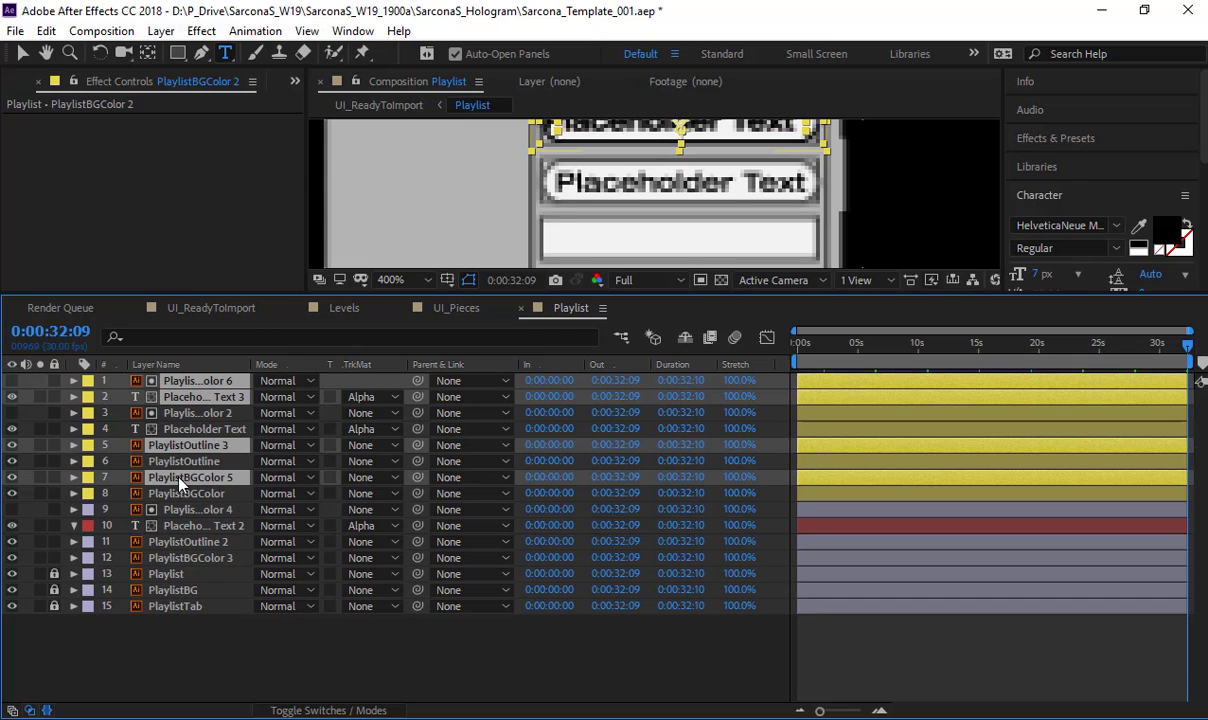
drag(180, 483, 200, 569)
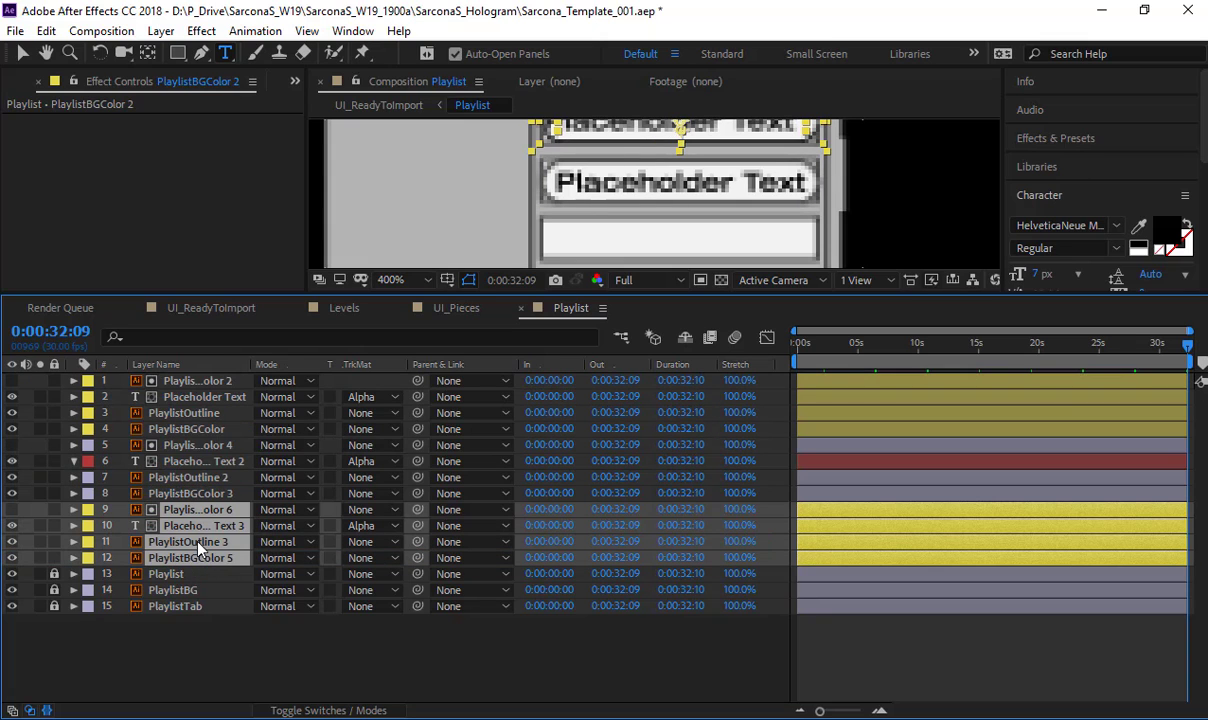
key(v)
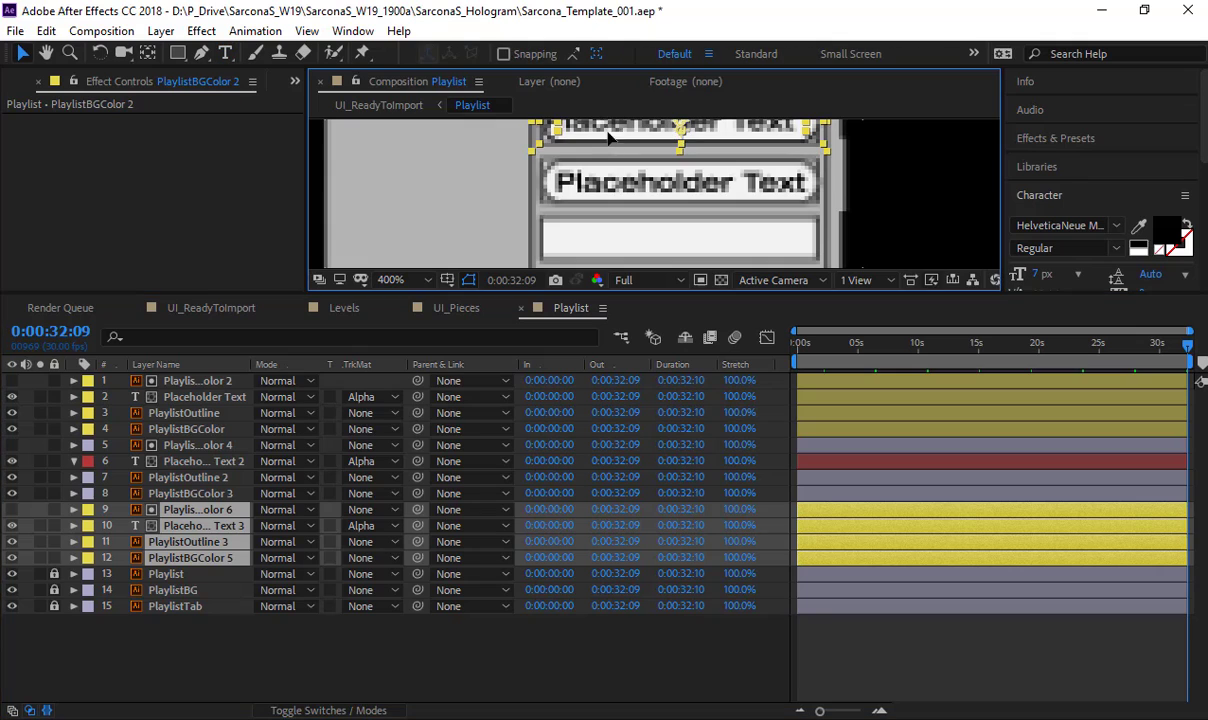
mouse_move(609, 194)
mouse_down()
mouse_move(609, 258)
mouse_move(609, 213)
mouse_up()
Step: Duplicate the third entry's four layers, stack the copies directly below them, and position them over the fourth playlist slot
key(h)
key(ctrl+d)
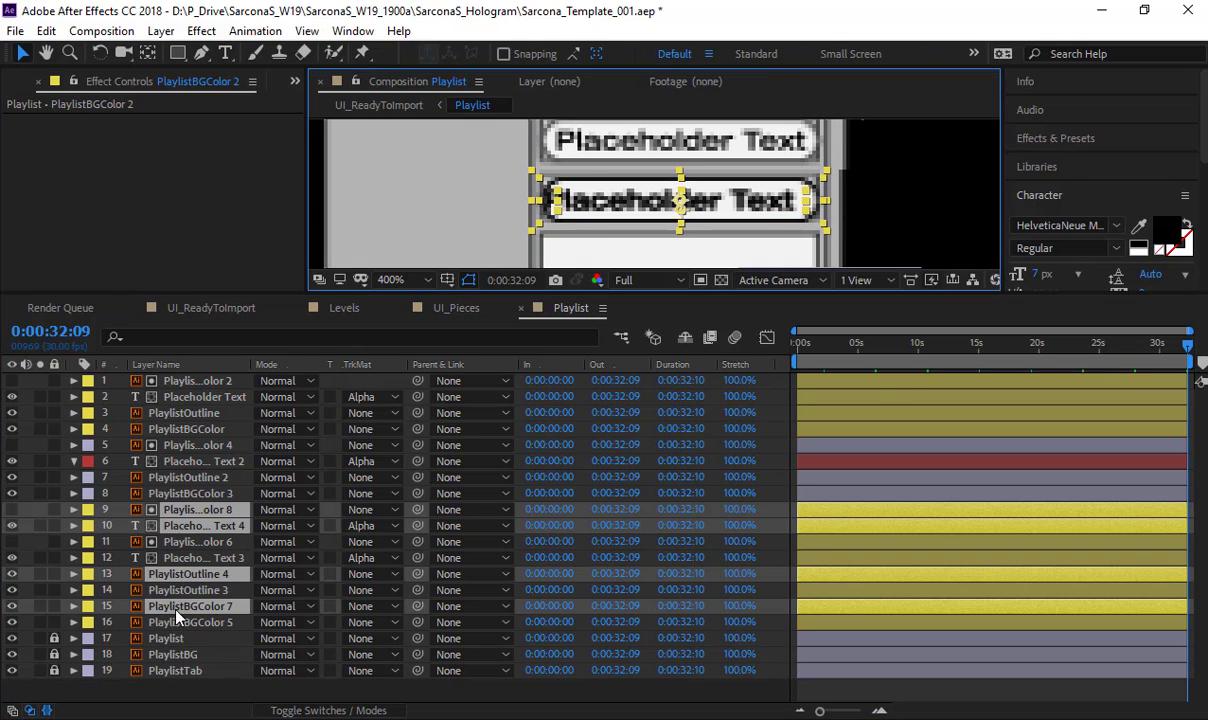
drag(165, 575, 177, 638)
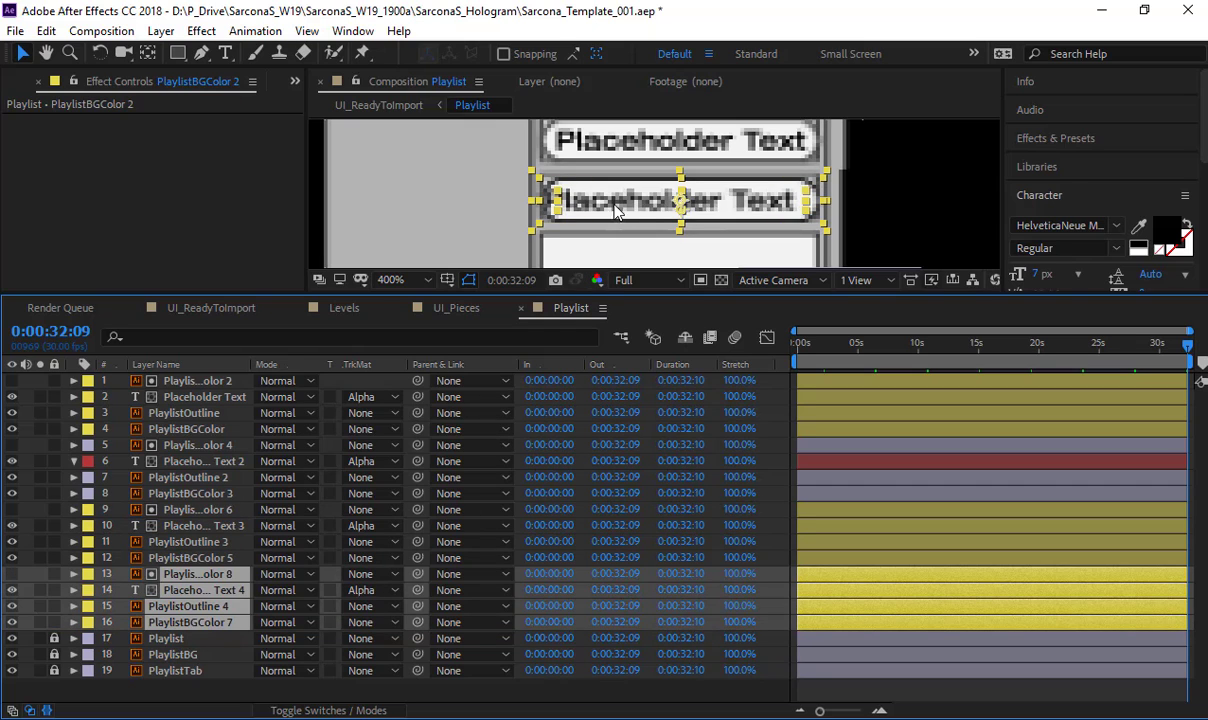
drag(586, 219, 620, 244)
key(comma)
key(comma)
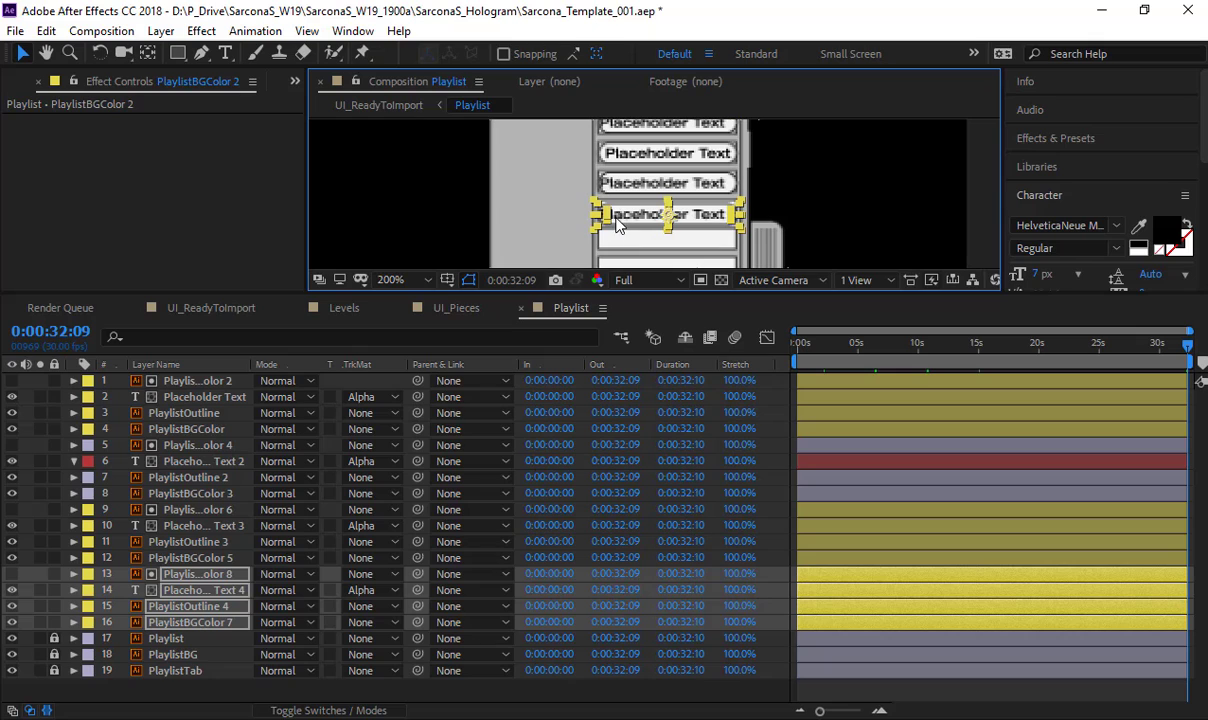
click(773, 179)
key(h)
drag(745, 151, 745, 176)
key(v)
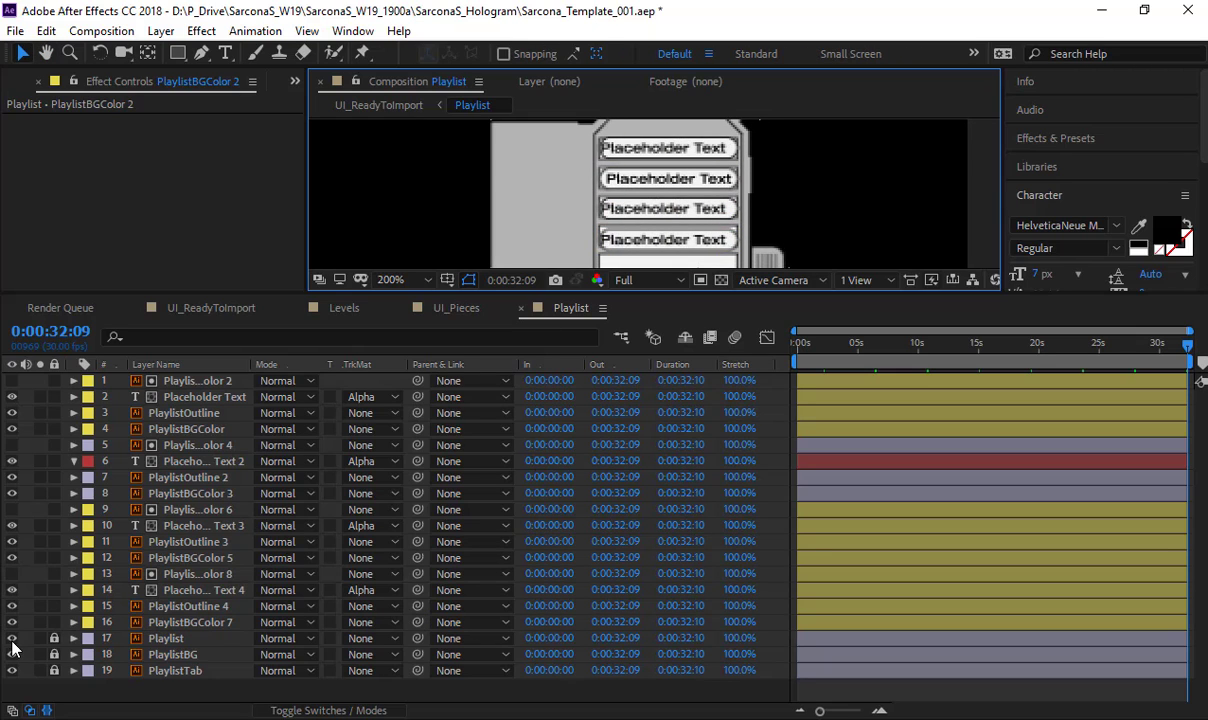
Step: Preview the playlist entries in the UI_ReadyToImport composition with an enlarged viewer, and examine the overall interface
click(190, 305)
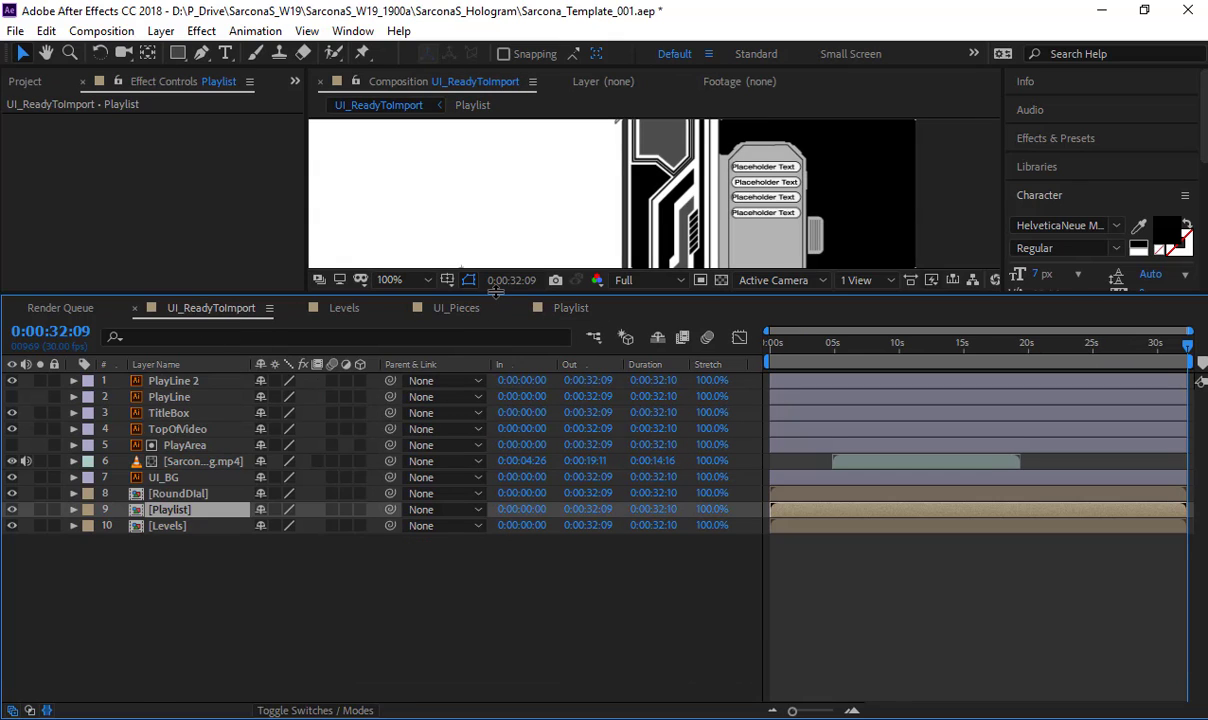
drag(505, 294, 505, 523)
key(h)
scroll(743, 320, up, 2)
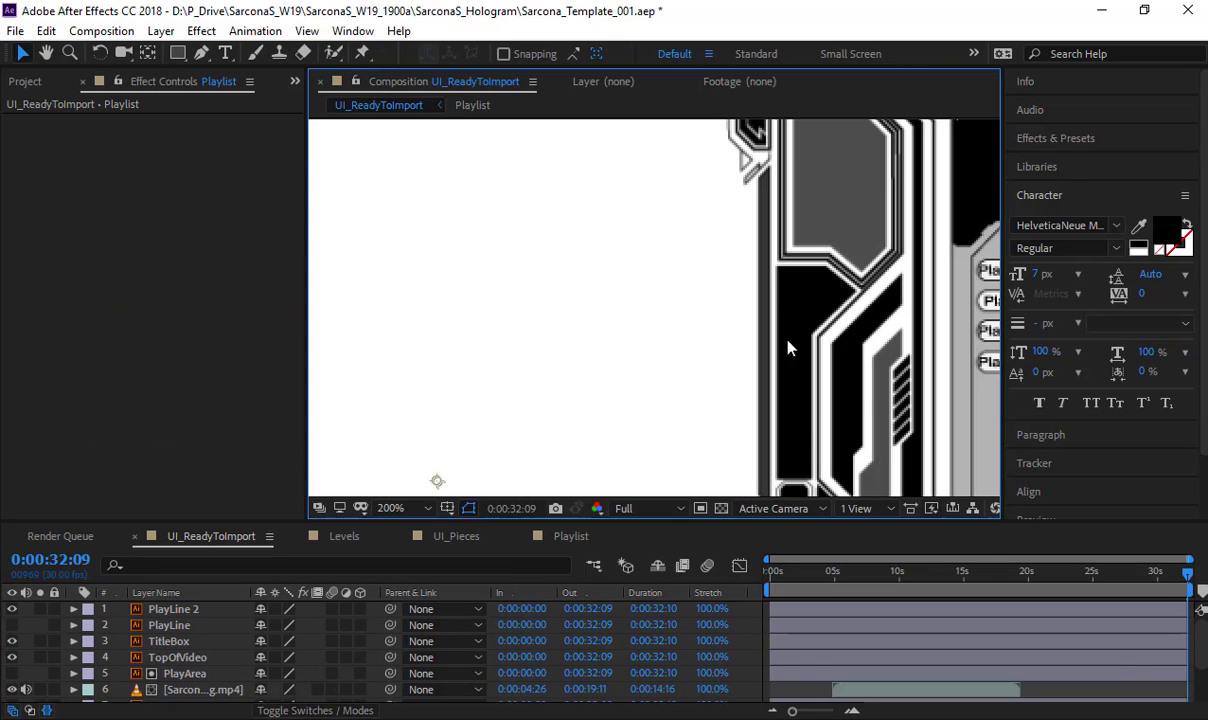
drag(743, 320, 584, 326)
scroll(955, 290, up, 2)
drag(790, 290, 737, 287)
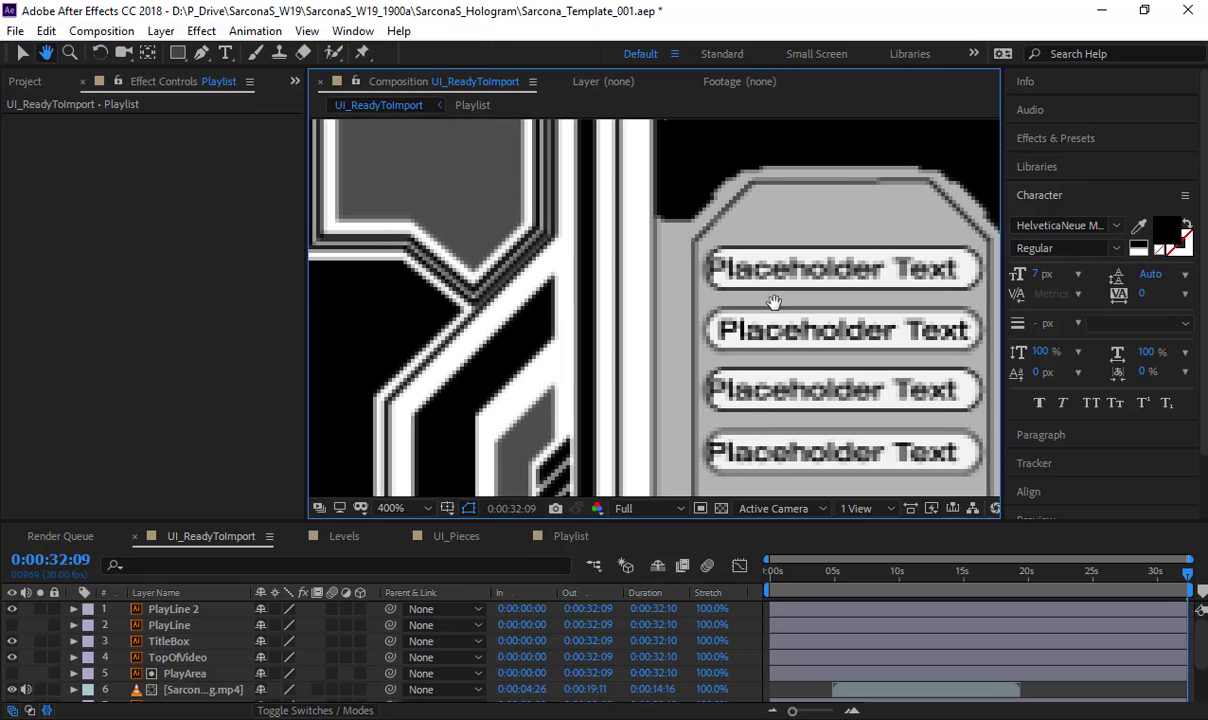
key(v)
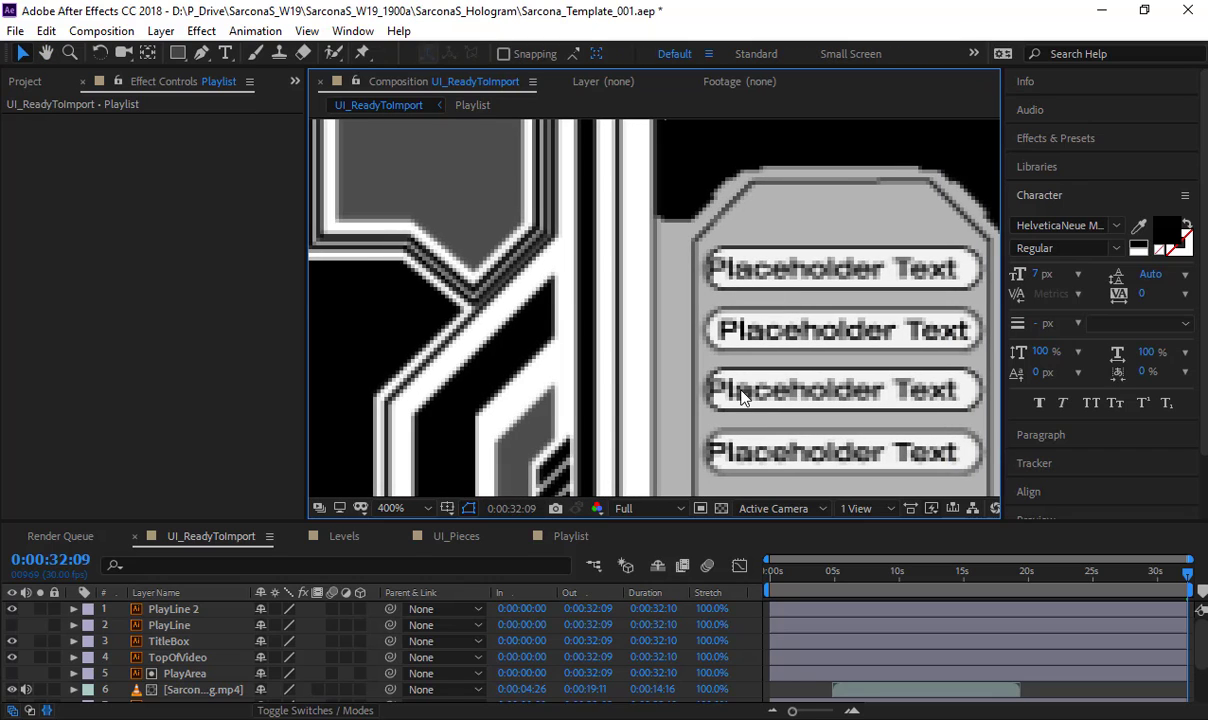
key(space)
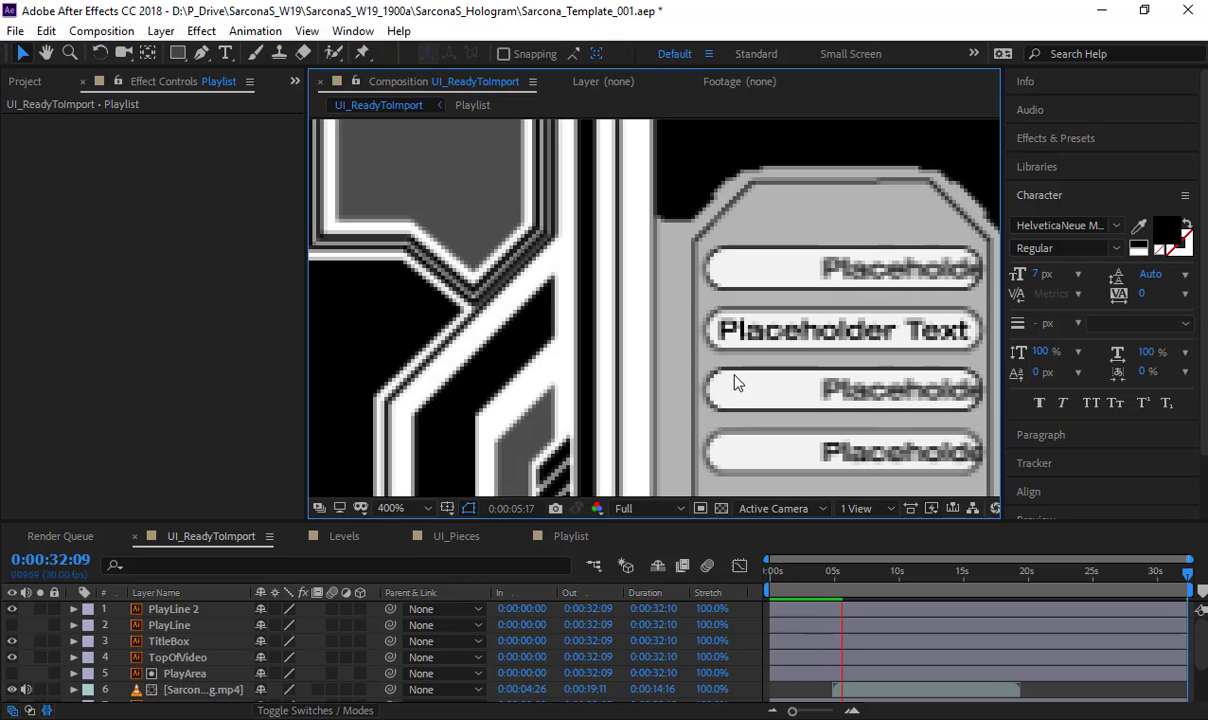
key(space)
scroll(611, 341, down, 3)
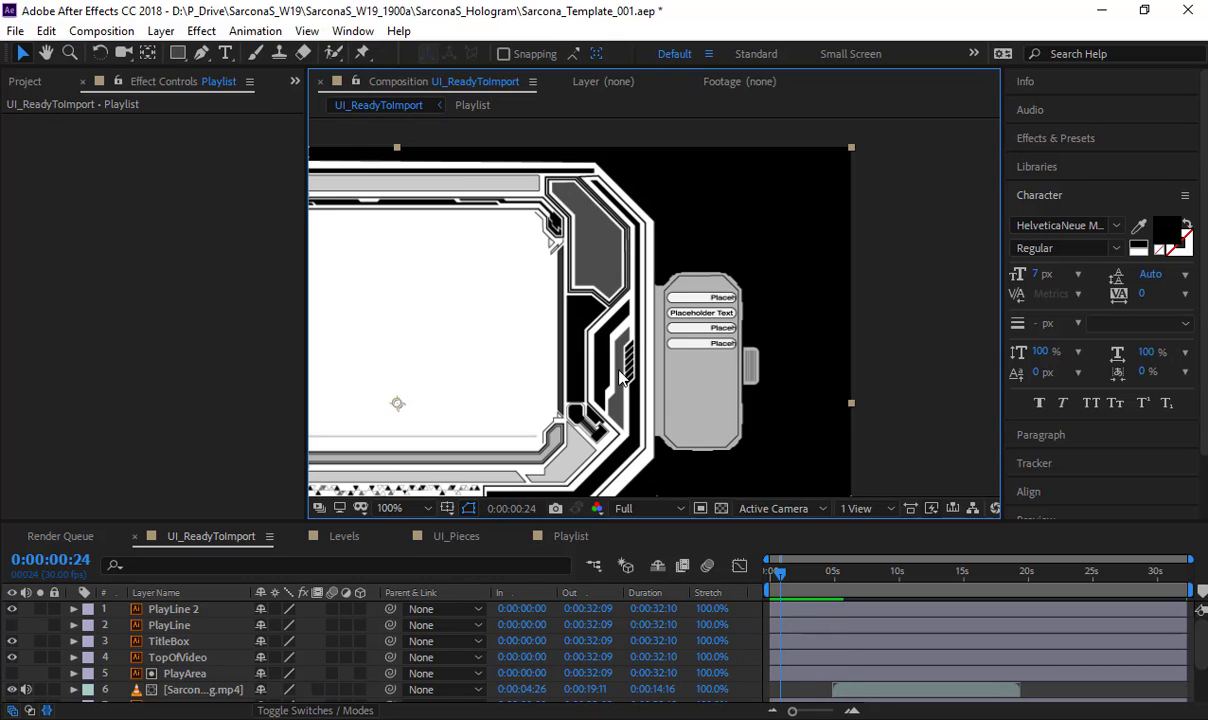
scroll(723, 342, up, 1)
drag(723, 342, 760, 348)
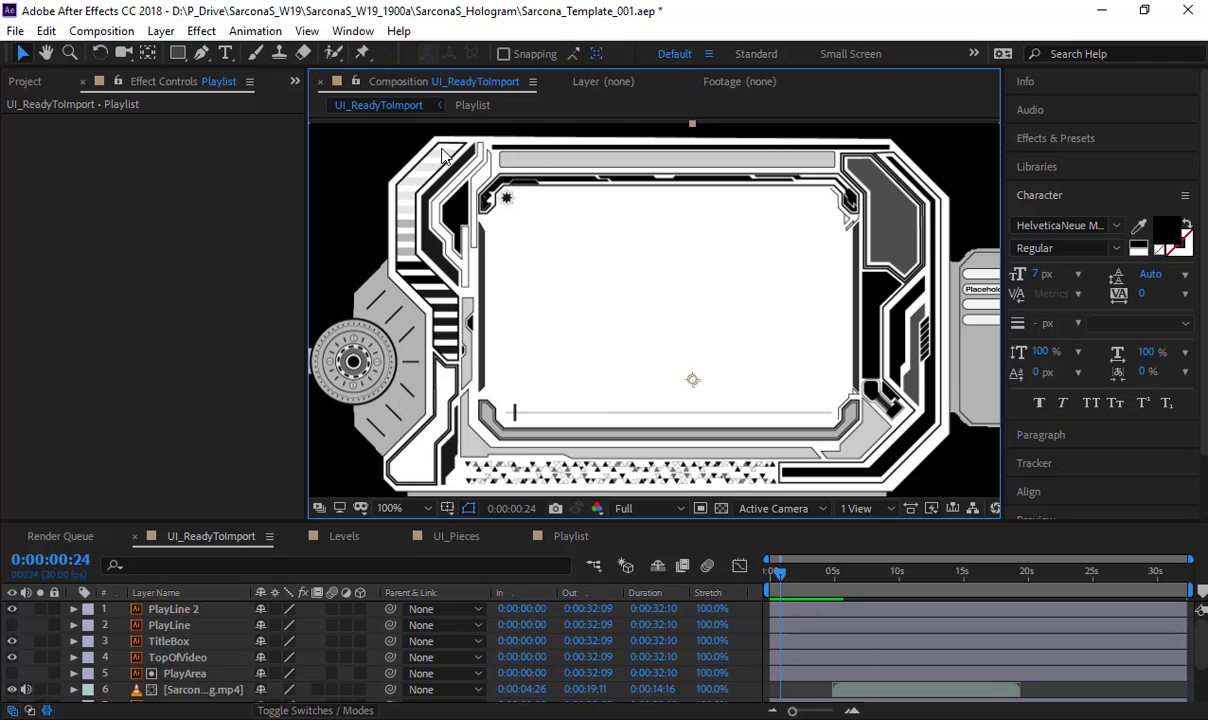
Step: Examine the playlist panel, level bars and round dial of the interface up close in the UI_ReadyToImport composition
drag(898, 223, 758, 197)
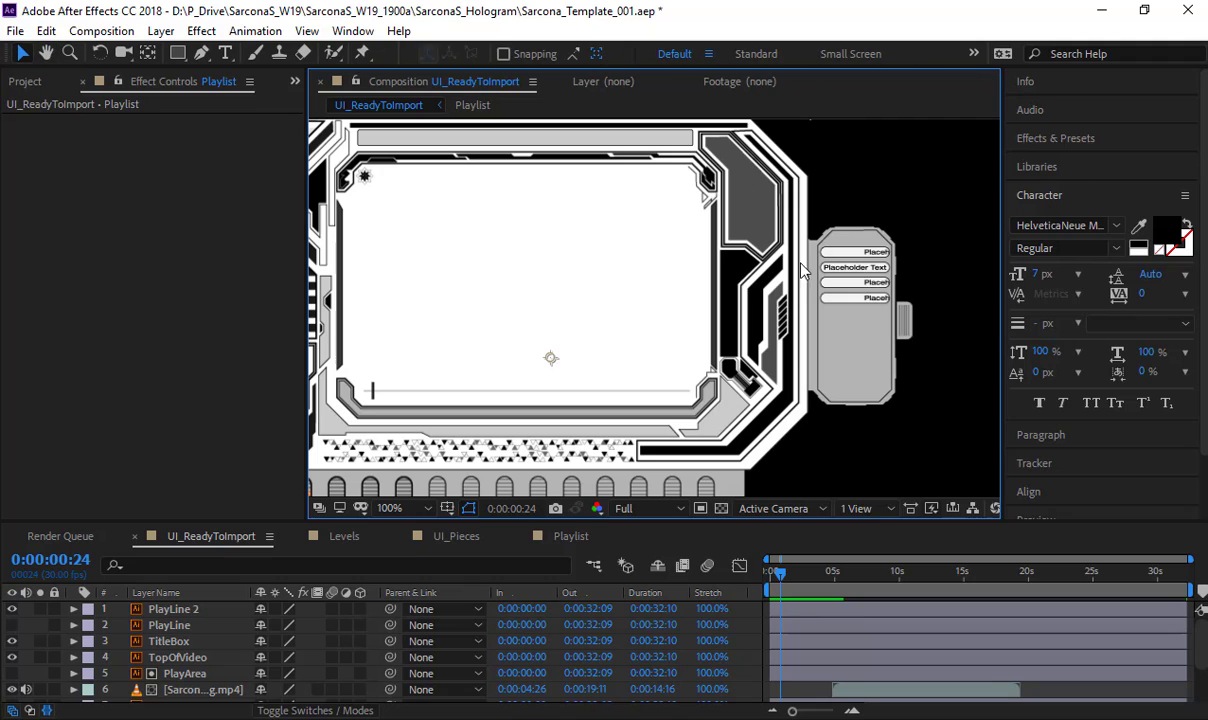
drag(386, 451, 550, 305)
scroll(507, 383, up, 1)
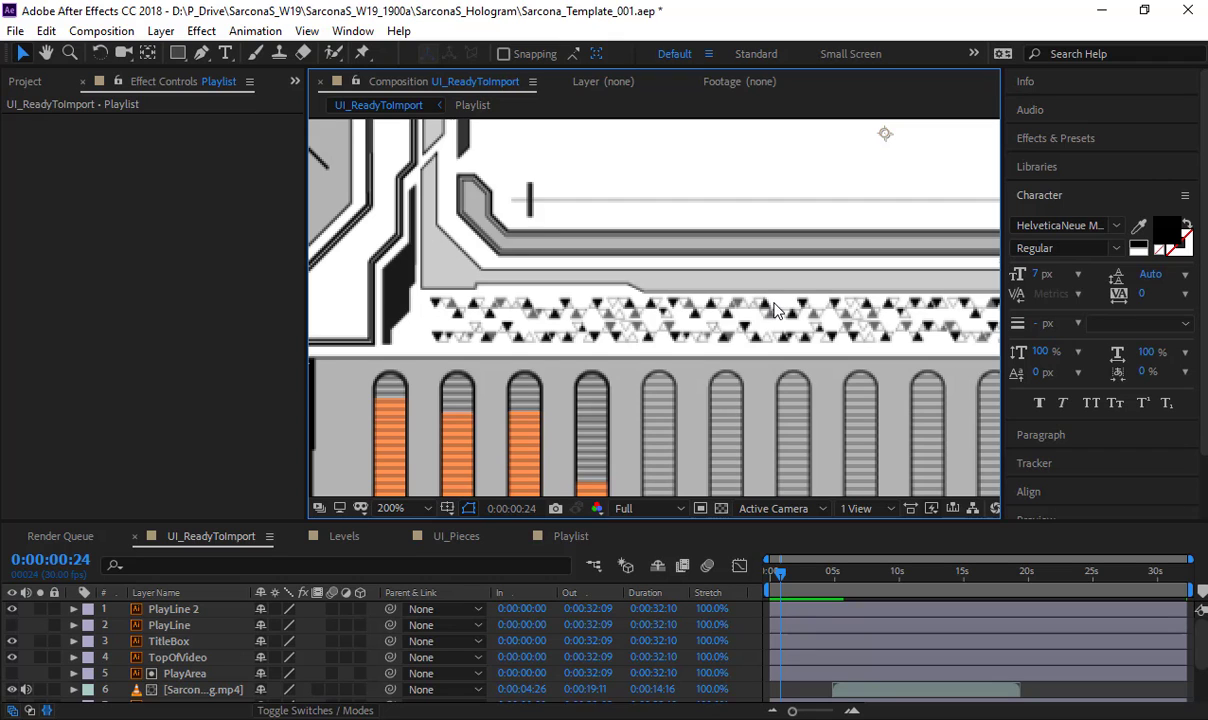
drag(462, 188, 601, 279)
drag(590, 196, 700, 497)
drag(640, 330, 753, 236)
scroll(584, 380, up, 1)
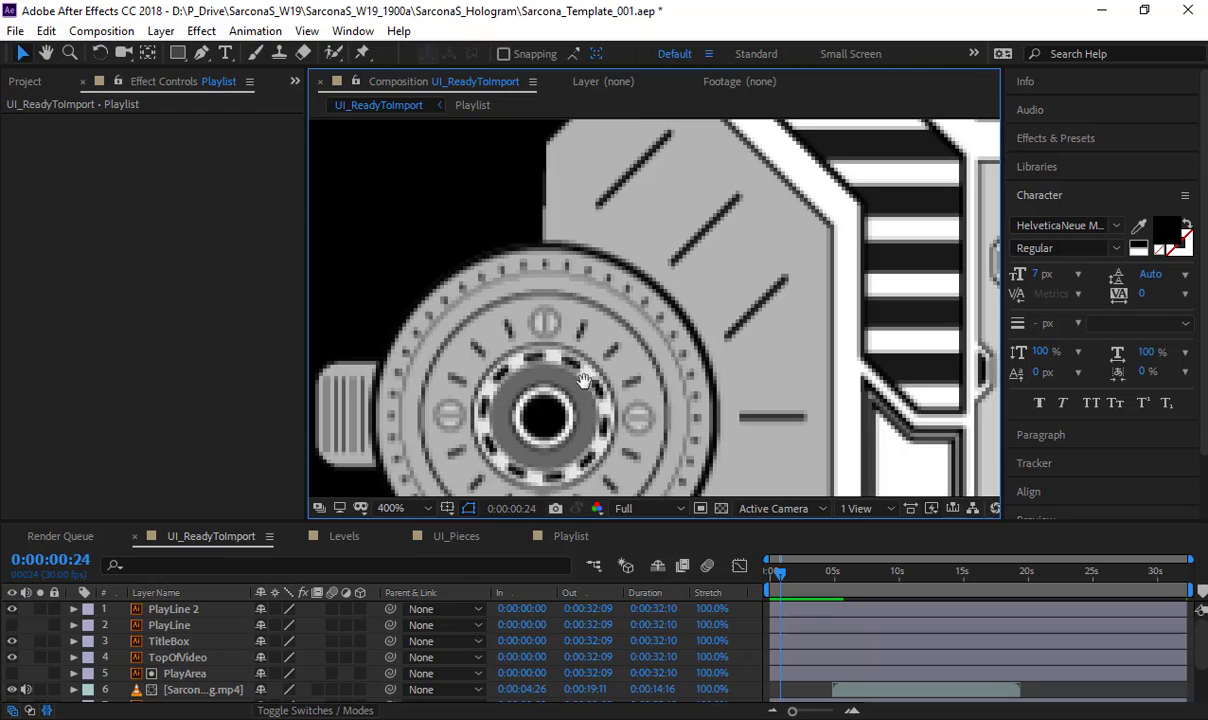
drag(584, 380, 680, 313)
drag(659, 374, 612, 345)
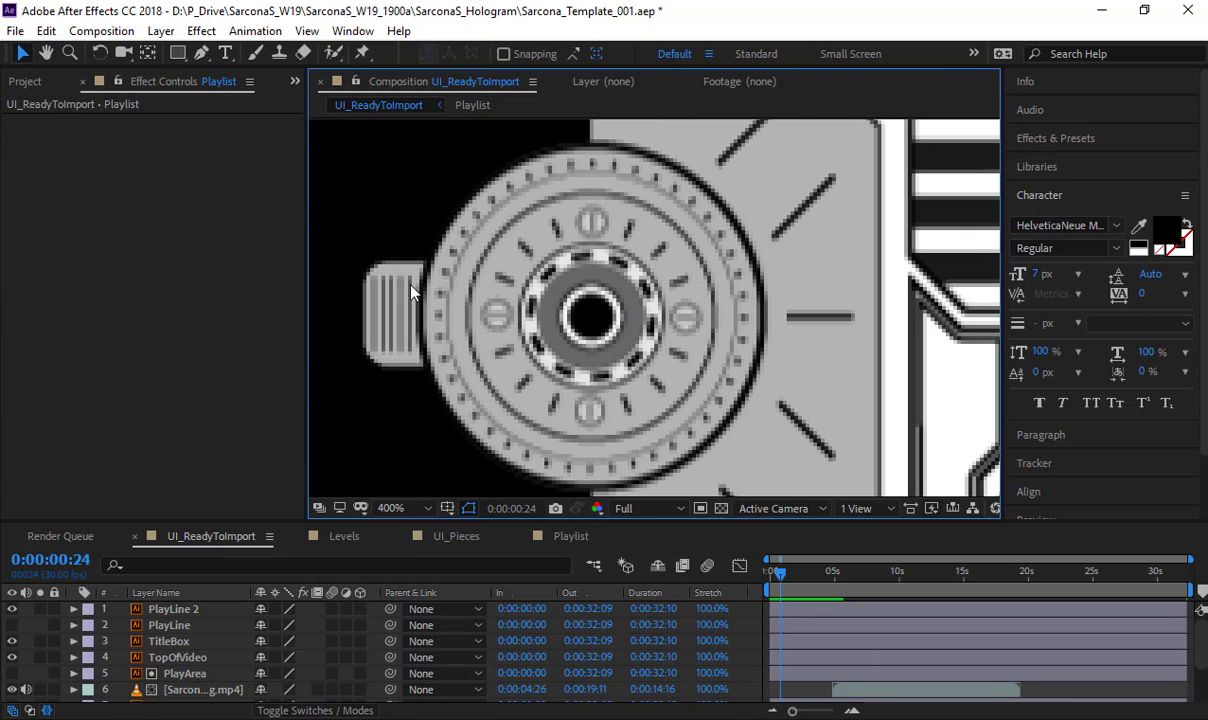
drag(410, 290, 360, 378)
drag(700, 240, 570, 455)
scroll(580, 300, down, 1)
drag(640, 250, 360, 300)
scroll(360, 300, down, 1)
drag(844, 302, 822, 250)
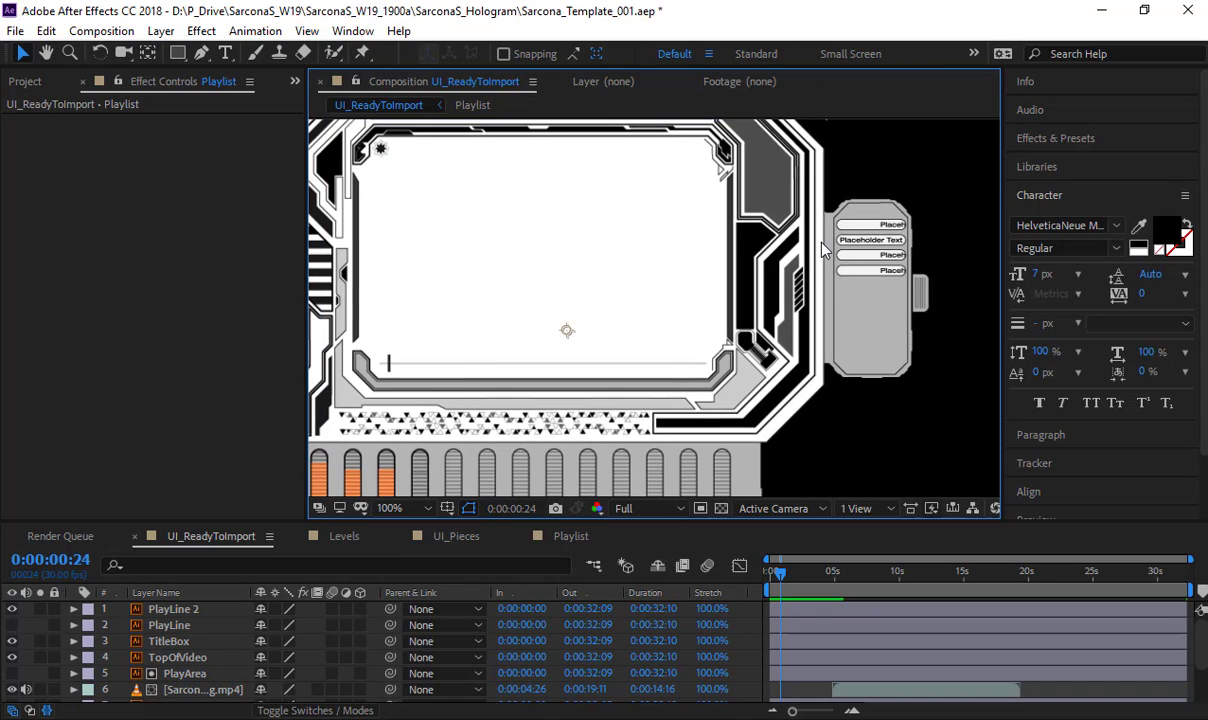
Step: Save the hologram template project with the full composition in view, and activate the Ellipse tool
key(comma)
key(ctrl+s)
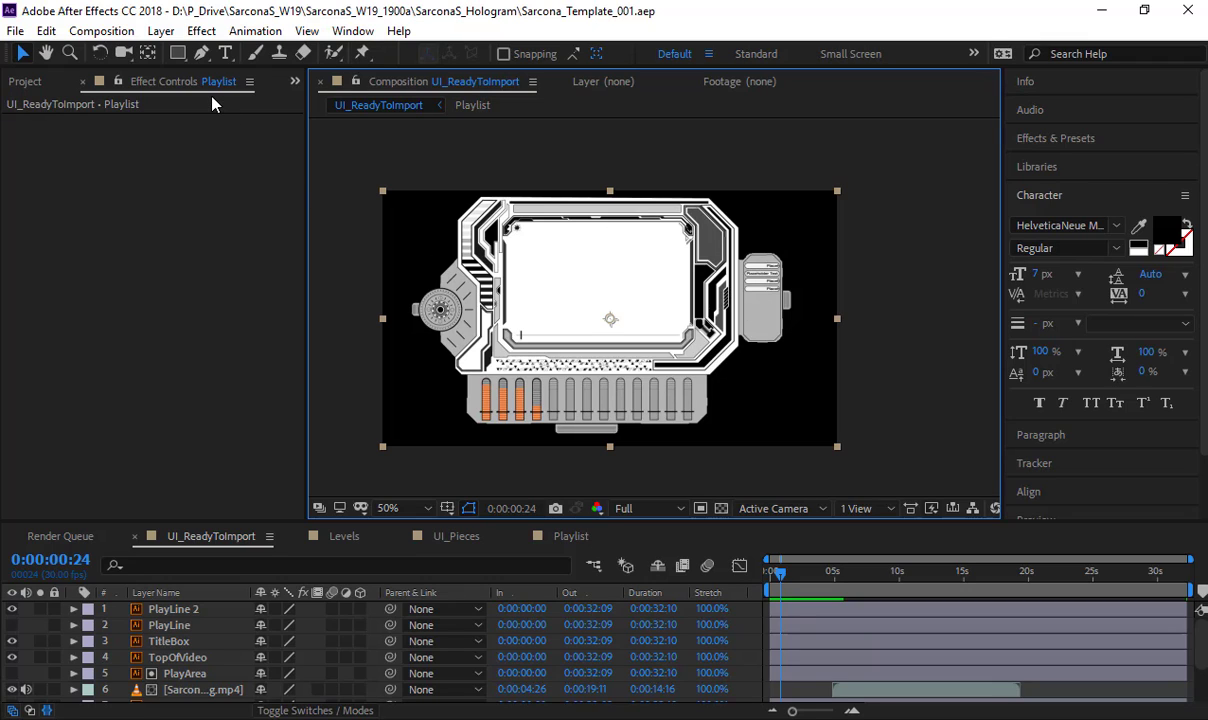
drag(178, 52, 232, 96)
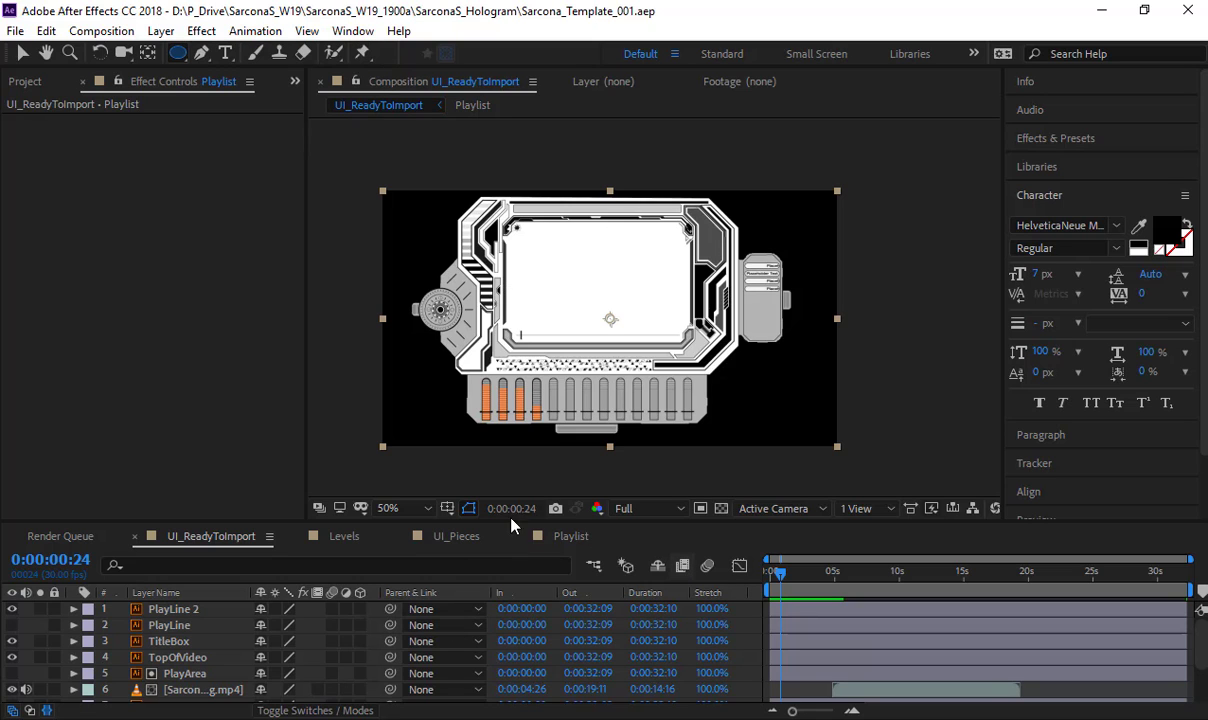
Step: Switch to Illustrator, compare the artwork file previews in the Artwork folder, and open UI (2).ai
key(alt+Tab)
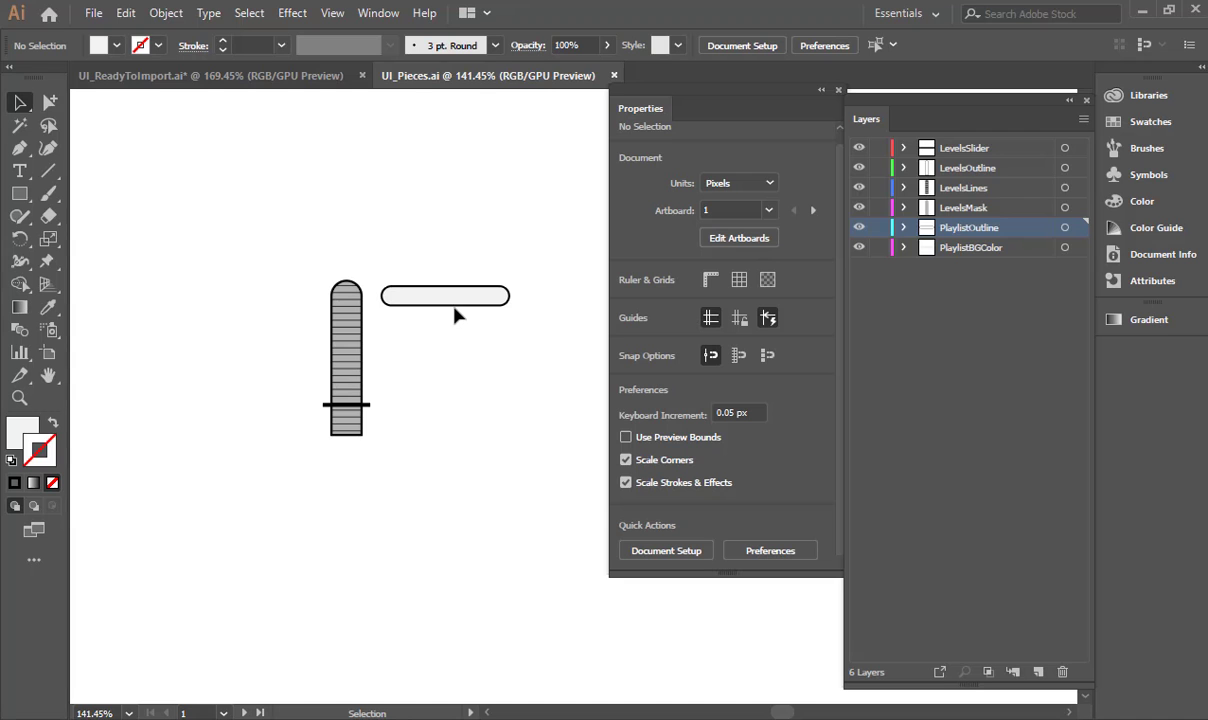
click(93, 13)
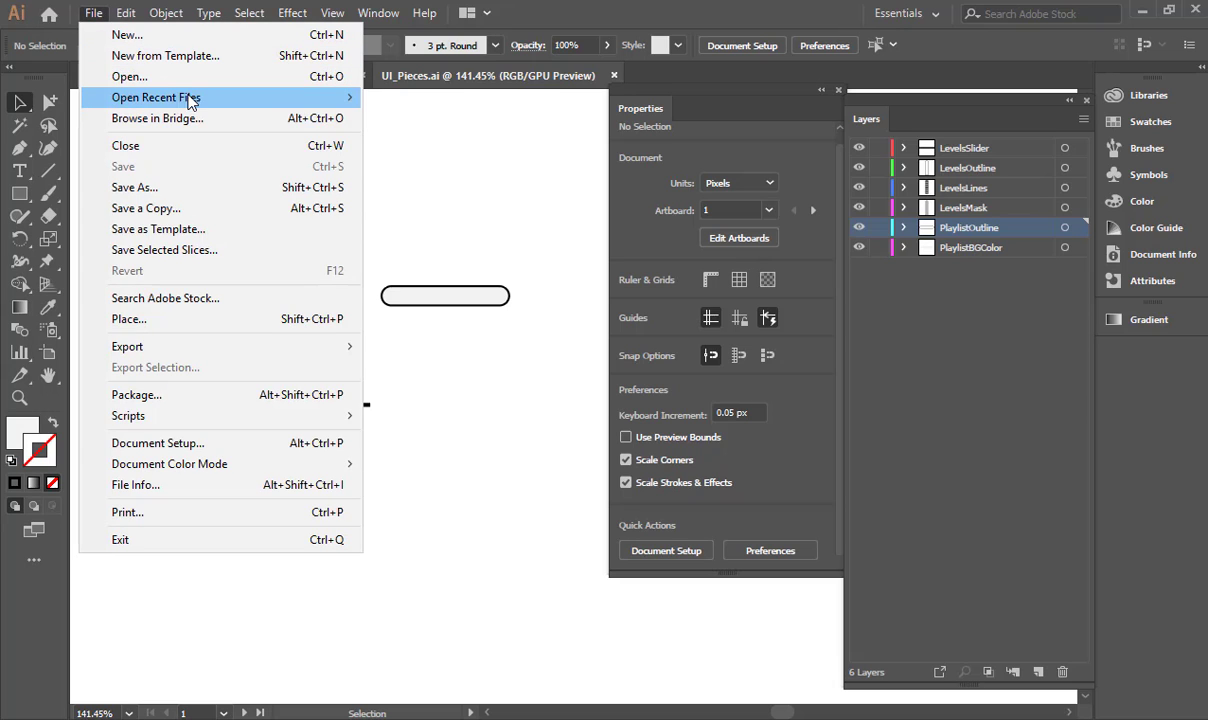
click(290, 77)
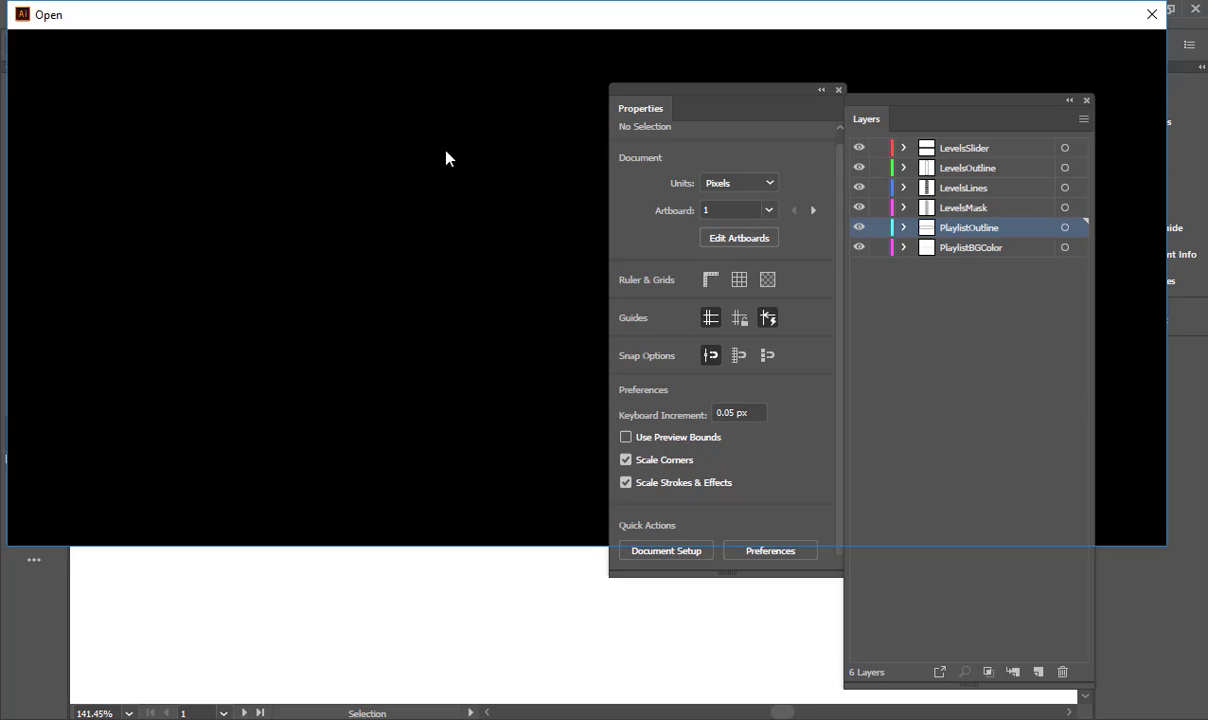
click(322, 212)
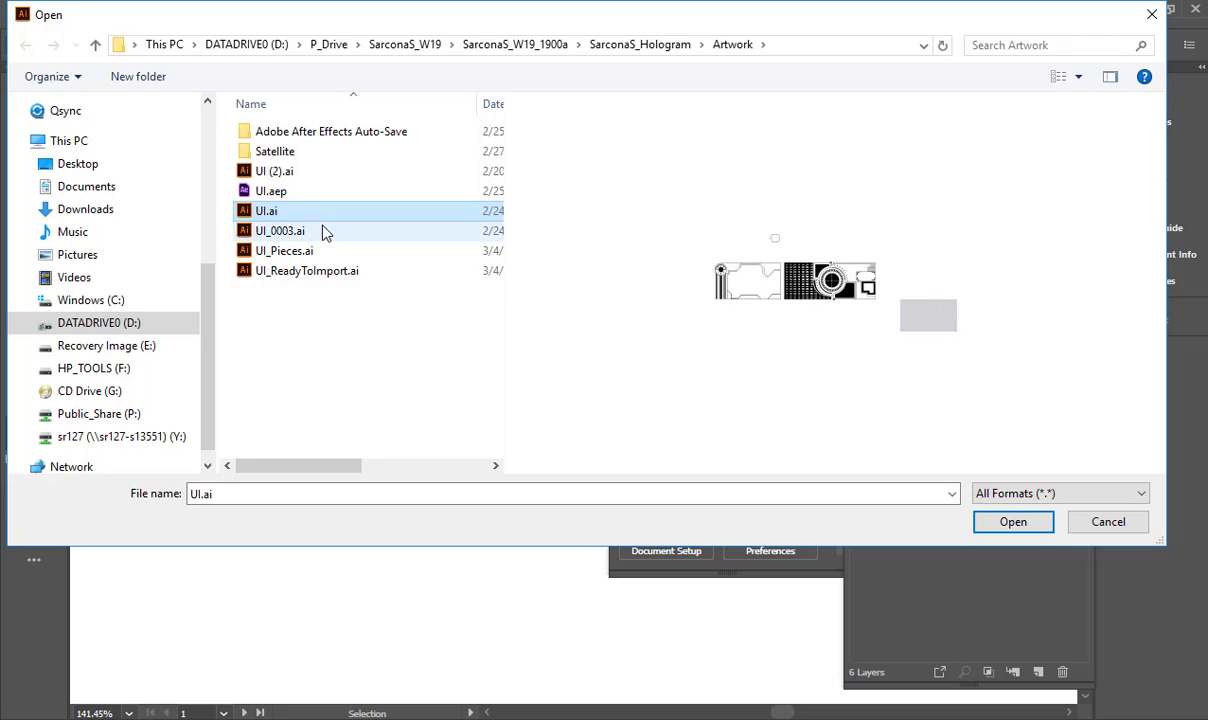
click(322, 231)
click(317, 252)
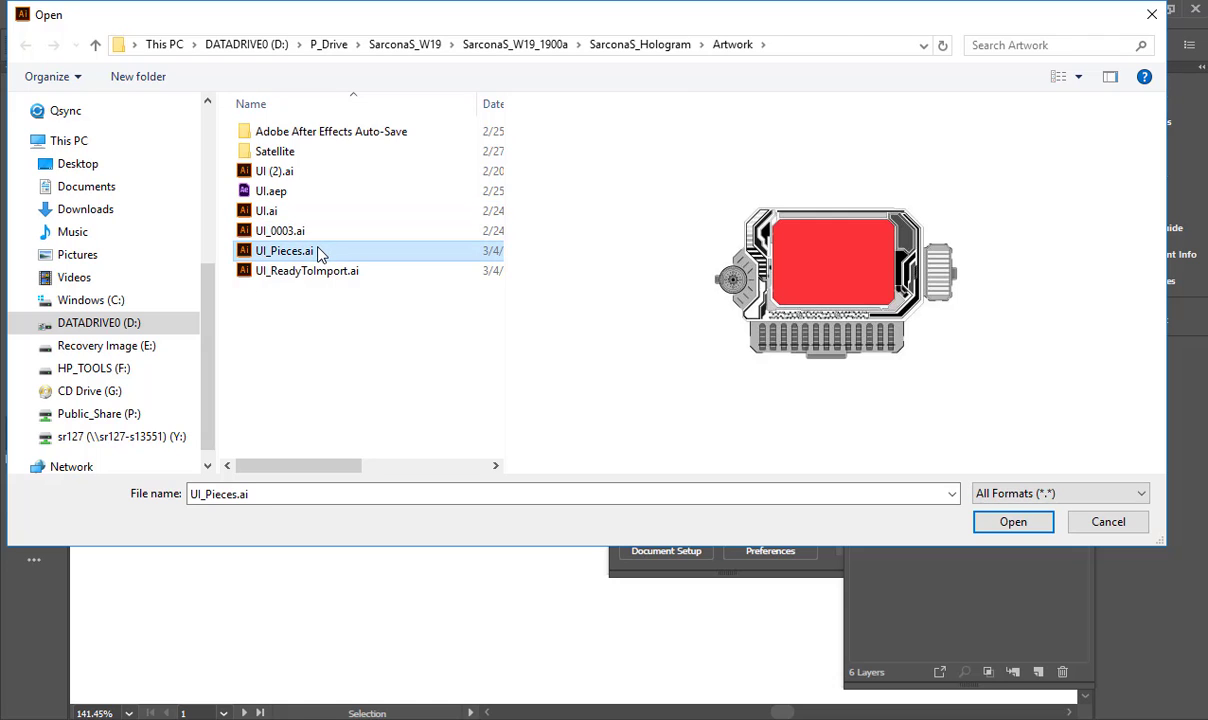
click(312, 271)
click(299, 211)
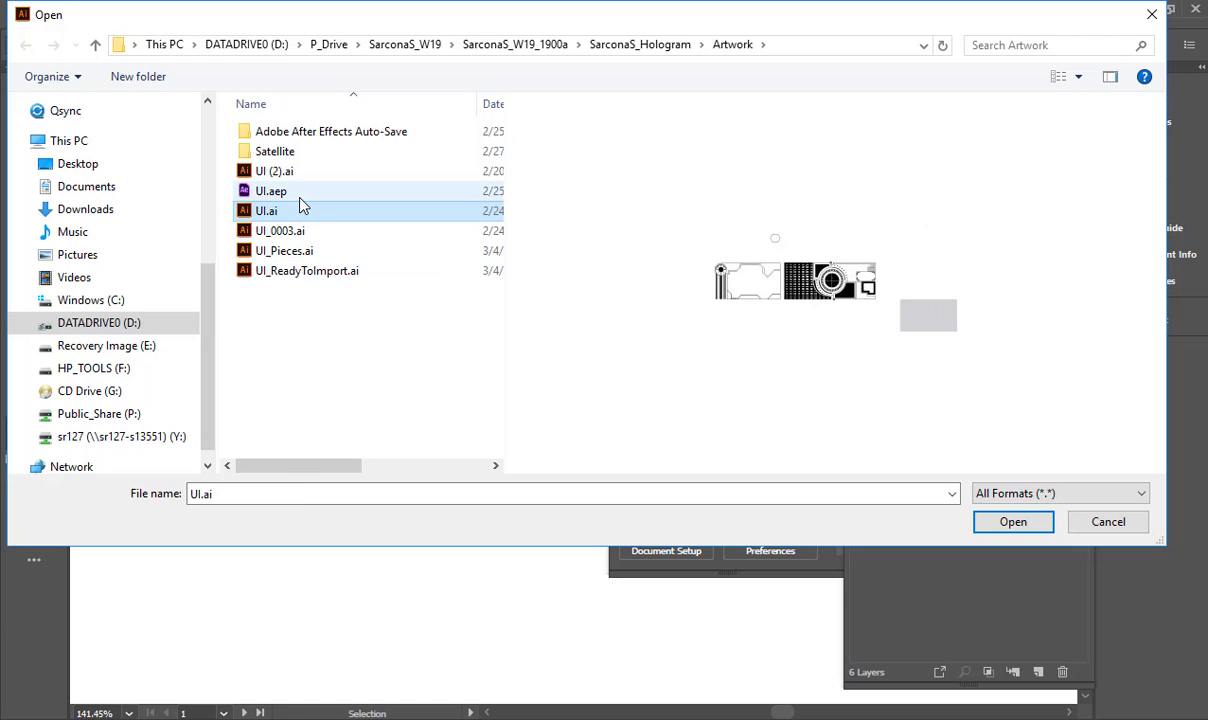
click(300, 174)
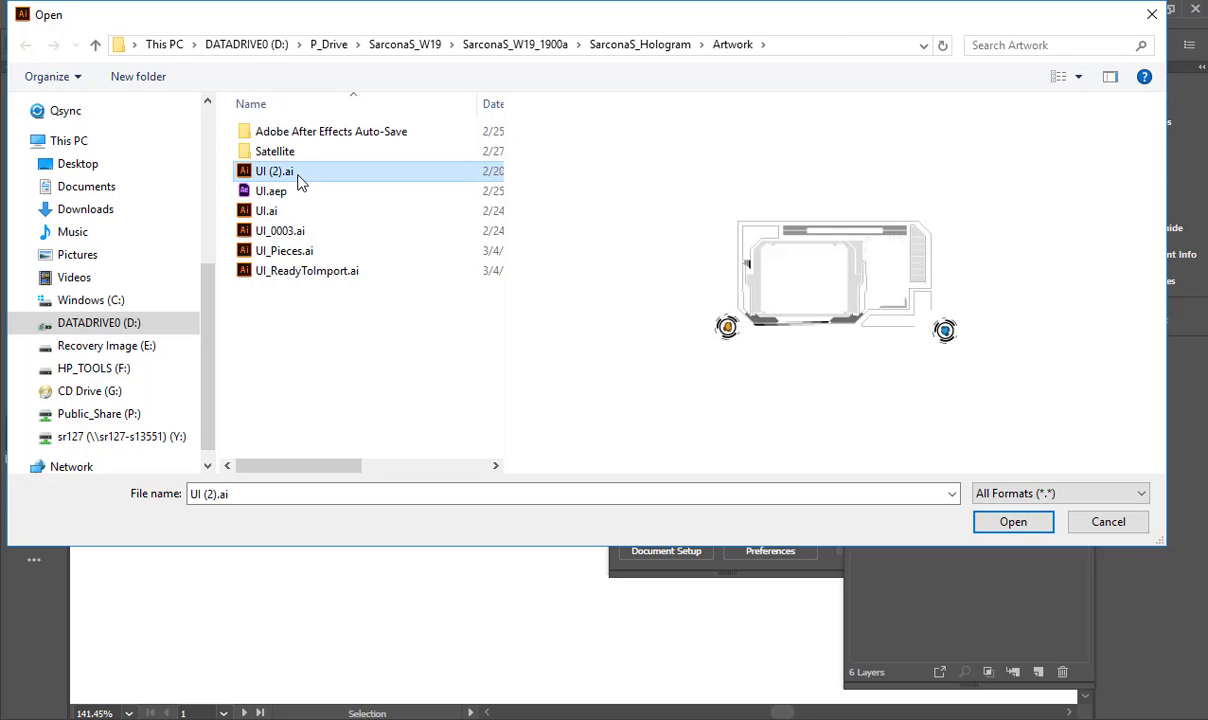
double_click(300, 174)
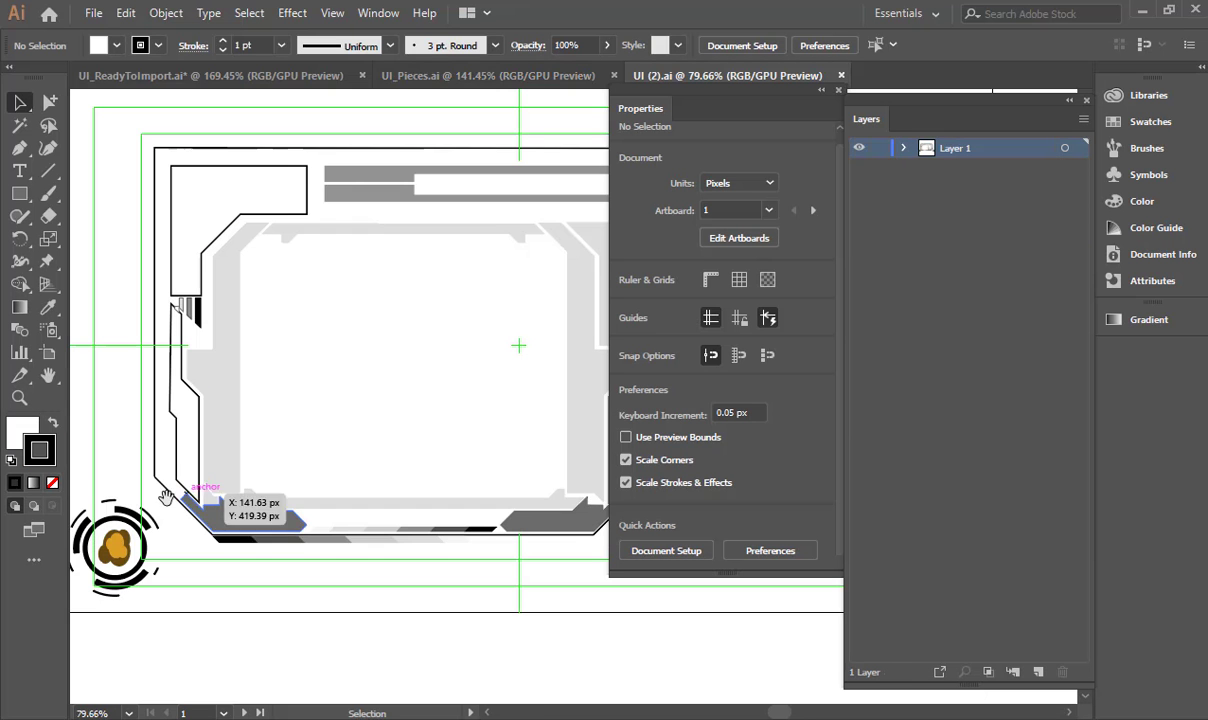
Step: Delete the brown and orange shapes inside the circular emblem near the artboard's lower-left corner
drag(185, 445, 253, 413)
click(253, 413)
click(291, 439)
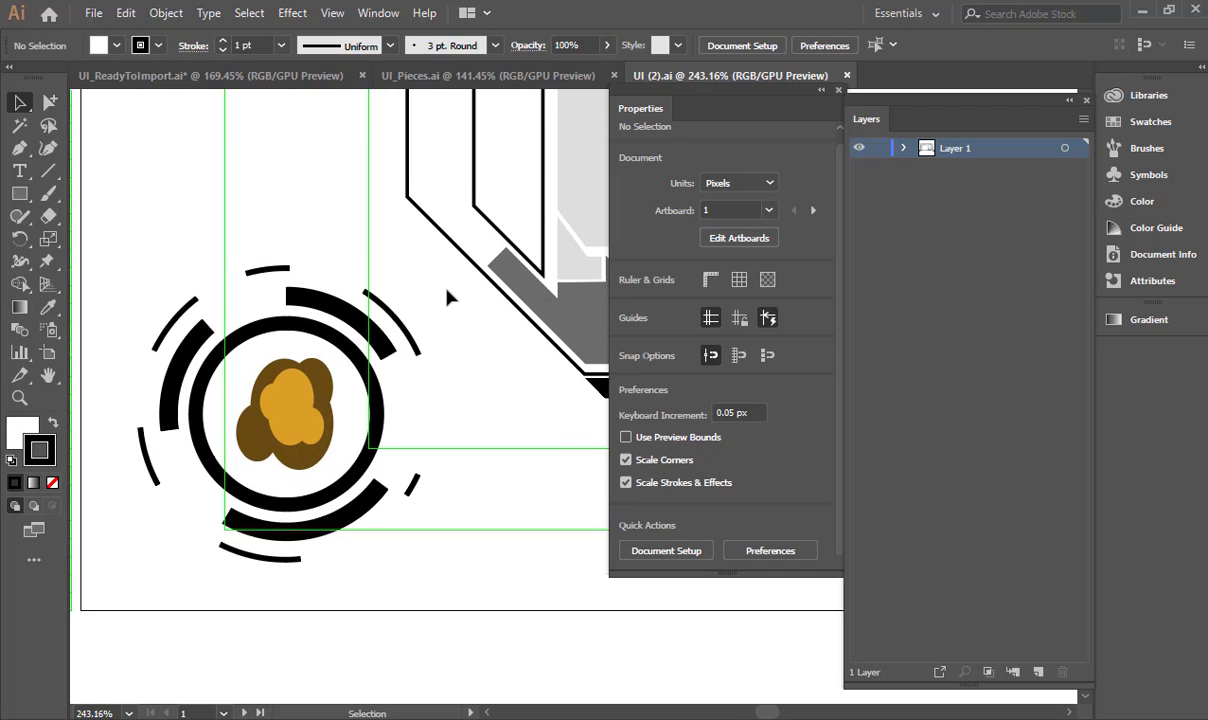
click(280, 399)
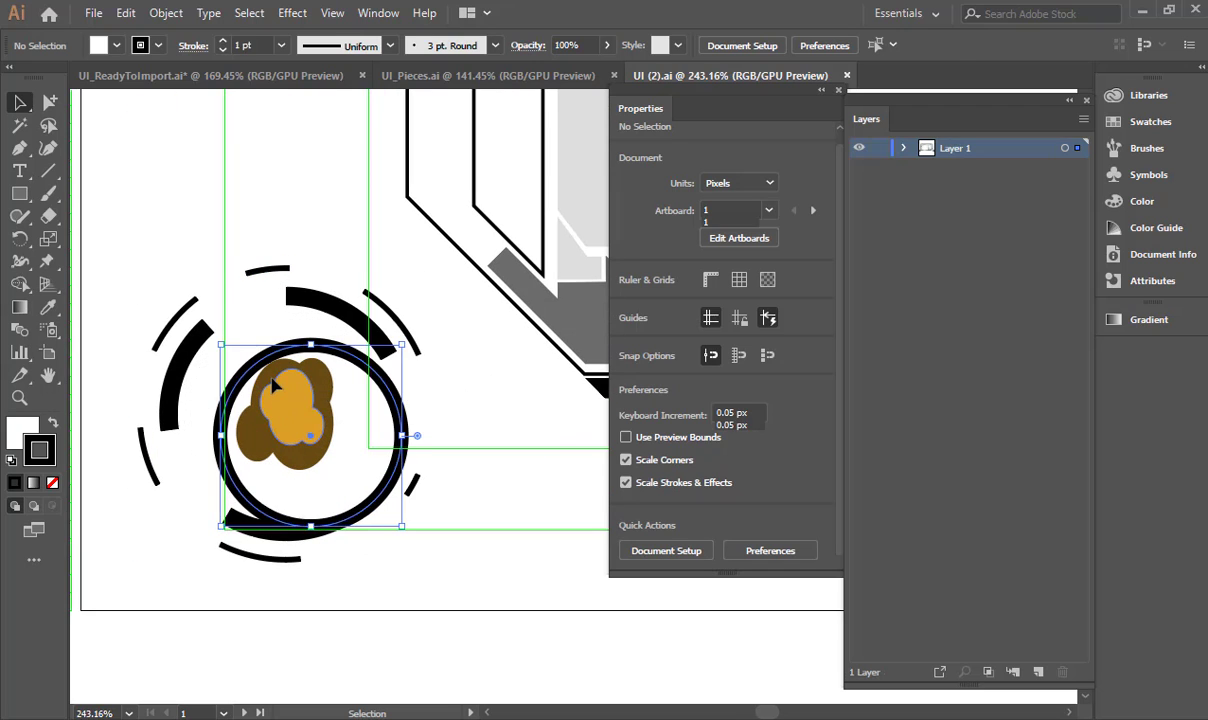
click(285, 392)
key(Delete)
click(286, 394)
key(Delete)
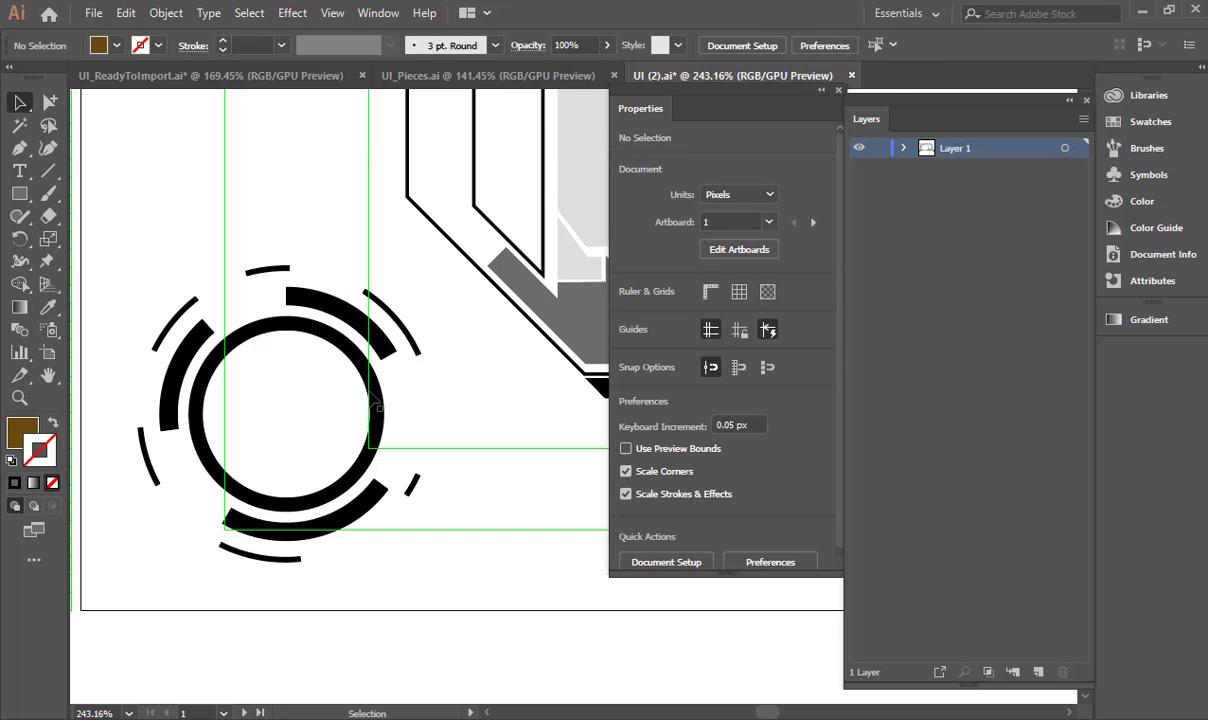
Step: Select the circular emblem's six thin outer arcs together and rotate them roughly half a turn around the ring
drag(133, 265, 427, 585)
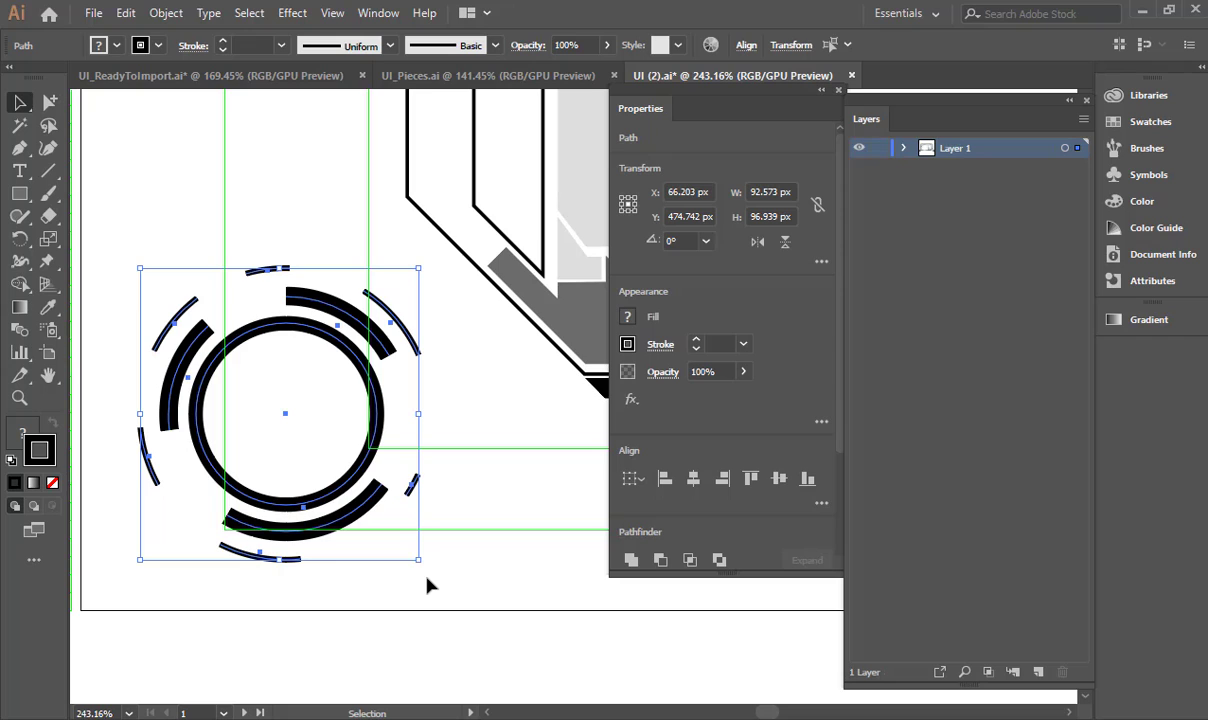
click(470, 570)
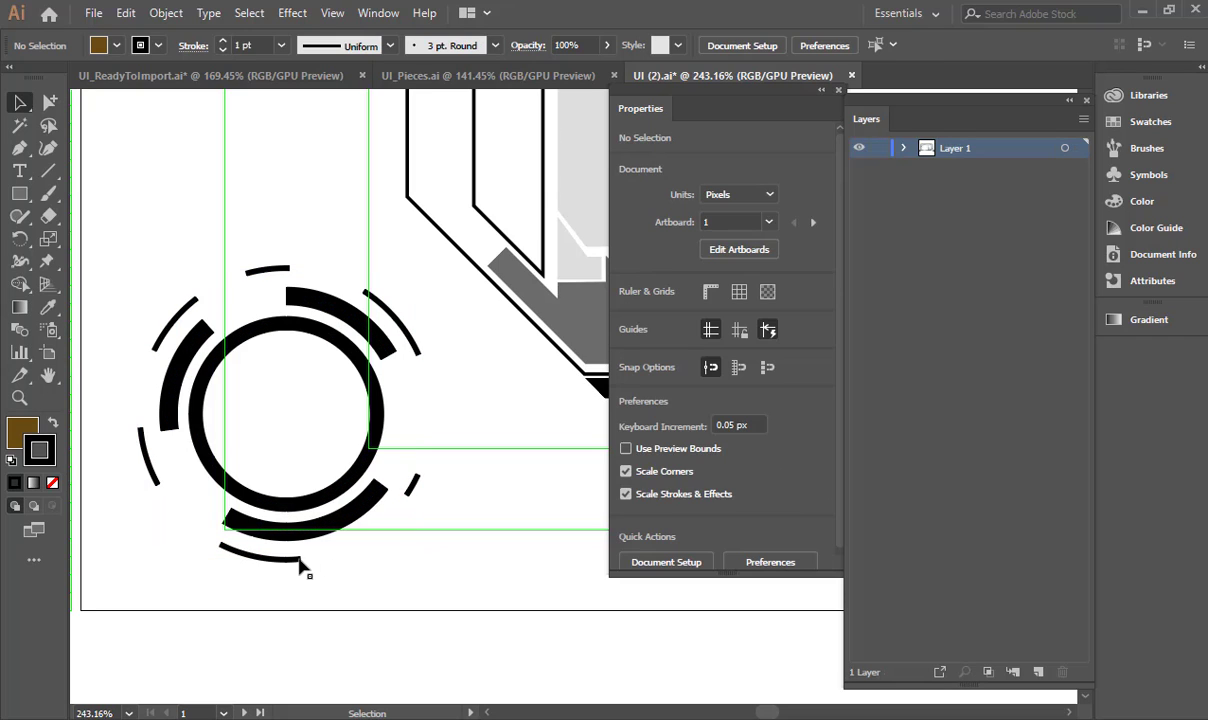
click(308, 563)
shift+click(411, 486)
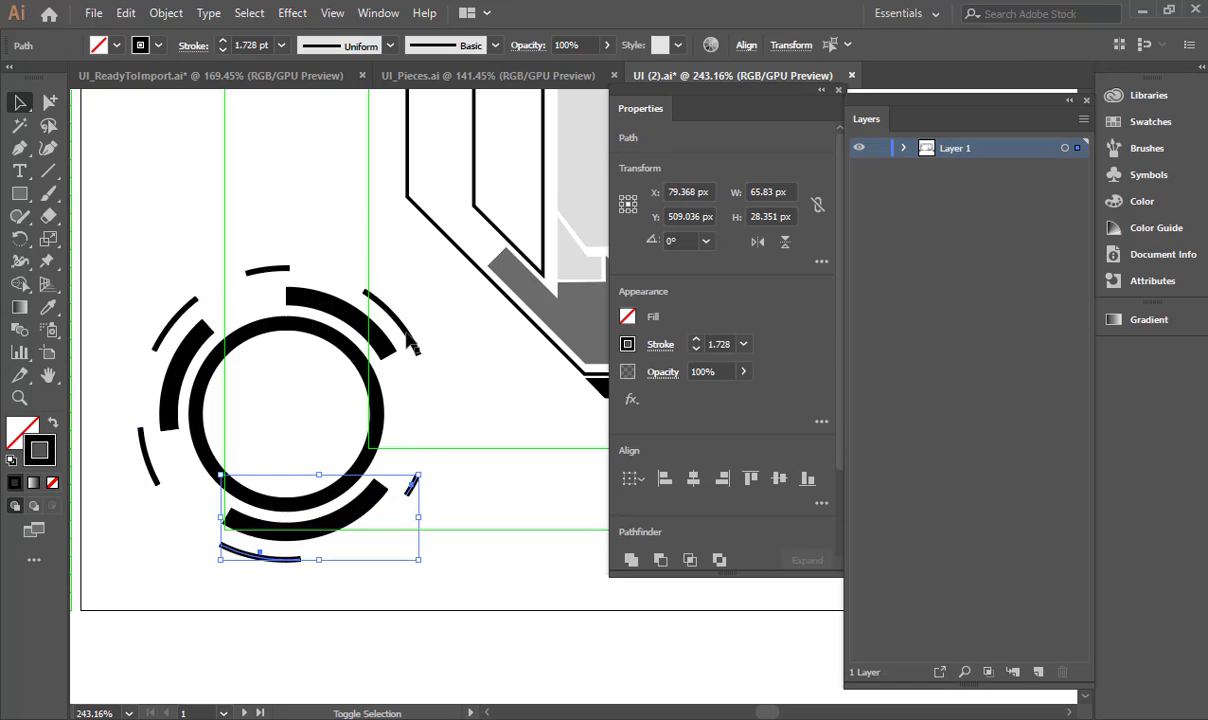
shift+click(412, 342)
shift+click(268, 269)
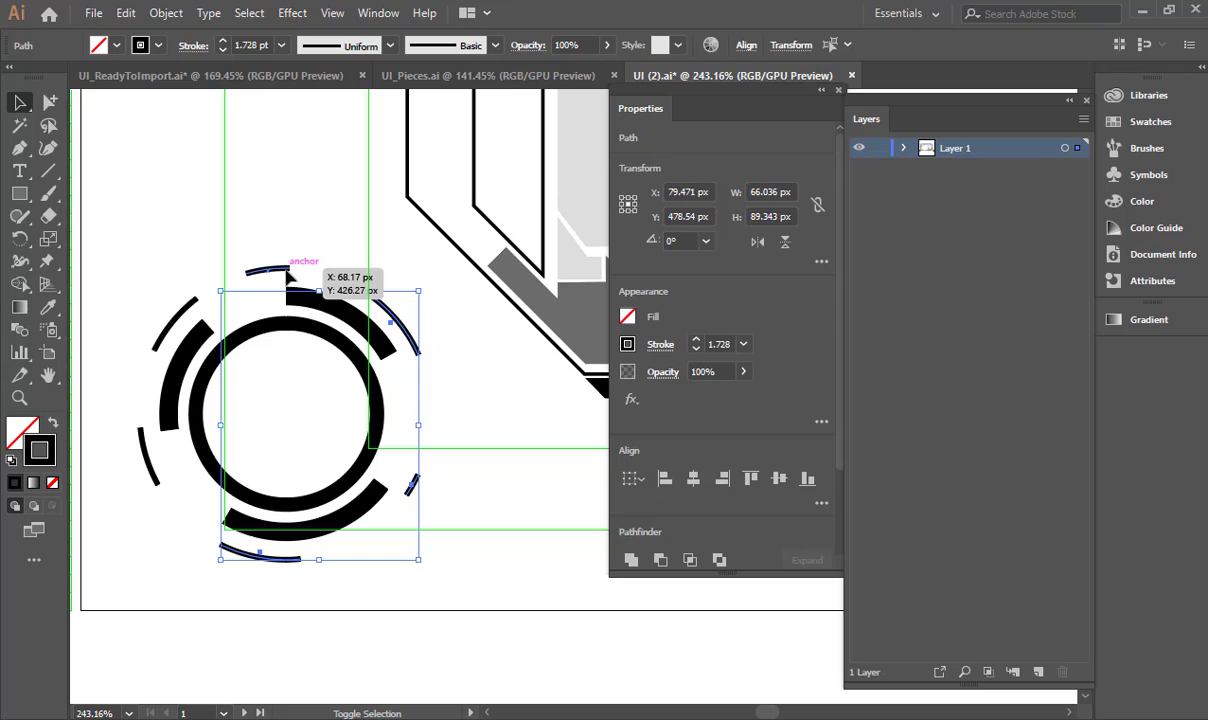
shift+click(183, 315)
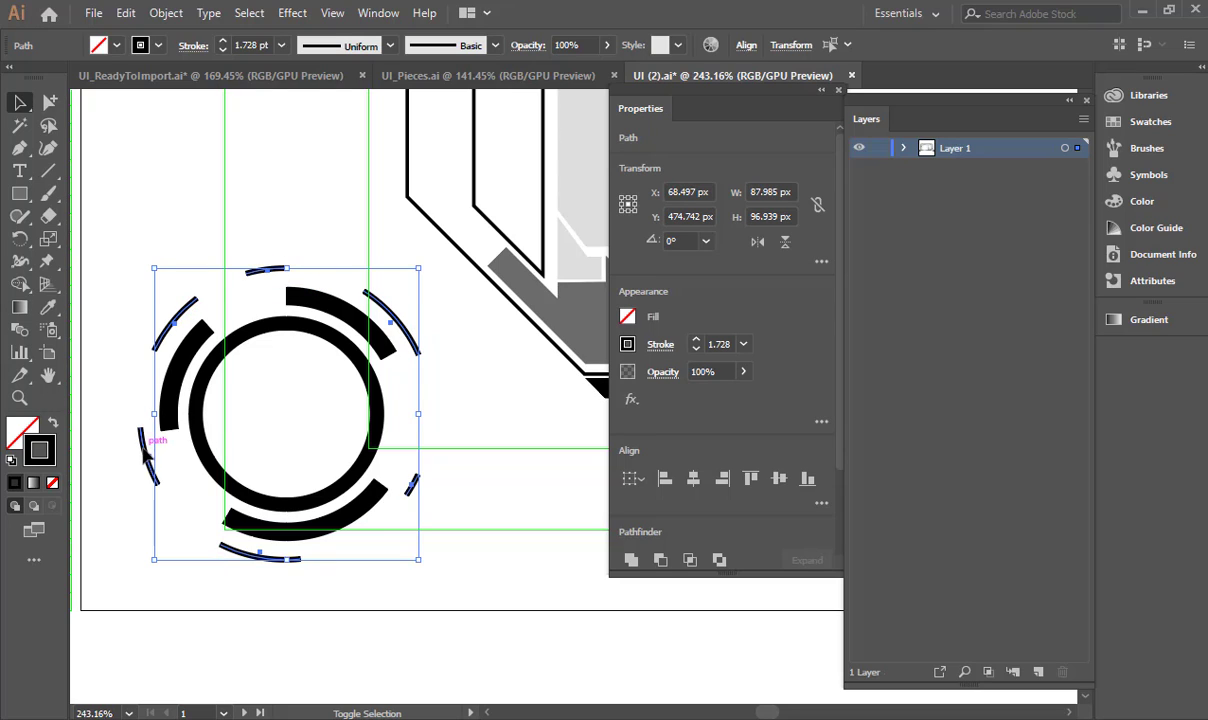
shift+click(144, 445)
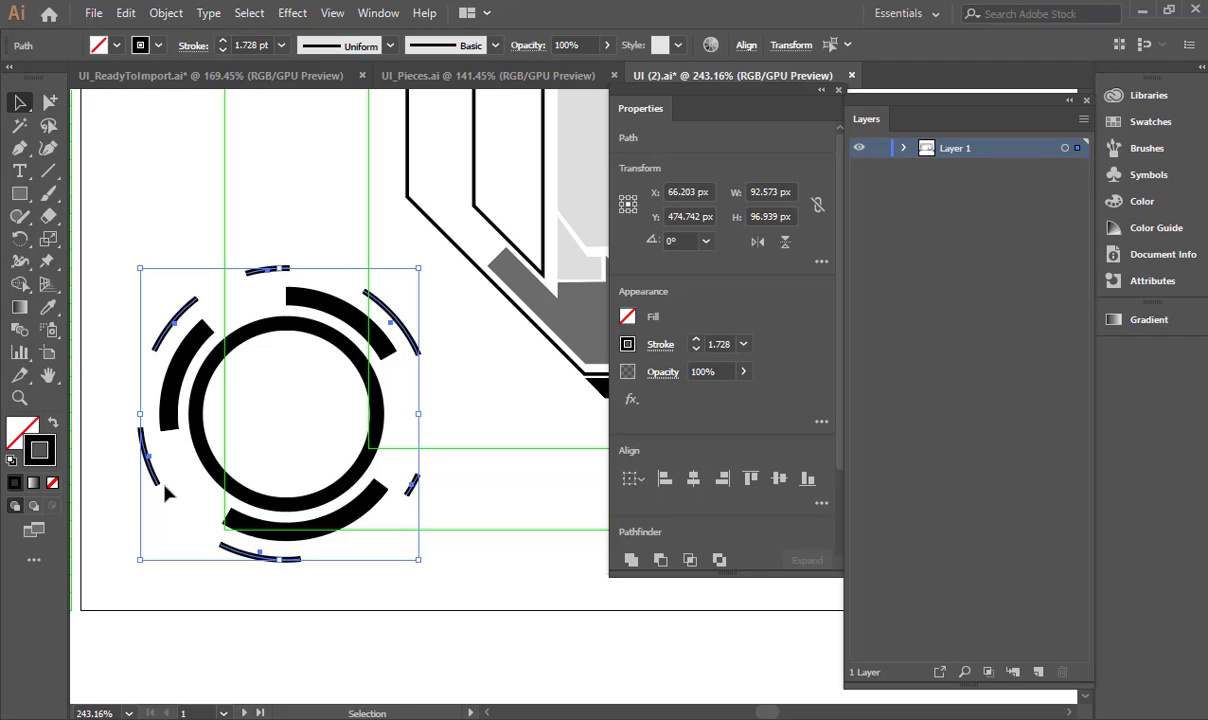
key(e)
drag(450, 558, 122, 587)
drag(96, 507, 105, 287)
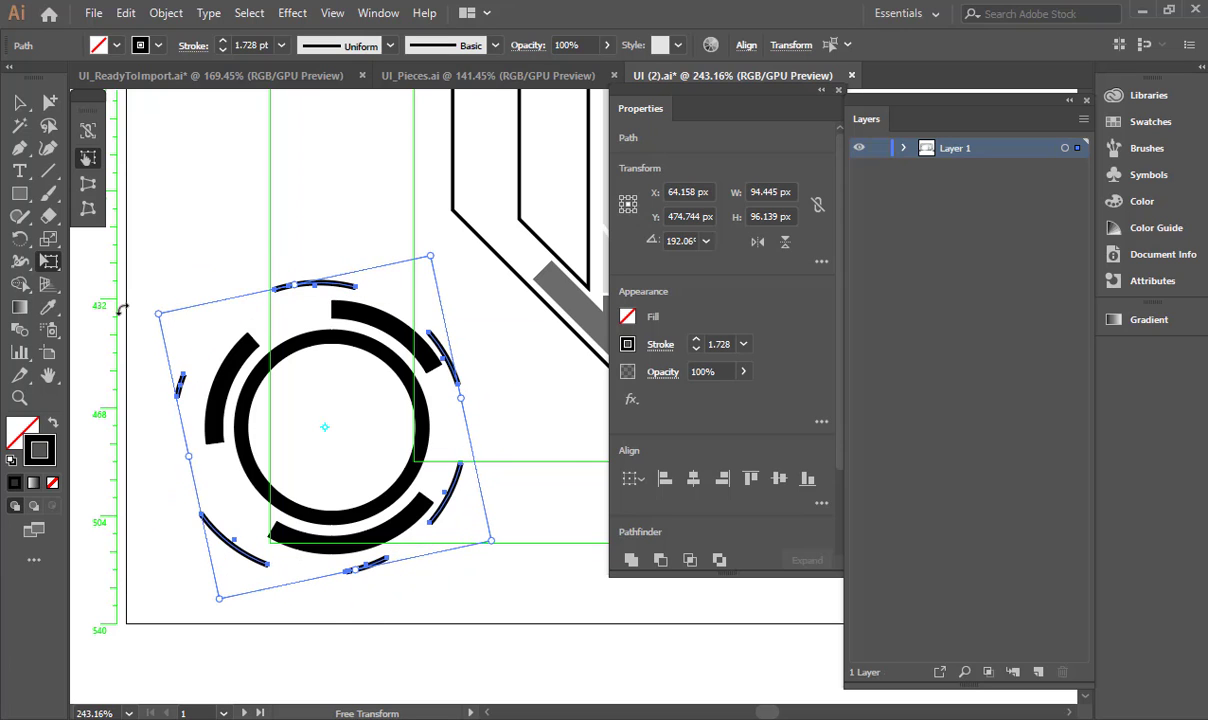
Step: Try several further rotations of the thin outer arcs, and undo them
drag(270, 268, 350, 262)
drag(418, 202, 512, 364)
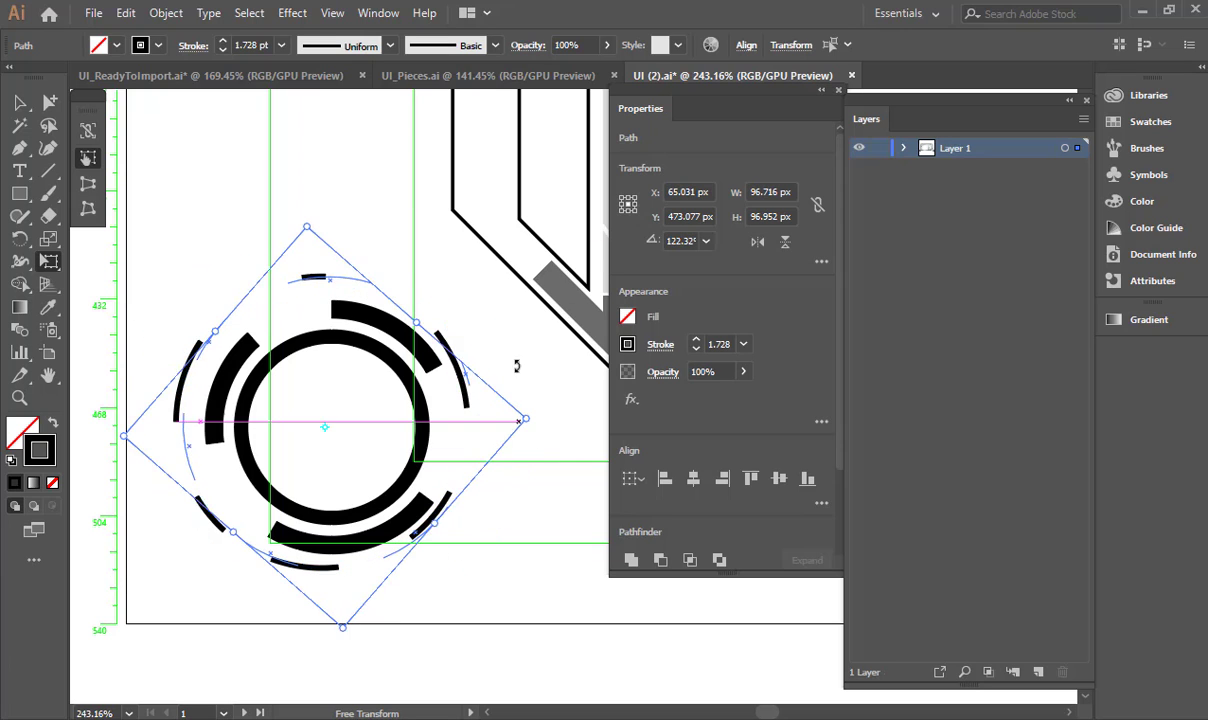
drag(397, 203, 500, 228)
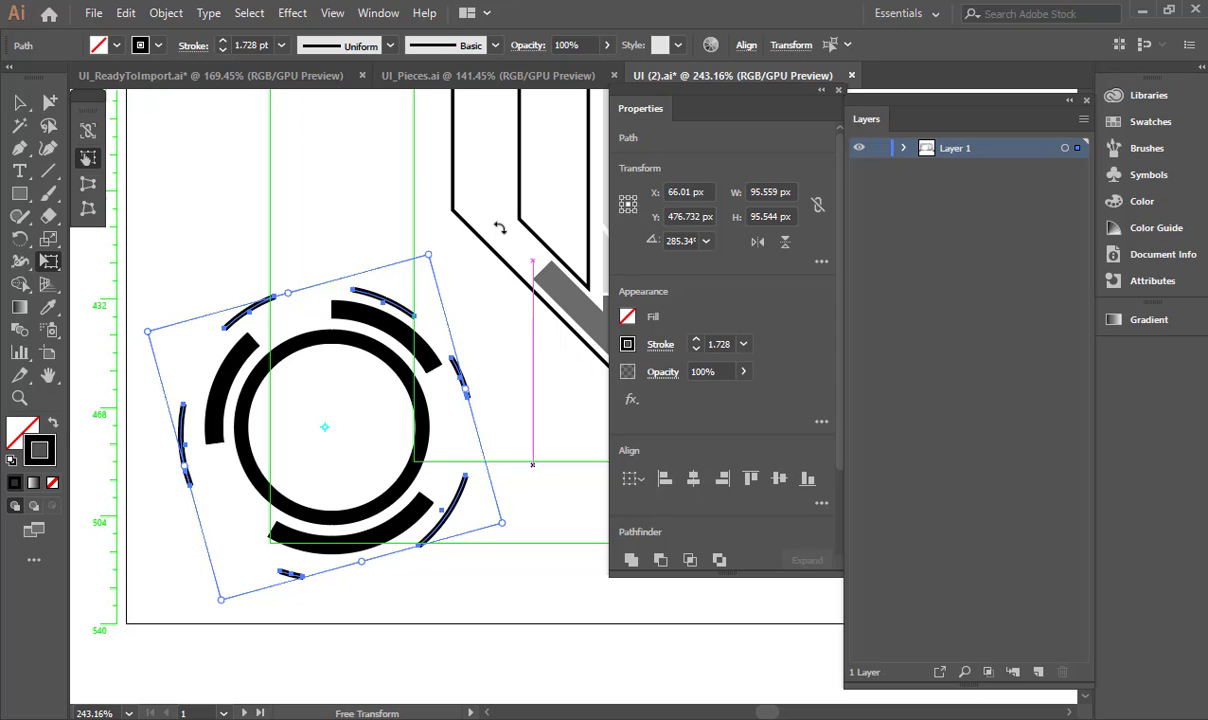
key(ctrl+z)
key(ctrl+z)
key(ctrl+z)
key(ctrl+z)
key(ctrl+z)
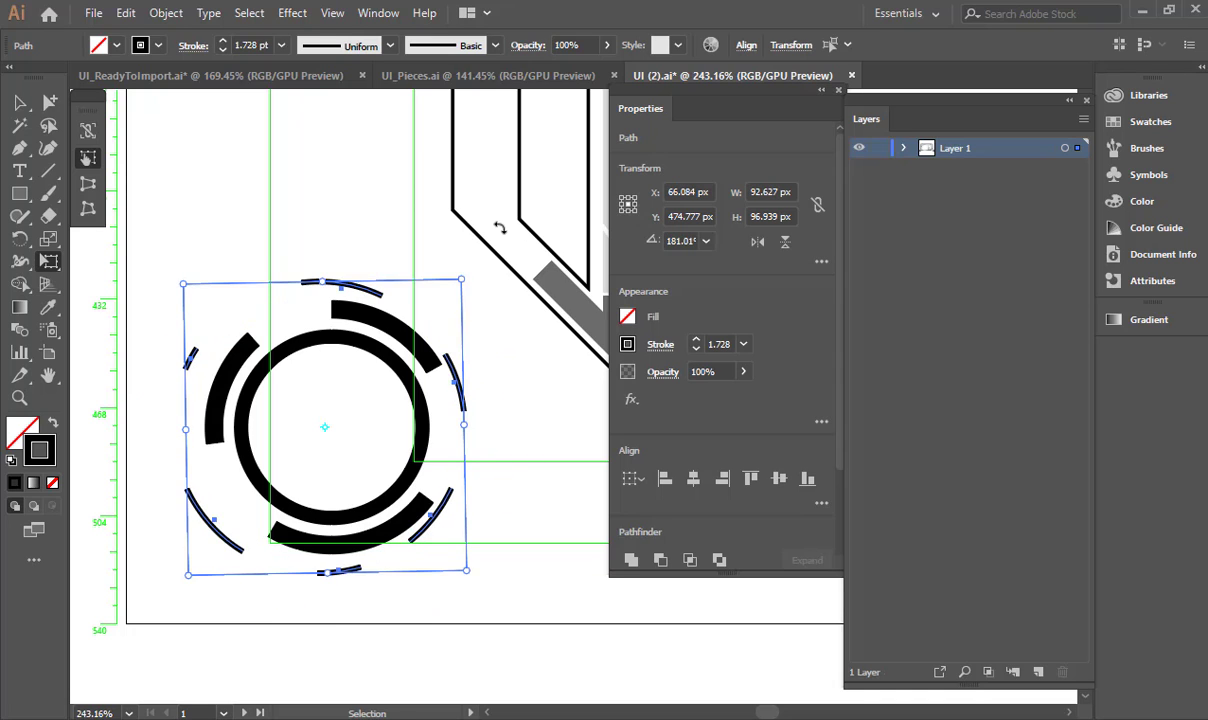
Step: Duplicate the emblem's ring in place and scale the copy from its centre to about 103.6 px, enclosing the arcs
key(v)
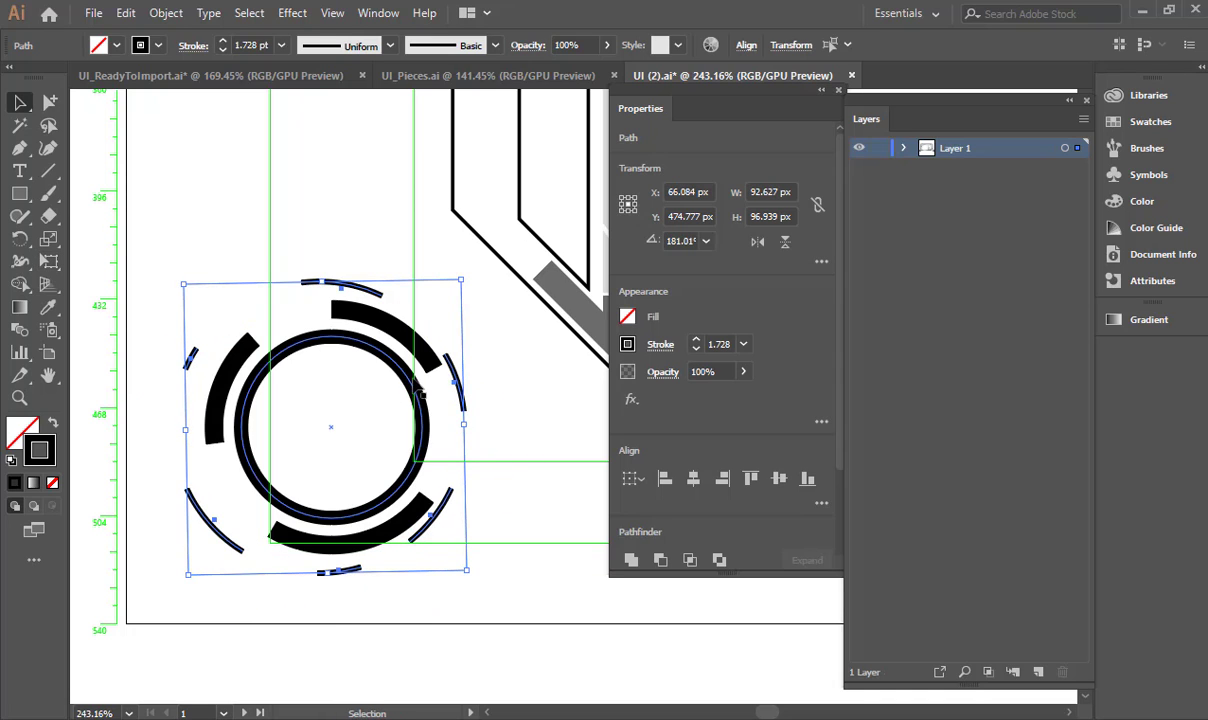
click(490, 425)
click(428, 420)
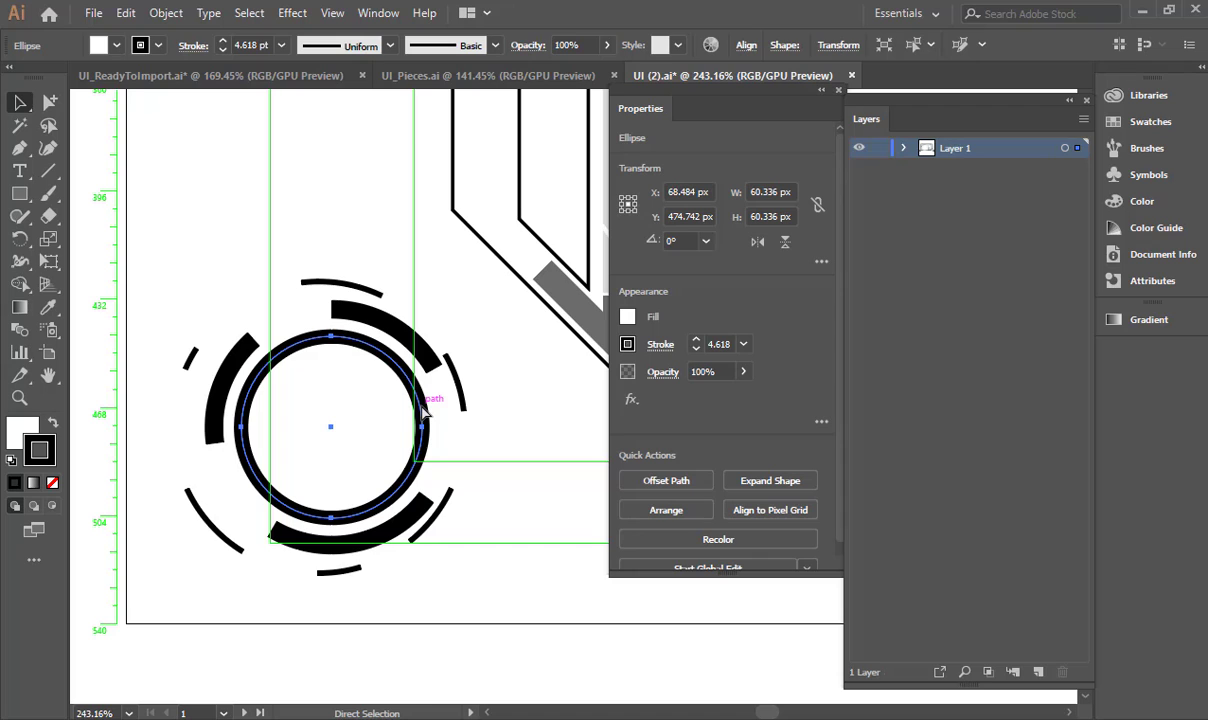
key(v)
key(e)
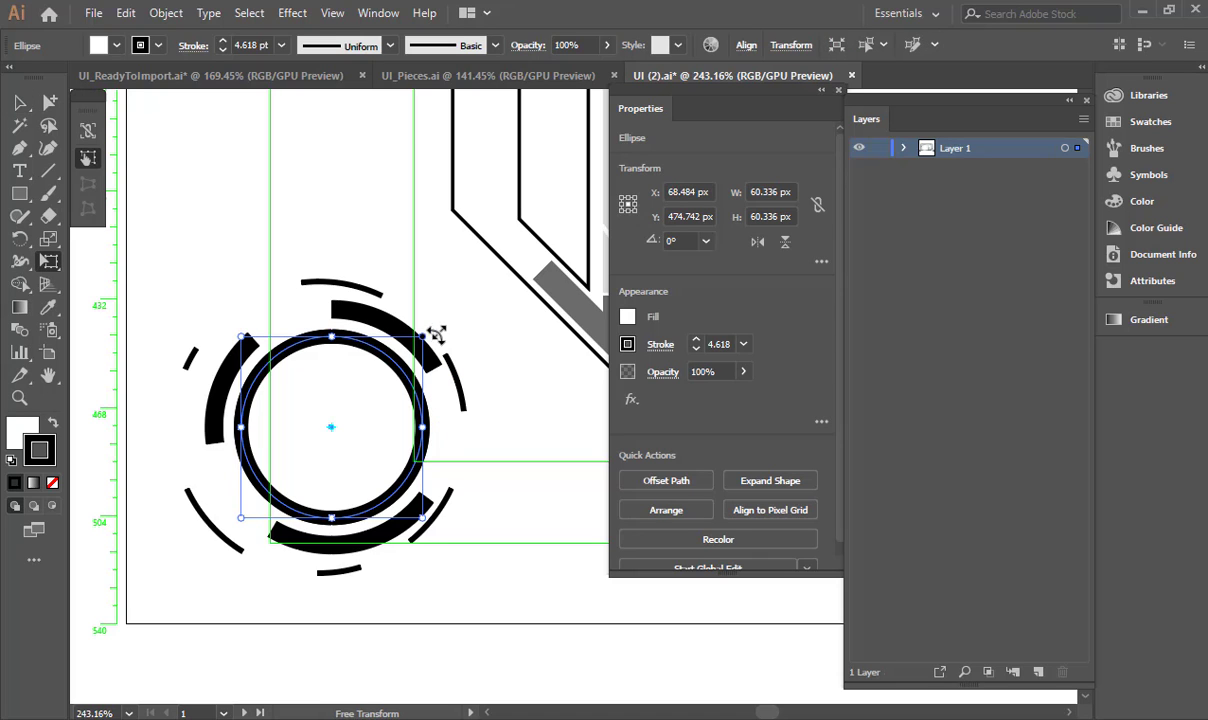
drag(437, 334, 506, 291)
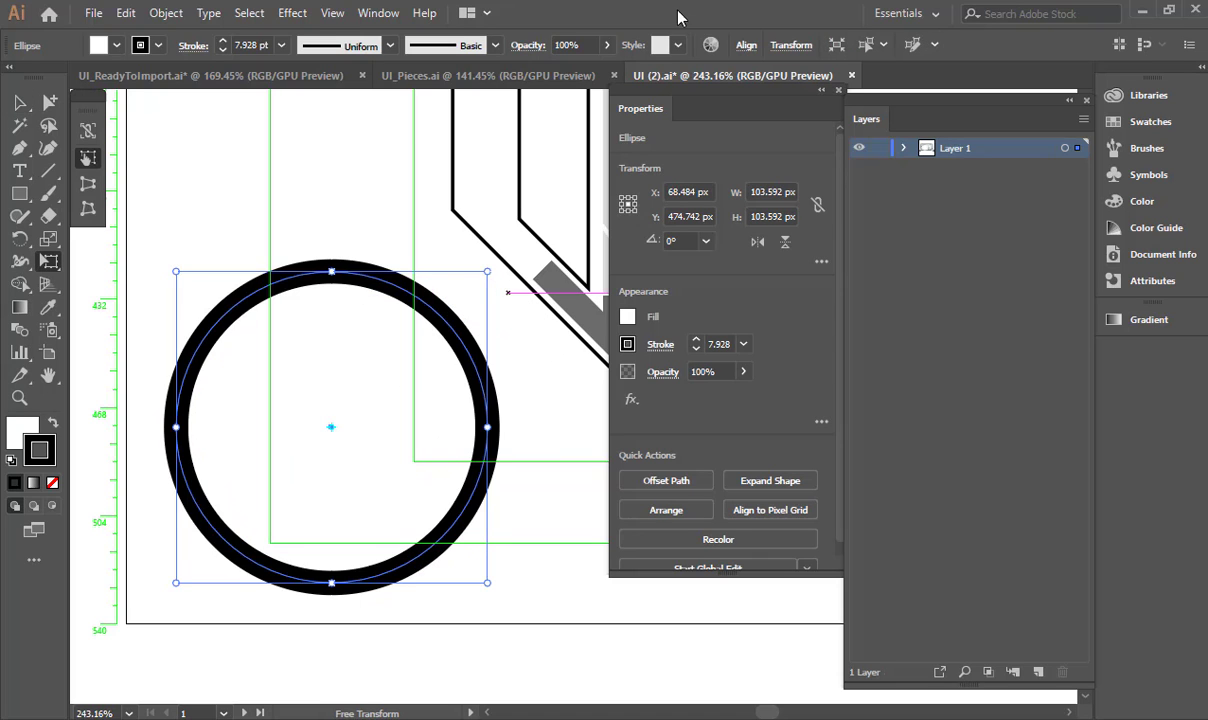
Step: Remove the enlarged ring's fill and reduce its stroke weight to 0.75 pt
key(x)
click(51, 484)
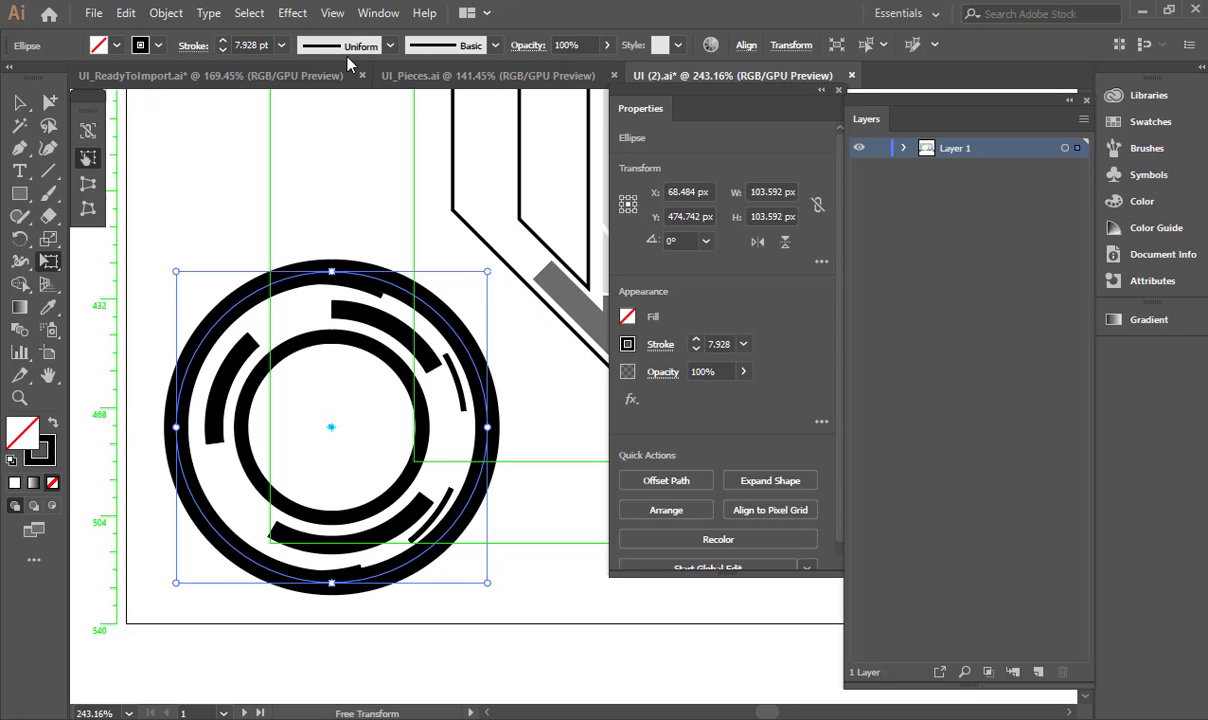
click(223, 50)
click(223, 50)
click(223, 50)
click(223, 50)
click(223, 50)
click(223, 50)
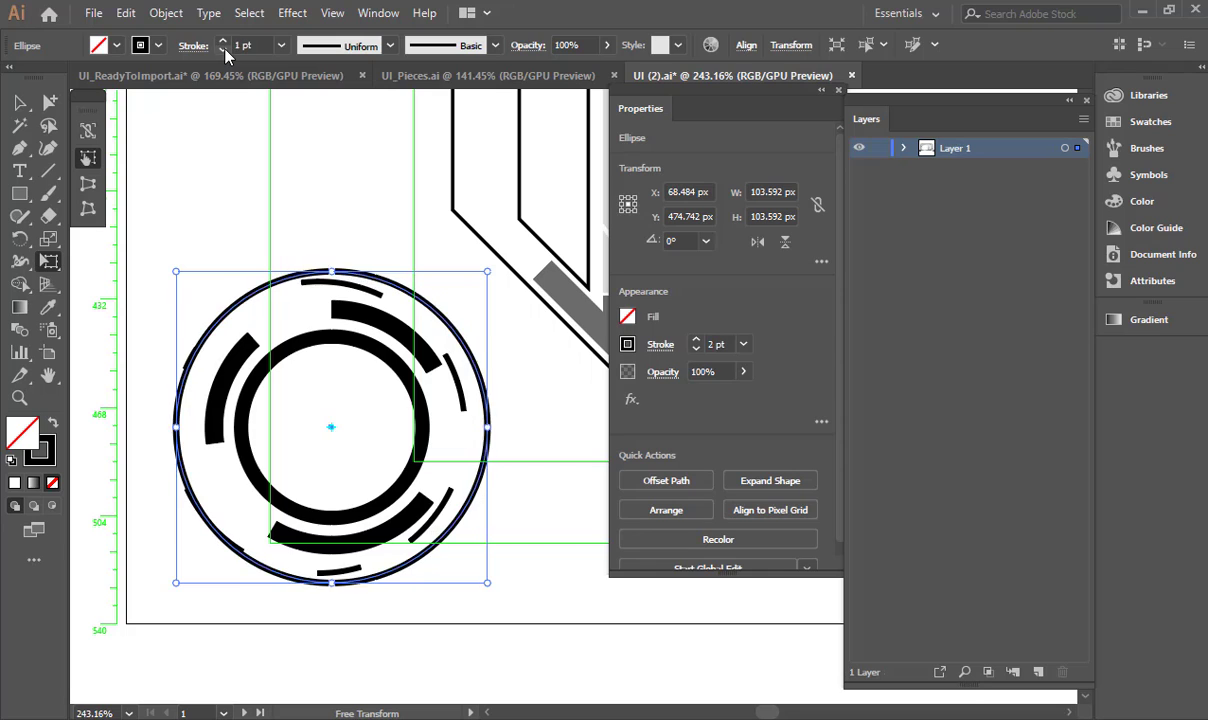
click(223, 50)
click(223, 50)
key(v)
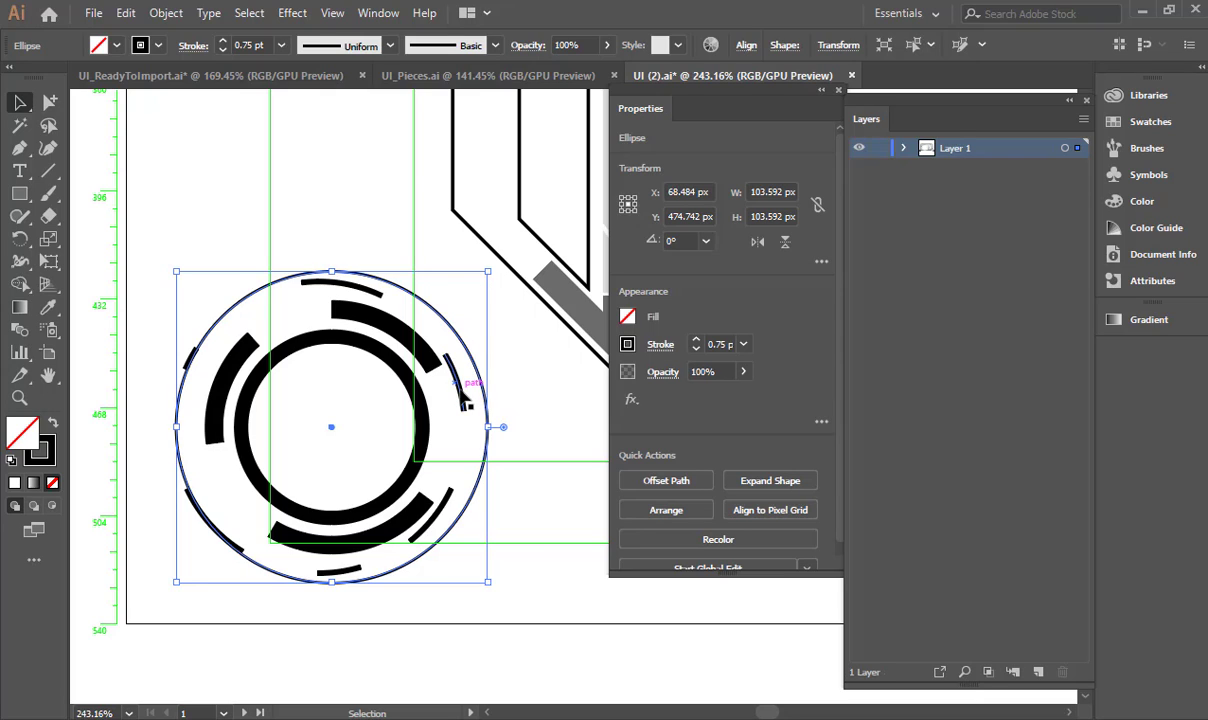
shift+click(362, 289)
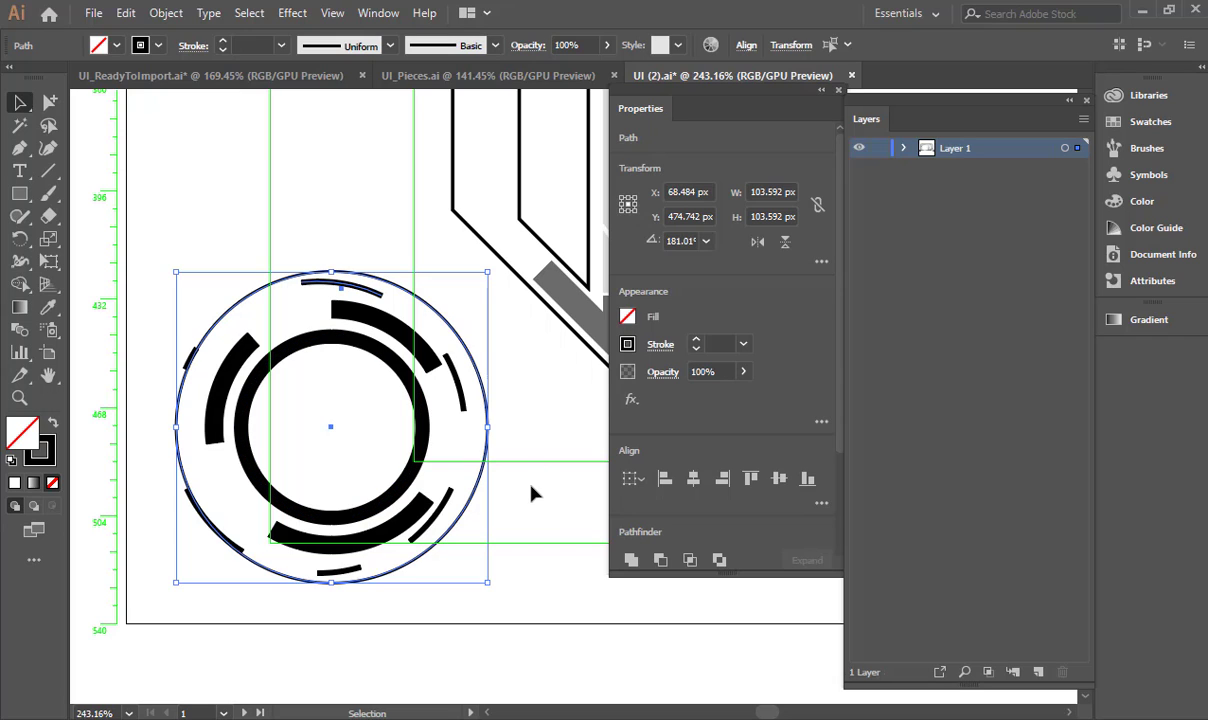
click(505, 448)
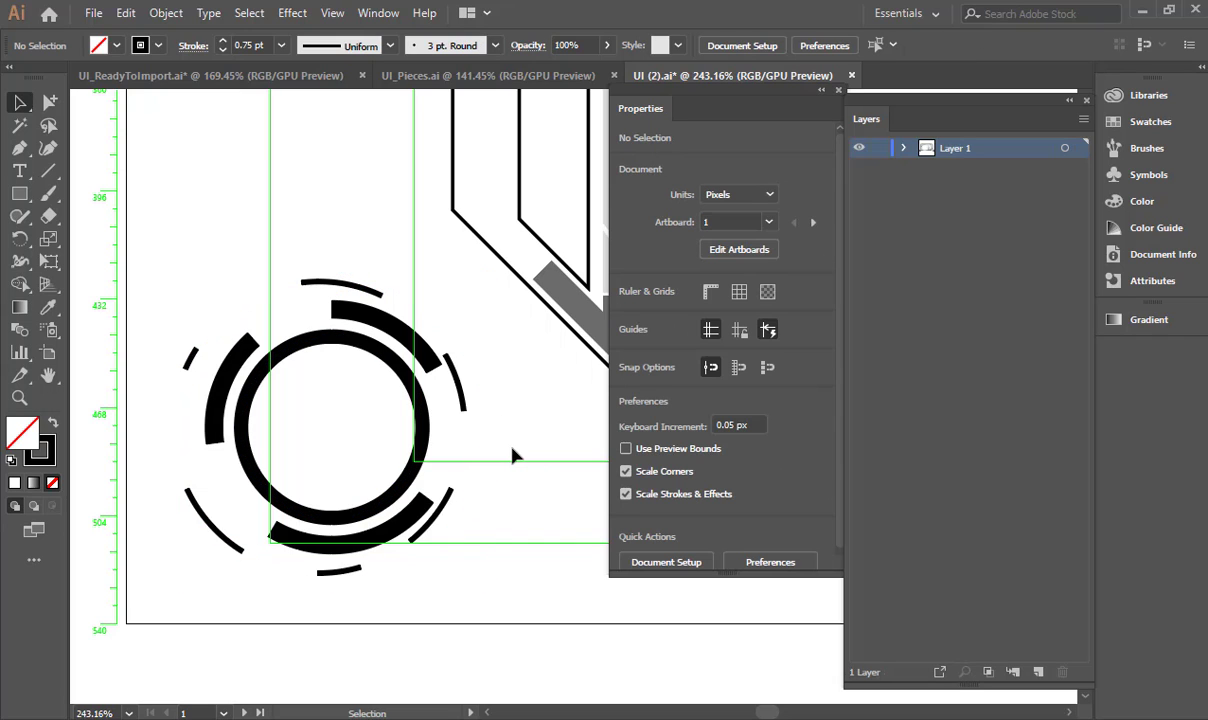
key(a)
click(484, 378)
Step: Undo the enlarged outer ring with its stroke changes and the last rotation of the emblem's six thin outer arcs
key(ctrl+z)
key(ctrl+z)
key(ctrl+z)
key(ctrl+z)
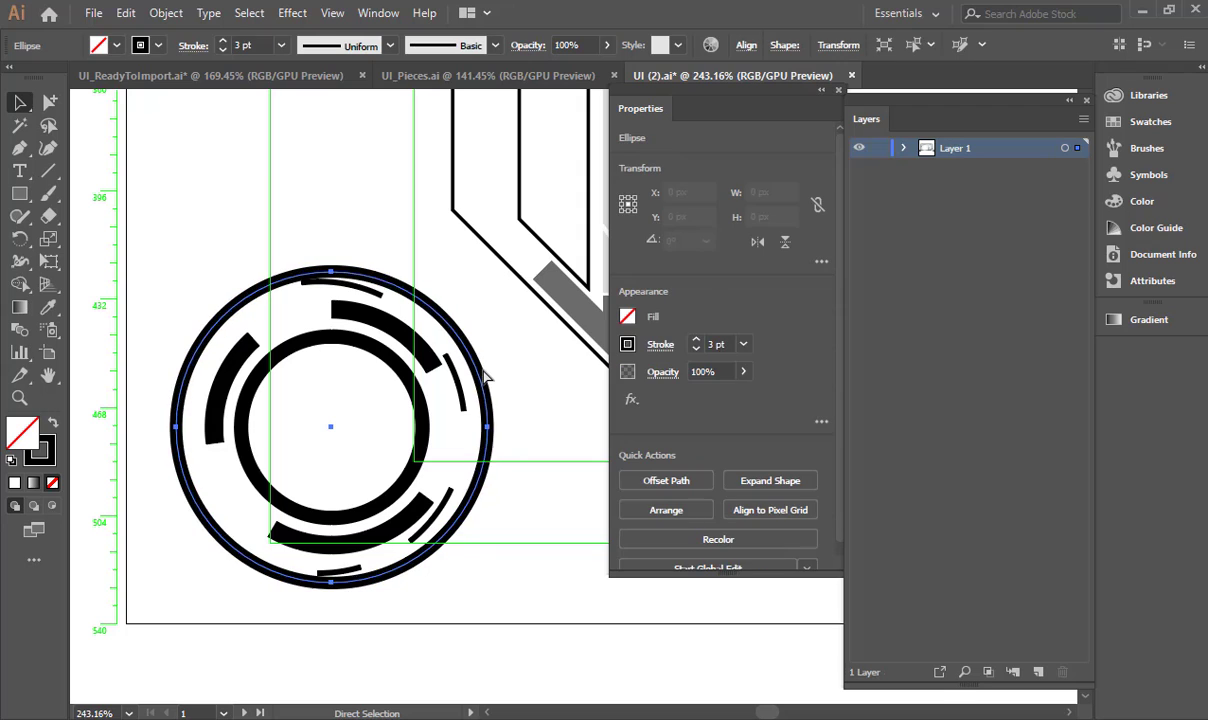
key(v)
key(ctrl+z)
key(ctrl+z)
key(ctrl+z)
key(ctrl+z)
key(ctrl+z)
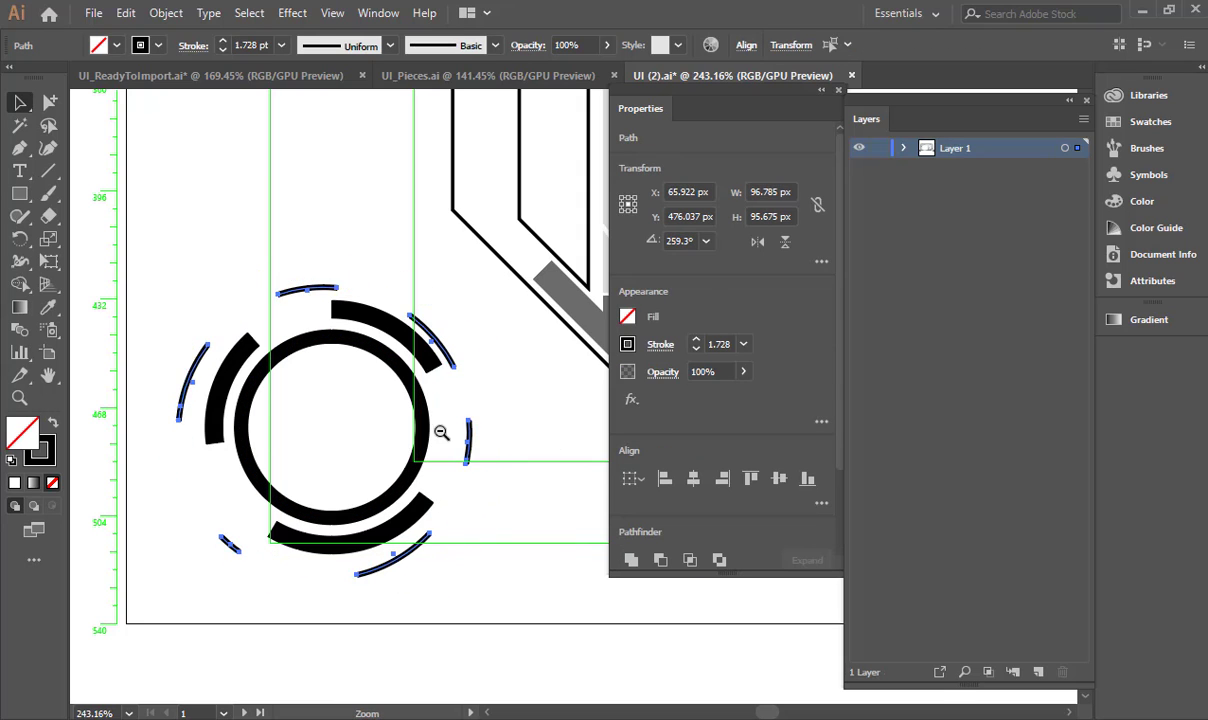
Step: View the whole UI artboard and switch to After Effects with the UI_ReadyToImport composition
scroll(442, 431, down, 5)
drag(560, 440, 210, 494)
scroll(432, 507, down, 3)
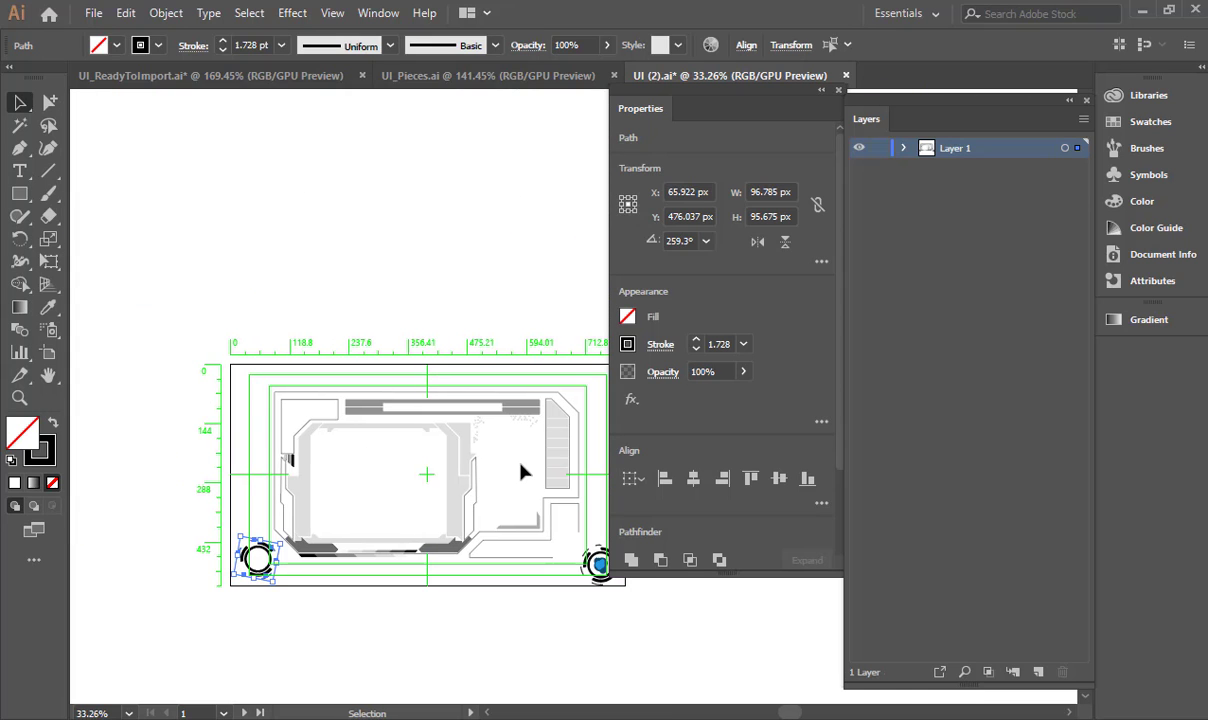
key(alt+Tab)
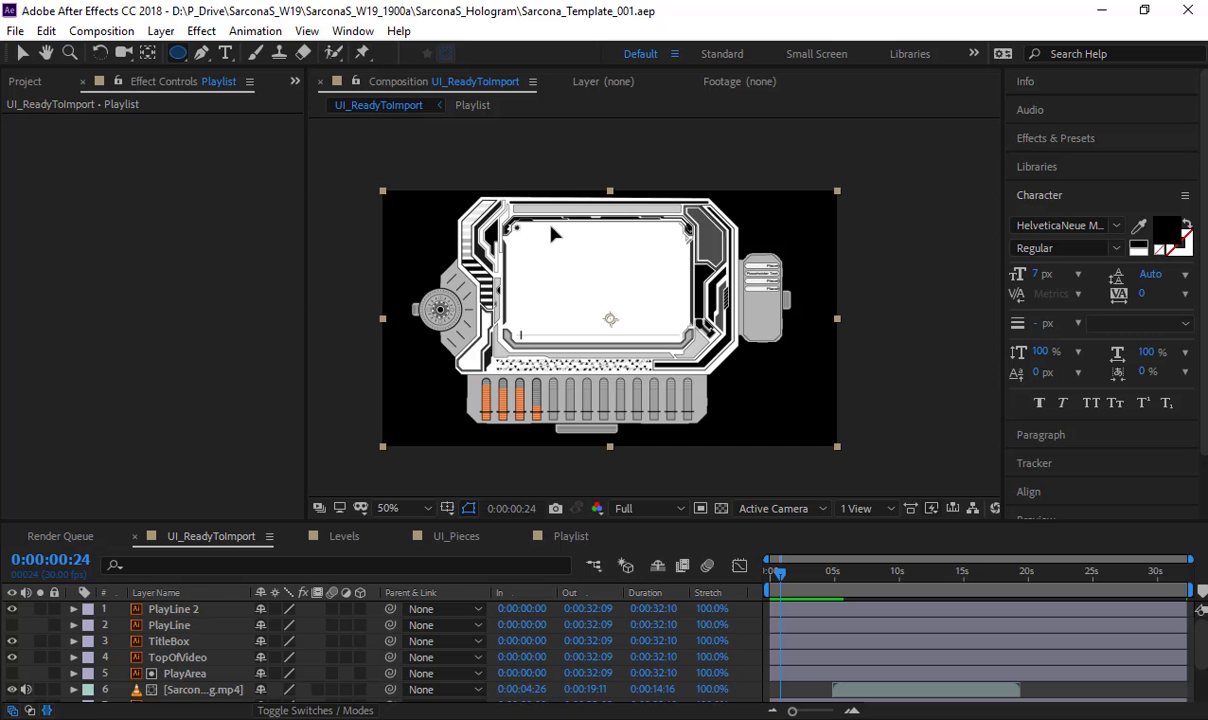